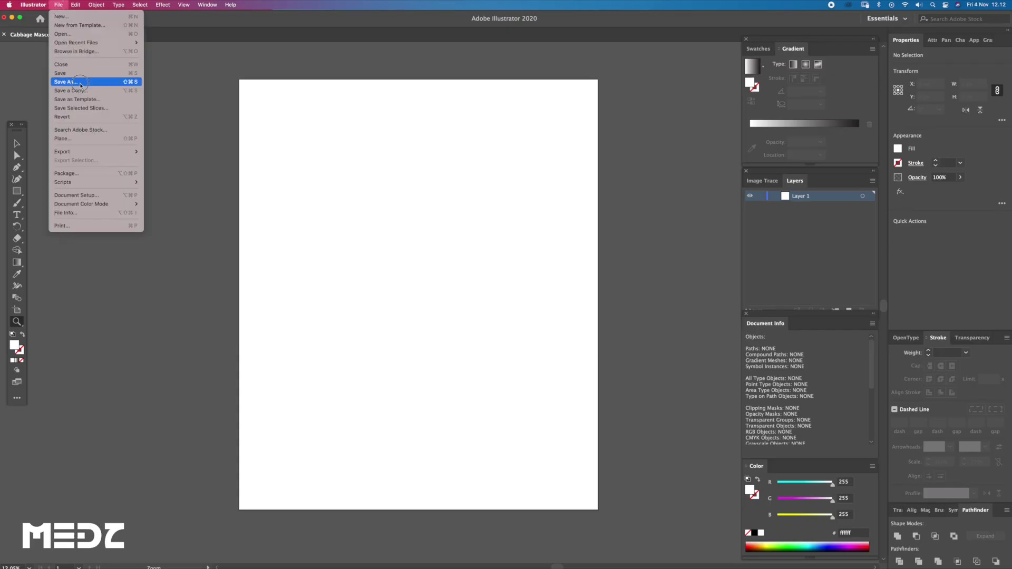
Step: Place Cabbage Mascot.jpg onto the artboard
{"action": "left_click", "coordinate": [96, 138]}
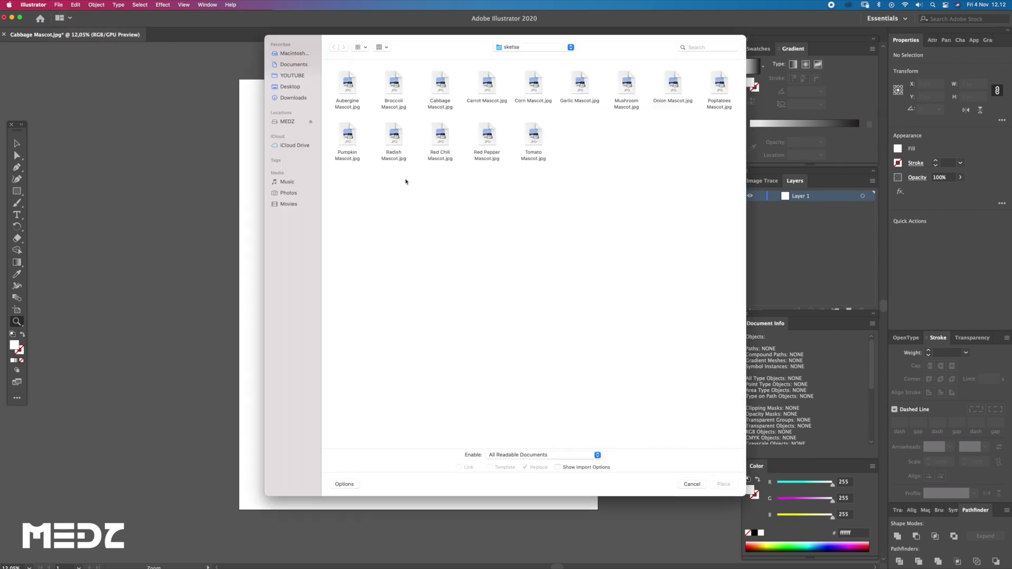
{"action": "double_click", "coordinate": [440, 84]}
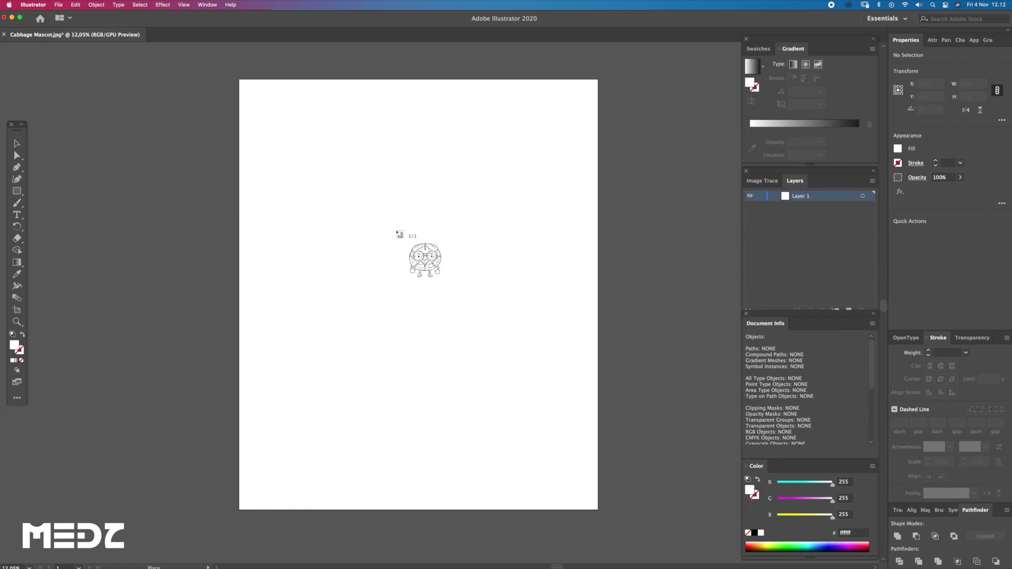
{"action": "left_click", "coordinate": [388, 224]}
Step: Scale the sketch up to about 5000 px wide so it fills the artboard
{"action": "left_click_drag", "start_coordinate": [395, 223], "coordinate": [526, 78]}
{"action": "left_click_drag", "start_coordinate": [454, 171], "coordinate": [436, 176]}
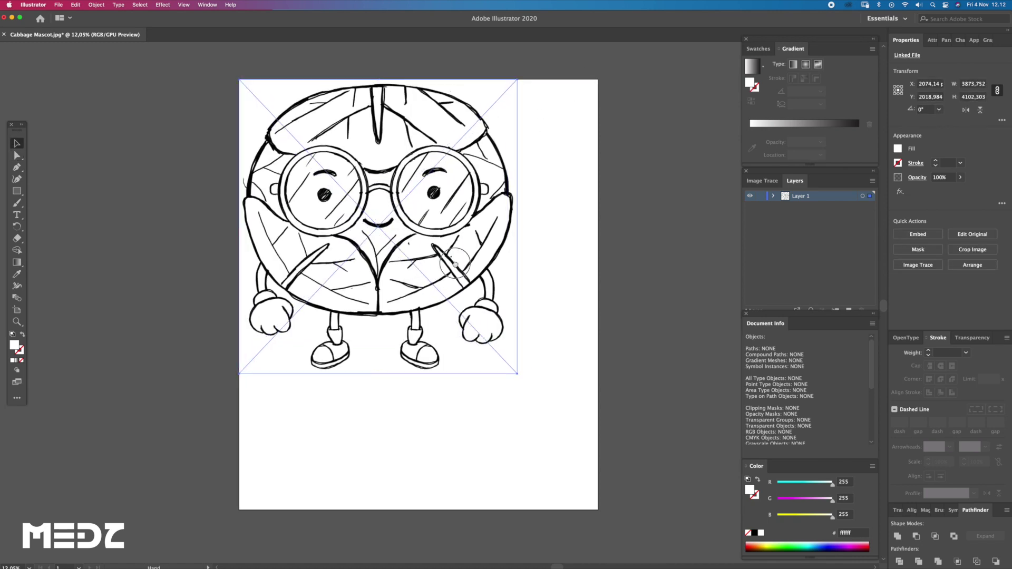
{"action": "scroll", "coordinate": [437, 312], "scroll_direction": "right", "scroll_amount": 3}
{"action": "scroll", "coordinate": [437, 312], "scroll_direction": "down", "scroll_amount": 2}
{"action": "left_click_drag", "start_coordinate": [452, 305], "coordinate": [535, 437]}
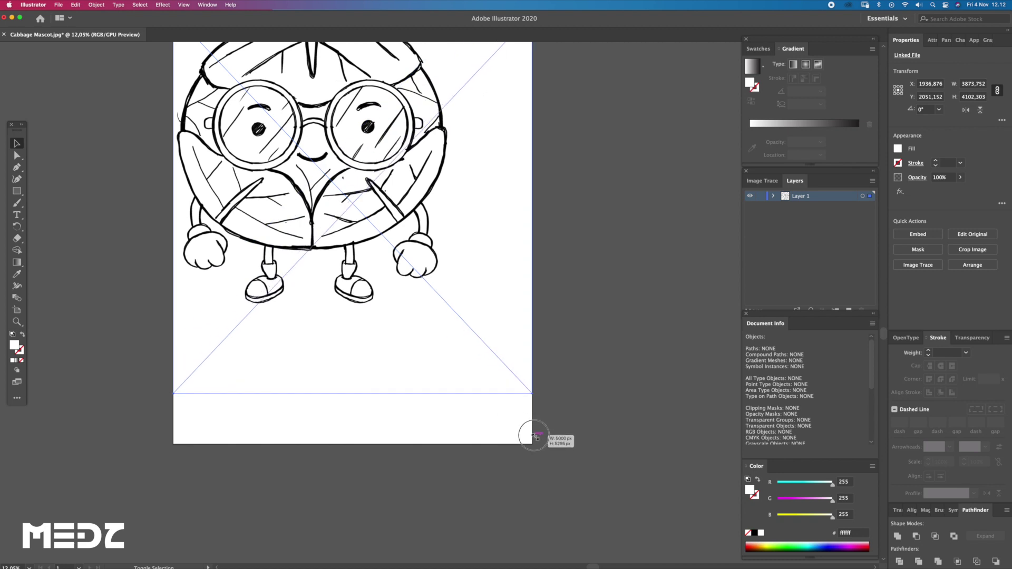
{"action": "scroll", "coordinate": [501, 315], "scroll_direction": "up", "scroll_amount": 3}
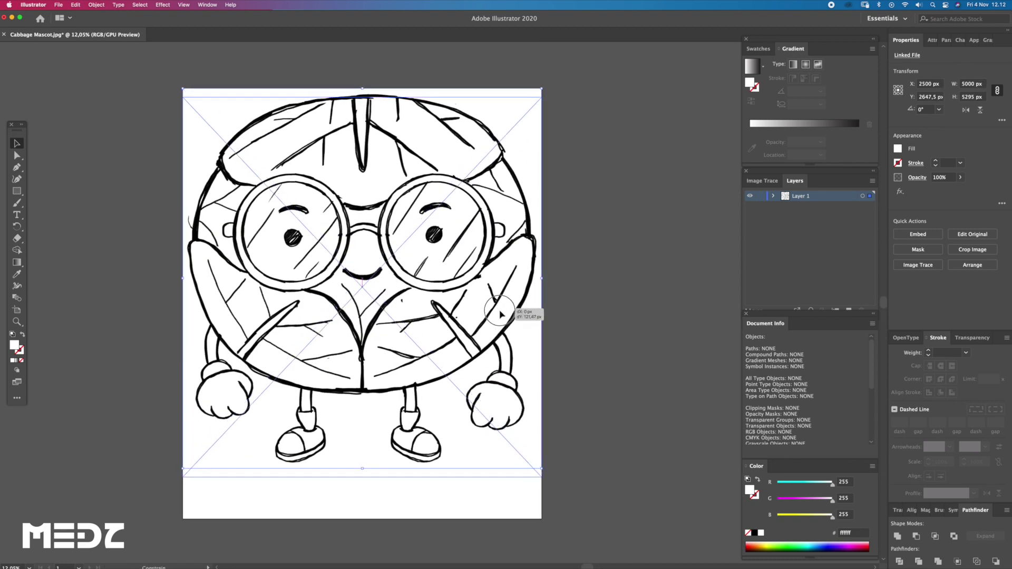
{"action": "left_click_drag", "start_coordinate": [501, 316], "coordinate": [524, 328]}
{"action": "type", "text": "20"}
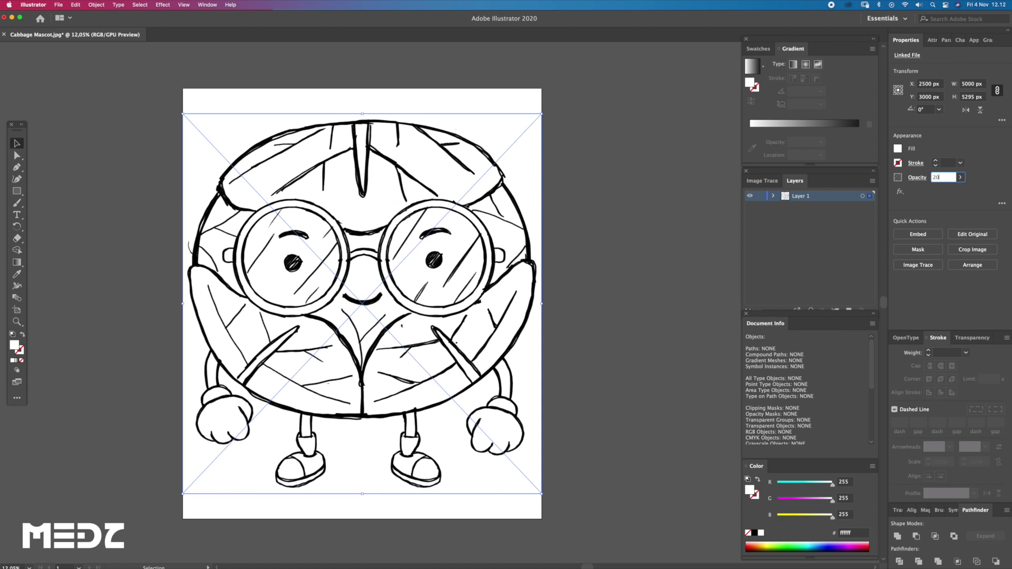
Step: Fade the sketch to 20% opacity, then lock its layer and rename it 'sketch'
{"action": "key", "text": "Return"}
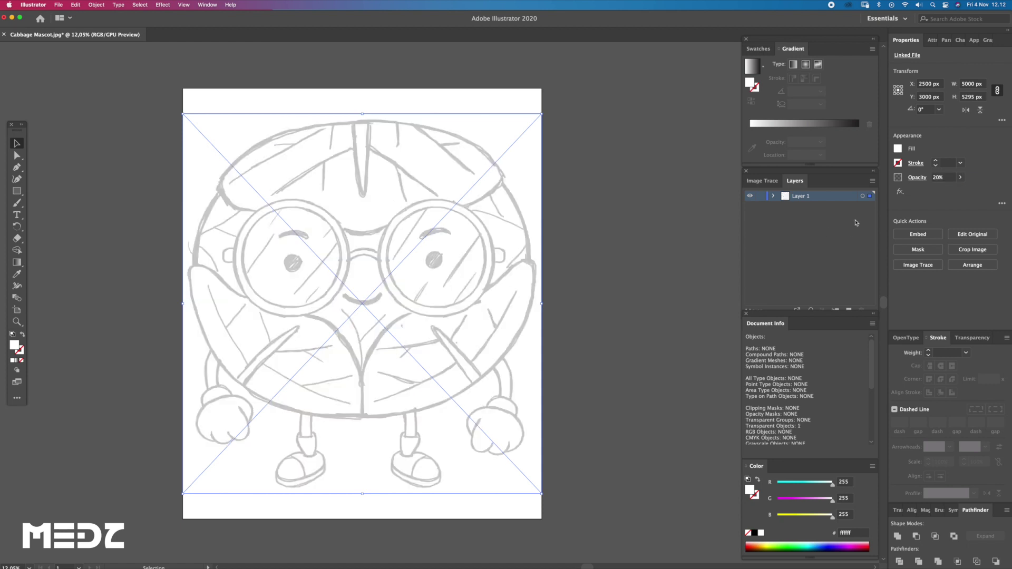
{"action": "left_click", "coordinate": [761, 195]}
{"action": "double_click", "coordinate": [804, 196]}
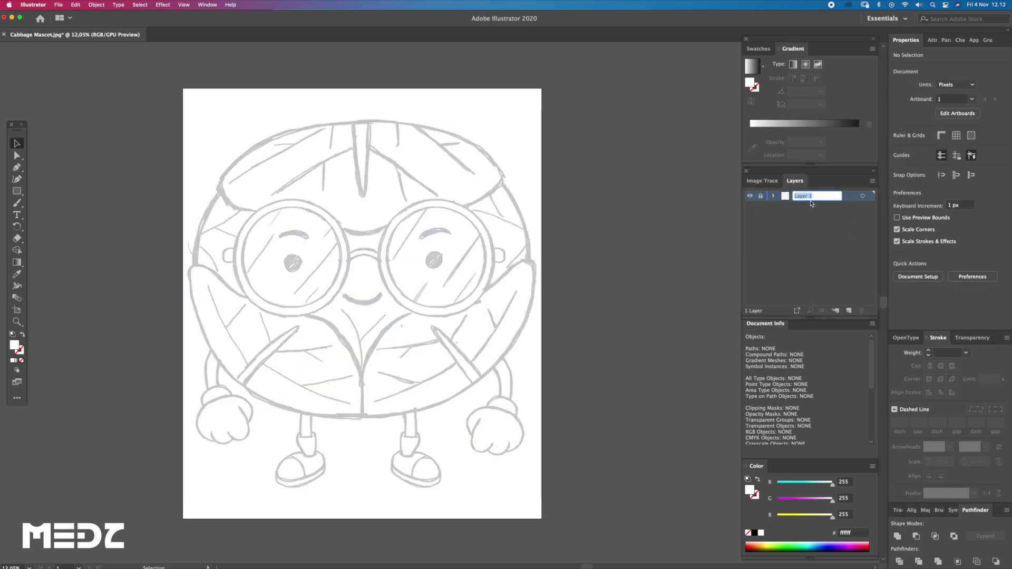
{"action": "type", "text": "sketch"}
{"action": "key", "text": "Return"}
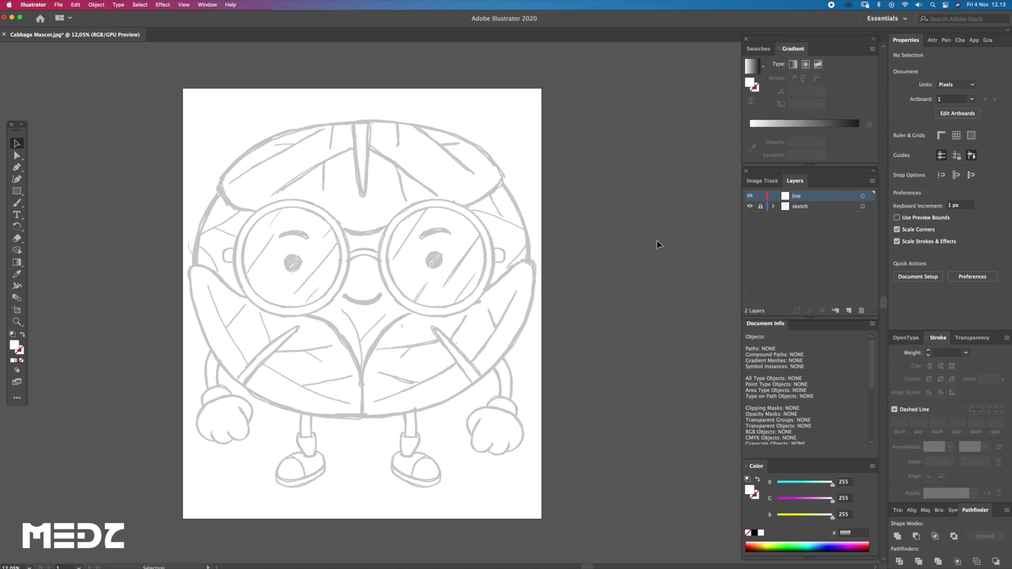
Step: Zoom in on the mascot and show the rulers
{"action": "scroll", "coordinate": [380, 298], "scroll_direction": "up", "scroll_amount": 3}
{"action": "scroll", "coordinate": [420, 233], "scroll_direction": "up", "scroll_amount": 3}
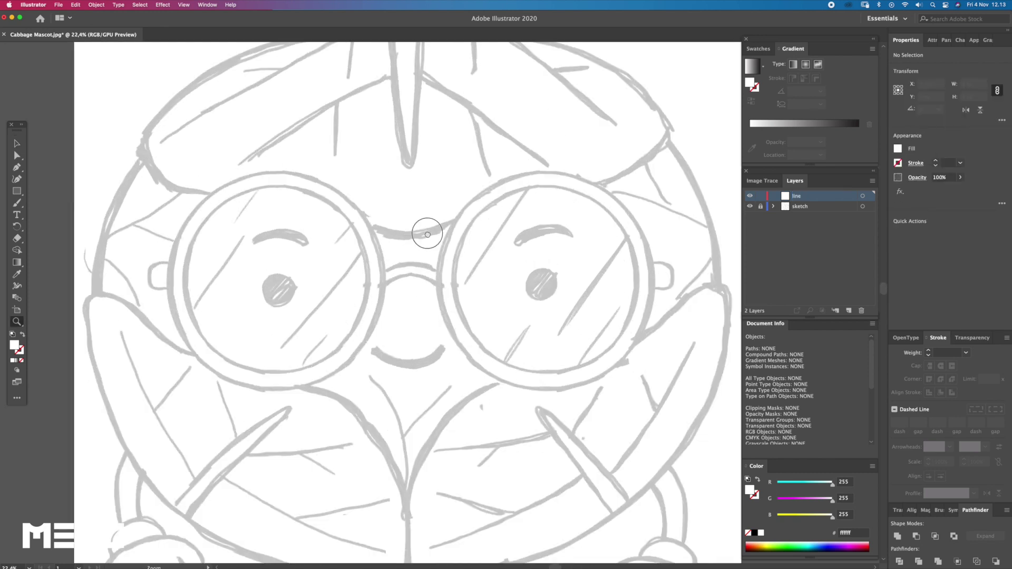
{"action": "scroll", "coordinate": [369, 272], "scroll_direction": "up", "scroll_amount": 2}
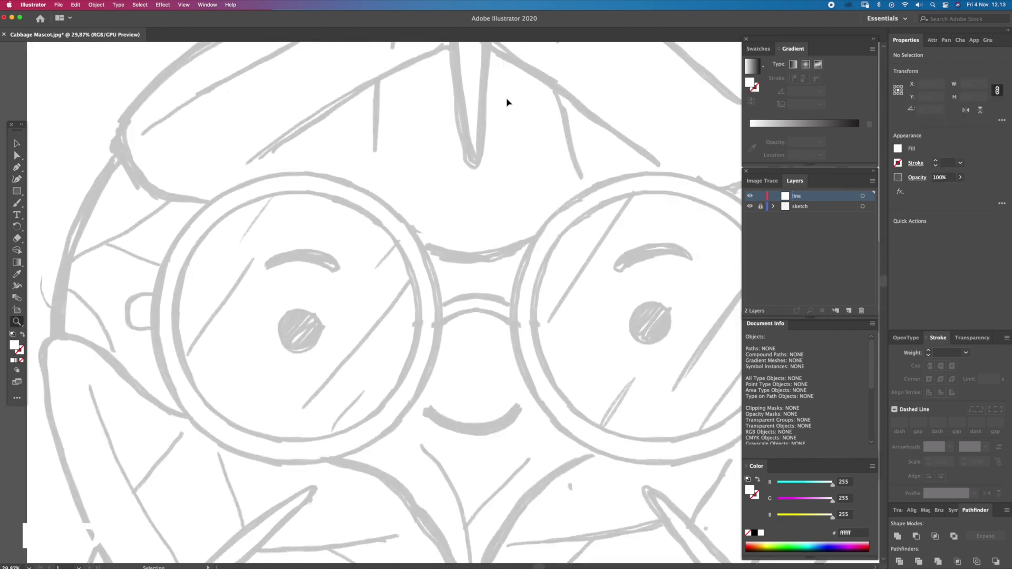
{"action": "key", "text": "ctrl+r"}
Step: Add a vertical centre guide and fit a circle over the left glasses lens
{"action": "left_click_drag", "start_coordinate": [512, 49], "coordinate": [476, 97]}
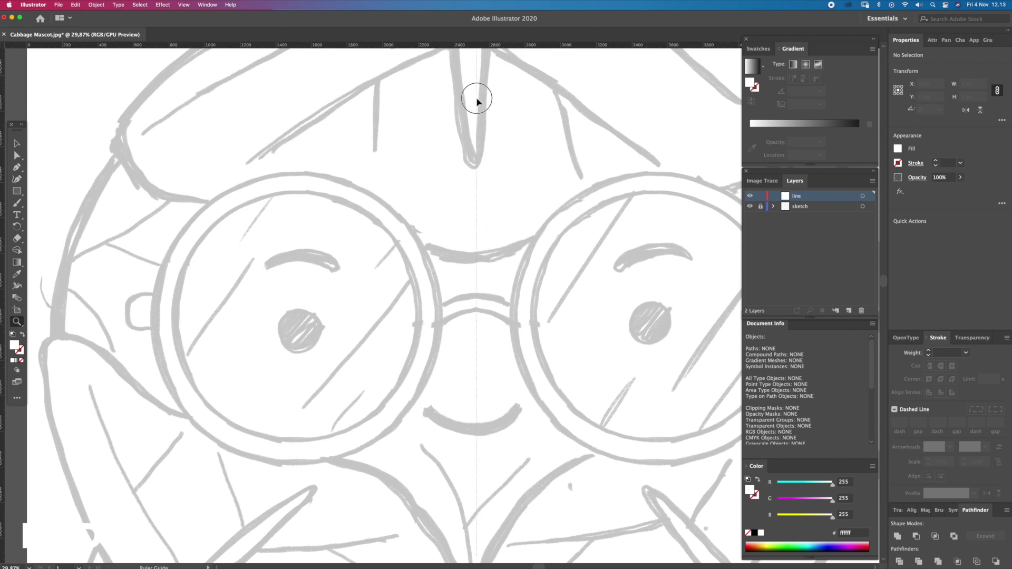
{"action": "left_click_drag", "start_coordinate": [23, 193], "coordinate": [58, 204]}
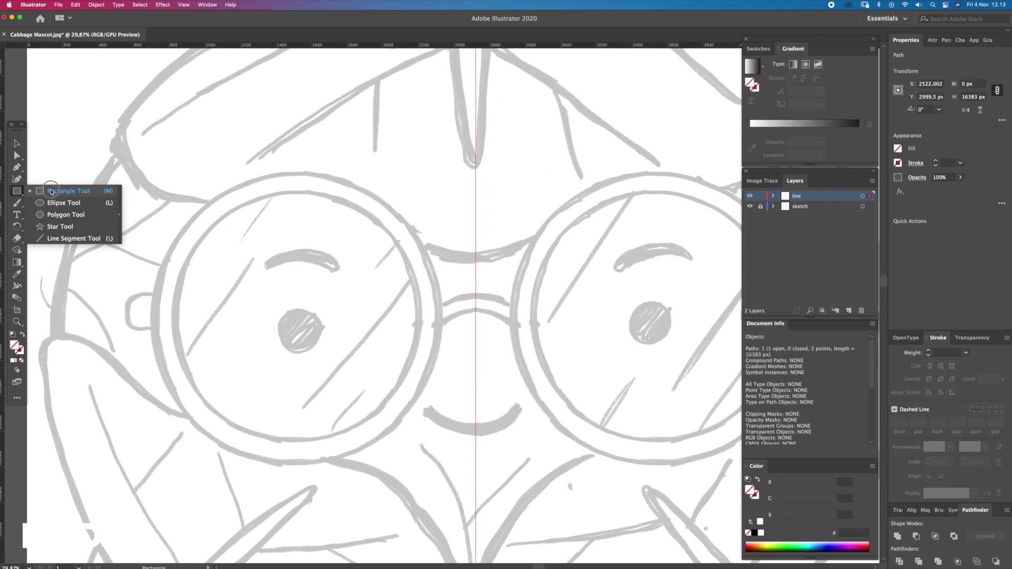
{"action": "left_click_drag", "start_coordinate": [293, 325], "coordinate": [440, 471]}
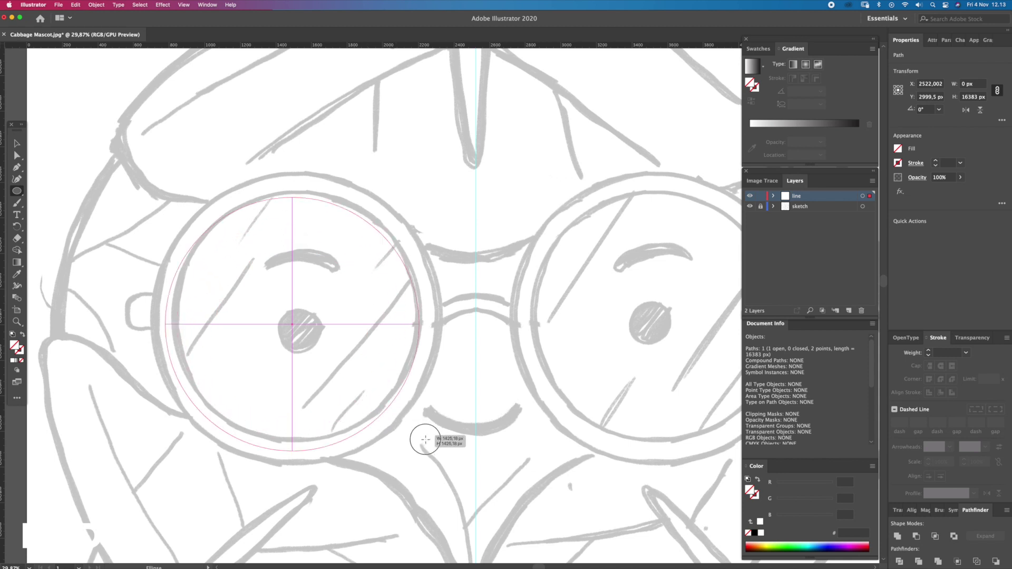
{"action": "key", "text": "v"}
{"action": "left_click_drag", "start_coordinate": [311, 183], "coordinate": [311, 178]}
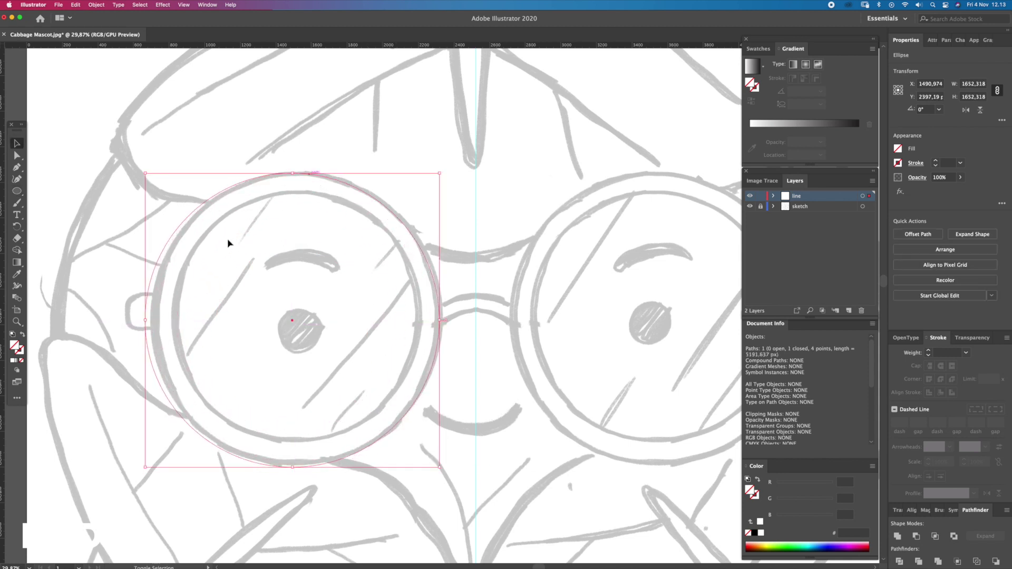
{"action": "left_click_drag", "start_coordinate": [145, 174], "coordinate": [151, 178]}
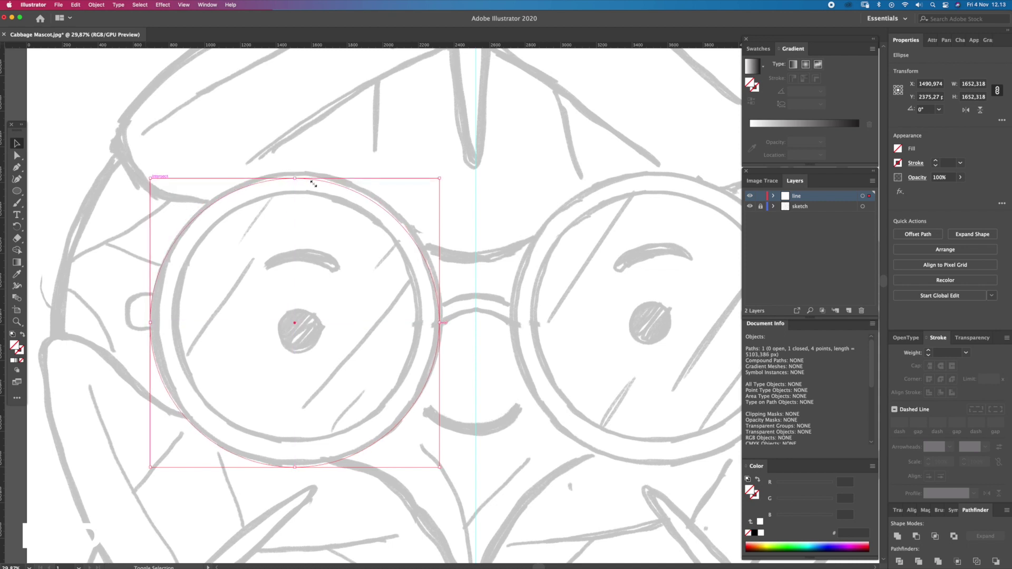
{"action": "left_click_drag", "start_coordinate": [329, 186], "coordinate": [331, 181]}
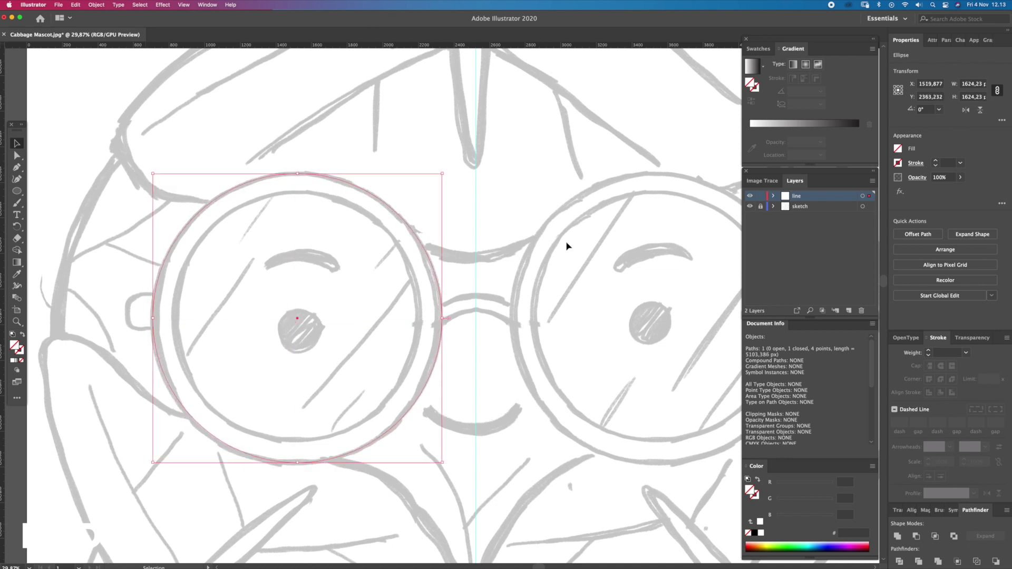
Step: Give the lens circle a 25 pt stroke weight
{"action": "left_click", "coordinate": [961, 163]}
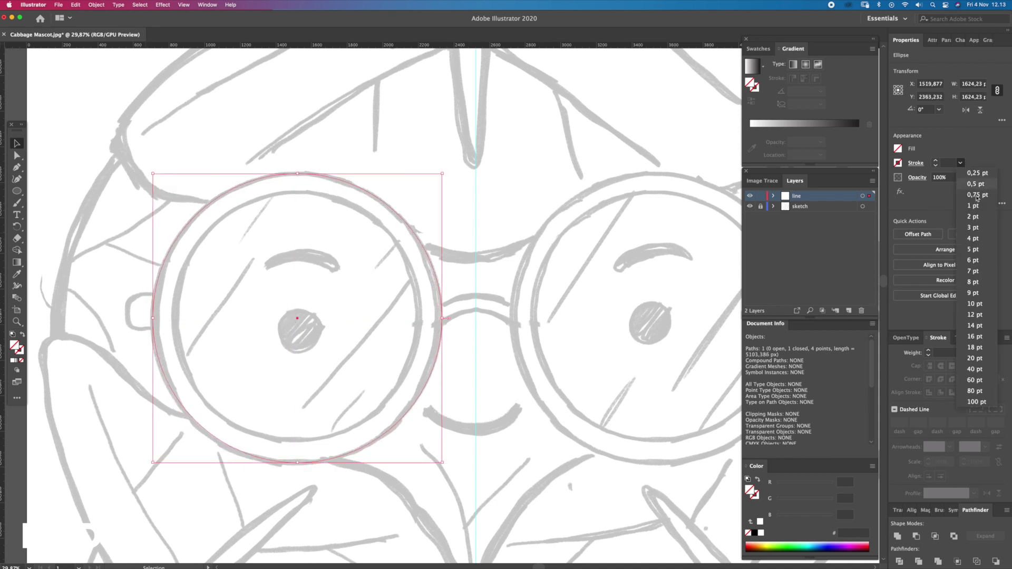
{"action": "left_click", "coordinate": [975, 316]}
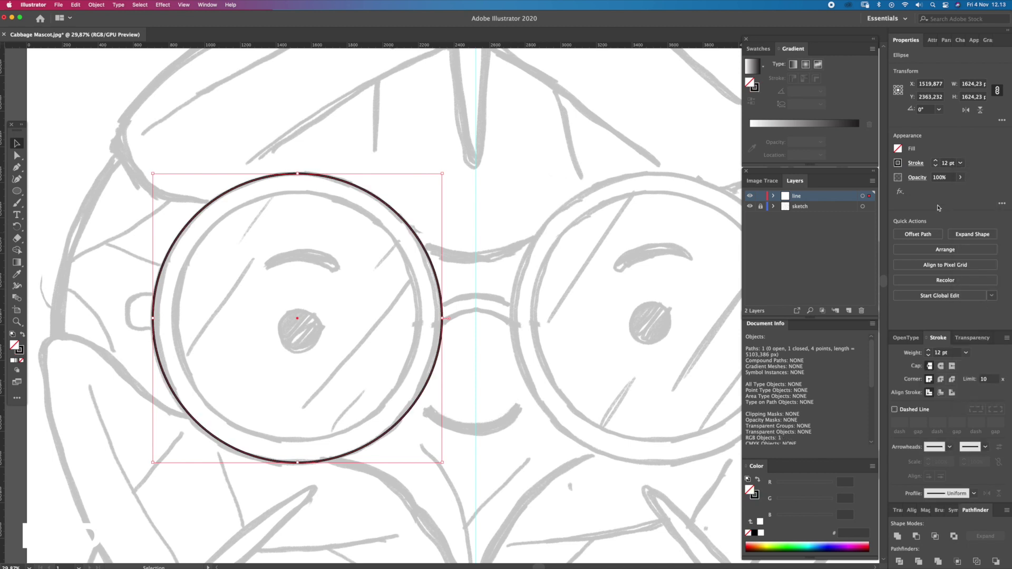
{"action": "left_click", "coordinate": [949, 353]}
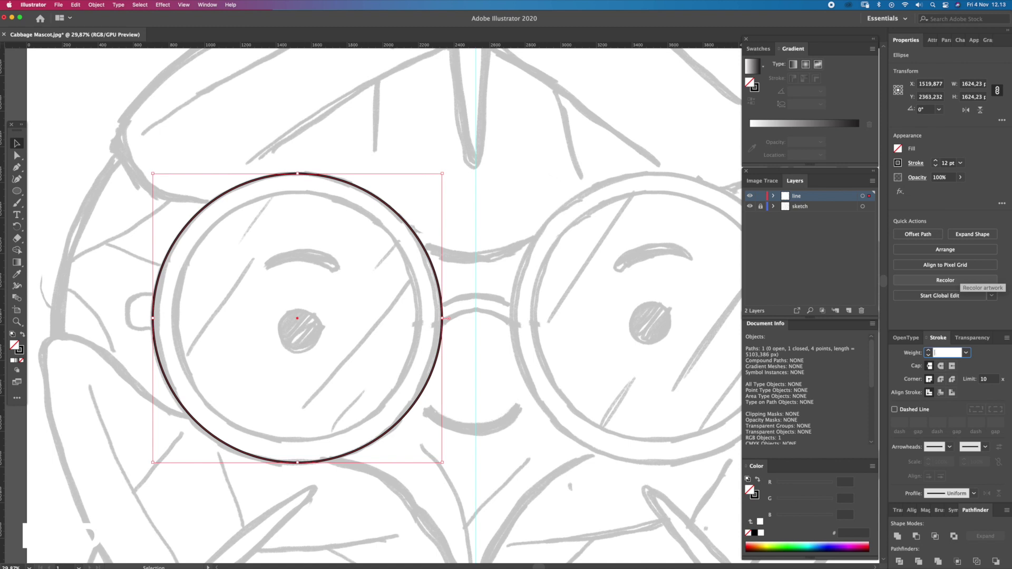
{"action": "type", "text": "25"}
{"action": "key", "text": "Return"}
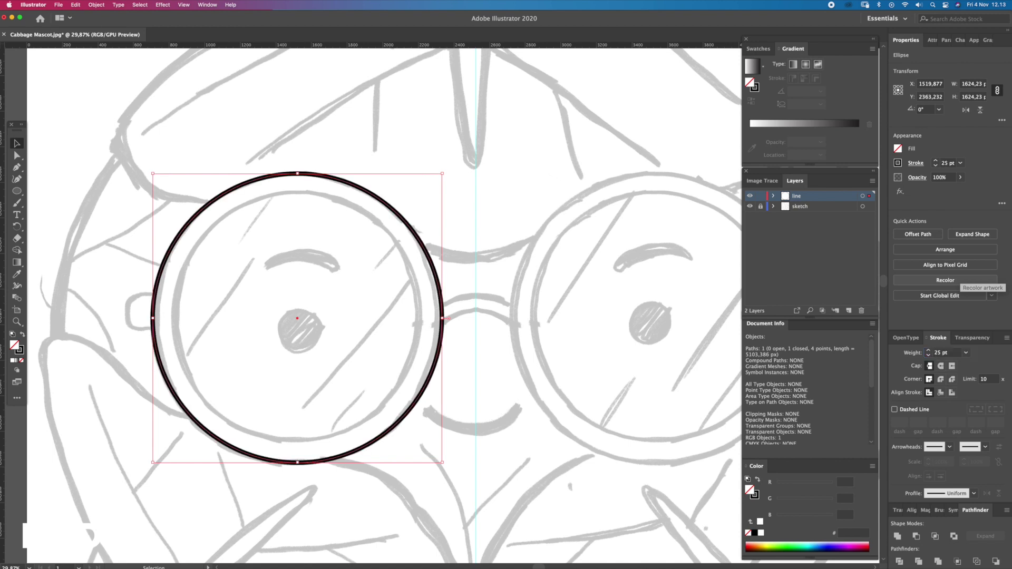
{"action": "left_click", "coordinate": [469, 220]}
{"action": "scroll", "coordinate": [371, 193], "scroll_direction": "up", "scroll_amount": 2}
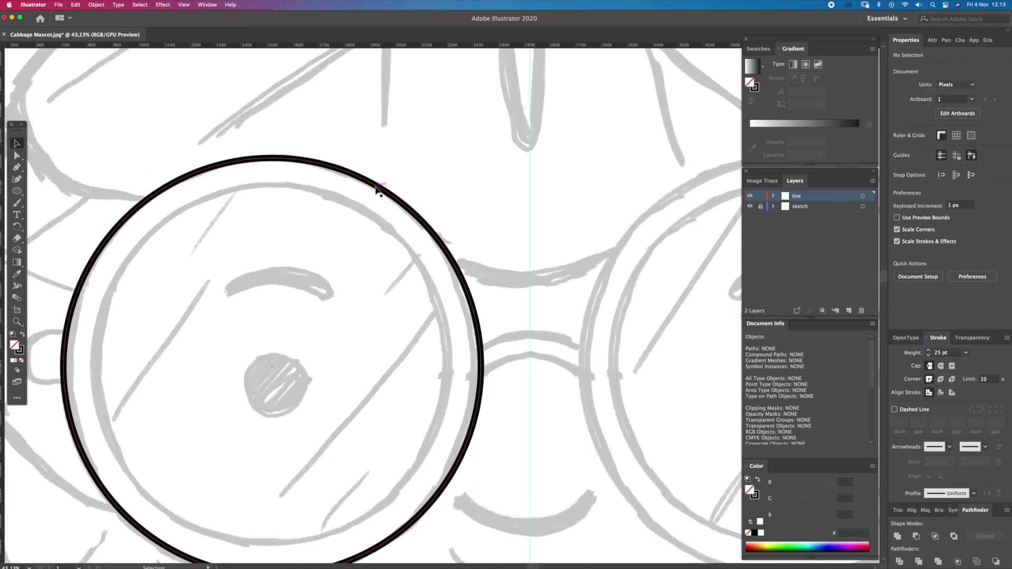
Step: Add a smaller concentric copy of the lens circle as the inner rim
{"action": "left_click", "coordinate": [402, 203]}
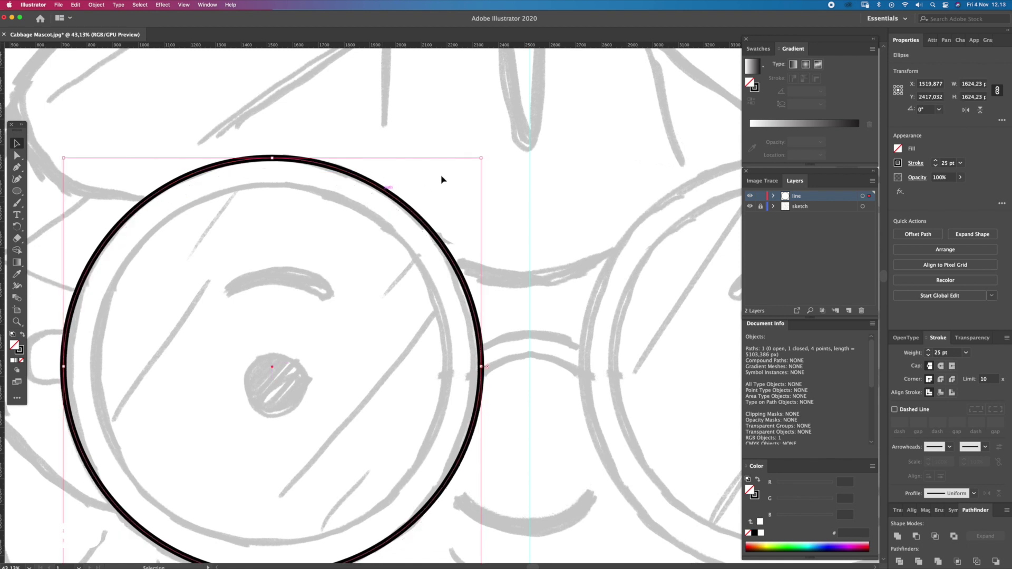
{"action": "left_click_drag", "start_coordinate": [481, 158], "coordinate": [452, 187]}
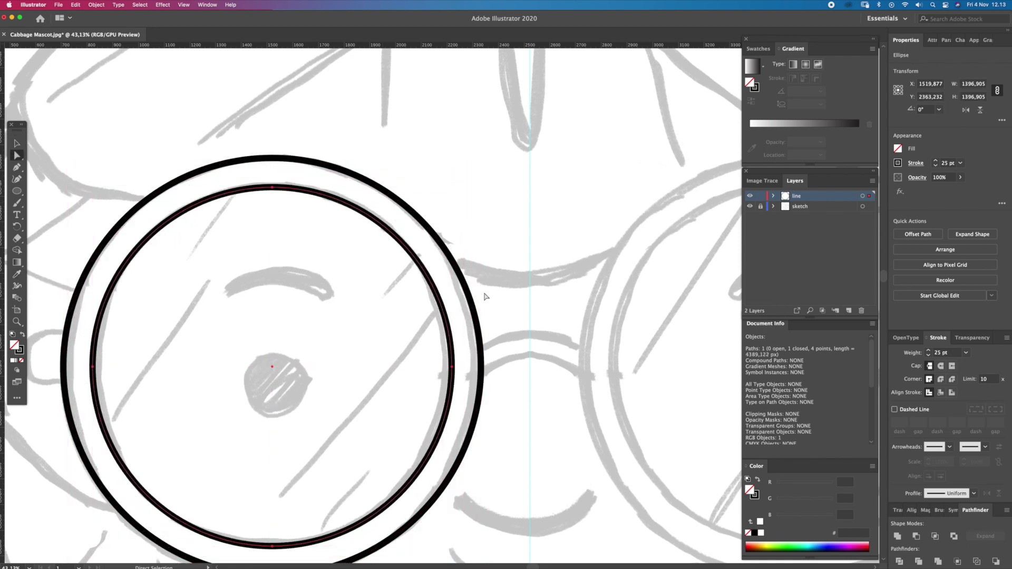
{"action": "left_click", "coordinate": [507, 299]}
{"action": "key", "text": "z"}
{"action": "scroll", "coordinate": [352, 314], "scroll_direction": "down", "scroll_amount": 1}
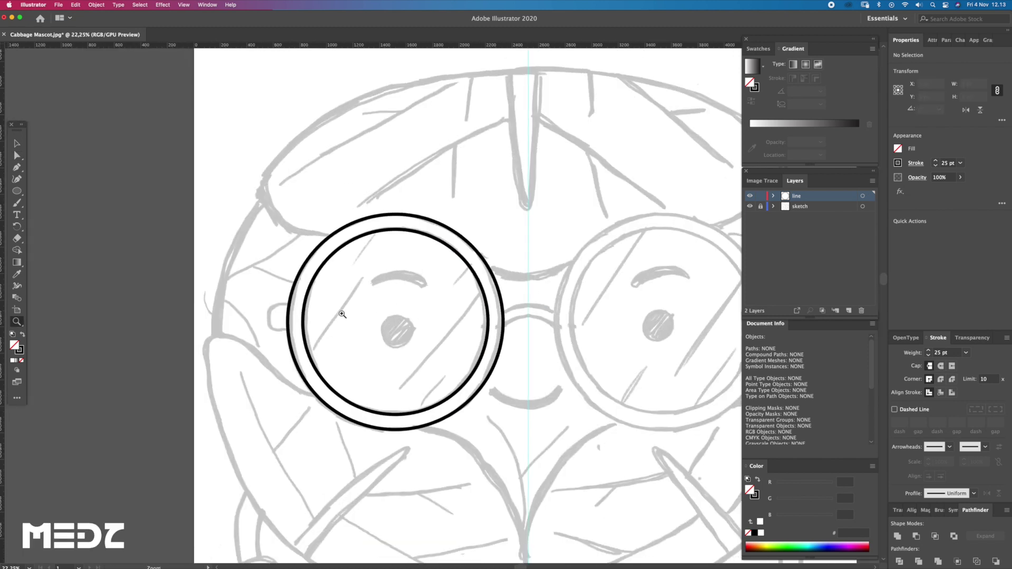
{"action": "mouse_move", "coordinate": [296, 315]}
{"action": "left_mouse_down"}
{"action": "mouse_move", "coordinate": [334, 349]}
{"action": "mouse_move", "coordinate": [346, 333]}
{"action": "left_mouse_up"}
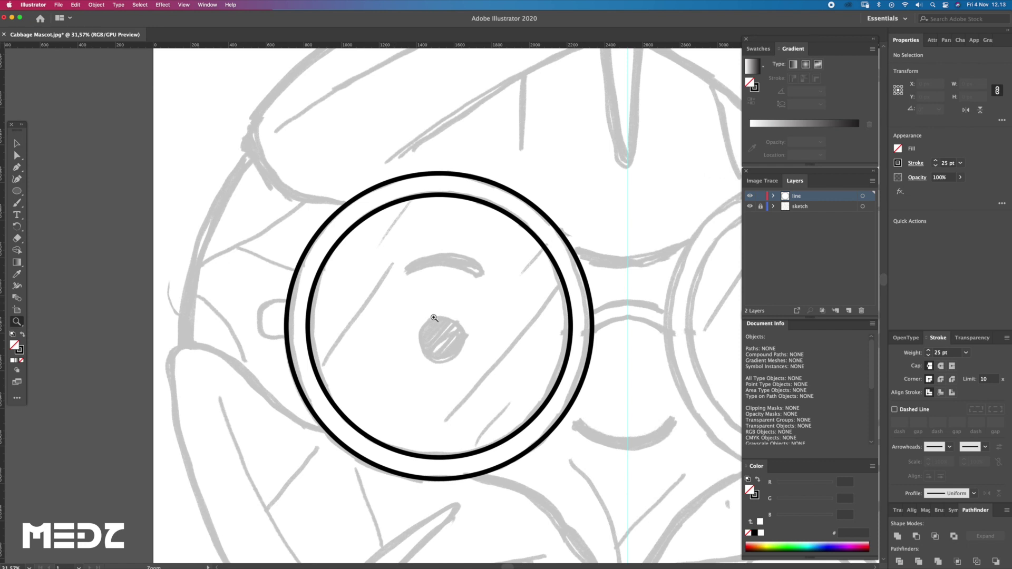
{"action": "scroll", "coordinate": [430, 315], "scroll_direction": "up", "scroll_amount": 3}
Step: Draw the upper curve of the hinge tab on the lens's left side
{"action": "key", "text": "a"}
{"action": "mouse_move", "coordinate": [311, 337]}
{"action": "left_mouse_down"}
{"action": "mouse_move", "coordinate": [260, 315]}
{"action": "mouse_move", "coordinate": [306, 317]}
{"action": "left_mouse_up"}
{"action": "left_click", "coordinate": [260, 316]}
{"action": "key", "text": "z"}
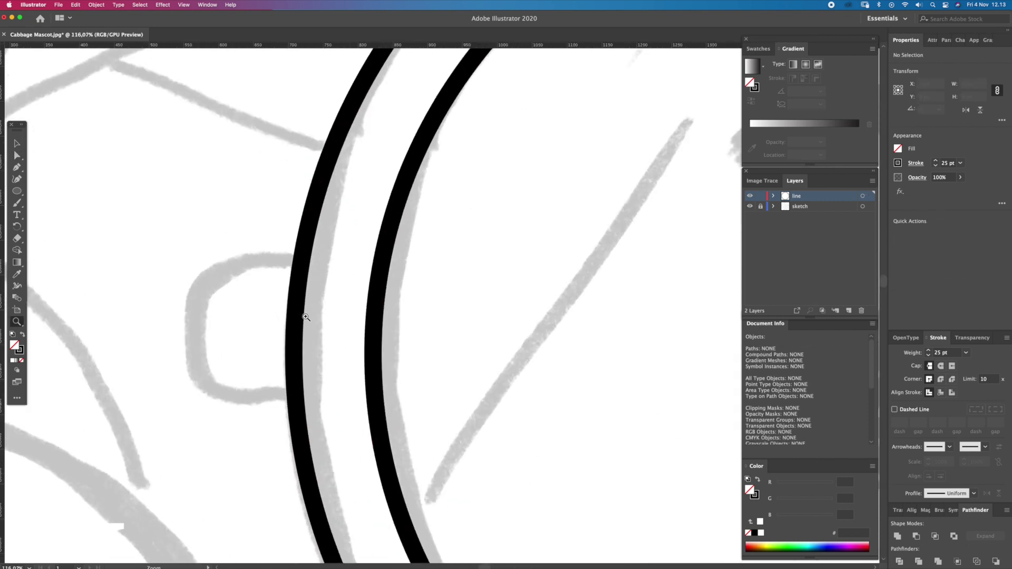
{"action": "left_click", "coordinate": [302, 261]}
{"action": "mouse_move", "coordinate": [192, 296]}
{"action": "left_mouse_down"}
{"action": "mouse_move", "coordinate": [184, 362]}
{"action": "mouse_move", "coordinate": [181, 343]}
{"action": "left_mouse_up"}
{"action": "key", "text": "v"}
{"action": "left_click", "coordinate": [215, 321]}
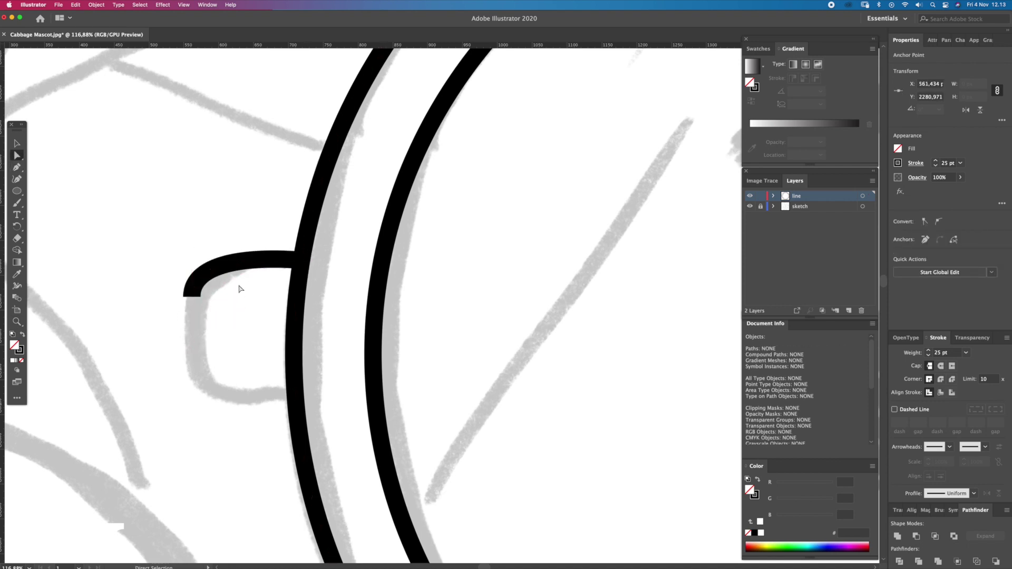
Step: Copy and flip the curve for the bottom edge, then join both curves
{"action": "left_click_drag", "start_coordinate": [246, 264], "coordinate": [246, 352]}
{"action": "left_click", "coordinate": [17, 218]}
{"action": "left_click_drag", "start_coordinate": [18, 221], "coordinate": [79, 244]}
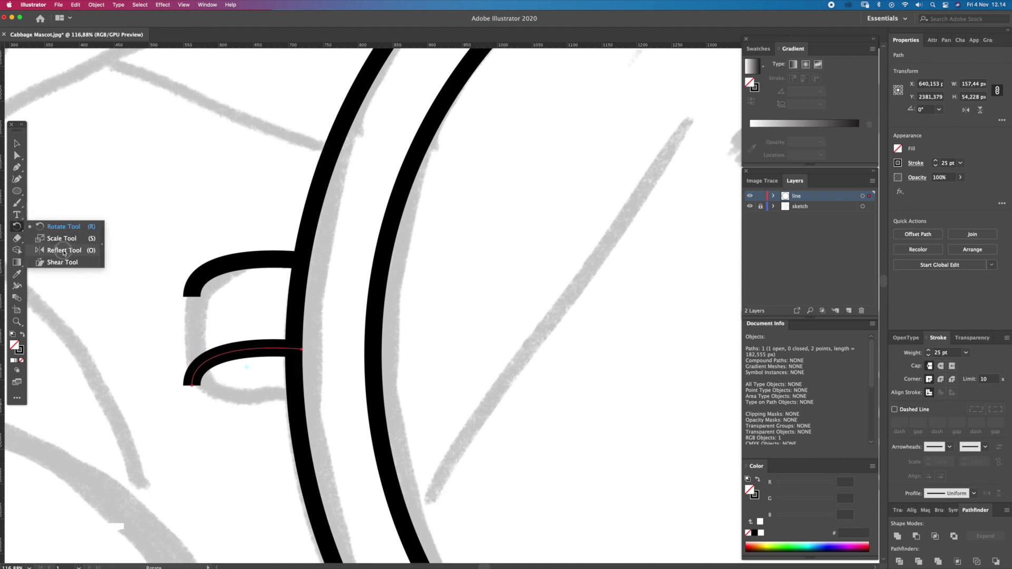
{"action": "mouse_move", "coordinate": [293, 350]}
{"action": "left_mouse_down"}
{"action": "mouse_move", "coordinate": [295, 406]}
{"action": "mouse_move", "coordinate": [256, 400]}
{"action": "left_mouse_up"}
{"action": "key", "text": "v"}
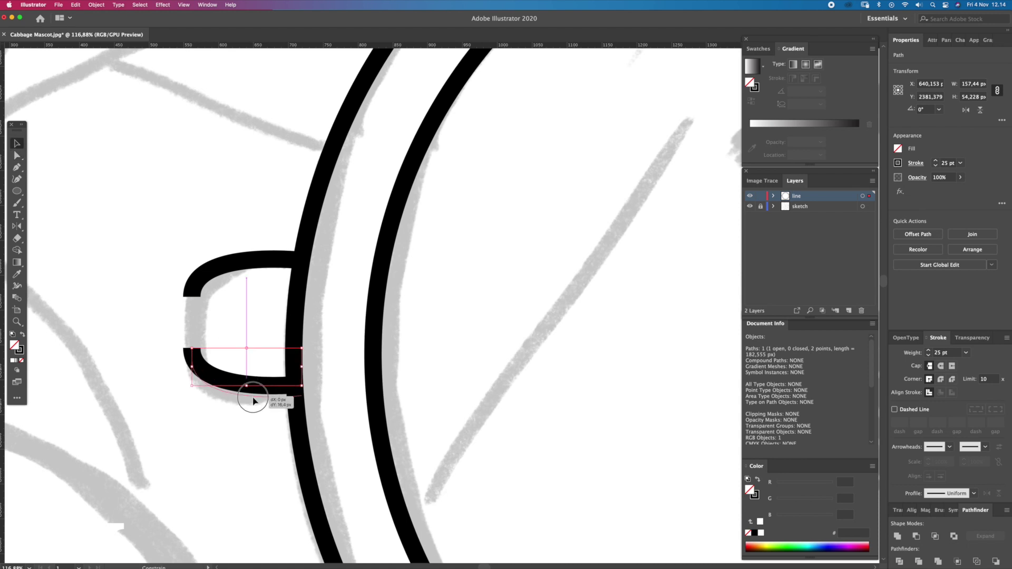
{"action": "left_click", "coordinate": [184, 288], "text": "shift"}
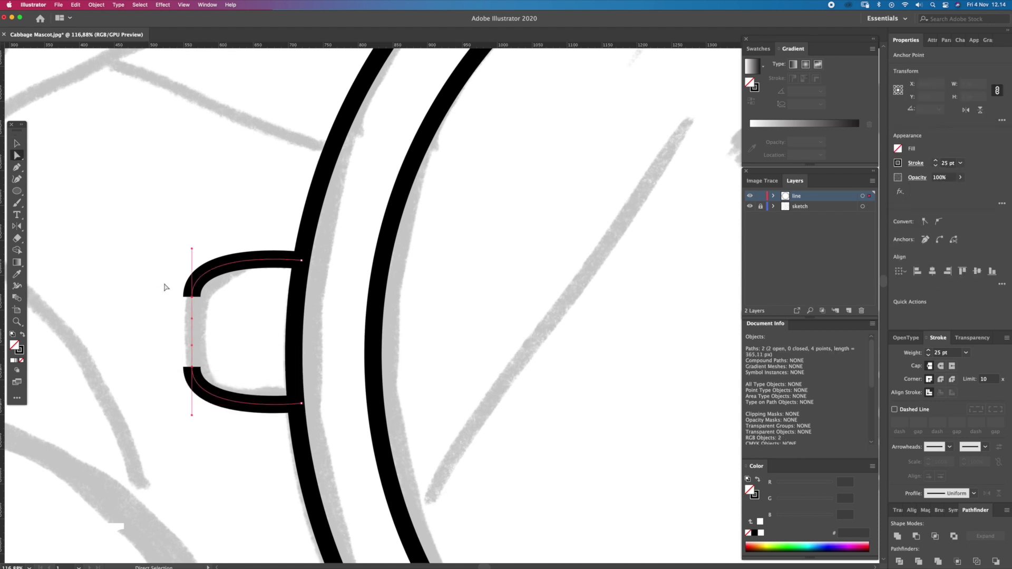
{"action": "key", "text": "a"}
{"action": "key", "text": "ctrl+j"}
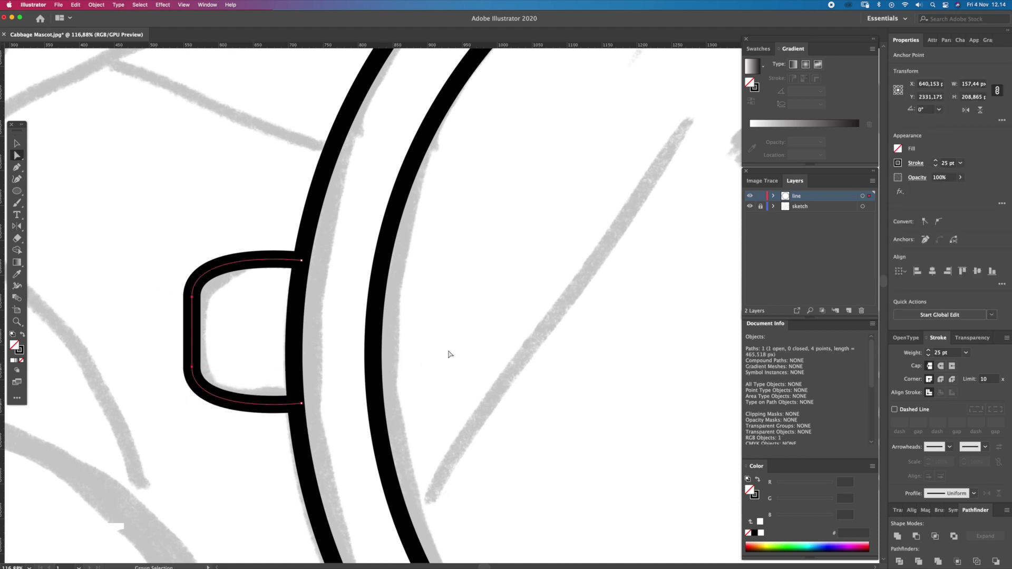
Step: Zoom out to the whole mascot and check the left glasses pieces
{"action": "key", "text": "z"}
{"action": "left_click", "coordinate": [364, 310], "text": "alt"}
{"action": "key", "text": "ctrl+minus"}
{"action": "key", "text": "v"}
{"action": "key", "text": "ctrl+a"}
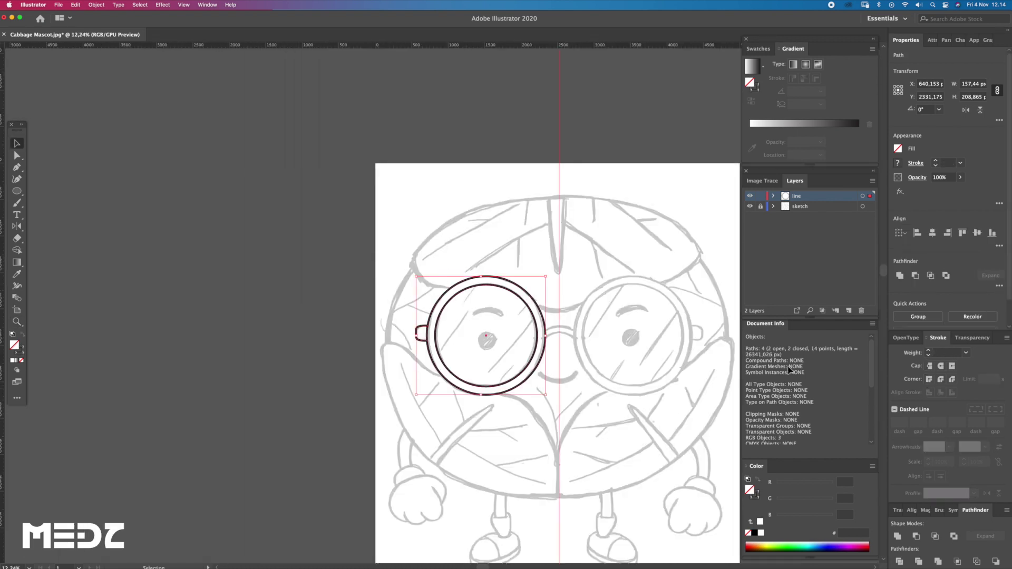
{"action": "left_click", "coordinate": [450, 318], "text": "shift"}
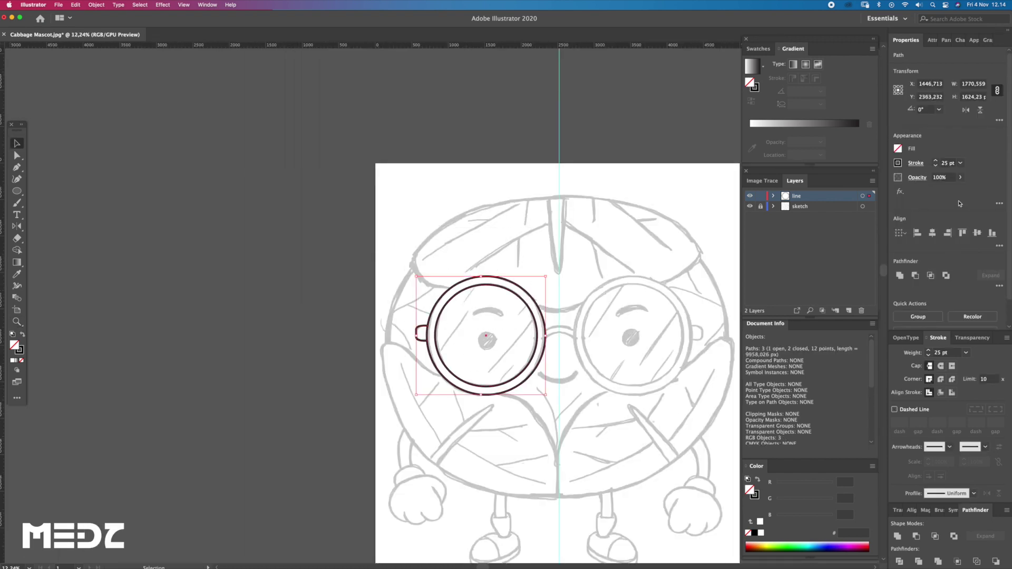
{"action": "key", "text": "ctrl+shift+a"}
{"action": "key", "text": "z"}
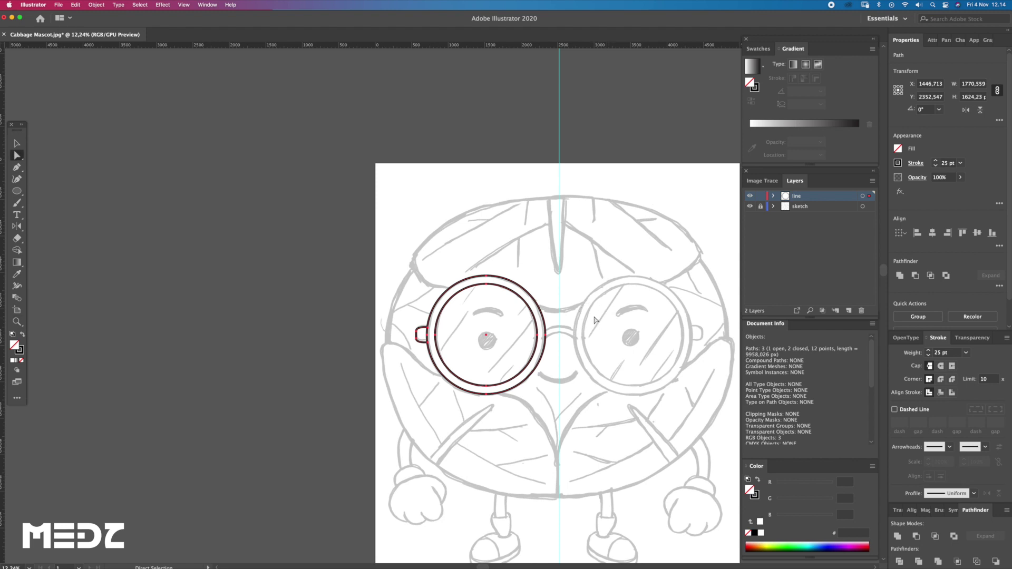
{"action": "scroll", "coordinate": [471, 351], "scroll_direction": "right", "scroll_amount": 5}
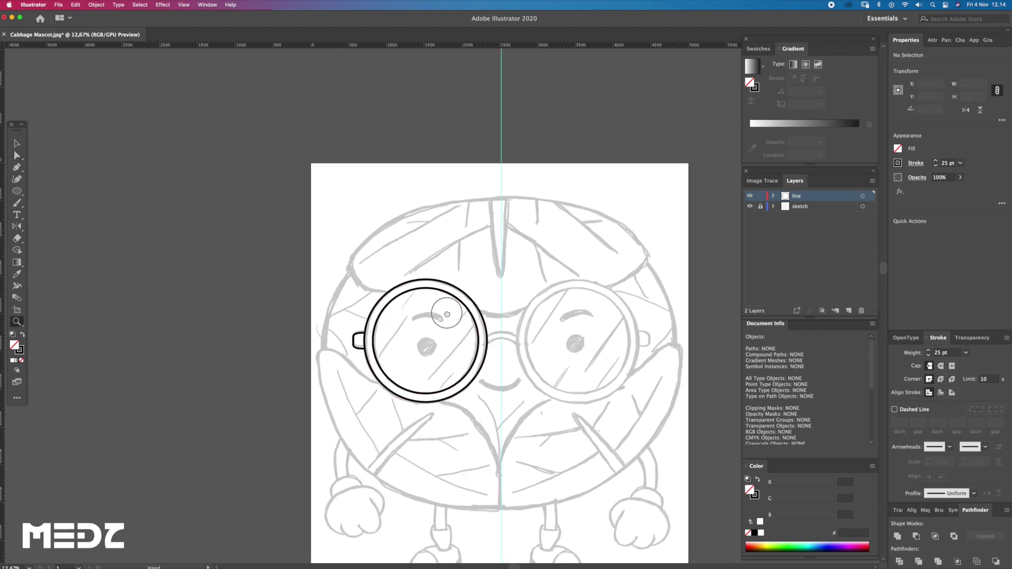
Step: Draw a circle over the left eye sketch and fit it to the eye
{"action": "left_click_drag", "start_coordinate": [472, 351], "coordinate": [251, 326]}
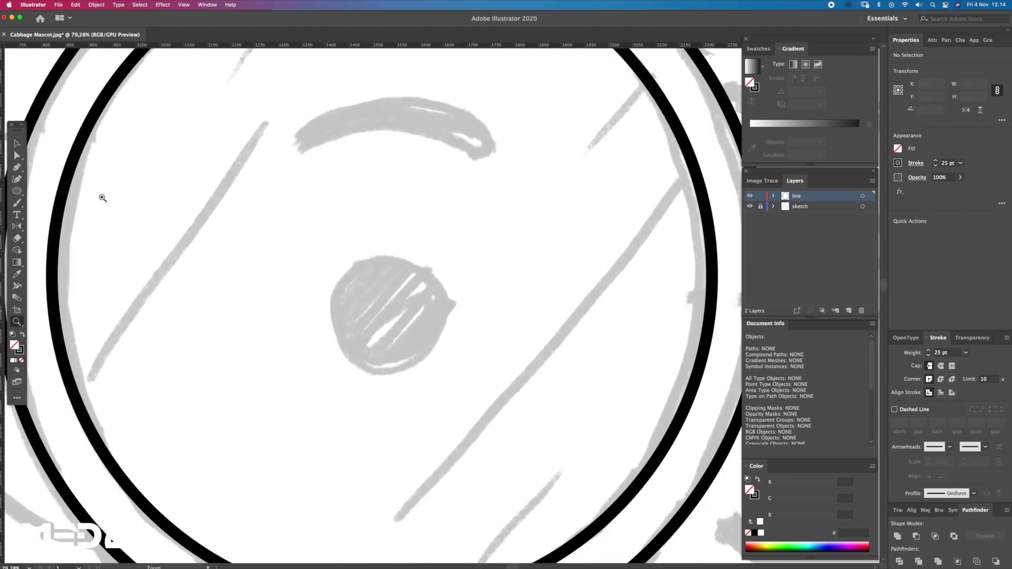
{"action": "left_click", "coordinate": [19, 196]}
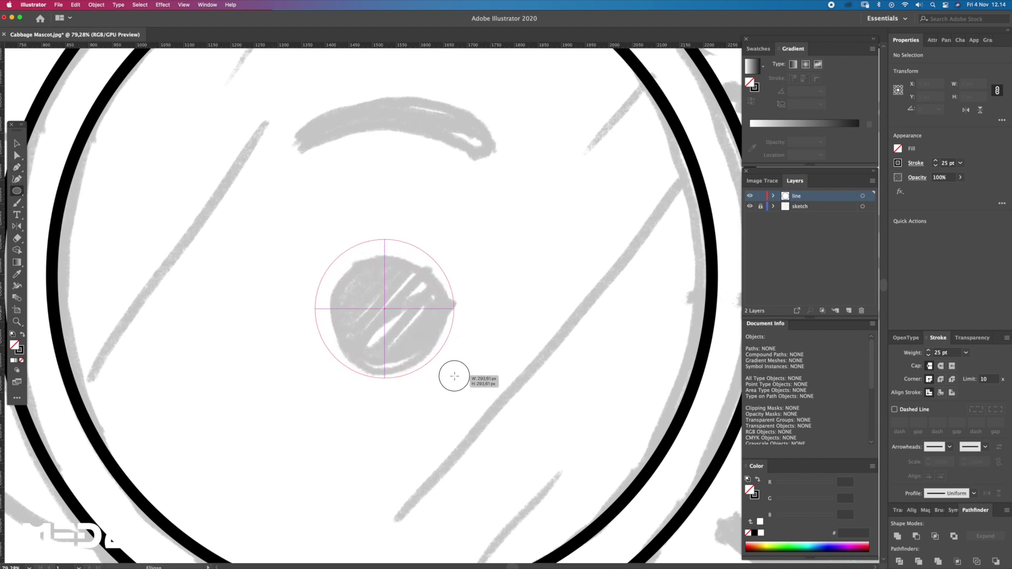
{"action": "left_click_drag", "start_coordinate": [380, 311], "coordinate": [458, 383]}
{"action": "key", "text": "a"}
{"action": "key", "text": "v"}
{"action": "left_click_drag", "start_coordinate": [445, 289], "coordinate": [442, 273]}
{"action": "mouse_move", "coordinate": [463, 230]}
{"action": "left_mouse_down"}
{"action": "mouse_move", "coordinate": [476, 231]}
{"action": "mouse_move", "coordinate": [462, 232]}
{"action": "mouse_move", "coordinate": [452, 267]}
{"action": "left_mouse_up"}
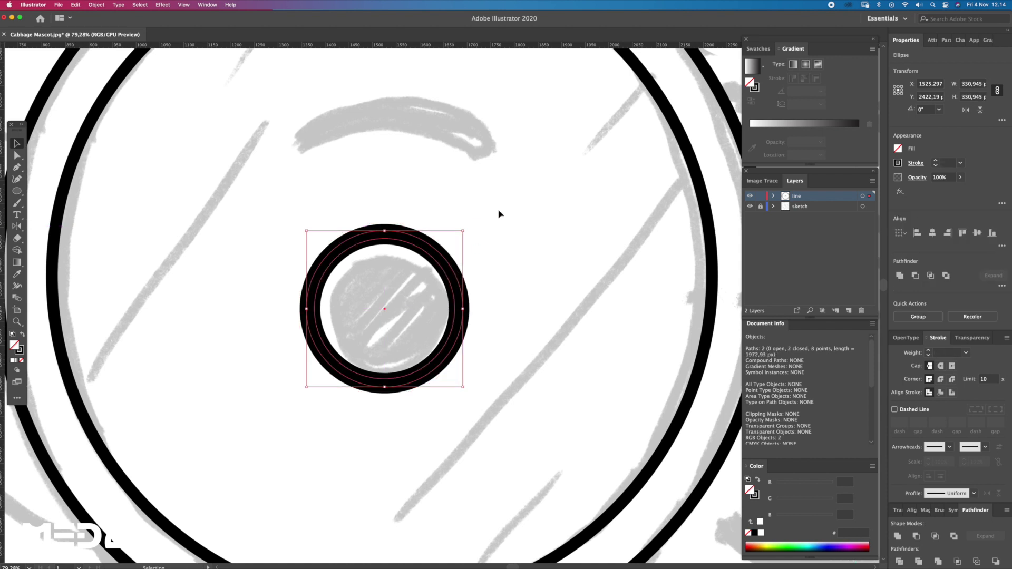
{"action": "left_click", "coordinate": [480, 318]}
Step: Add a larger outer copy of the eye ring
{"action": "key", "text": "a"}
{"action": "left_click", "coordinate": [463, 294]}
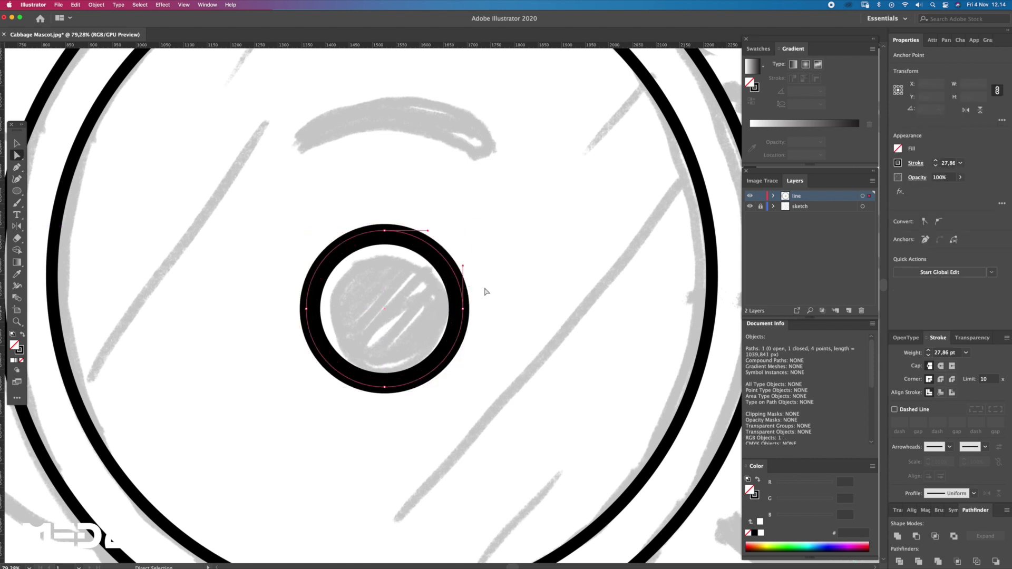
{"action": "key", "text": "Delete"}
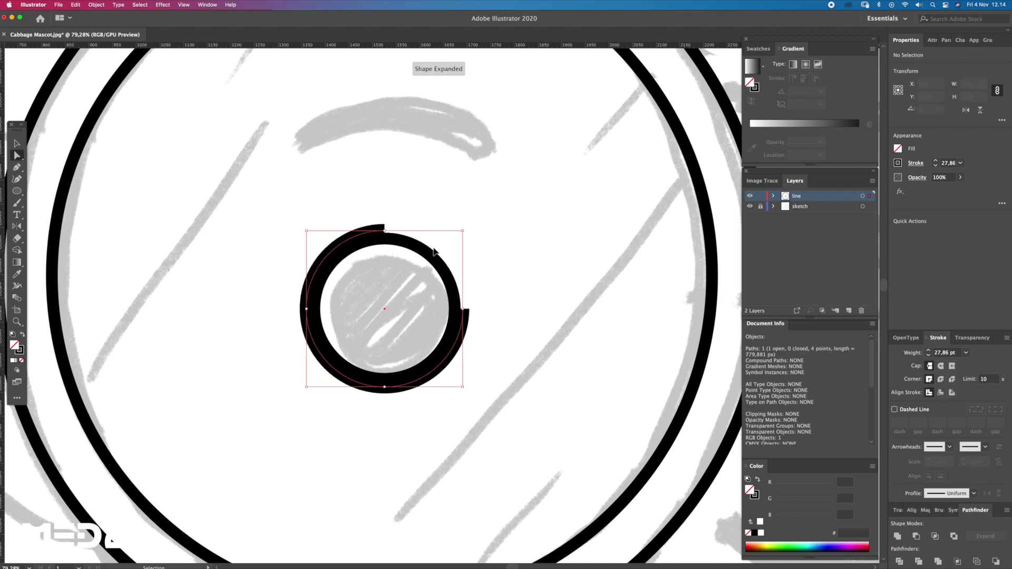
{"action": "key", "text": "ctrl+z"}
{"action": "key", "text": "v"}
{"action": "left_click_drag", "start_coordinate": [464, 231], "coordinate": [472, 222]}
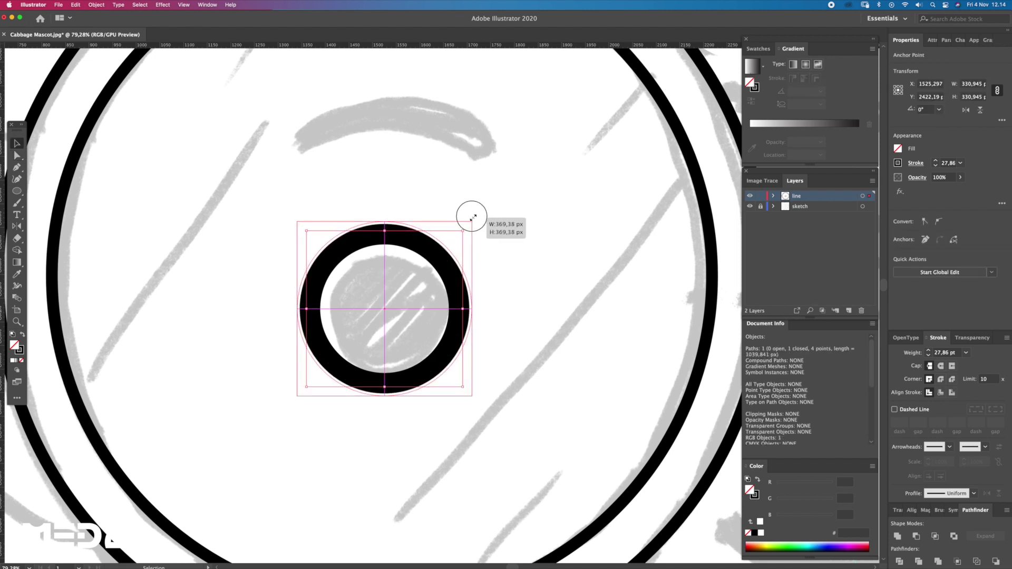
{"action": "left_click", "coordinate": [485, 252]}
Step: Apply the 25 pt glasses stroke to both eye rings with the eyedropper
{"action": "key", "text": "a"}
{"action": "left_click_drag", "start_coordinate": [407, 294], "coordinate": [481, 314]}
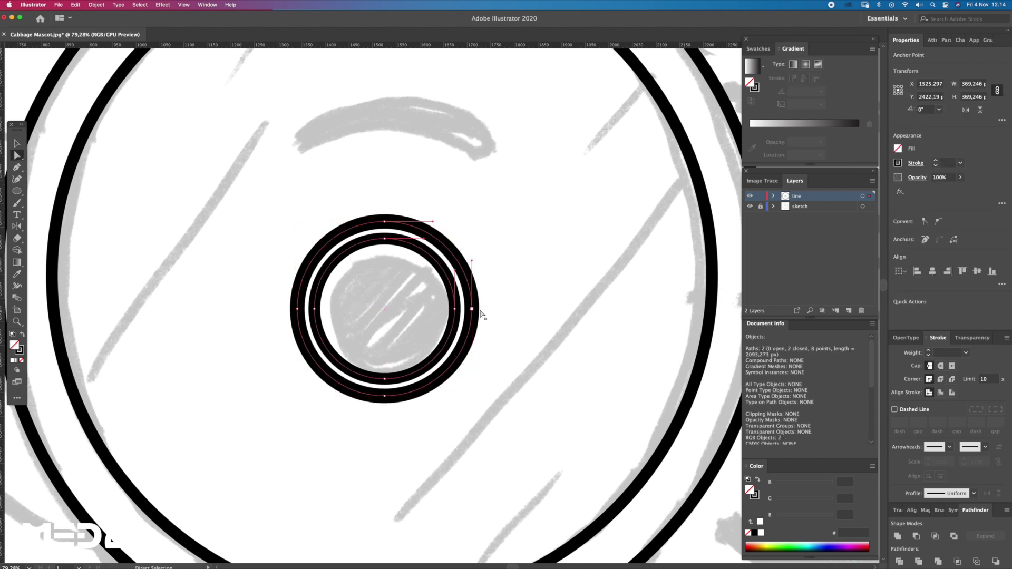
{"action": "left_click", "coordinate": [460, 293]}
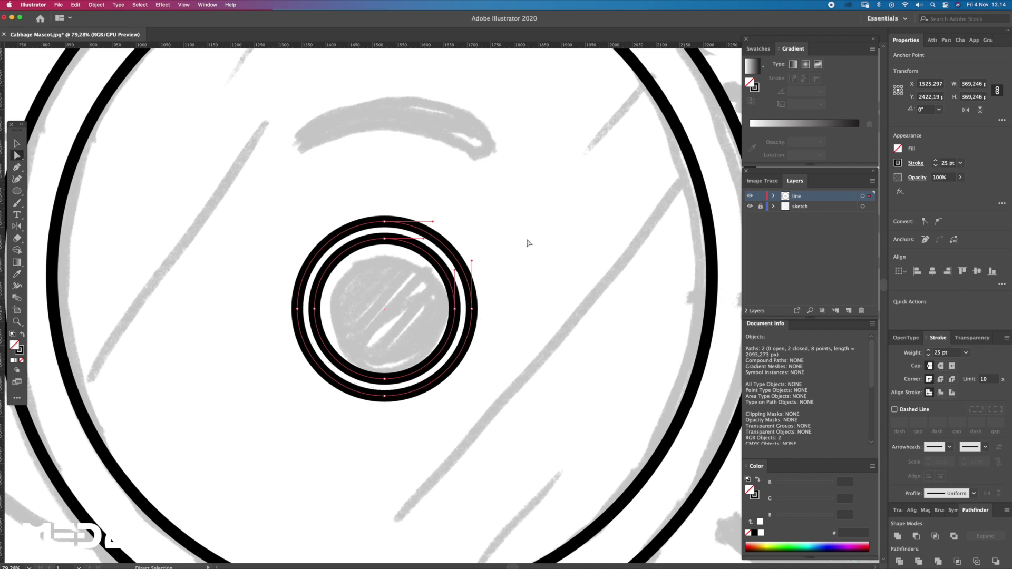
{"action": "left_click", "coordinate": [529, 243]}
{"action": "scroll", "coordinate": [528, 243], "scroll_direction": "down", "scroll_amount": 3}
{"action": "key", "text": "v"}
{"action": "double_click", "coordinate": [491, 280]}
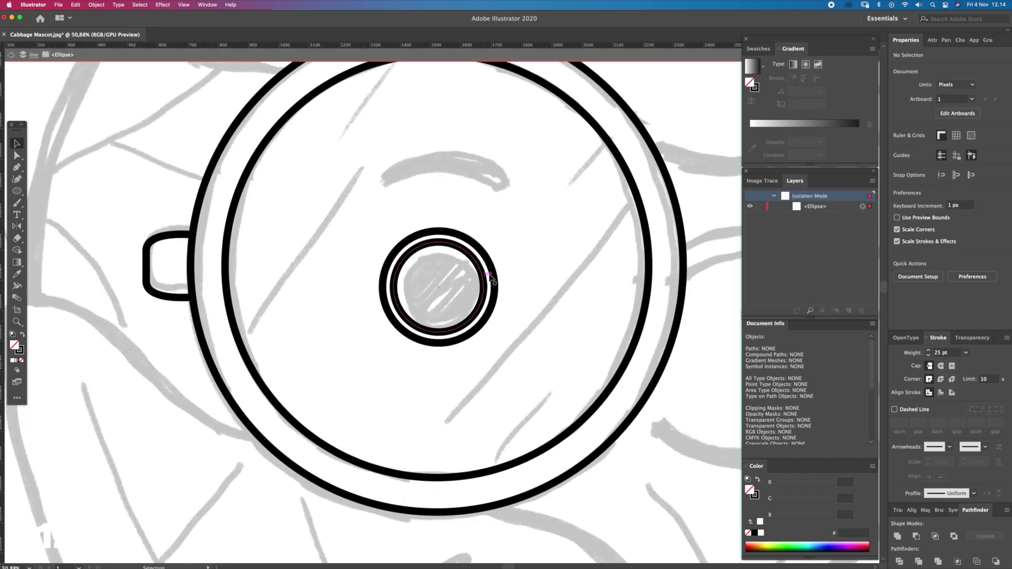
Step: Draw a pupil circle and a smaller highlight copy inside the eye rings
{"action": "double_click", "coordinate": [501, 253]}
{"action": "key", "text": "z"}
{"action": "left_click", "coordinate": [496, 264]}
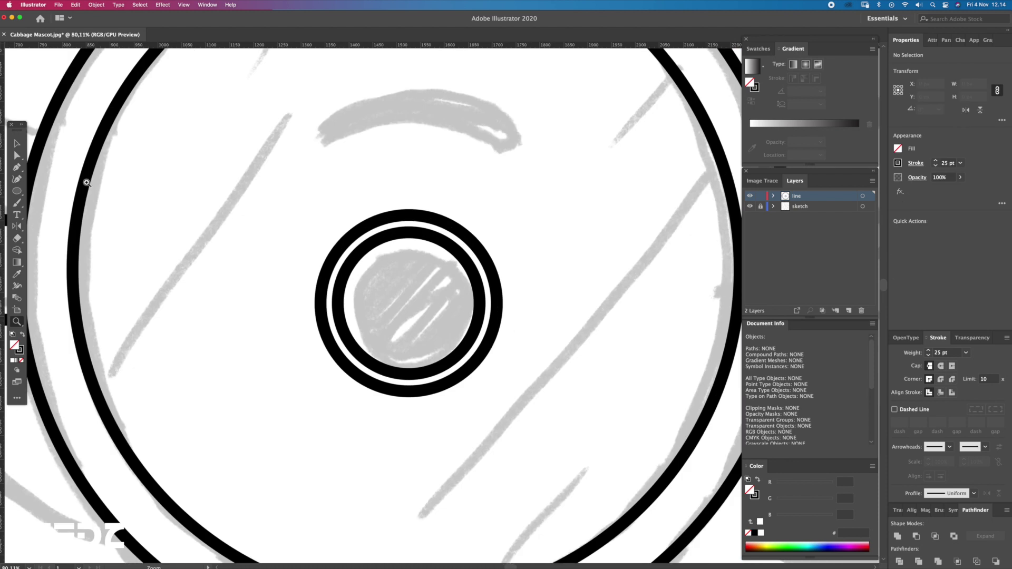
{"action": "left_click_drag", "start_coordinate": [383, 281], "coordinate": [409, 307]}
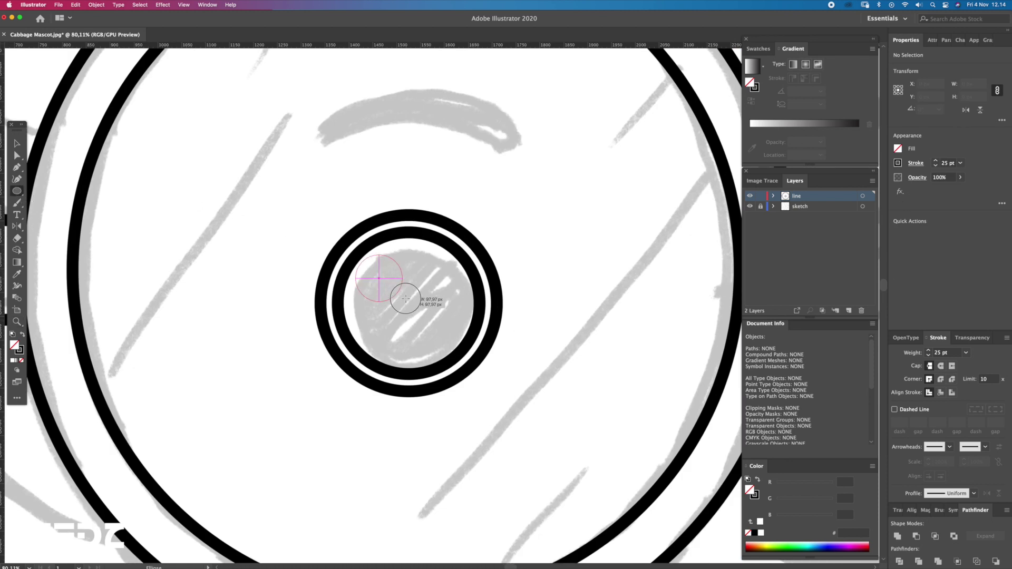
{"action": "key", "text": "v"}
{"action": "scroll", "coordinate": [421, 287], "scroll_direction": "up", "scroll_amount": 2}
{"action": "mouse_move", "coordinate": [402, 308]}
{"action": "left_mouse_down"}
{"action": "mouse_move", "coordinate": [410, 327]}
{"action": "mouse_move", "coordinate": [498, 282]}
{"action": "left_mouse_up"}
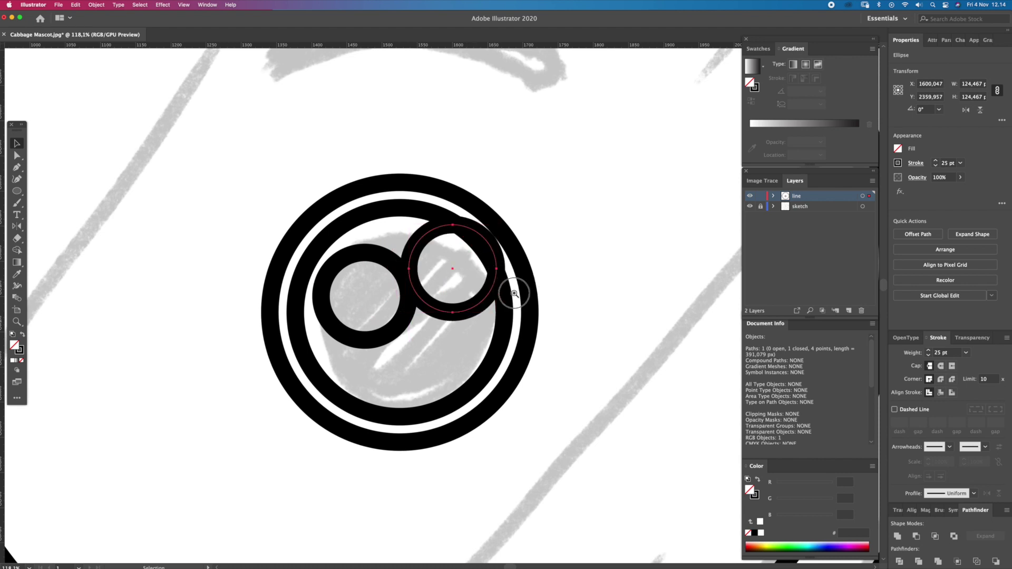
{"action": "scroll", "coordinate": [499, 282], "scroll_direction": "up", "scroll_amount": 2}
{"action": "left_click_drag", "start_coordinate": [500, 210], "coordinate": [464, 247]}
{"action": "left_click", "coordinate": [470, 282]}
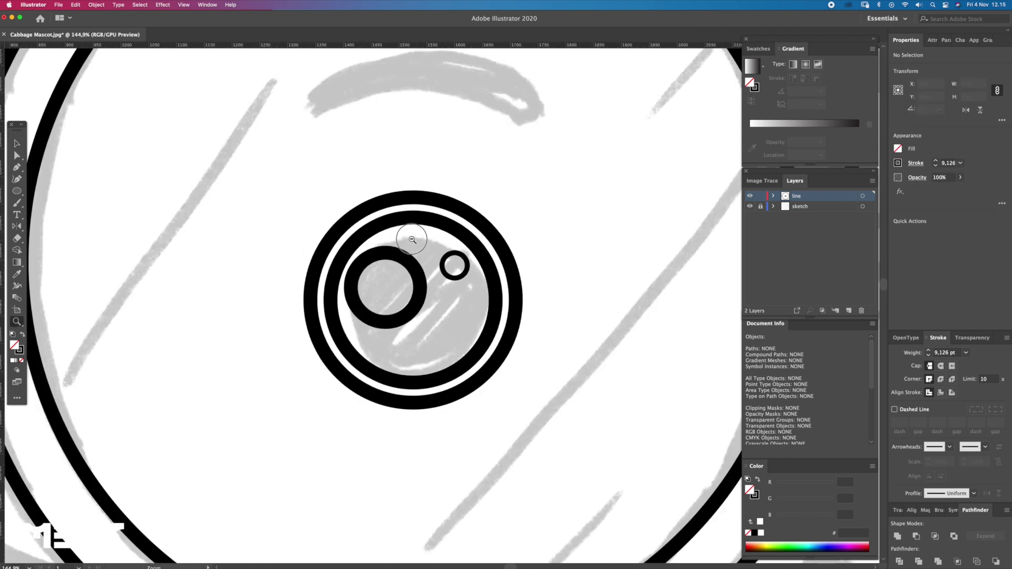
{"action": "left_click", "coordinate": [476, 264], "text": "alt"}
{"action": "left_click_drag", "start_coordinate": [456, 280], "coordinate": [450, 279]}
Step: Centre the eye circles horizontally with the lens rings
{"action": "key", "text": "super+a"}
{"action": "key", "text": "a"}
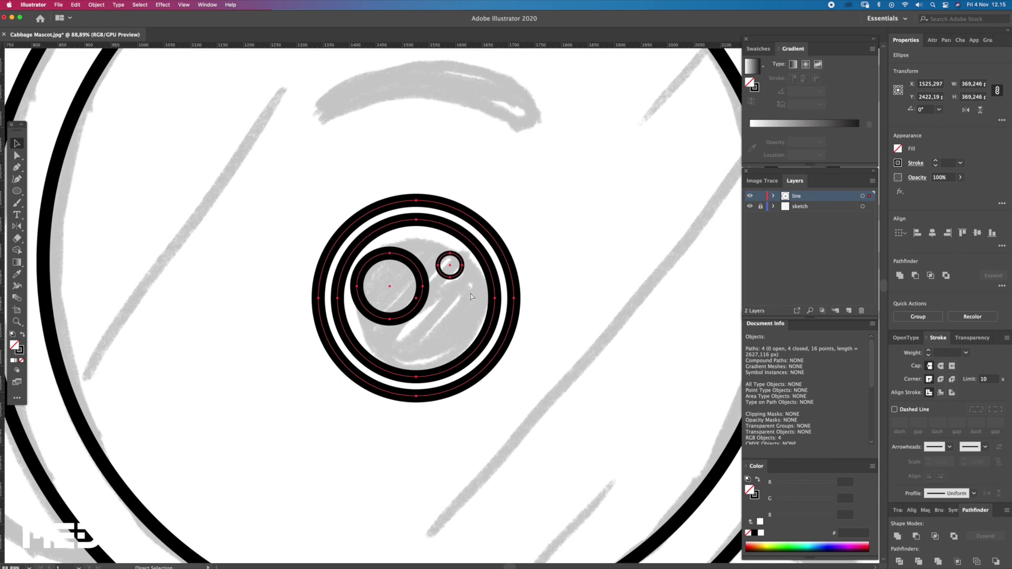
{"action": "key", "text": "v"}
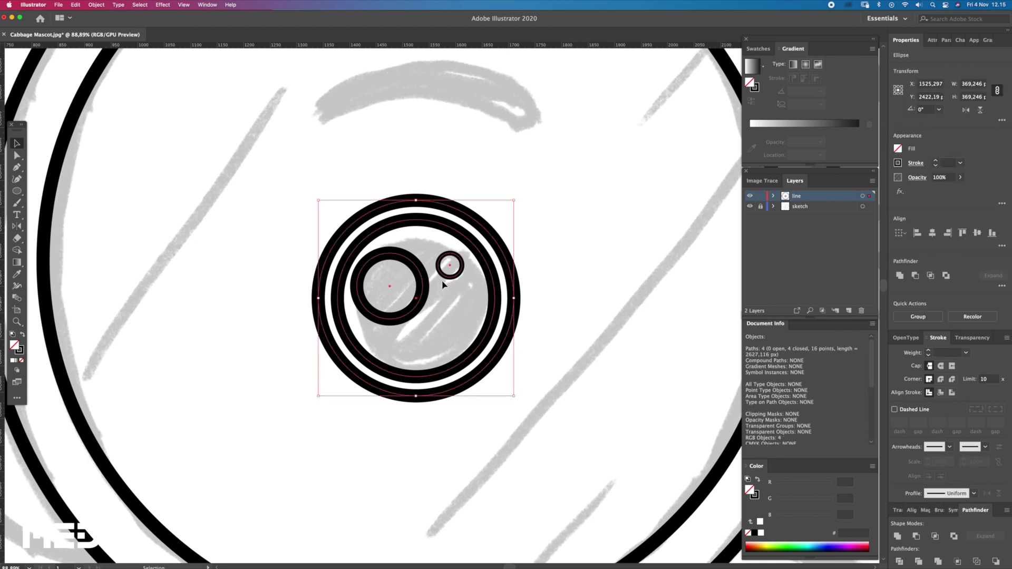
{"action": "key", "text": "super+a"}
{"action": "left_click", "coordinate": [933, 233]}
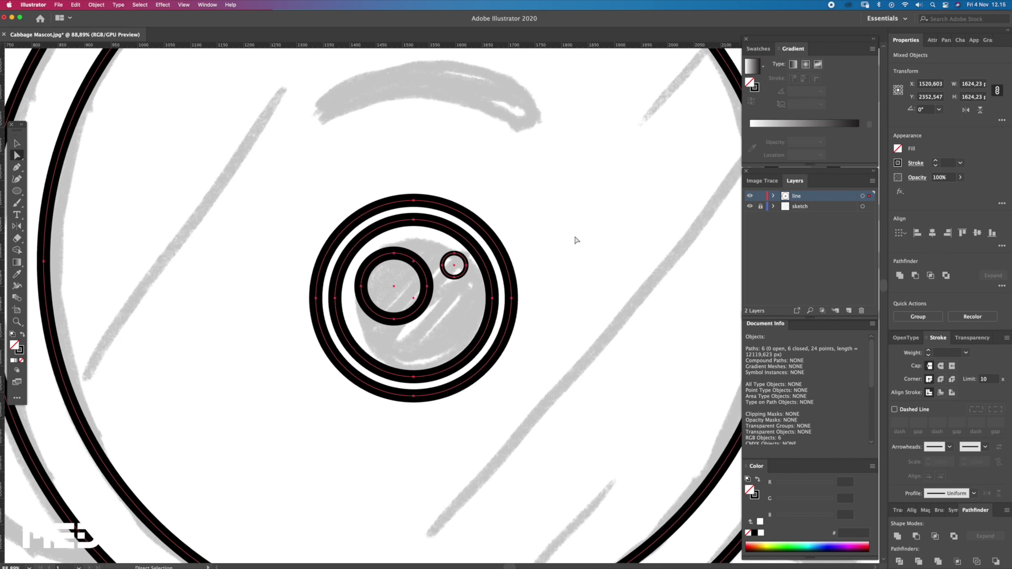
{"action": "key", "text": "super+shift+a"}
{"action": "key", "text": "z"}
{"action": "scroll", "coordinate": [563, 224], "scroll_direction": "down", "scroll_amount": 3}
{"action": "left_click_drag", "start_coordinate": [563, 224], "coordinate": [497, 262]}
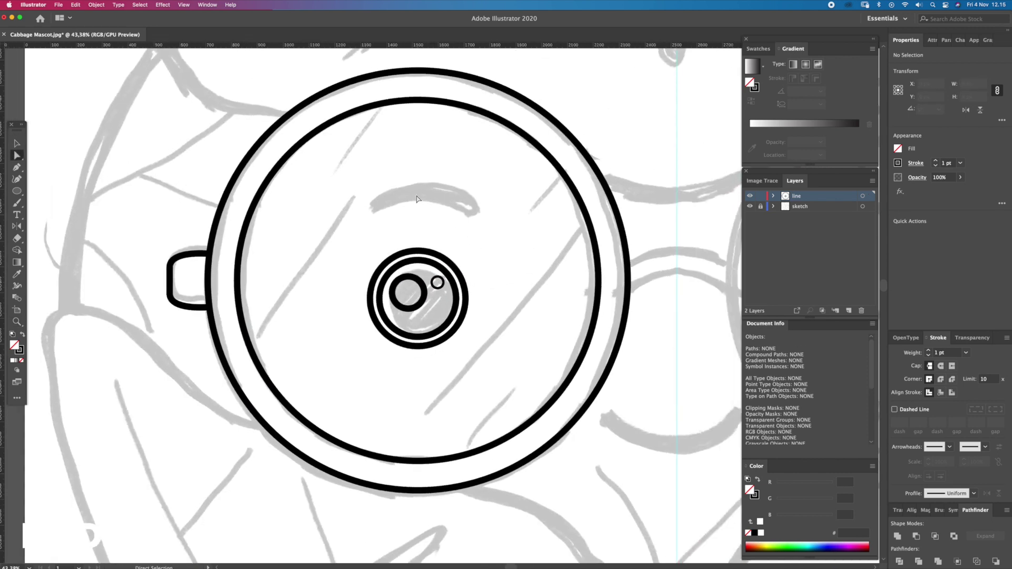
Step: Trace the eyebrow above the left eye as a closed curved path
{"action": "key", "text": "z"}
{"action": "mouse_move", "coordinate": [426, 204]}
{"action": "left_mouse_down"}
{"action": "mouse_move", "coordinate": [514, 267]}
{"action": "mouse_move", "coordinate": [534, 256]}
{"action": "left_mouse_up"}
{"action": "left_click", "coordinate": [316, 238]}
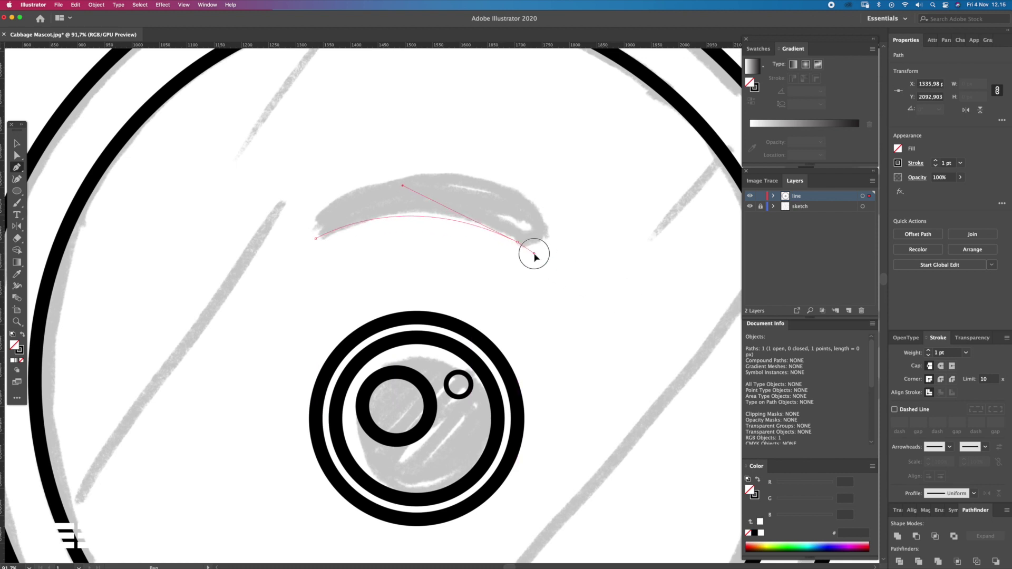
{"action": "left_click_drag", "start_coordinate": [537, 208], "coordinate": [479, 215]}
{"action": "left_click", "coordinate": [525, 204]}
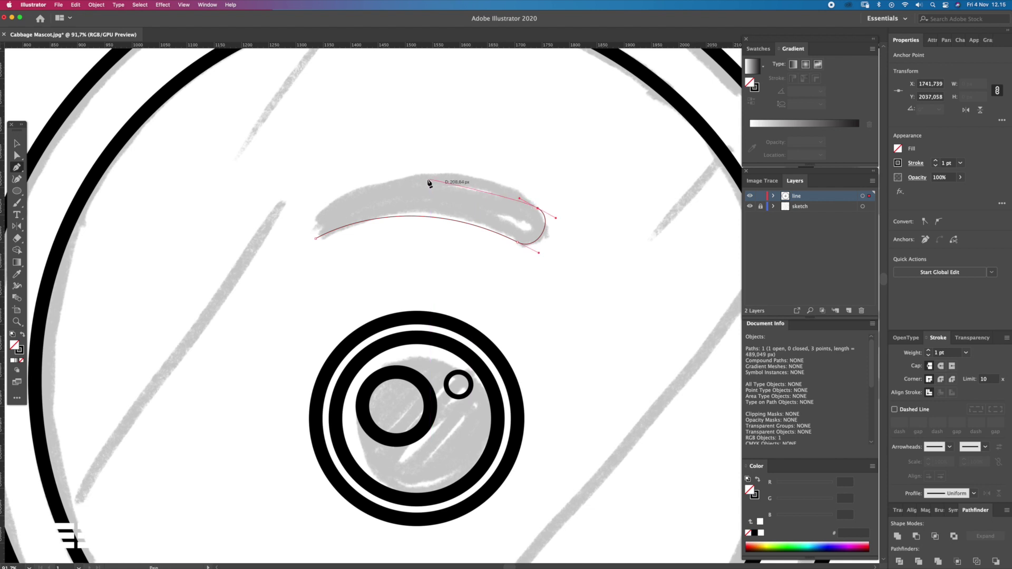
{"action": "left_click_drag", "start_coordinate": [419, 180], "coordinate": [348, 176]}
{"action": "left_click_drag", "start_coordinate": [315, 239], "coordinate": [367, 204]}
{"action": "key", "text": "a"}
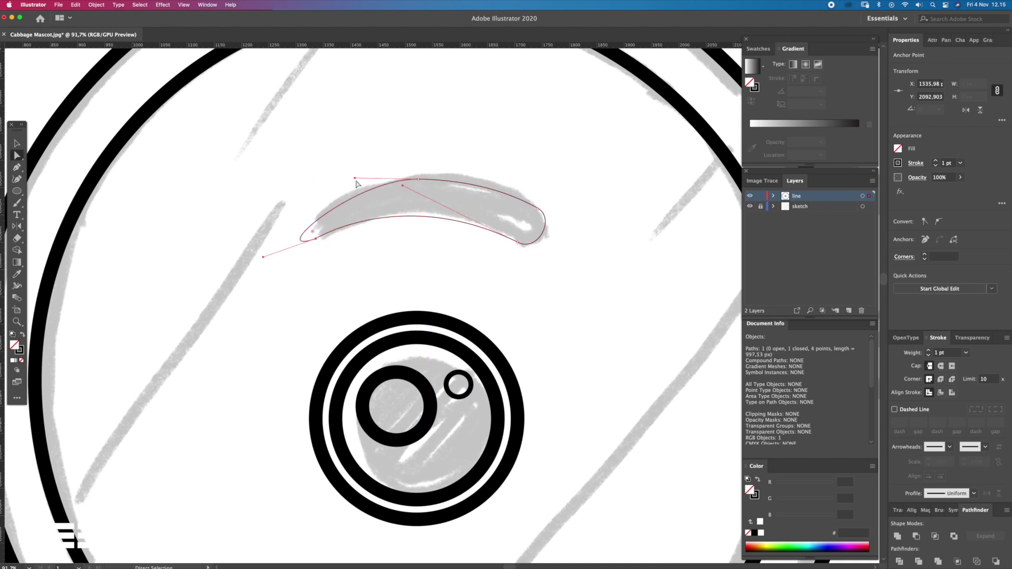
{"action": "left_click", "coordinate": [370, 199]}
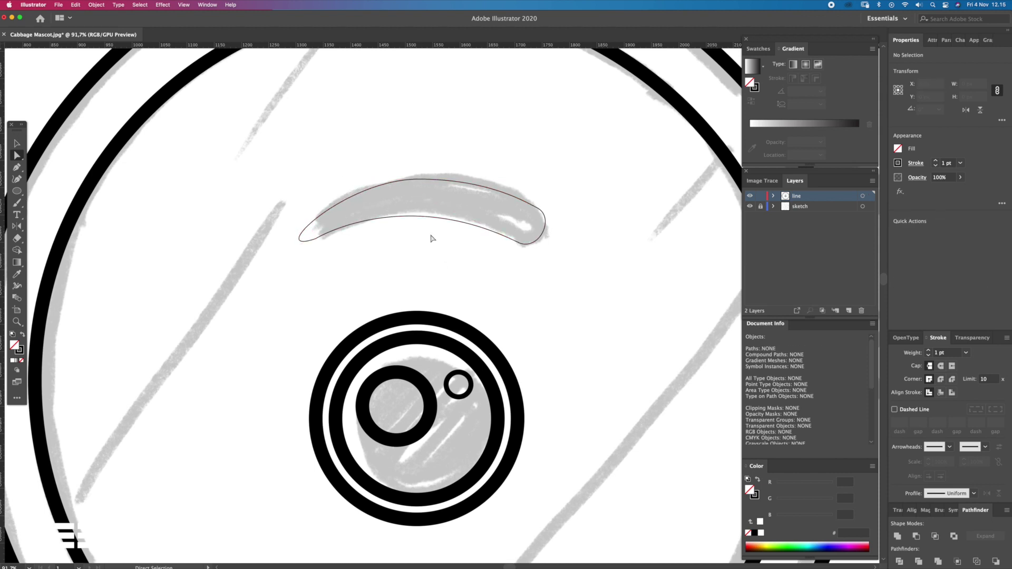
Step: Give the eyebrow the 25 pt black stroke used on the glasses
{"action": "left_click_drag", "start_coordinate": [484, 215], "coordinate": [495, 257]}
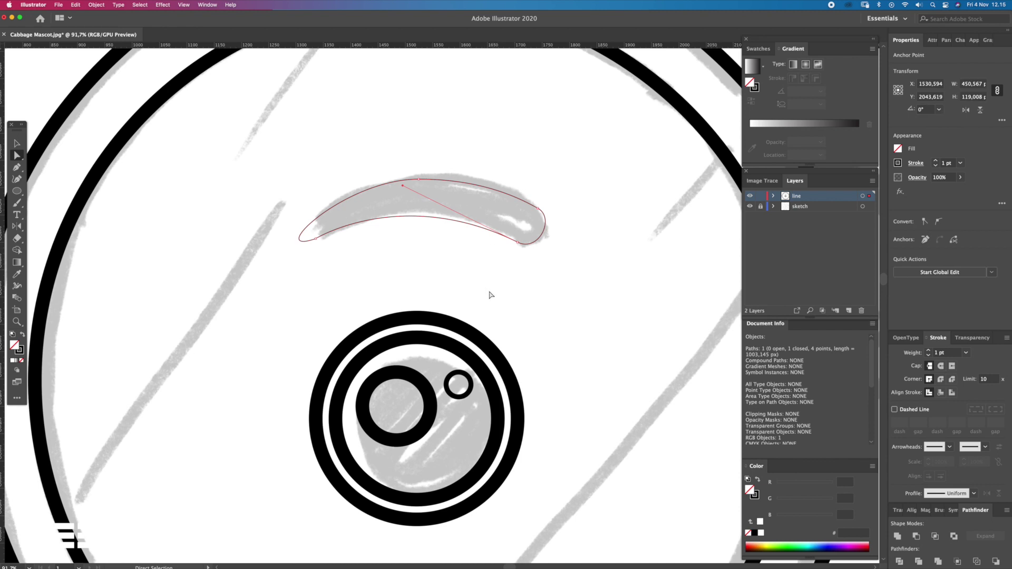
{"action": "key", "text": "z"}
{"action": "left_click", "coordinate": [474, 285], "text": "alt"}
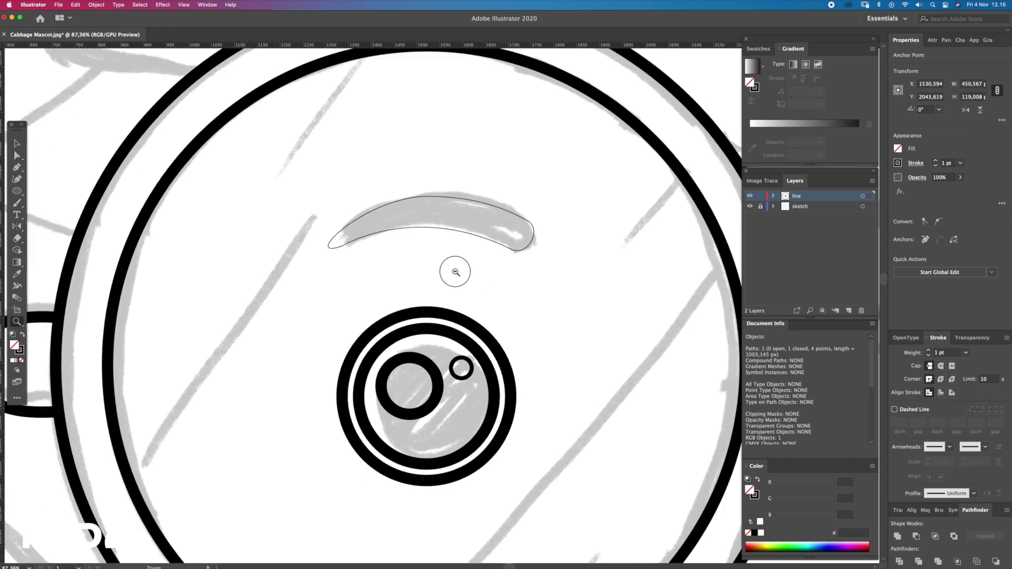
{"action": "key", "text": "i"}
{"action": "left_click", "coordinate": [485, 328]}
{"action": "key", "text": "a"}
{"action": "left_click", "coordinate": [464, 265]}
Step: Pull the eyebrow's top anchor handle leftward to reshape its left side
{"action": "scroll", "coordinate": [464, 265], "scroll_direction": "up", "scroll_amount": 3}
{"action": "left_click", "coordinate": [467, 169]}
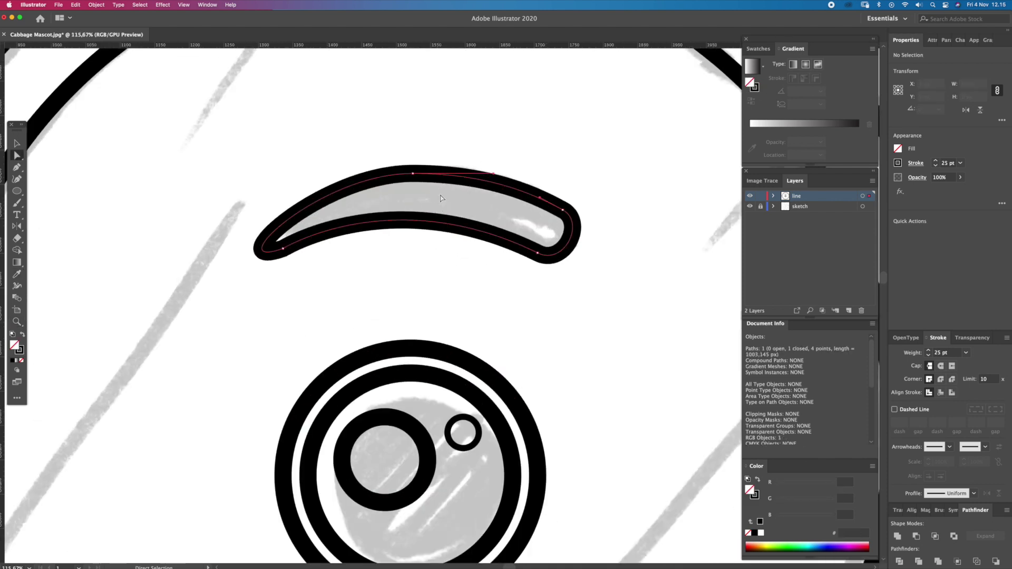
{"action": "left_click_drag", "start_coordinate": [319, 173], "coordinate": [294, 172]}
{"action": "left_click", "coordinate": [355, 164]}
{"action": "scroll", "coordinate": [412, 184], "scroll_direction": "down", "scroll_amount": 3}
{"action": "scroll", "coordinate": [369, 201], "scroll_direction": "down", "scroll_amount": 2}
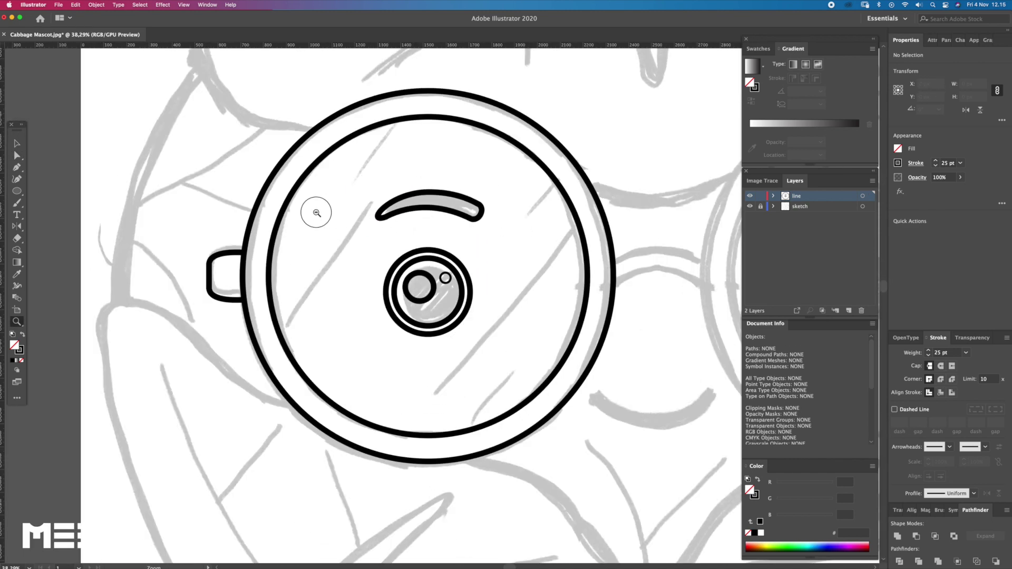
Step: Draw a diagonal glare line in the left lens with the Pen and copy it higher up
{"action": "scroll", "coordinate": [323, 210], "scroll_direction": "down", "scroll_amount": 2}
{"action": "scroll", "coordinate": [400, 228], "scroll_direction": "down", "scroll_amount": 1}
{"action": "scroll", "coordinate": [437, 240], "scroll_direction": "up", "scroll_amount": 1}
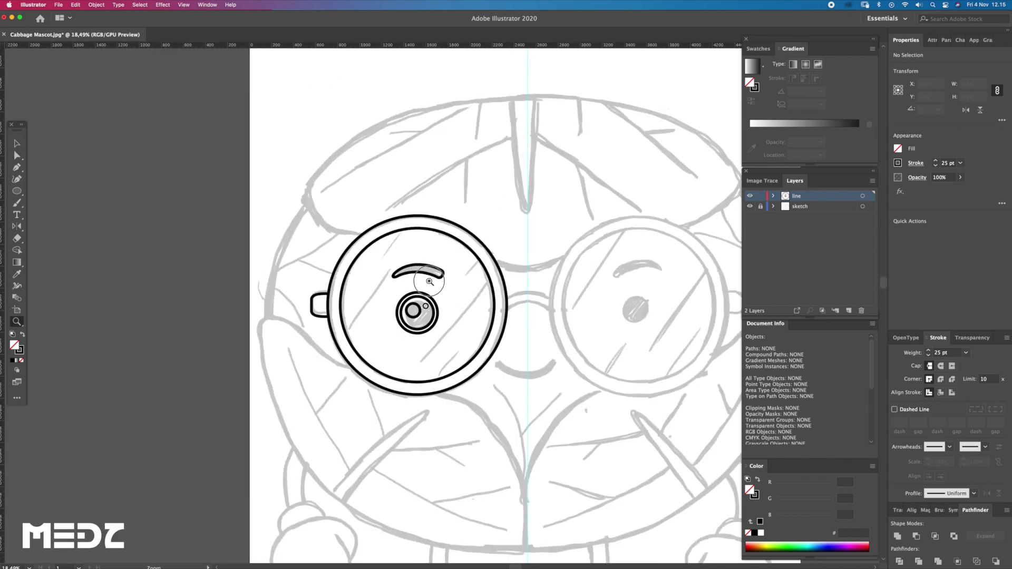
{"action": "scroll", "coordinate": [439, 253], "scroll_direction": "up", "scroll_amount": 1}
{"action": "scroll", "coordinate": [441, 257], "scroll_direction": "up", "scroll_amount": 2}
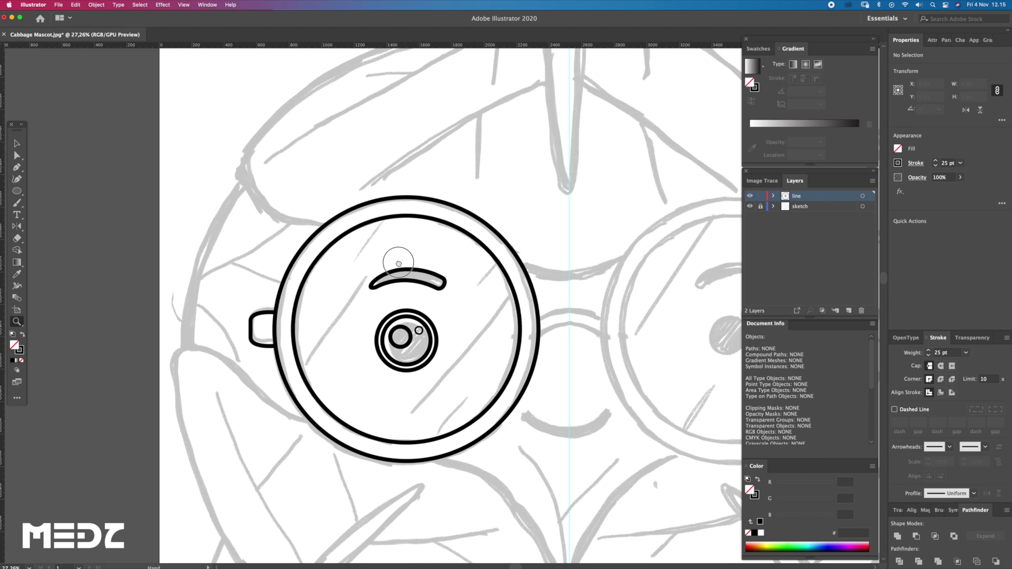
{"action": "scroll", "coordinate": [422, 264], "scroll_direction": "up", "scroll_amount": 1}
{"action": "scroll", "coordinate": [401, 273], "scroll_direction": "up", "scroll_amount": 1}
{"action": "scroll", "coordinate": [401, 273], "scroll_direction": "up", "scroll_amount": 2}
{"action": "key", "text": "p"}
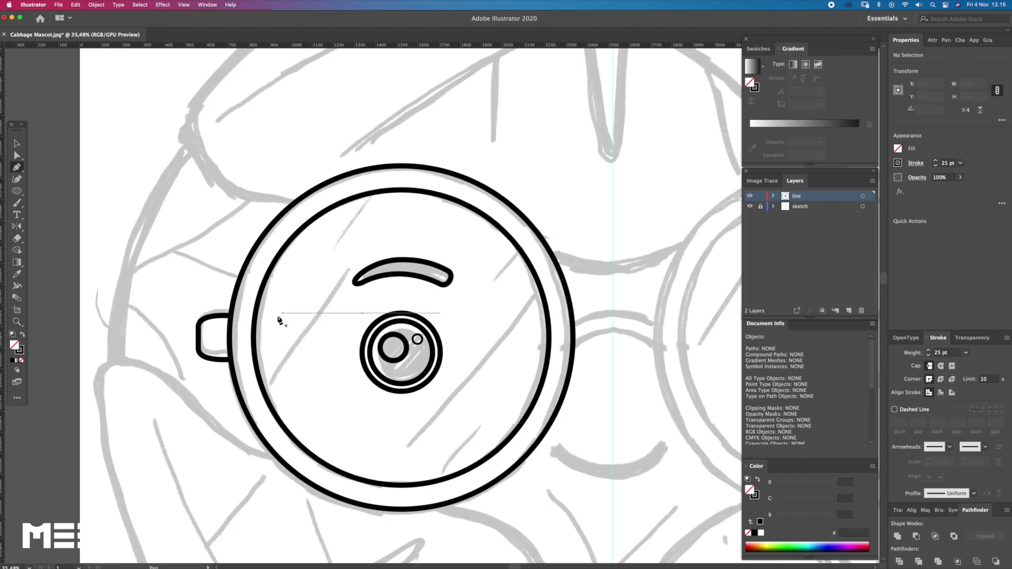
{"action": "left_click", "coordinate": [260, 394]}
{"action": "left_click", "coordinate": [335, 285]}
{"action": "key", "text": "v"}
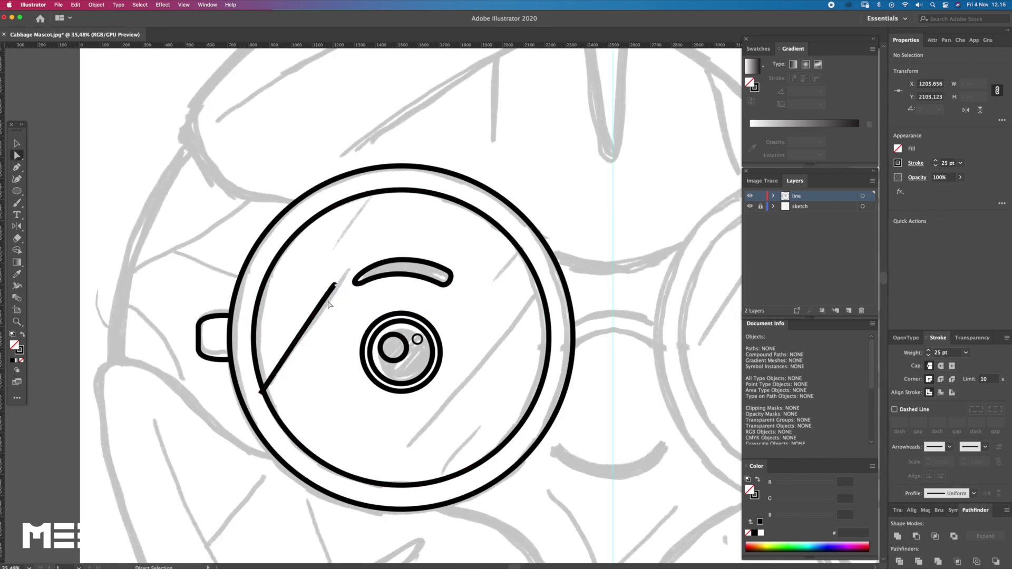
{"action": "mouse_move", "coordinate": [327, 288]}
{"action": "left_mouse_down"}
{"action": "mouse_move", "coordinate": [350, 181]}
{"action": "mouse_move", "coordinate": [375, 160]}
{"action": "mouse_move", "coordinate": [359, 199]}
{"action": "left_mouse_up"}
Step: Snap the top ends of the two upper glare lines onto the inner rim
{"action": "key", "text": "a"}
{"action": "left_click_drag", "start_coordinate": [400, 250], "coordinate": [337, 234]}
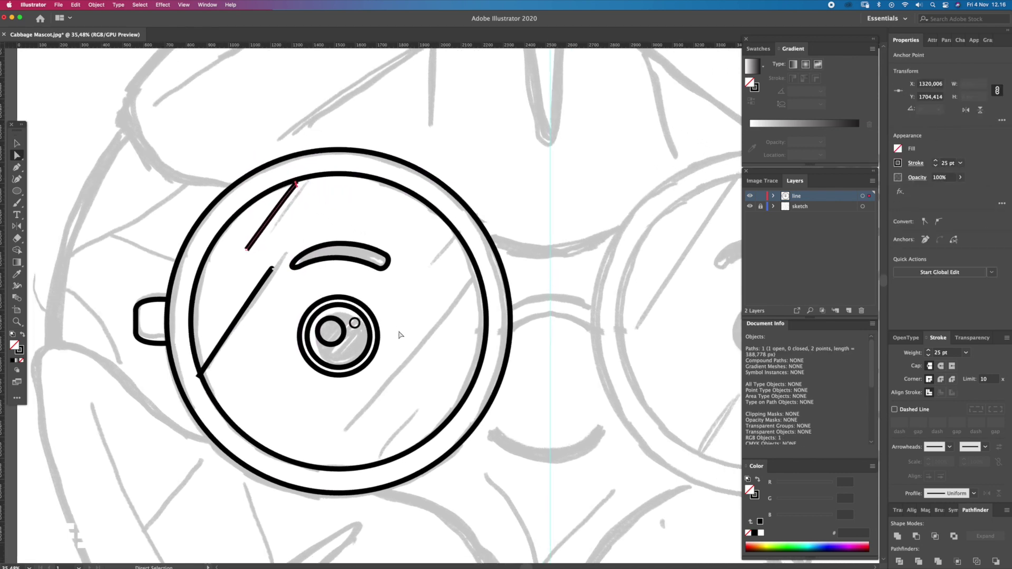
{"action": "left_click", "coordinate": [328, 219], "text": "super"}
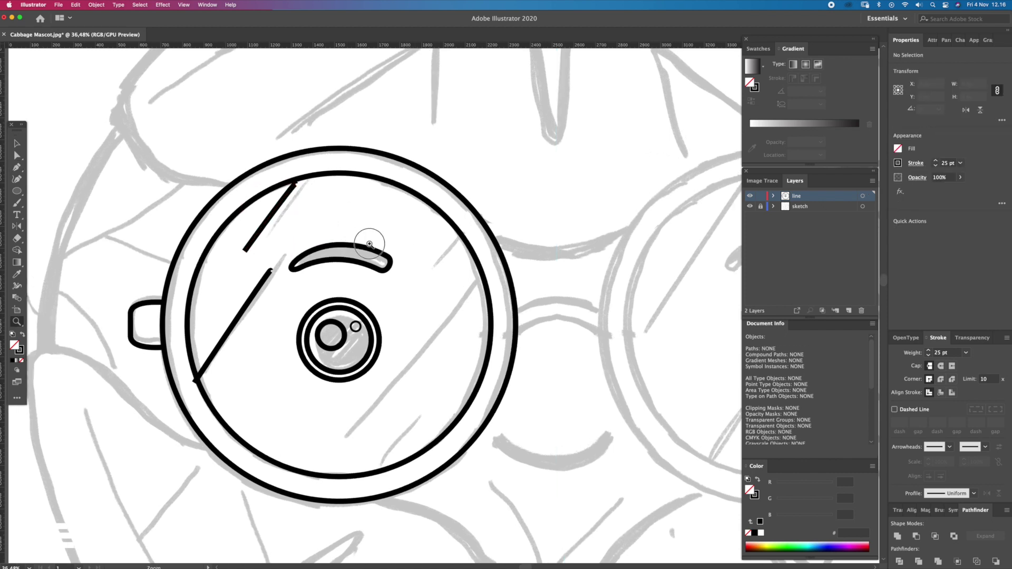
{"action": "key", "text": "z"}
{"action": "left_click", "coordinate": [319, 193]}
{"action": "left_click_drag", "start_coordinate": [283, 177], "coordinate": [292, 169]}
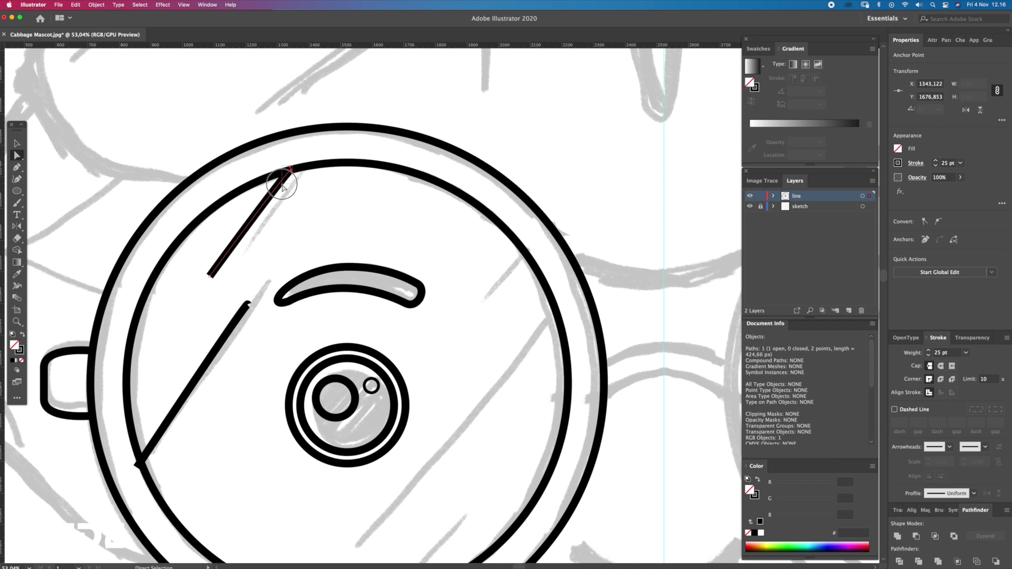
{"action": "left_click", "coordinate": [285, 171], "text": "shift"}
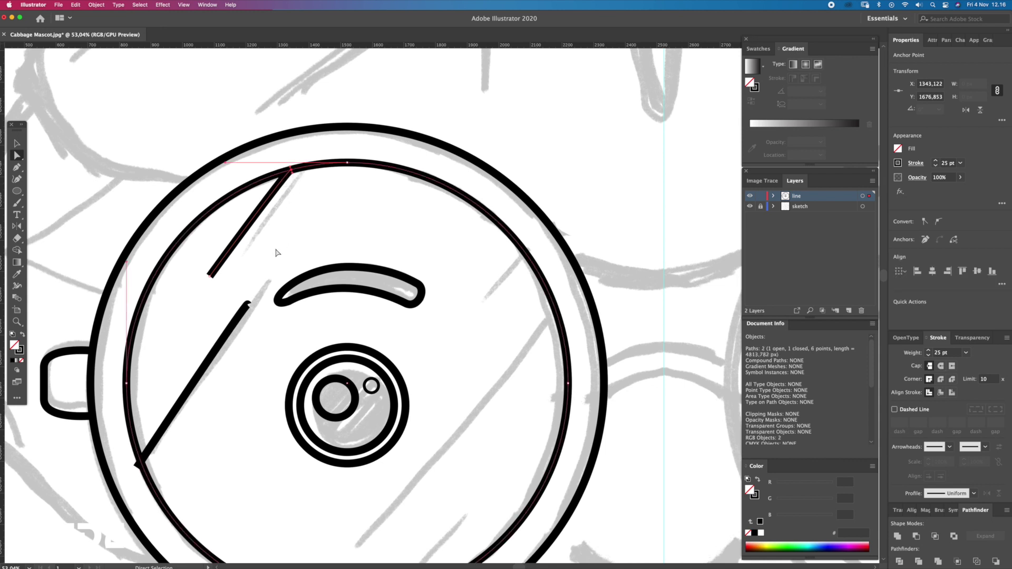
{"action": "left_click", "coordinate": [393, 244]}
Step: Adjust the lower diagonal line and set the right line's top end at the rim
{"action": "left_click_drag", "start_coordinate": [345, 267], "coordinate": [340, 207]}
{"action": "left_click", "coordinate": [243, 244]}
{"action": "left_click_drag", "start_coordinate": [244, 246], "coordinate": [252, 233]}
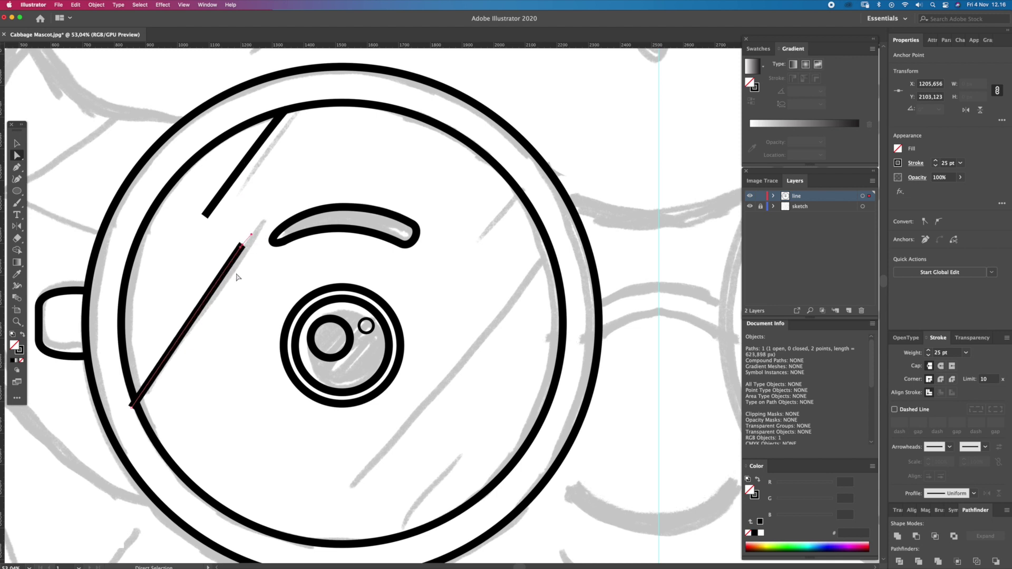
{"action": "mouse_move", "coordinate": [136, 405]}
{"action": "left_mouse_down"}
{"action": "mouse_move", "coordinate": [140, 395]}
{"action": "mouse_move", "coordinate": [479, 367]}
{"action": "left_mouse_up"}
{"action": "left_click", "coordinate": [157, 366], "text": "alt"}
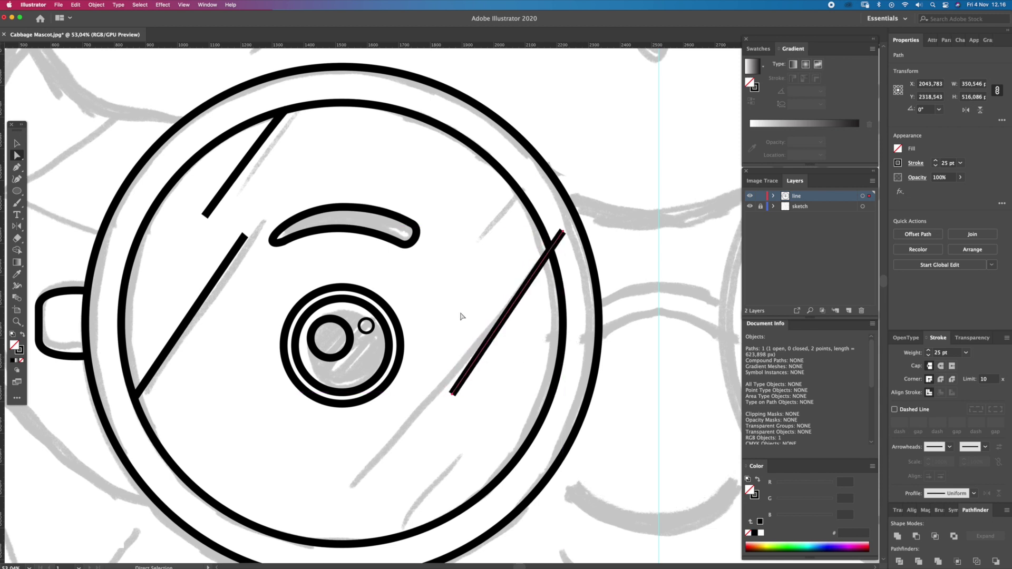
{"action": "left_click", "coordinate": [557, 251]}
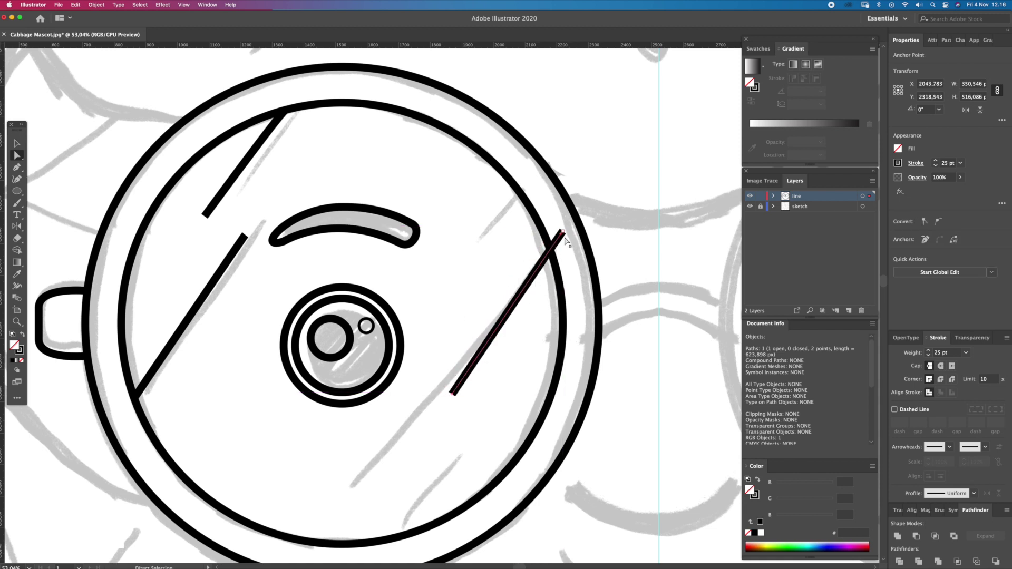
{"action": "left_click_drag", "start_coordinate": [558, 251], "coordinate": [545, 269]}
{"action": "left_click", "coordinate": [596, 211]}
{"action": "key", "text": "z"}
{"action": "scroll", "coordinate": [519, 268], "scroll_direction": "down", "scroll_amount": 2}
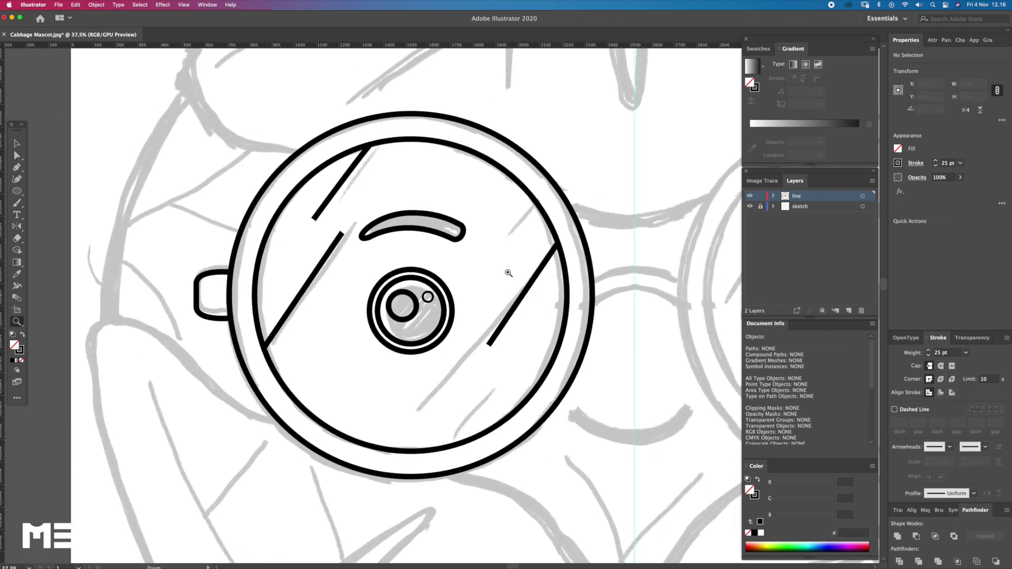
Step: Copy the upper-left diagonal glare line down into the lower part of the lens
{"action": "scroll", "coordinate": [518, 267], "scroll_direction": "down", "scroll_amount": 1}
{"action": "scroll", "coordinate": [511, 273], "scroll_direction": "down", "scroll_amount": 1}
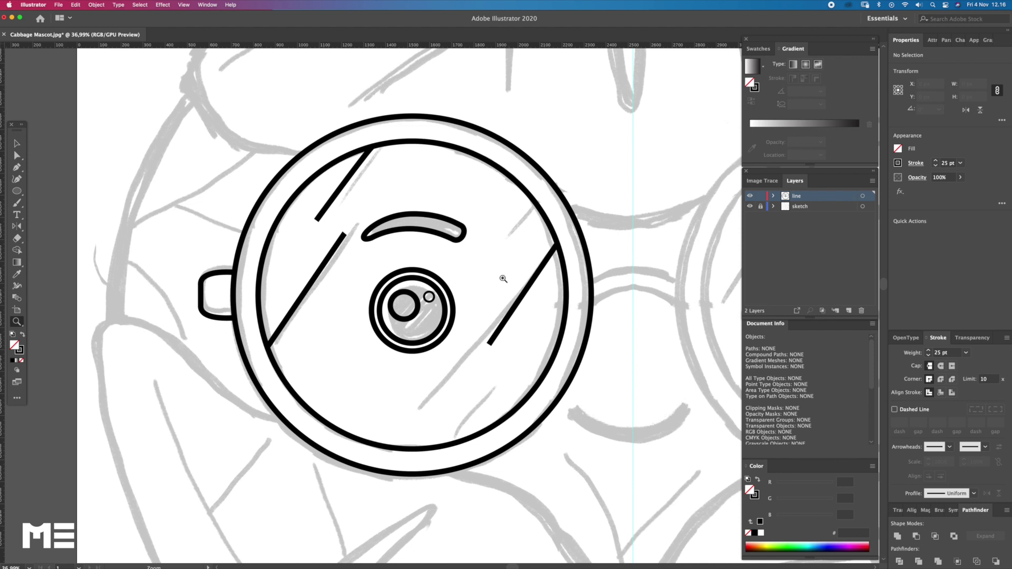
{"action": "left_click", "coordinate": [503, 280]}
{"action": "scroll", "coordinate": [439, 307], "scroll_direction": "down", "scroll_amount": 1}
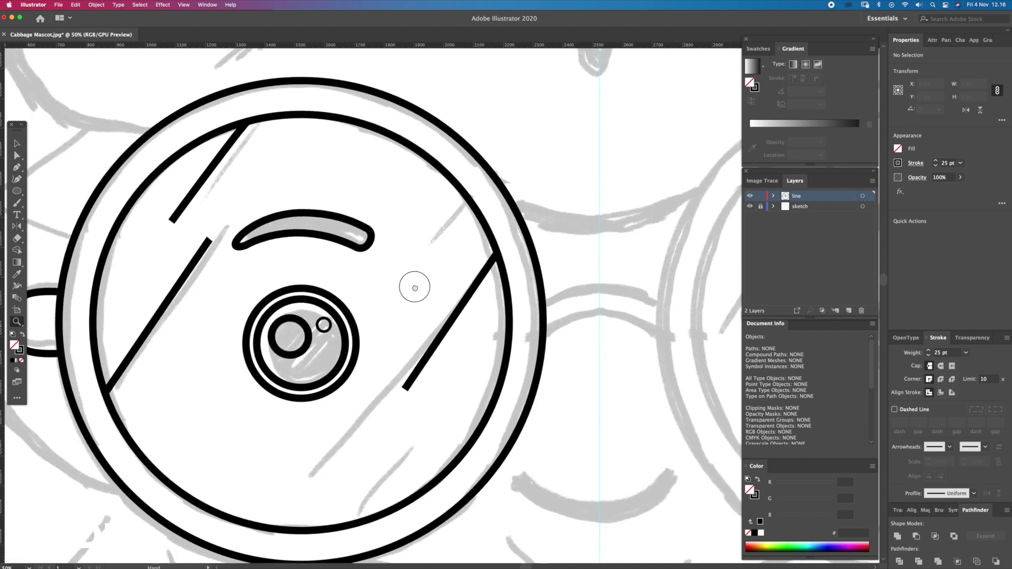
{"action": "scroll", "coordinate": [467, 305], "scroll_direction": "down", "scroll_amount": 3}
{"action": "scroll", "coordinate": [421, 316], "scroll_direction": "down", "scroll_amount": 1}
{"action": "scroll", "coordinate": [421, 315], "scroll_direction": "down", "scroll_amount": 1}
{"action": "scroll", "coordinate": [420, 315], "scroll_direction": "up", "scroll_amount": 5}
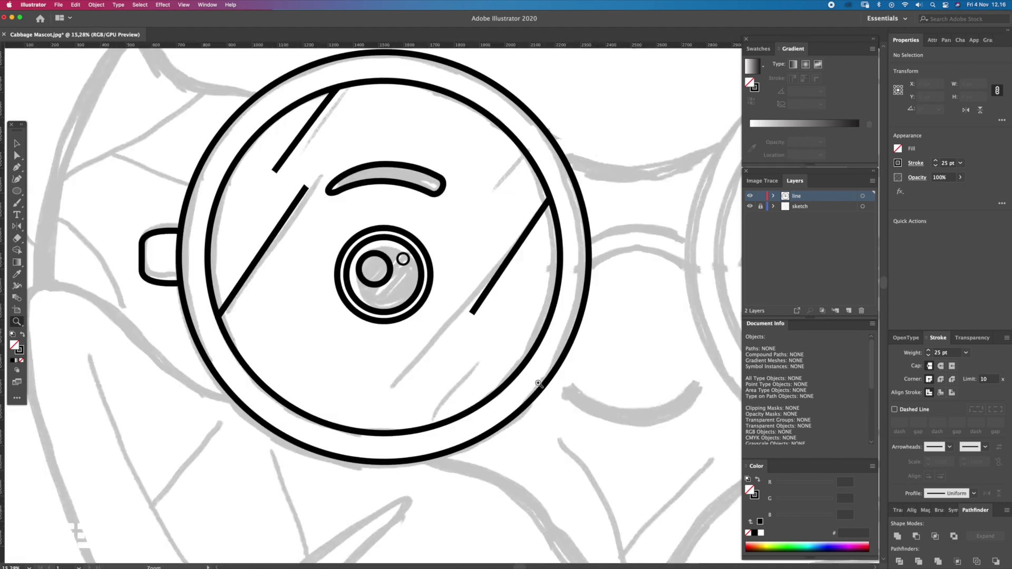
{"action": "key", "text": "v"}
{"action": "left_click", "coordinate": [295, 148]}
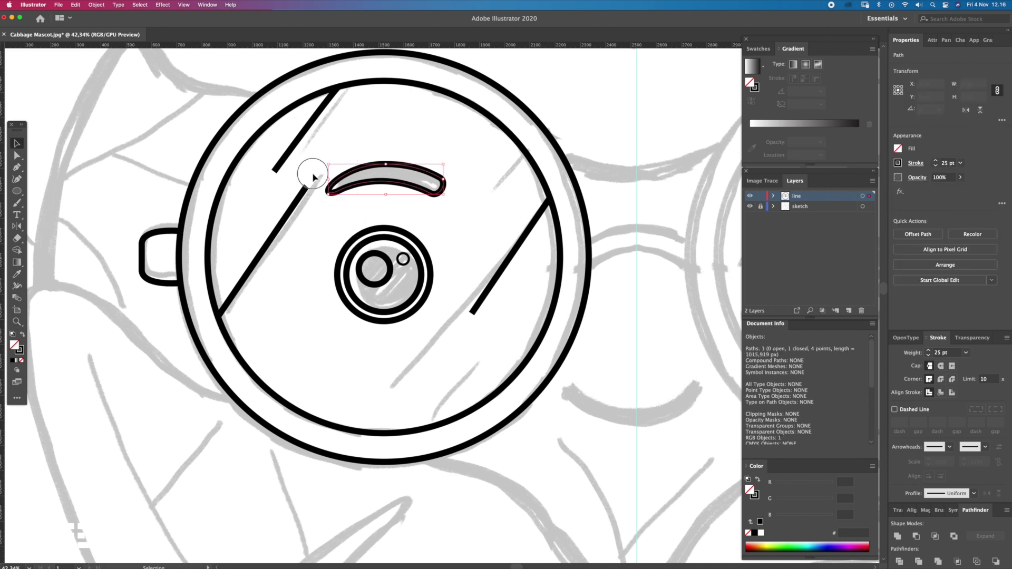
{"action": "left_click_drag", "start_coordinate": [296, 145], "coordinate": [353, 400]}
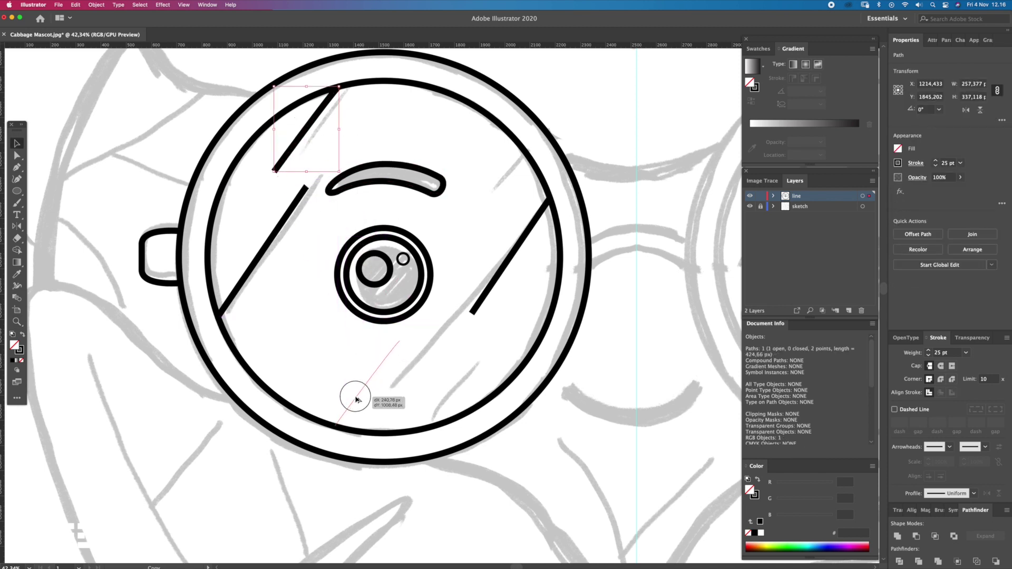
Step: Nudge the new lower line's top anchor slightly to fit the rim
{"action": "key", "text": "a"}
{"action": "left_click", "coordinate": [402, 355]}
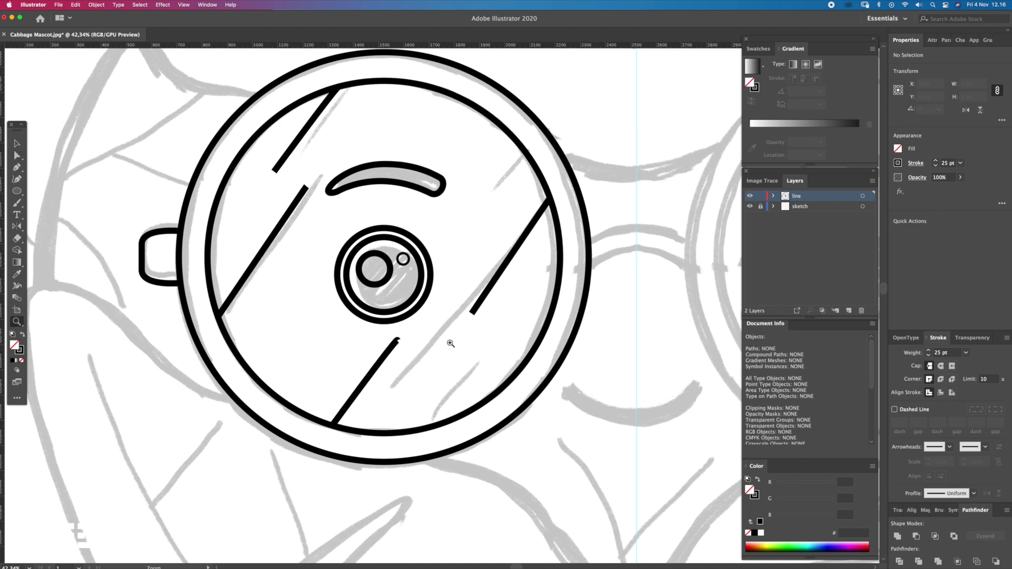
{"action": "key", "text": "super+z"}
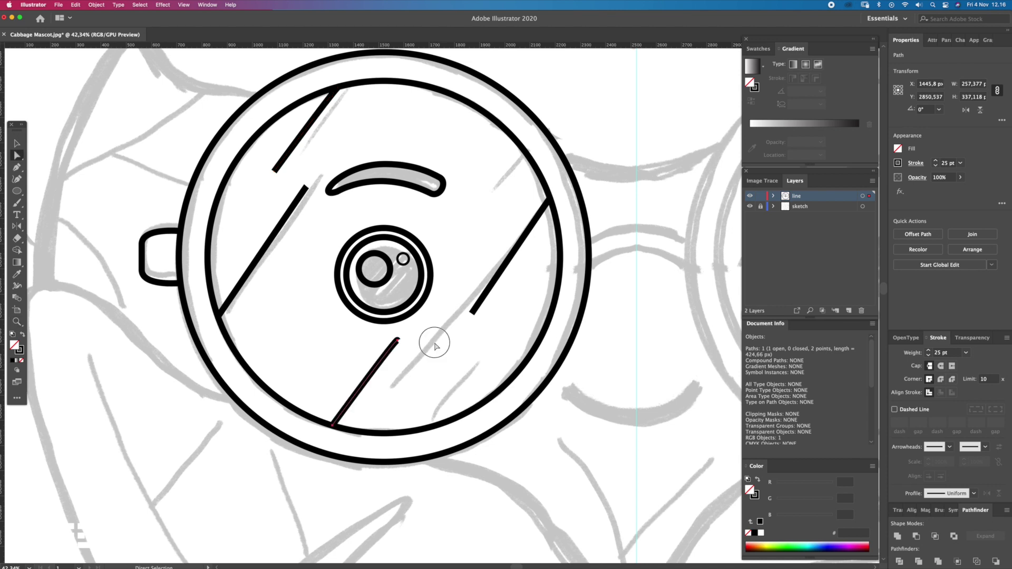
{"action": "left_click", "coordinate": [399, 341]}
{"action": "left_click_drag", "start_coordinate": [407, 335], "coordinate": [400, 331]}
{"action": "left_click", "coordinate": [418, 336]}
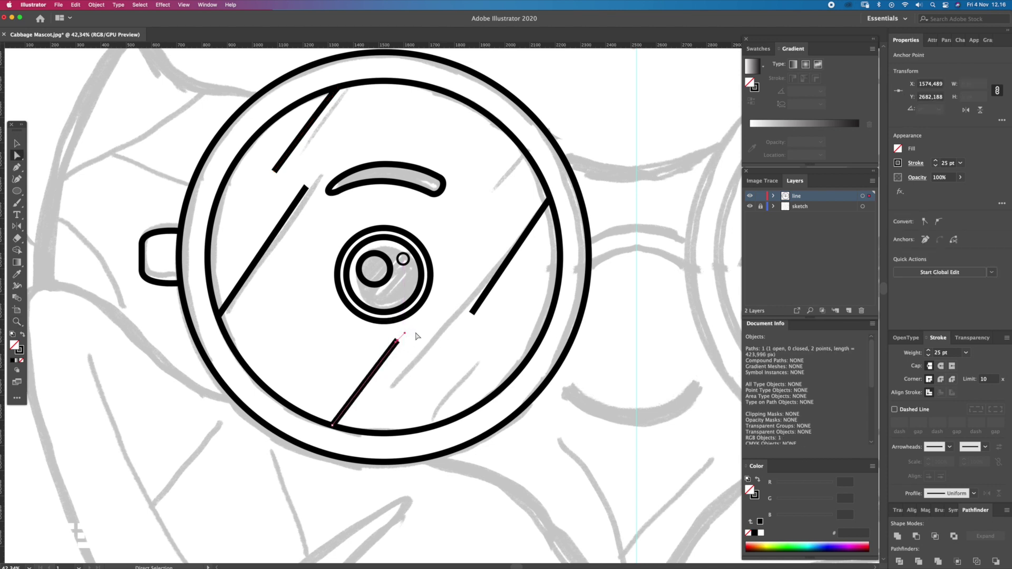
{"action": "key", "text": "z"}
{"action": "left_click", "coordinate": [424, 328], "text": "alt"}
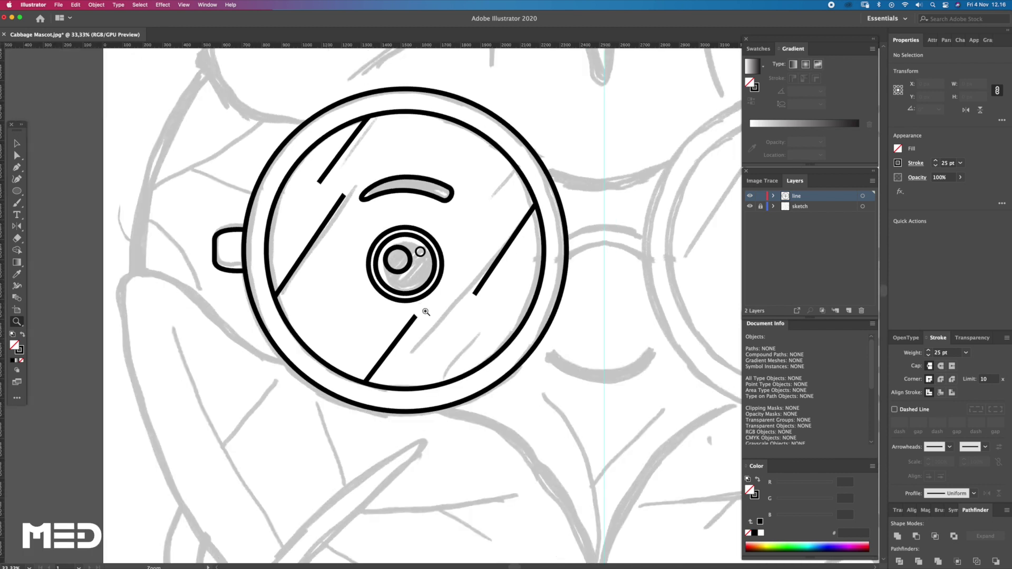
{"action": "left_click", "coordinate": [426, 314]}
Step: Copy the right diagonal glare line and place it down-right toward the rim
{"action": "key", "text": "v"}
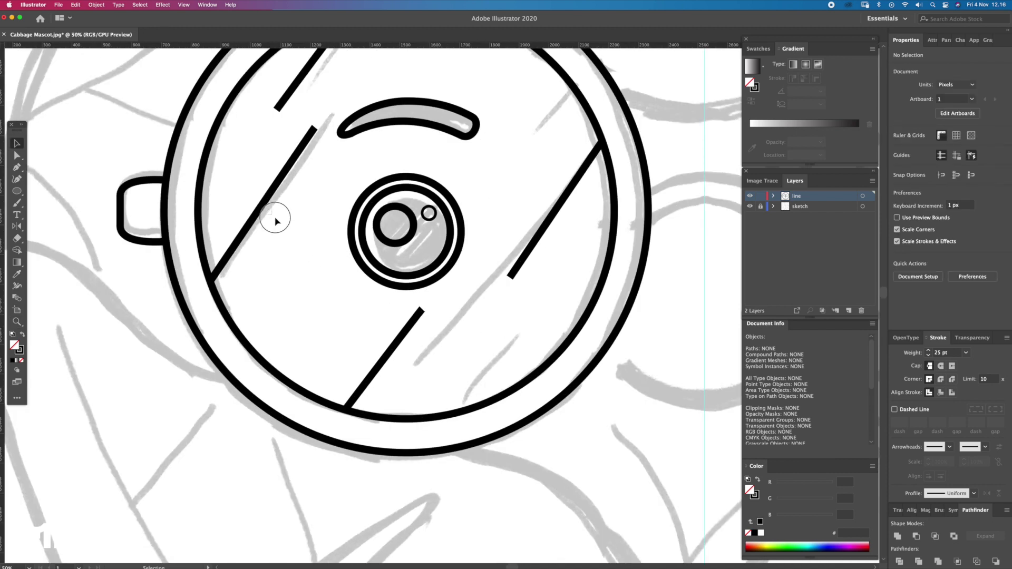
{"action": "left_click_drag", "start_coordinate": [266, 205], "coordinate": [513, 307]}
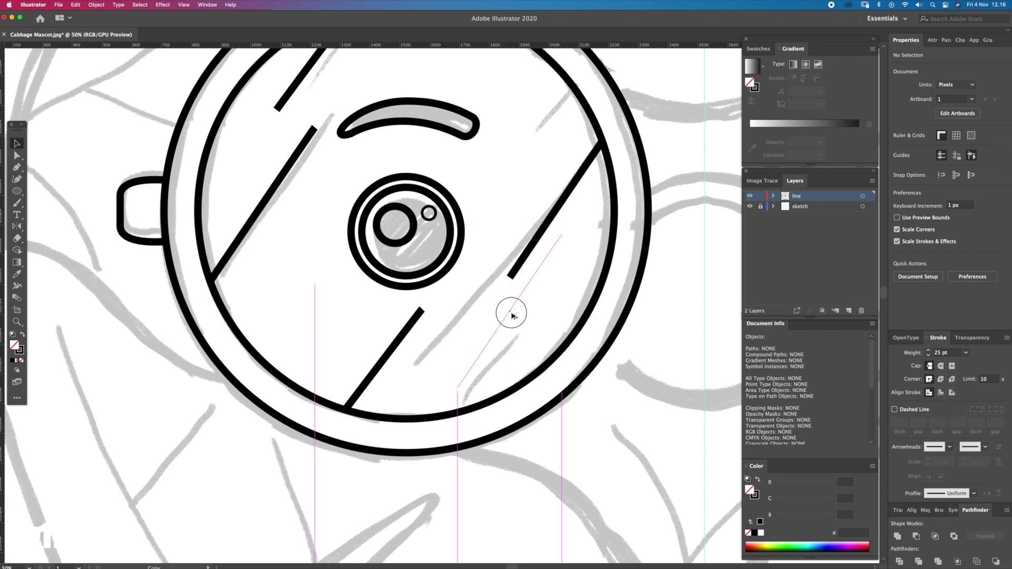
{"action": "left_click_drag", "start_coordinate": [513, 307], "coordinate": [531, 286]}
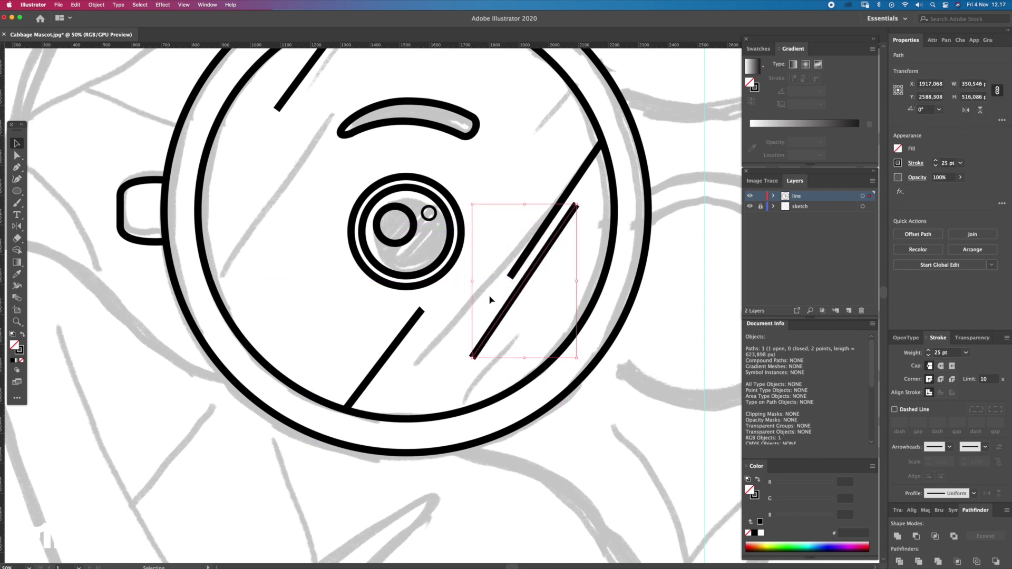
{"action": "scroll", "coordinate": [504, 276], "scroll_direction": "down", "scroll_amount": 2}
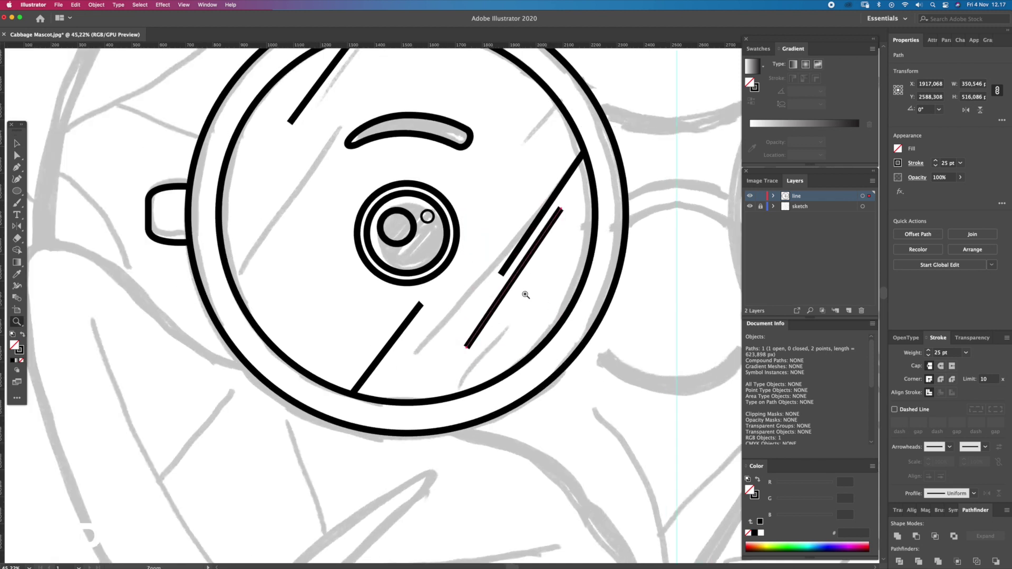
{"action": "scroll", "coordinate": [528, 291], "scroll_direction": "up", "scroll_amount": 2}
{"action": "mouse_move", "coordinate": [516, 290]}
{"action": "left_mouse_down"}
{"action": "mouse_move", "coordinate": [532, 327]}
{"action": "mouse_move", "coordinate": [545, 311]}
{"action": "left_mouse_up"}
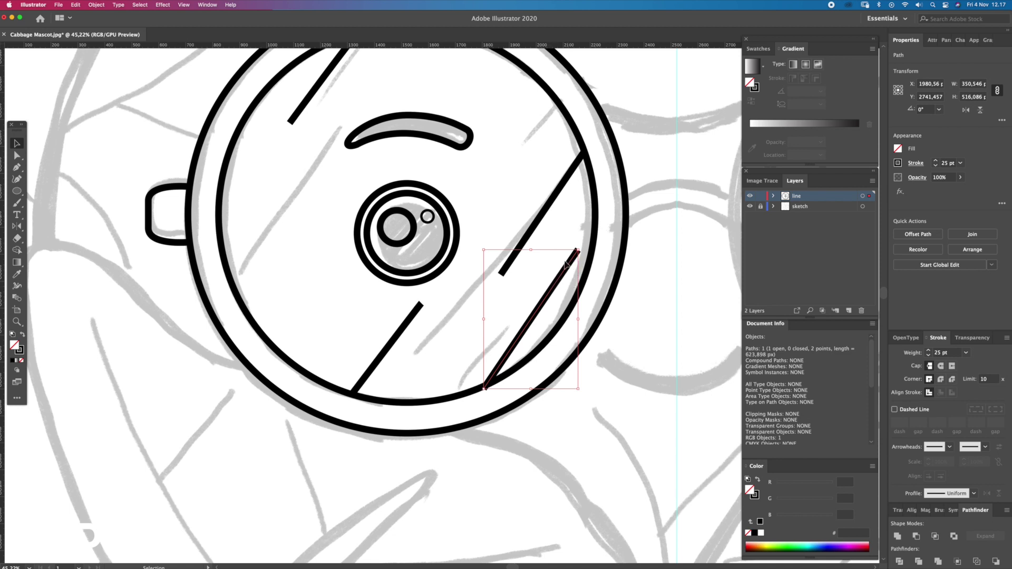
Step: Copy another diagonal glare line onto the far left side of the lens
{"action": "key", "text": "z"}
{"action": "mouse_move", "coordinate": [527, 273]}
{"action": "left_mouse_down"}
{"action": "mouse_move", "coordinate": [464, 260]}
{"action": "mouse_move", "coordinate": [504, 261]}
{"action": "mouse_move", "coordinate": [475, 261]}
{"action": "left_mouse_up"}
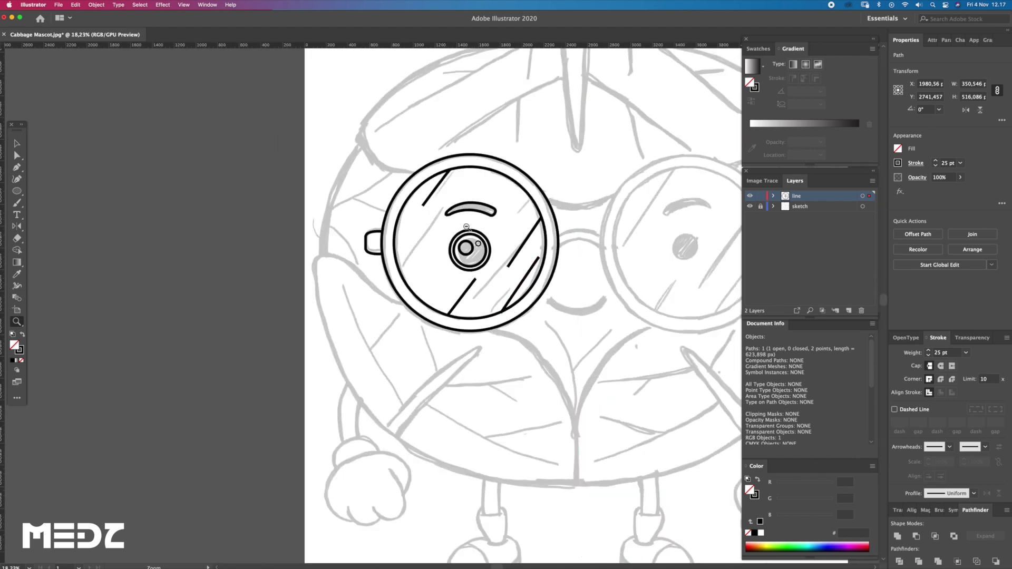
{"action": "left_click_drag", "start_coordinate": [511, 195], "coordinate": [465, 341]}
{"action": "key", "text": "v"}
{"action": "scroll", "coordinate": [475, 406], "scroll_direction": "up", "scroll_amount": 5}
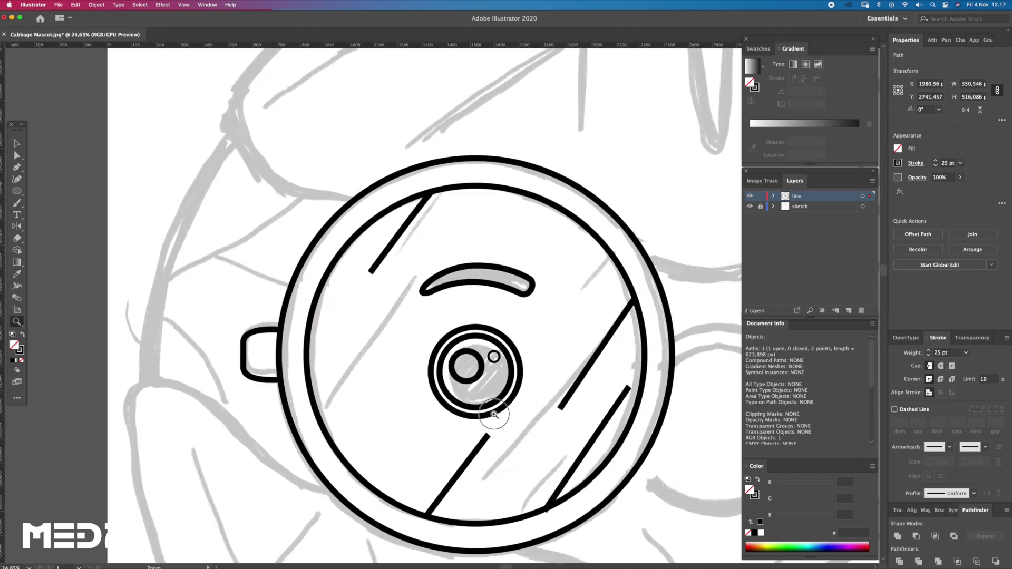
{"action": "left_click", "coordinate": [570, 401]}
{"action": "left_click_drag", "start_coordinate": [570, 401], "coordinate": [330, 403]}
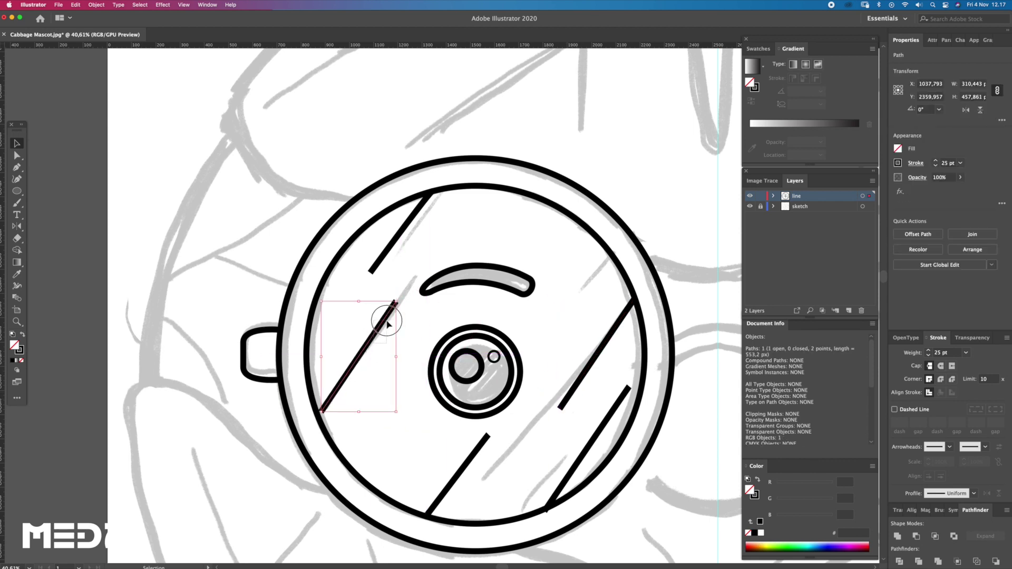
Step: Check the eyebrow shape, select all artwork, then clear the selection
{"action": "left_click", "coordinate": [439, 275]}
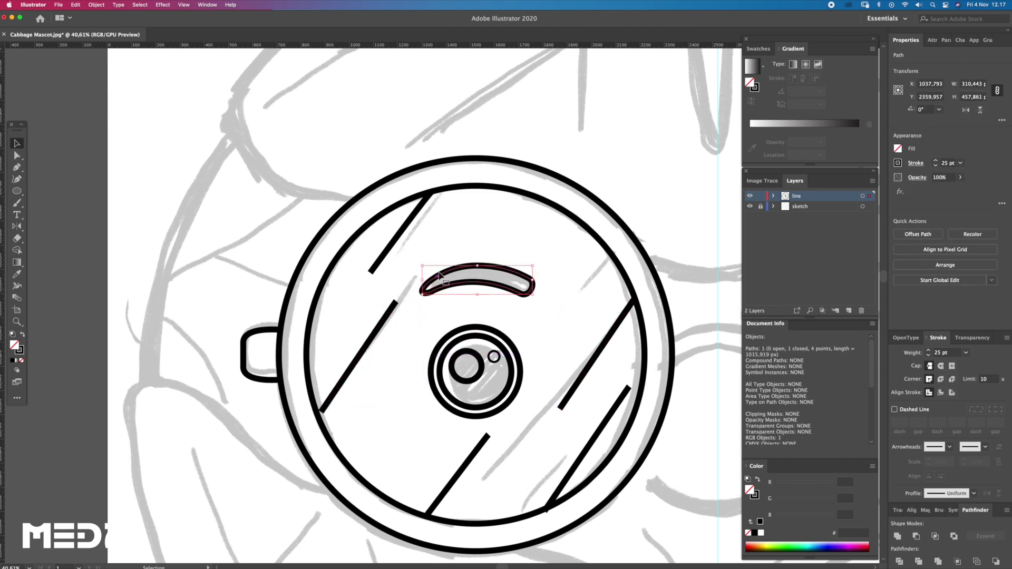
{"action": "left_click", "coordinate": [473, 259]}
{"action": "left_click_drag", "start_coordinate": [501, 347], "coordinate": [443, 348]}
{"action": "key", "text": "v"}
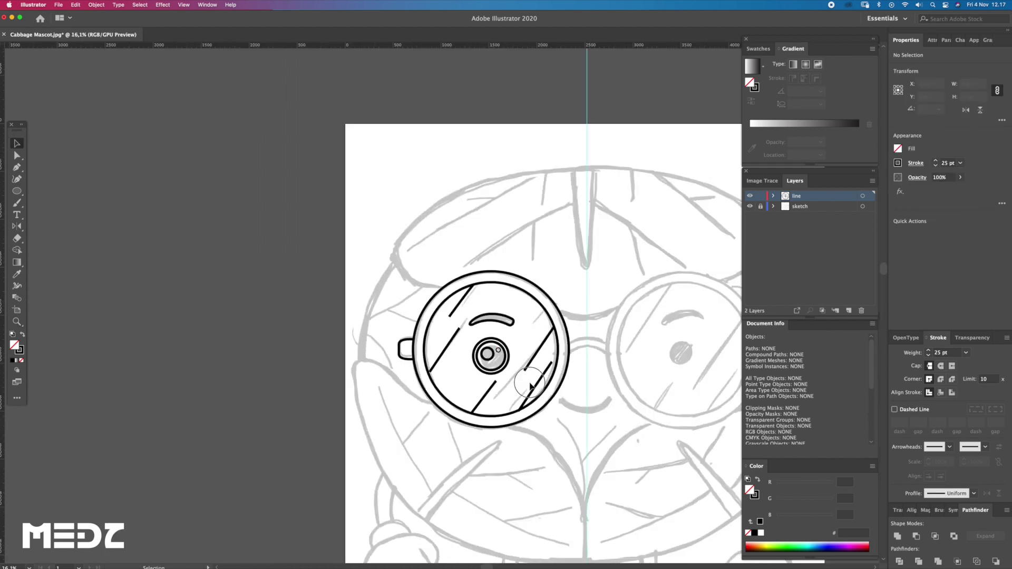
{"action": "key", "text": "ctrl+a"}
{"action": "left_click", "coordinate": [577, 443]}
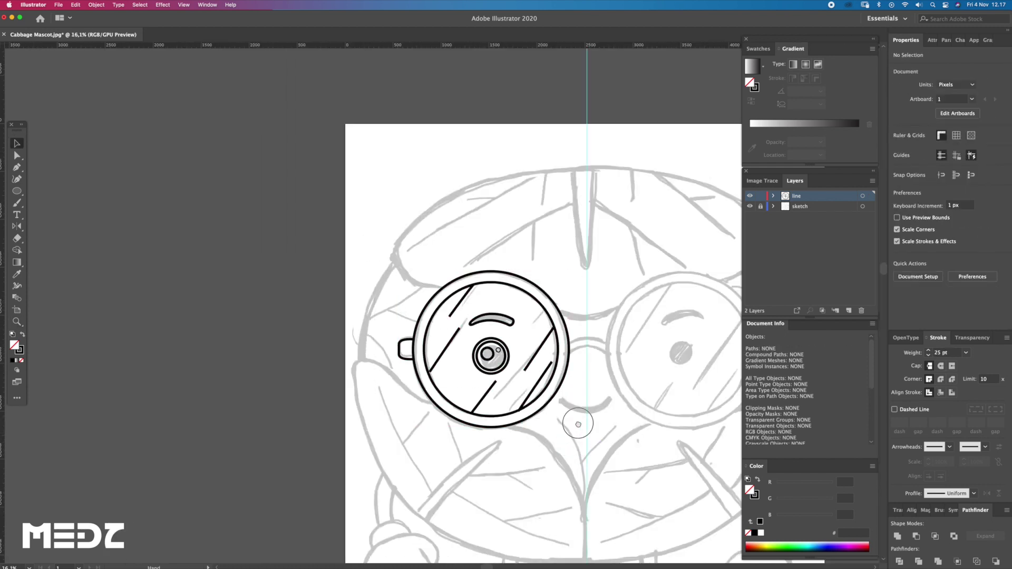
Step: Try dragging a copy of the left lens onto the right eye, then undo it
{"action": "left_click_drag", "start_coordinate": [573, 412], "coordinate": [531, 416]}
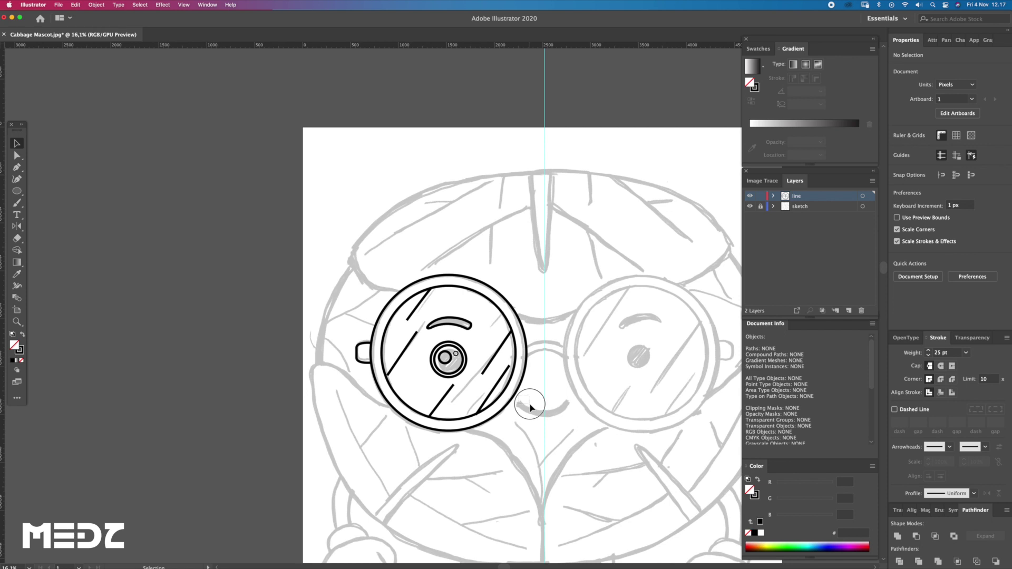
{"action": "left_click_drag", "start_coordinate": [512, 402], "coordinate": [513, 389]}
{"action": "key", "text": "z"}
{"action": "scroll", "coordinate": [550, 391], "scroll_direction": "right", "scroll_amount": 5}
{"action": "key", "text": "v"}
{"action": "left_click_drag", "start_coordinate": [270, 330], "coordinate": [480, 349]}
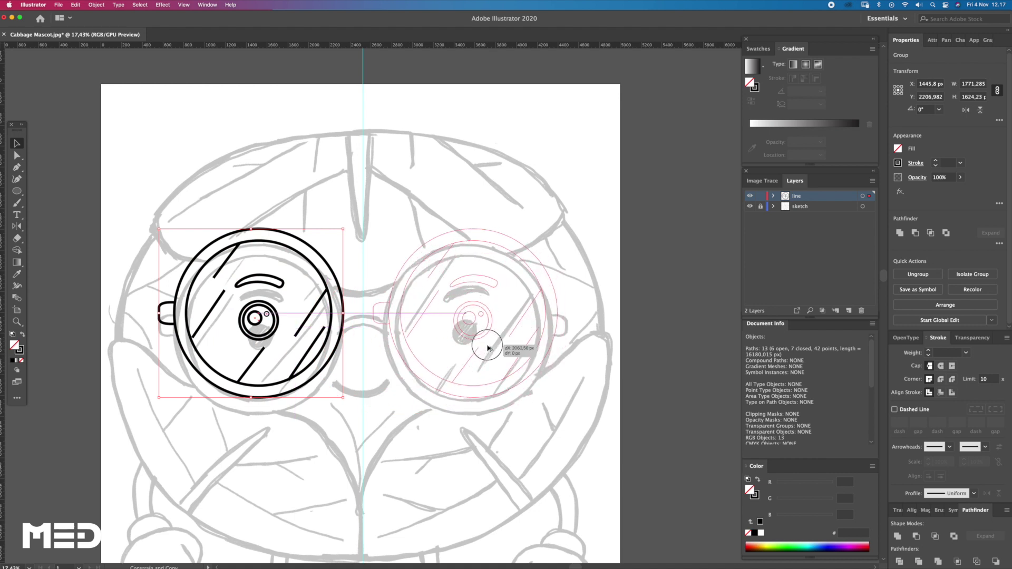
{"action": "left_click_drag", "start_coordinate": [480, 349], "coordinate": [496, 367]}
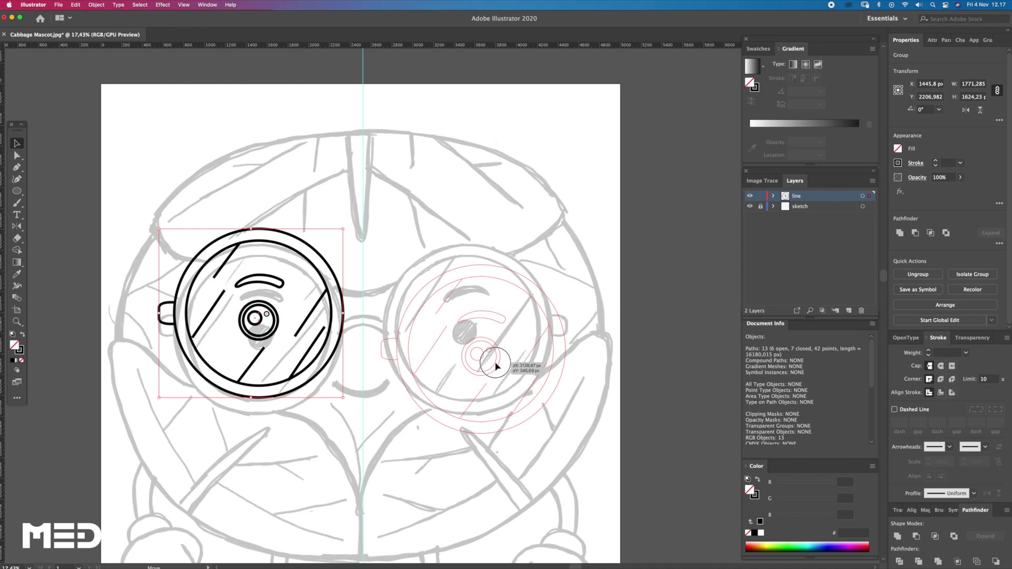
{"action": "left_click_drag", "start_coordinate": [495, 366], "coordinate": [497, 364]}
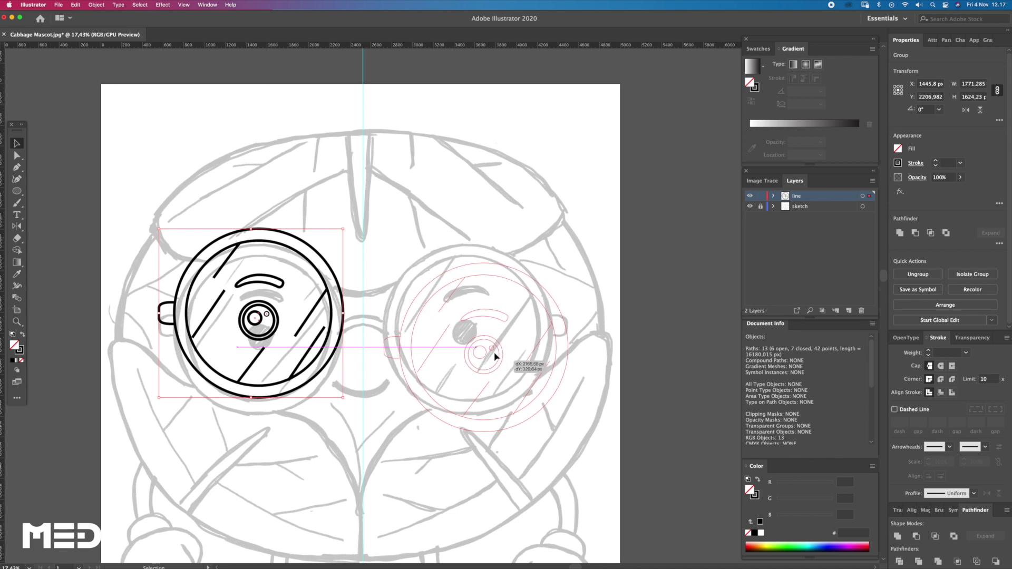
{"action": "left_click_drag", "start_coordinate": [494, 364], "coordinate": [496, 364]}
{"action": "key", "text": "super+z"}
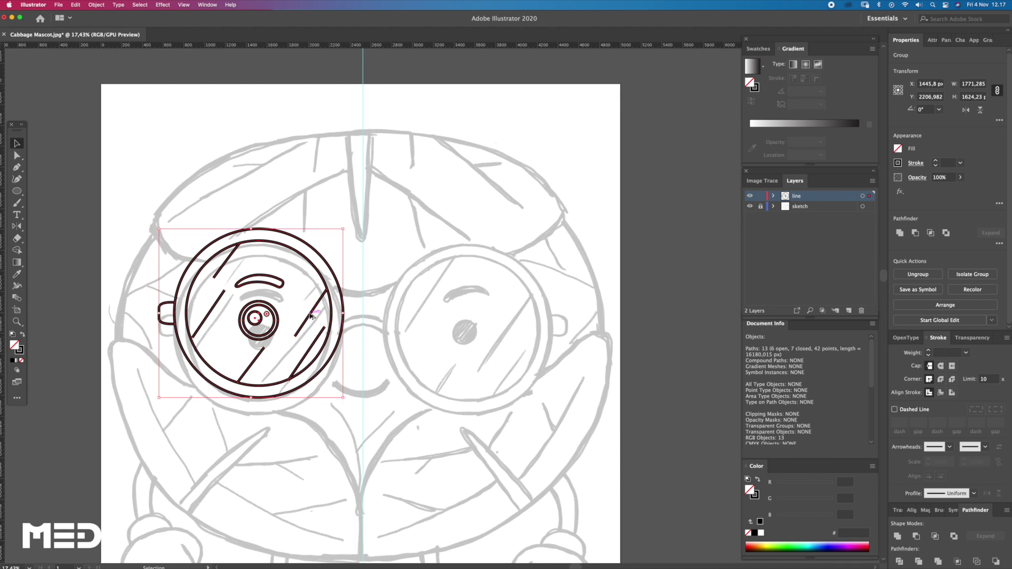
Step: Copy the left lens to the right eye, reflect it horizontally and shift it right
{"action": "left_click", "coordinate": [363, 317]}
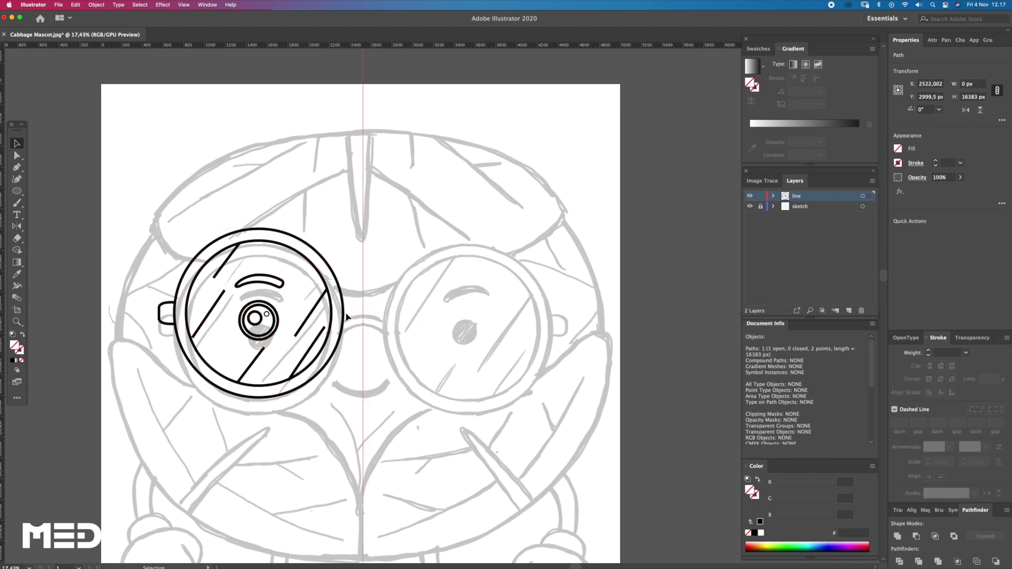
{"action": "left_click_drag", "start_coordinate": [329, 306], "coordinate": [531, 310]}
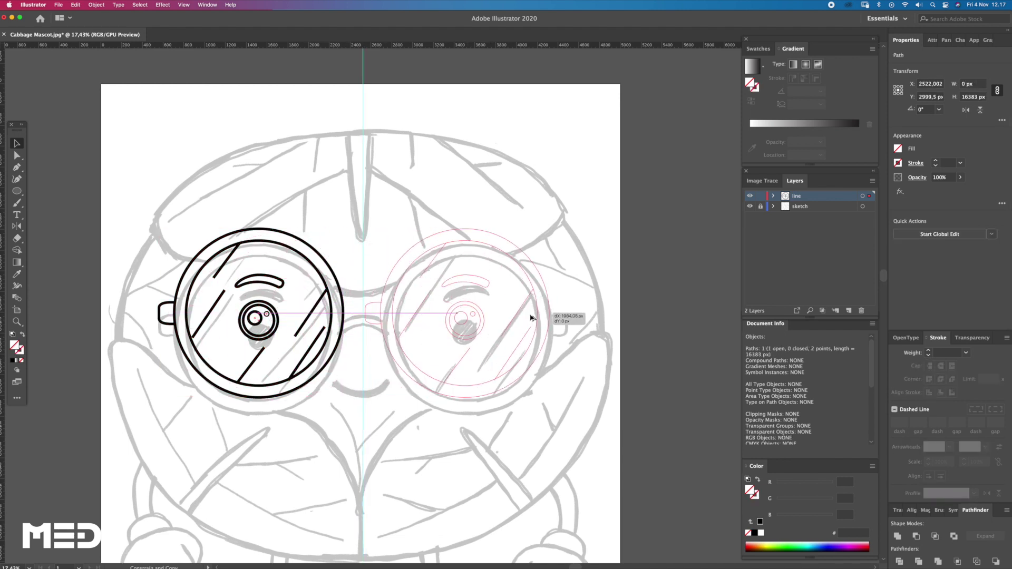
{"action": "left_click", "coordinate": [16, 226]}
{"action": "left_click_drag", "start_coordinate": [575, 312], "coordinate": [315, 363]}
{"action": "key", "text": "v"}
{"action": "left_click_drag", "start_coordinate": [416, 330], "coordinate": [445, 334]}
{"action": "key", "text": "q"}
{"action": "scroll", "coordinate": [492, 303], "scroll_direction": "up", "scroll_amount": 4}
{"action": "mouse_move", "coordinate": [507, 292]}
{"action": "left_mouse_down"}
{"action": "mouse_move", "coordinate": [383, 346]}
{"action": "mouse_move", "coordinate": [498, 350]}
{"action": "left_mouse_up"}
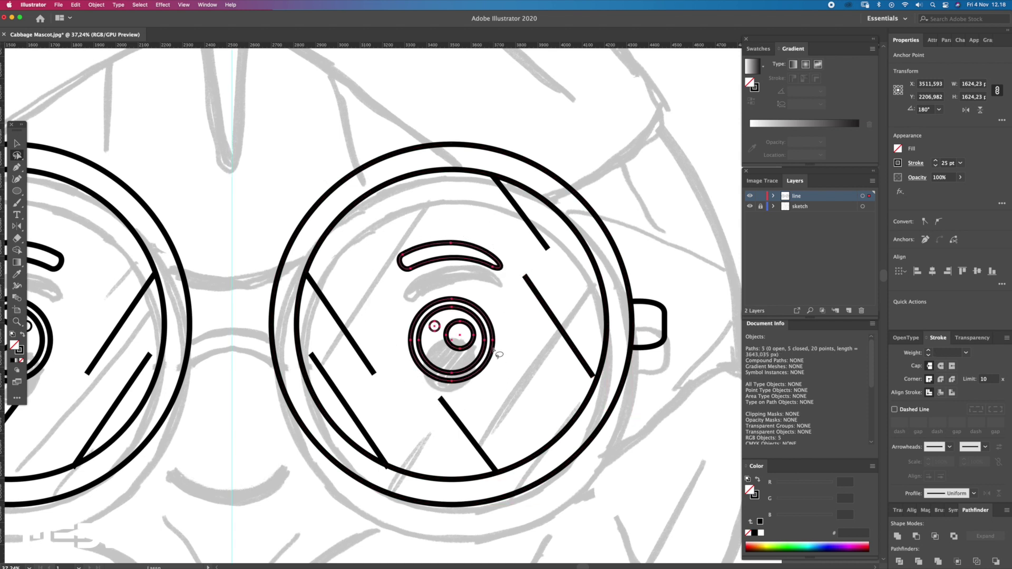
{"action": "left_click", "coordinate": [327, 305]}
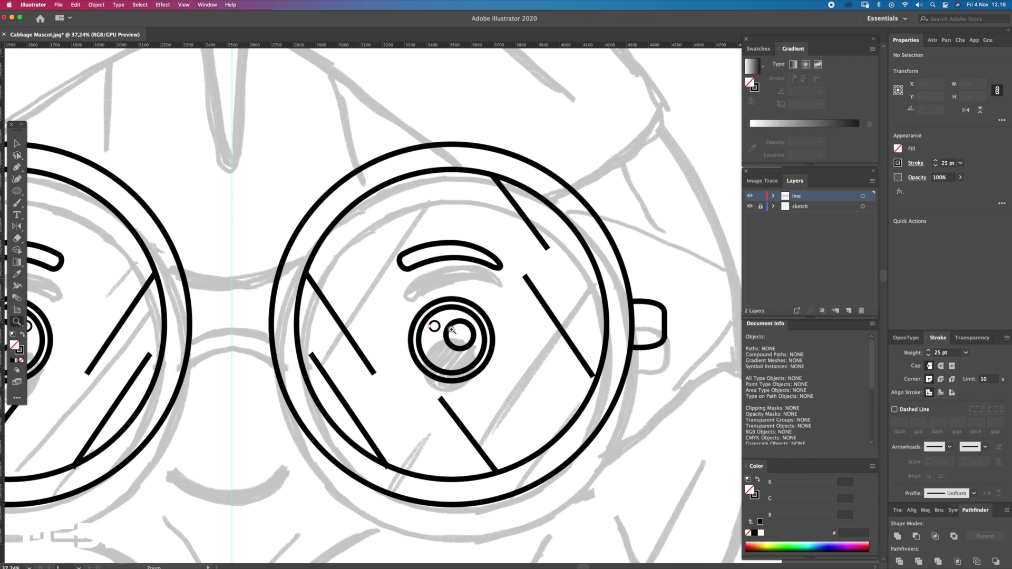
Step: Ungroup the right lens and reflect its glare lines and eye back horizontally
{"action": "scroll", "coordinate": [452, 330], "scroll_direction": "down", "scroll_amount": 3}
{"action": "scroll", "coordinate": [453, 335], "scroll_direction": "down", "scroll_amount": 3}
{"action": "scroll", "coordinate": [459, 343], "scroll_direction": "down", "scroll_amount": 2}
{"action": "scroll", "coordinate": [464, 349], "scroll_direction": "down", "scroll_amount": 1}
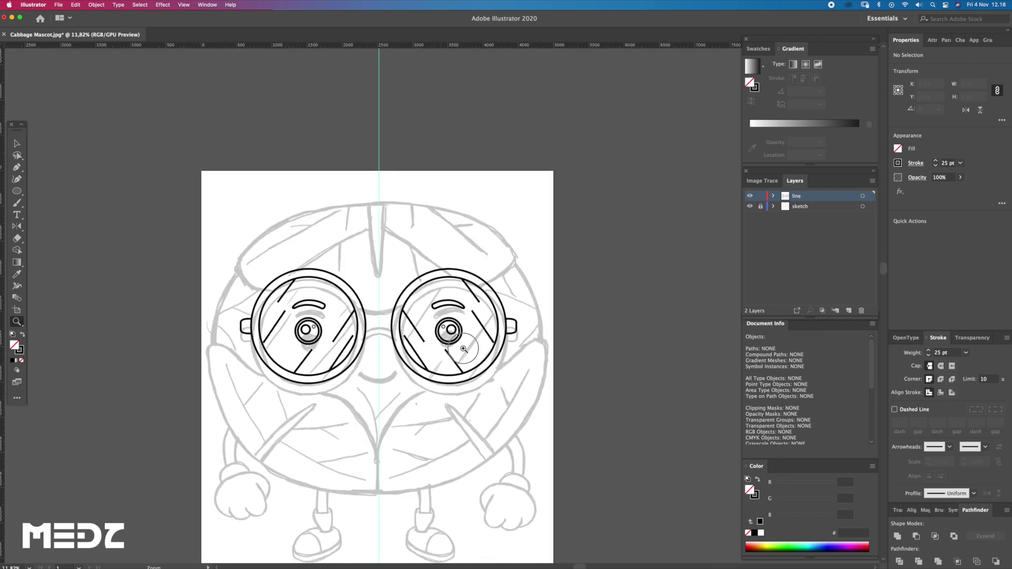
{"action": "scroll", "coordinate": [464, 348], "scroll_direction": "up", "scroll_amount": 5}
{"action": "key", "text": "v"}
{"action": "left_click", "coordinate": [467, 380]}
{"action": "key", "text": "a"}
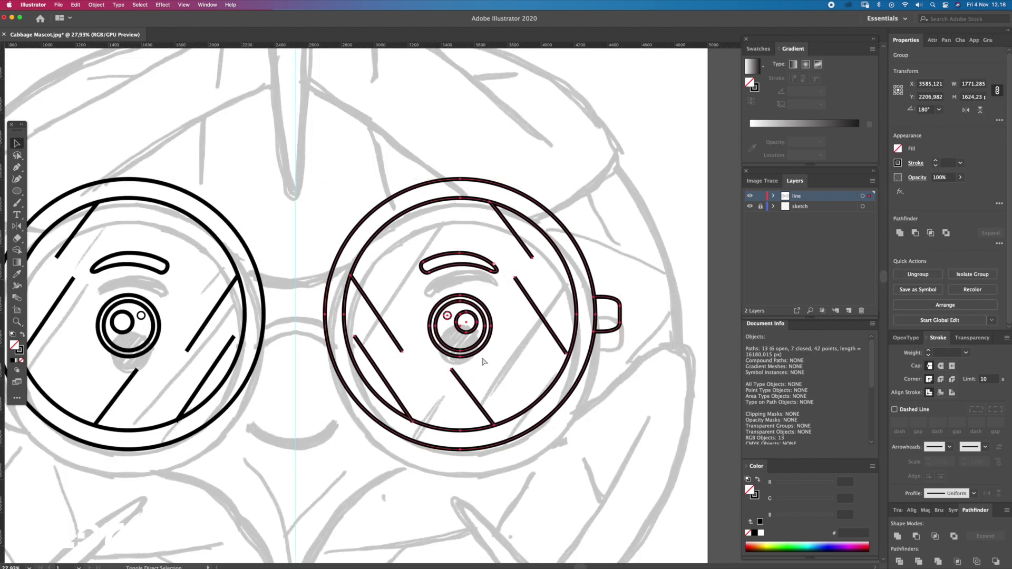
{"action": "key", "text": "ctrl+shift+g"}
{"action": "key", "text": "v"}
{"action": "left_click_drag", "start_coordinate": [614, 302], "coordinate": [563, 326]}
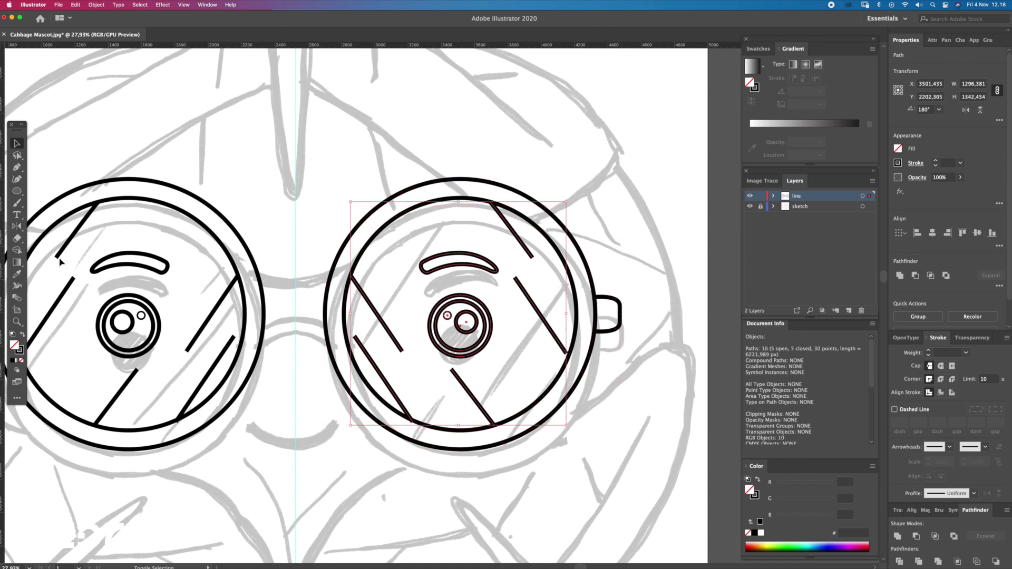
{"action": "left_click_drag", "start_coordinate": [330, 418], "coordinate": [485, 407]}
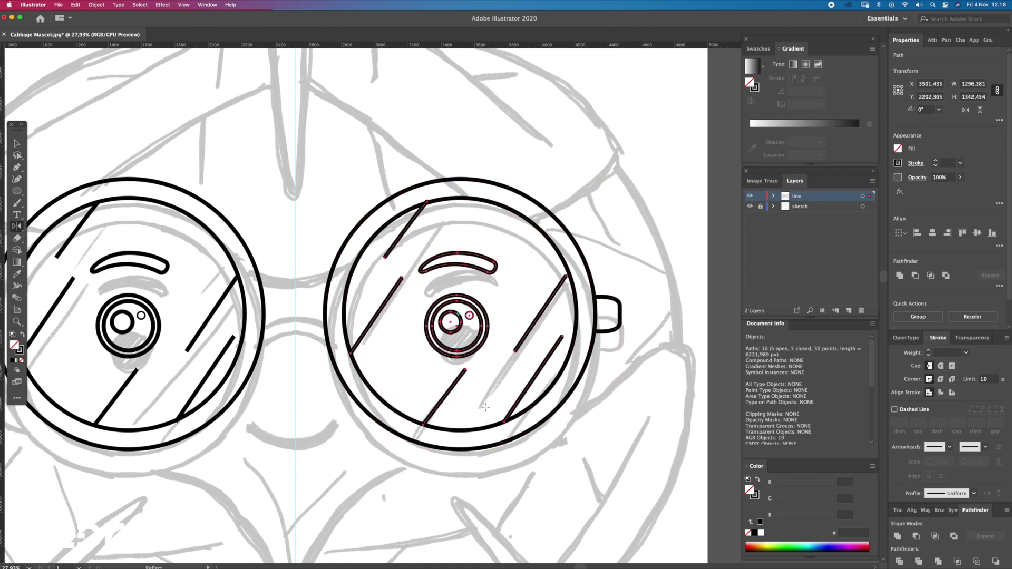
{"action": "key", "text": "ctrl+shift+a"}
Step: Lasso-select the right eye circles and reflect them horizontally
{"action": "key", "text": "z"}
{"action": "mouse_move", "coordinate": [554, 445]}
{"action": "left_mouse_down"}
{"action": "mouse_move", "coordinate": [503, 378]}
{"action": "mouse_move", "coordinate": [510, 372]}
{"action": "left_mouse_up"}
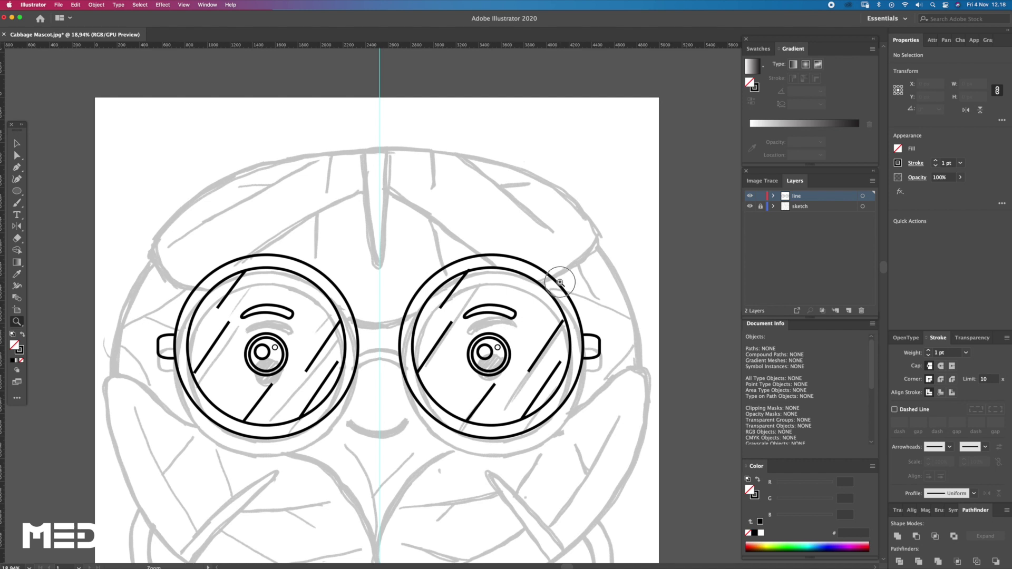
{"action": "left_click_drag", "start_coordinate": [560, 283], "coordinate": [522, 332]}
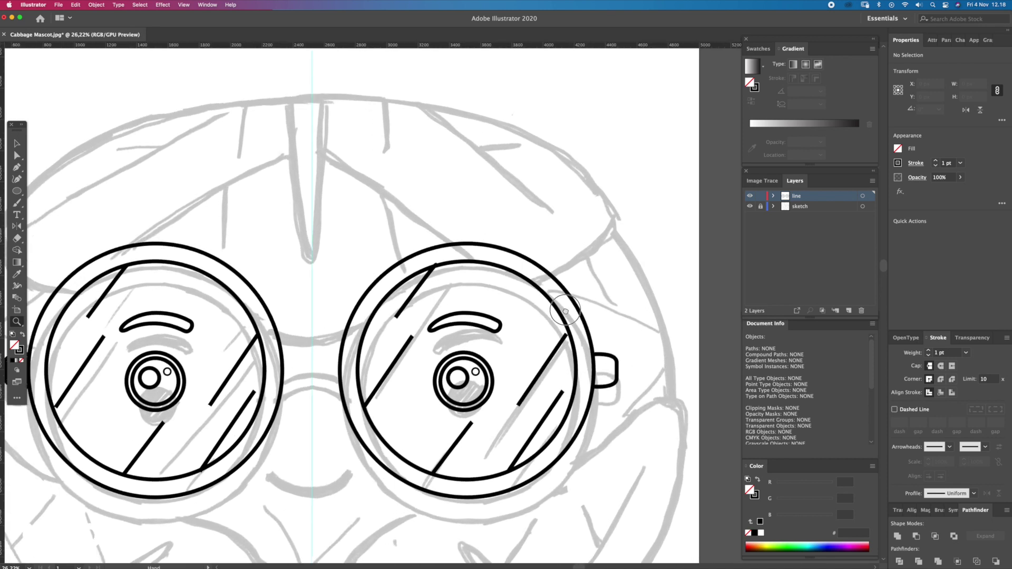
{"action": "scroll", "coordinate": [607, 271], "scroll_direction": "left", "scroll_amount": 3}
{"action": "scroll", "coordinate": [608, 271], "scroll_direction": "down", "scroll_amount": 2}
{"action": "left_click_drag", "start_coordinate": [530, 344], "coordinate": [581, 350]}
{"action": "key", "text": "q"}
{"action": "mouse_move", "coordinate": [581, 300]}
{"action": "left_mouse_down"}
{"action": "mouse_move", "coordinate": [456, 449]}
{"action": "mouse_move", "coordinate": [615, 271]}
{"action": "left_mouse_up"}
{"action": "key", "text": "v"}
{"action": "left_click", "coordinate": [18, 229]}
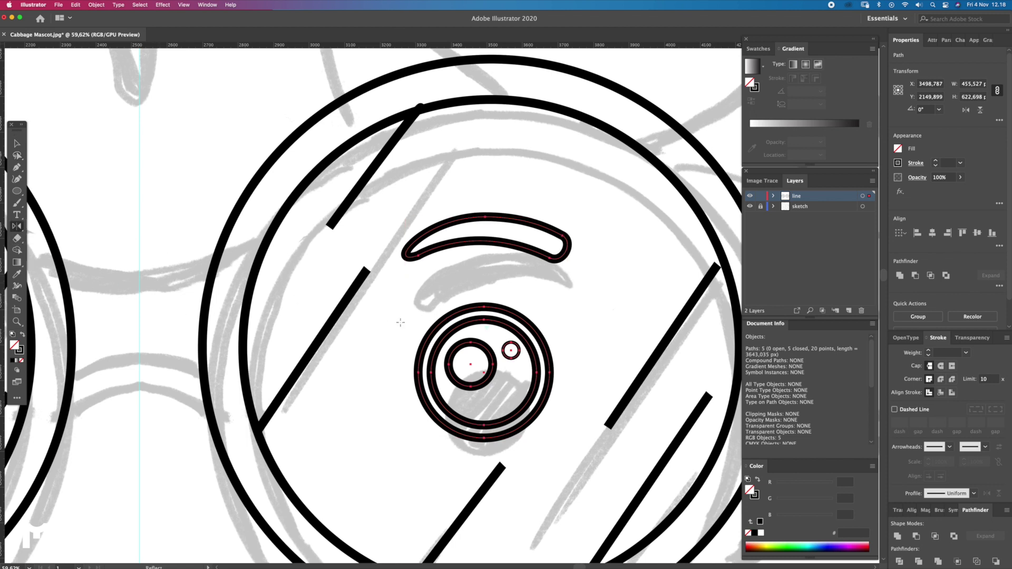
{"action": "left_click_drag", "start_coordinate": [344, 441], "coordinate": [402, 437]}
{"action": "key", "text": "z"}
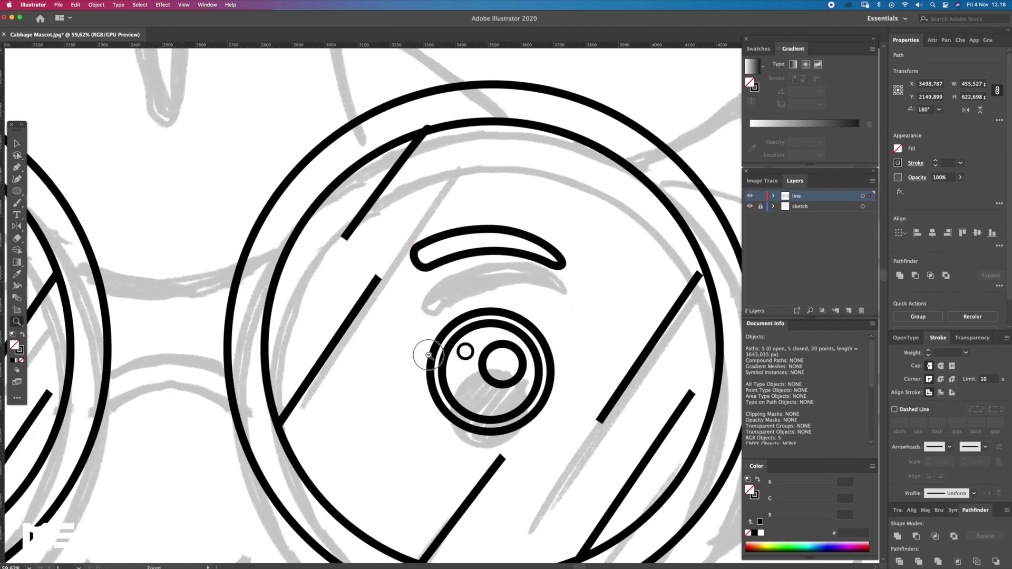
{"action": "left_click", "coordinate": [372, 277], "text": "alt"}
{"action": "key", "text": "ctrl+shift+a"}
{"action": "key", "text": "z"}
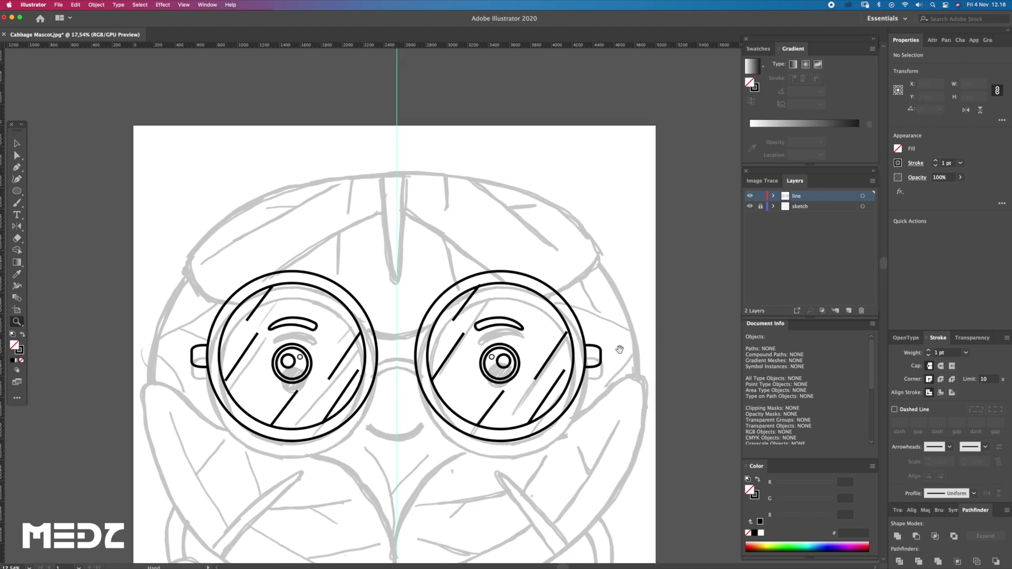
Step: Box-select both glasses lenses and move them straight down
{"action": "left_click_drag", "start_coordinate": [624, 337], "coordinate": [616, 321]}
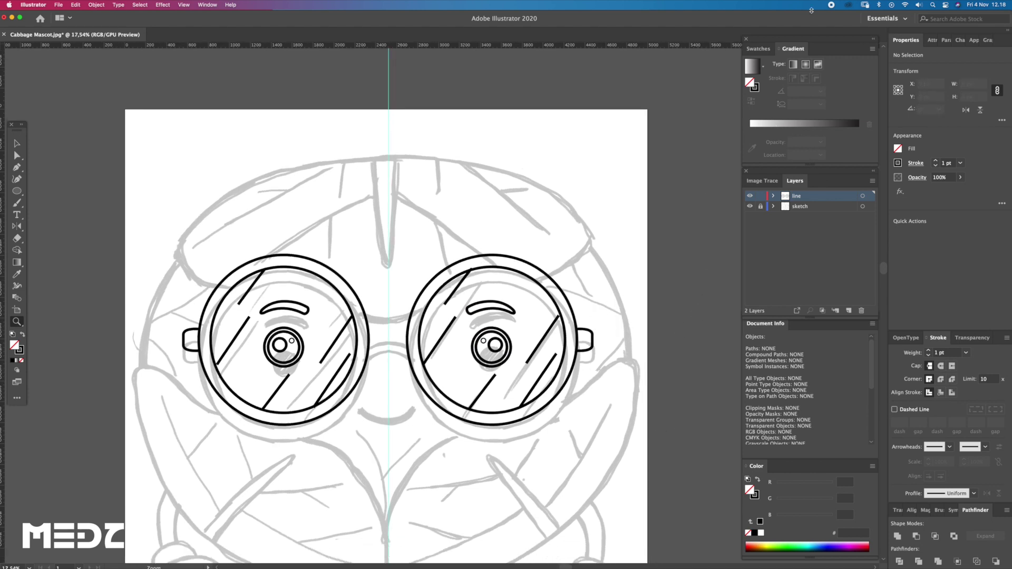
{"action": "key", "text": "v"}
{"action": "scroll", "coordinate": [199, 169], "scroll_direction": "up", "scroll_amount": 1}
{"action": "left_click_drag", "start_coordinate": [182, 156], "coordinate": [638, 426]}
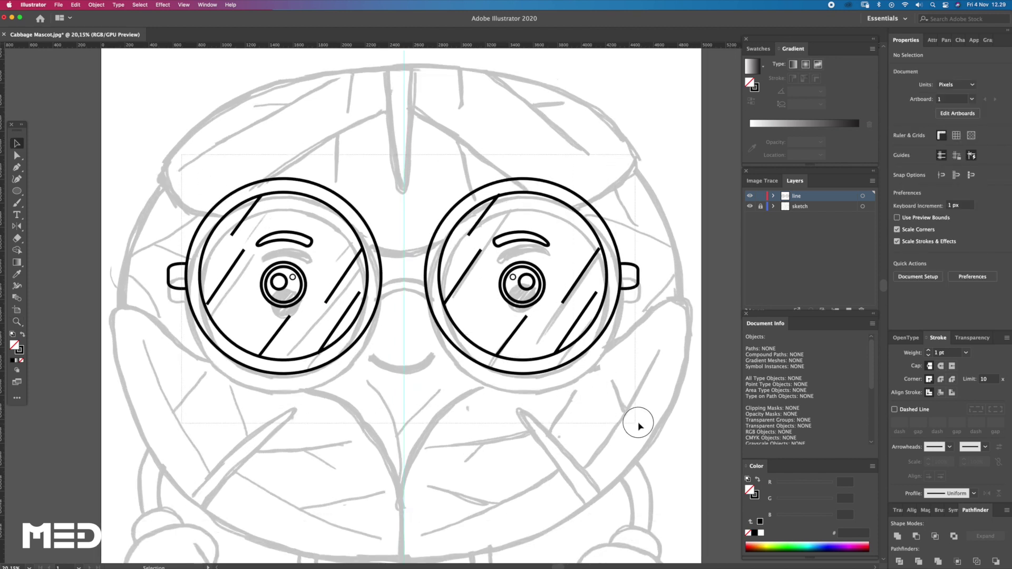
{"action": "left_click_drag", "start_coordinate": [619, 294], "coordinate": [619, 311]}
Step: Mirror the right eyebrow and eye's four circles to match the left eye
{"action": "key", "text": "z"}
{"action": "mouse_move", "coordinate": [474, 327]}
{"action": "left_mouse_down"}
{"action": "mouse_move", "coordinate": [588, 274]}
{"action": "mouse_move", "coordinate": [538, 277]}
{"action": "left_mouse_up"}
{"action": "key", "text": "q"}
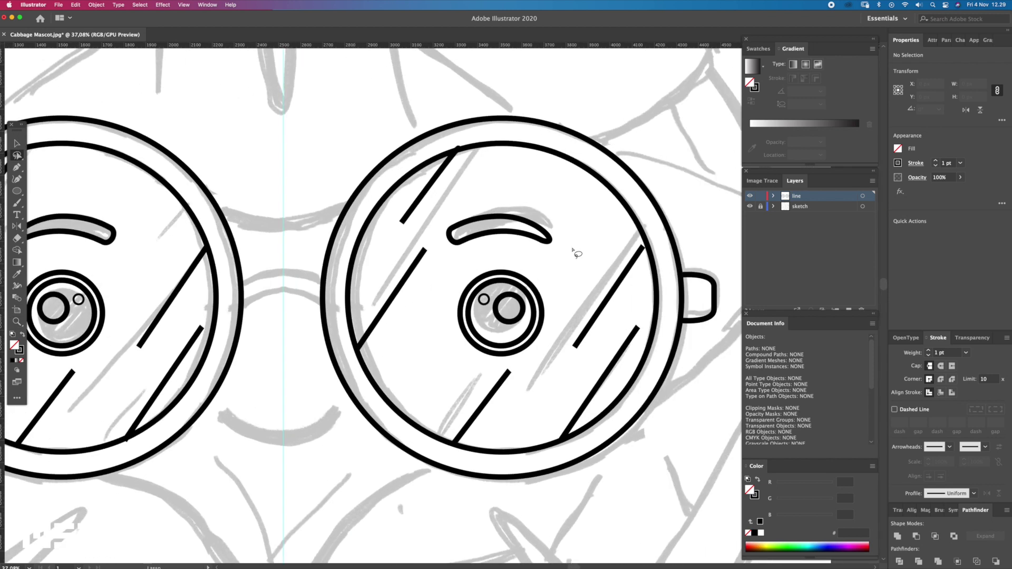
{"action": "left_click_drag", "start_coordinate": [454, 210], "coordinate": [467, 274]}
{"action": "left_click_drag", "start_coordinate": [567, 324], "coordinate": [547, 307]}
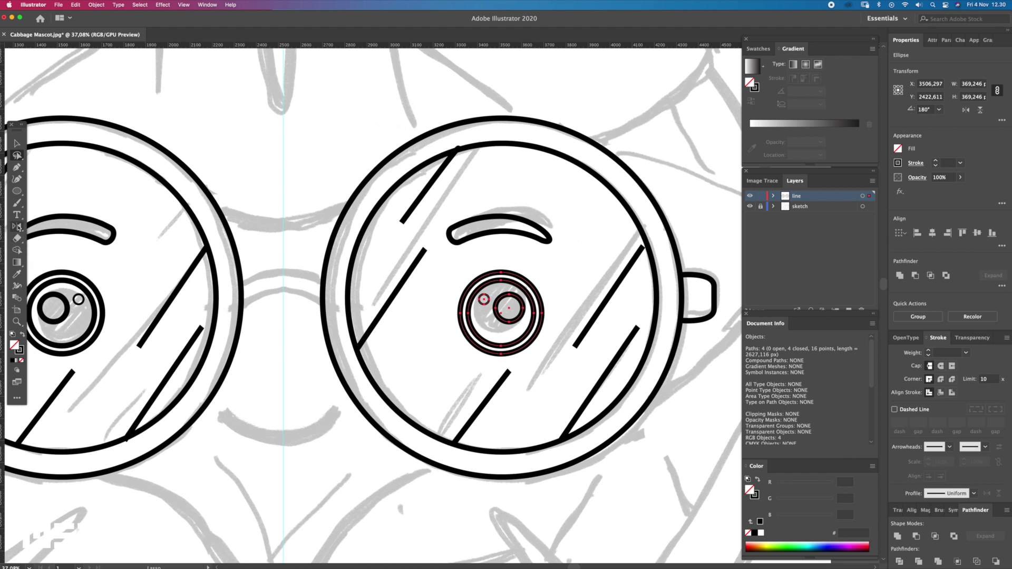
{"action": "left_click_drag", "start_coordinate": [456, 389], "coordinate": [471, 340]}
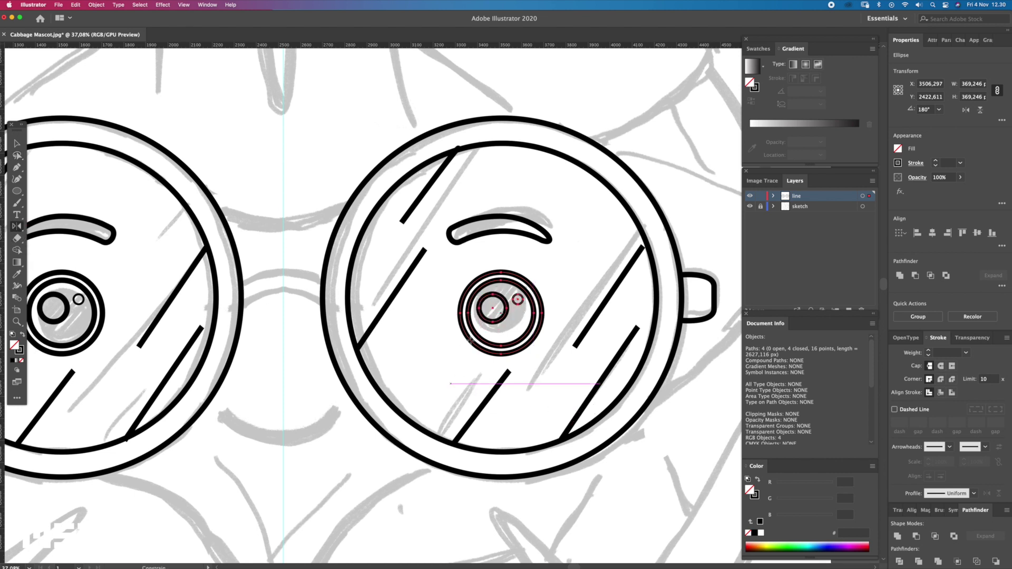
{"action": "left_click", "coordinate": [445, 285]}
{"action": "key", "text": "z"}
{"action": "mouse_move", "coordinate": [459, 279]}
{"action": "left_mouse_down"}
{"action": "mouse_move", "coordinate": [322, 264]}
{"action": "mouse_move", "coordinate": [395, 338]}
{"action": "left_mouse_up"}
{"action": "left_click_drag", "start_coordinate": [349, 299], "coordinate": [354, 328]}
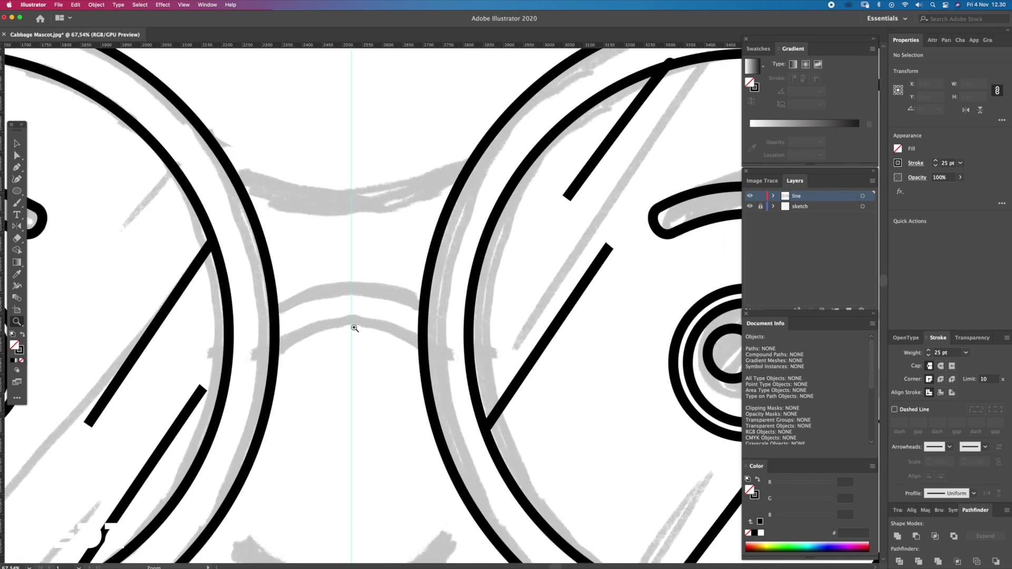
Step: Draw the curved bridge stroke between the two goggle lenses
{"action": "left_click", "coordinate": [274, 308]}
{"action": "left_click", "coordinate": [351, 290]}
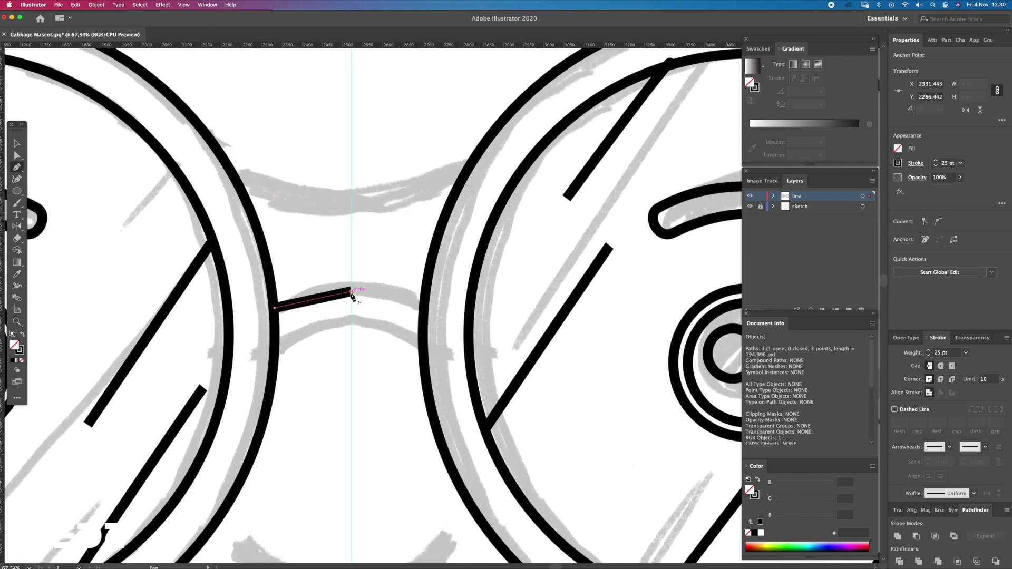
{"action": "key", "text": "ctrl+z"}
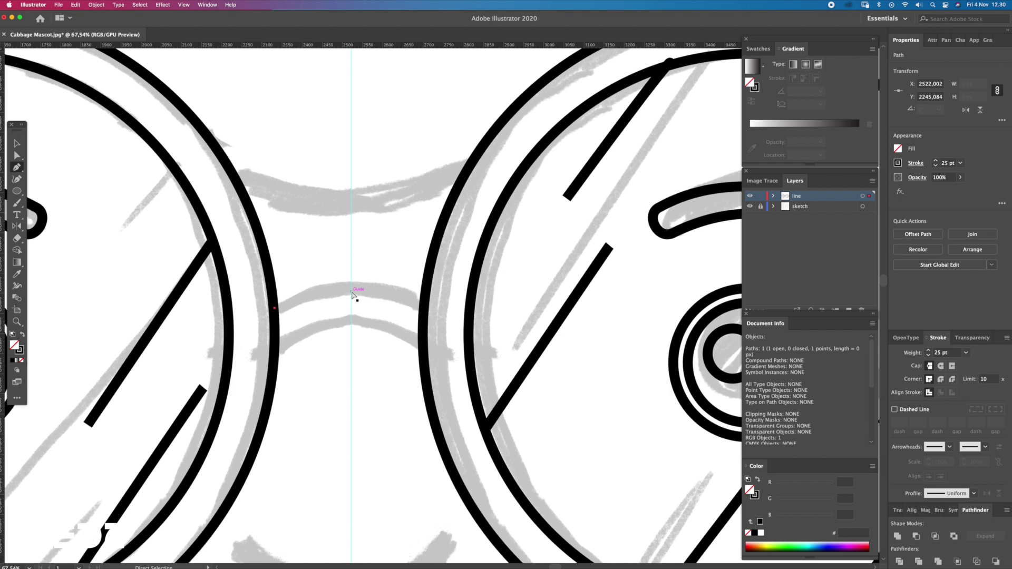
{"action": "key", "text": "v"}
{"action": "left_click_drag", "start_coordinate": [335, 292], "coordinate": [339, 340]}
{"action": "key", "text": "a"}
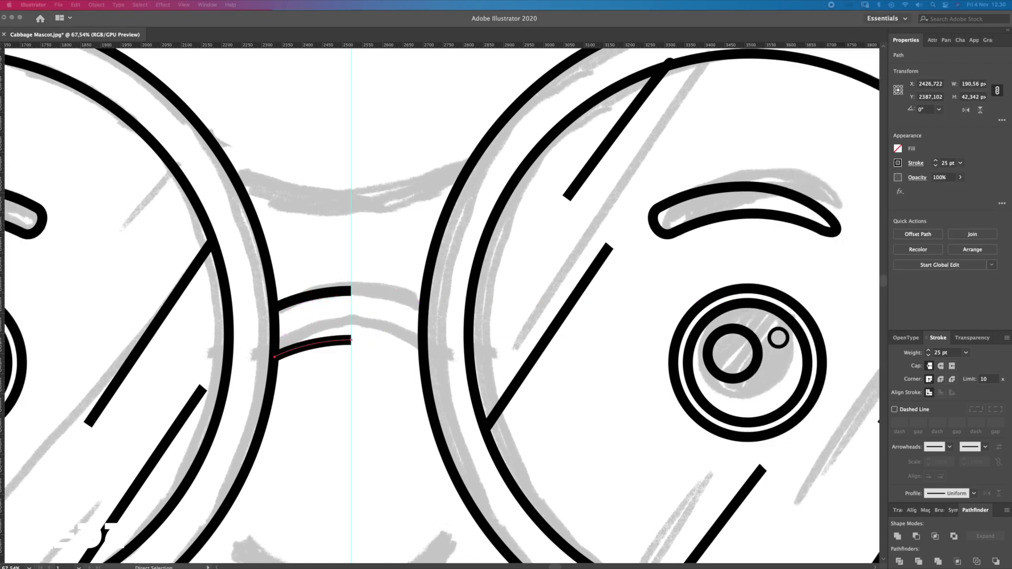
{"action": "left_click", "coordinate": [327, 368]}
{"action": "left_click", "coordinate": [349, 399]}
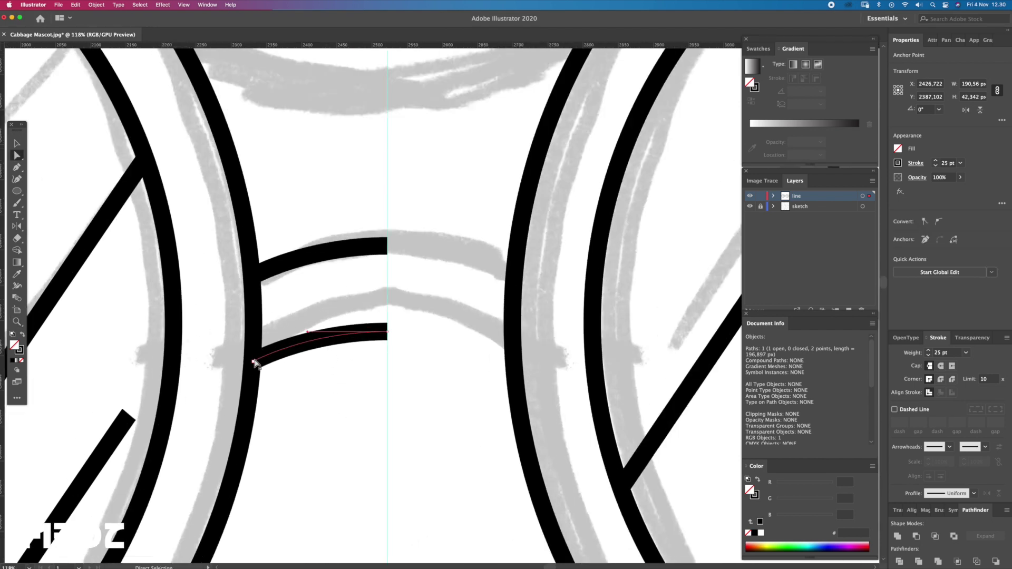
Step: Reflect-copy the bridge bracket to the right and align it on the centre guide
{"action": "left_click", "coordinate": [254, 277]}
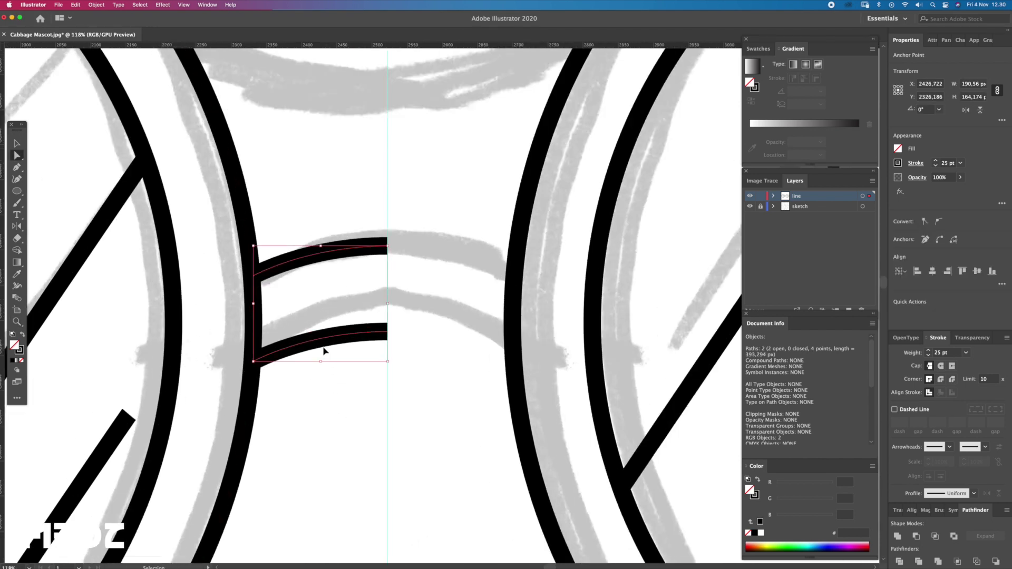
{"action": "left_click", "coordinate": [289, 306]}
{"action": "left_click", "coordinate": [281, 274]}
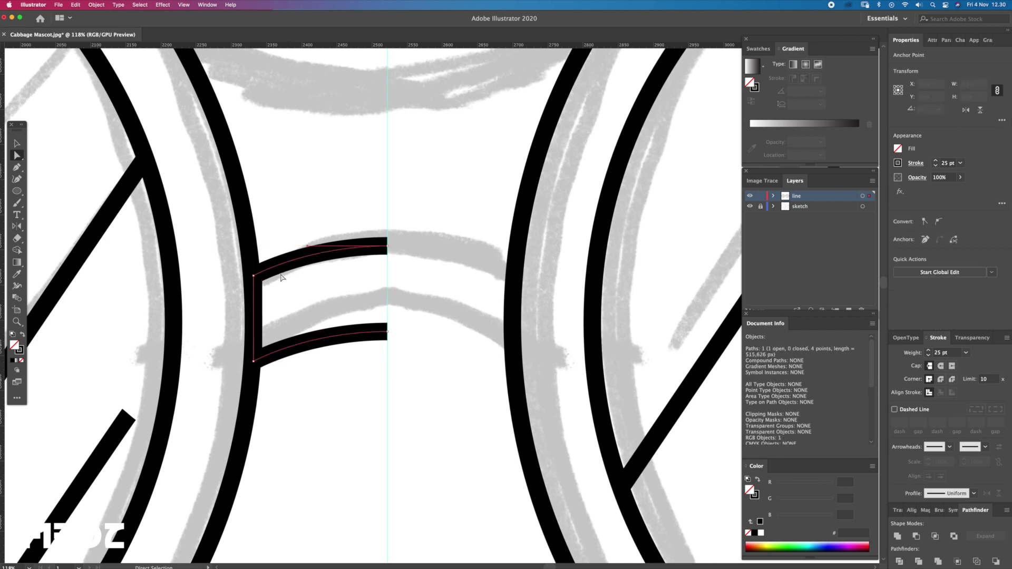
{"action": "left_click", "coordinate": [337, 314], "text": "alt"}
{"action": "left_click_drag", "start_coordinate": [359, 264], "coordinate": [458, 269]}
{"action": "left_click_drag", "start_coordinate": [473, 320], "coordinate": [218, 352]}
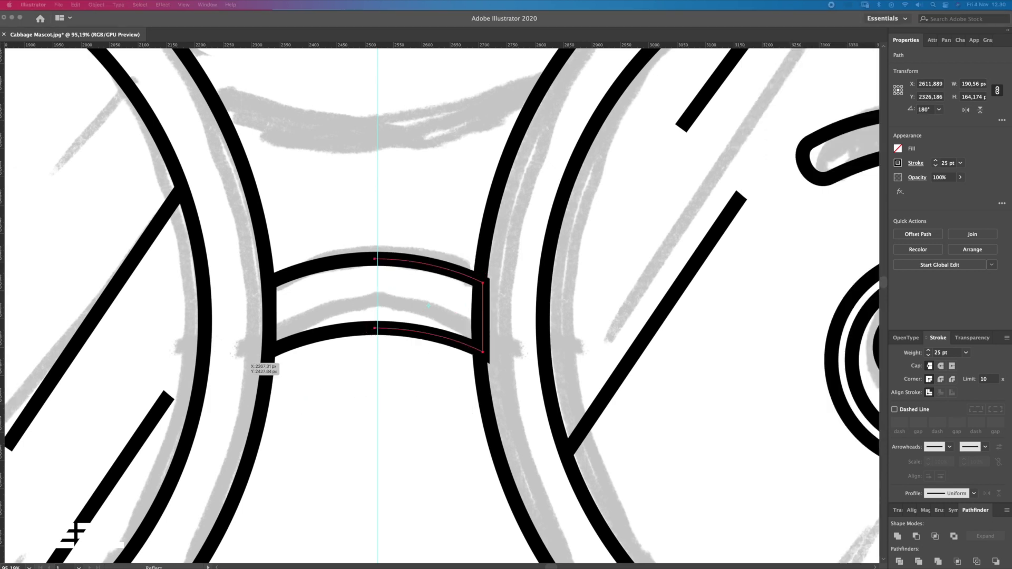
{"action": "left_click", "coordinate": [238, 359]}
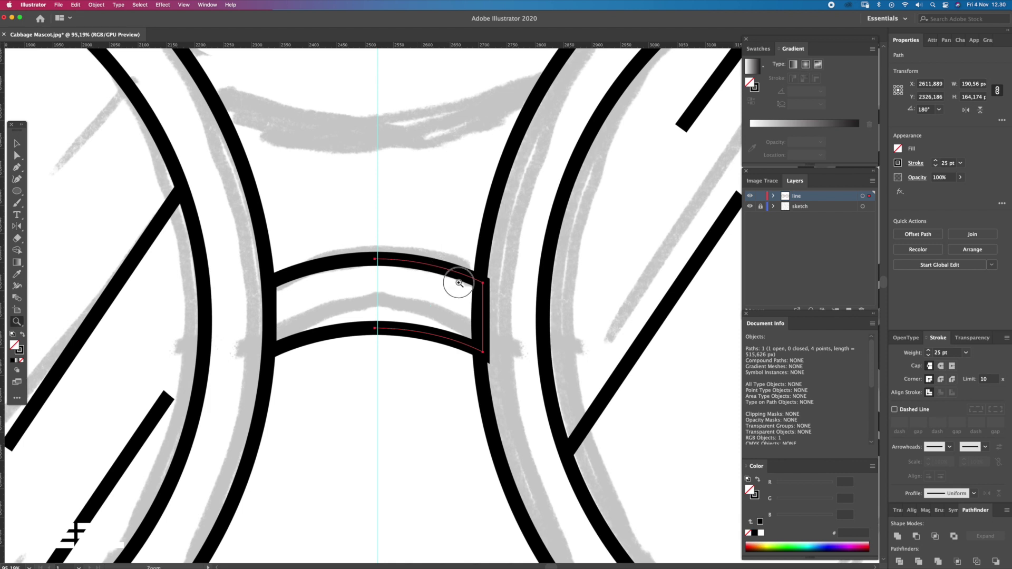
{"action": "left_click", "coordinate": [459, 283]}
{"action": "key", "text": "v"}
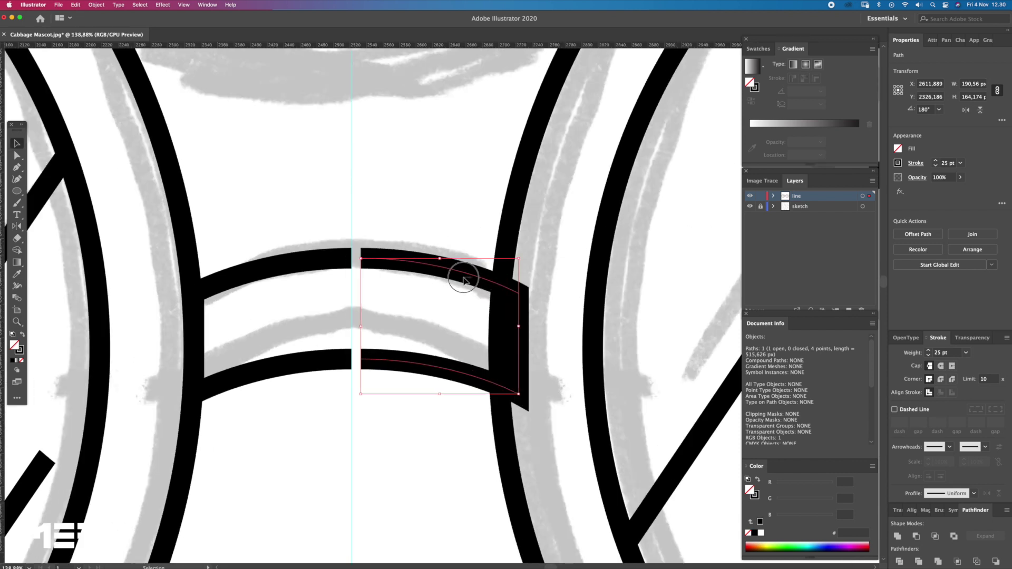
{"action": "left_click_drag", "start_coordinate": [465, 276], "coordinate": [456, 275]}
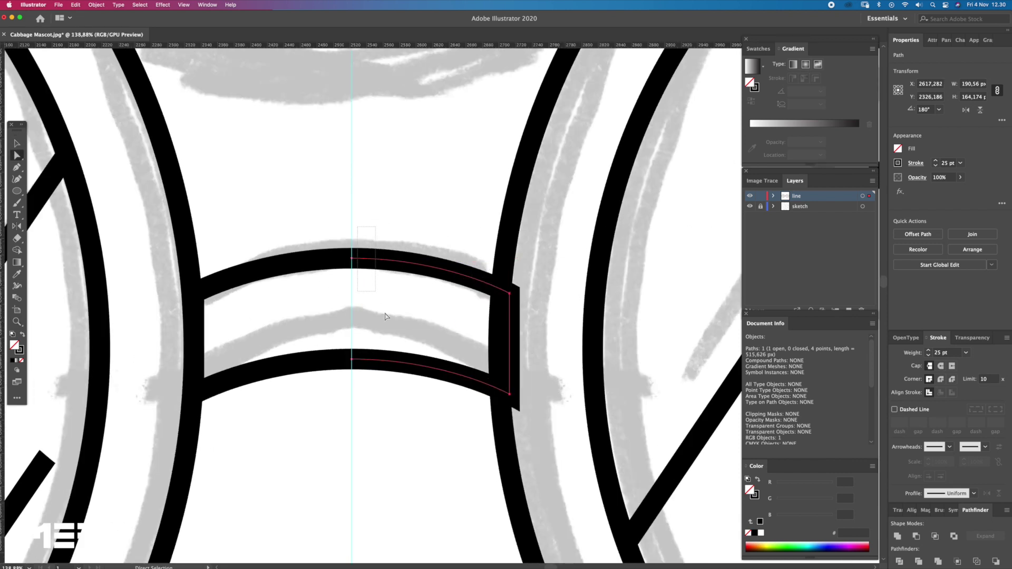
{"action": "key", "text": "a"}
Step: Shift the right lens group slightly right so it meets the mirrored bridge
{"action": "left_click", "coordinate": [384, 343]}
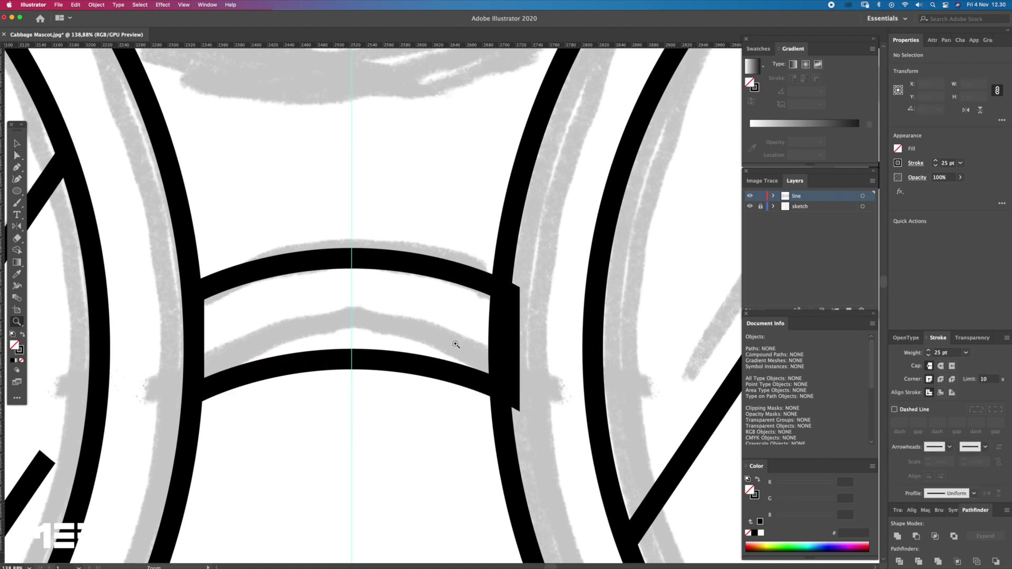
{"action": "key", "text": "z"}
{"action": "scroll", "coordinate": [474, 327], "scroll_direction": "down", "scroll_amount": 5}
{"action": "left_click", "coordinate": [520, 357], "text": "ctrl"}
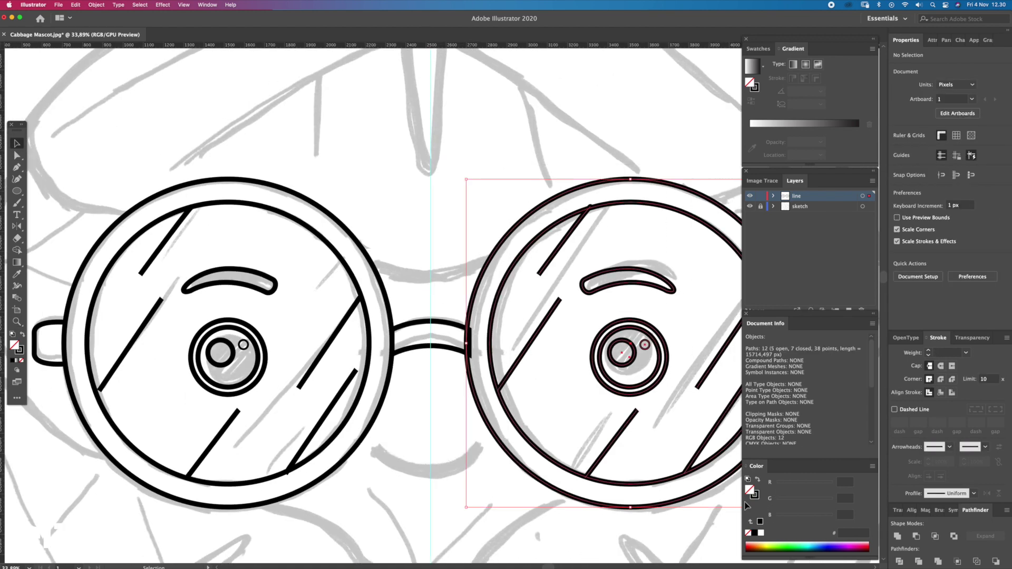
{"action": "scroll", "coordinate": [572, 403], "scroll_direction": "up", "scroll_amount": 5}
{"action": "key", "text": "v"}
{"action": "left_click_drag", "start_coordinate": [480, 368], "coordinate": [490, 375]}
{"action": "scroll", "coordinate": [393, 260], "scroll_direction": "down", "scroll_amount": 3}
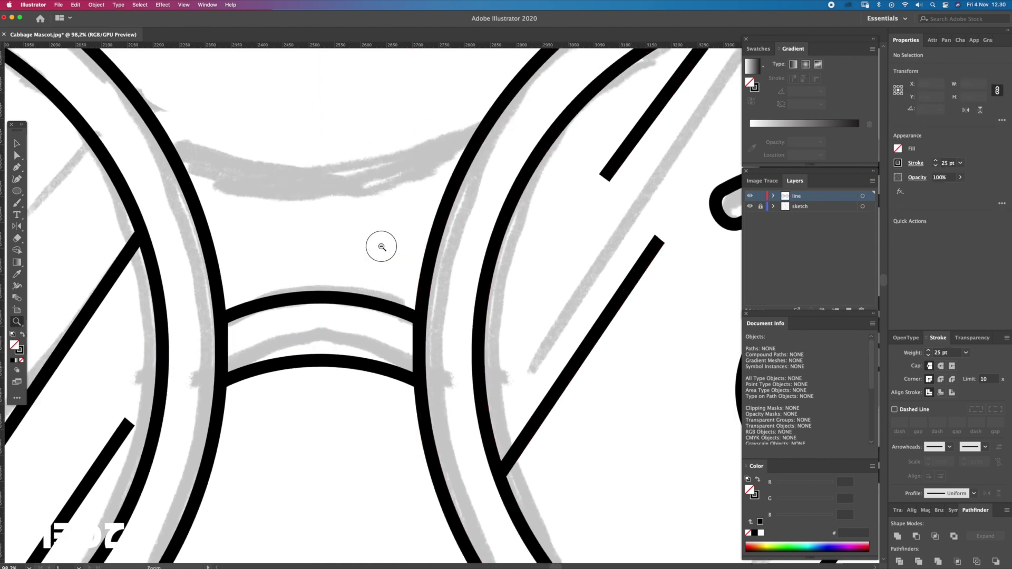
{"action": "scroll", "coordinate": [380, 244], "scroll_direction": "down", "scroll_amount": 5}
{"action": "scroll", "coordinate": [257, 234], "scroll_direction": "down", "scroll_amount": 2}
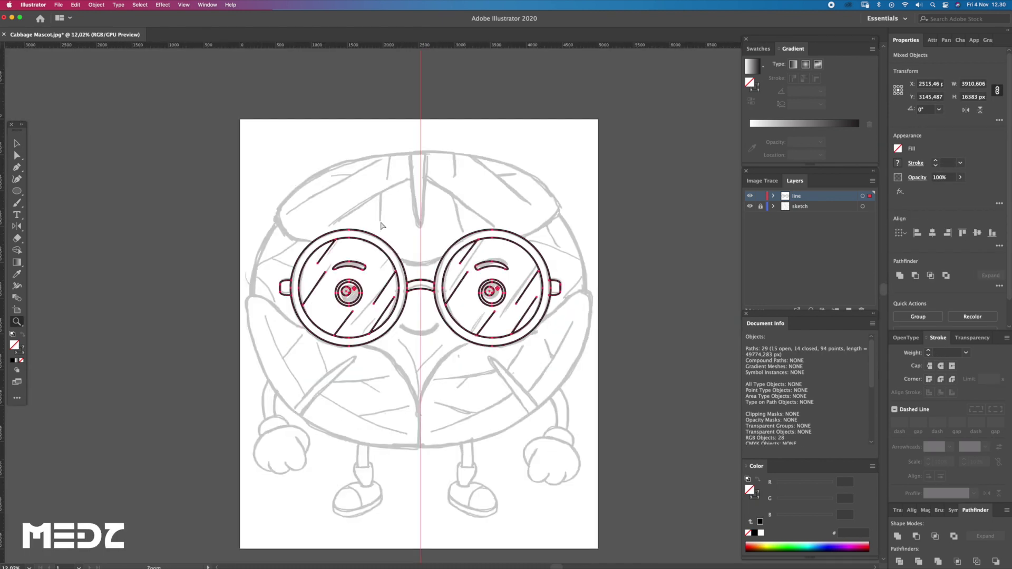
{"action": "key", "text": "ctrl+shift+a"}
{"action": "scroll", "coordinate": [426, 261], "scroll_direction": "up", "scroll_amount": 1}
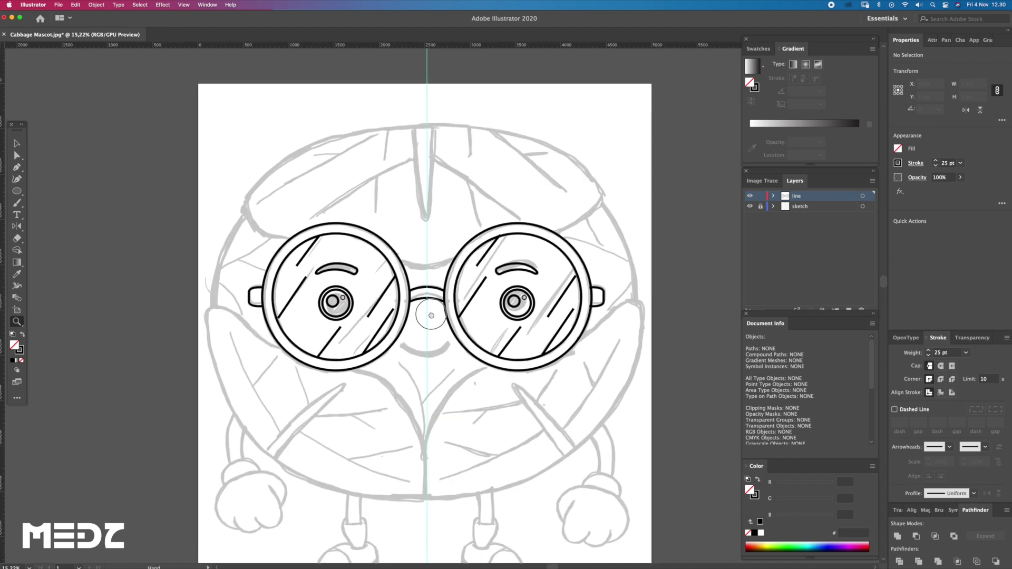
{"action": "scroll", "coordinate": [403, 407], "scroll_direction": "up", "scroll_amount": 2}
{"action": "scroll", "coordinate": [451, 474], "scroll_direction": "up", "scroll_amount": 1}
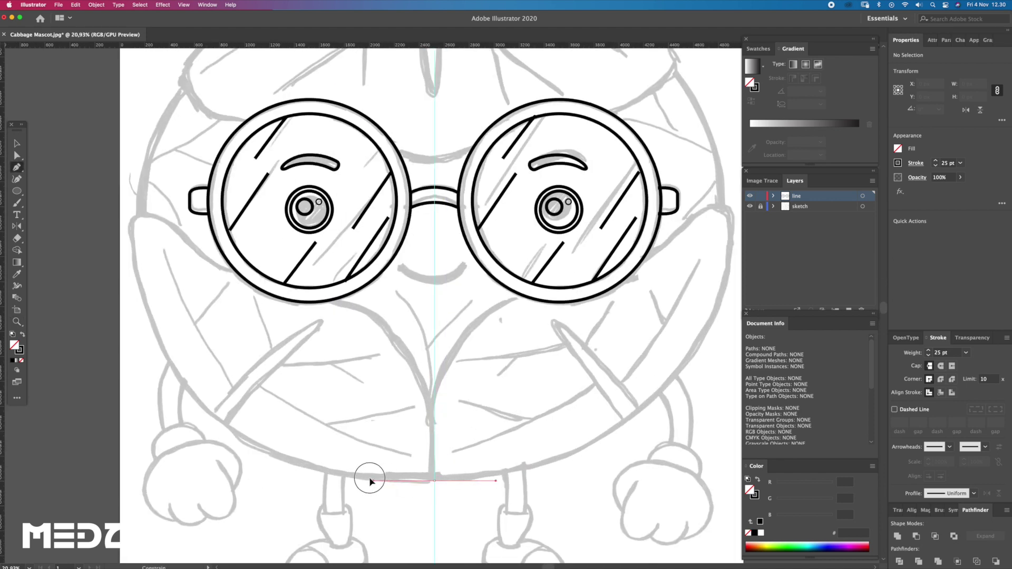
Step: Pen-trace a closed left-leaf outline from the bottom centre up beneath the left lens
{"action": "left_click_drag", "start_coordinate": [370, 481], "coordinate": [354, 481]}
{"action": "scroll", "coordinate": [290, 413], "scroll_direction": "up", "scroll_amount": 3}
{"action": "scroll", "coordinate": [290, 413], "scroll_direction": "left", "scroll_amount": 2}
{"action": "left_click_drag", "start_coordinate": [249, 292], "coordinate": [246, 79]}
{"action": "left_click_drag", "start_coordinate": [352, 479], "coordinate": [302, 407]}
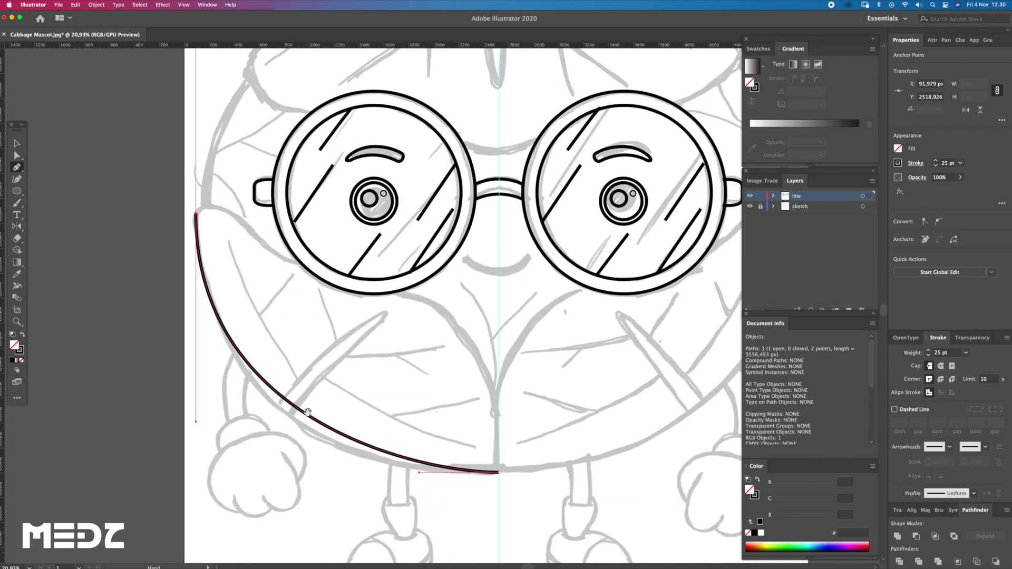
{"action": "left_click_drag", "start_coordinate": [419, 472], "coordinate": [370, 472]}
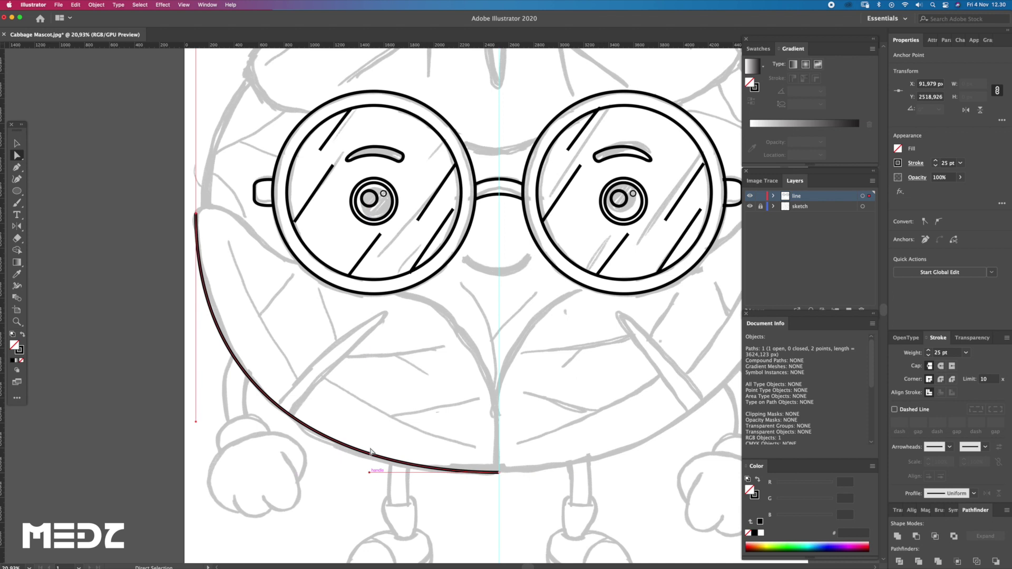
{"action": "scroll", "coordinate": [243, 229], "scroll_direction": "up", "scroll_amount": 1}
{"action": "key", "text": "p"}
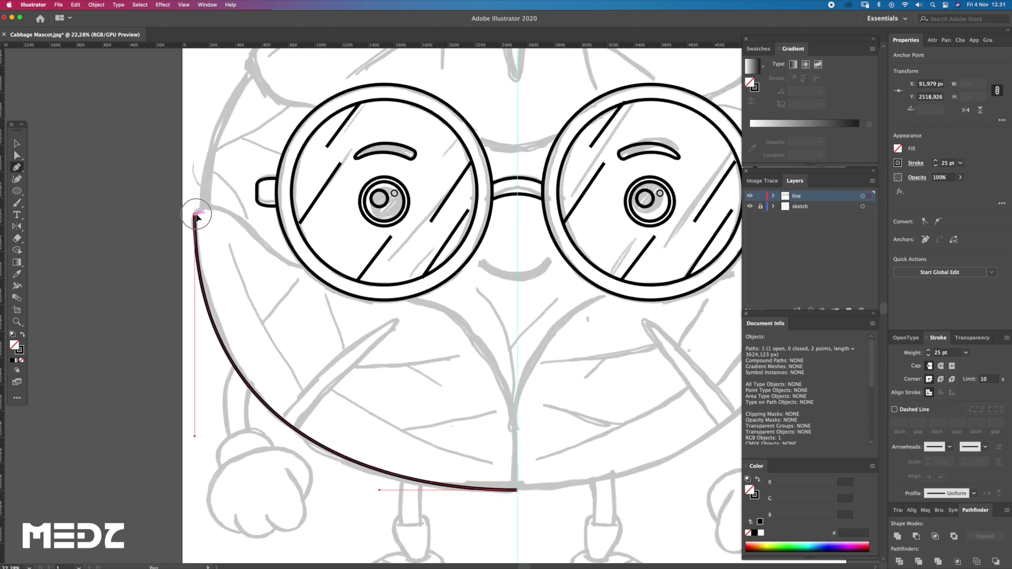
{"action": "left_click_drag", "start_coordinate": [246, 225], "coordinate": [383, 293]}
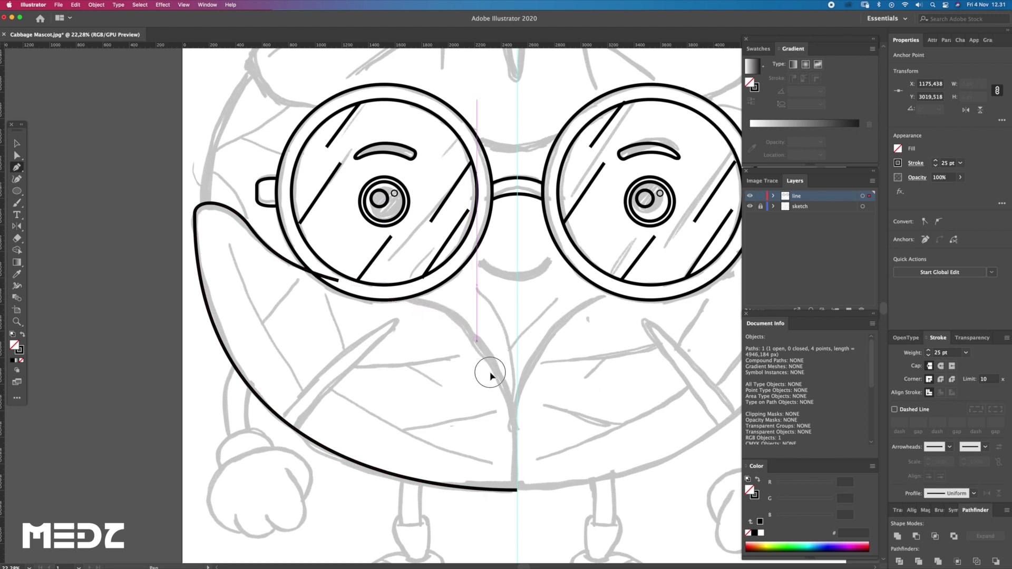
{"action": "left_click_drag", "start_coordinate": [477, 342], "coordinate": [519, 437]}
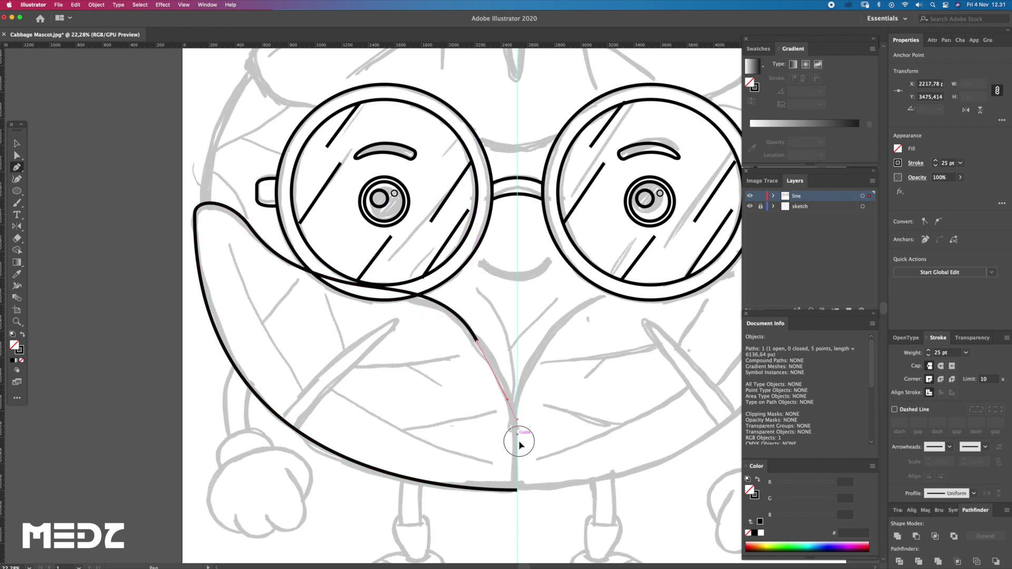
{"action": "left_click", "coordinate": [517, 490]}
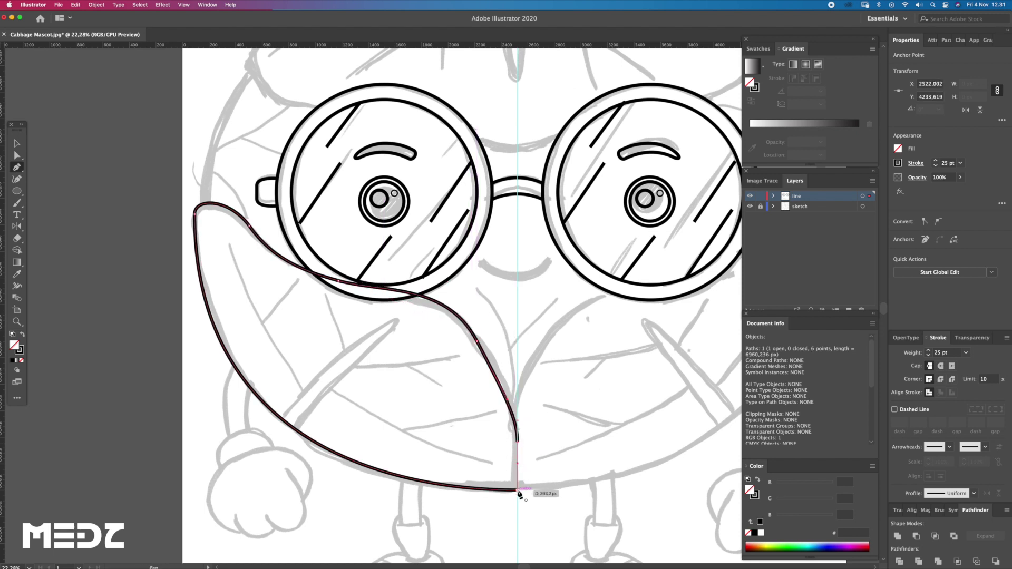
Step: Smooth the leaf's inner curve with Direct Selection and zoom out to review it
{"action": "key", "text": "a"}
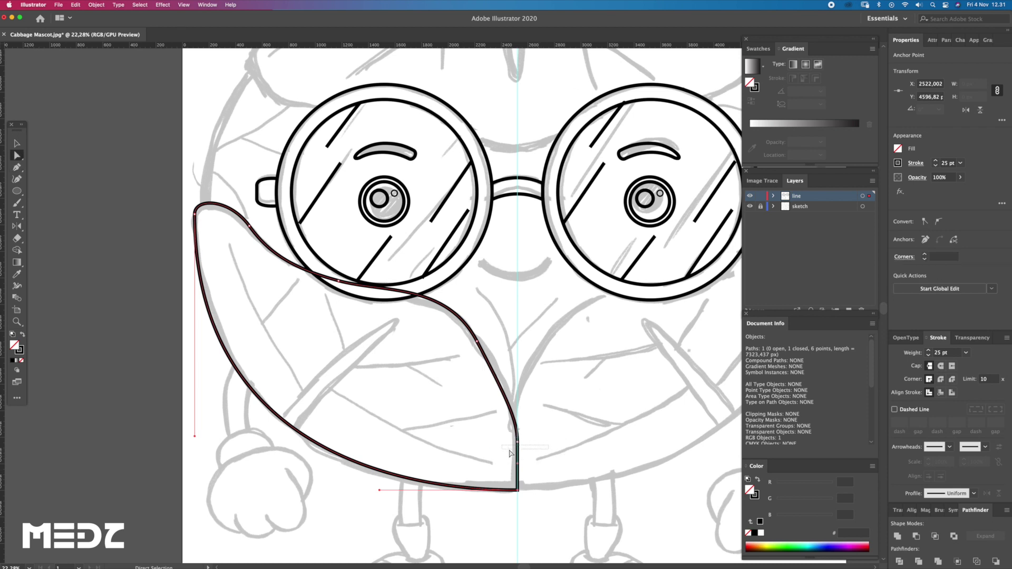
{"action": "scroll", "coordinate": [490, 411], "scroll_direction": "right", "scroll_amount": 2}
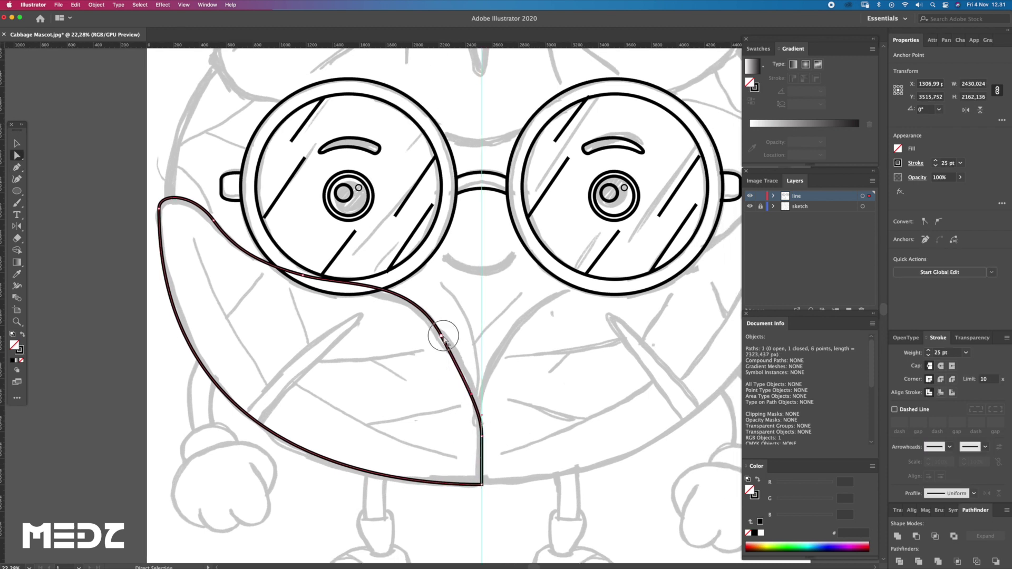
{"action": "left_click_drag", "start_coordinate": [412, 277], "coordinate": [406, 277]}
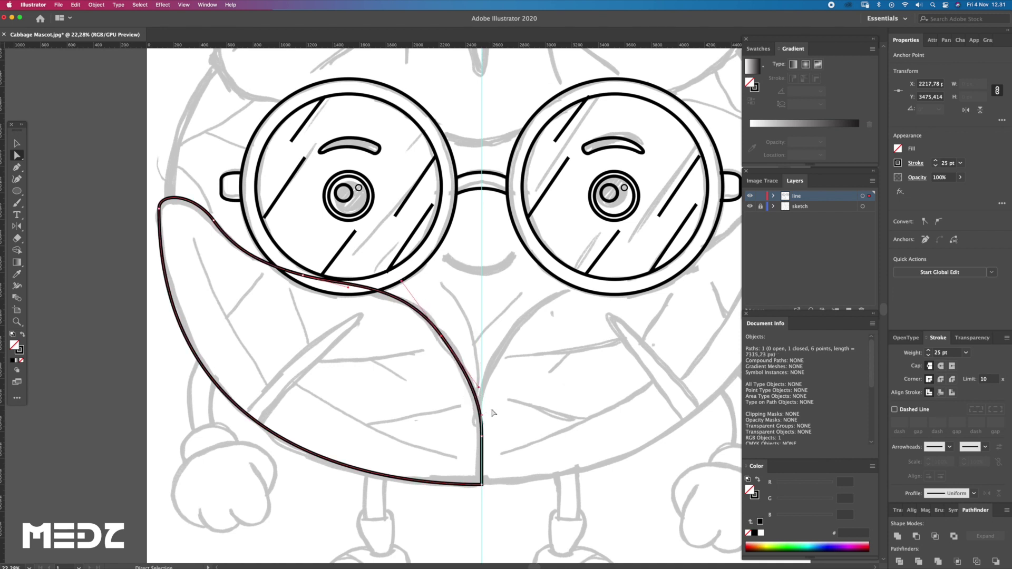
{"action": "key", "text": "ctrl+shift+a"}
{"action": "key", "text": "z"}
{"action": "scroll", "coordinate": [359, 271], "scroll_direction": "down", "scroll_amount": 1}
{"action": "left_click", "coordinate": [359, 271], "text": "alt"}
{"action": "scroll", "coordinate": [400, 316], "scroll_direction": "up", "scroll_amount": 1}
{"action": "key", "text": "a"}
{"action": "left_click", "coordinate": [440, 345]}
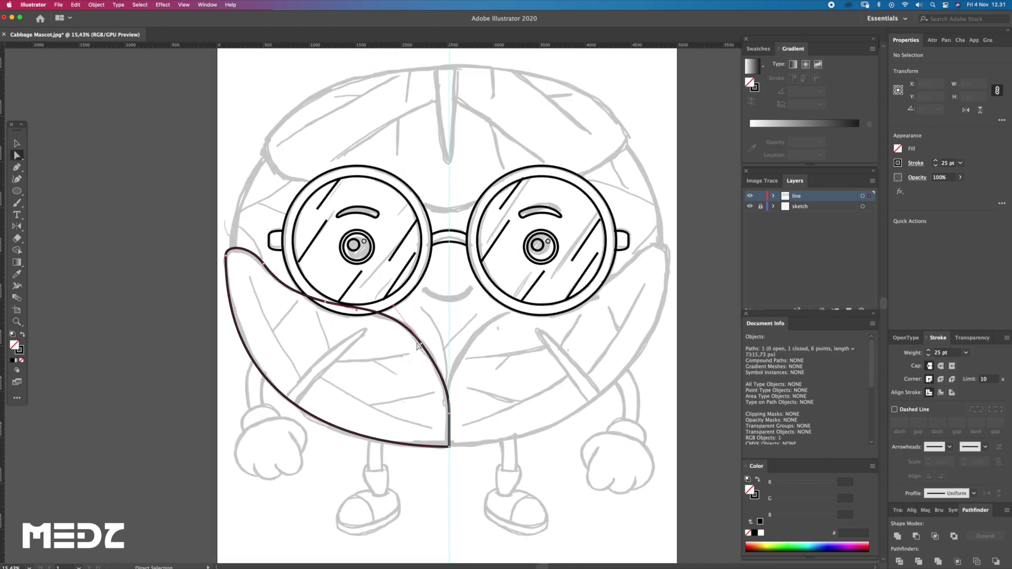
Step: Draw a three-anchor pointed sliver rising diagonally inside the left leaf as its vein
{"action": "key", "text": "ctrl+shift+a"}
{"action": "key", "text": "z"}
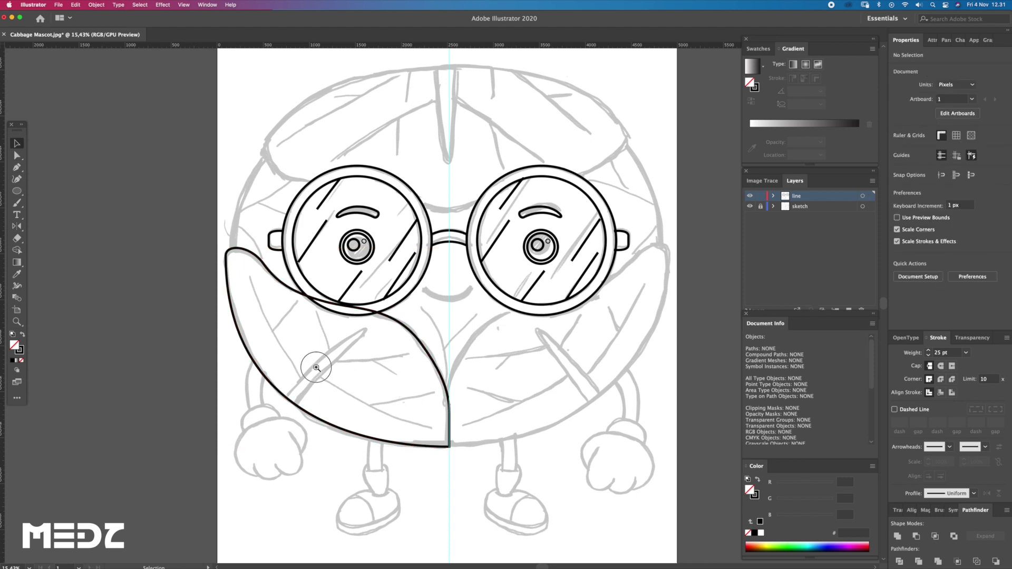
{"action": "scroll", "coordinate": [318, 360], "scroll_direction": "up", "scroll_amount": 3}
{"action": "key", "text": "p"}
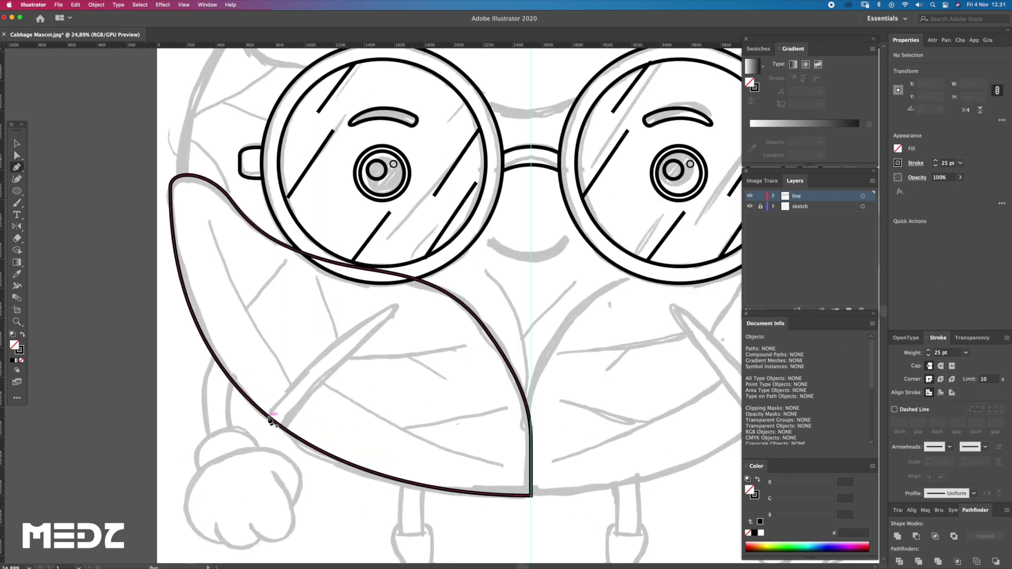
{"action": "left_click_drag", "start_coordinate": [392, 311], "coordinate": [412, 305]}
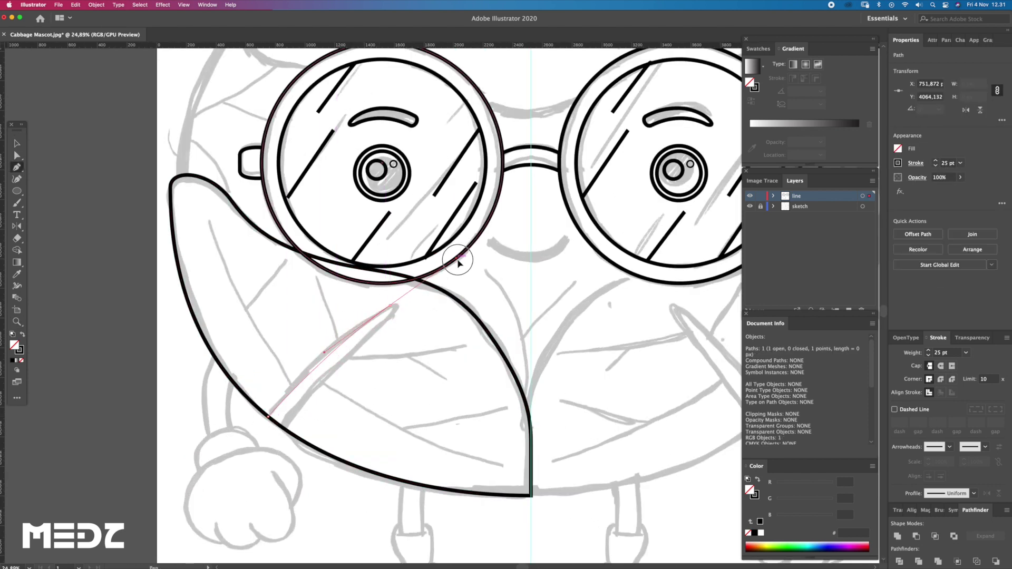
{"action": "left_click", "coordinate": [270, 415]}
{"action": "left_click_drag", "start_coordinate": [288, 431], "coordinate": [235, 506]}
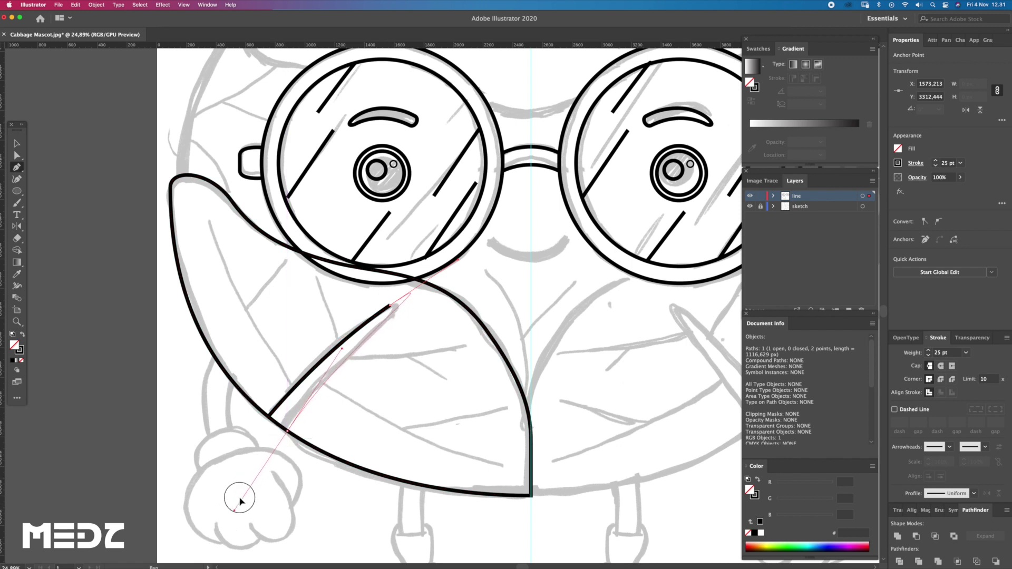
{"action": "left_click_drag", "start_coordinate": [276, 428], "coordinate": [270, 417]}
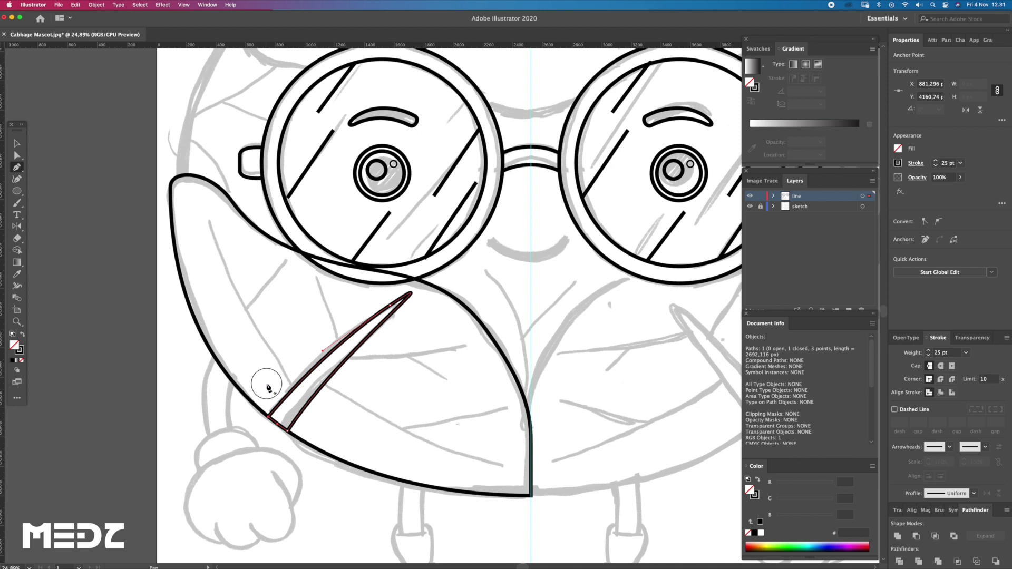
{"action": "key", "text": "super+shift+a"}
{"action": "key", "text": "super+minus"}
{"action": "left_click_drag", "start_coordinate": [371, 330], "coordinate": [379, 388]}
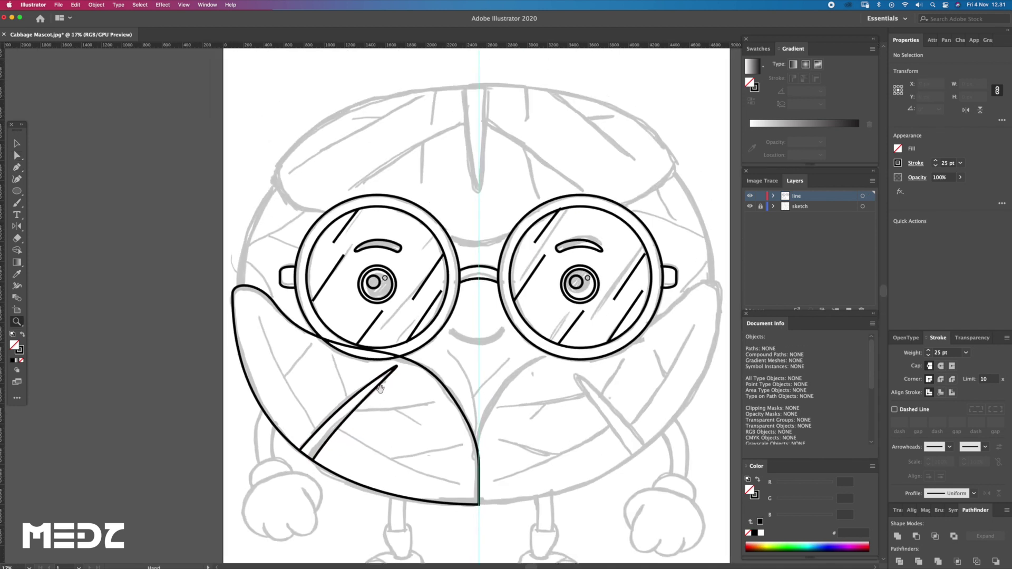
Step: Draw the long curved main vein and two short straight branches off it
{"action": "left_click_drag", "start_coordinate": [302, 389], "coordinate": [360, 465]}
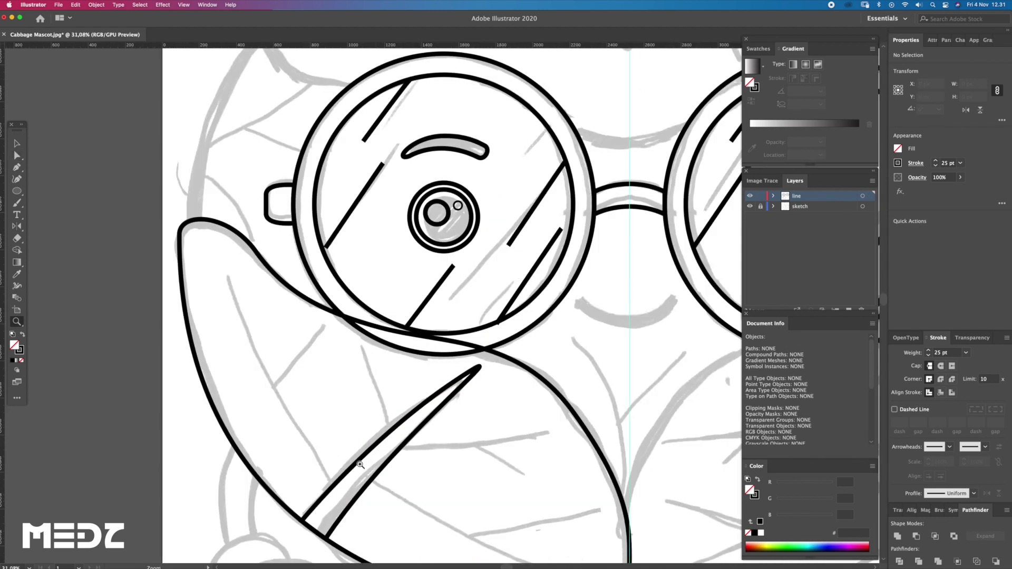
{"action": "left_click", "coordinate": [335, 484]}
{"action": "left_click_drag", "start_coordinate": [229, 276], "coordinate": [210, 150]}
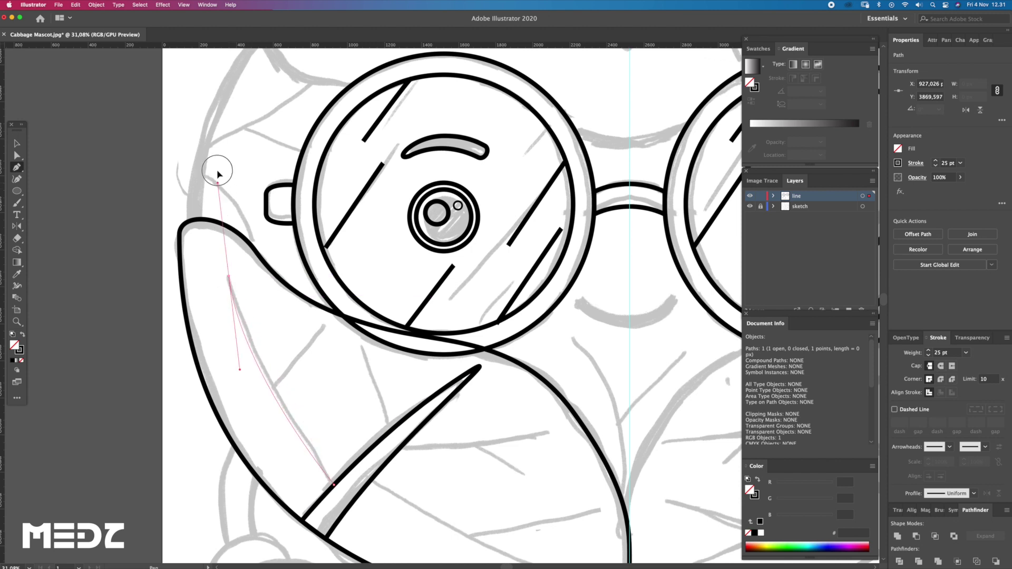
{"action": "key", "text": "super+shift+a"}
{"action": "left_click_drag", "start_coordinate": [279, 337], "coordinate": [311, 360]}
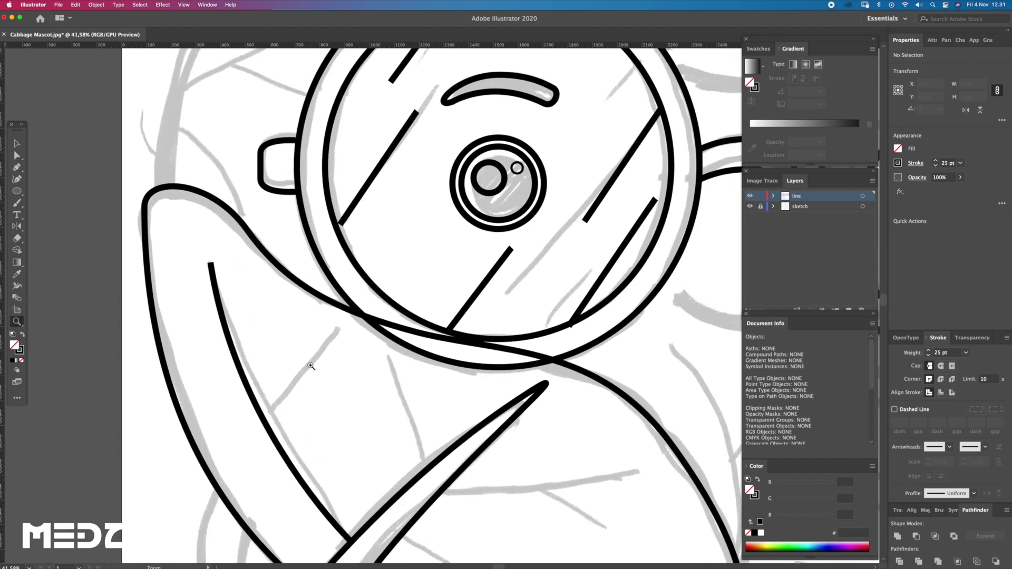
{"action": "left_click", "coordinate": [271, 426]}
{"action": "left_click", "coordinate": [334, 334]}
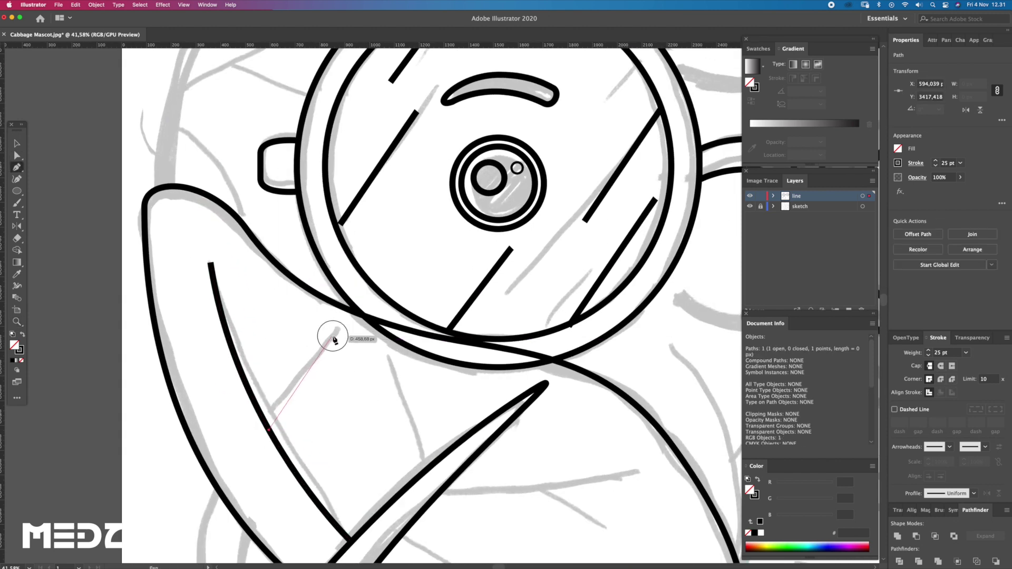
{"action": "key", "text": "super+shift+a"}
{"action": "scroll", "coordinate": [346, 377], "scroll_direction": "down", "scroll_amount": 2}
{"action": "scroll", "coordinate": [346, 378], "scroll_direction": "right", "scroll_amount": 2}
{"action": "key", "text": "p"}
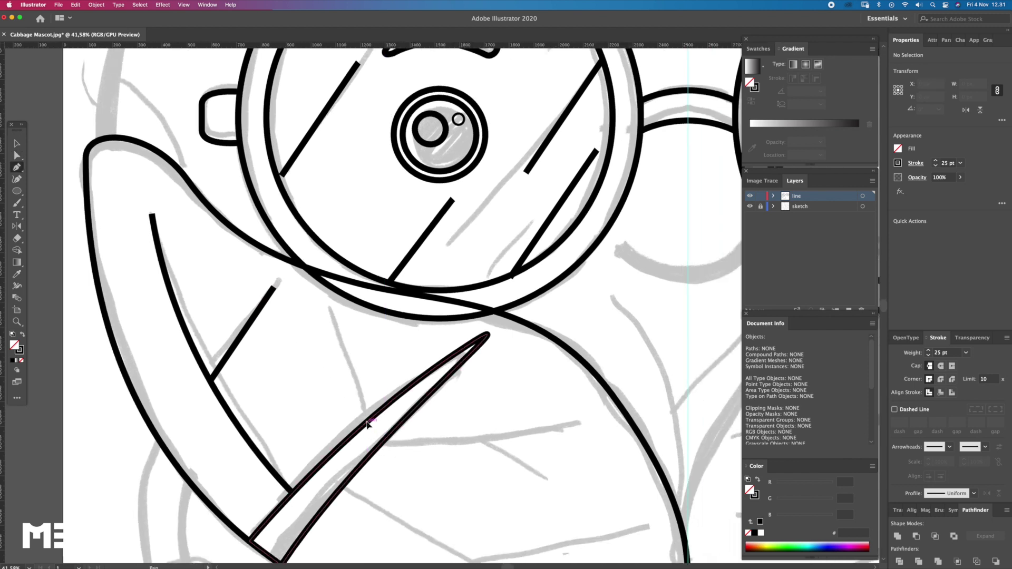
{"action": "left_click", "coordinate": [365, 420]}
{"action": "left_click", "coordinate": [338, 319]}
{"action": "key", "text": "super+shift+a"}
Step: Add a horizontal side vein, a branch beneath it, a lower curved vein, and one between
{"action": "mouse_move", "coordinate": [427, 409]}
{"action": "left_mouse_down"}
{"action": "mouse_move", "coordinate": [310, 343]}
{"action": "mouse_move", "coordinate": [300, 320]}
{"action": "left_mouse_up"}
{"action": "scroll", "coordinate": [313, 353], "scroll_direction": "down", "scroll_amount": 2}
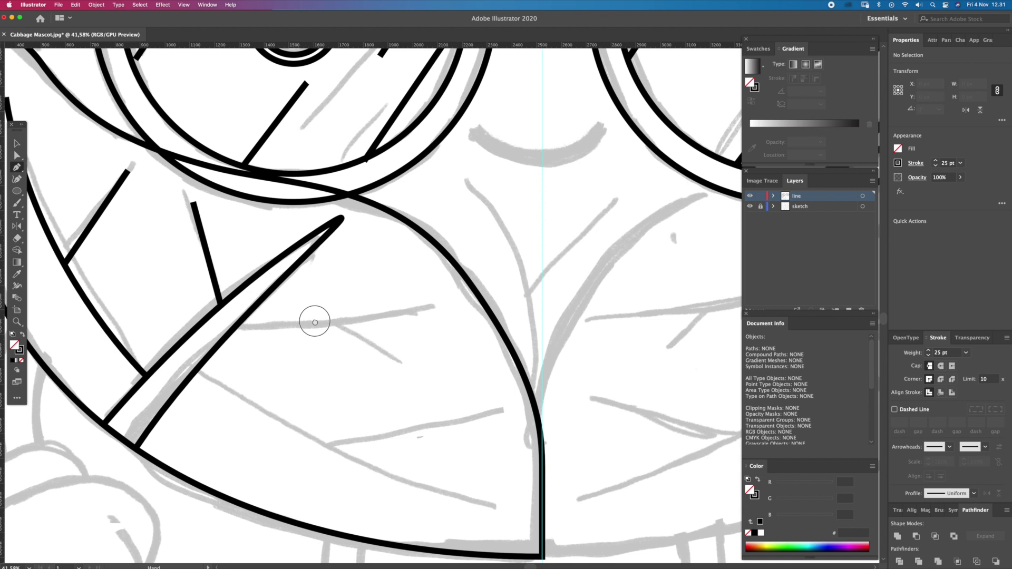
{"action": "left_click", "coordinate": [231, 297]}
{"action": "left_click_drag", "start_coordinate": [437, 276], "coordinate": [538, 244]}
{"action": "left_click", "coordinate": [378, 344], "text": "super"}
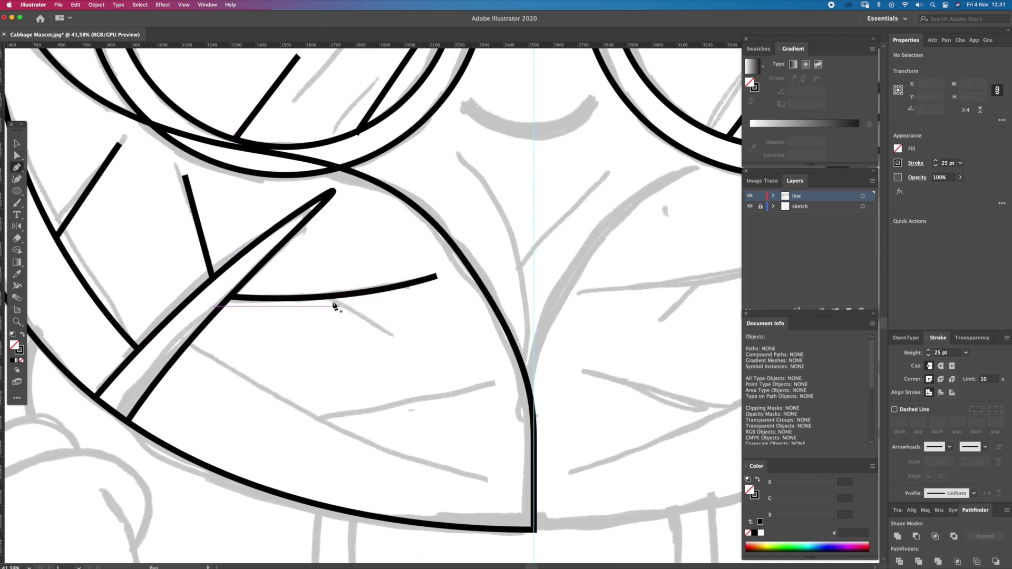
{"action": "left_click", "coordinate": [331, 298]}
{"action": "left_click", "coordinate": [403, 343]}
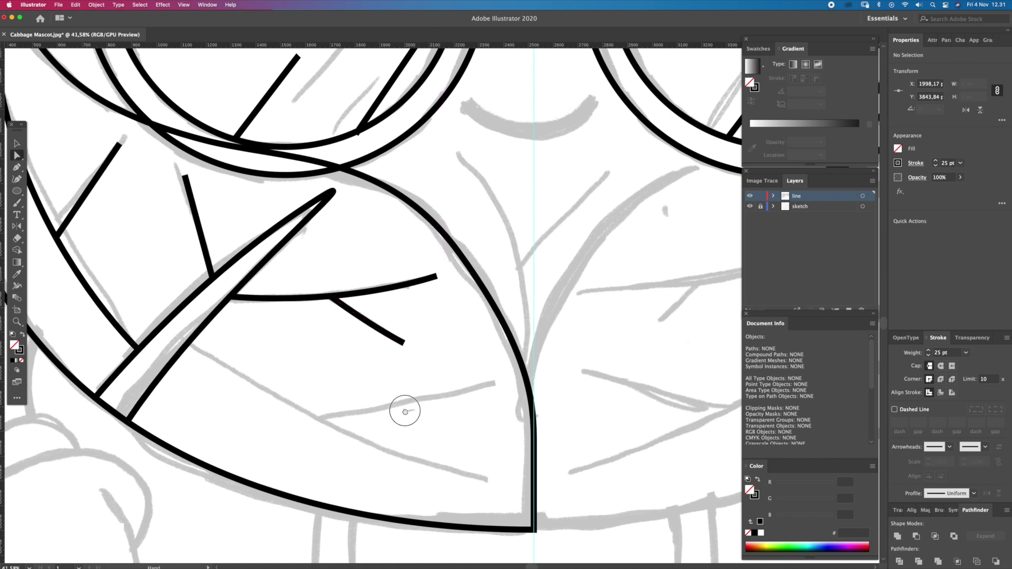
{"action": "left_click_drag", "start_coordinate": [404, 412], "coordinate": [370, 351]}
{"action": "left_click", "coordinate": [152, 285]}
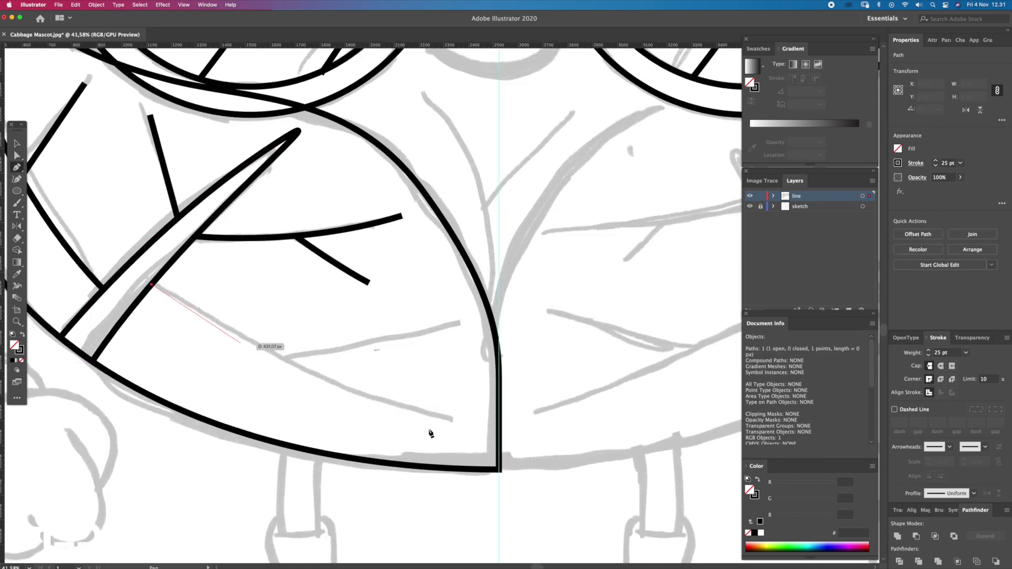
{"action": "left_click_drag", "start_coordinate": [452, 418], "coordinate": [587, 438]}
{"action": "left_click", "coordinate": [351, 368], "text": "super"}
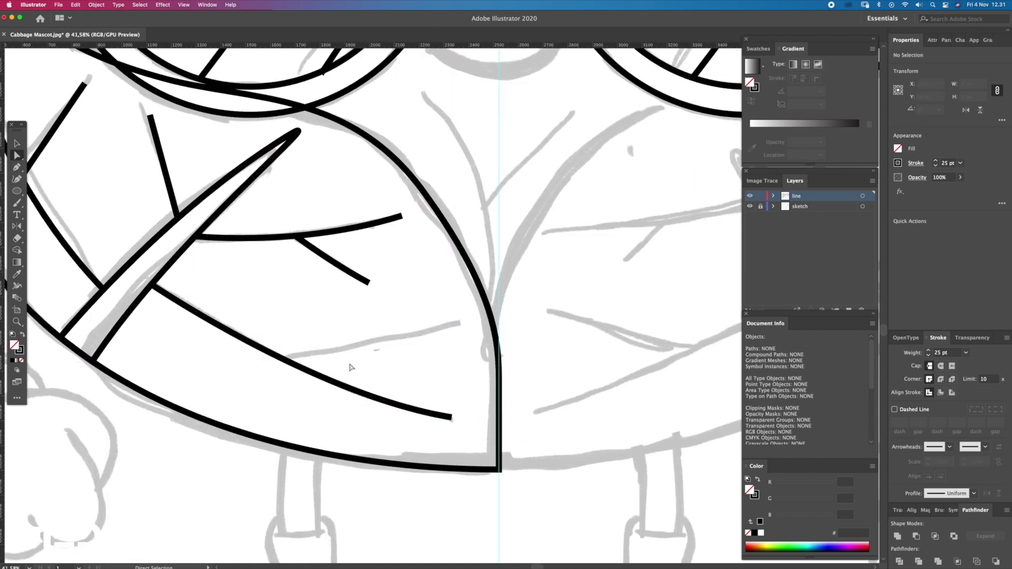
{"action": "left_click", "coordinate": [288, 361]}
{"action": "left_click", "coordinate": [446, 317]}
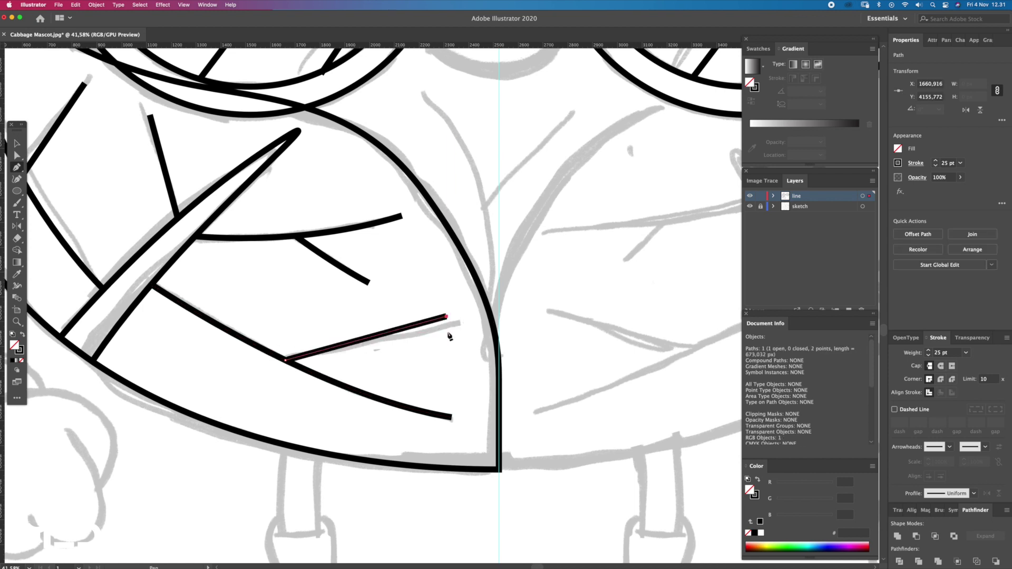
{"action": "left_click", "coordinate": [434, 338], "text": "super"}
Step: Move the lower and upper veins' left endpoints onto the central stem
{"action": "scroll", "coordinate": [433, 338], "scroll_direction": "down", "scroll_amount": 5}
{"action": "scroll", "coordinate": [447, 409], "scroll_direction": "up", "scroll_amount": 5}
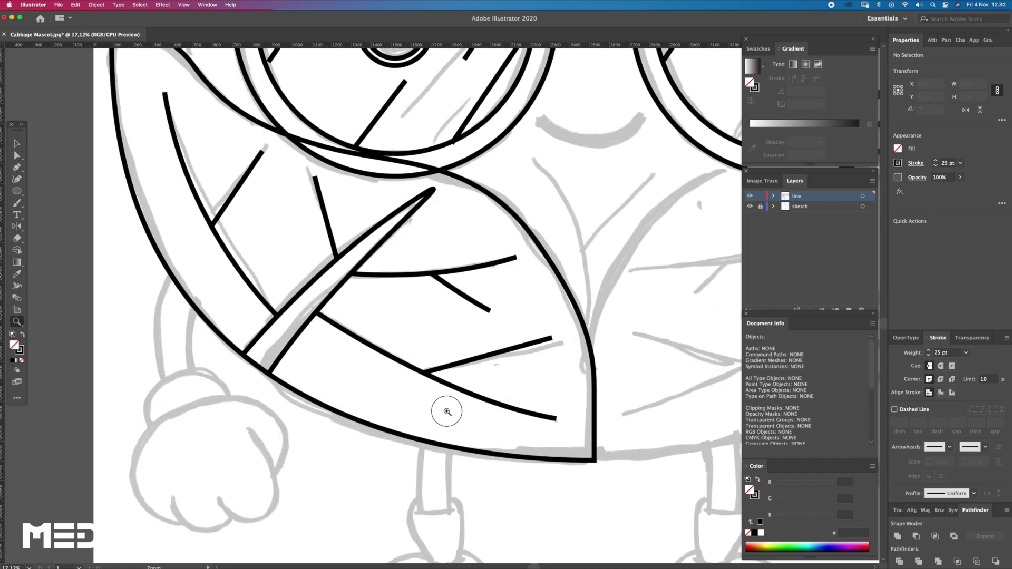
{"action": "left_click", "coordinate": [361, 343]}
{"action": "left_click_drag", "start_coordinate": [314, 314], "coordinate": [294, 333]}
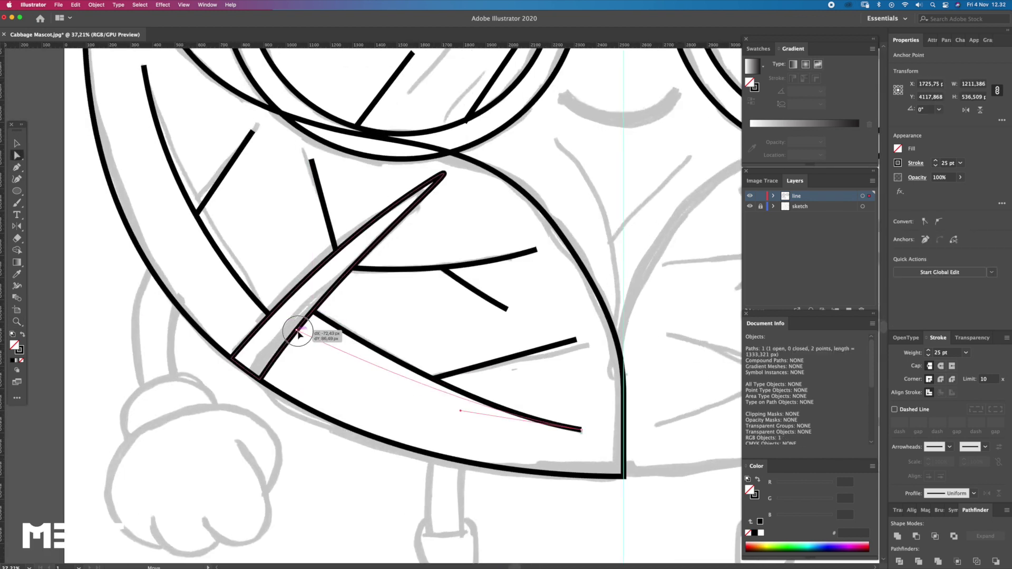
{"action": "left_click_drag", "start_coordinate": [433, 380], "coordinate": [417, 384]}
{"action": "scroll", "coordinate": [446, 330], "scroll_direction": "down", "scroll_amount": 3}
{"action": "mouse_move", "coordinate": [368, 299]}
{"action": "left_mouse_down"}
{"action": "mouse_move", "coordinate": [334, 299]}
{"action": "mouse_move", "coordinate": [325, 371]}
{"action": "left_mouse_up"}
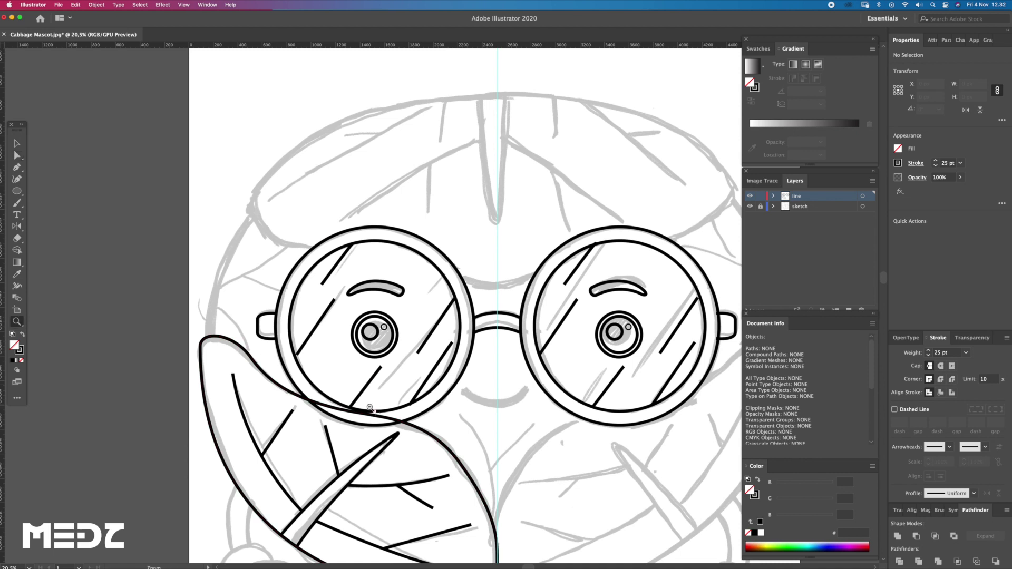
Step: Pen a curved path from the centre guide over the head's top-left and reshape its curve
{"action": "left_click_drag", "start_coordinate": [277, 283], "coordinate": [285, 335]}
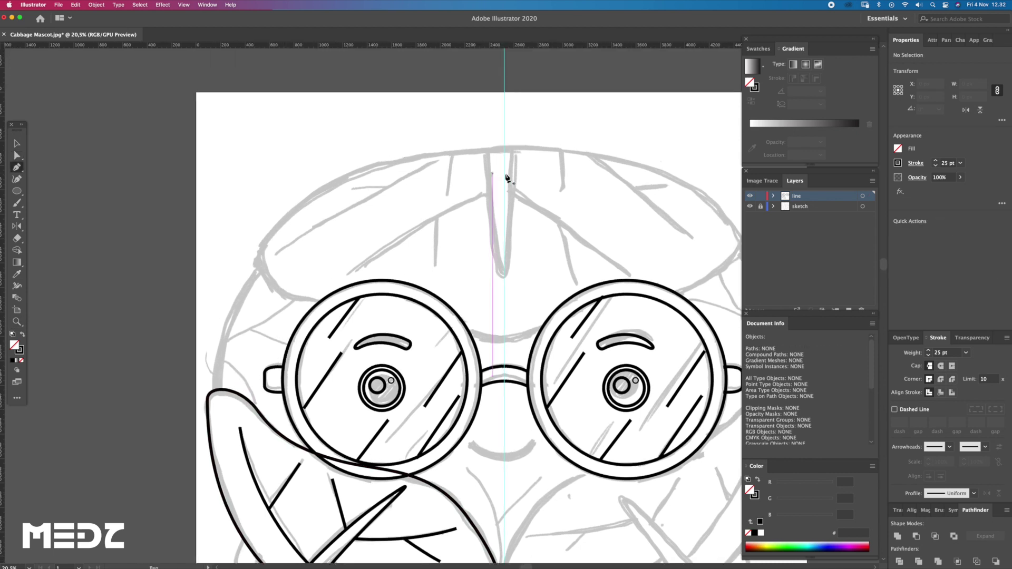
{"action": "left_click_drag", "start_coordinate": [468, 150], "coordinate": [465, 147]}
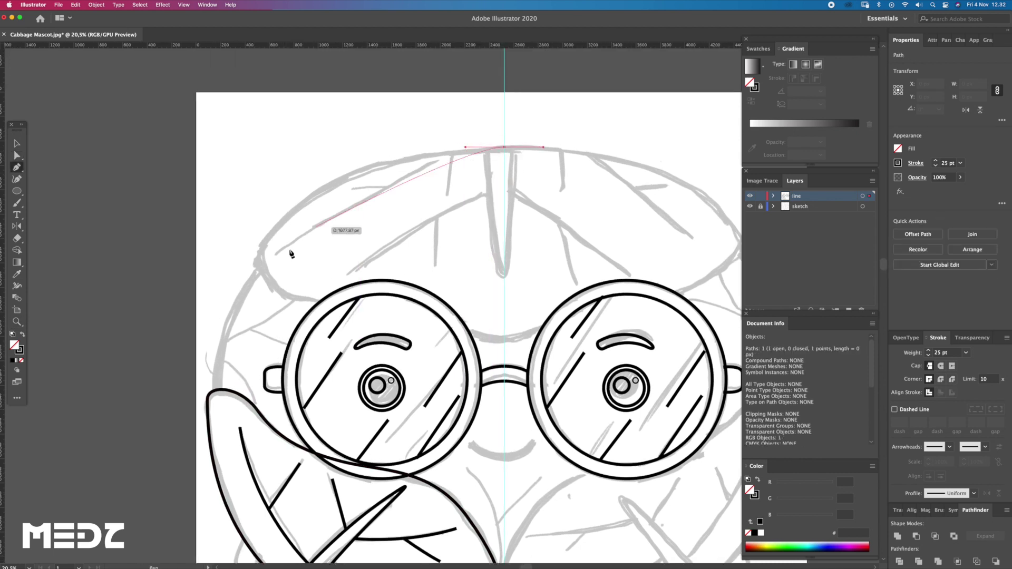
{"action": "left_click_drag", "start_coordinate": [255, 258], "coordinate": [194, 364]}
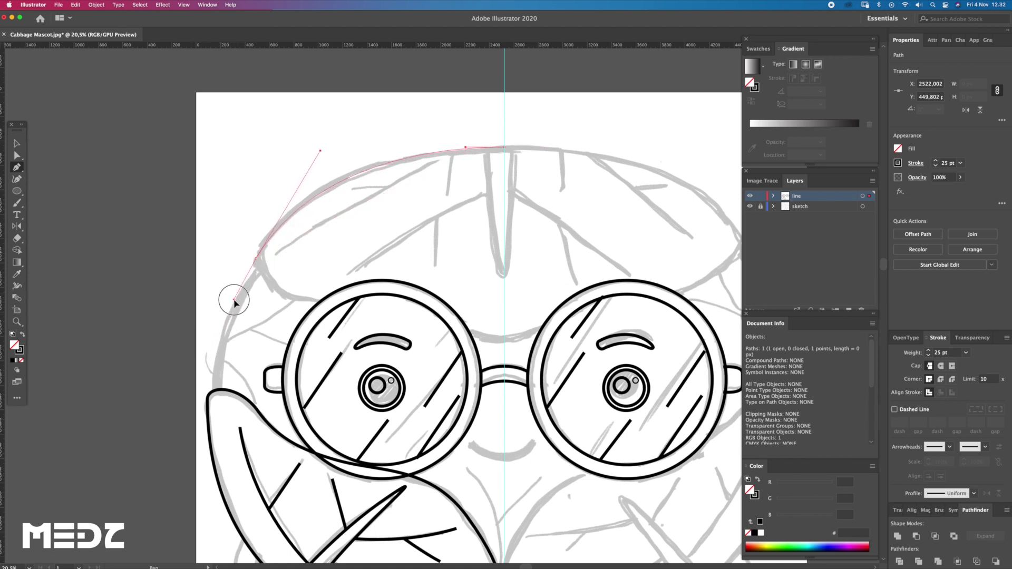
{"action": "left_click_drag", "start_coordinate": [328, 300], "coordinate": [360, 298]}
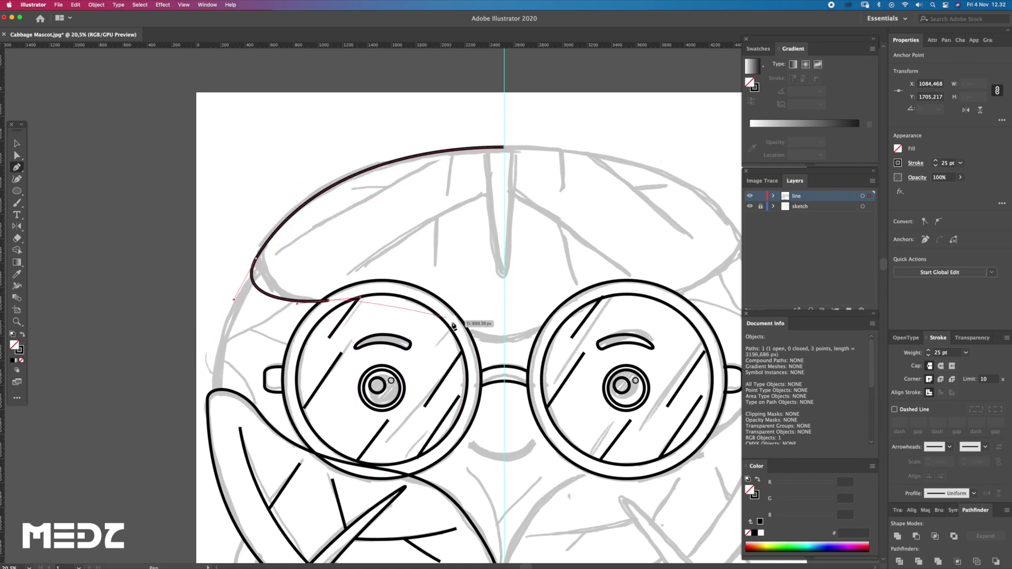
{"action": "left_click_drag", "start_coordinate": [505, 341], "coordinate": [558, 342]}
{"action": "left_click", "coordinate": [362, 300], "text": "ctrl"}
{"action": "left_click_drag", "start_coordinate": [366, 299], "coordinate": [445, 299]}
{"action": "left_click", "coordinate": [294, 283]}
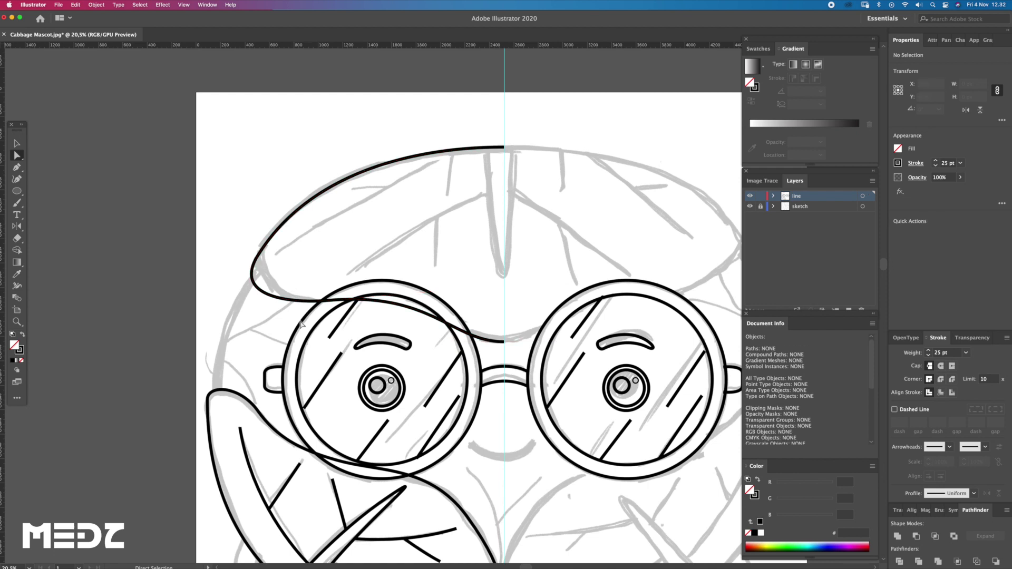
Step: Zoom in on the top of the head and start a new path at the outline's centre end
{"action": "key", "text": "z"}
{"action": "left_click", "coordinate": [310, 327], "text": "alt"}
{"action": "left_click", "coordinate": [427, 201]}
{"action": "left_click", "coordinate": [396, 280]}
{"action": "key", "text": "z"}
{"action": "left_click", "coordinate": [464, 226]}
{"action": "key", "text": "p"}
{"action": "left_click", "coordinate": [460, 163]}
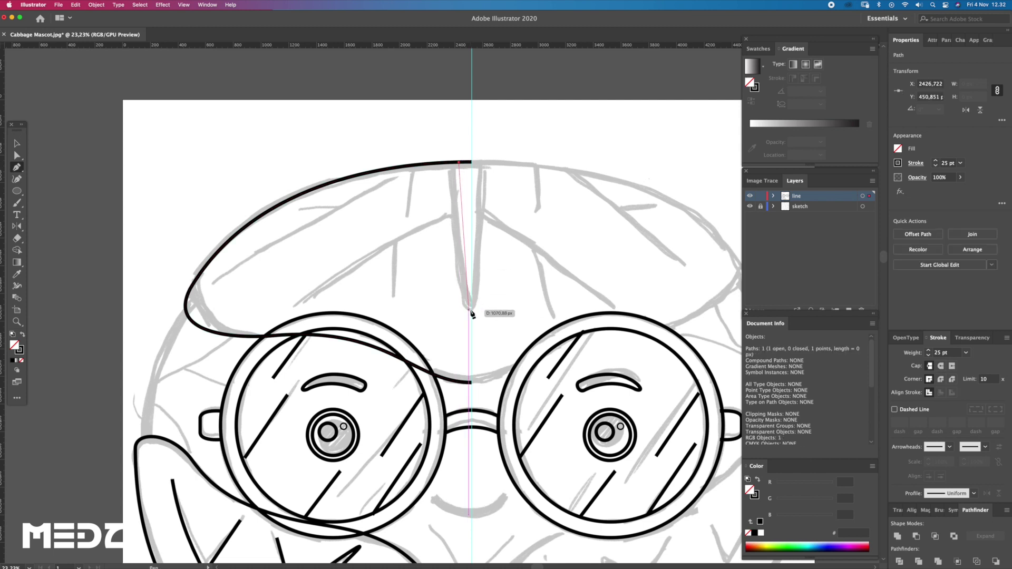
Step: Draw the vertical centre line down the cabbage head, then zoom in on the top leaf
{"action": "left_click_drag", "start_coordinate": [486, 333], "coordinate": [480, 333]}
{"action": "key", "text": "a"}
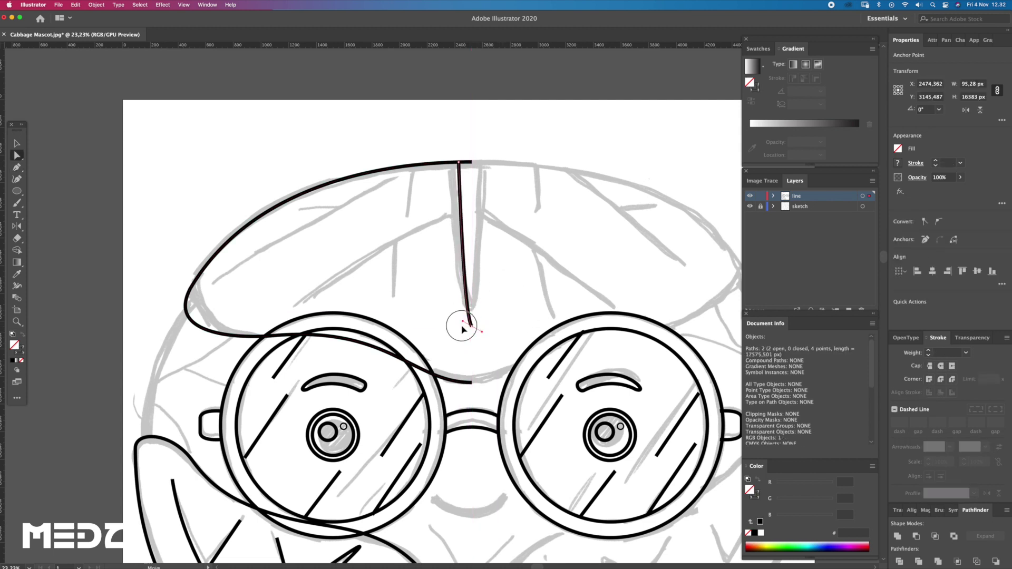
{"action": "left_click", "coordinate": [506, 301]}
{"action": "left_click_drag", "start_coordinate": [374, 287], "coordinate": [401, 289]}
{"action": "key", "text": "z"}
{"action": "left_click_drag", "start_coordinate": [452, 211], "coordinate": [513, 236]}
Step: Draw a diagonal vein curving left from the centre line, plus a short vein branching off it
{"action": "left_click", "coordinate": [495, 213]}
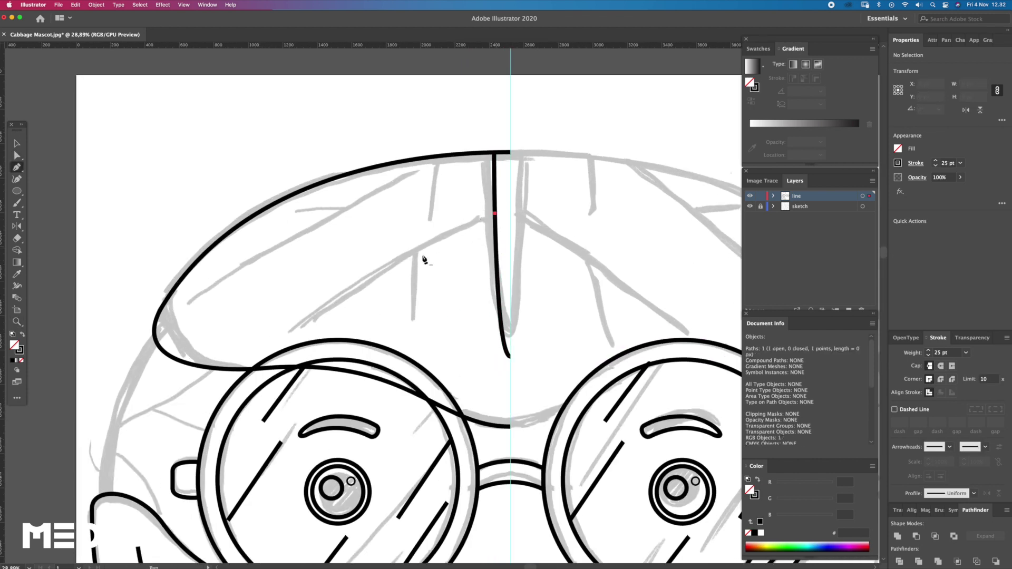
{"action": "left_click_drag", "start_coordinate": [285, 322], "coordinate": [225, 374]}
{"action": "left_click", "coordinate": [433, 289], "text": "super"}
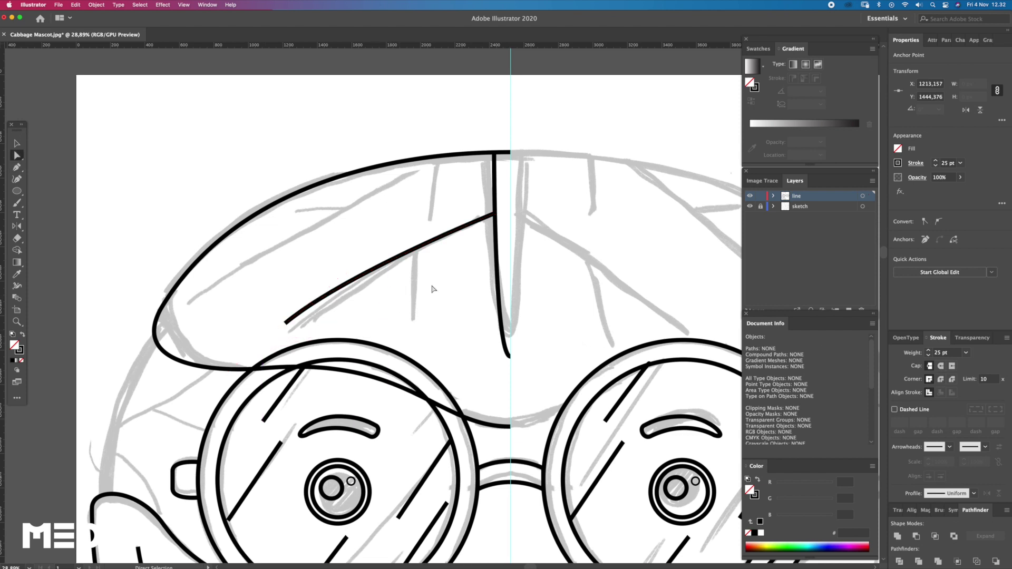
{"action": "left_click", "coordinate": [421, 246]}
{"action": "left_click", "coordinate": [411, 346]}
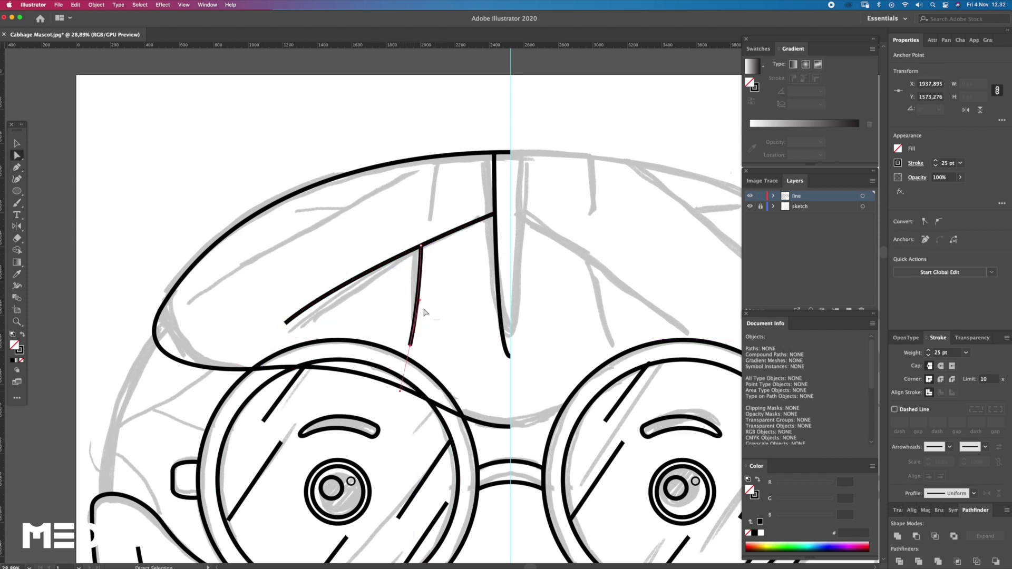
{"action": "left_click", "coordinate": [414, 271], "text": "super"}
Step: Draw a long curved vein from the top outline down toward the leaf's left edge
{"action": "scroll", "coordinate": [414, 272], "scroll_direction": "up", "scroll_amount": 2}
{"action": "scroll", "coordinate": [414, 272], "scroll_direction": "left", "scroll_amount": 1}
{"action": "left_click", "coordinate": [474, 194]}
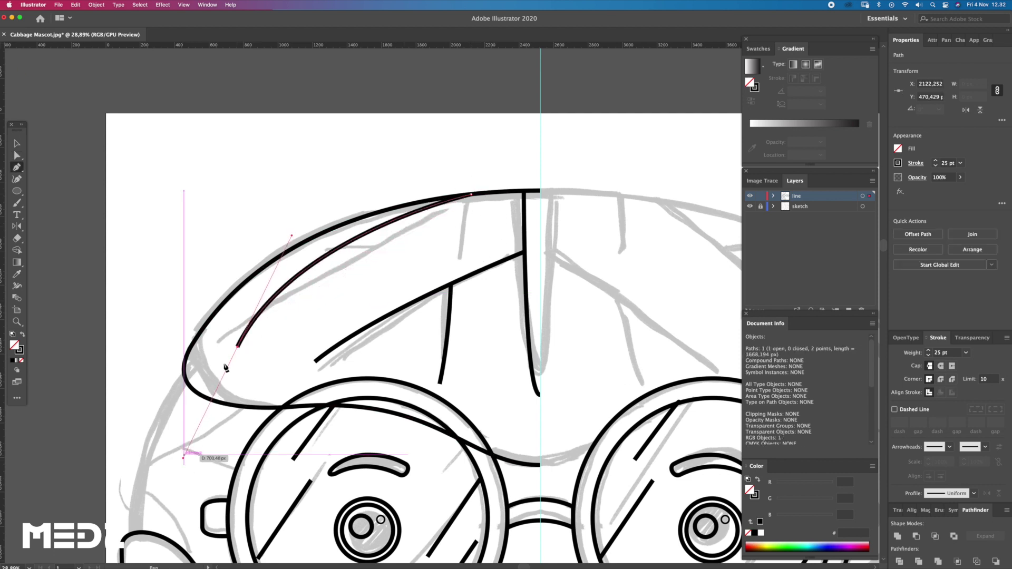
{"action": "scroll", "coordinate": [263, 327], "scroll_direction": "down", "scroll_amount": 2}
{"action": "scroll", "coordinate": [276, 310], "scroll_direction": "down", "scroll_amount": 1}
{"action": "left_click_drag", "start_coordinate": [244, 304], "coordinate": [179, 421]}
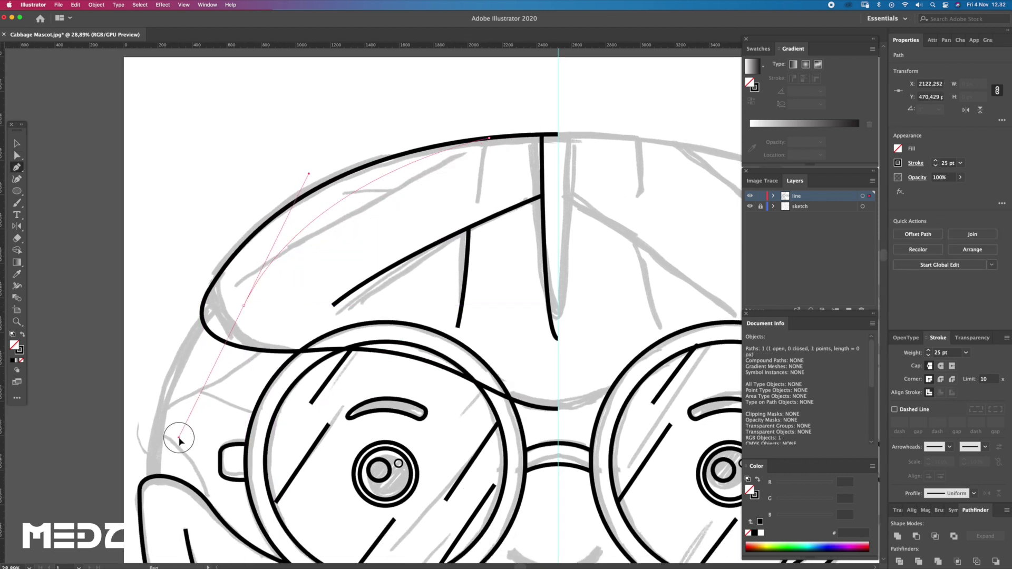
{"action": "left_click", "coordinate": [460, 210], "text": "ctrl"}
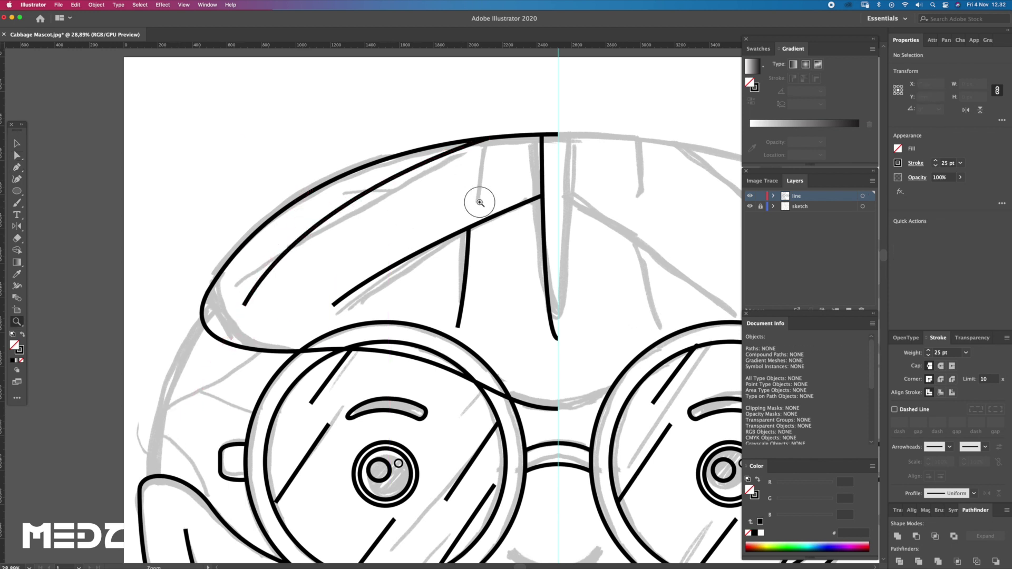
Step: Add a short vein under the top outline and a small branch off the curved vein
{"action": "scroll", "coordinate": [424, 180], "scroll_direction": "up", "scroll_amount": 1}
{"action": "left_click", "coordinate": [403, 174]}
{"action": "left_click", "coordinate": [374, 257]}
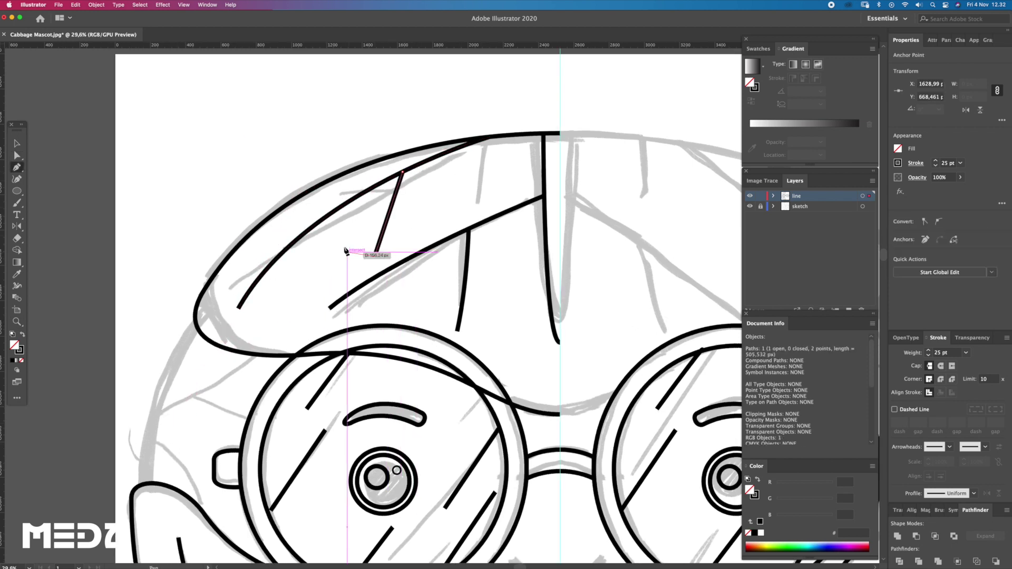
{"action": "left_click", "coordinate": [315, 235], "text": "ctrl"}
{"action": "left_click", "coordinate": [313, 227]}
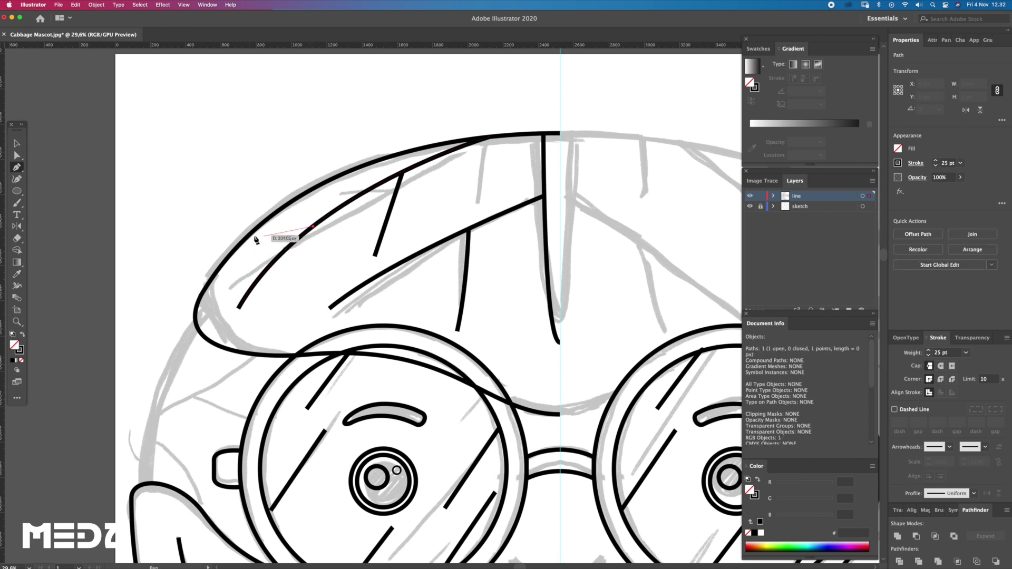
{"action": "left_click_drag", "start_coordinate": [241, 242], "coordinate": [217, 254]}
{"action": "left_click", "coordinate": [327, 206], "text": "ctrl"}
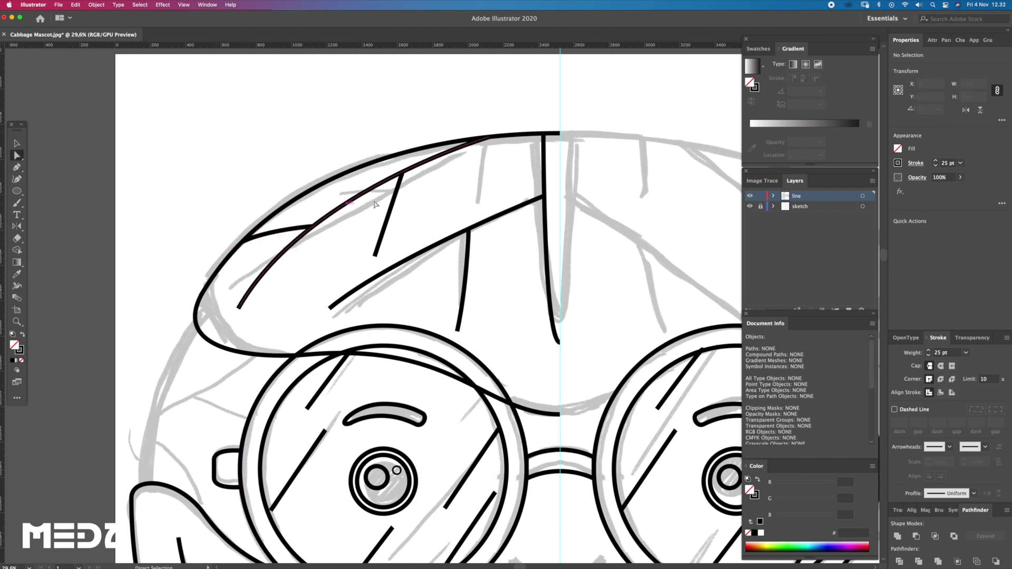
{"action": "key", "text": "z"}
{"action": "scroll", "coordinate": [554, 253], "scroll_direction": "down", "scroll_amount": 2}
{"action": "scroll", "coordinate": [555, 254], "scroll_direction": "up", "scroll_amount": 3}
{"action": "scroll", "coordinate": [555, 253], "scroll_direction": "up", "scroll_amount": 1}
Step: Draw a final two-point vein in the top leaf and recentre the view on the mascot
{"action": "key", "text": "p"}
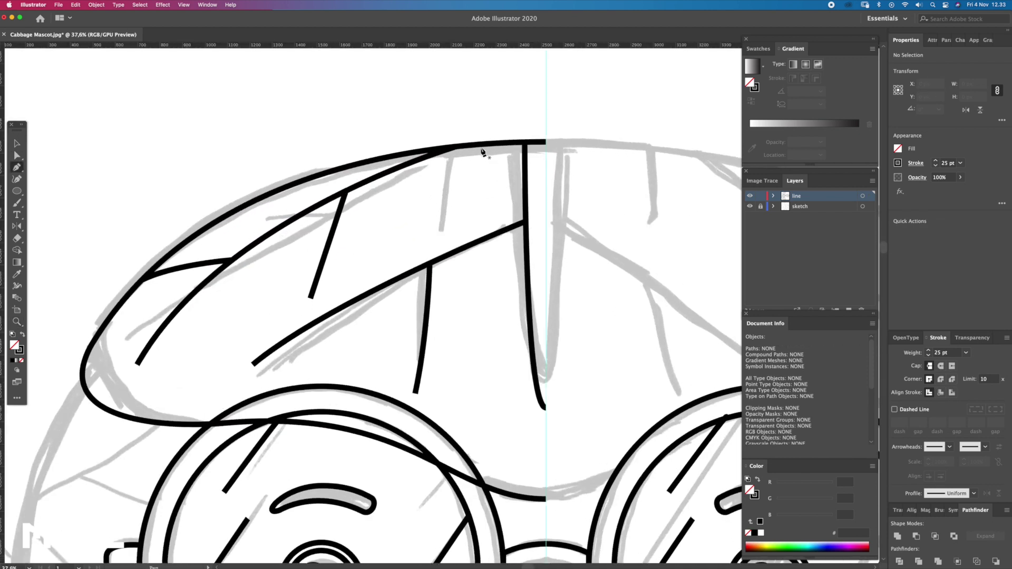
{"action": "left_click", "coordinate": [484, 144]}
{"action": "left_click", "coordinate": [437, 234]}
{"action": "left_click", "coordinate": [467, 225], "text": "ctrl"}
{"action": "key", "text": "z"}
{"action": "scroll", "coordinate": [463, 271], "scroll_direction": "down", "scroll_amount": 1}
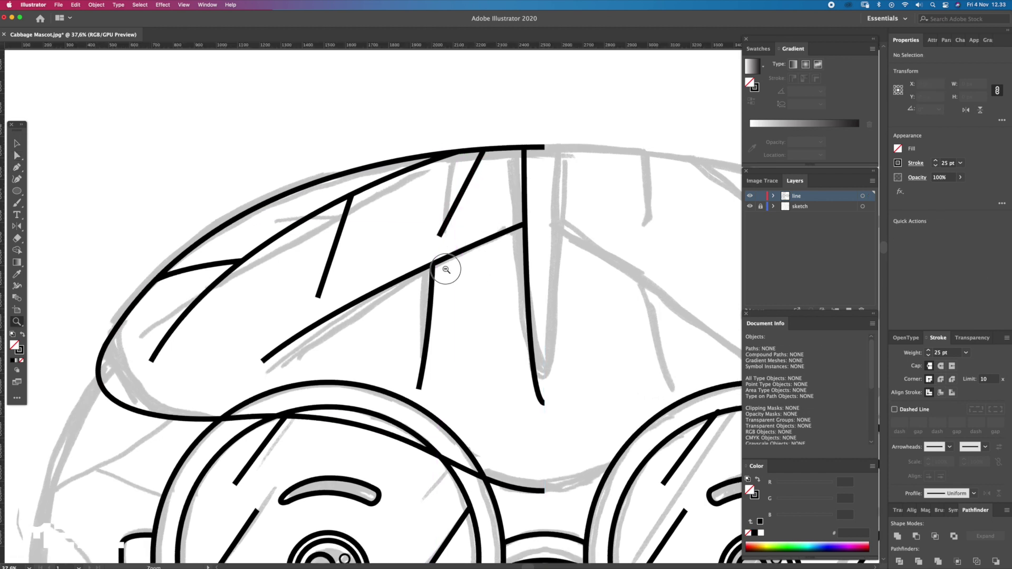
{"action": "scroll", "coordinate": [475, 263], "scroll_direction": "down", "scroll_amount": 3}
{"action": "scroll", "coordinate": [483, 260], "scroll_direction": "up", "scroll_amount": 2}
{"action": "scroll", "coordinate": [524, 323], "scroll_direction": "down", "scroll_amount": 2}
{"action": "scroll", "coordinate": [393, 407], "scroll_direction": "down", "scroll_amount": 3}
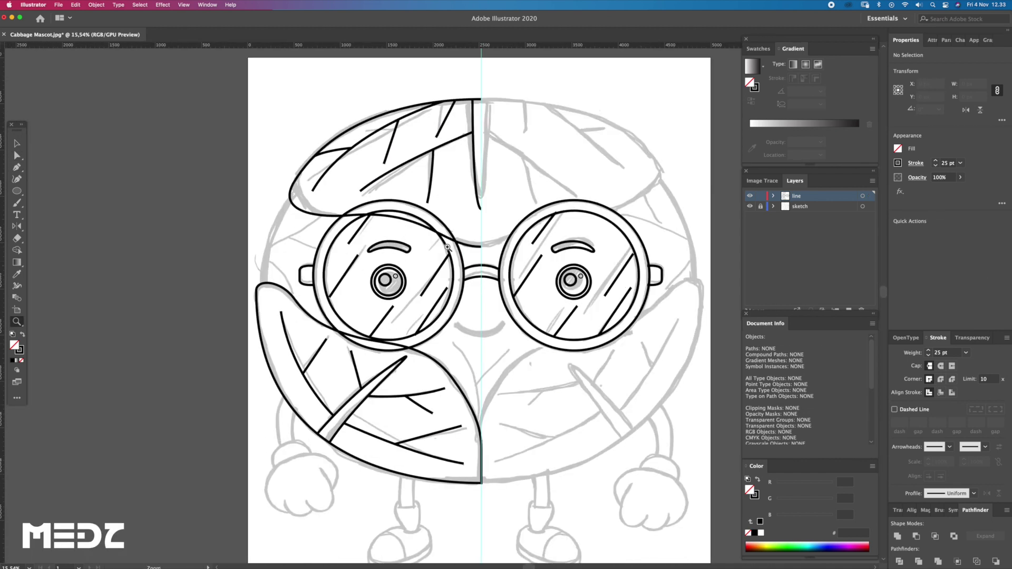
{"action": "left_click_drag", "start_coordinate": [475, 252], "coordinate": [464, 242]}
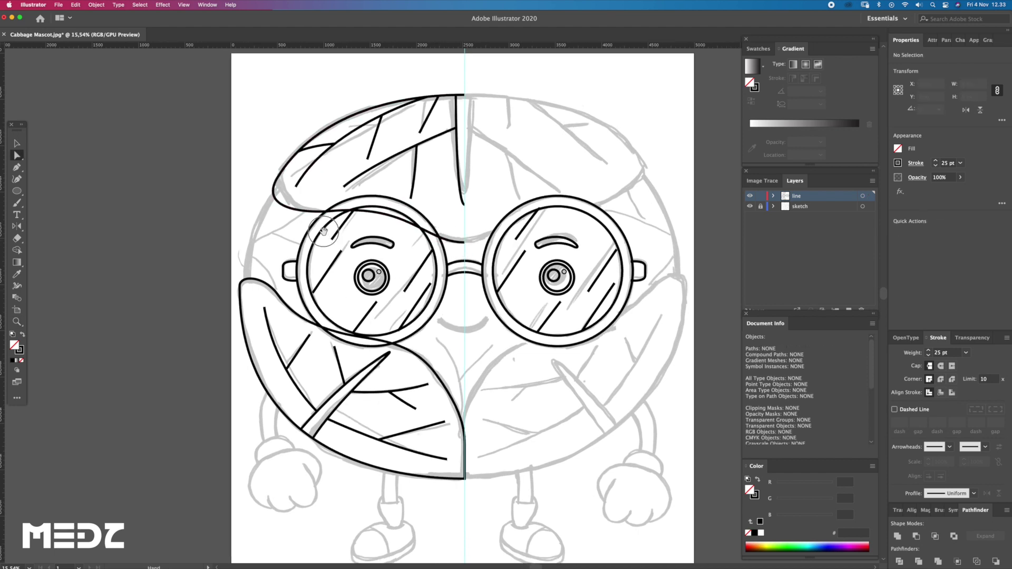
{"action": "scroll", "coordinate": [425, 304], "scroll_direction": "up", "scroll_amount": 3}
{"action": "scroll", "coordinate": [426, 303], "scroll_direction": "down", "scroll_amount": 4}
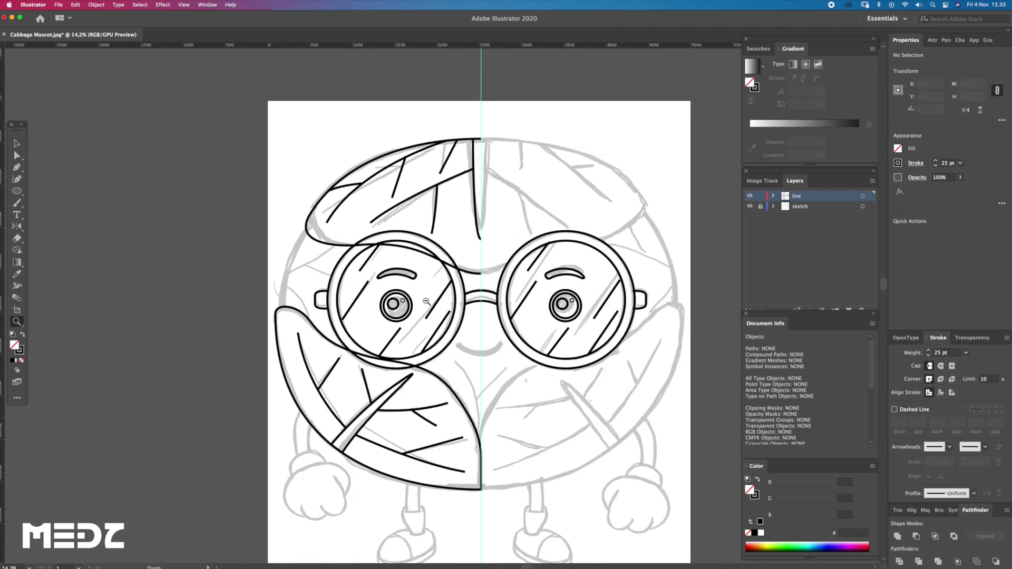
{"action": "scroll", "coordinate": [425, 303], "scroll_direction": "down", "scroll_amount": 1}
Step: Select the glasses paths and their nose-bridge path for inspection with Direct Selection
{"action": "key", "text": "v"}
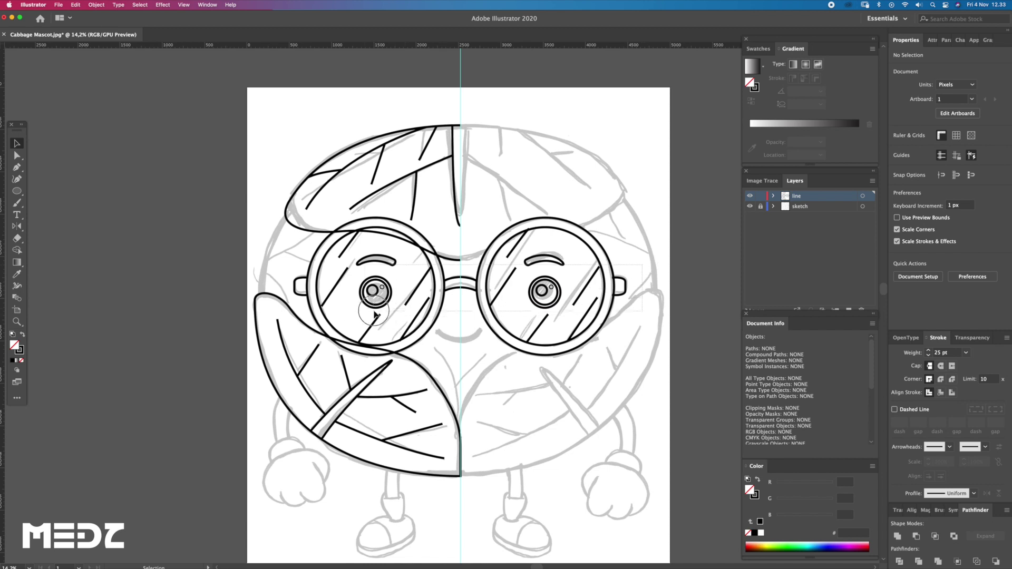
{"action": "left_click_drag", "start_coordinate": [380, 315], "coordinate": [403, 300]}
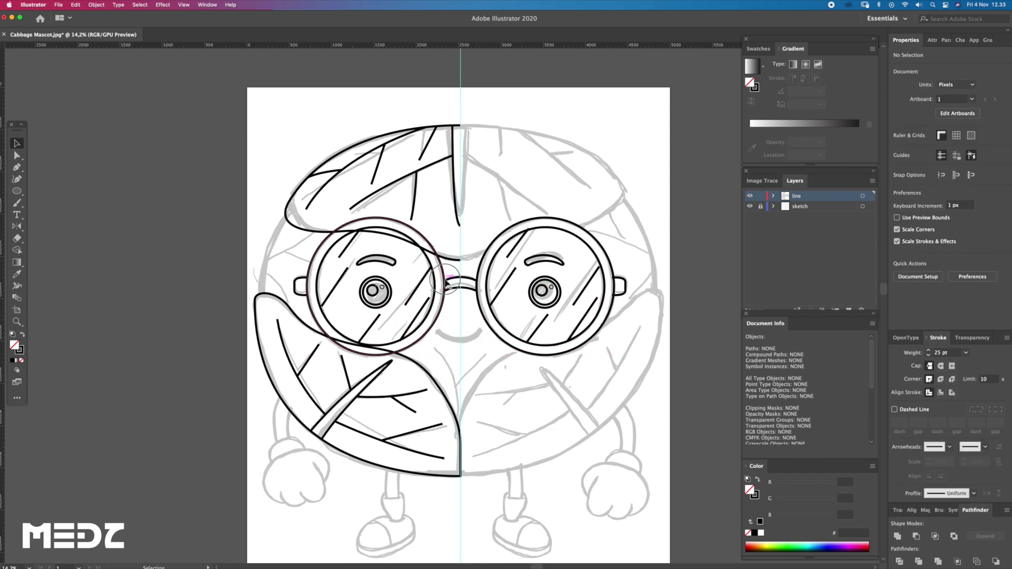
{"action": "left_click", "coordinate": [469, 287]}
{"action": "key", "text": "a"}
{"action": "scroll", "coordinate": [471, 304], "scroll_direction": "up", "scroll_amount": 5}
{"action": "scroll", "coordinate": [470, 305], "scroll_direction": "up", "scroll_amount": 3}
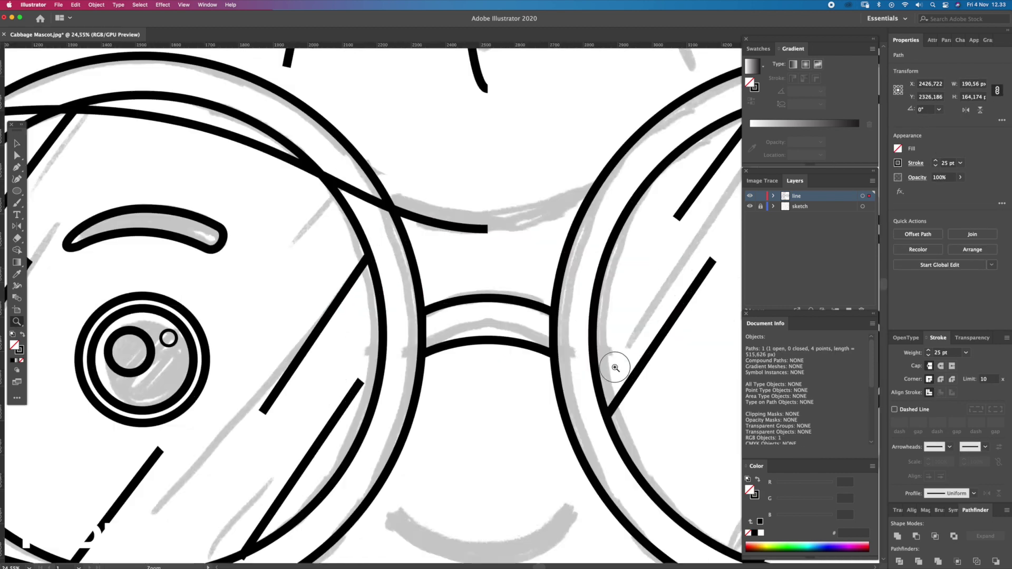
{"action": "left_click", "coordinate": [509, 266]}
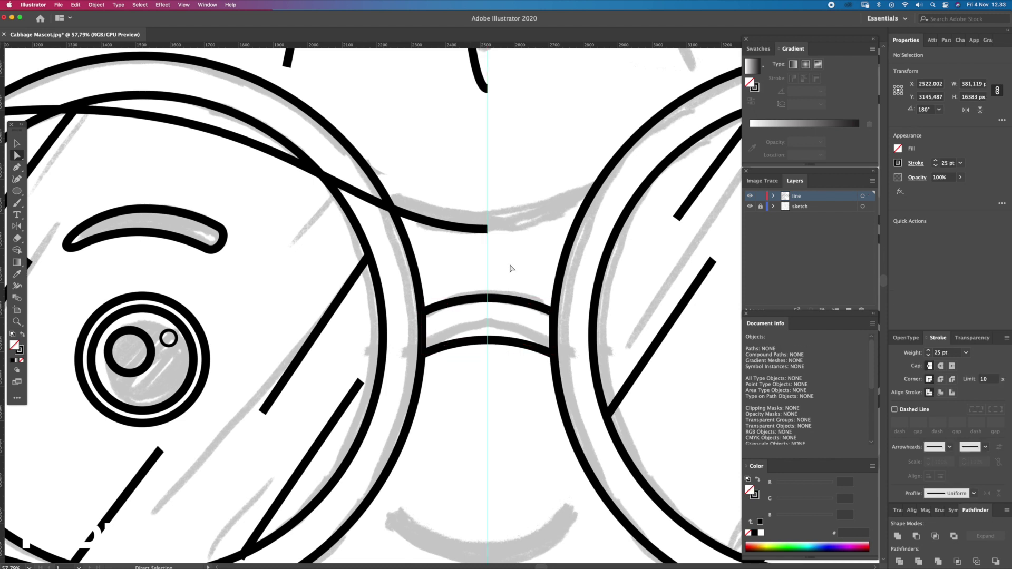
Step: Marquee-select both nose-bridge paths to check their symmetry, then deselect them
{"action": "right_click", "coordinate": [511, 264]}
{"action": "left_click", "coordinate": [537, 339]}
{"action": "left_click_drag", "start_coordinate": [467, 292], "coordinate": [517, 345]}
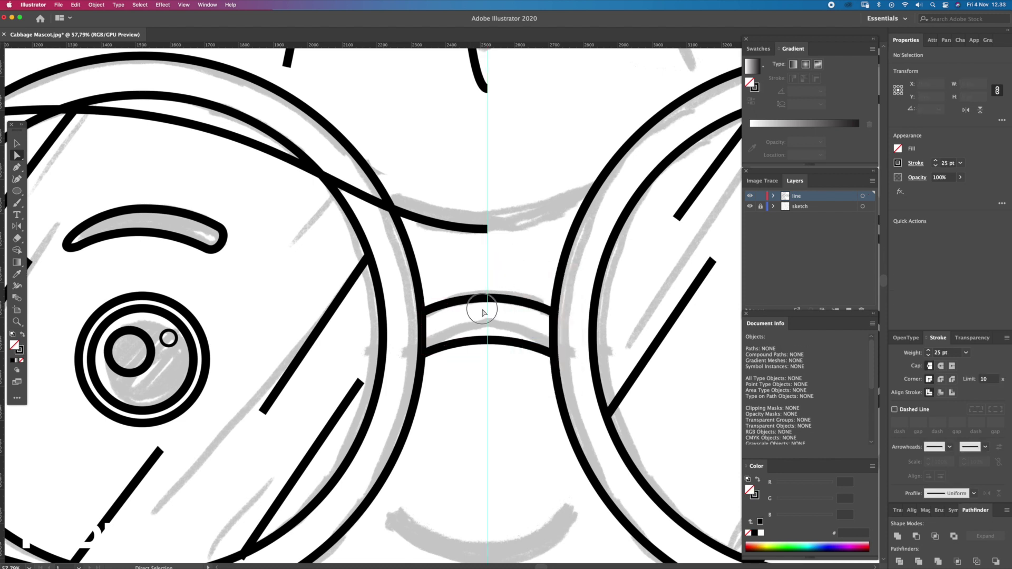
{"action": "left_click", "coordinate": [504, 371]}
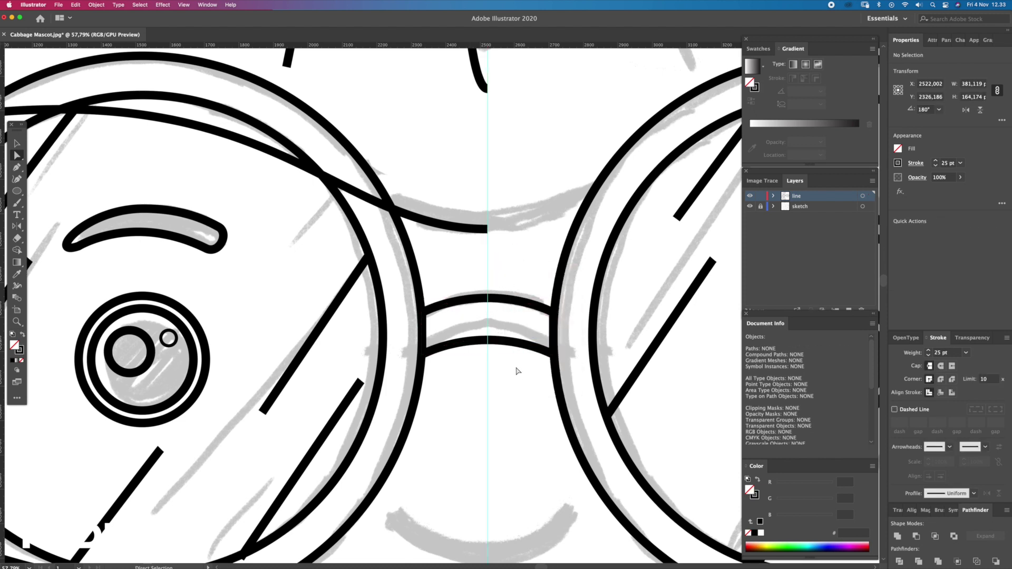
{"action": "scroll", "coordinate": [515, 368], "scroll_direction": "down", "scroll_amount": 5}
{"action": "scroll", "coordinate": [385, 354], "scroll_direction": "down", "scroll_amount": 2}
{"action": "scroll", "coordinate": [385, 355], "scroll_direction": "down", "scroll_amount": 5}
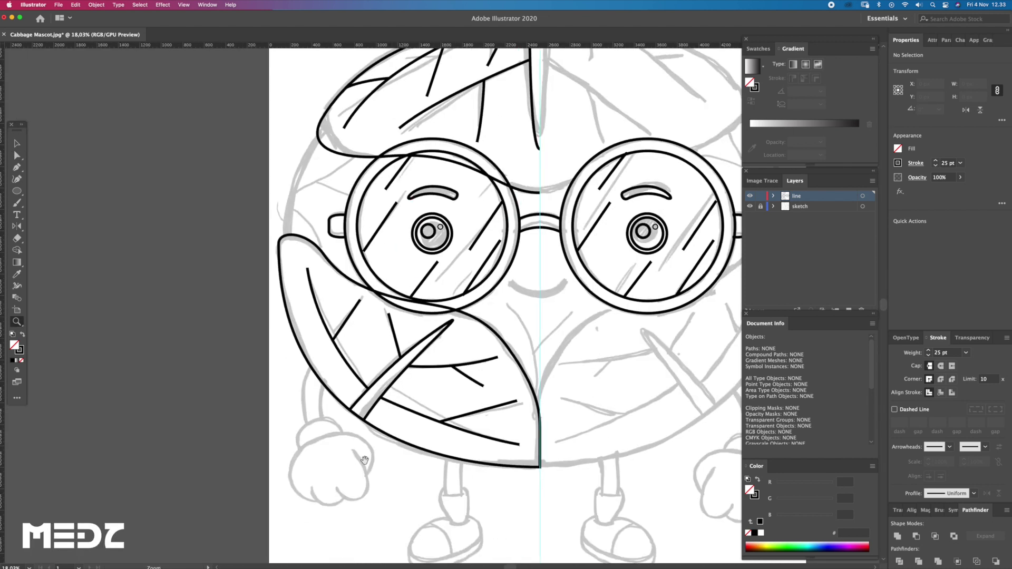
{"action": "scroll", "coordinate": [452, 439], "scroll_direction": "up", "scroll_amount": 3}
{"action": "scroll", "coordinate": [369, 243], "scroll_direction": "up", "scroll_amount": 1}
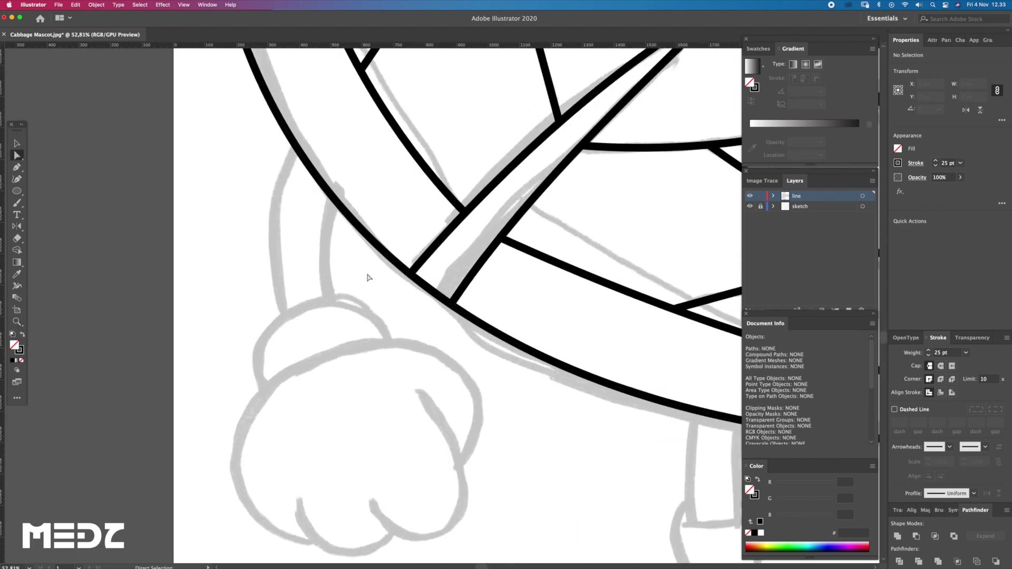
Step: Trace the outer and inner left arm lines from the body down to the wrist
{"action": "key", "text": "p"}
{"action": "left_click", "coordinate": [297, 146]}
{"action": "left_click_drag", "start_coordinate": [280, 319], "coordinate": [313, 439]}
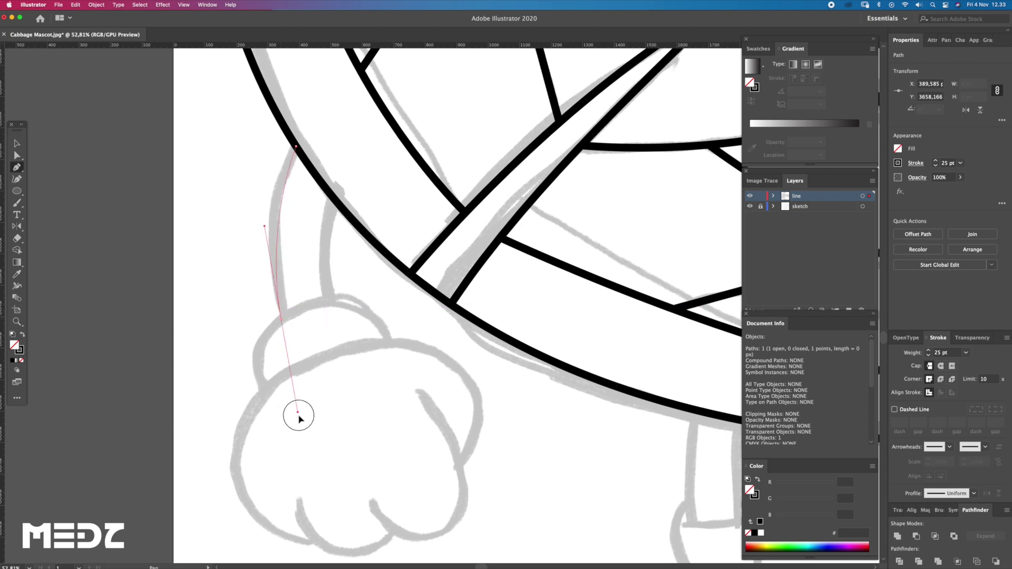
{"action": "left_click", "coordinate": [317, 276], "text": "super"}
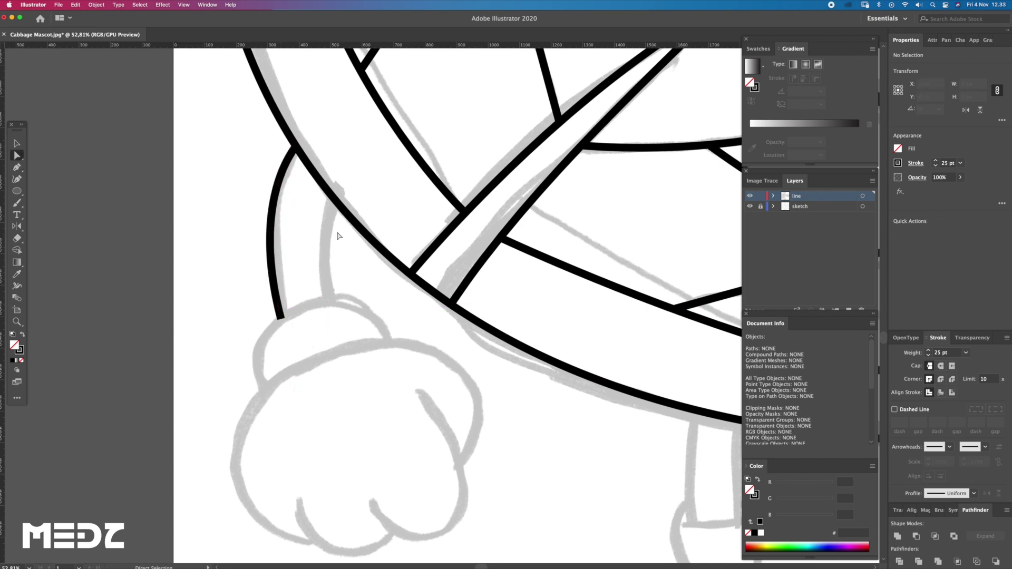
{"action": "left_click_drag", "start_coordinate": [335, 200], "coordinate": [329, 304]}
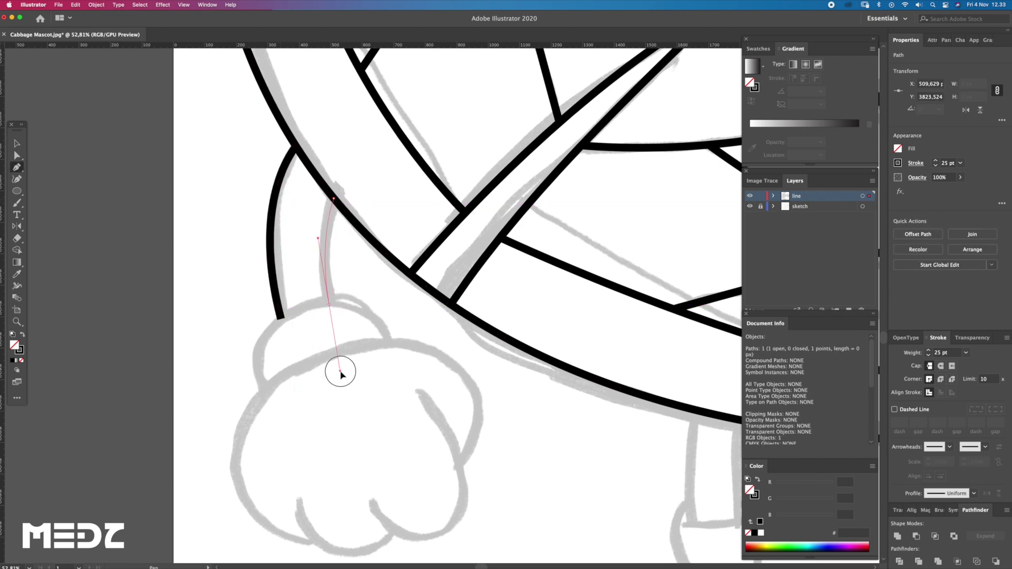
{"action": "left_click_drag", "start_coordinate": [345, 376], "coordinate": [344, 374]}
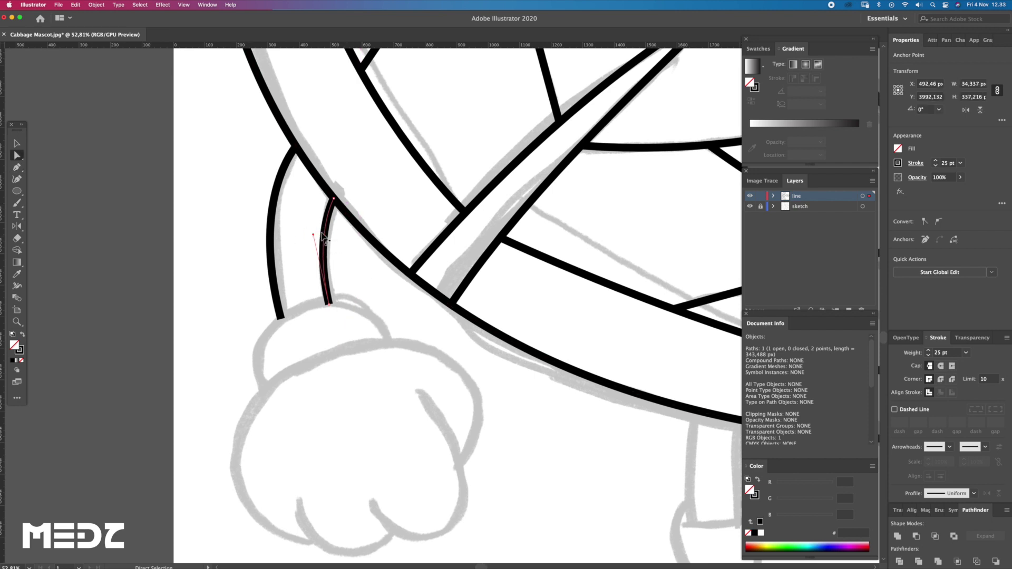
{"action": "scroll", "coordinate": [327, 254], "scroll_direction": "down", "scroll_amount": 3}
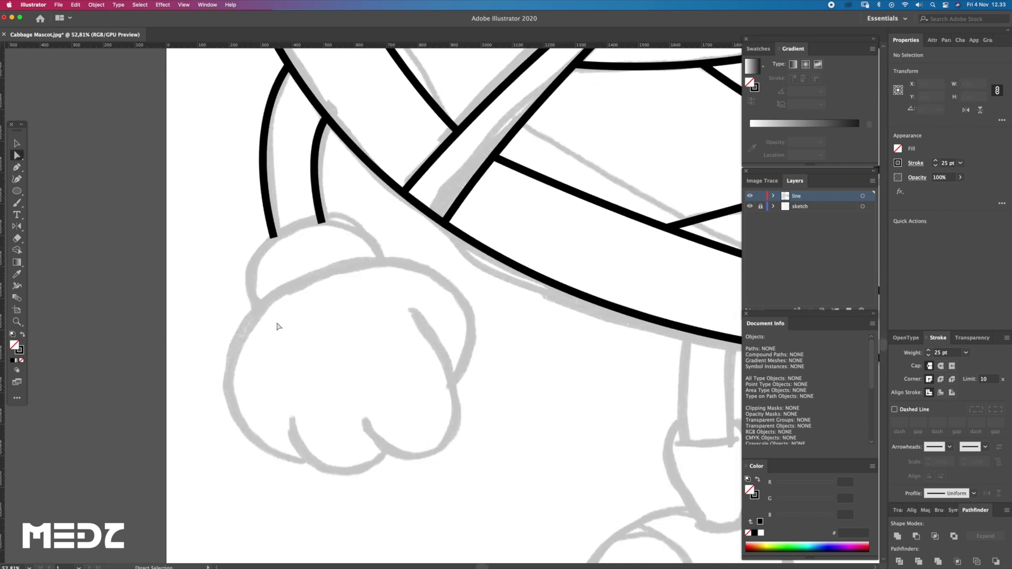
Step: Draw the curved cuff arc across the top of the wrist
{"action": "key", "text": "p"}
{"action": "left_click", "coordinate": [258, 312]}
{"action": "mouse_move", "coordinate": [298, 226]}
{"action": "left_mouse_down"}
{"action": "mouse_move", "coordinate": [361, 204]}
{"action": "mouse_move", "coordinate": [372, 211]}
{"action": "left_mouse_up"}
{"action": "left_click", "coordinate": [384, 253]}
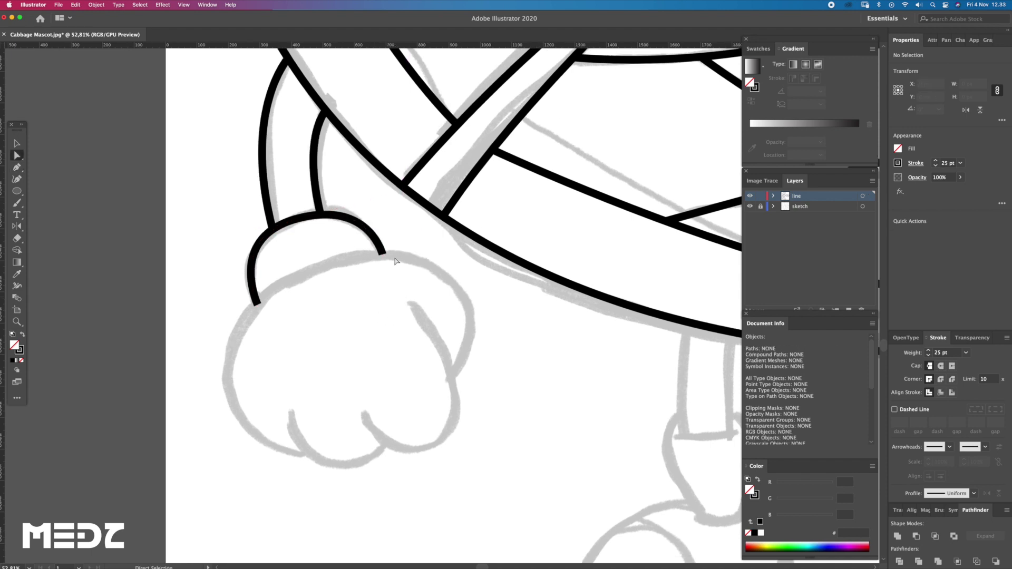
{"action": "left_click", "coordinate": [384, 257]}
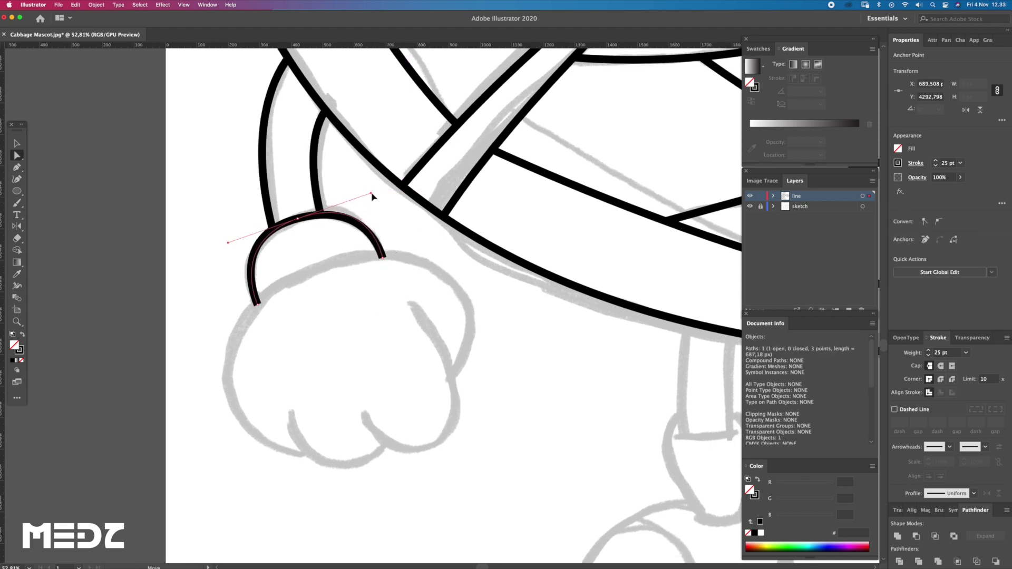
{"action": "left_click", "coordinate": [362, 289]}
{"action": "left_click_drag", "start_coordinate": [351, 343], "coordinate": [327, 270]}
Step: Trace the rounded fist outline up the left side, over the top and down the right
{"action": "left_click", "coordinate": [282, 384]}
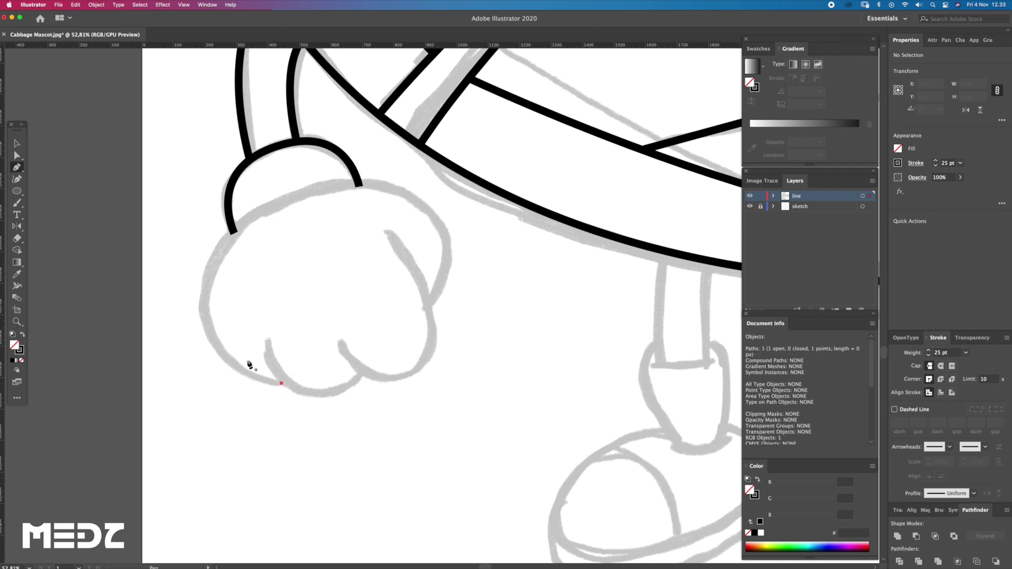
{"action": "left_click_drag", "start_coordinate": [296, 198], "coordinate": [368, 174]}
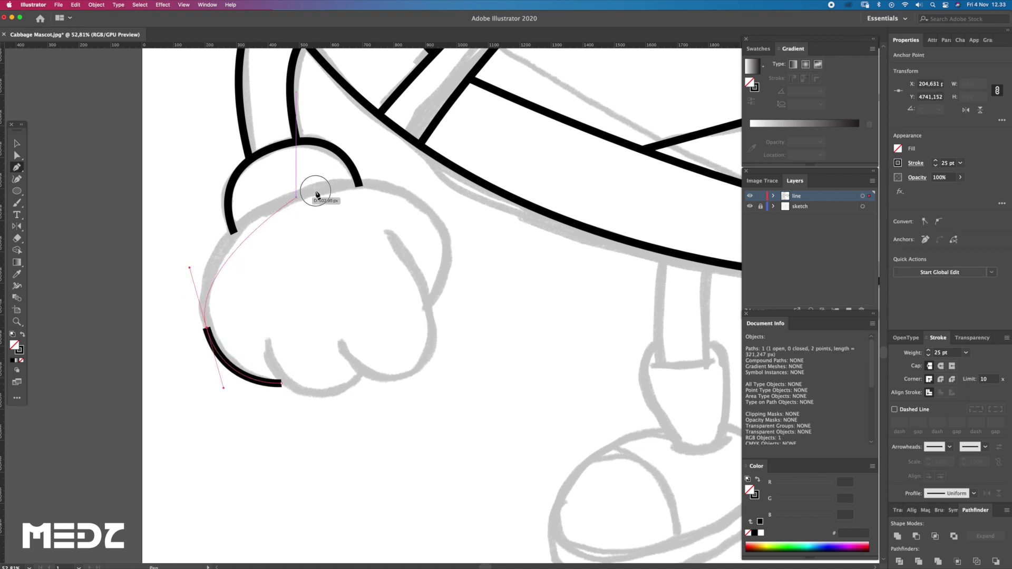
{"action": "left_click_drag", "start_coordinate": [445, 238], "coordinate": [456, 270]}
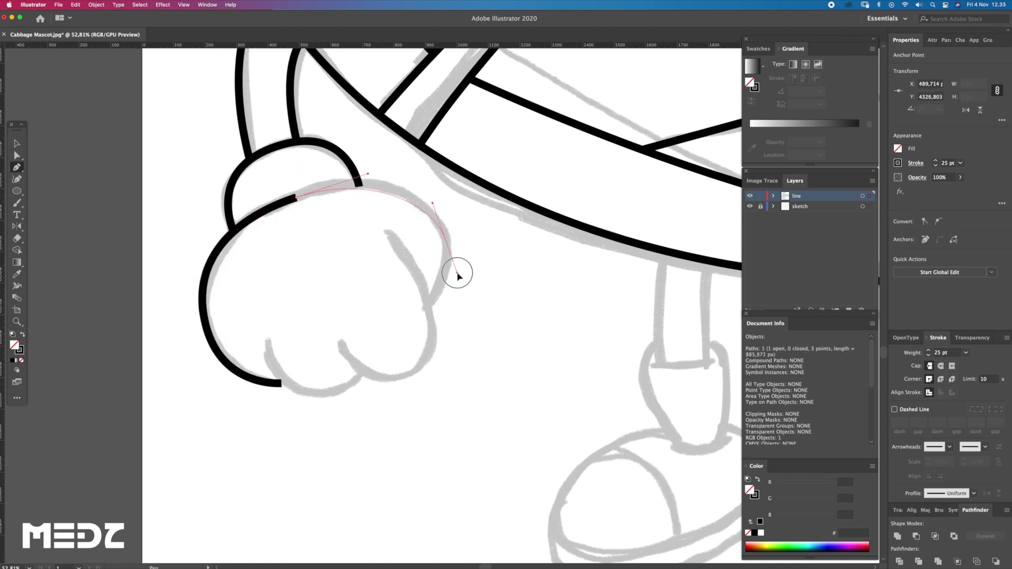
{"action": "left_click_drag", "start_coordinate": [432, 312], "coordinate": [443, 317]}
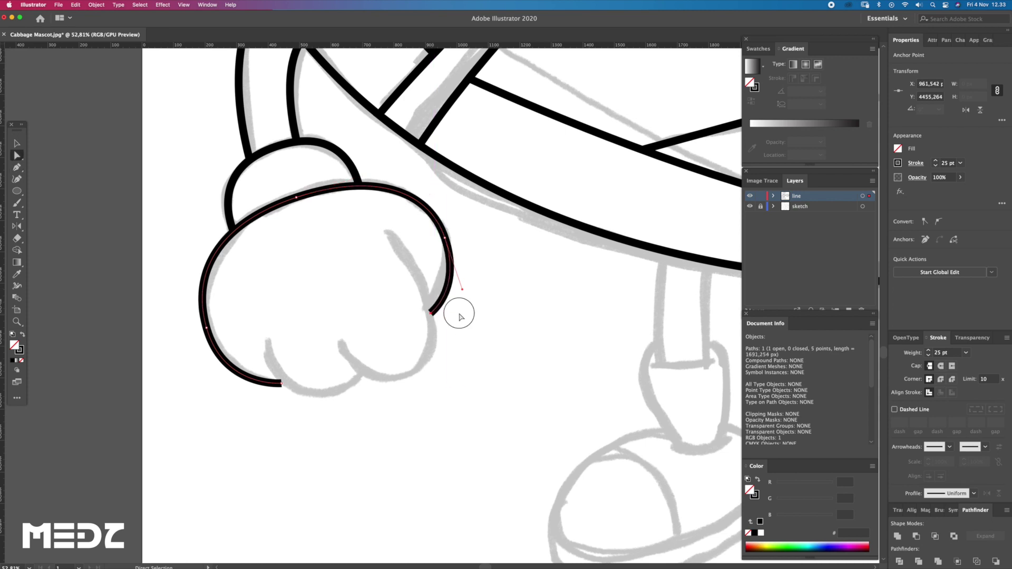
{"action": "left_click", "coordinate": [442, 304], "text": "super"}
Step: Add the finger crease and knuckle curves along the bottom of the fist
{"action": "left_click", "coordinate": [383, 239]}
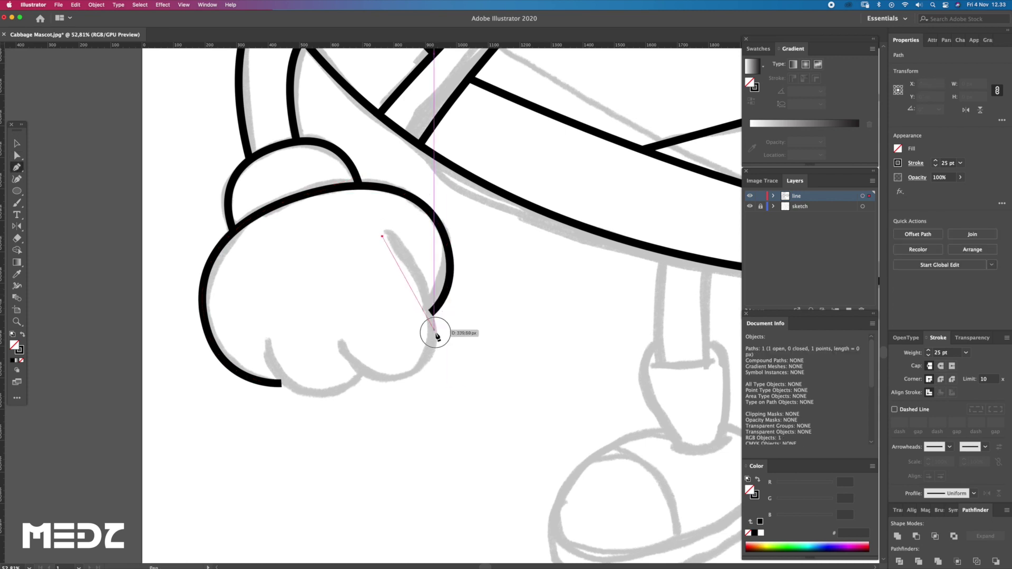
{"action": "mouse_move", "coordinate": [434, 331]}
{"action": "left_mouse_down"}
{"action": "mouse_move", "coordinate": [363, 356]}
{"action": "mouse_move", "coordinate": [306, 290]}
{"action": "left_mouse_up"}
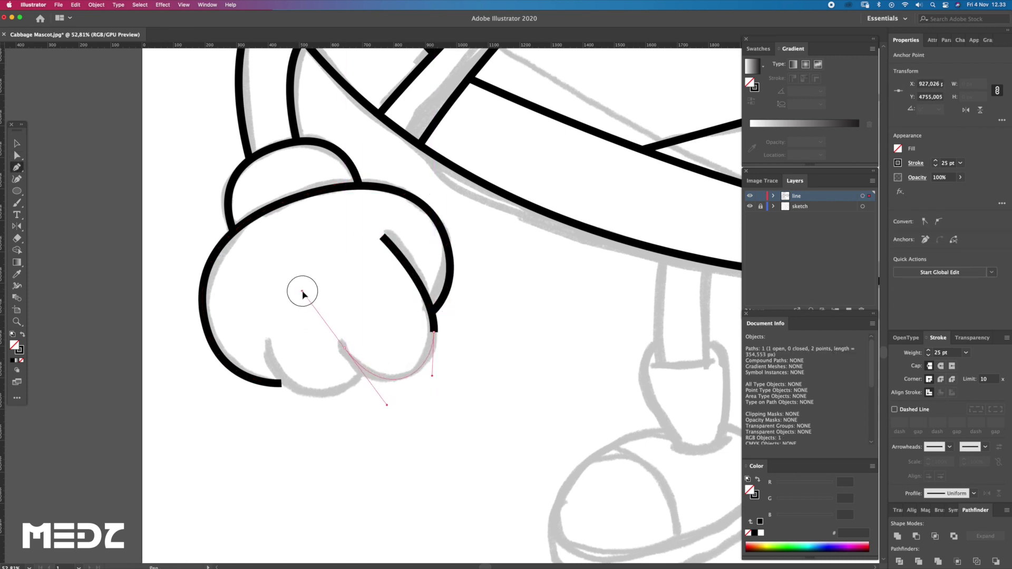
{"action": "left_click", "coordinate": [363, 381], "text": "super"}
{"action": "left_click", "coordinate": [367, 371]}
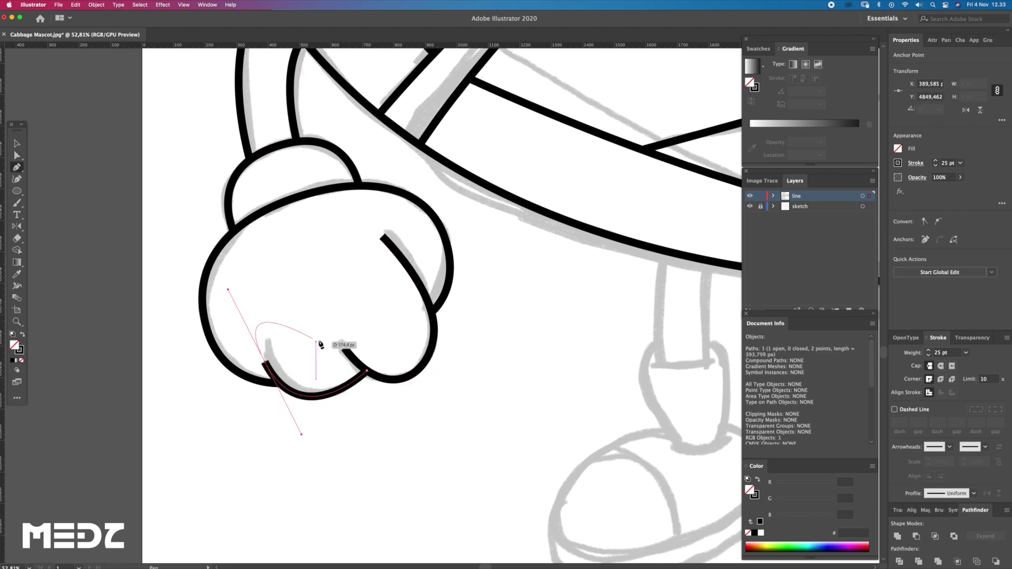
{"action": "left_click", "coordinate": [332, 329], "text": "super"}
{"action": "scroll", "coordinate": [388, 371], "scroll_direction": "down", "scroll_amount": 3}
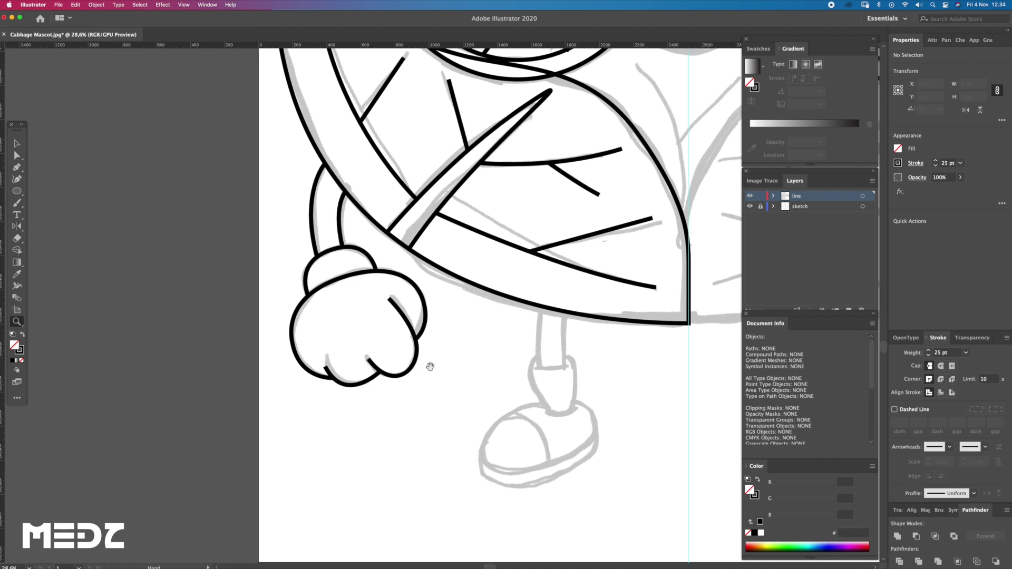
Step: Trace the outer and inner left leg lines down from the body to the sock
{"action": "left_click_drag", "start_coordinate": [430, 366], "coordinate": [342, 348]}
{"action": "scroll", "coordinate": [366, 329], "scroll_direction": "up", "scroll_amount": 2}
{"action": "key", "text": "p"}
{"action": "left_click", "coordinate": [345, 263]}
{"action": "left_click_drag", "start_coordinate": [352, 358], "coordinate": [357, 391]}
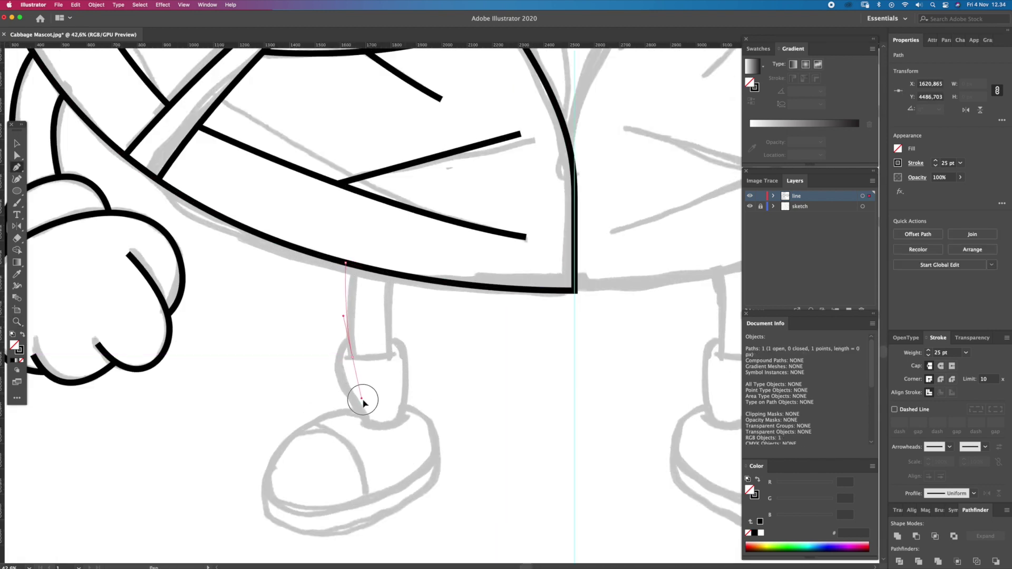
{"action": "key", "text": "Escape"}
{"action": "scroll", "coordinate": [406, 362], "scroll_direction": "up", "scroll_amount": 2}
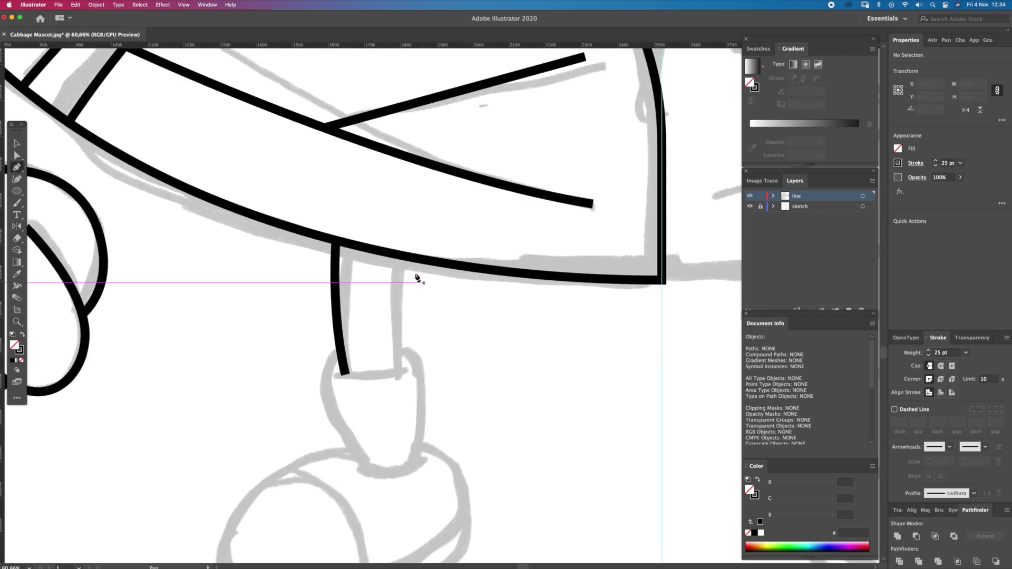
{"action": "left_click", "coordinate": [407, 256]}
{"action": "left_click_drag", "start_coordinate": [403, 371], "coordinate": [412, 427]}
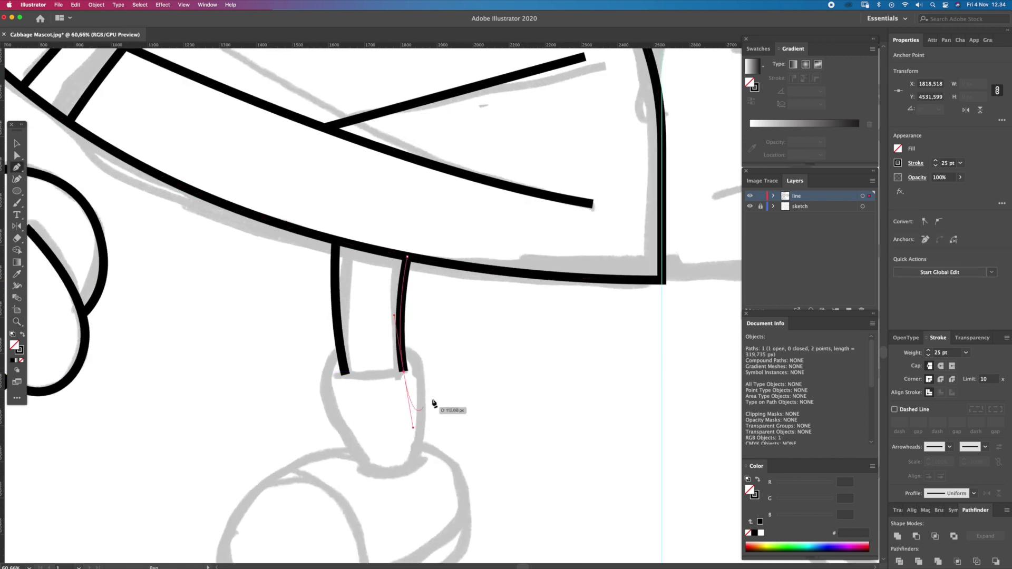
{"action": "key", "text": "a"}
{"action": "left_click_drag", "start_coordinate": [343, 374], "coordinate": [339, 380]}
{"action": "left_click", "coordinate": [353, 300]}
Step: Draw the curved top cuff line across the sock
{"action": "left_click", "coordinate": [338, 274]}
{"action": "scroll", "coordinate": [403, 384], "scroll_direction": "up", "scroll_amount": 1}
{"action": "key", "text": "p"}
{"action": "left_click", "coordinate": [318, 378]}
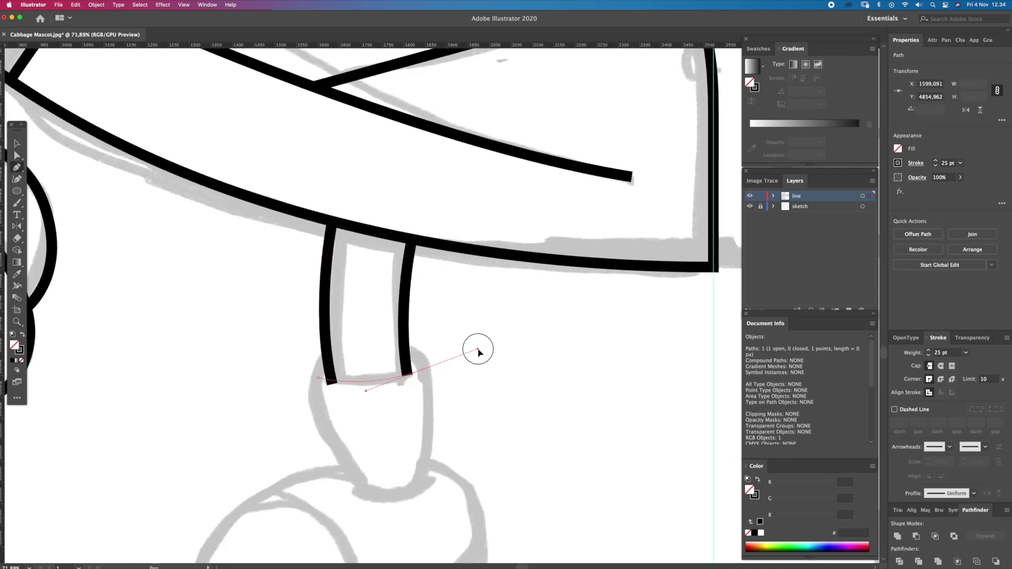
{"action": "left_click_drag", "start_coordinate": [483, 343], "coordinate": [483, 346]}
{"action": "key", "text": "a"}
{"action": "left_click", "coordinate": [470, 402]}
{"action": "left_click_drag", "start_coordinate": [471, 402], "coordinate": [479, 290]}
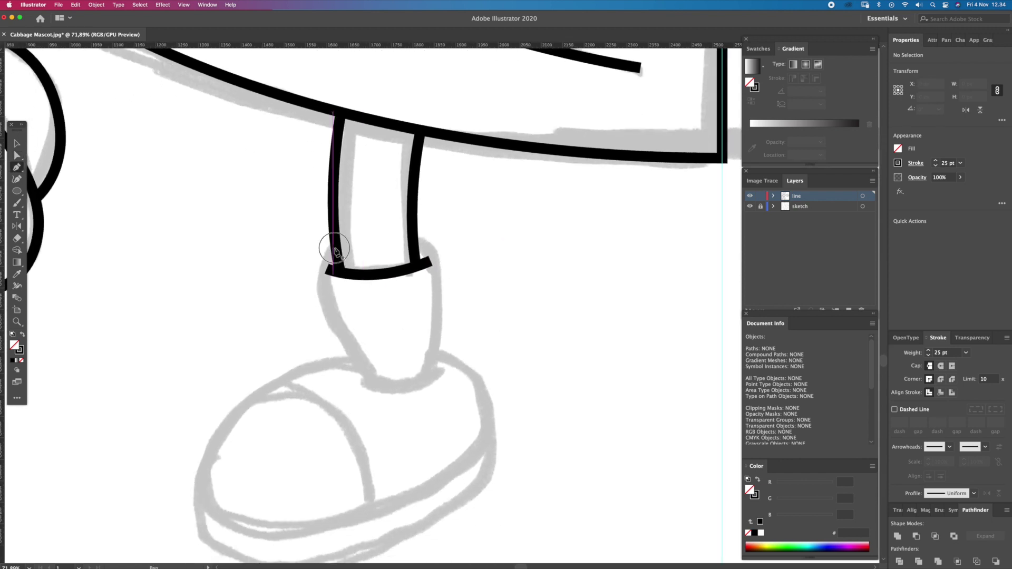
Step: Draw the sock's left and right sides from the cuff down to the shoe
{"action": "left_click", "coordinate": [333, 247]}
{"action": "left_click", "coordinate": [317, 334]}
{"action": "left_click", "coordinate": [360, 381]}
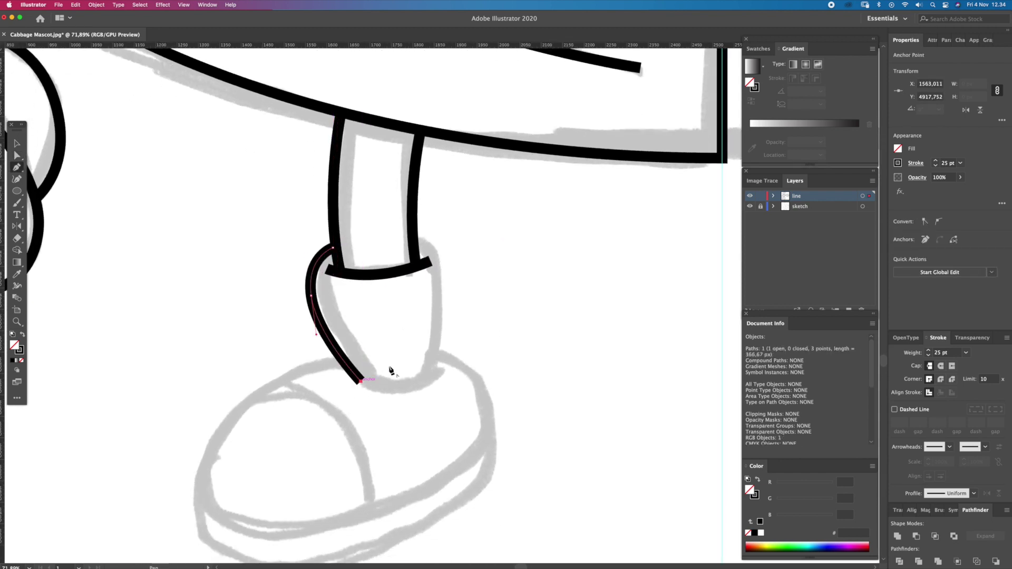
{"action": "key", "text": "a"}
{"action": "left_click", "coordinate": [458, 339]}
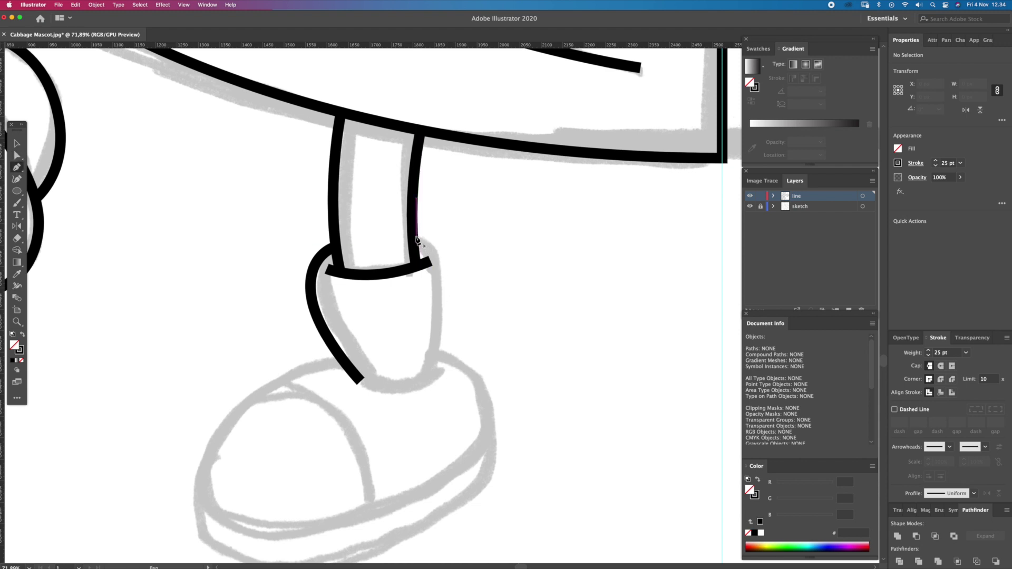
{"action": "left_click", "coordinate": [416, 237]}
{"action": "left_click", "coordinate": [435, 381]}
{"action": "left_click", "coordinate": [472, 354]}
Step: Draw the curved bottom cuff line across the sock above the shoe
{"action": "scroll", "coordinate": [337, 372], "scroll_direction": "down", "scroll_amount": 2}
{"action": "scroll", "coordinate": [337, 373], "scroll_direction": "right", "scroll_amount": 2}
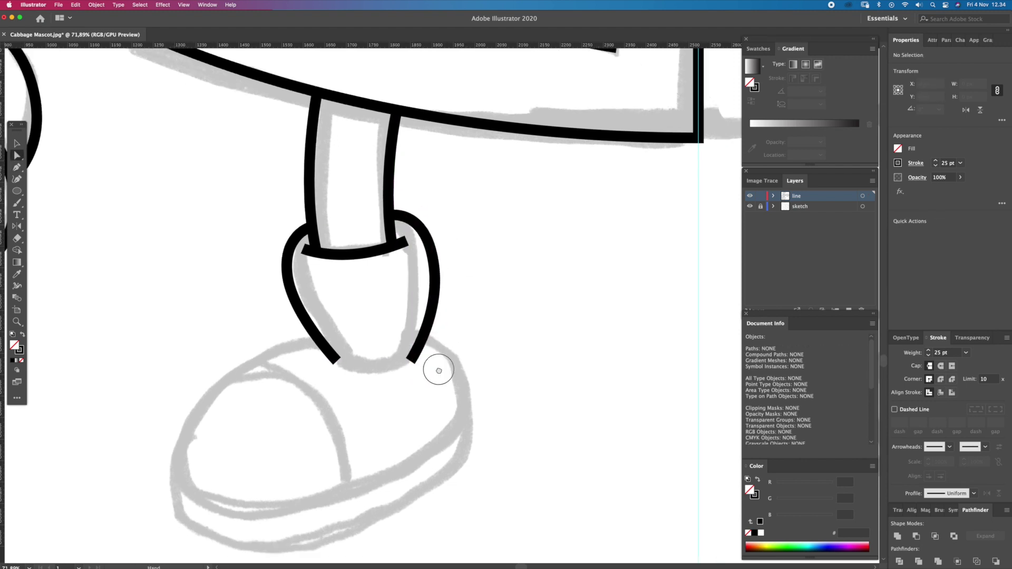
{"action": "left_click_drag", "start_coordinate": [314, 356], "coordinate": [435, 355]}
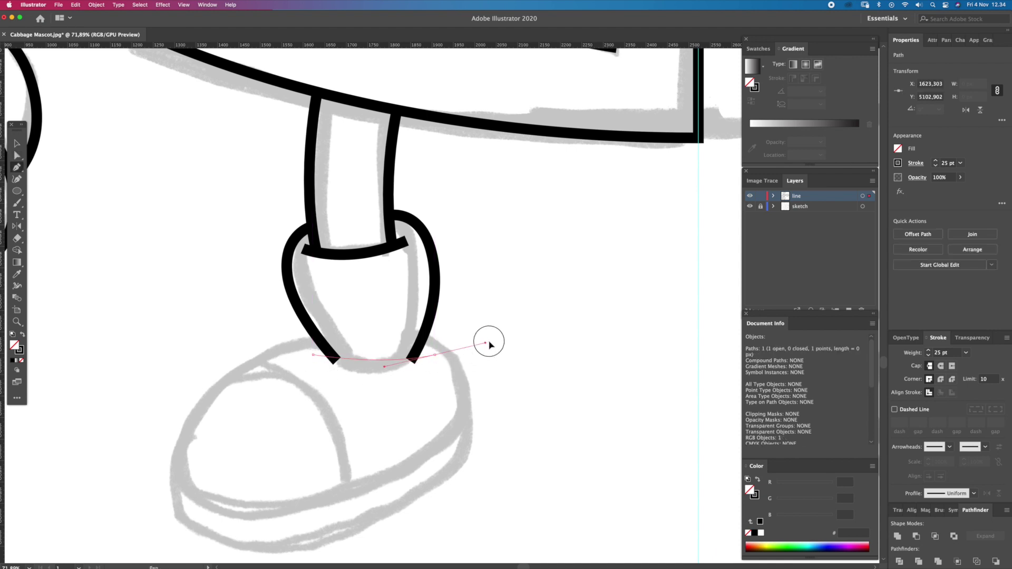
{"action": "left_click", "coordinate": [435, 357]}
{"action": "key", "text": "a"}
{"action": "left_click", "coordinate": [470, 346]}
{"action": "scroll", "coordinate": [470, 317], "scroll_direction": "down", "scroll_amount": 8}
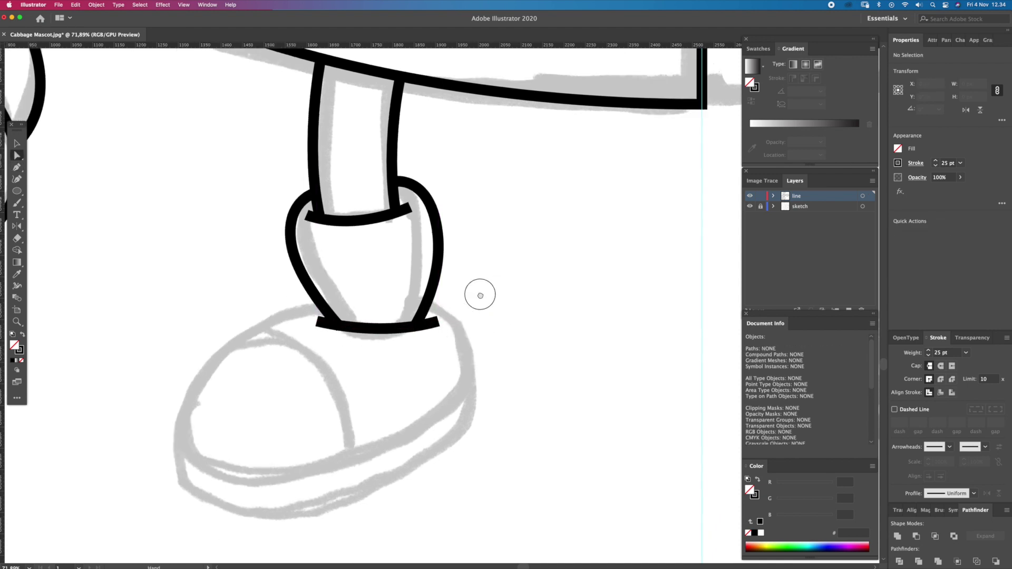
Step: Outline the left shoe from beside the sock, around the toe and up to the heel
{"action": "scroll", "coordinate": [469, 316], "scroll_direction": "left", "scroll_amount": 2}
{"action": "mouse_move", "coordinate": [340, 246]}
{"action": "left_mouse_down"}
{"action": "mouse_move", "coordinate": [196, 375]}
{"action": "mouse_move", "coordinate": [187, 407]}
{"action": "left_mouse_up"}
{"action": "left_click_drag", "start_coordinate": [290, 461], "coordinate": [378, 470]}
{"action": "left_click_drag", "start_coordinate": [501, 363], "coordinate": [522, 318]}
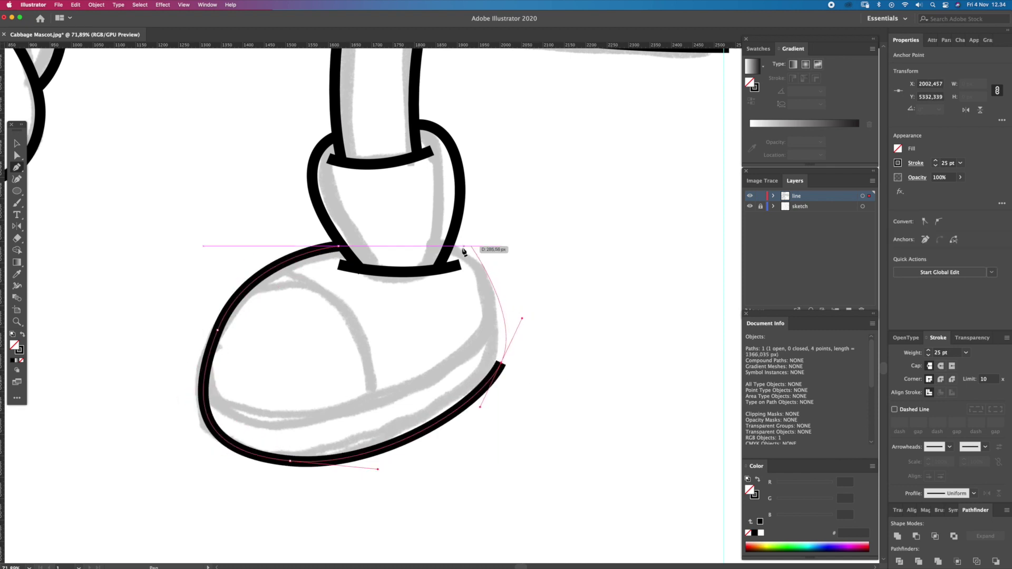
{"action": "mouse_move", "coordinate": [447, 248]}
{"action": "left_mouse_down"}
{"action": "mouse_move", "coordinate": [384, 259]}
{"action": "mouse_move", "coordinate": [393, 249]}
{"action": "left_mouse_up"}
{"action": "key", "text": "a"}
{"action": "left_click", "coordinate": [522, 328]}
Step: Draw the curved sole line along the bottom of the shoe
{"action": "left_click_drag", "start_coordinate": [379, 360], "coordinate": [375, 330]}
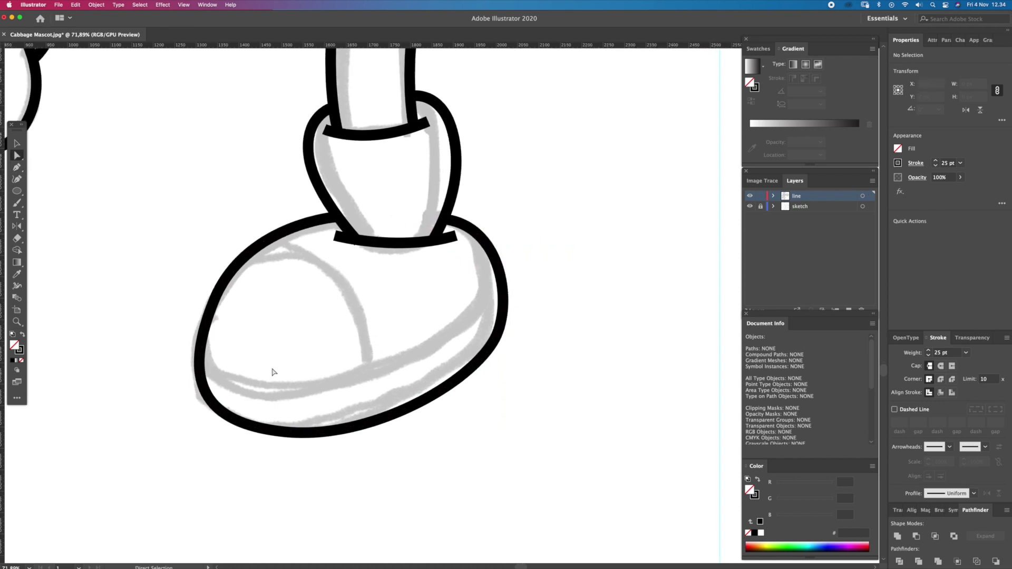
{"action": "left_click", "coordinate": [199, 358]}
{"action": "left_click_drag", "start_coordinate": [365, 384], "coordinate": [468, 352]}
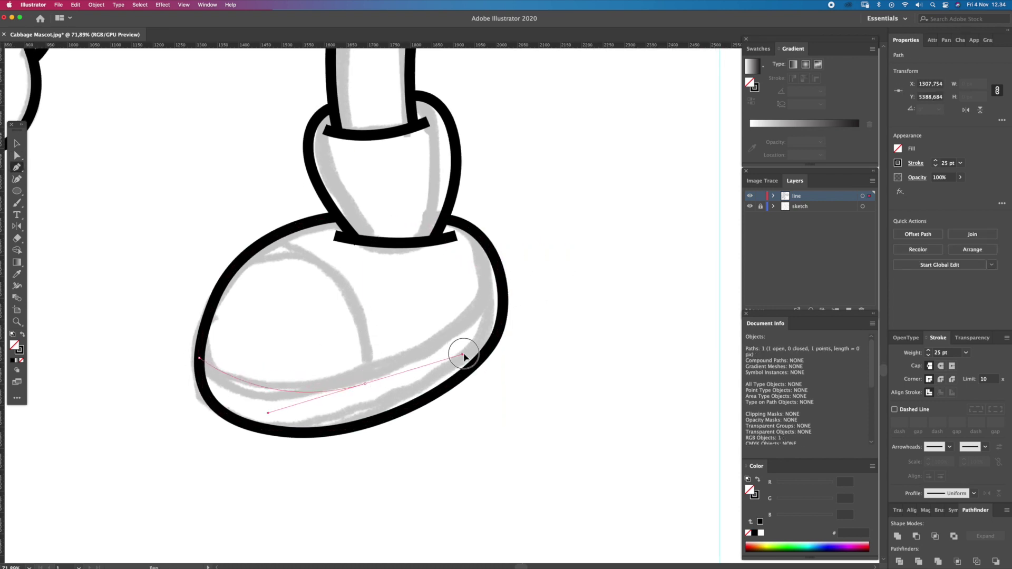
{"action": "mouse_move", "coordinate": [506, 306]}
{"action": "left_mouse_down"}
{"action": "mouse_move", "coordinate": [494, 304]}
{"action": "mouse_move", "coordinate": [504, 309]}
{"action": "left_mouse_up"}
{"action": "left_click", "coordinate": [477, 309], "text": "super"}
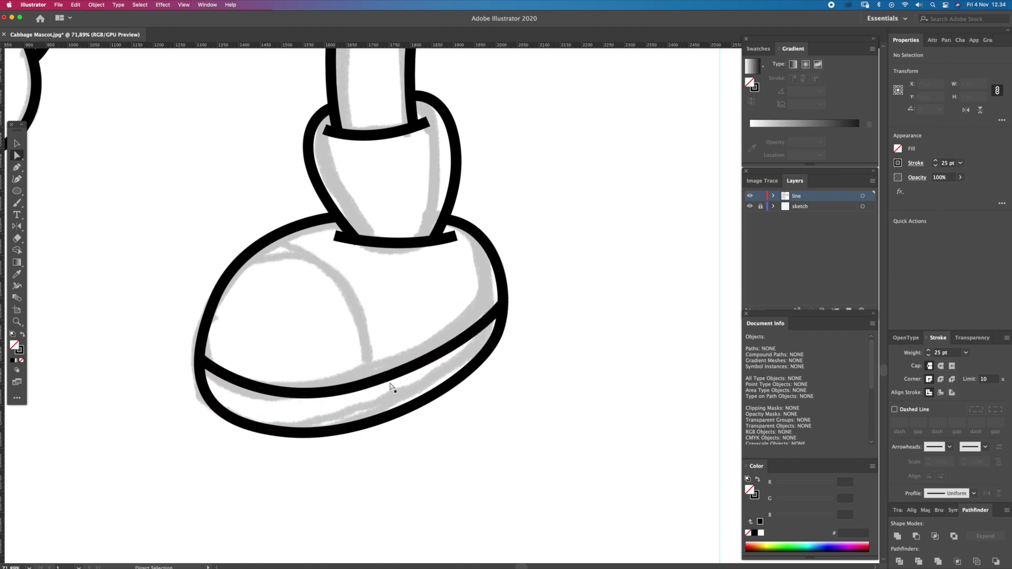
Step: Add the toe-cap curve running from the sole up to the shoe top
{"action": "key", "text": "p"}
{"action": "left_click", "coordinate": [371, 380]}
{"action": "left_click_drag", "start_coordinate": [266, 242], "coordinate": [149, 223]}
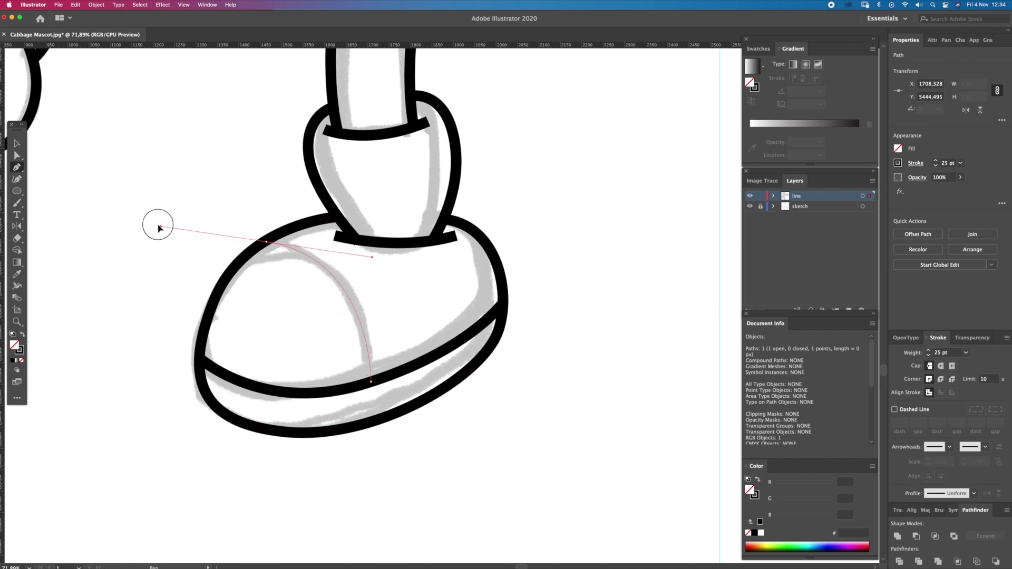
{"action": "key", "text": "Escape"}
Step: Review the finished leg and shoe paths, then zoom in on the glasses area
{"action": "key", "text": "z"}
{"action": "left_click", "coordinate": [305, 136], "text": "alt"}
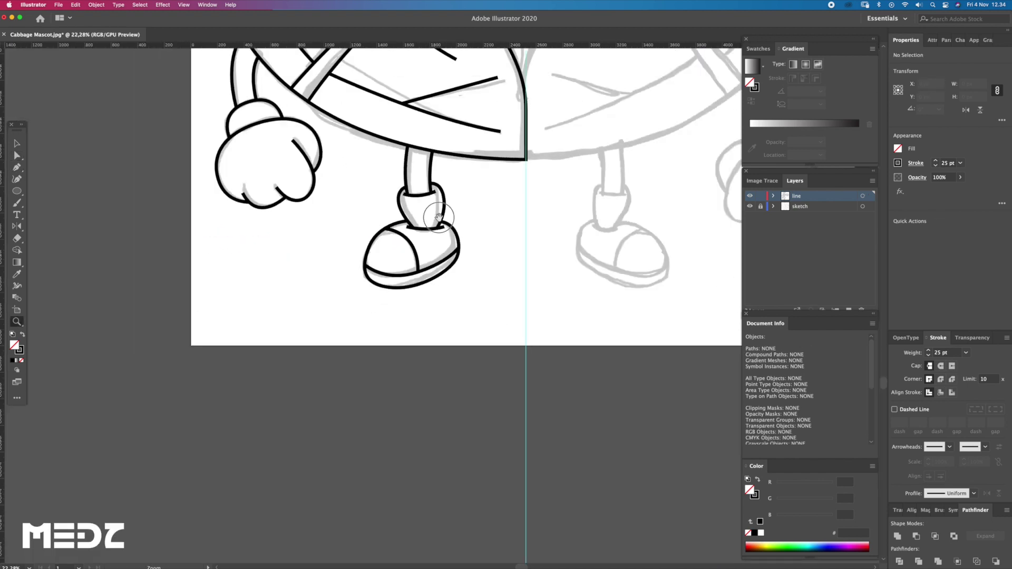
{"action": "left_click_drag", "start_coordinate": [428, 215], "coordinate": [430, 406]}
{"action": "key", "text": "v"}
{"action": "left_click_drag", "start_coordinate": [456, 441], "coordinate": [343, 346]}
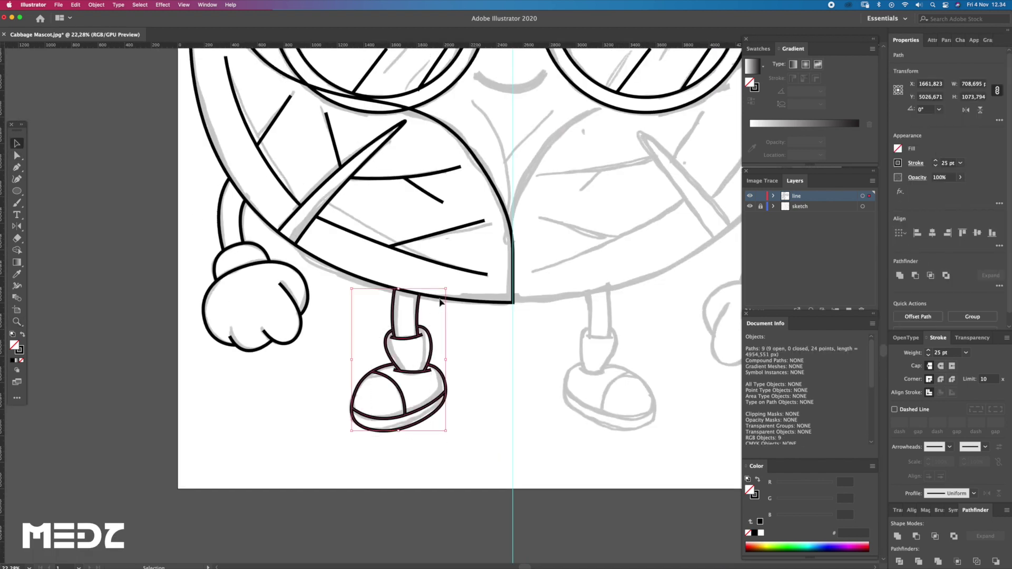
{"action": "key", "text": "z"}
{"action": "left_click", "coordinate": [567, 391]}
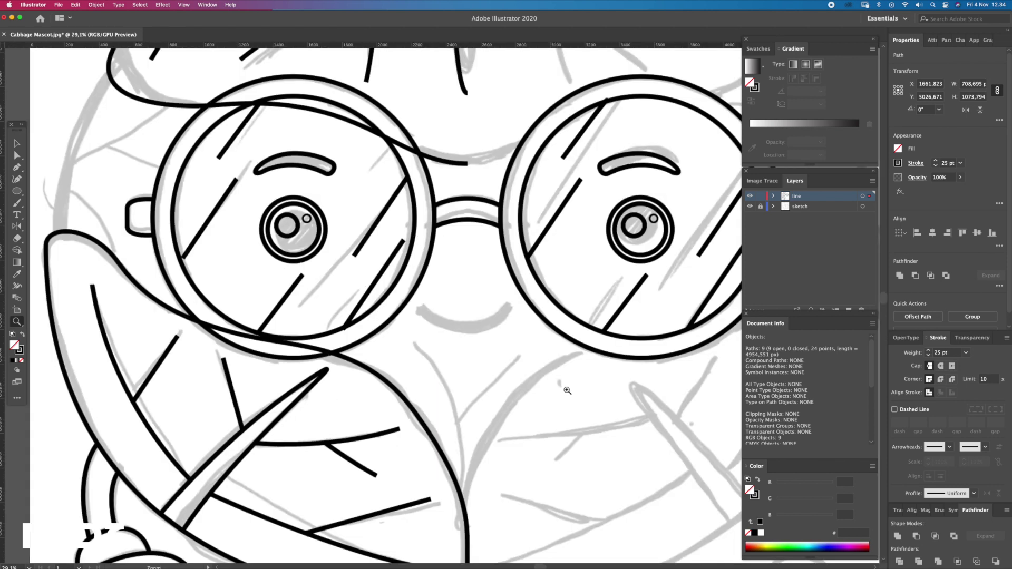
Step: Draw the smile curve below the glasses with two anchor points
{"action": "key", "text": "super+shift+a"}
{"action": "mouse_move", "coordinate": [411, 306]}
{"action": "left_mouse_down"}
{"action": "mouse_move", "coordinate": [492, 359]}
{"action": "mouse_move", "coordinate": [520, 349]}
{"action": "left_mouse_up"}
{"action": "mouse_move", "coordinate": [387, 316]}
{"action": "left_mouse_down"}
{"action": "mouse_move", "coordinate": [475, 370]}
{"action": "mouse_move", "coordinate": [557, 377]}
{"action": "mouse_move", "coordinate": [527, 355]}
{"action": "mouse_move", "coordinate": [475, 363]}
{"action": "mouse_move", "coordinate": [473, 342]}
{"action": "left_mouse_up"}
{"action": "key", "text": "z"}
{"action": "key", "text": "v"}
{"action": "left_click", "coordinate": [451, 181]}
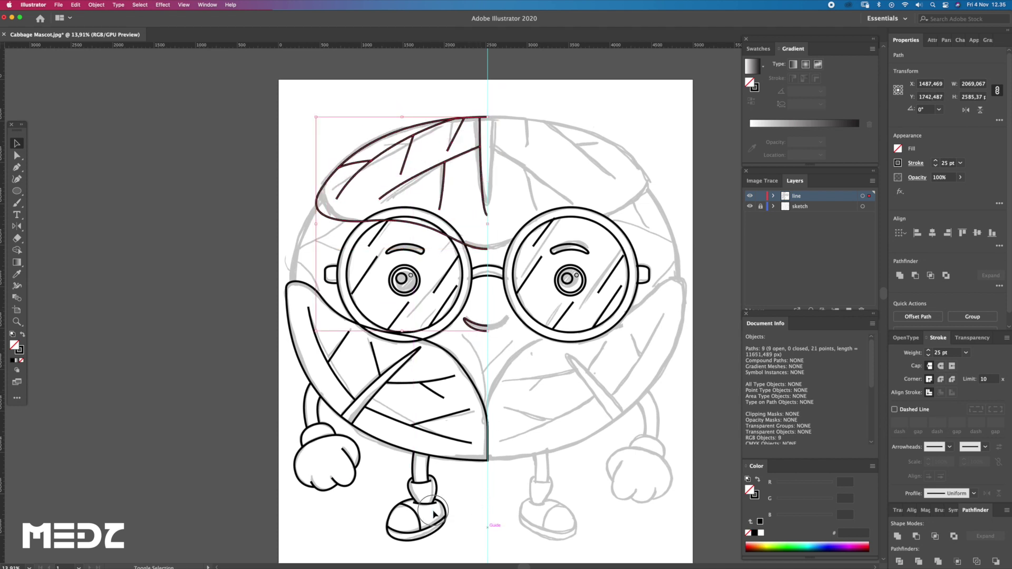
Step: Copy the left-half linework to the right, reflect it vertically and align it at the centre
{"action": "left_click_drag", "start_coordinate": [282, 366], "coordinate": [369, 367]}
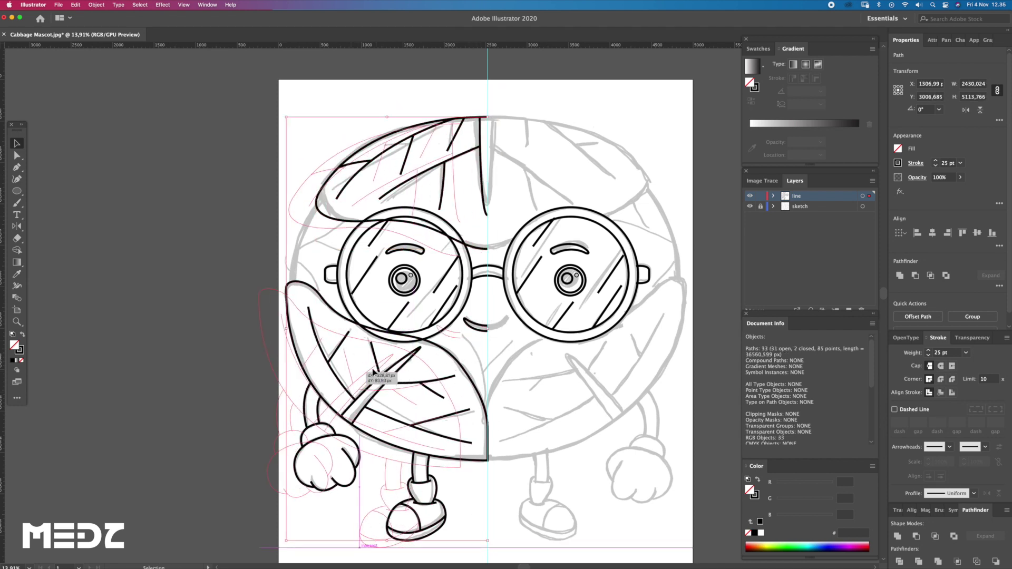
{"action": "left_click_drag", "start_coordinate": [377, 369], "coordinate": [543, 365]}
{"action": "scroll", "coordinate": [475, 316], "scroll_direction": "right", "scroll_amount": 5}
{"action": "left_click", "coordinate": [17, 228]}
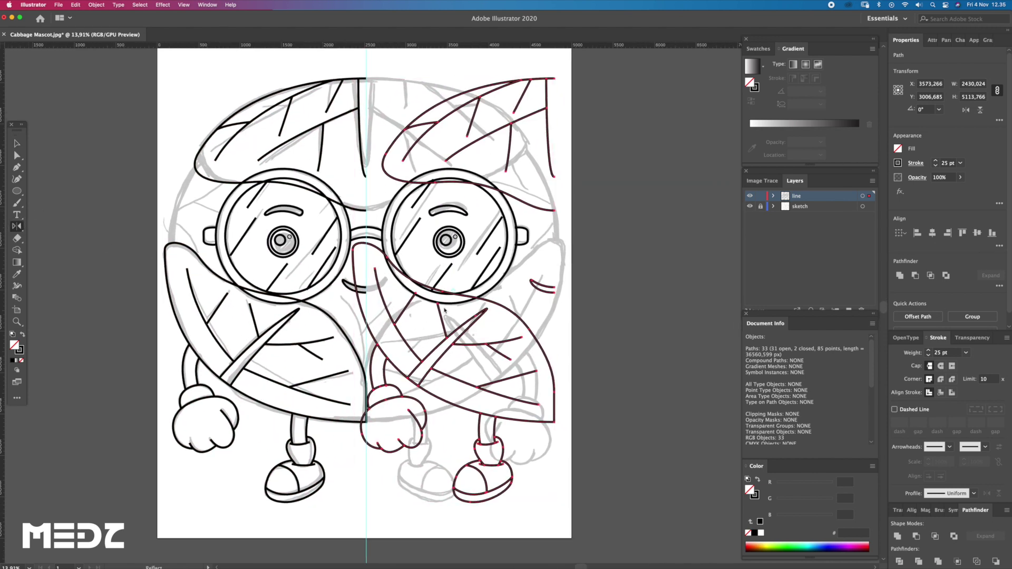
{"action": "mouse_move", "coordinate": [381, 484]}
{"action": "left_mouse_down"}
{"action": "mouse_move", "coordinate": [374, 421]}
{"action": "mouse_move", "coordinate": [444, 421]}
{"action": "left_mouse_up"}
{"action": "left_click", "coordinate": [374, 421]}
{"action": "key", "text": "v"}
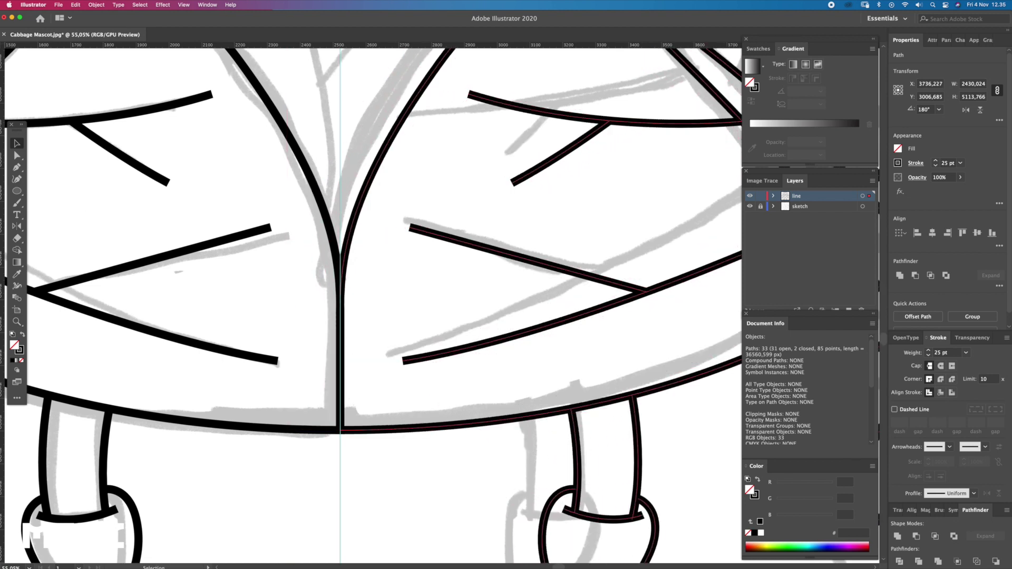
Step: Zoom out and deselect to review the fully symmetrical mascot
{"action": "key", "text": "super+Tab"}
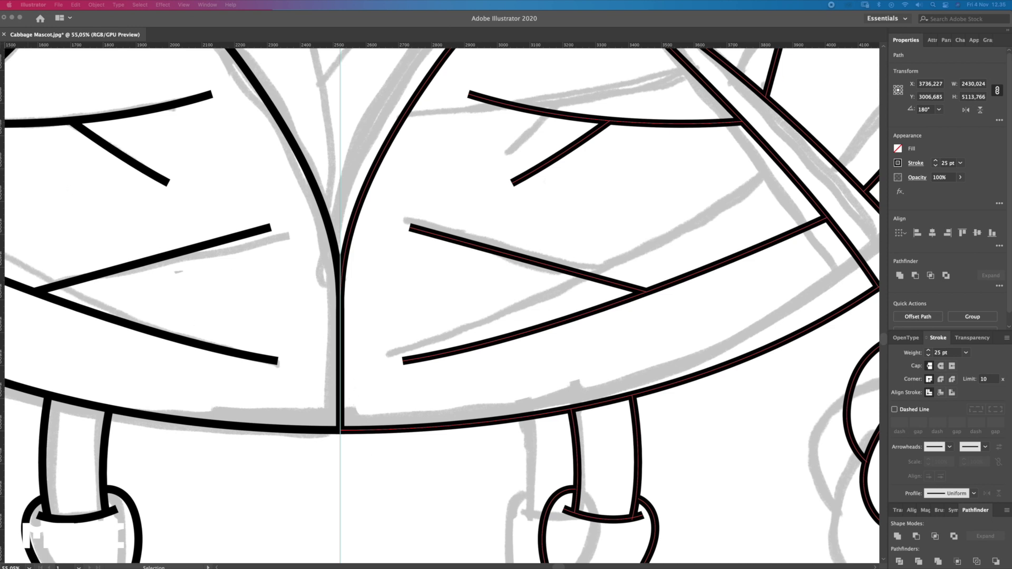
{"action": "key", "text": "super+Tab"}
{"action": "left_click", "coordinate": [398, 428], "text": "alt"}
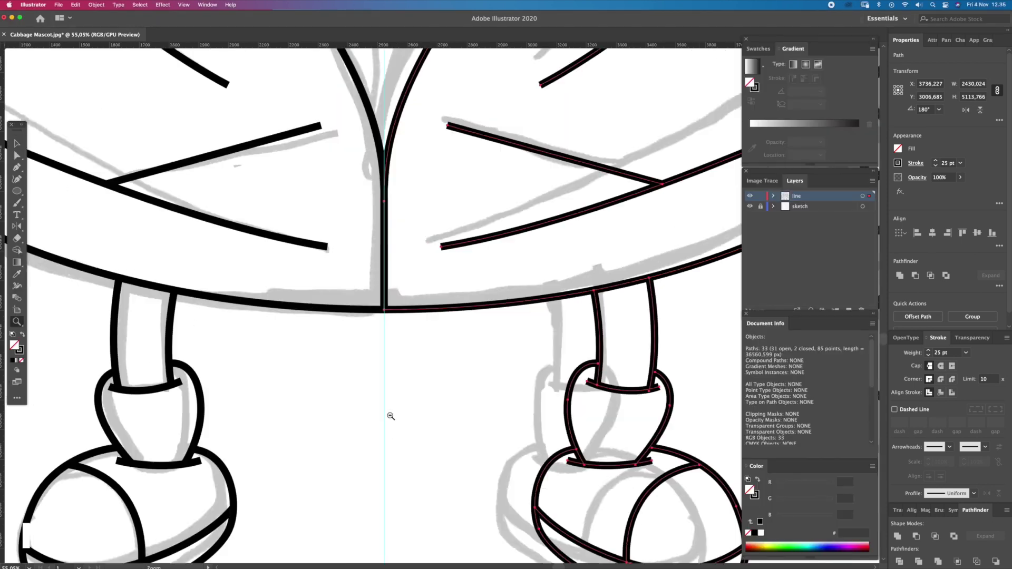
{"action": "key", "text": "super+Tab"}
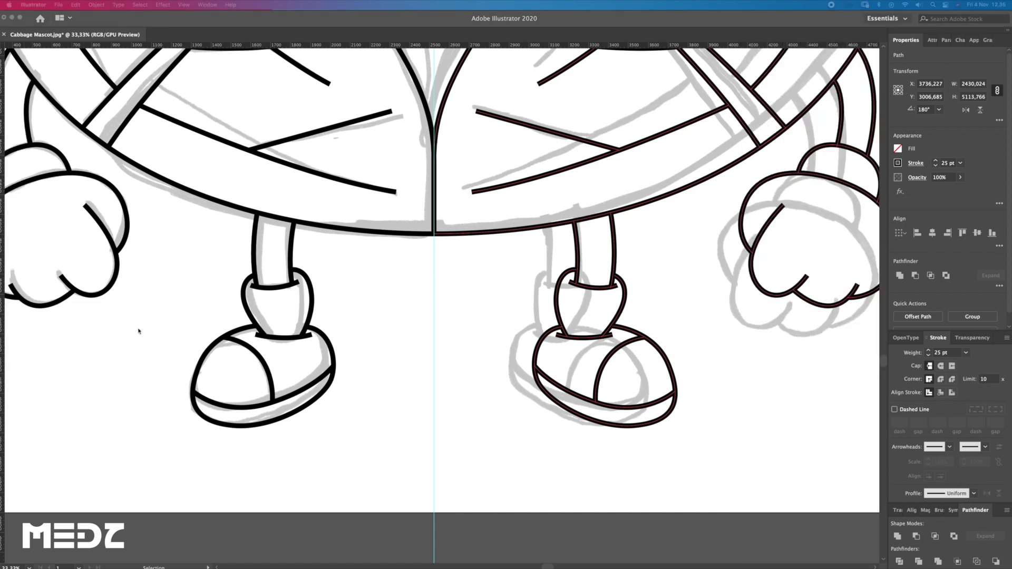
{"action": "key", "text": "super+Tab"}
{"action": "left_click", "coordinate": [461, 296], "text": "alt"}
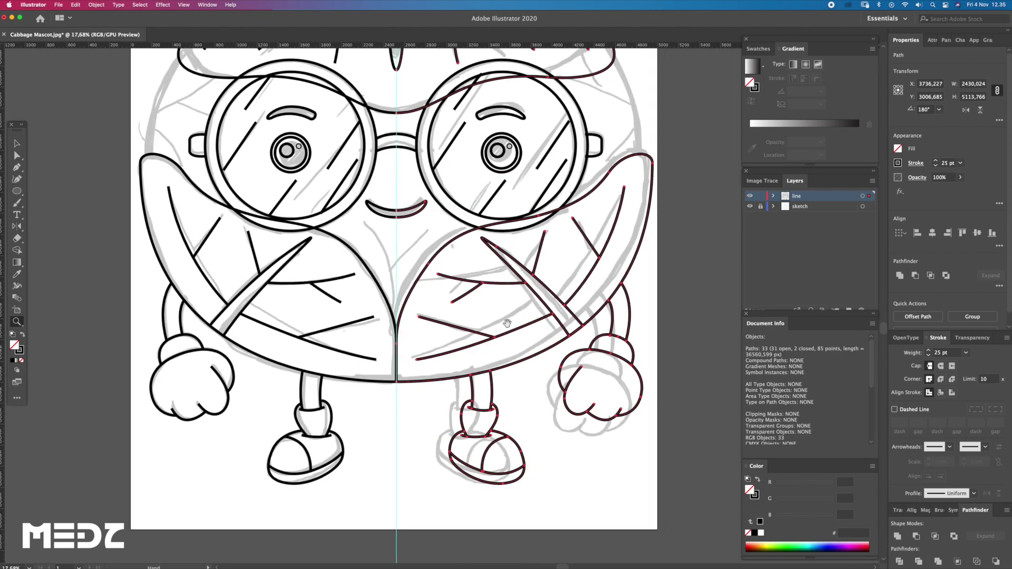
{"action": "left_click_drag", "start_coordinate": [528, 302], "coordinate": [490, 363]}
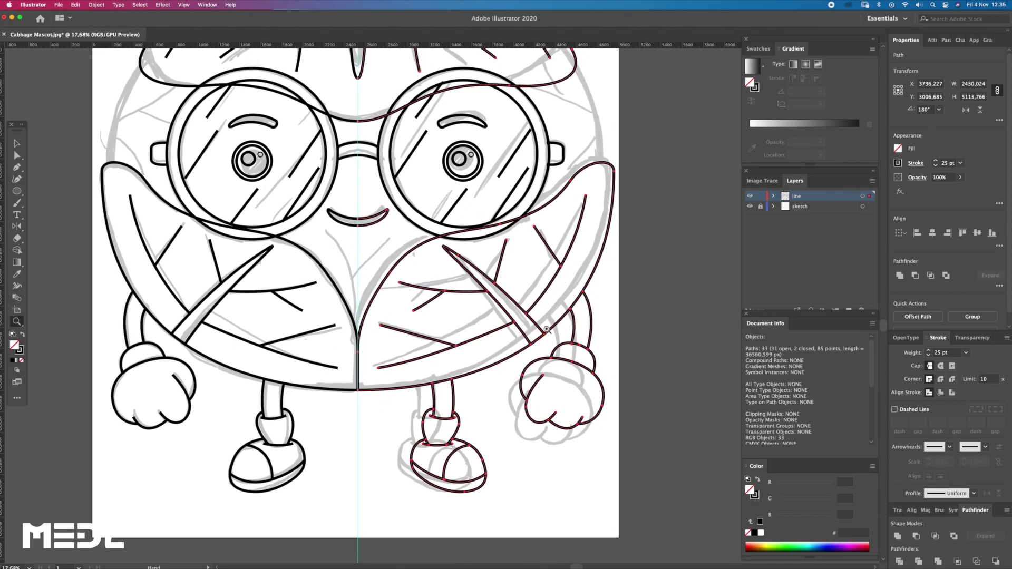
{"action": "scroll", "coordinate": [579, 213], "scroll_direction": "up", "scroll_amount": 3}
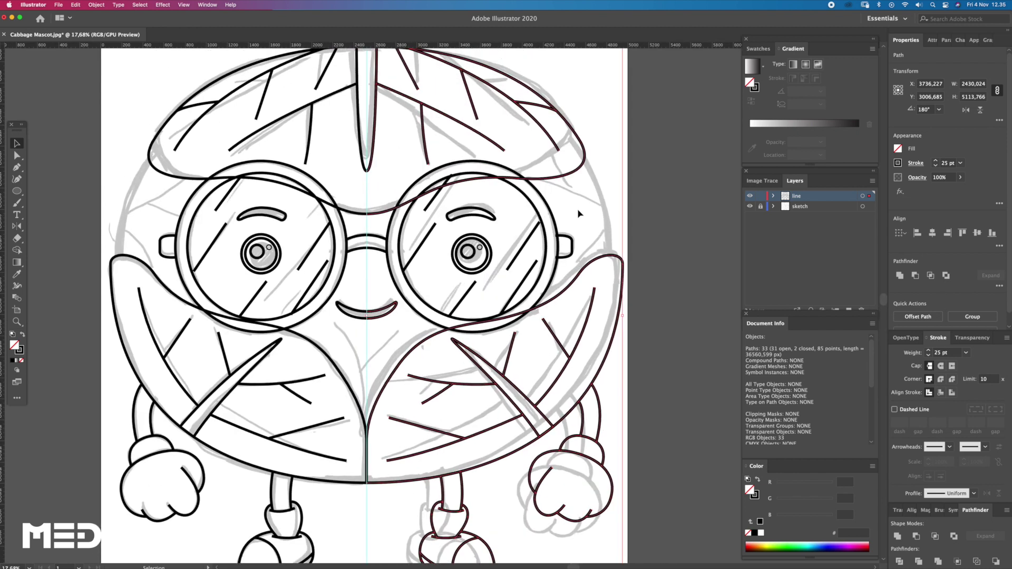
{"action": "left_click", "coordinate": [593, 197]}
{"action": "scroll", "coordinate": [580, 206], "scroll_direction": "down", "scroll_amount": 3}
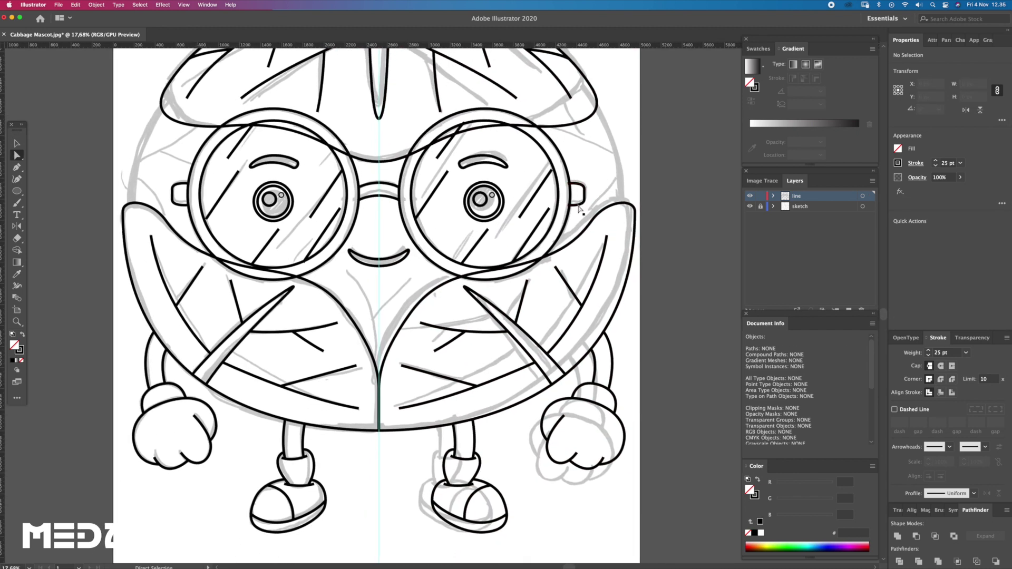
Step: Draw a new outline curve at the left head edge beside the glasses arm
{"action": "scroll", "coordinate": [553, 206], "scroll_direction": "down", "scroll_amount": 1}
{"action": "scroll", "coordinate": [553, 206], "scroll_direction": "down", "scroll_amount": 2}
{"action": "key", "text": "v"}
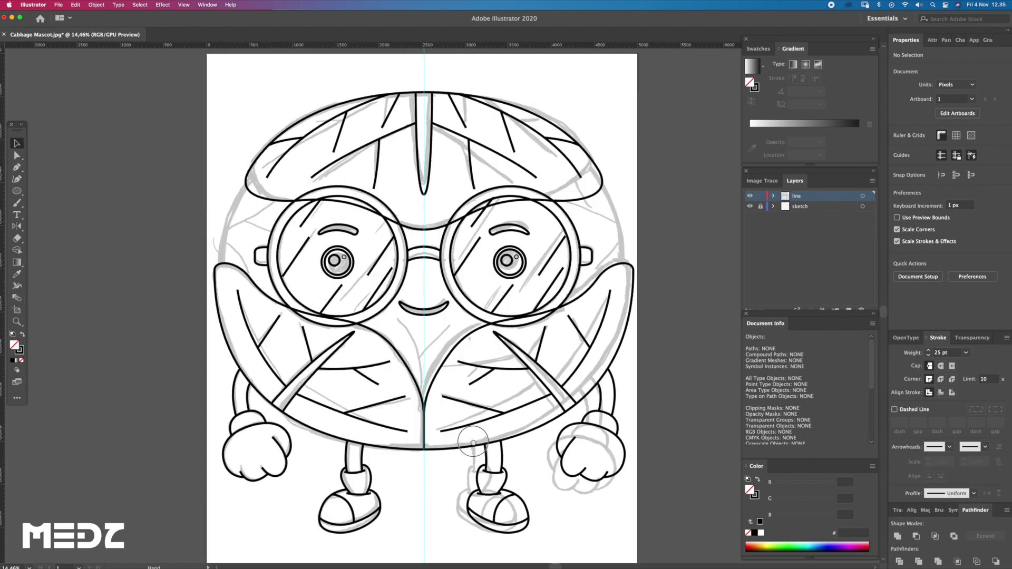
{"action": "scroll", "coordinate": [330, 285], "scroll_direction": "up", "scroll_amount": 1}
{"action": "key", "text": "z"}
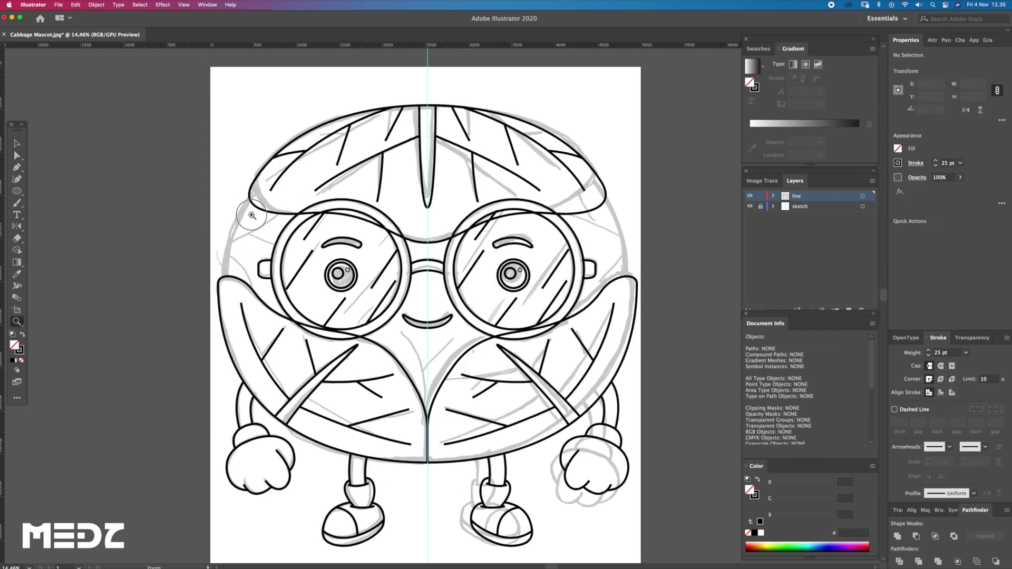
{"action": "scroll", "coordinate": [247, 210], "scroll_direction": "up", "scroll_amount": 3}
{"action": "key", "text": "p"}
{"action": "left_click", "coordinate": [253, 195]}
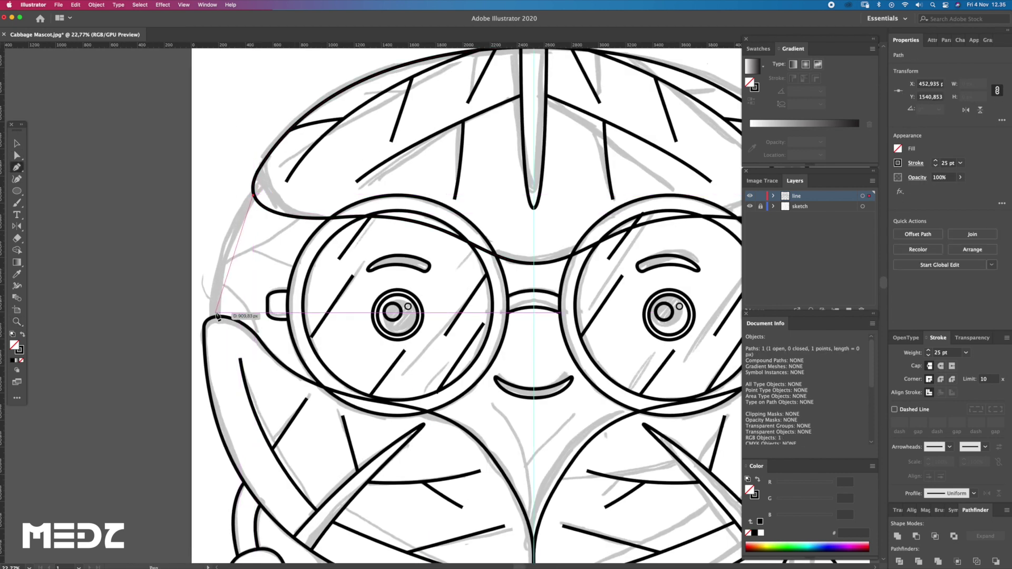
{"action": "left_click_drag", "start_coordinate": [215, 377], "coordinate": [218, 389]}
Step: Reshape the left outline curve by moving its anchors and bending its lower handle
{"action": "key", "text": "a"}
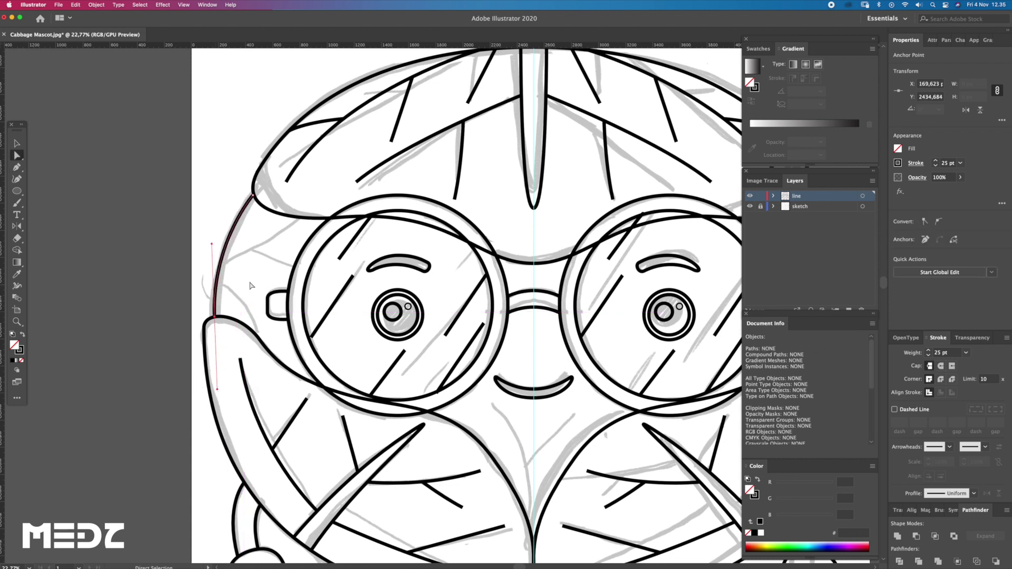
{"action": "scroll", "coordinate": [220, 257], "scroll_direction": "up", "scroll_amount": 2}
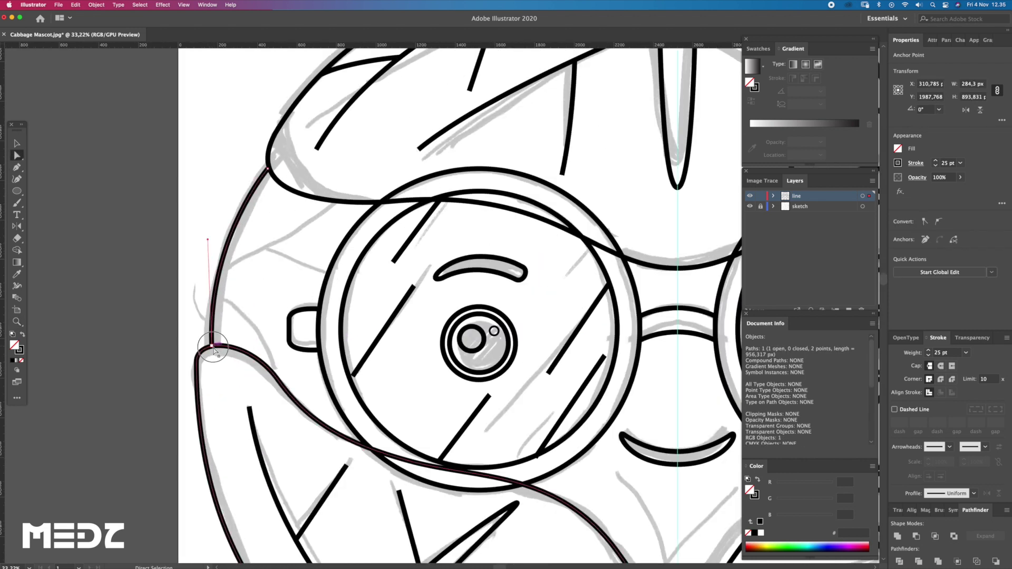
{"action": "left_click_drag", "start_coordinate": [211, 348], "coordinate": [206, 348]}
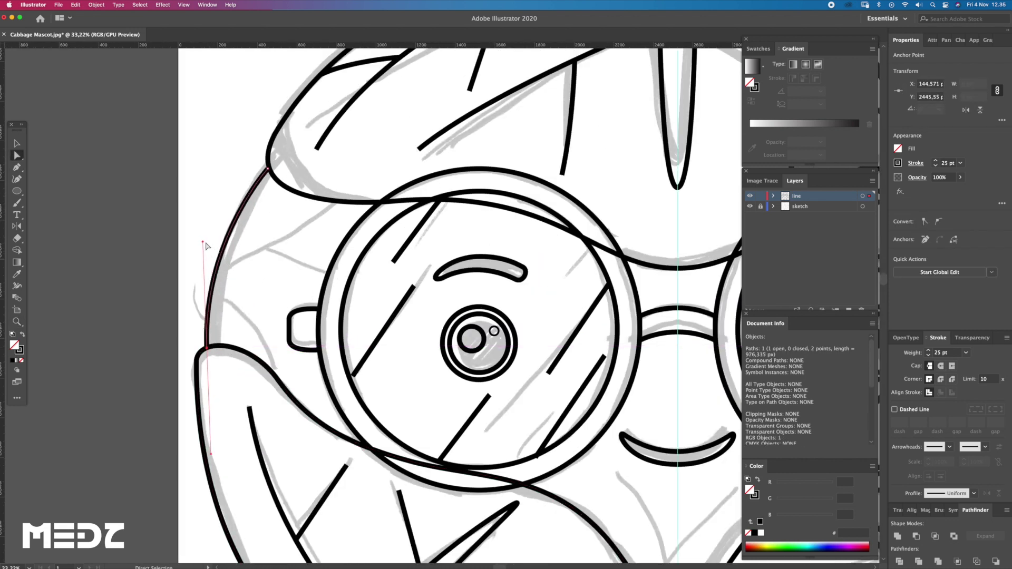
{"action": "left_click_drag", "start_coordinate": [203, 243], "coordinate": [213, 219]}
{"action": "scroll", "coordinate": [255, 165], "scroll_direction": "up", "scroll_amount": 2}
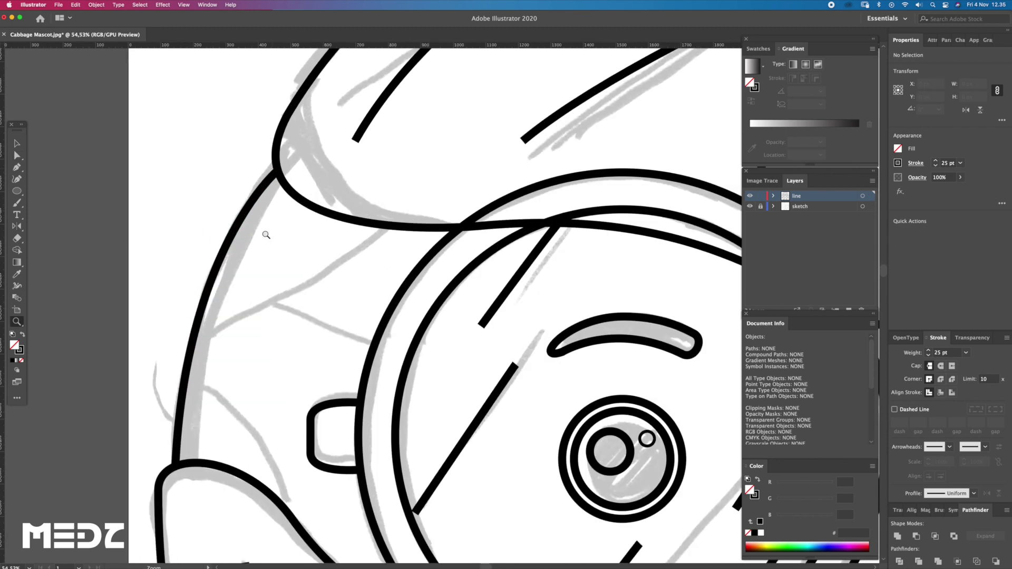
{"action": "left_click_drag", "start_coordinate": [279, 175], "coordinate": [281, 171]}
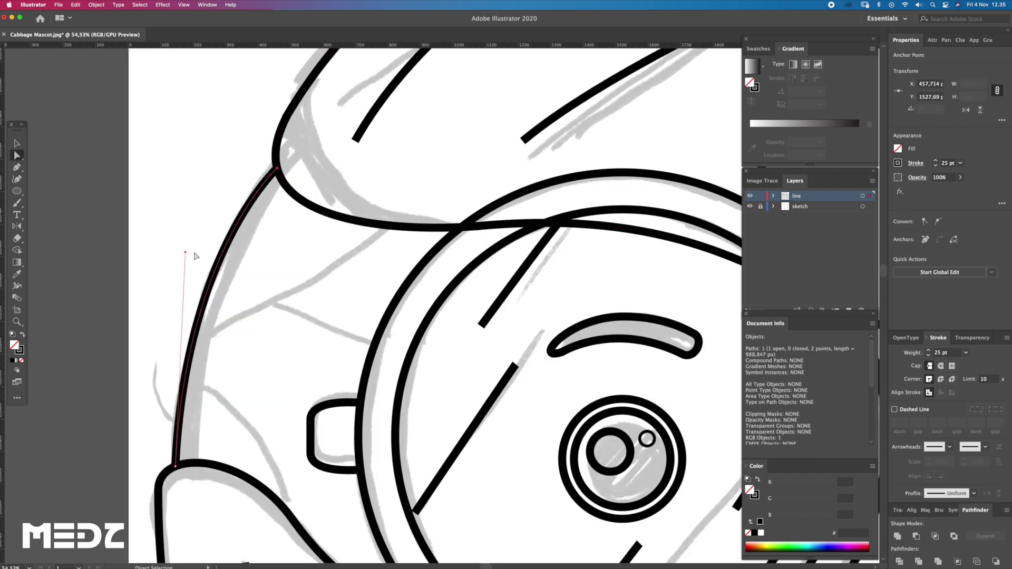
{"action": "left_click", "coordinate": [287, 312]}
Step: Add a leaf curve from the left head edge toward the glasses rim
{"action": "scroll", "coordinate": [287, 316], "scroll_direction": "down", "scroll_amount": 2}
{"action": "key", "text": "p"}
{"action": "left_click", "coordinate": [232, 332]}
{"action": "left_click_drag", "start_coordinate": [360, 259], "coordinate": [404, 217]}
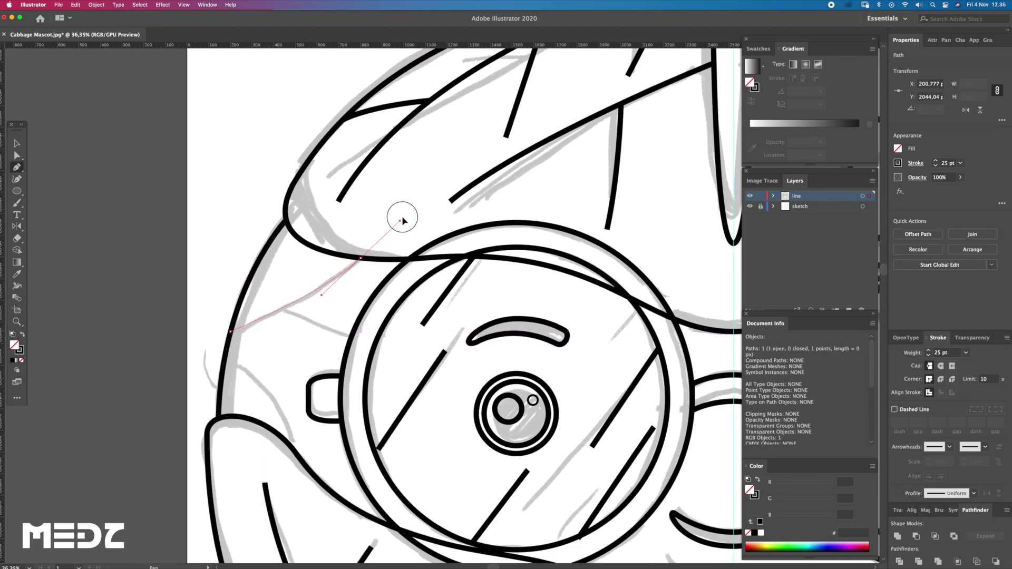
{"action": "key", "text": "a"}
{"action": "left_click", "coordinate": [271, 350]}
Step: Draw another curve from the left head edge down toward the leaf, then begin one more line
{"action": "key", "text": "z"}
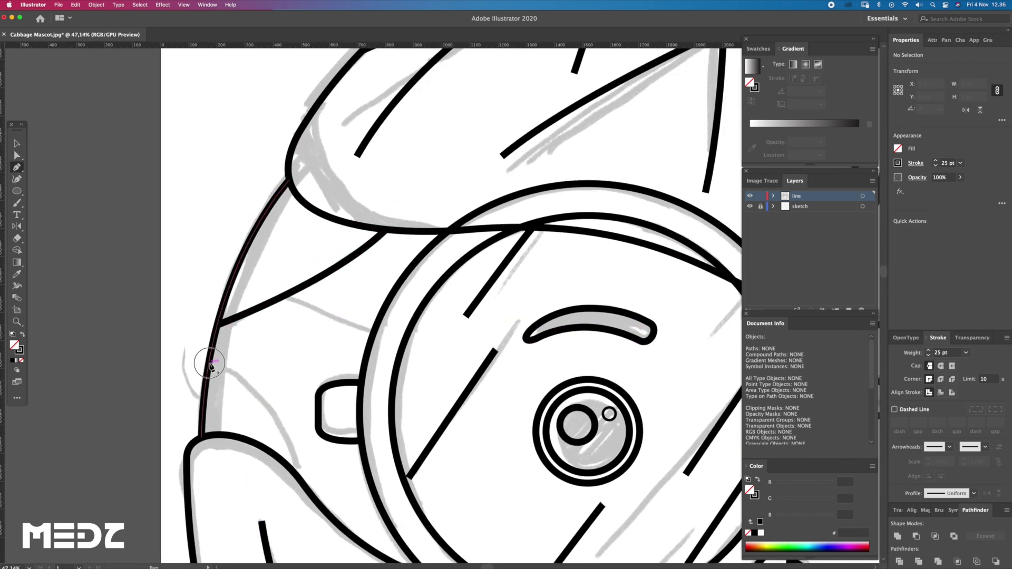
{"action": "left_click", "coordinate": [209, 363]}
{"action": "scroll", "coordinate": [294, 384], "scroll_direction": "down", "scroll_amount": 3}
{"action": "left_click_drag", "start_coordinate": [299, 399], "coordinate": [318, 486]}
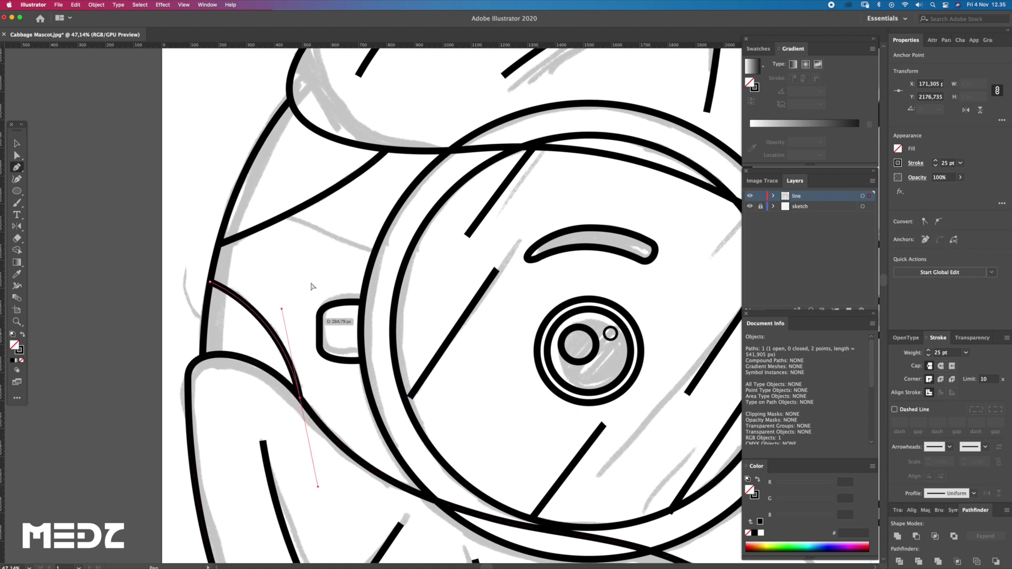
{"action": "key", "text": "a"}
{"action": "left_click", "coordinate": [343, 286]}
{"action": "left_click", "coordinate": [290, 214]}
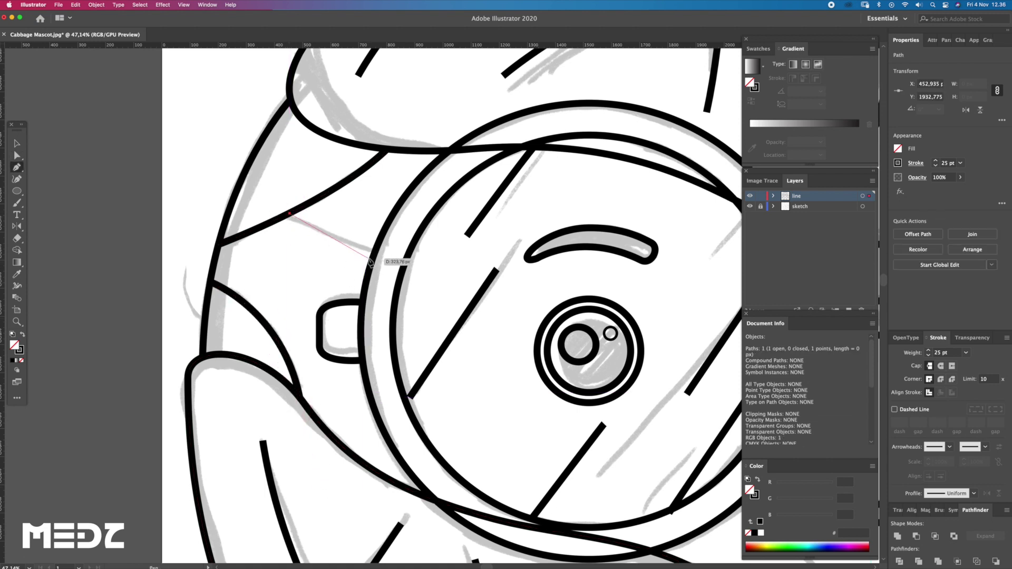
{"action": "scroll", "coordinate": [401, 270], "scroll_direction": "down", "scroll_amount": 1}
{"action": "scroll", "coordinate": [401, 271], "scroll_direction": "down", "scroll_amount": 2}
{"action": "scroll", "coordinate": [411, 258], "scroll_direction": "down", "scroll_amount": 3}
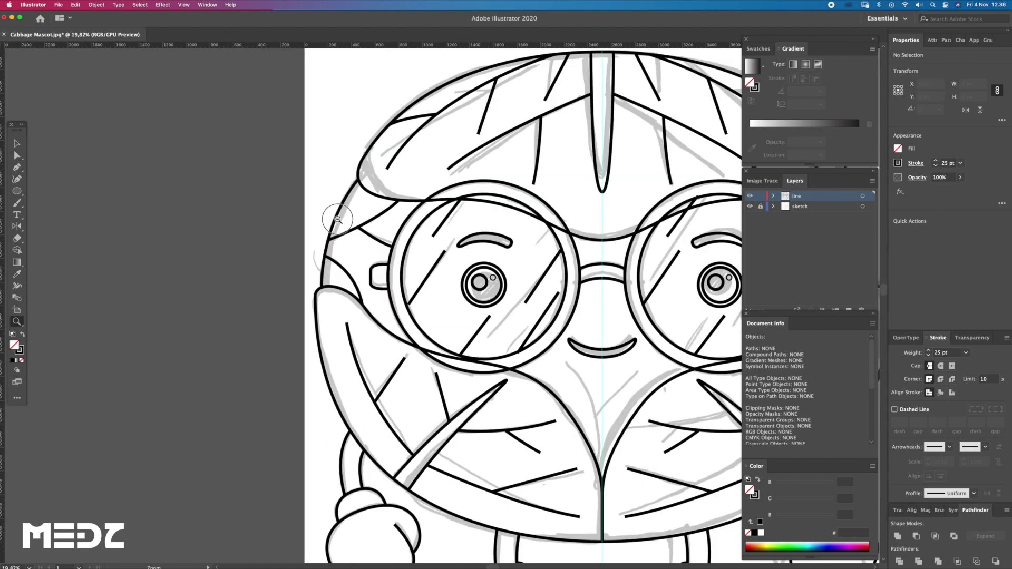
Step: Mirror copies of the four left-temple lines onto the right edge of the head
{"action": "left_click_drag", "start_coordinate": [421, 247], "coordinate": [304, 275]}
{"action": "left_click_drag", "start_coordinate": [209, 212], "coordinate": [279, 323]}
{"action": "left_click_drag", "start_coordinate": [272, 269], "coordinate": [649, 270]}
{"action": "scroll", "coordinate": [316, 263], "scroll_direction": "right", "scroll_amount": 3}
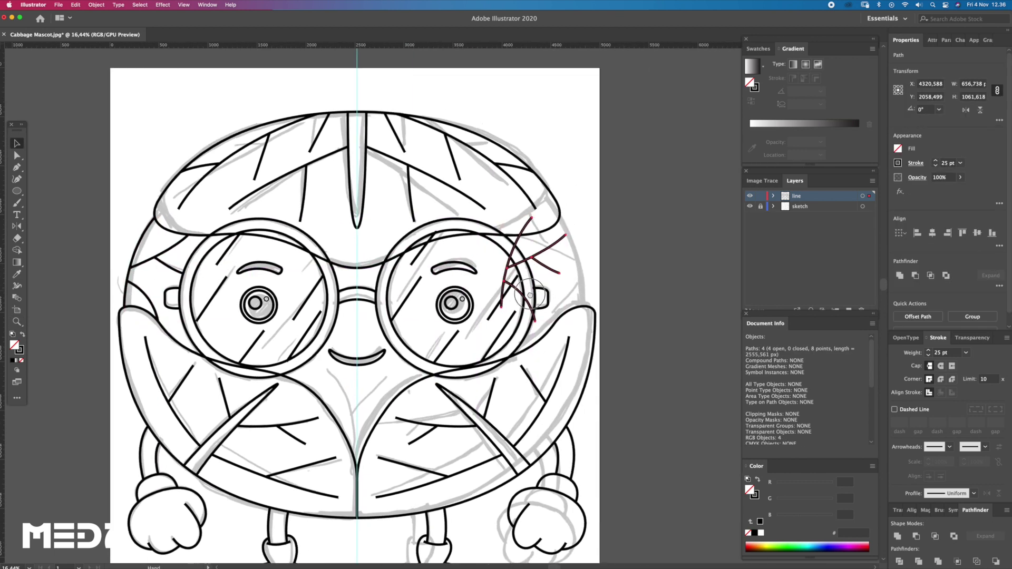
{"action": "scroll", "coordinate": [57, 213], "scroll_direction": "right", "scroll_amount": 2}
{"action": "left_click_drag", "start_coordinate": [520, 332], "coordinate": [474, 333]}
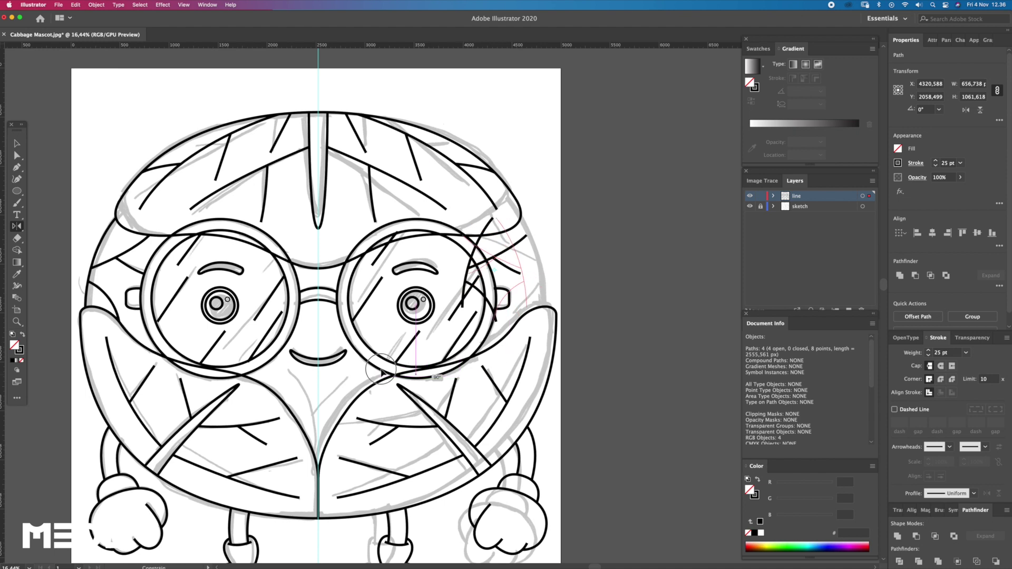
{"action": "key", "text": "v"}
{"action": "scroll", "coordinate": [529, 255], "scroll_direction": "up", "scroll_amount": 2}
{"action": "left_click_drag", "start_coordinate": [516, 279], "coordinate": [560, 280]}
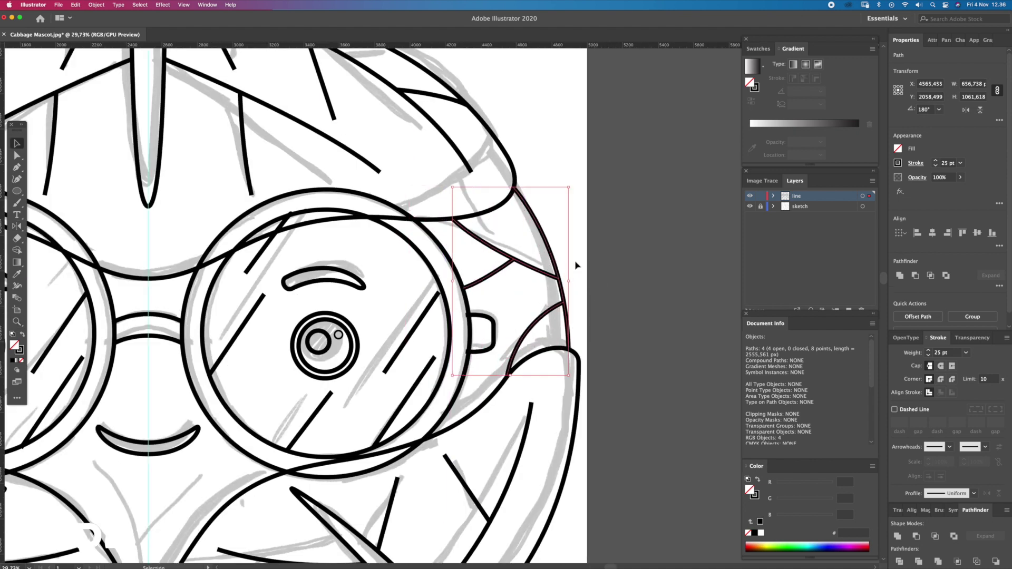
{"action": "left_click", "coordinate": [584, 270]}
Step: Nudge the right glasses ear piece rightward and line it up with the left one
{"action": "scroll", "coordinate": [584, 270], "scroll_direction": "down", "scroll_amount": 2}
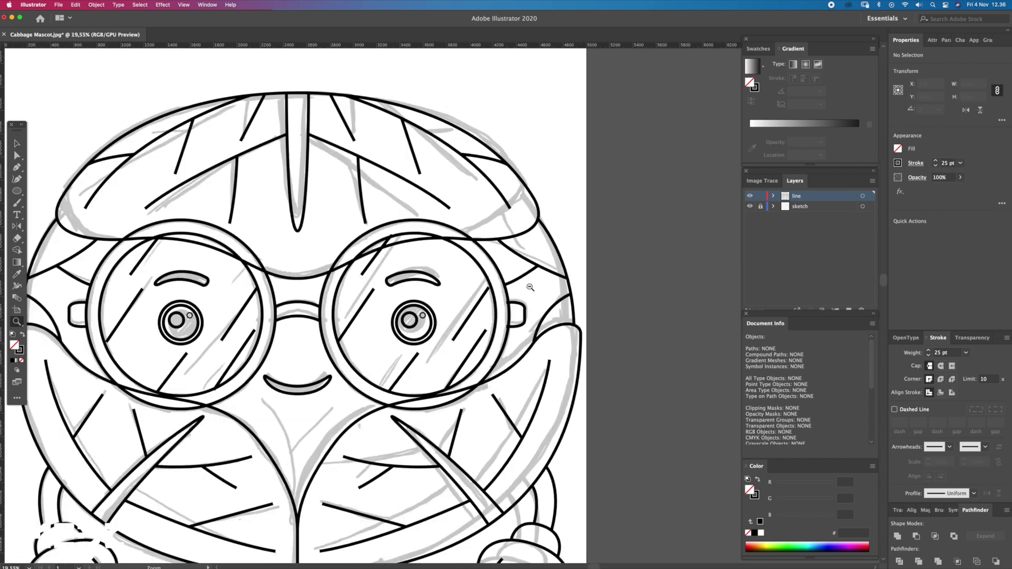
{"action": "left_click", "coordinate": [520, 322]}
{"action": "scroll", "coordinate": [527, 316], "scroll_direction": "up", "scroll_amount": 1}
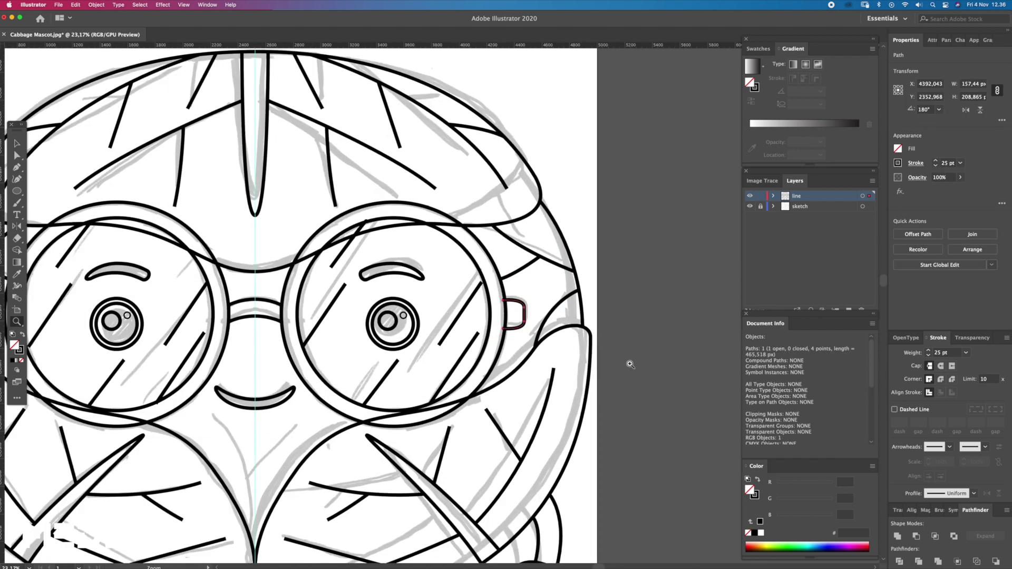
{"action": "key", "text": "Right"}
{"action": "key", "text": "Right"}
{"action": "key", "text": "Right"}
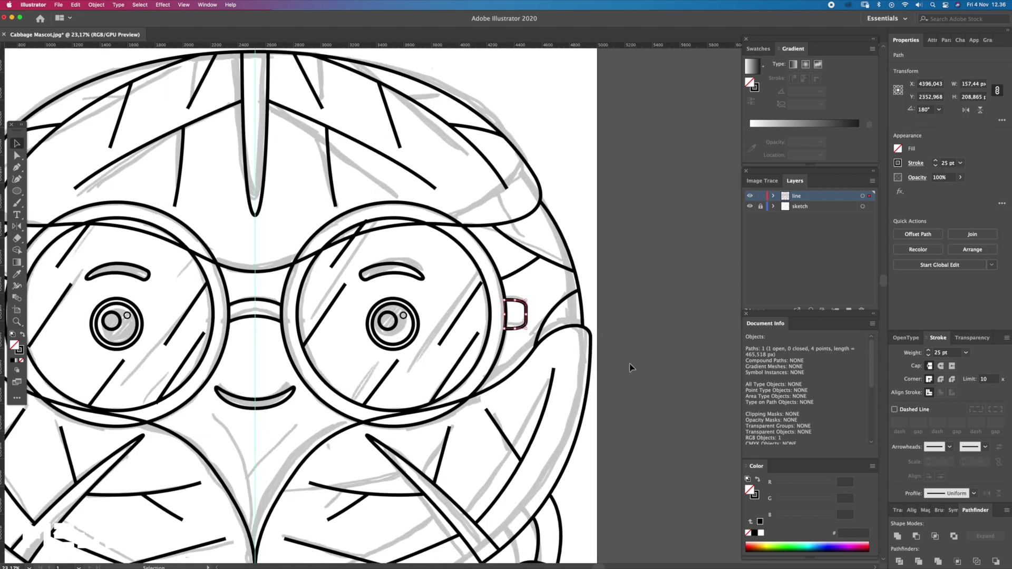
{"action": "left_click_drag", "start_coordinate": [284, 353], "coordinate": [489, 313]}
{"action": "left_click", "coordinate": [162, 302], "text": "shift"}
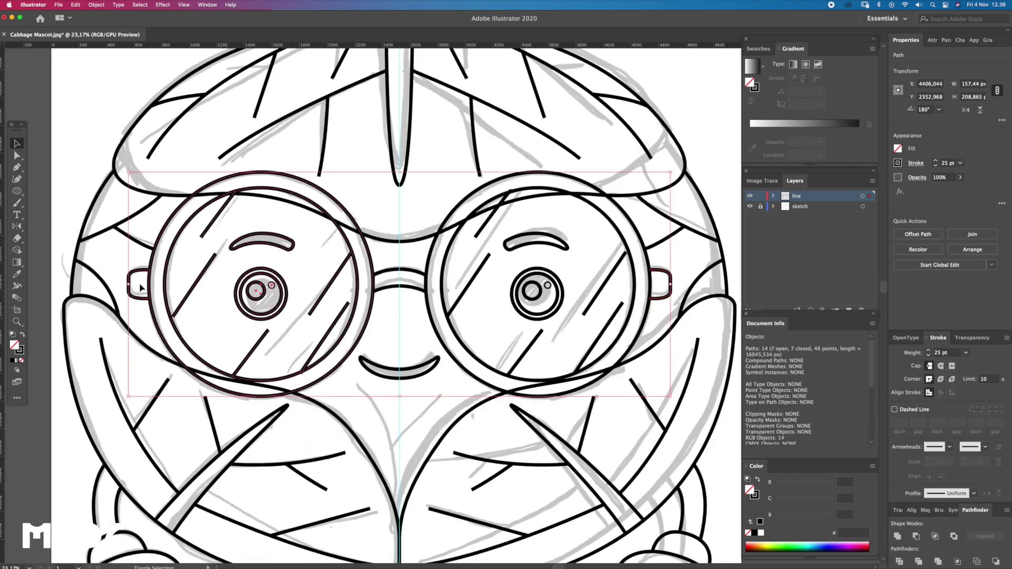
{"action": "left_click", "coordinate": [310, 289], "text": "shift"}
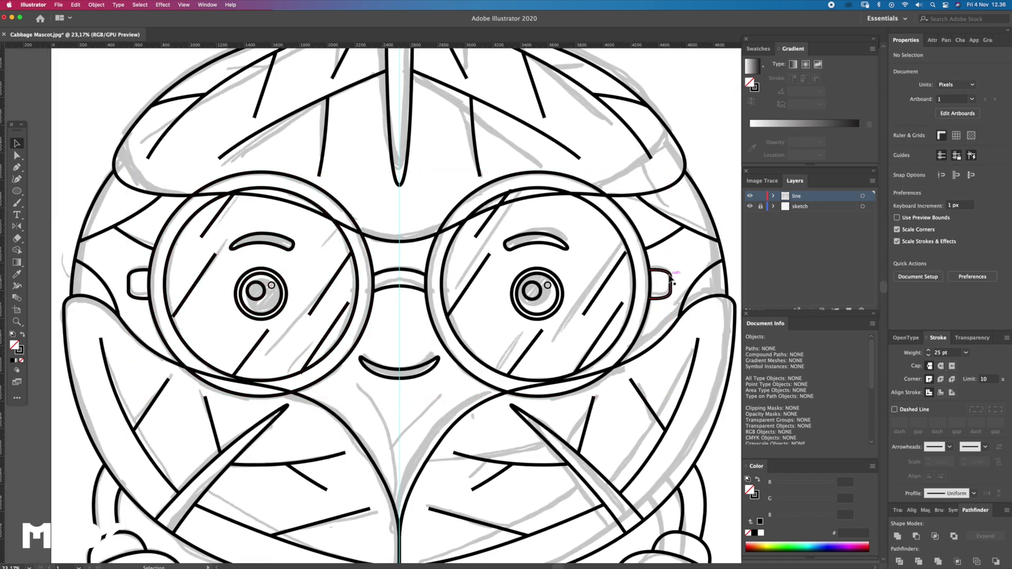
{"action": "left_click", "coordinate": [150, 284], "text": "shift"}
{"action": "key", "text": "v"}
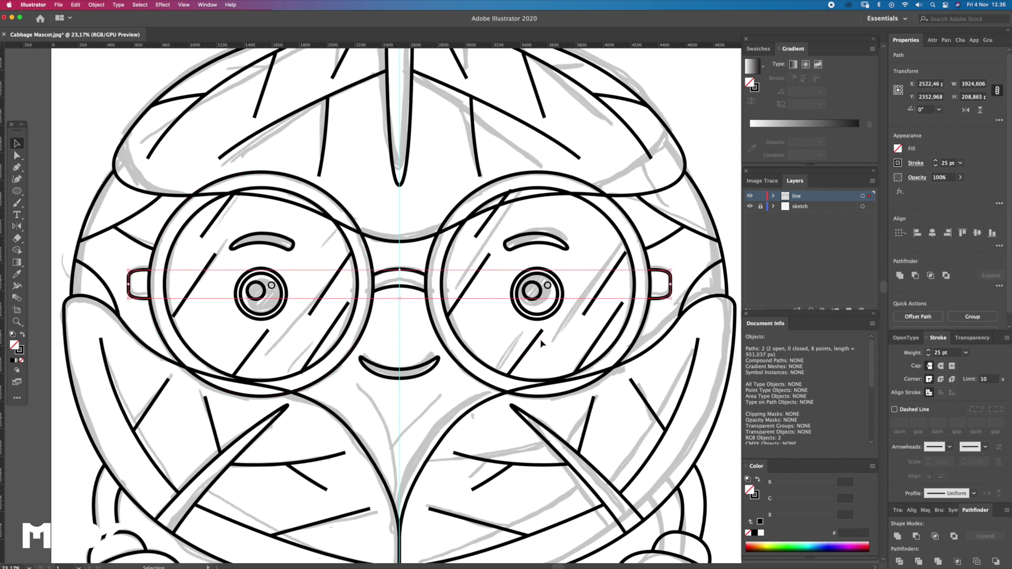
{"action": "left_click", "coordinate": [684, 266]}
{"action": "scroll", "coordinate": [506, 338], "scroll_direction": "down", "scroll_amount": 1, "text": "alt"}
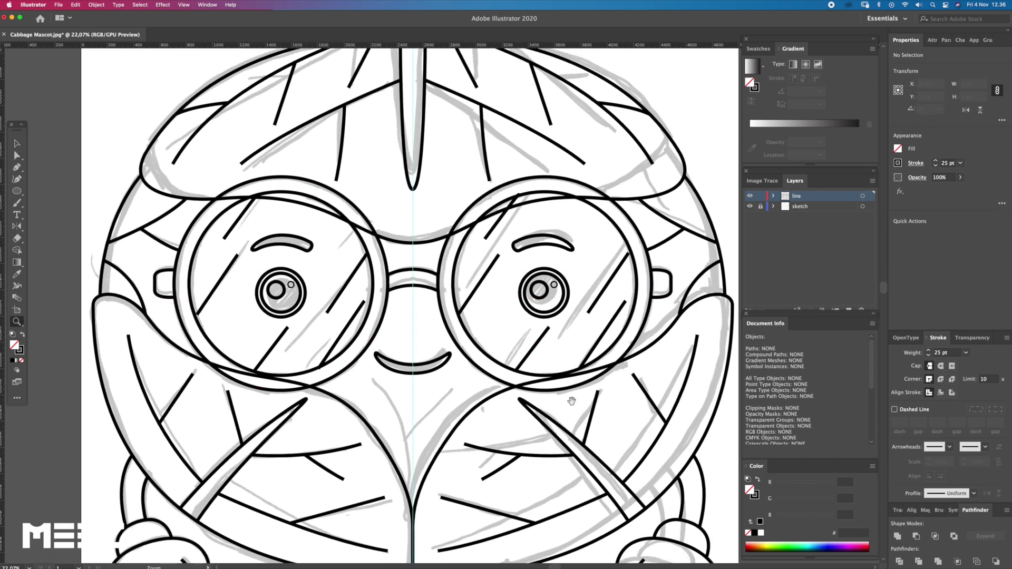
Step: Draw two curves meeting at the centre seam below the smile
{"action": "left_click_drag", "start_coordinate": [500, 422], "coordinate": [501, 352]}
{"action": "key", "text": "p"}
{"action": "scroll", "coordinate": [397, 369], "scroll_direction": "up", "scroll_amount": 5, "text": "alt"}
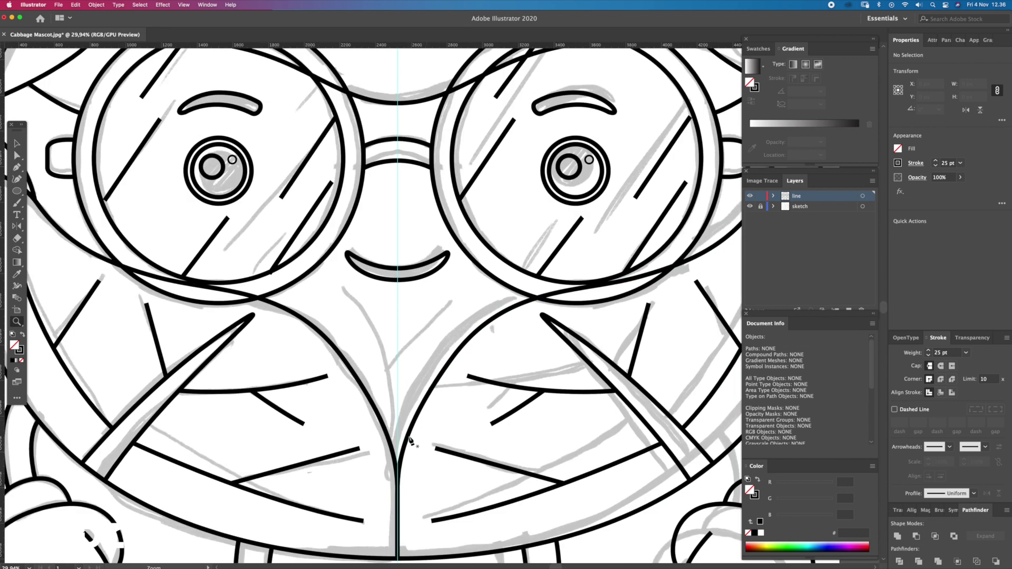
{"action": "mouse_move", "coordinate": [393, 457]}
{"action": "left_mouse_down"}
{"action": "mouse_move", "coordinate": [364, 312]}
{"action": "mouse_move", "coordinate": [285, 238]}
{"action": "left_mouse_up"}
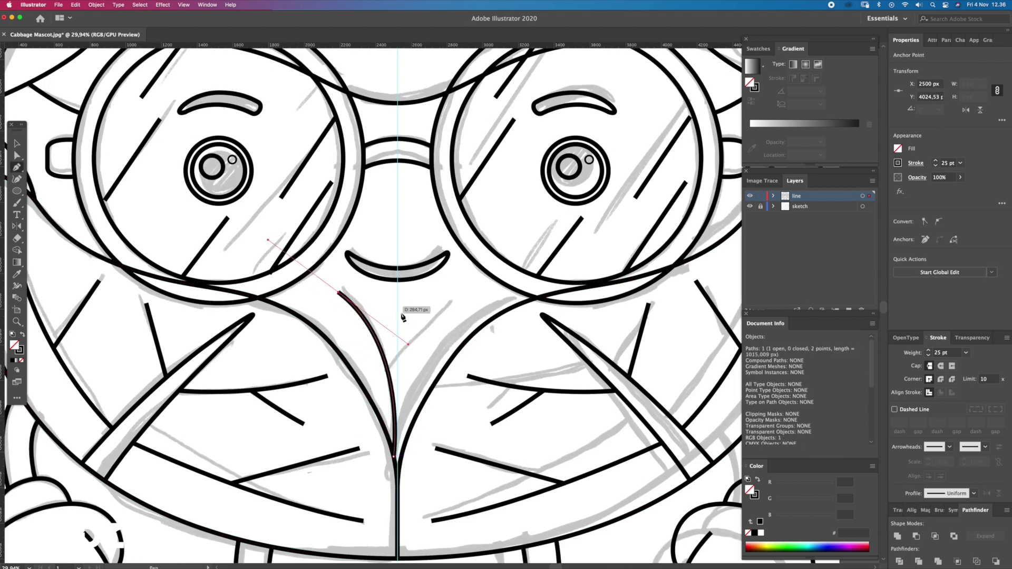
{"action": "key", "text": "a"}
{"action": "left_click", "coordinate": [415, 355]}
{"action": "left_click", "coordinate": [392, 383]}
{"action": "left_click_drag", "start_coordinate": [462, 299], "coordinate": [493, 287]}
{"action": "key", "text": "z"}
{"action": "left_click", "coordinate": [421, 274], "text": "alt"}
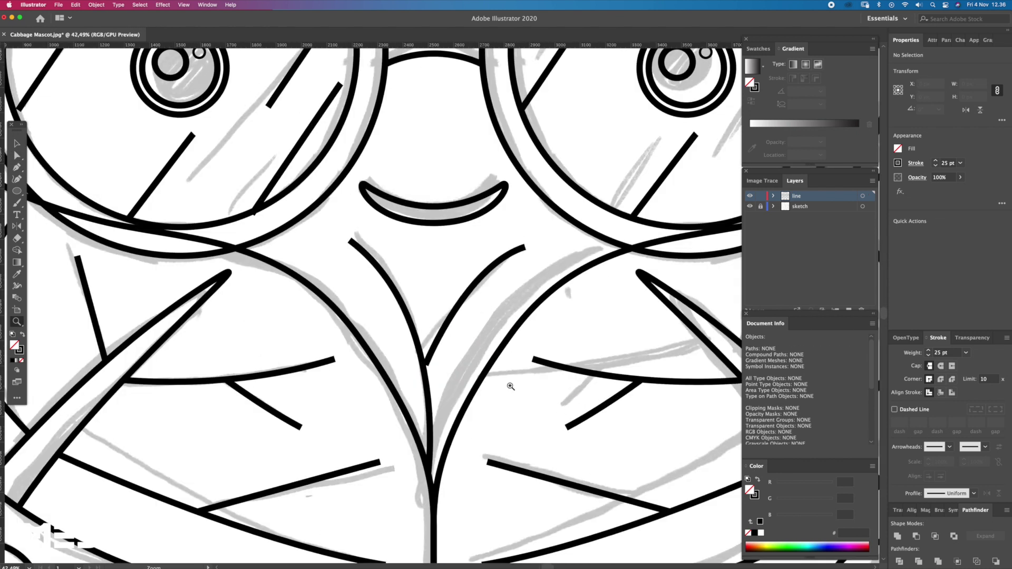
Step: Reshape the bend of the right-hand curve, then zoom out to the whole artboard
{"action": "left_click", "coordinate": [17, 155]}
{"action": "left_click", "coordinate": [424, 367]}
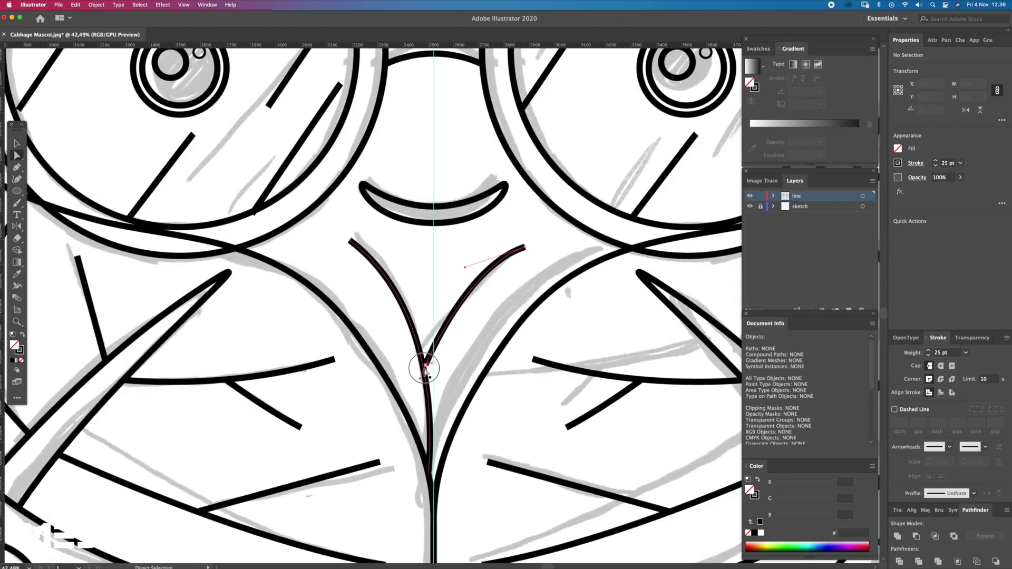
{"action": "left_click", "coordinate": [424, 365]}
{"action": "left_click_drag", "start_coordinate": [465, 267], "coordinate": [446, 283]}
{"action": "key", "text": "ctrl+shift+a"}
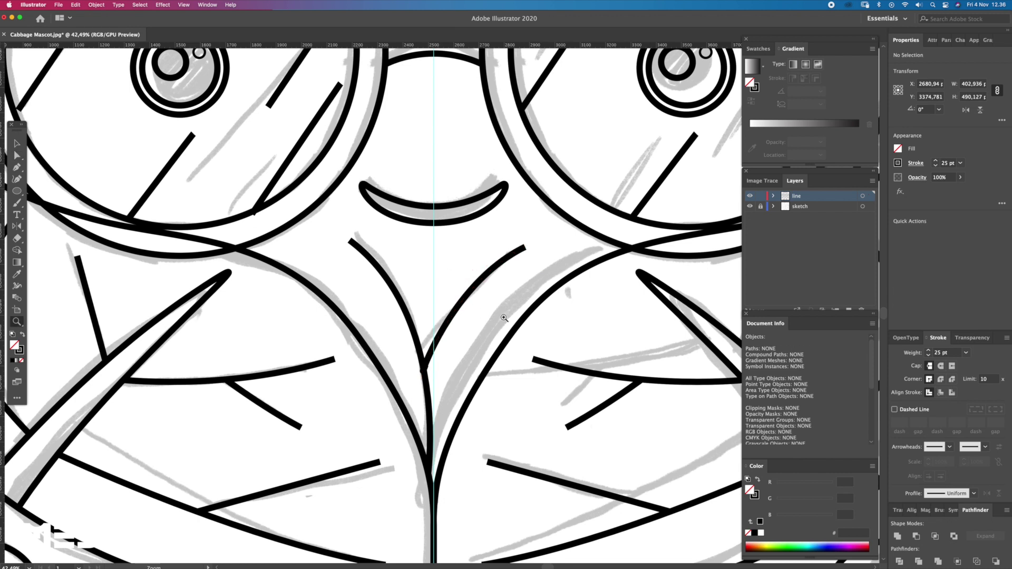
{"action": "key", "text": "z"}
{"action": "left_click", "coordinate": [506, 302], "text": "alt"}
Step: Give all line art round caps and joins with a 20 pt stroke weight
{"action": "key", "text": "ctrl+a"}
{"action": "left_click_drag", "start_coordinate": [439, 318], "coordinate": [515, 367]}
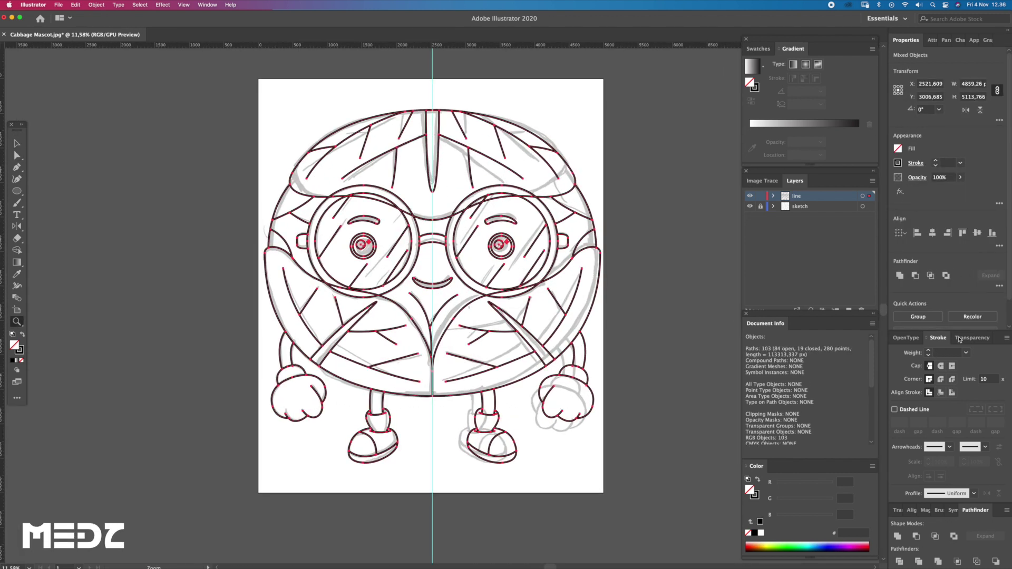
{"action": "left_click", "coordinate": [942, 367]}
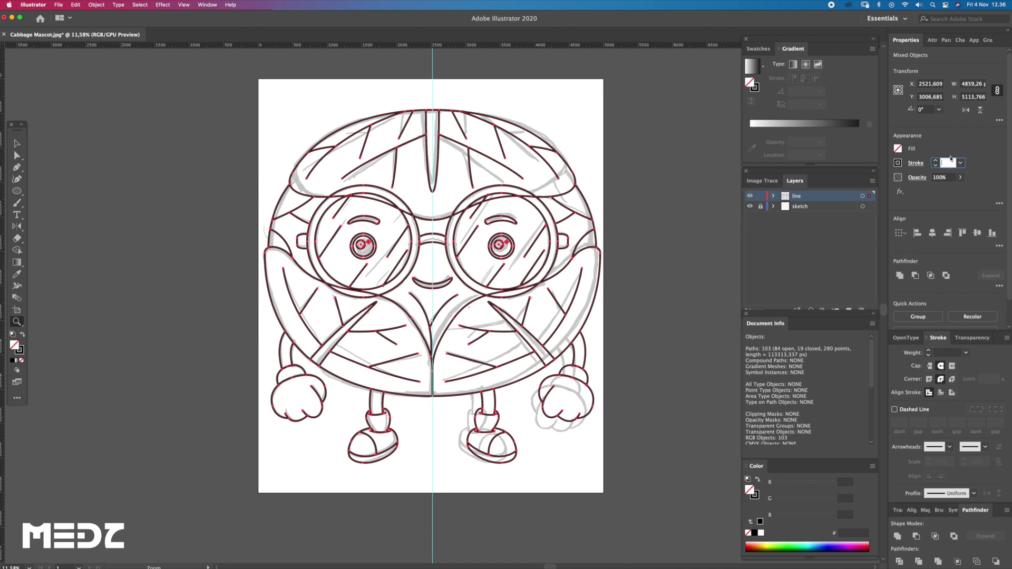
{"action": "type", "text": "20"}
{"action": "key", "text": "Return"}
{"action": "left_click", "coordinate": [680, 269]}
{"action": "left_click_drag", "start_coordinate": [660, 238], "coordinate": [612, 318]}
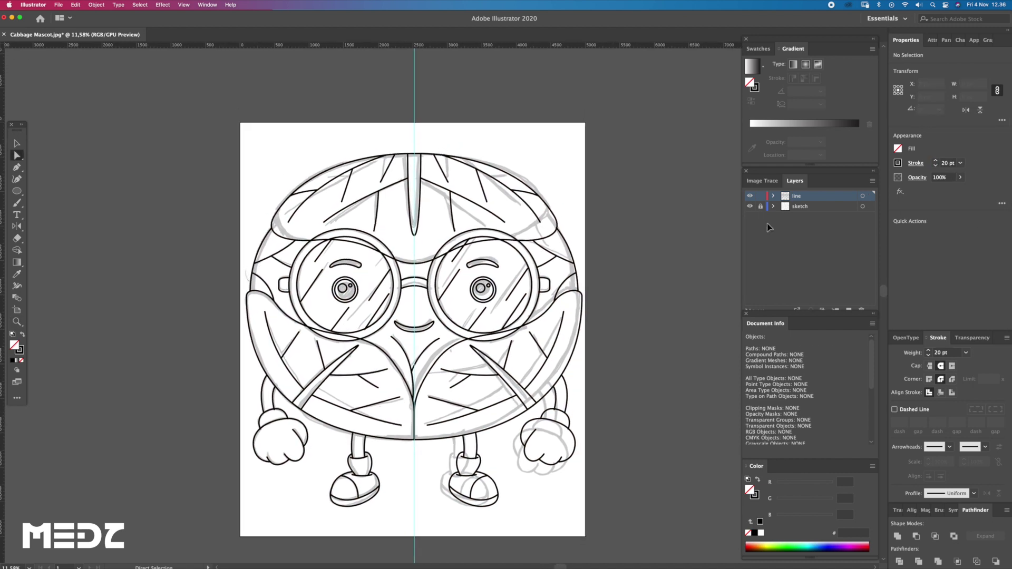
Step: Lock the line layer and hide the sketch layer
{"action": "key", "text": "v"}
{"action": "left_click", "coordinate": [760, 197]}
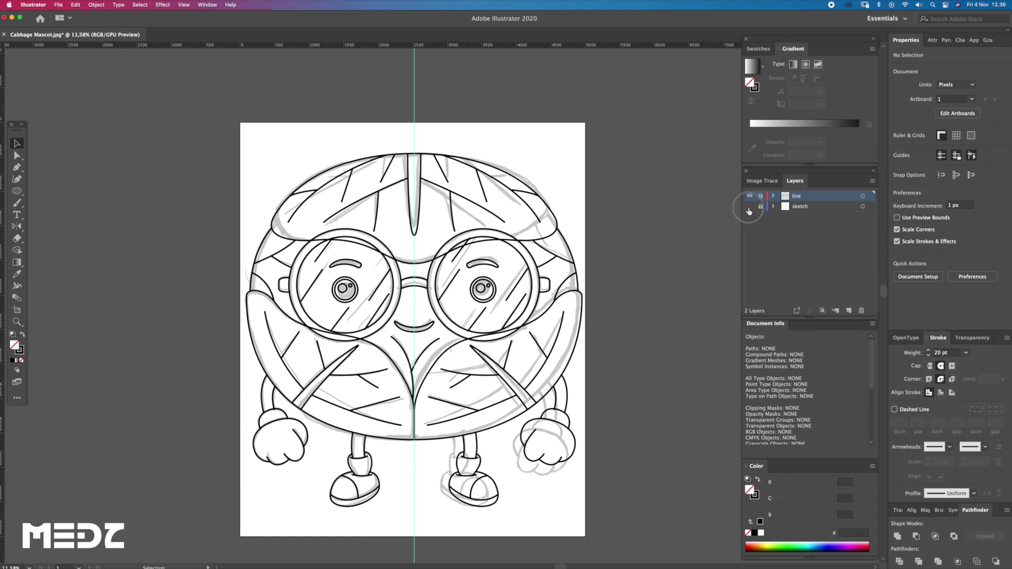
{"action": "left_click", "coordinate": [749, 207]}
{"action": "scroll", "coordinate": [550, 343], "scroll_direction": "up", "scroll_amount": 1}
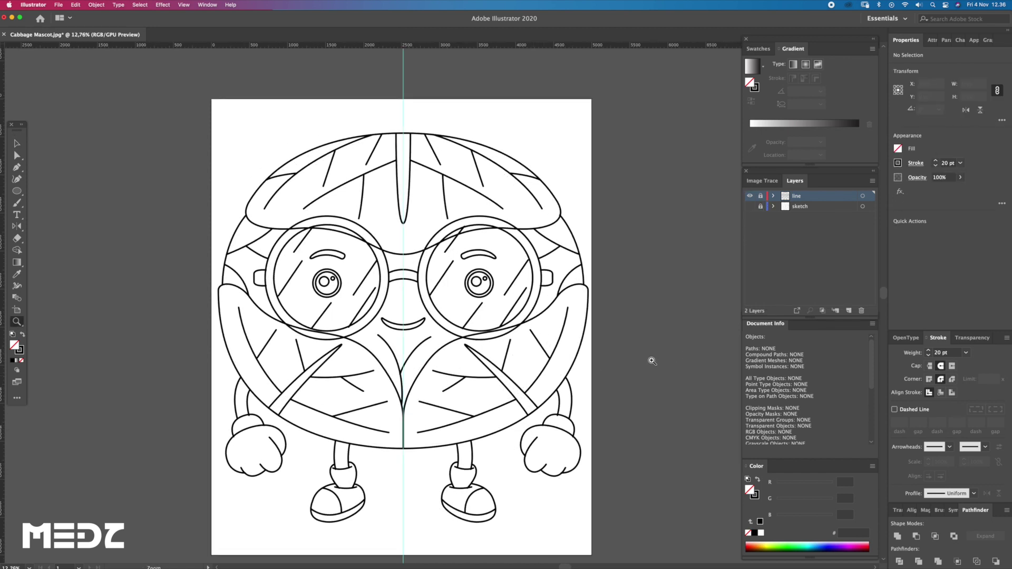
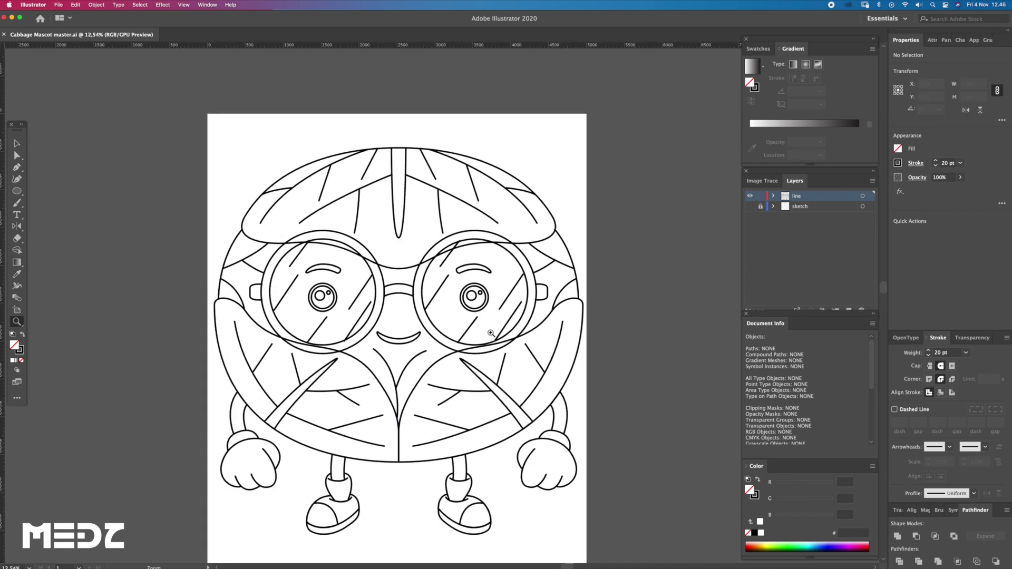
Step: Duplicate the line layer and rename the copy 'flat'
{"action": "left_click_drag", "start_coordinate": [836, 245], "coordinate": [836, 310]}
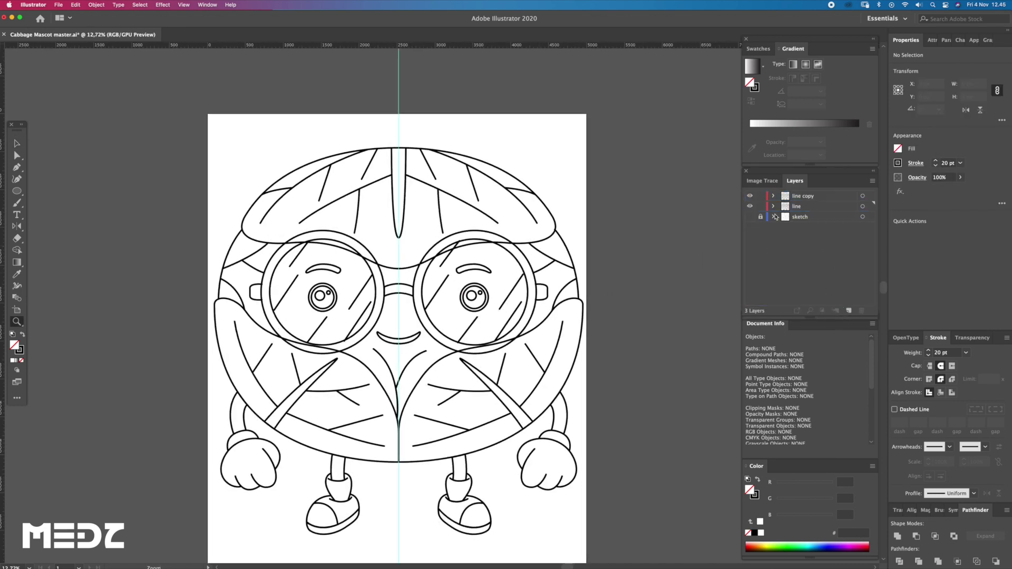
{"action": "double_click", "coordinate": [801, 197]}
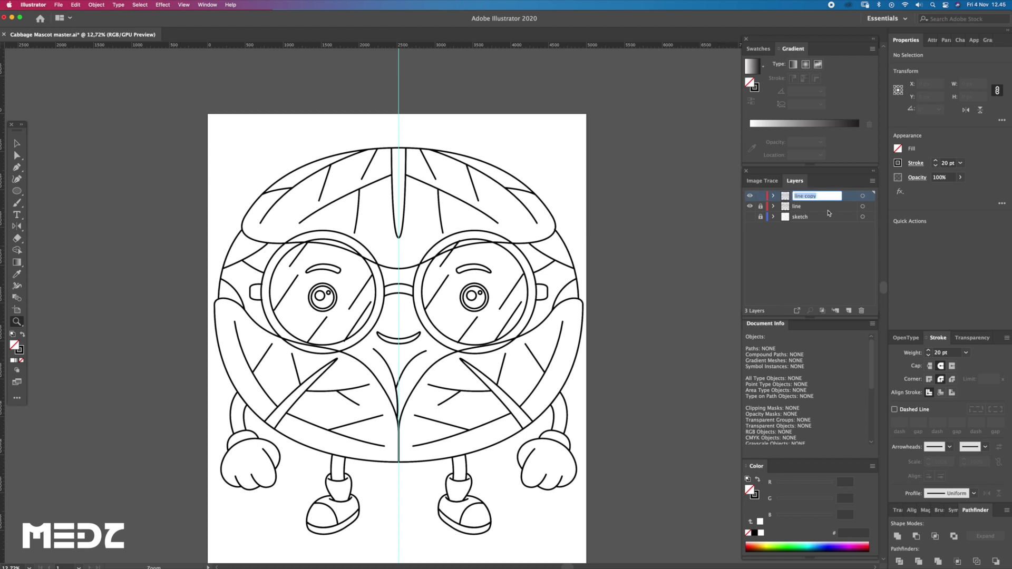
{"action": "type", "text": "flat"}
{"action": "key", "text": "Return"}
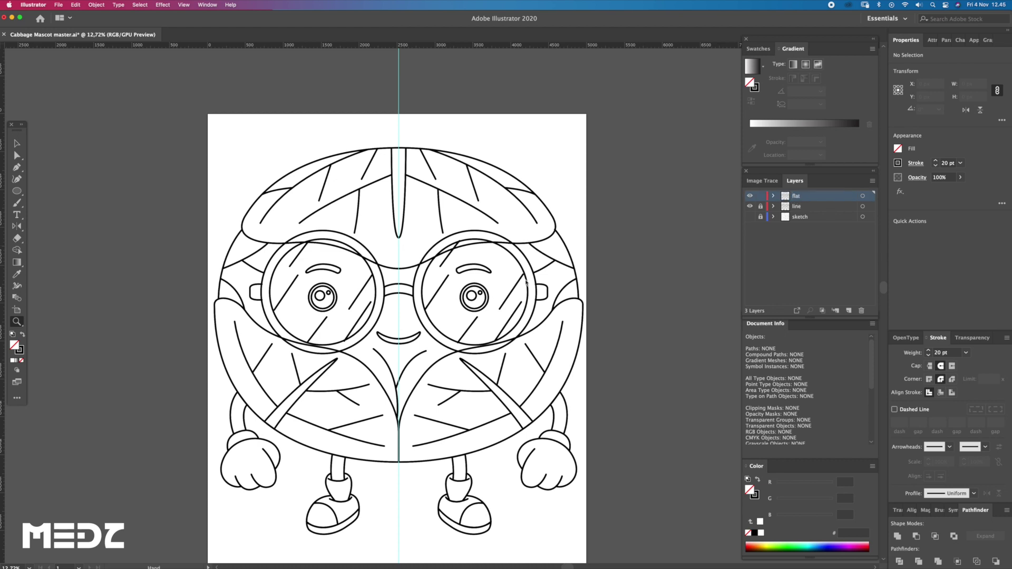
{"action": "left_click_drag", "start_coordinate": [360, 272], "coordinate": [450, 315]}
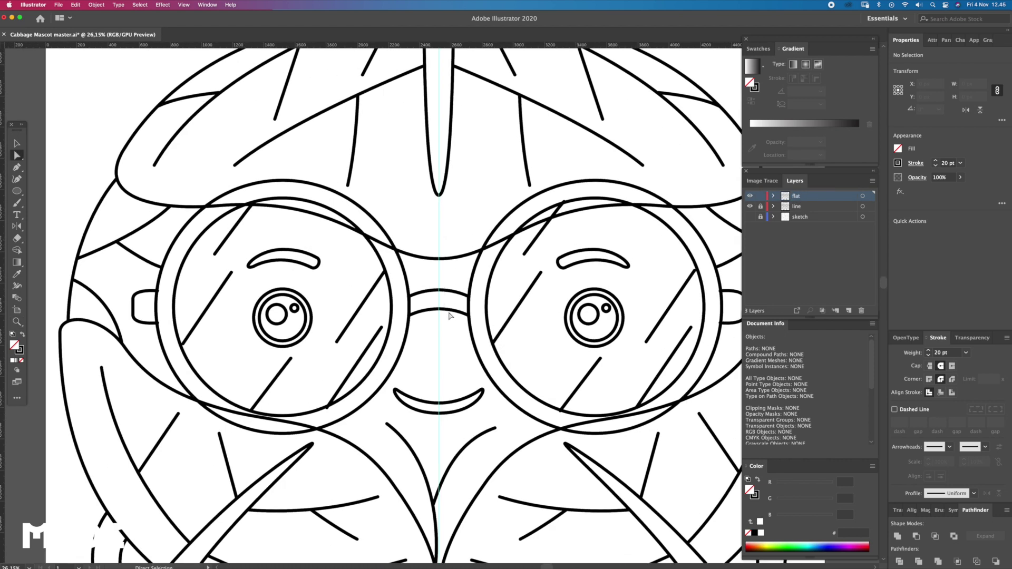
Step: Merge the left lens's outer and inner circles into one ring with Pathfinder Exclude
{"action": "left_click", "coordinate": [467, 314]}
{"action": "scroll", "coordinate": [474, 306], "scroll_direction": "down", "scroll_amount": 2}
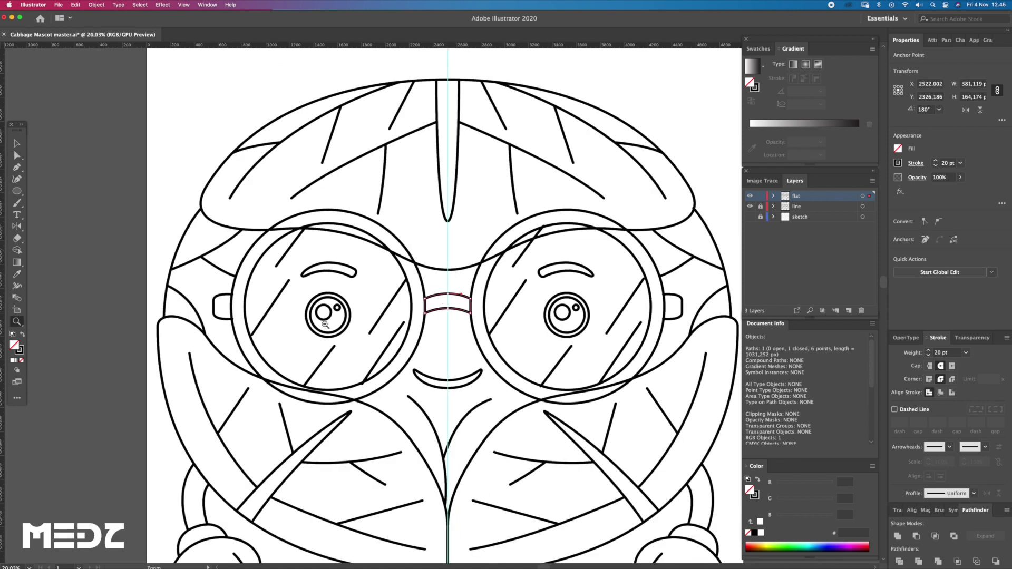
{"action": "scroll", "coordinate": [316, 295], "scroll_direction": "right", "scroll_amount": 2}
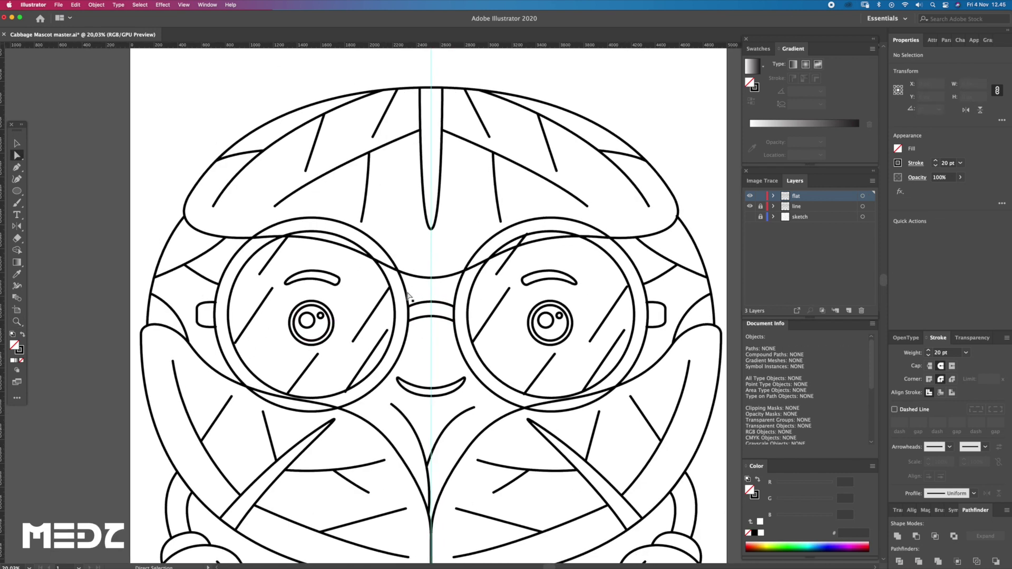
{"action": "left_click", "coordinate": [394, 305]}
{"action": "left_click_drag", "start_coordinate": [493, 348], "coordinate": [453, 349]}
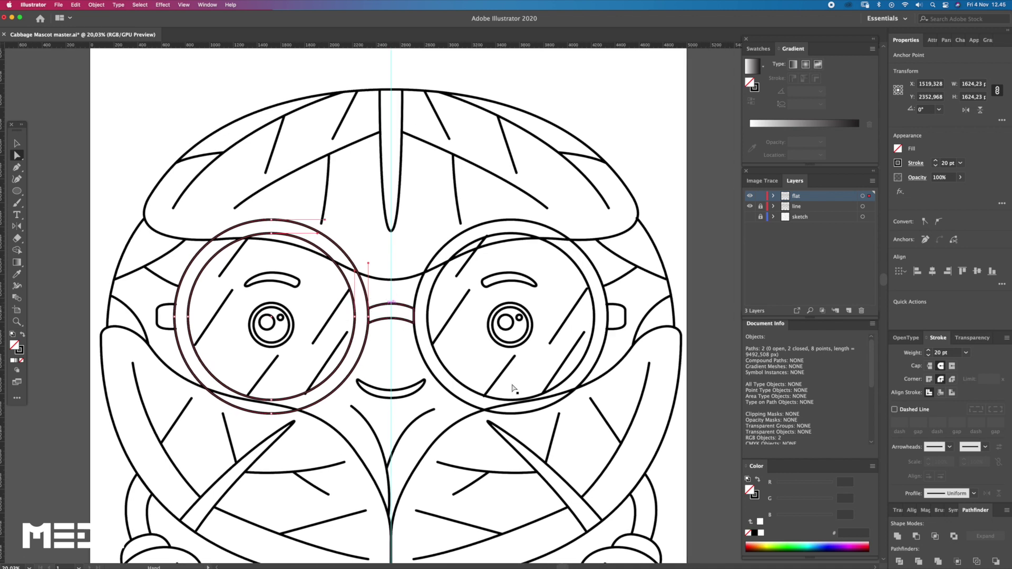
{"action": "left_click", "coordinate": [955, 536]}
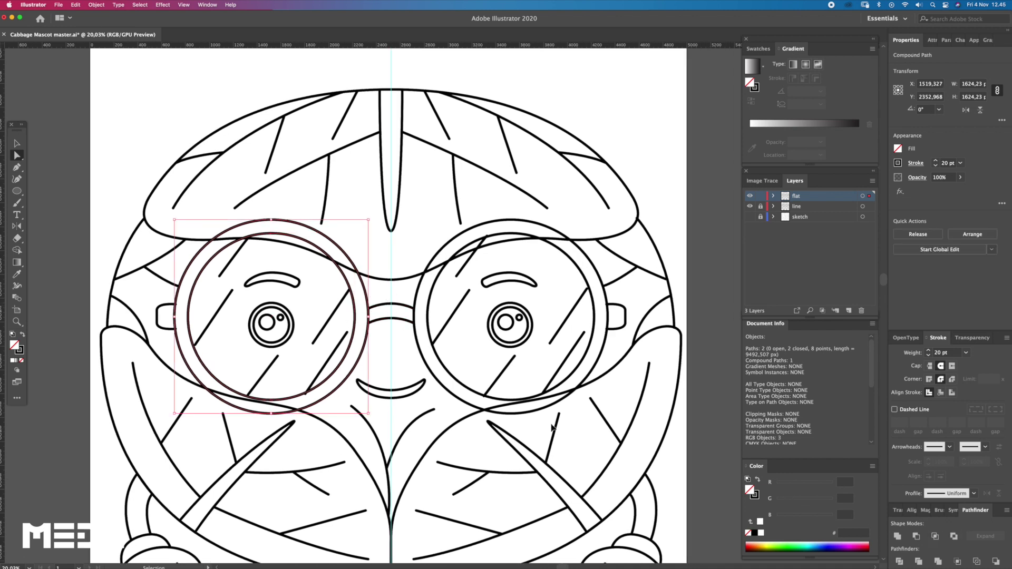
Step: Reselect the left lens ring and set its stroke to None
{"action": "left_click", "coordinate": [301, 393], "text": "alt"}
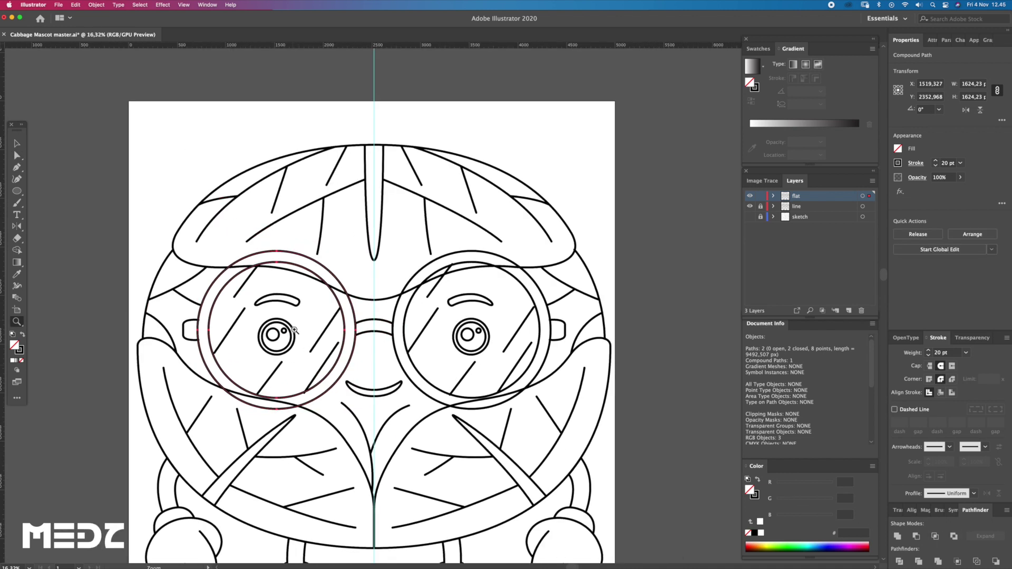
{"action": "key", "text": "v"}
{"action": "left_click", "coordinate": [256, 256]}
{"action": "left_click", "coordinate": [270, 253]}
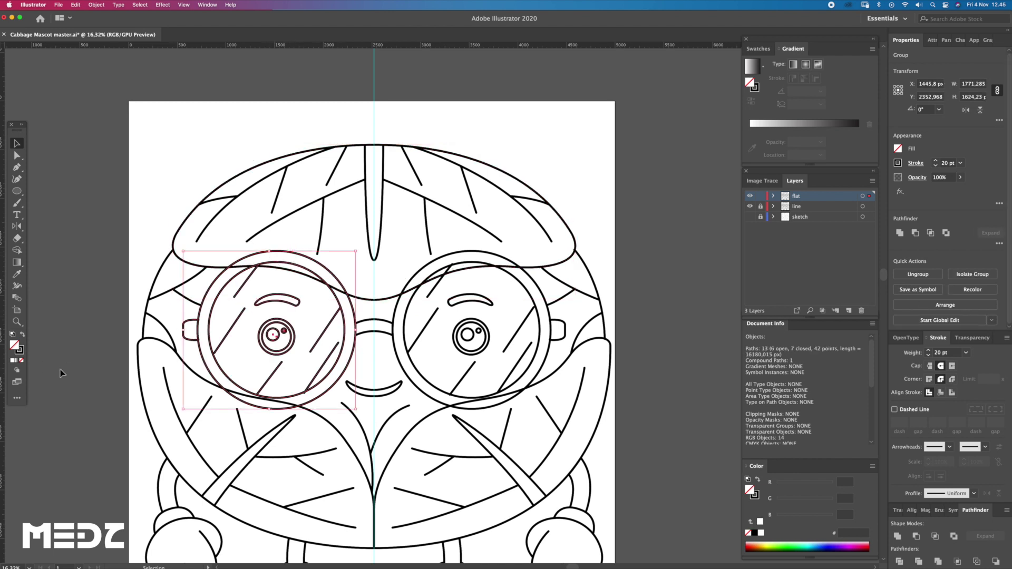
{"action": "left_click", "coordinate": [357, 373]}
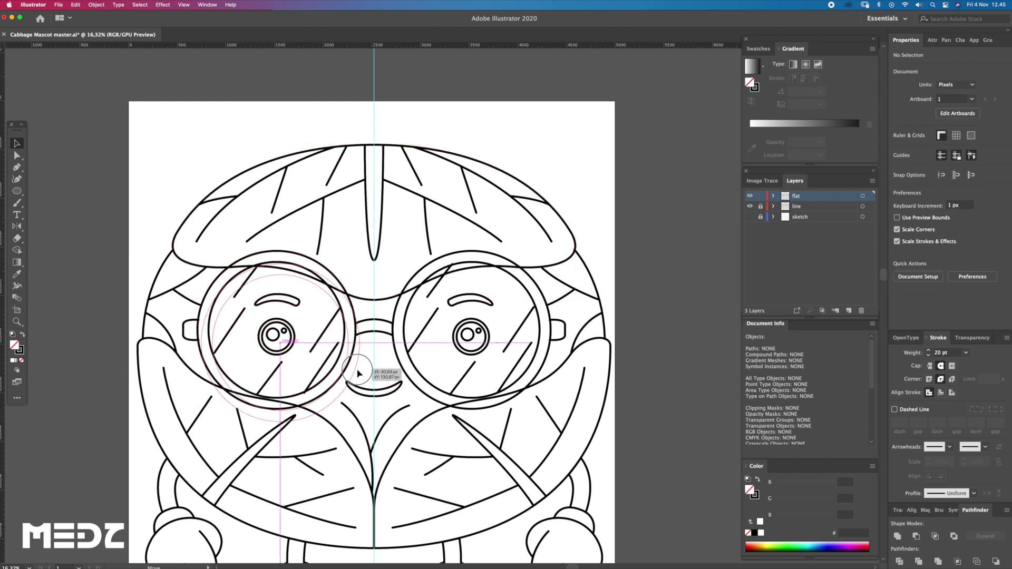
{"action": "left_click", "coordinate": [358, 372]}
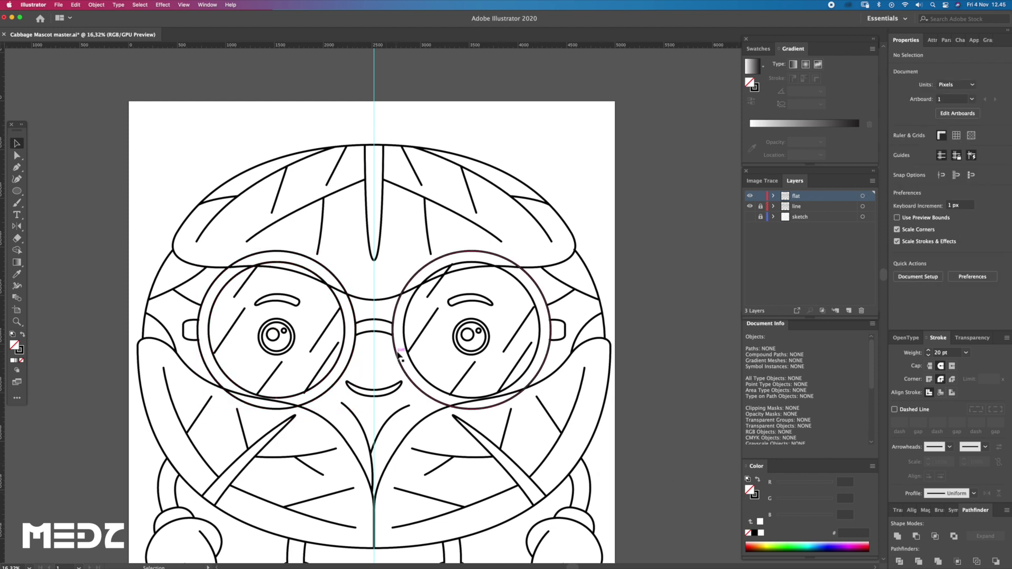
{"action": "left_click", "coordinate": [416, 386]}
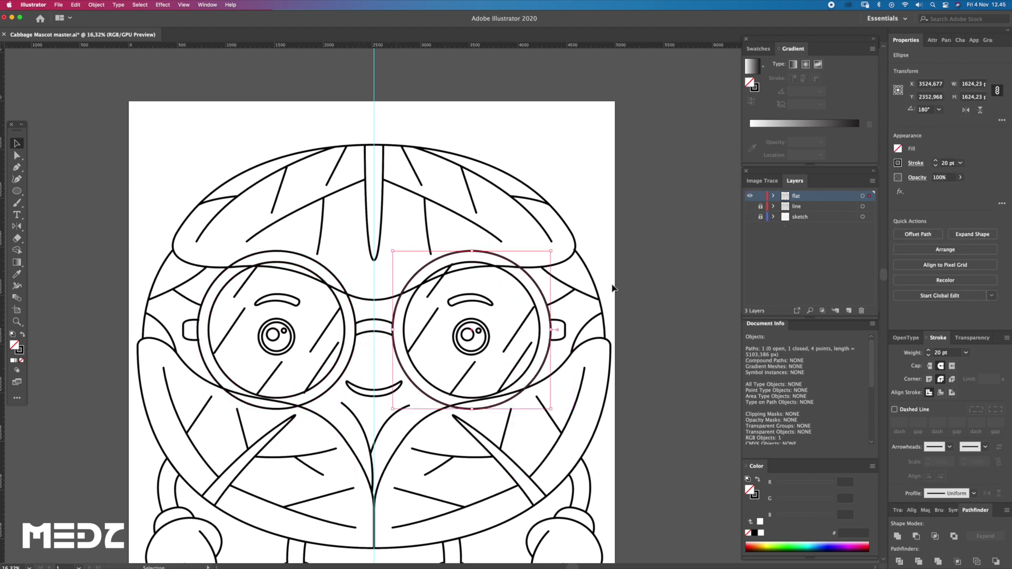
{"action": "left_click", "coordinate": [355, 349]}
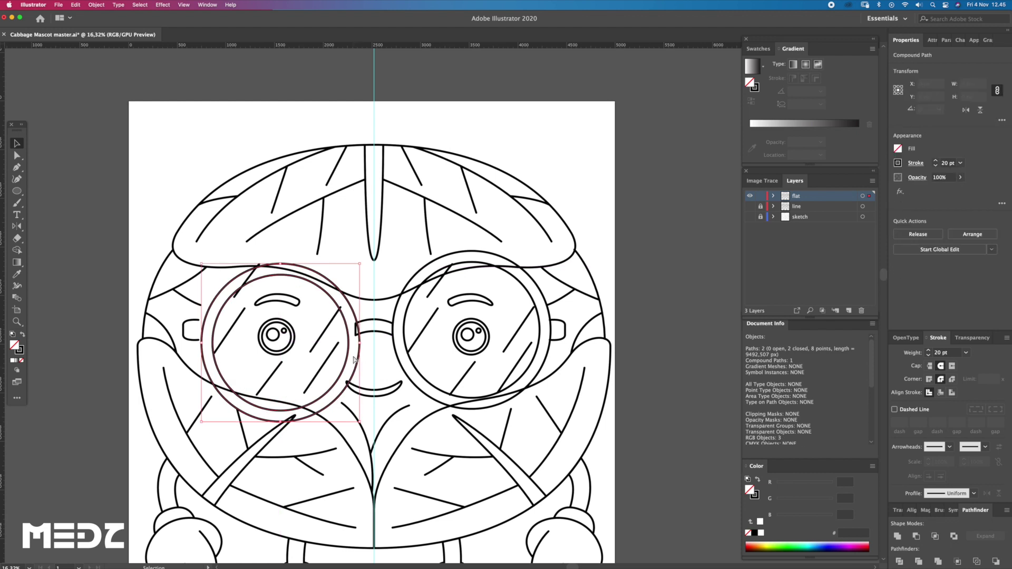
{"action": "left_click", "coordinate": [19, 361]}
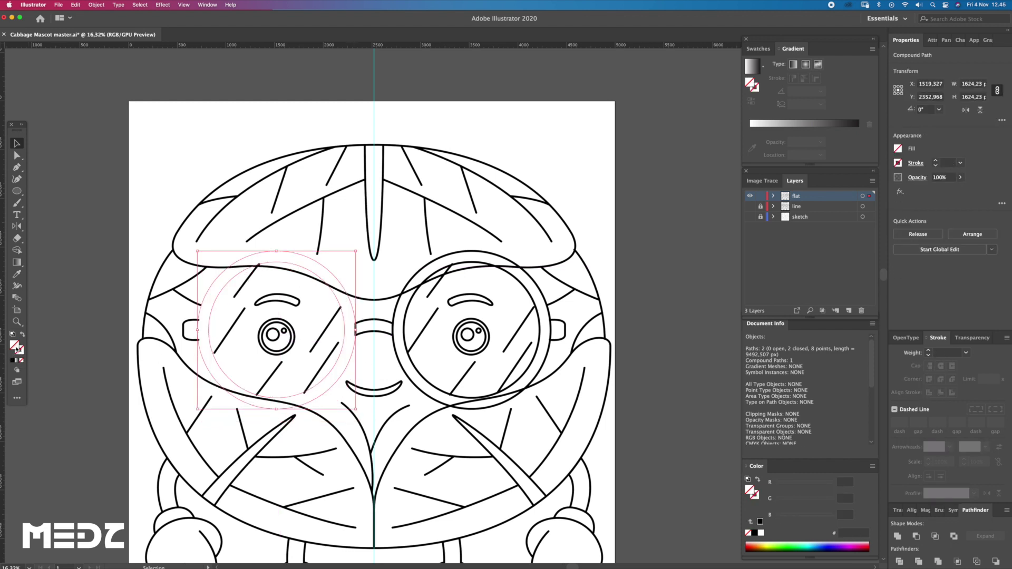
Step: Adjust the left ring's fill from green through brown to red-orange with the Color panel sliders
{"action": "left_click_drag", "start_coordinate": [806, 500], "coordinate": [821, 499]}
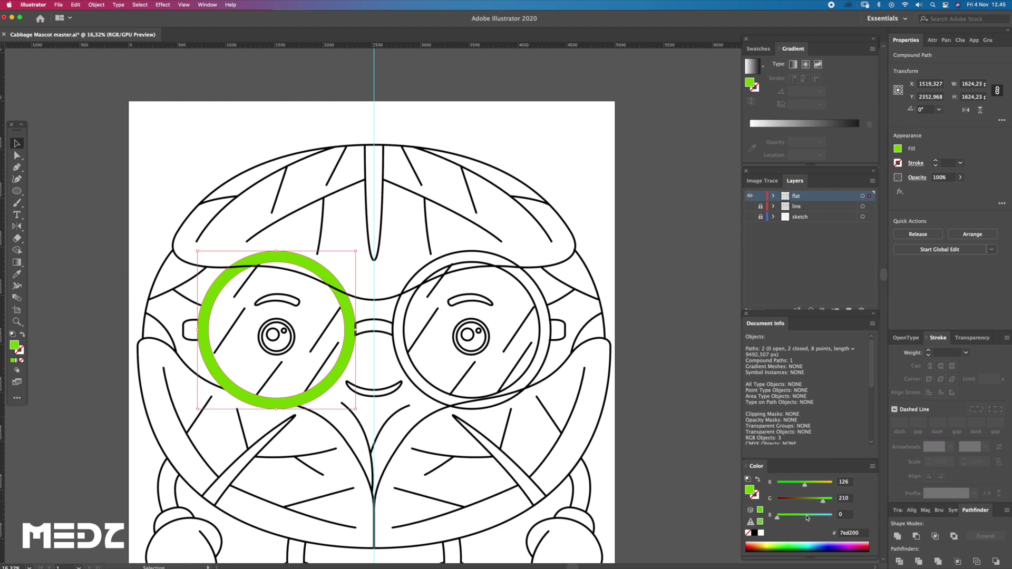
{"action": "left_click_drag", "start_coordinate": [823, 501], "coordinate": [804, 501]}
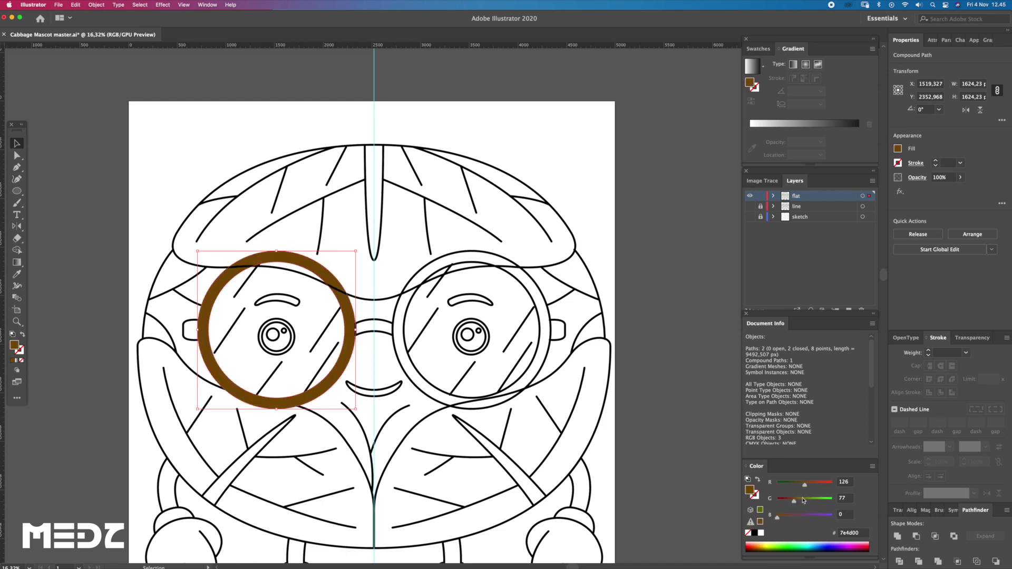
{"action": "left_click_drag", "start_coordinate": [825, 486], "coordinate": [803, 501]}
Step: Eyedrop the ring's orange onto the left arm and bridge, then shift them to red-orange
{"action": "key", "text": "a"}
{"action": "left_click", "coordinate": [665, 387]}
{"action": "scroll", "coordinate": [257, 335], "scroll_direction": "up", "scroll_amount": 3}
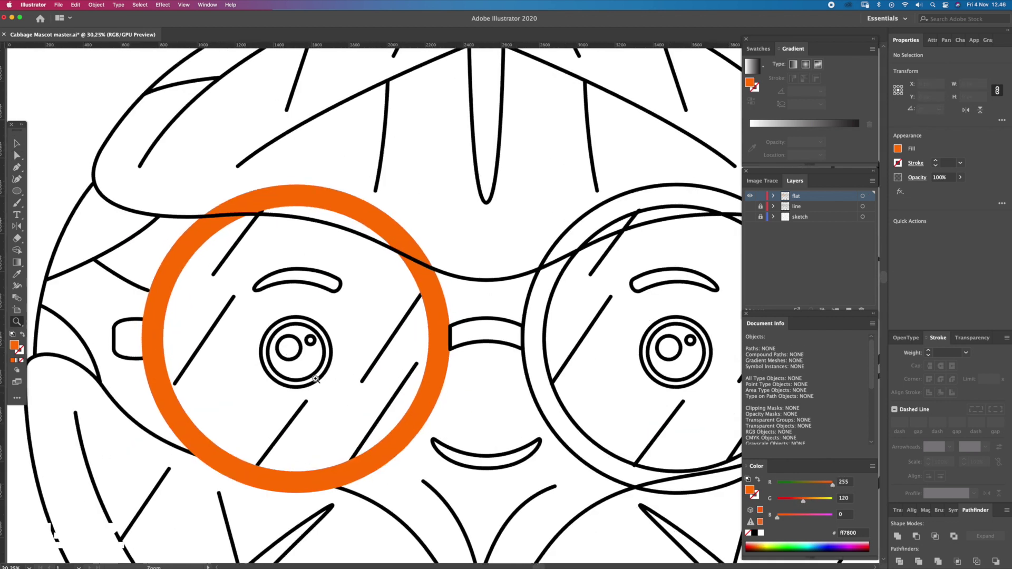
{"action": "left_click", "coordinate": [141, 339]}
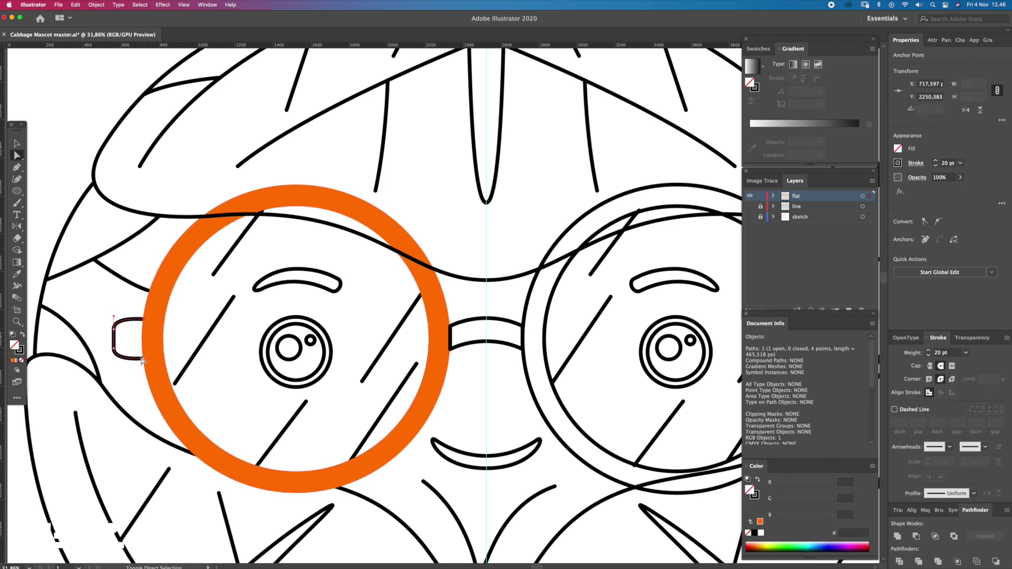
{"action": "left_click", "coordinate": [479, 347], "text": "shift"}
{"action": "key", "text": "i"}
{"action": "left_click", "coordinate": [439, 335]}
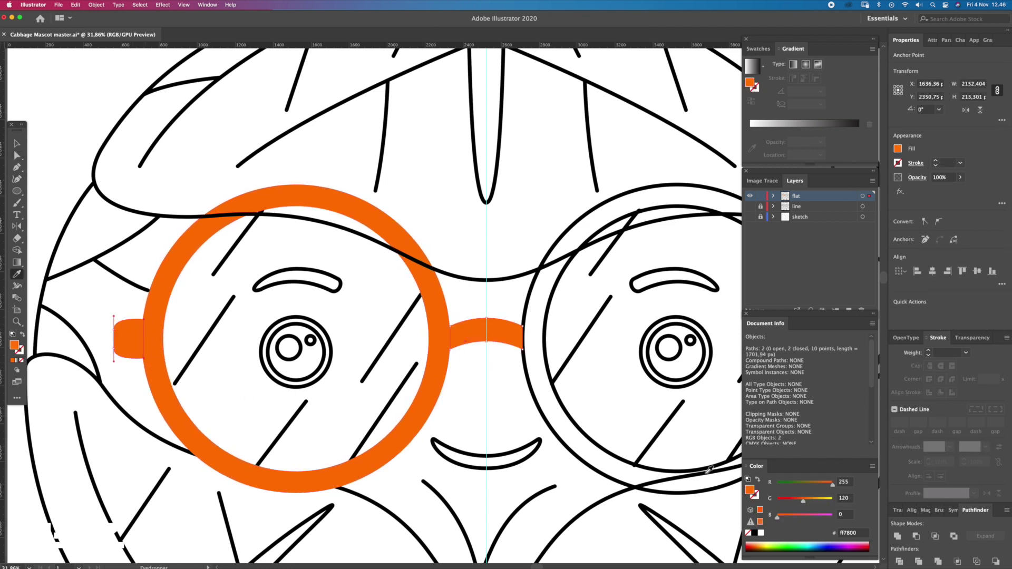
{"action": "left_click_drag", "start_coordinate": [803, 500], "coordinate": [793, 500]}
{"action": "key", "text": "ctrl+shift+a"}
{"action": "key", "text": "z"}
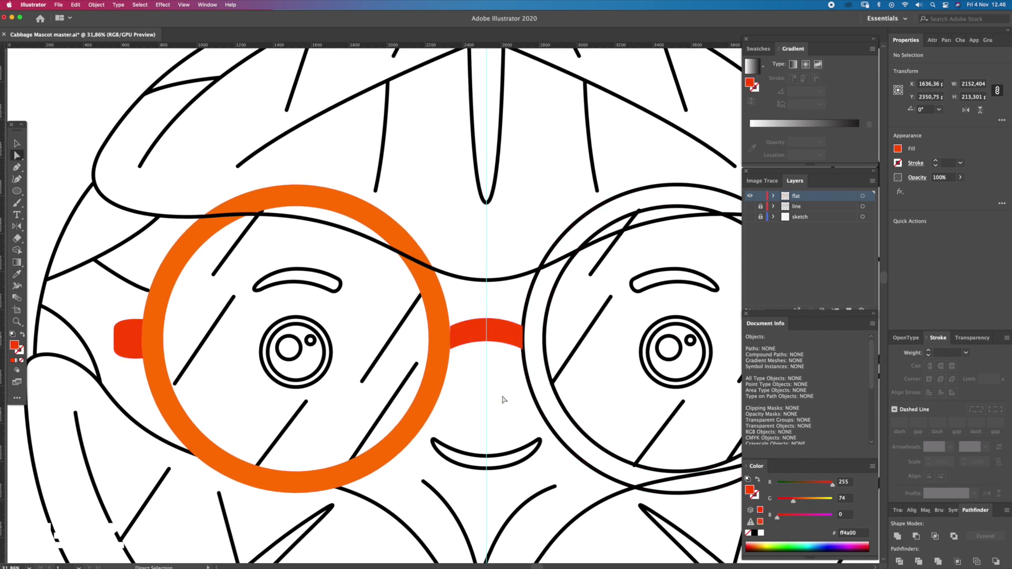
Step: Resize the bridge to fit between the two lenses
{"action": "left_click", "coordinate": [466, 336]}
{"action": "key", "text": "v"}
{"action": "left_click_drag", "start_coordinate": [451, 333], "coordinate": [442, 332]}
{"action": "key", "text": "a"}
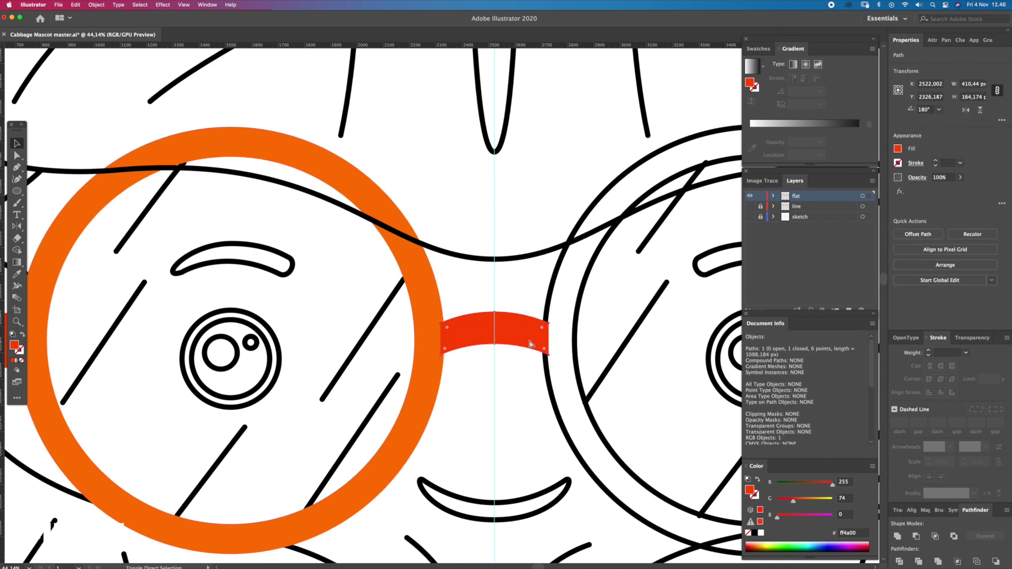
Step: Exclude the right lens circles into a ring and eyedrop the orange fill onto it
{"action": "left_click", "coordinate": [512, 389]}
{"action": "scroll", "coordinate": [528, 390], "scroll_direction": "down", "scroll_amount": 2}
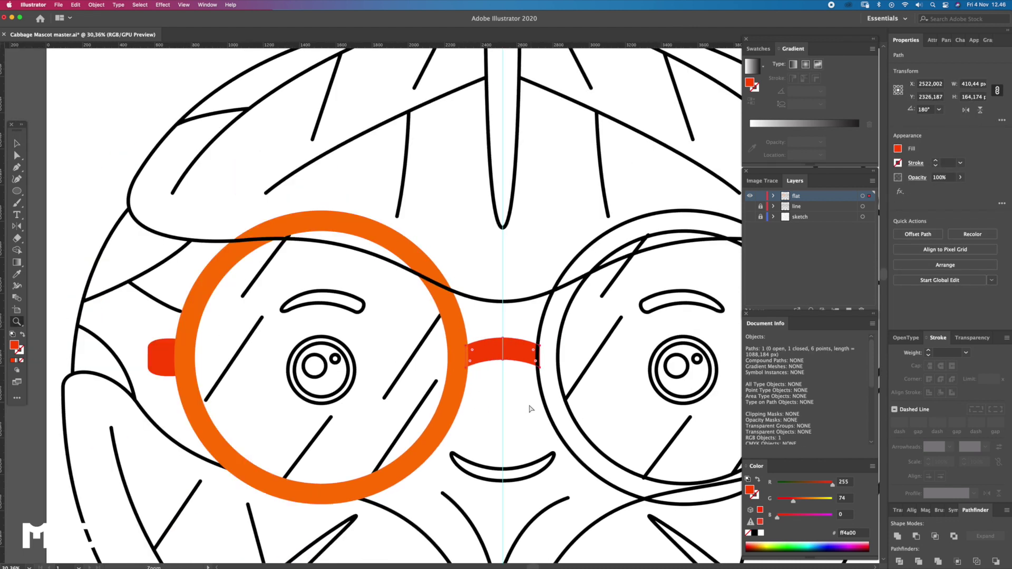
{"action": "left_click_drag", "start_coordinate": [531, 390], "coordinate": [739, 504]}
{"action": "left_click", "coordinate": [949, 539]}
{"action": "key", "text": "i"}
{"action": "scroll", "coordinate": [421, 400], "scroll_direction": "right", "scroll_amount": 5}
{"action": "scroll", "coordinate": [422, 401], "scroll_direction": "right", "scroll_amount": 2}
{"action": "left_click", "coordinate": [358, 358]}
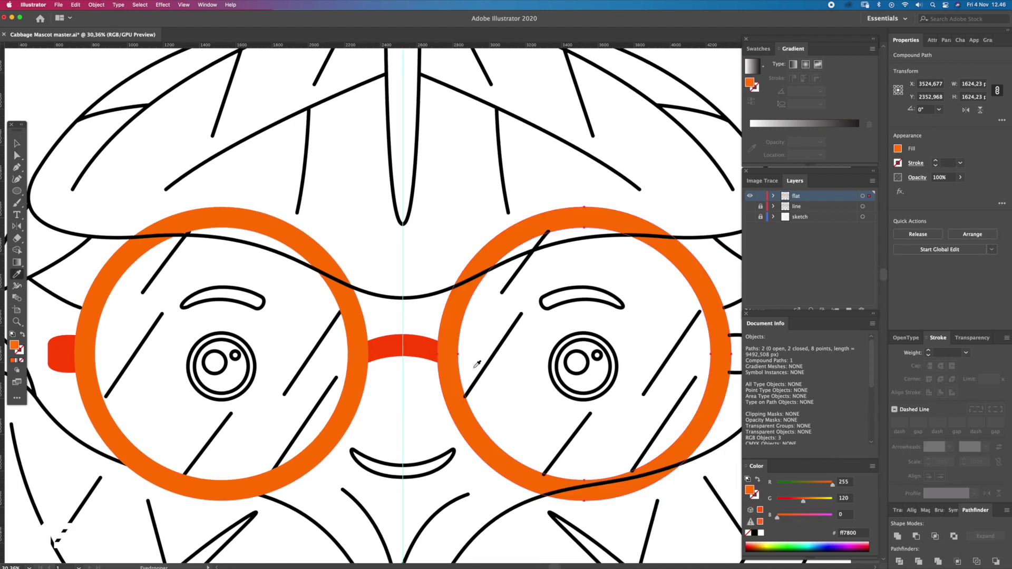
Step: Bring both orange rings in front of the black line and nudge the left ring down
{"action": "key", "text": "ctrl+shift+bracketright"}
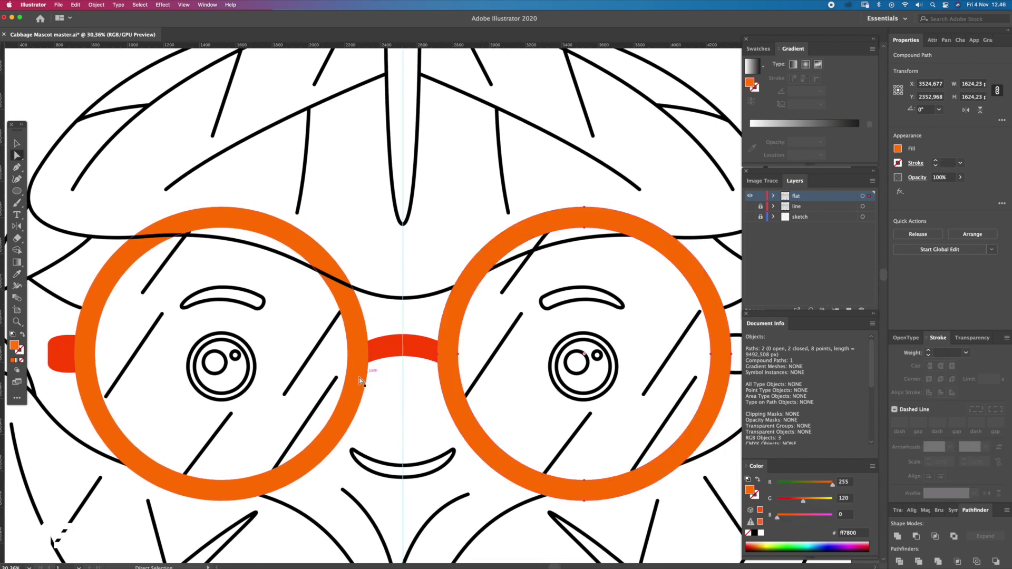
{"action": "left_click", "coordinate": [352, 378]}
{"action": "key", "text": "ctrl+shift+bracketright"}
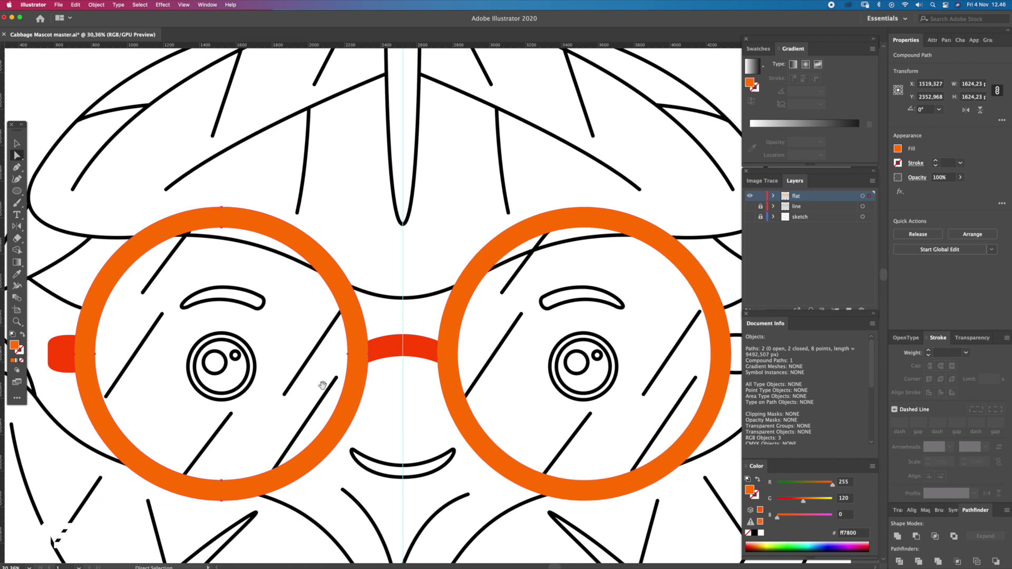
{"action": "left_click_drag", "start_coordinate": [322, 385], "coordinate": [429, 366]}
{"action": "left_click_drag", "start_coordinate": [445, 259], "coordinate": [446, 274]}
Step: Draw a circle centred on the left eye and adjust it to fit the ring
{"action": "mouse_move", "coordinate": [237, 318]}
{"action": "left_mouse_down"}
{"action": "mouse_move", "coordinate": [265, 313]}
{"action": "mouse_move", "coordinate": [221, 296]}
{"action": "left_mouse_up"}
{"action": "left_click_drag", "start_coordinate": [314, 315], "coordinate": [452, 438]}
{"action": "key", "text": "v"}
{"action": "left_click_drag", "start_coordinate": [451, 178], "coordinate": [454, 175]}
{"action": "key", "text": "a"}
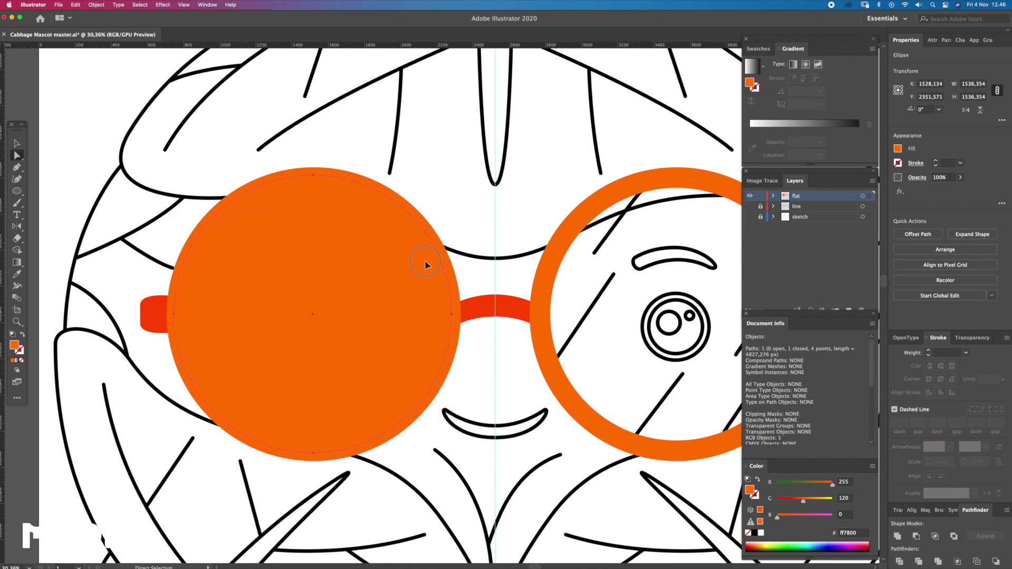
{"action": "left_click_drag", "start_coordinate": [426, 264], "coordinate": [425, 267]}
Step: Fill the left lens circle sky blue (#00c0ff) via the colour picker and Color panel
{"action": "double_click", "coordinate": [749, 490]}
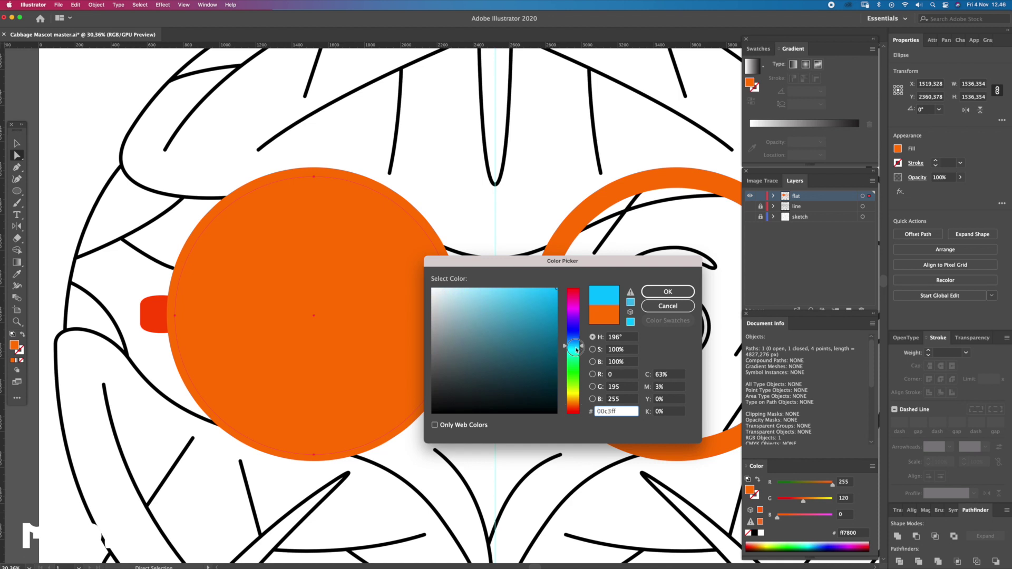
{"action": "left_click_drag", "start_coordinate": [574, 404], "coordinate": [576, 348]}
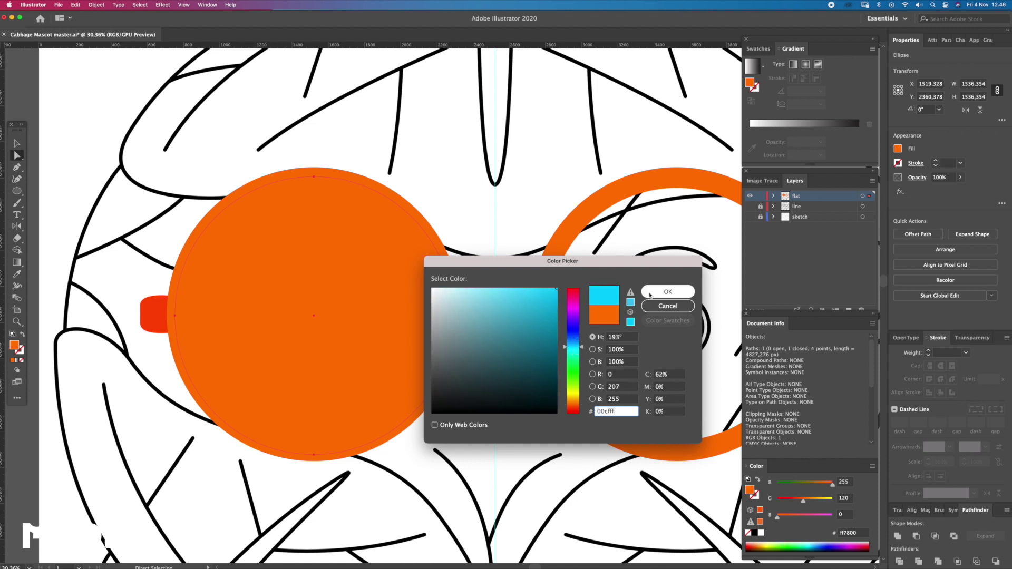
{"action": "left_click", "coordinate": [667, 292]}
{"action": "key", "text": "z"}
{"action": "left_click", "coordinate": [437, 312], "text": "alt"}
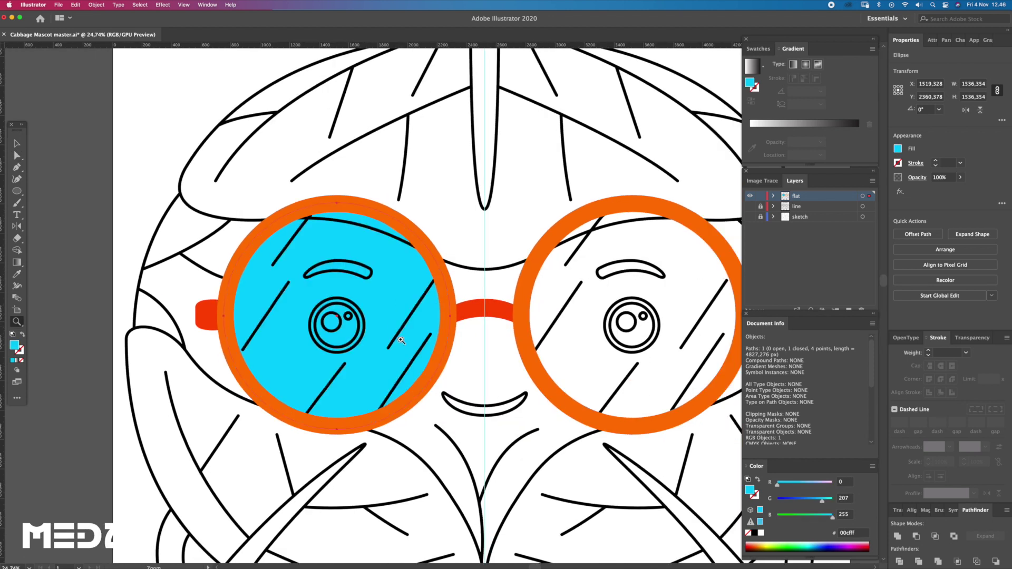
{"action": "left_click", "coordinate": [811, 500]}
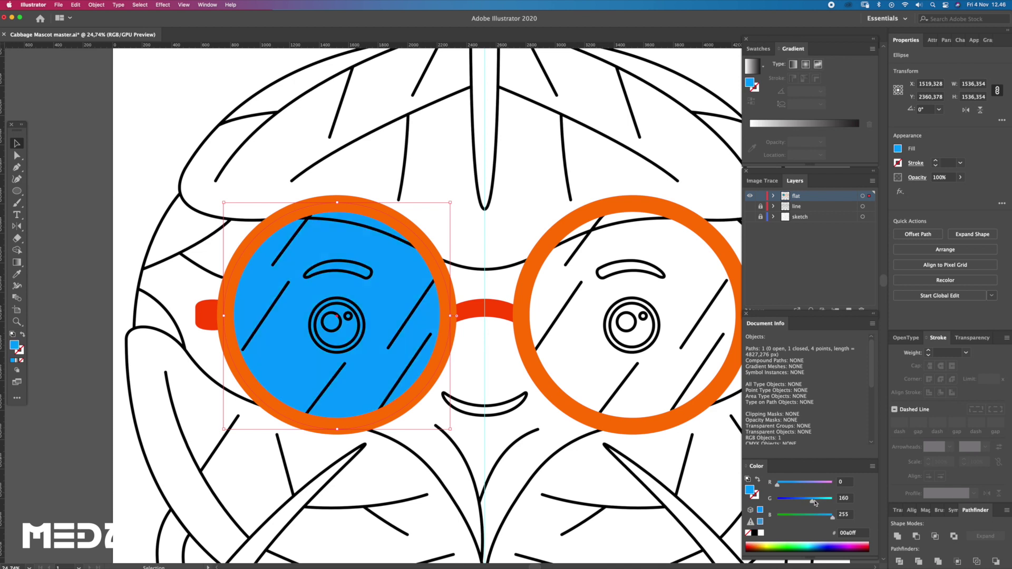
{"action": "left_click_drag", "start_coordinate": [817, 501], "coordinate": [819, 503]}
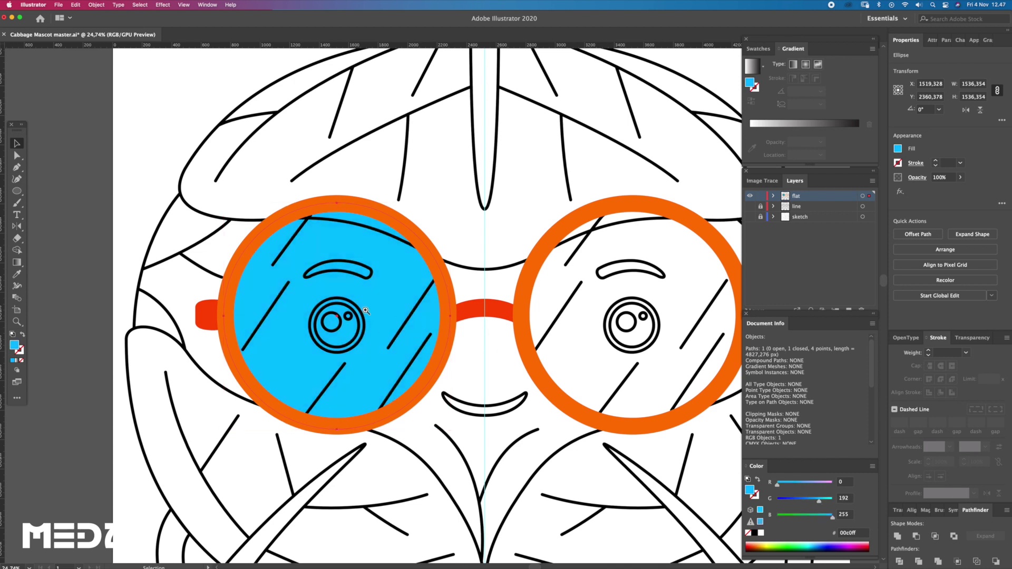
{"action": "scroll", "coordinate": [339, 334], "scroll_direction": "up", "scroll_amount": 2}
{"action": "key", "text": "a"}
{"action": "left_click", "coordinate": [358, 331]}
{"action": "left_click", "coordinate": [358, 333]}
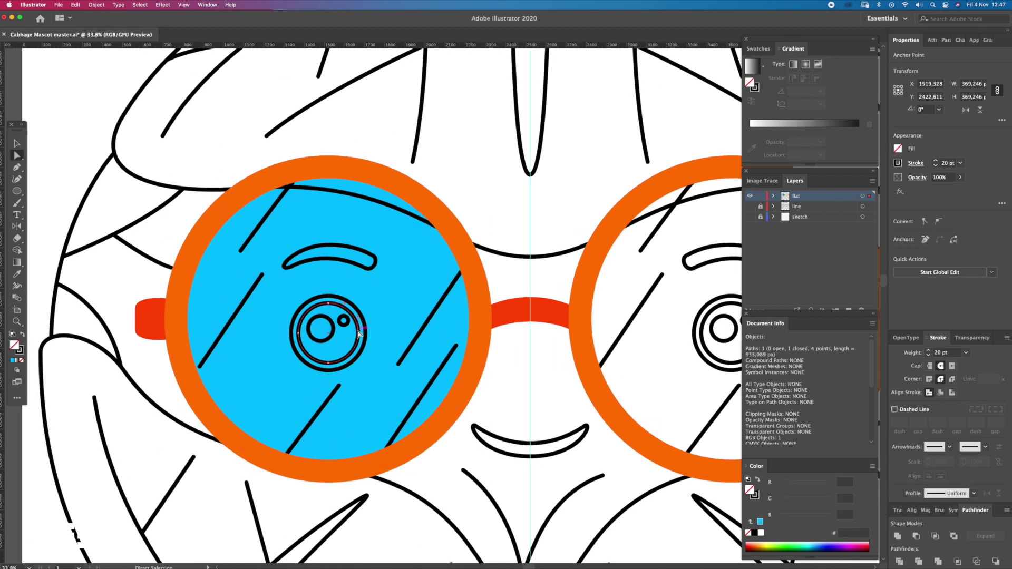
Step: Make the two eye highlights white with no stroke and the pupil solid black
{"action": "left_click", "coordinate": [348, 324]}
{"action": "left_click", "coordinate": [331, 328], "text": "shift"}
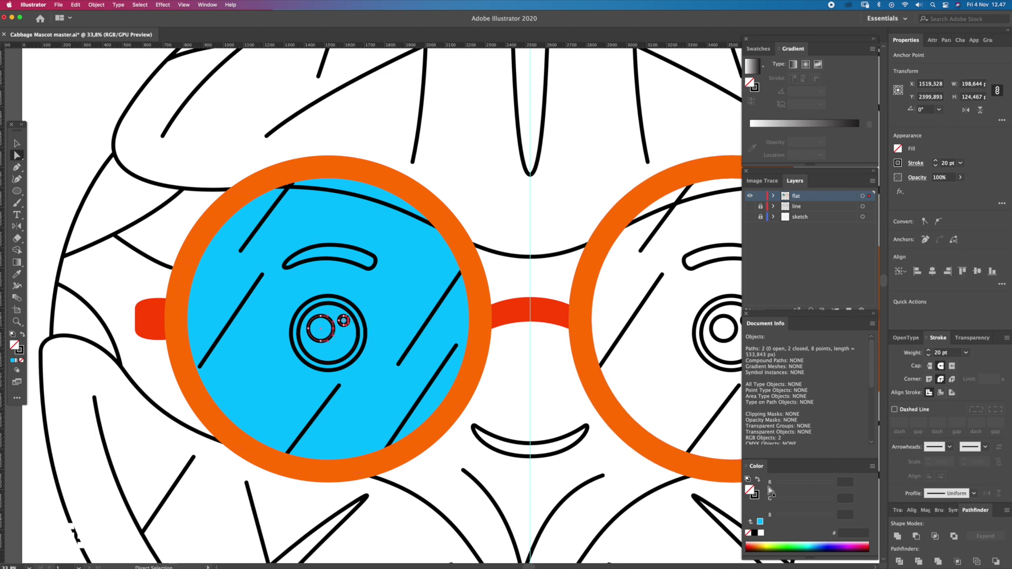
{"action": "left_click", "coordinate": [761, 533]}
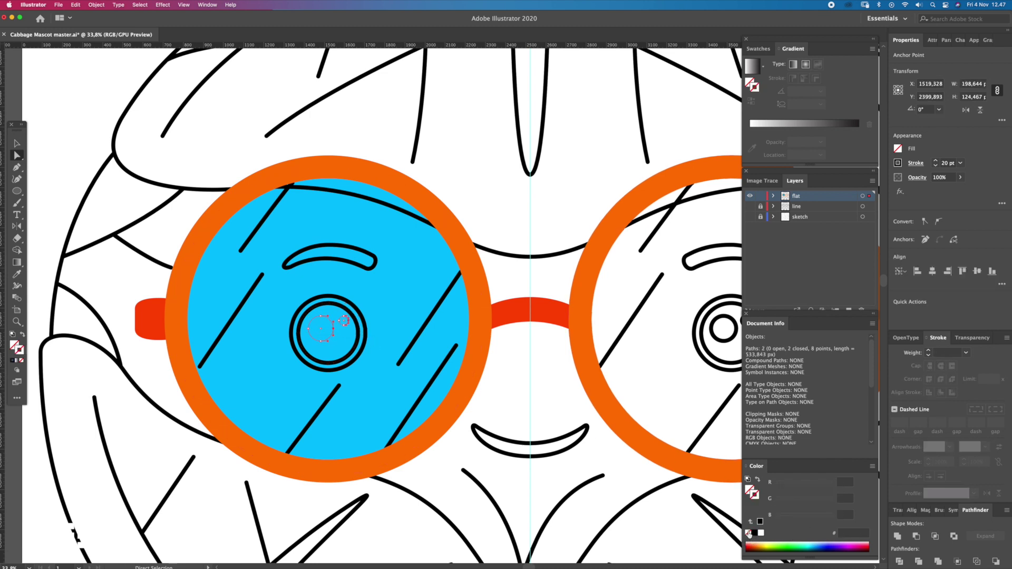
{"action": "left_click", "coordinate": [358, 347]}
{"action": "left_click", "coordinate": [13, 361]}
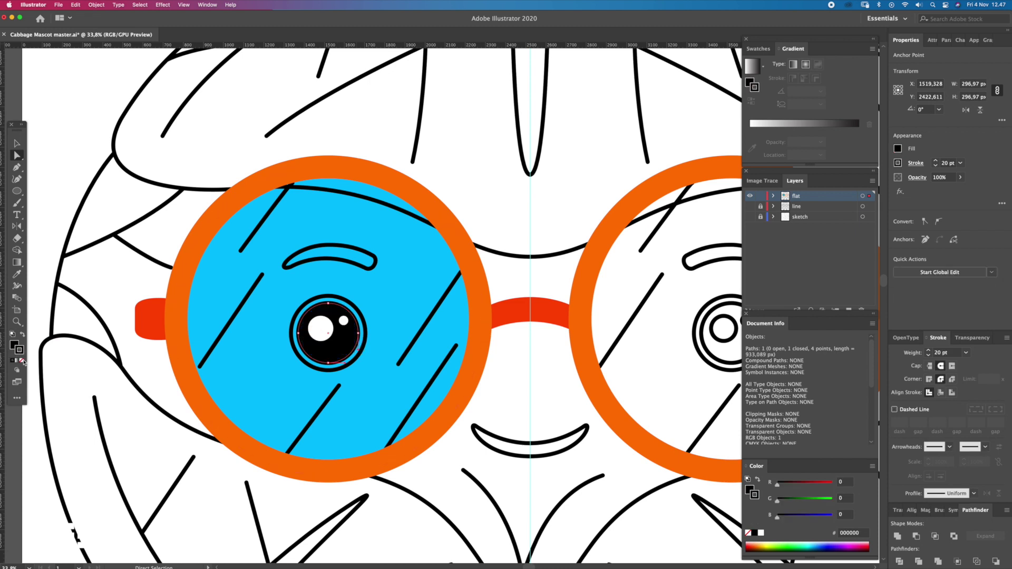
{"action": "left_click", "coordinate": [22, 361]}
Step: Try deleting the outer eye ring, then undo to restore it
{"action": "left_click_drag", "start_coordinate": [371, 311], "coordinate": [368, 336]}
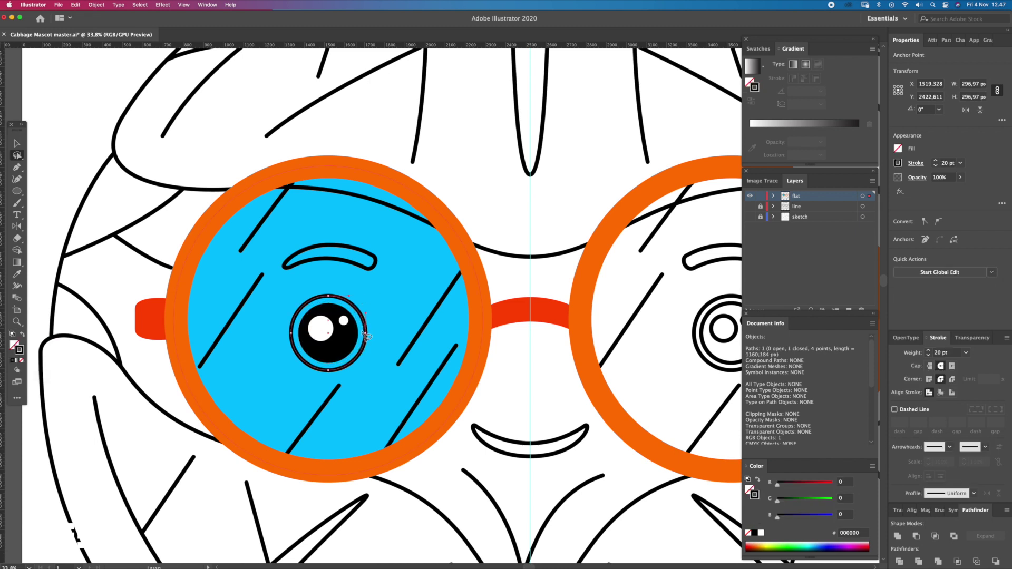
{"action": "key", "text": "Delete"}
{"action": "key", "text": "a"}
{"action": "left_click", "coordinate": [343, 321]}
{"action": "left_click", "coordinate": [343, 327]}
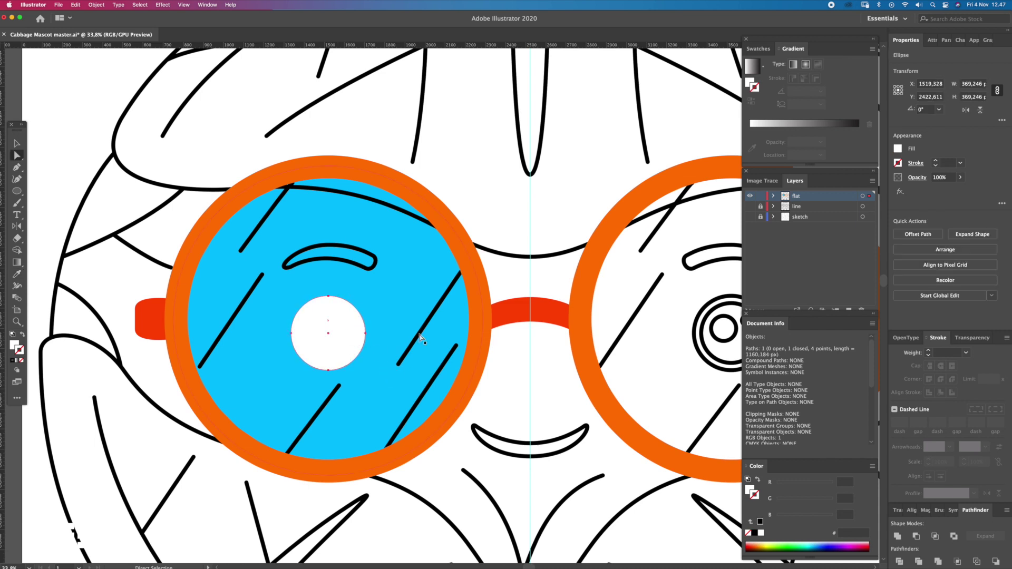
{"action": "key", "text": "ctrl+z"}
Step: Send the blue lens behind the eye and zoom out to the whole face
{"action": "left_click", "coordinate": [398, 318]}
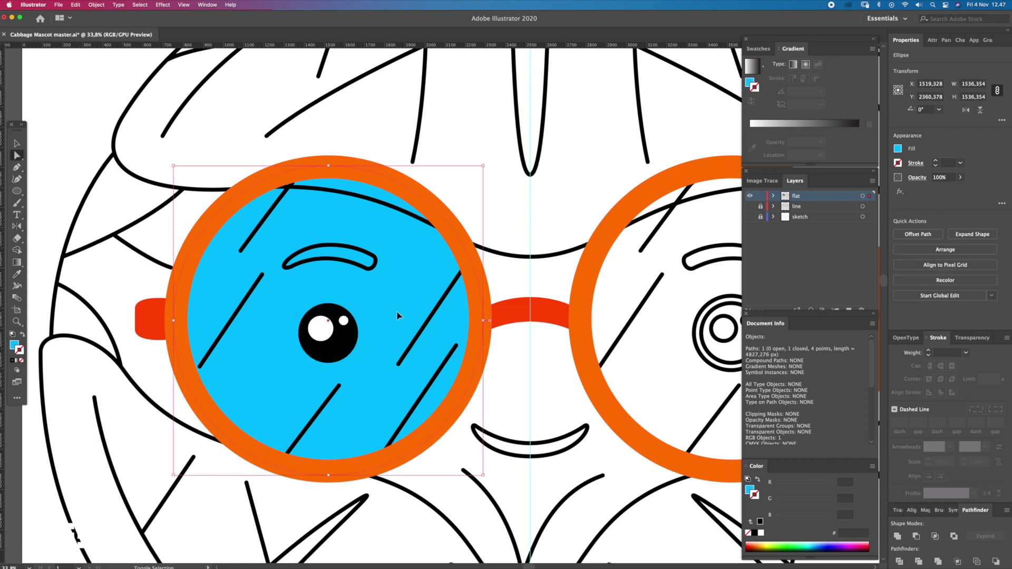
{"action": "key", "text": "ctrl+shift+bracketleft"}
{"action": "key", "text": "z"}
{"action": "left_click_drag", "start_coordinate": [404, 355], "coordinate": [262, 255]}
{"action": "key", "text": "v"}
{"action": "left_click", "coordinate": [262, 255]}
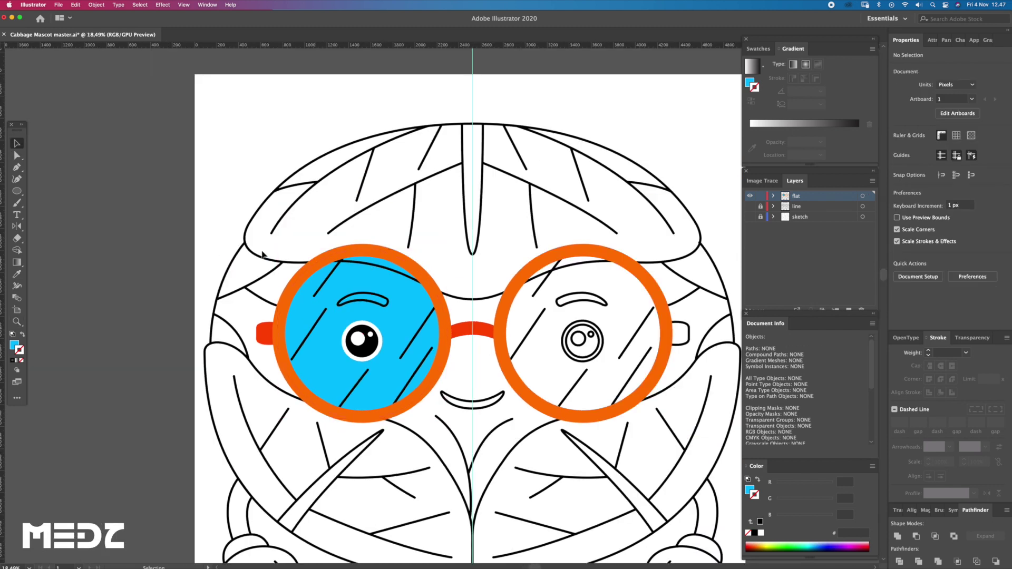
Step: Swap the left eyebrow's black stroke into a solid black fill
{"action": "left_click_drag", "start_coordinate": [498, 347], "coordinate": [412, 330]}
{"action": "left_click", "coordinate": [273, 280]}
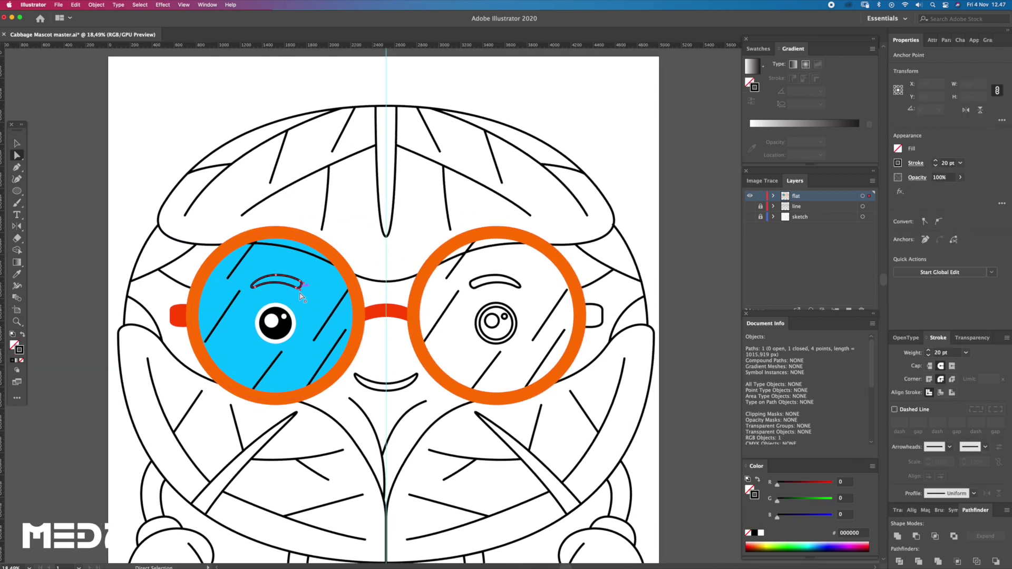
{"action": "key", "text": "z"}
{"action": "key", "text": "i"}
{"action": "left_click", "coordinate": [272, 330]}
{"action": "key", "text": "a"}
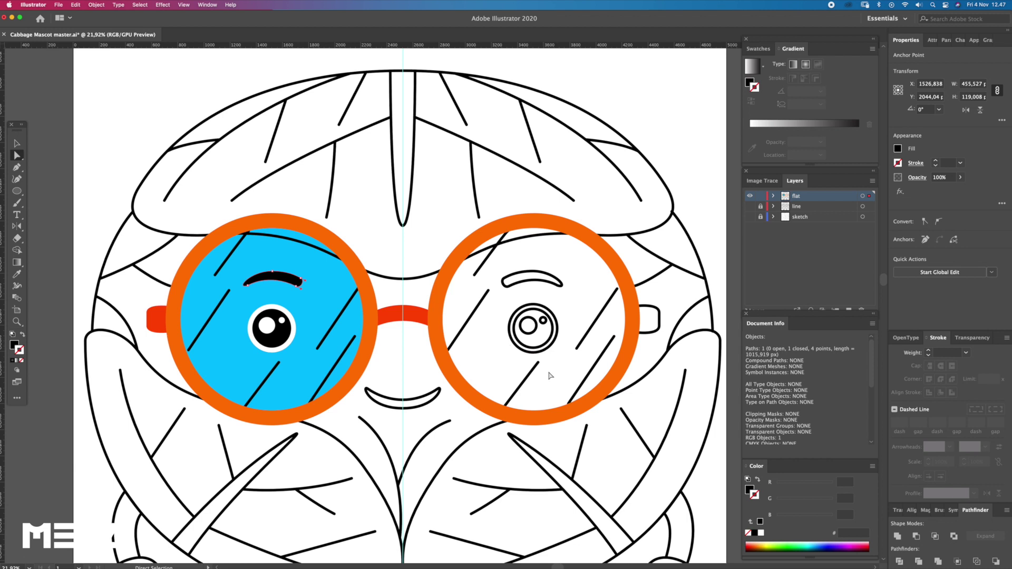
{"action": "scroll", "coordinate": [555, 321], "scroll_direction": "up", "scroll_amount": 2}
{"action": "key", "text": "a"}
Step: Copy the blue lens into the right frame behind a white eye circle
{"action": "left_click", "coordinate": [553, 326]}
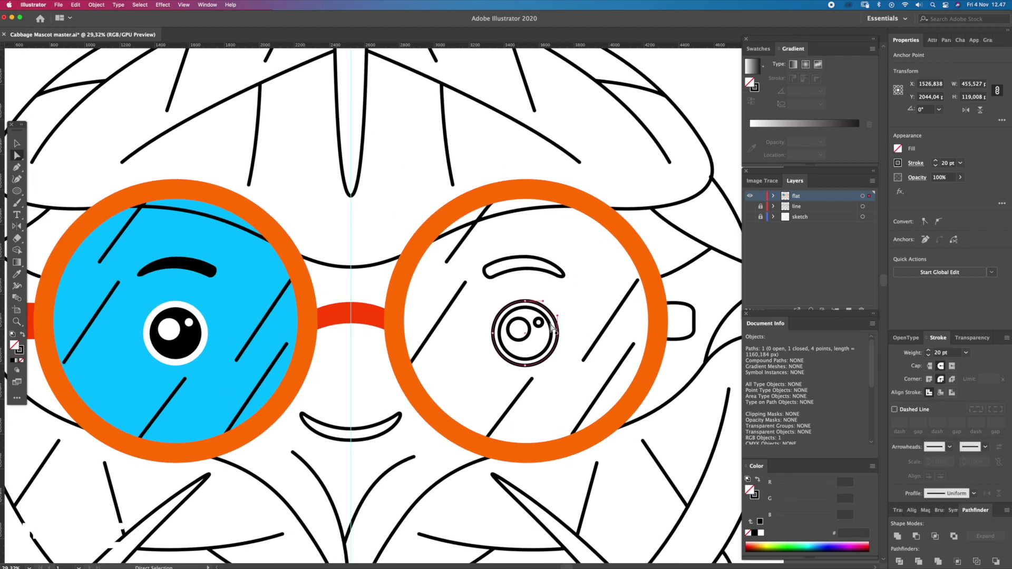
{"action": "left_click_drag", "start_coordinate": [258, 283], "coordinate": [598, 288]}
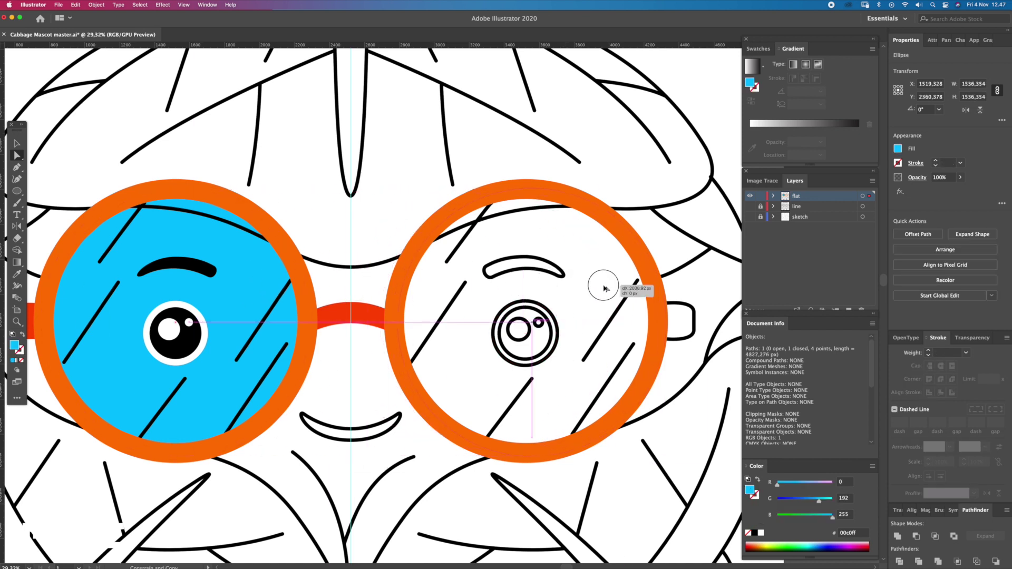
{"action": "left_click_drag", "start_coordinate": [599, 288], "coordinate": [606, 282]}
{"action": "key", "text": "v"}
{"action": "left_click", "coordinate": [534, 340]}
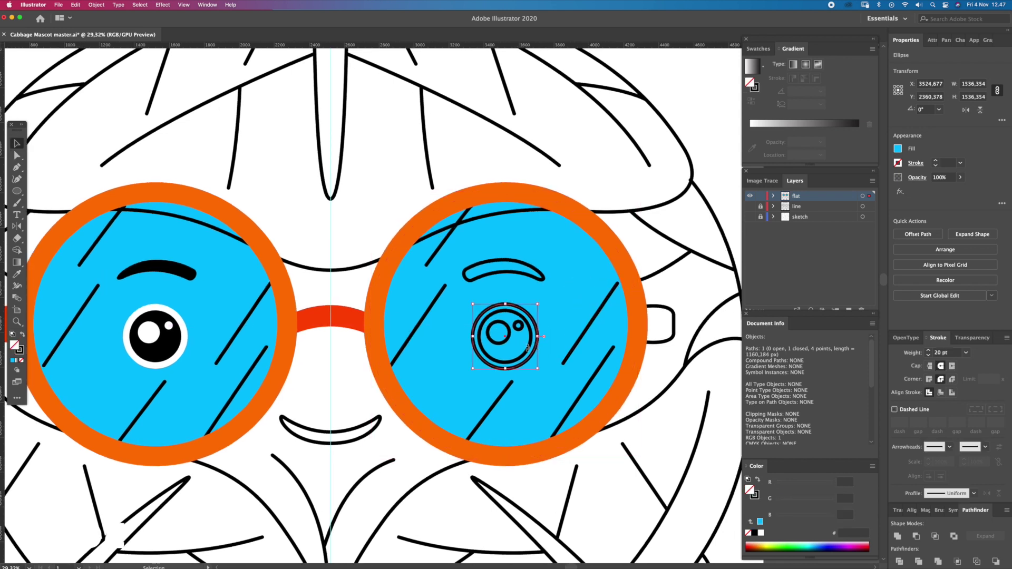
{"action": "key", "text": "i"}
{"action": "left_click", "coordinate": [126, 337]}
{"action": "key", "text": "a"}
{"action": "left_click", "coordinate": [559, 318]}
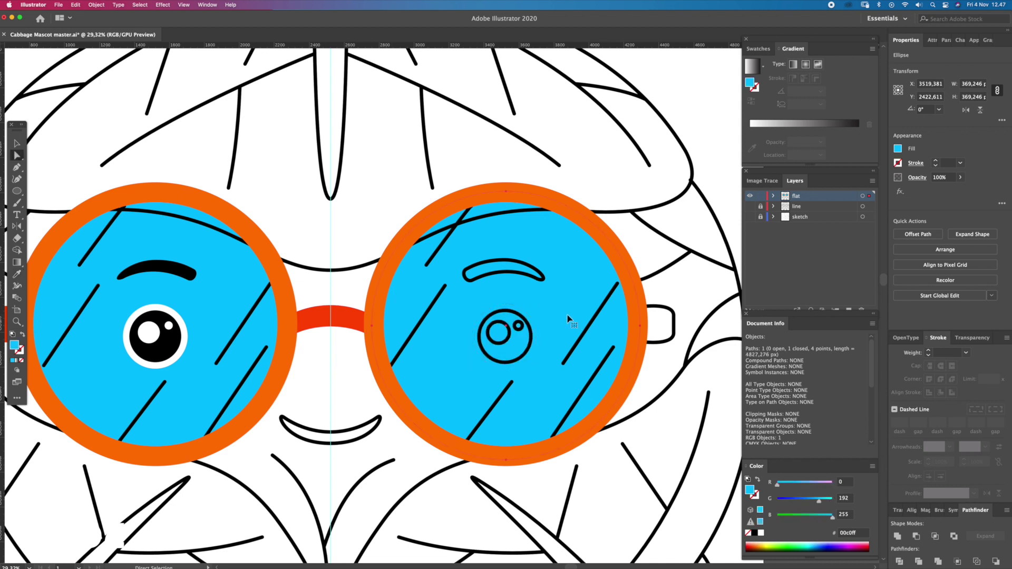
{"action": "key", "text": "ctrl+shift+bracketleft"}
Step: Make the right pupil black with white highlights, matching the left eye
{"action": "left_click", "coordinate": [527, 349]}
{"action": "key", "text": "i"}
{"action": "left_click", "coordinate": [172, 345]}
{"action": "key", "text": "q"}
{"action": "left_click_drag", "start_coordinate": [522, 324], "coordinate": [525, 335]}
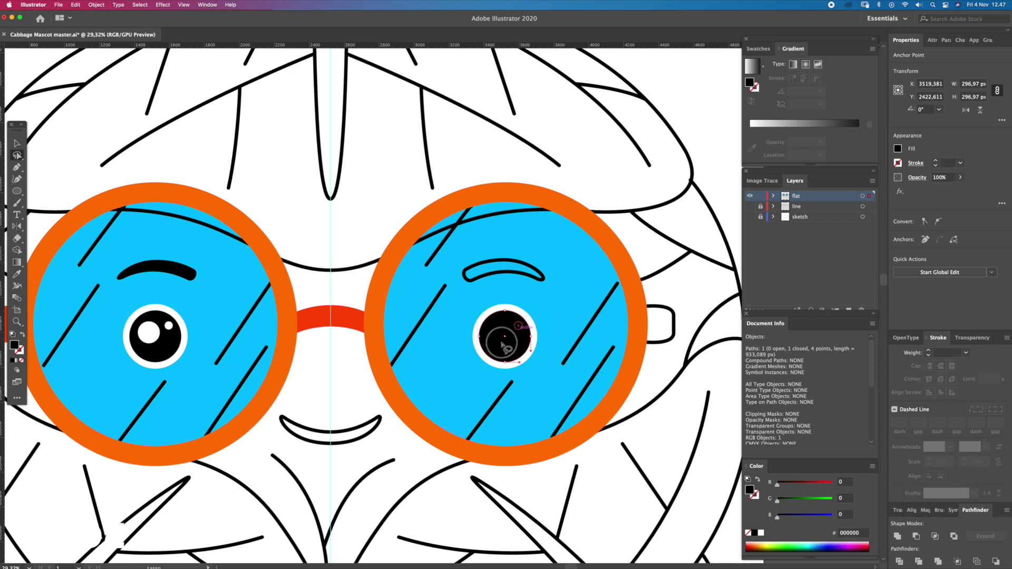
{"action": "key", "text": "d"}
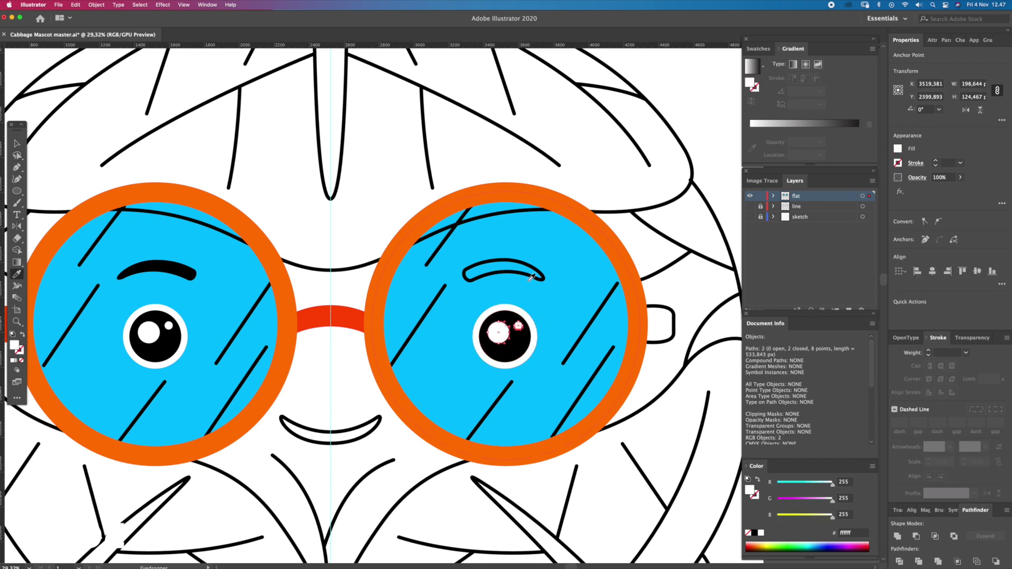
Step: Fill the right eyebrow solid black and zoom out to compare both eyes
{"action": "left_click_drag", "start_coordinate": [527, 247], "coordinate": [514, 346]}
{"action": "key", "text": "i"}
{"action": "left_click", "coordinate": [501, 340]}
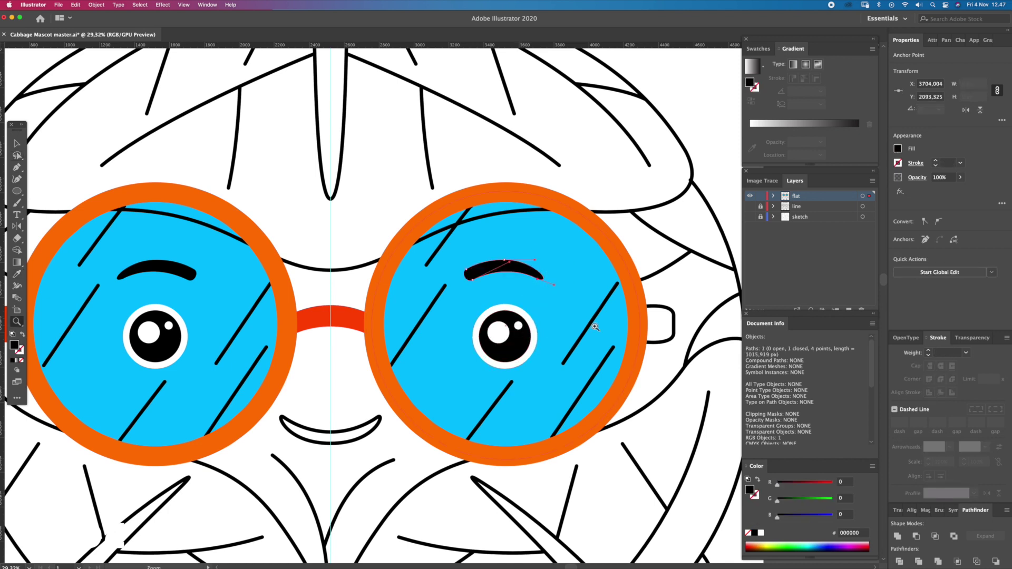
{"action": "key", "text": "a"}
{"action": "scroll", "coordinate": [574, 321], "scroll_direction": "up", "scroll_amount": 1}
Step: Select three right-lens glare lines and nudge them slightly right and up
{"action": "left_click", "coordinate": [623, 293]}
{"action": "key", "text": "v"}
{"action": "left_click", "coordinate": [612, 358]}
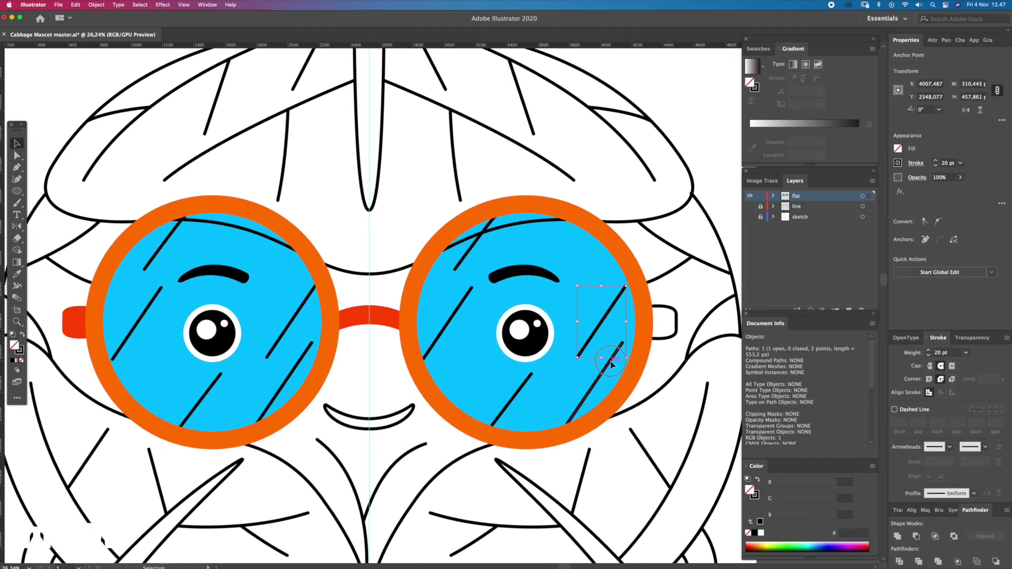
{"action": "left_click", "coordinate": [605, 319], "text": "shift"}
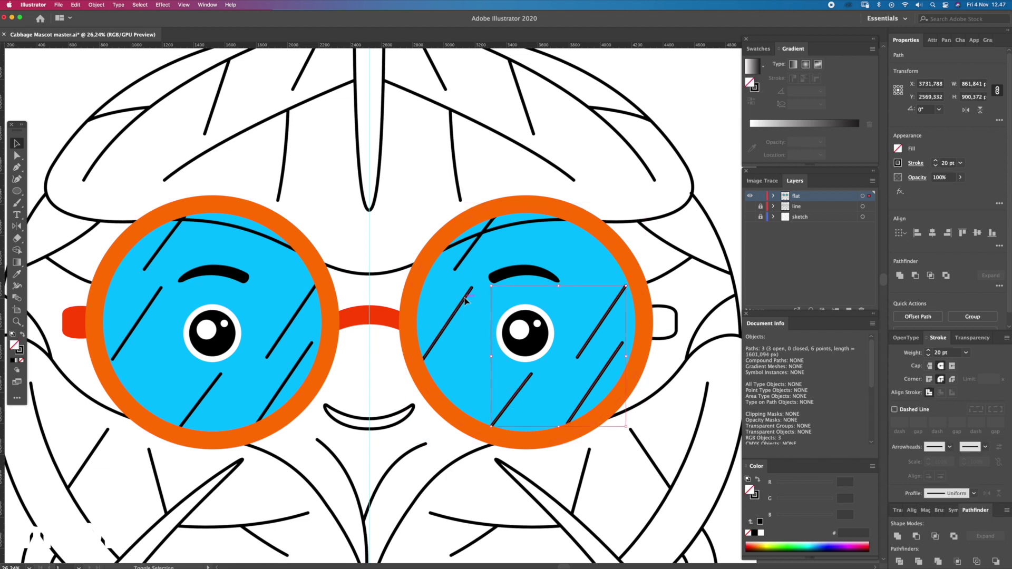
{"action": "left_click", "coordinate": [469, 254], "text": "shift"}
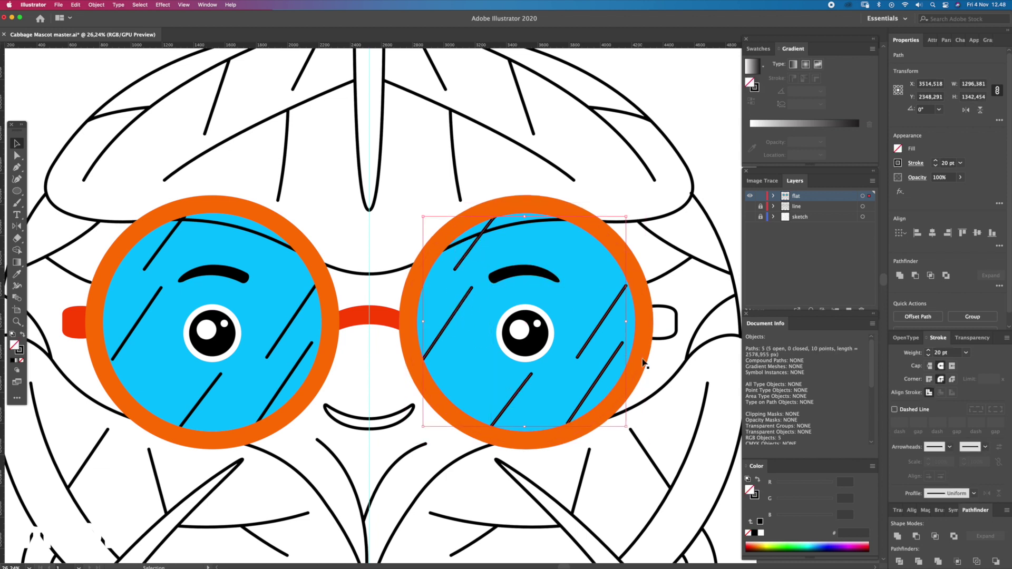
{"action": "key", "text": "Right"}
{"action": "key", "text": "Right"}
{"action": "key", "text": "Right"}
{"action": "key", "text": "Up"}
{"action": "key", "text": "Up"}
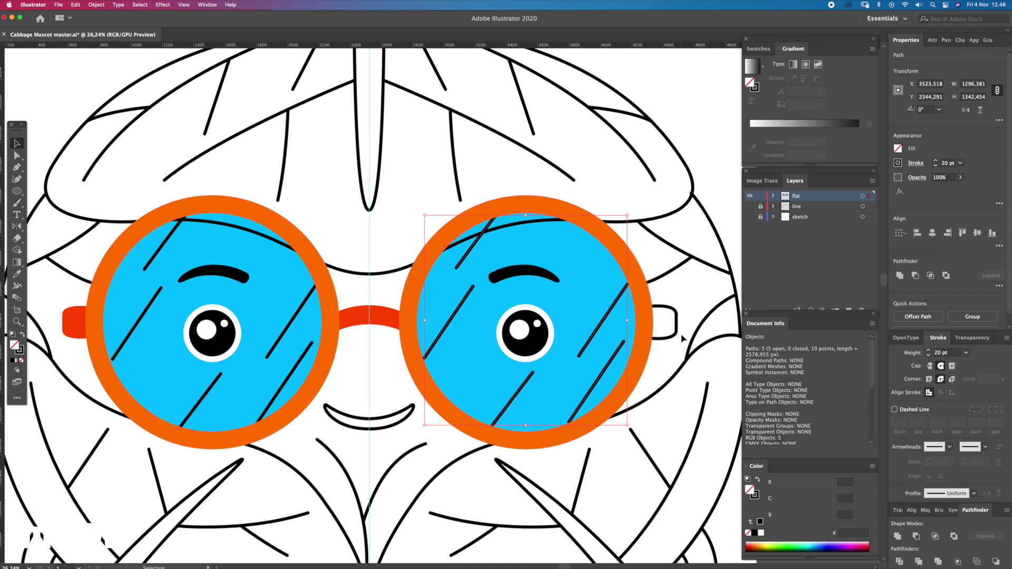
{"action": "key", "text": "Right"}
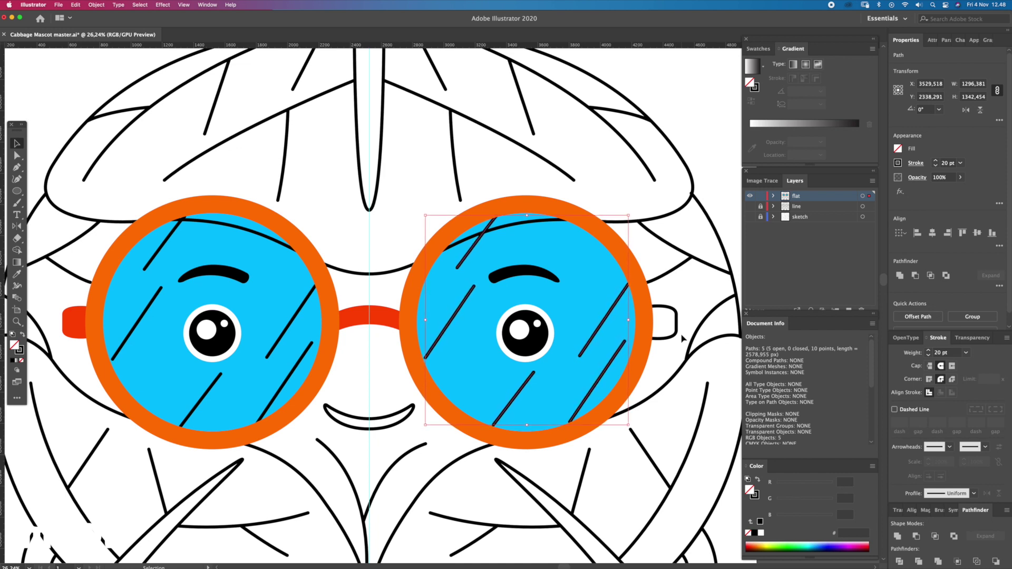
{"action": "scroll", "coordinate": [452, 369], "scroll_direction": "up", "scroll_amount": 3}
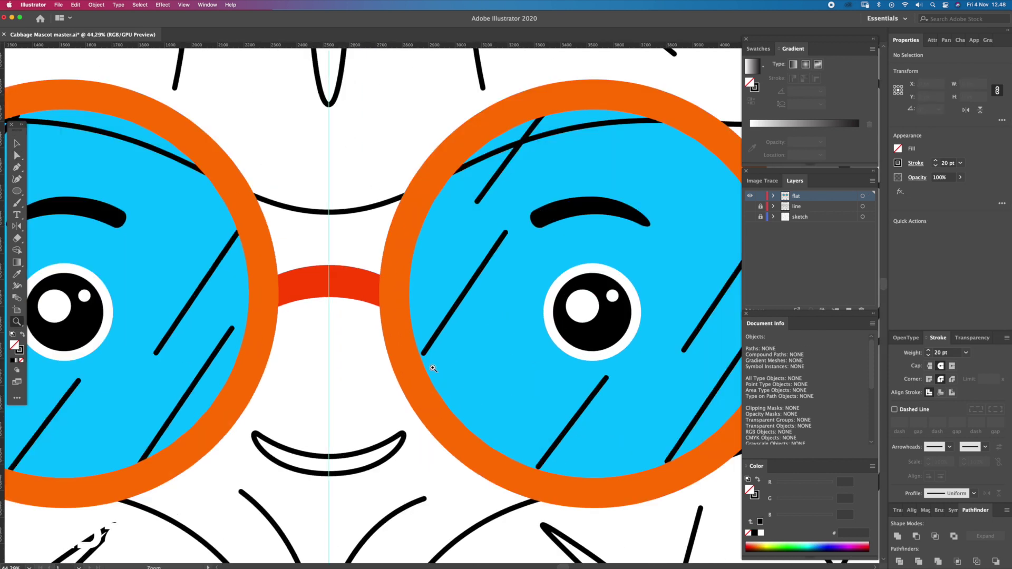
Step: Adjust the end point of one glare line
{"action": "key", "text": "a"}
{"action": "left_click_drag", "start_coordinate": [424, 356], "coordinate": [421, 363]}
{"action": "scroll", "coordinate": [469, 348], "scroll_direction": "down", "scroll_amount": 1}
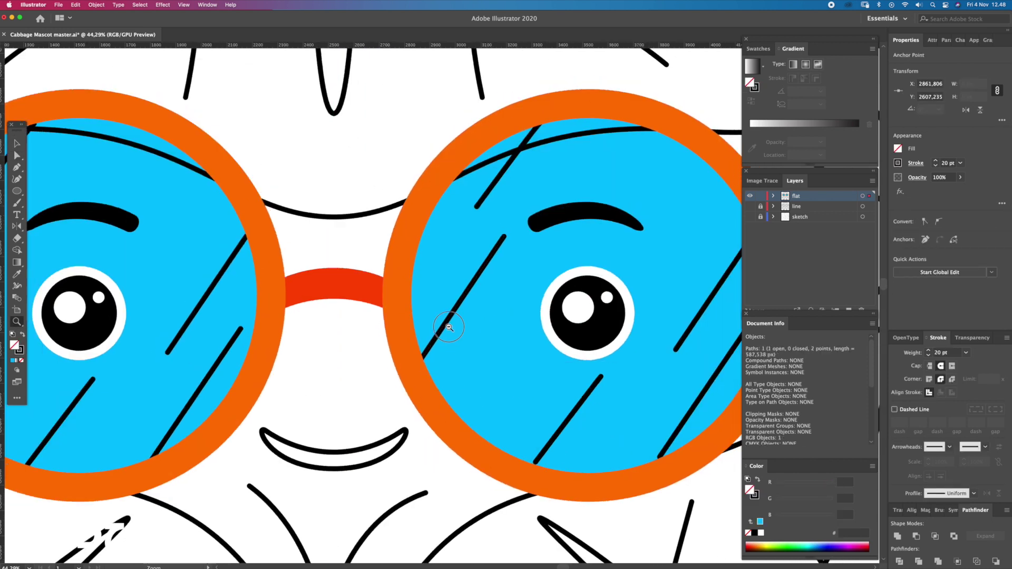
{"action": "scroll", "coordinate": [469, 348], "scroll_direction": "down", "scroll_amount": 2}
Step: Lasso-select all the glare lines in both the right and left lenses
{"action": "key", "text": "q"}
{"action": "left_click_drag", "start_coordinate": [465, 269], "coordinate": [467, 271]}
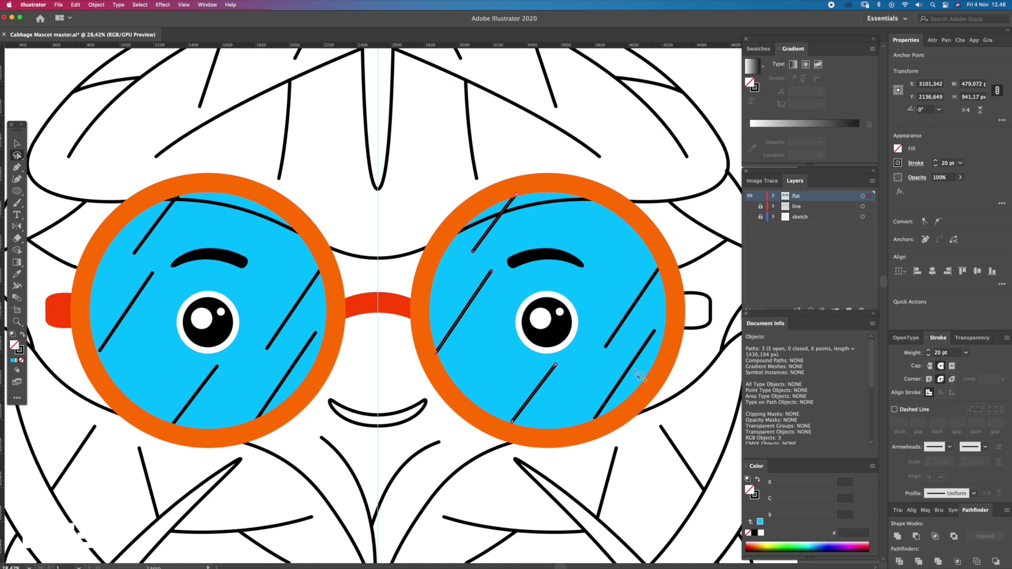
{"action": "left_click_drag", "start_coordinate": [638, 374], "coordinate": [620, 377]}
{"action": "left_click_drag", "start_coordinate": [298, 379], "coordinate": [282, 317]}
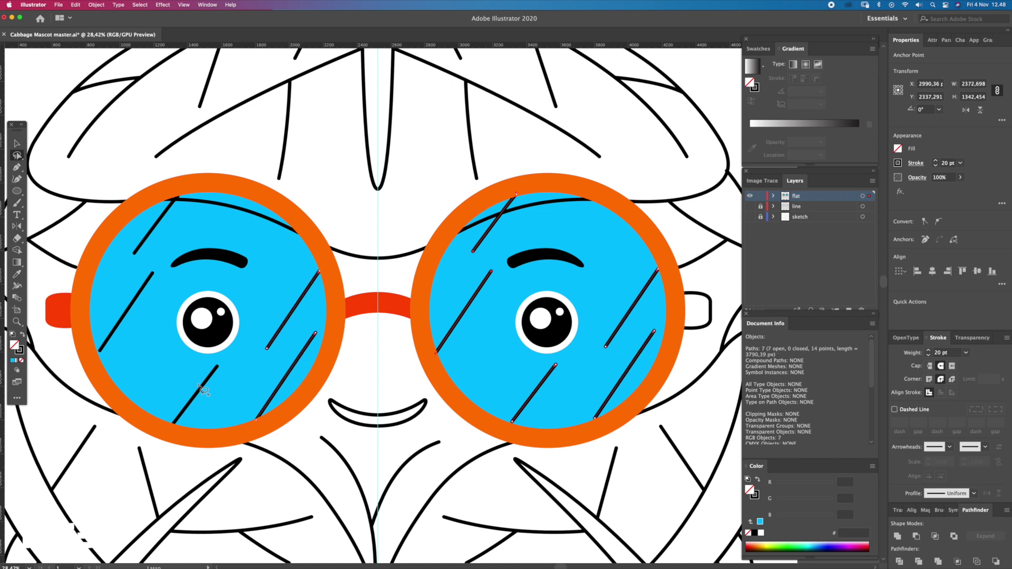
{"action": "left_click_drag", "start_coordinate": [240, 390], "coordinate": [185, 372]}
{"action": "mouse_move", "coordinate": [147, 332]}
{"action": "left_mouse_down"}
{"action": "mouse_move", "coordinate": [116, 285]}
{"action": "mouse_move", "coordinate": [150, 232]}
{"action": "left_mouse_up"}
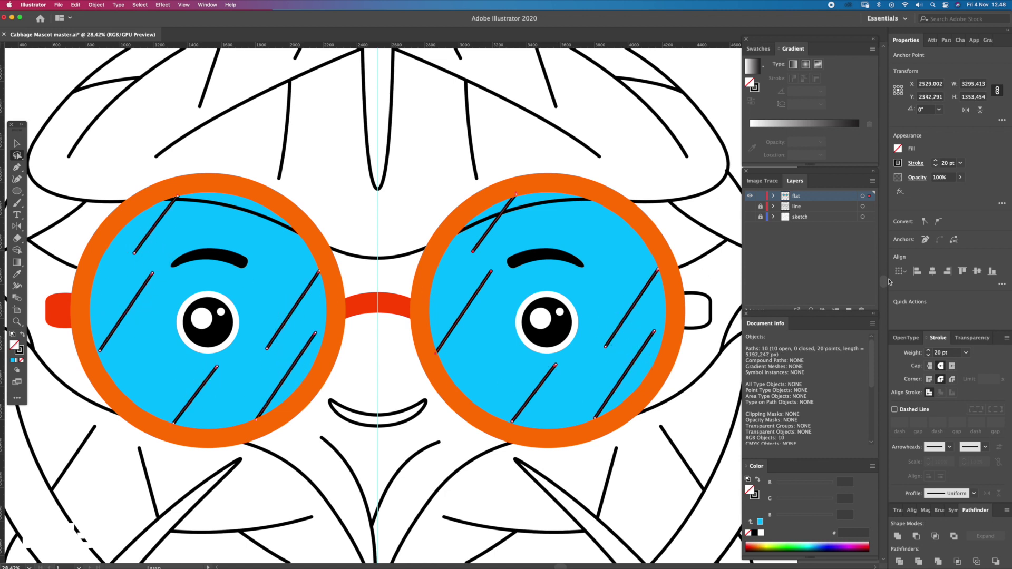
Step: Give the selected glare lines a 15 pt pale blue stroke
{"action": "left_click", "coordinate": [939, 353]}
{"action": "type", "text": "5"}
{"action": "key", "text": "Return"}
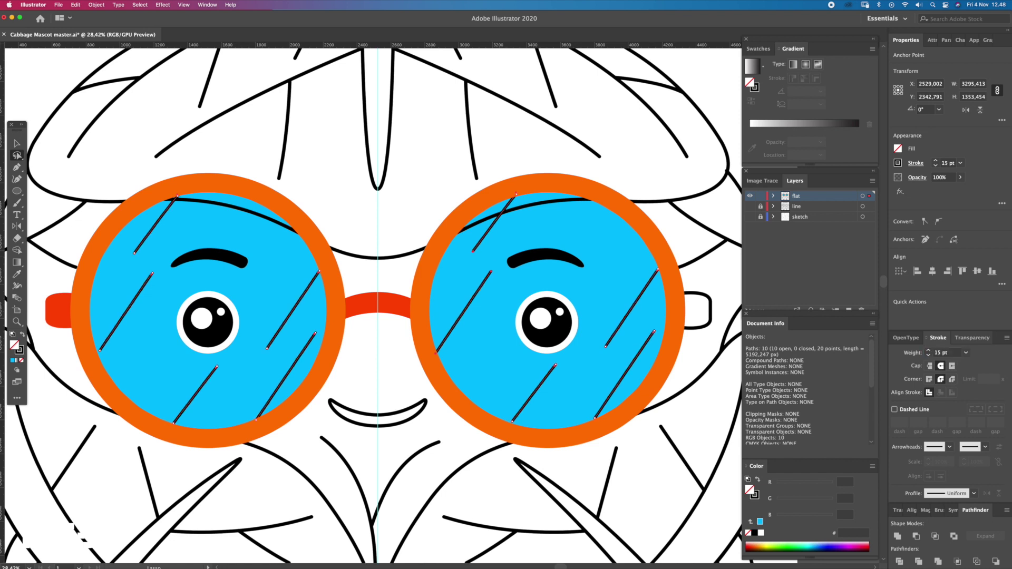
{"action": "key", "text": "x"}
{"action": "mouse_move", "coordinate": [815, 517]}
{"action": "left_mouse_down"}
{"action": "mouse_move", "coordinate": [835, 516]}
{"action": "mouse_move", "coordinate": [826, 499]}
{"action": "left_mouse_up"}
{"action": "left_click", "coordinate": [817, 501]}
{"action": "left_click", "coordinate": [805, 484]}
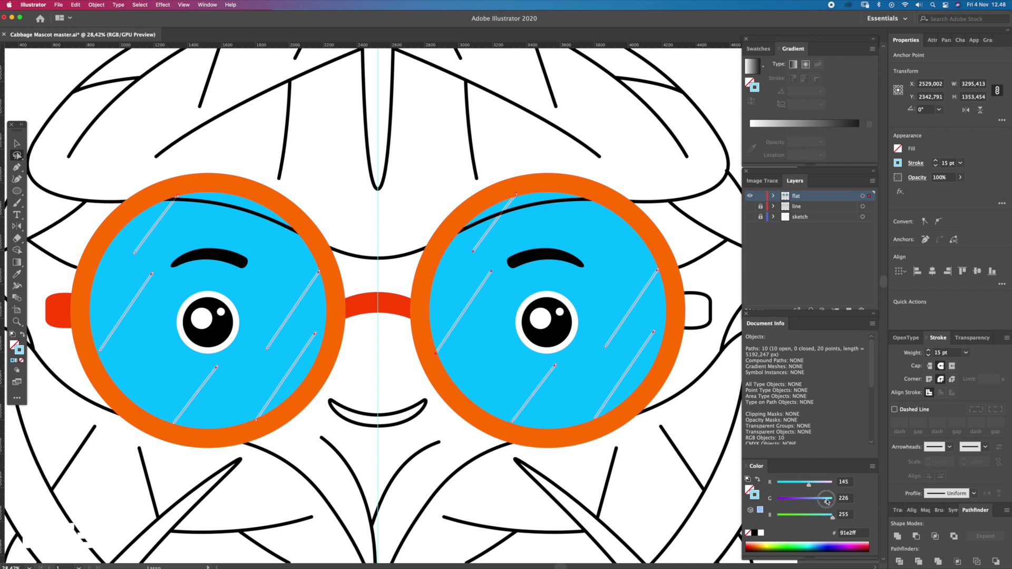
{"action": "key", "text": "a"}
{"action": "scroll", "coordinate": [655, 418], "scroll_direction": "down", "scroll_amount": 3}
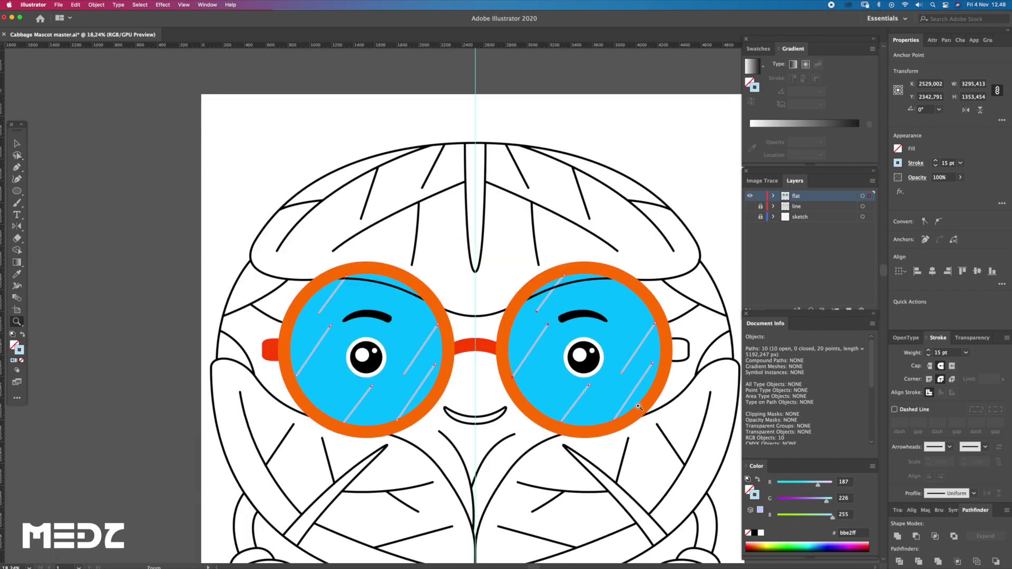
Step: Extend one right-lens glare line's lower end down-left
{"action": "scroll", "coordinate": [553, 410], "scroll_direction": "up", "scroll_amount": 3}
{"action": "left_click", "coordinate": [540, 421]}
{"action": "left_click_drag", "start_coordinate": [541, 421], "coordinate": [536, 426]}
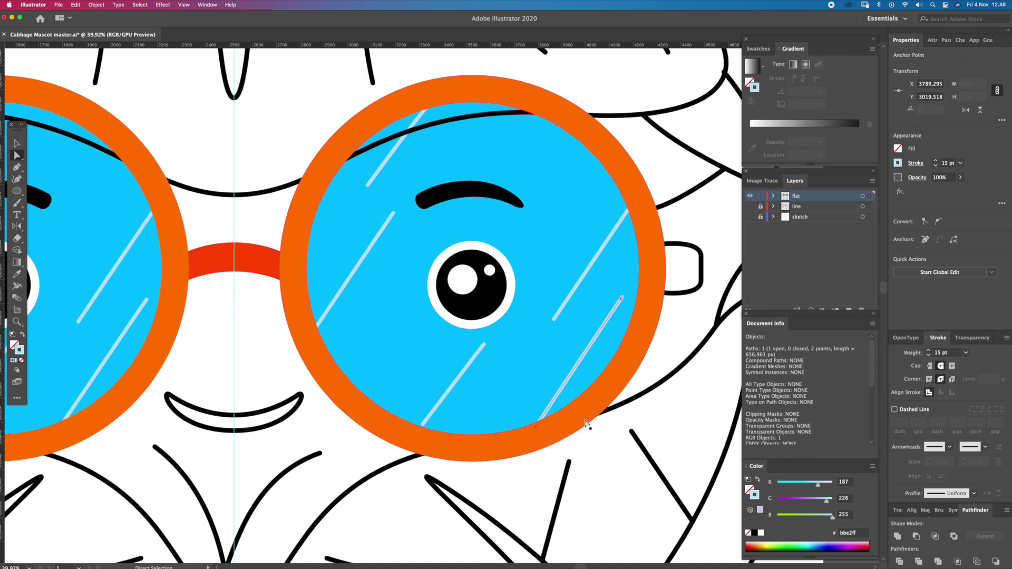
{"action": "key", "text": "z"}
{"action": "left_click", "coordinate": [519, 381], "text": "alt"}
{"action": "key", "text": "a"}
{"action": "left_click_drag", "start_coordinate": [447, 300], "coordinate": [429, 354]}
Step: Select a glare line in each lens and duplicate the pair up across the eyebrows
{"action": "key", "text": "ctrl+shift+a"}
{"action": "scroll", "coordinate": [262, 354], "scroll_direction": "up", "scroll_amount": 3}
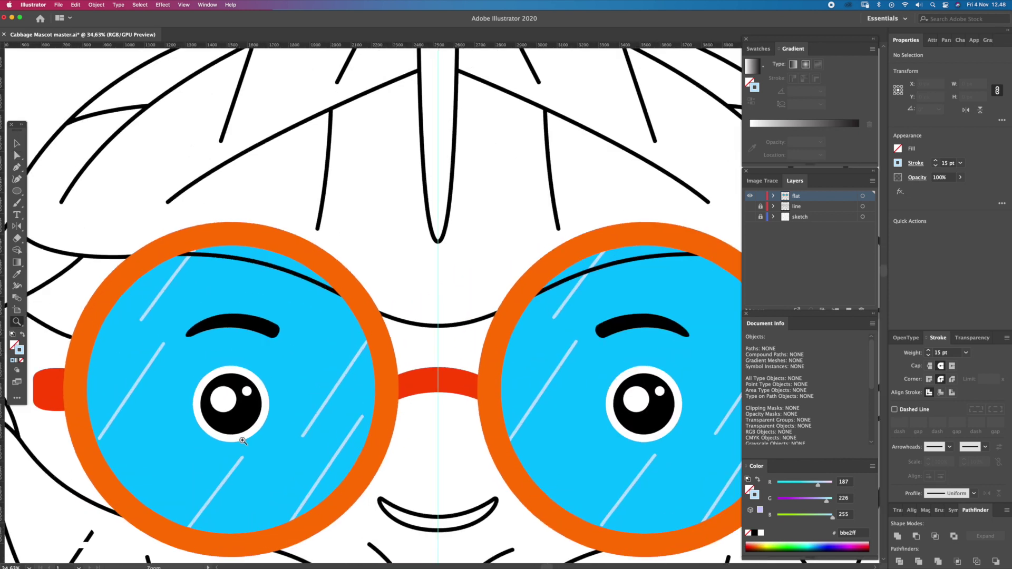
{"action": "left_click", "coordinate": [240, 460]}
{"action": "left_click", "coordinate": [189, 527], "text": "shift"}
{"action": "scroll", "coordinate": [583, 443], "scroll_direction": "down", "scroll_amount": 2}
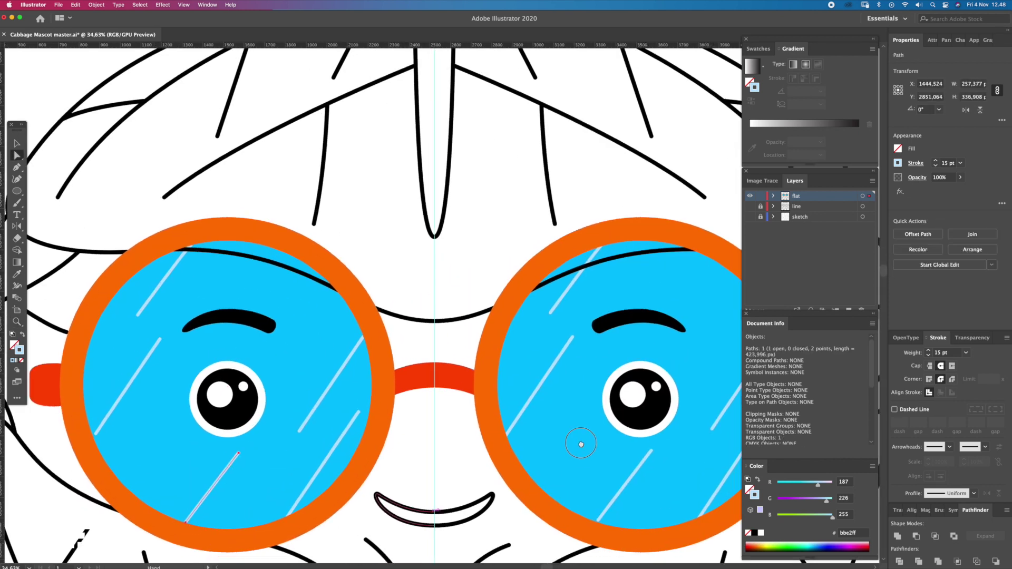
{"action": "scroll", "coordinate": [583, 443], "scroll_direction": "right", "scroll_amount": 2}
{"action": "left_click", "coordinate": [546, 474], "text": "shift"}
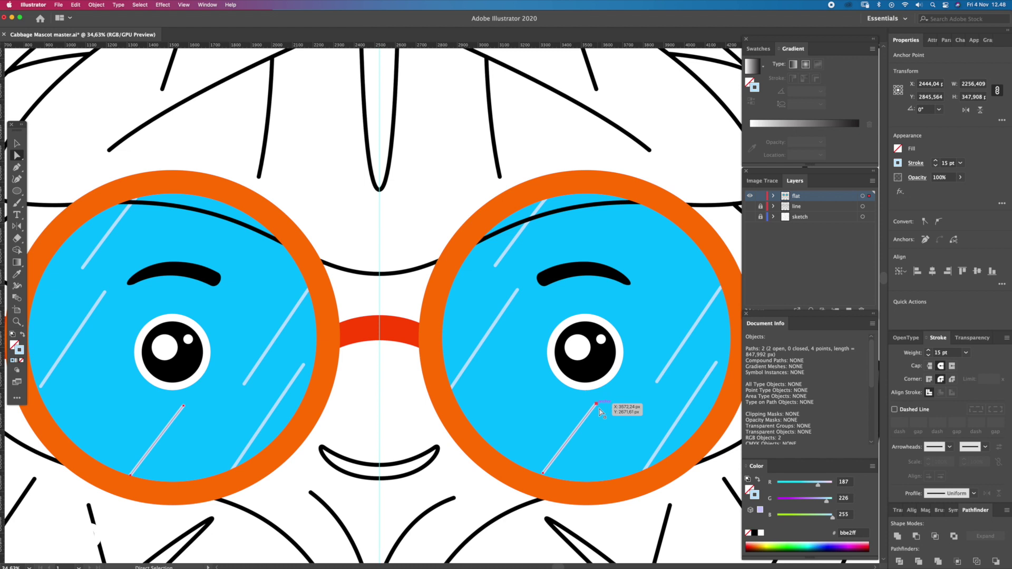
{"action": "left_click_drag", "start_coordinate": [599, 410], "coordinate": [662, 230]}
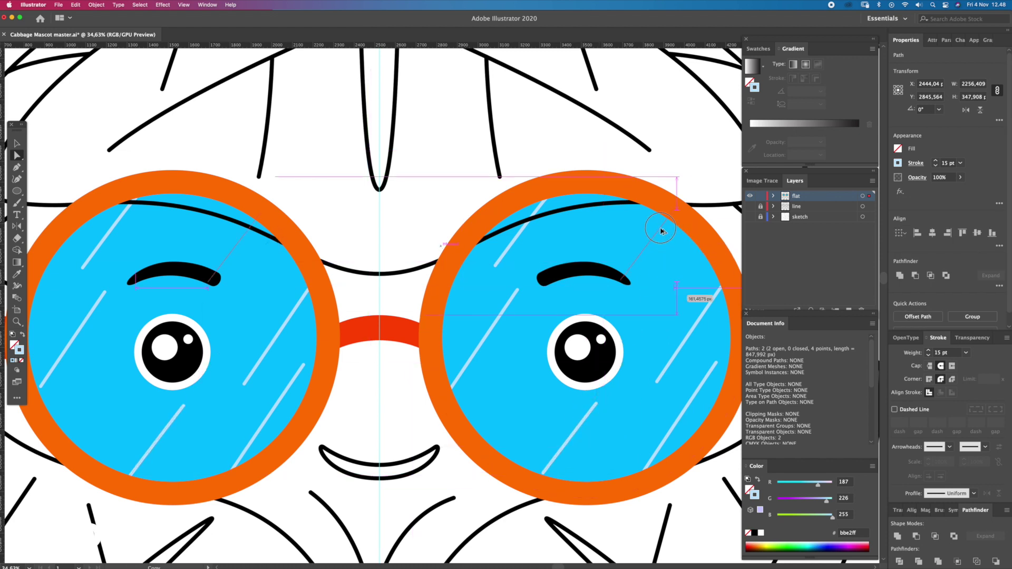
{"action": "mouse_move", "coordinate": [662, 231]}
{"action": "left_mouse_down"}
{"action": "mouse_move", "coordinate": [648, 231]}
{"action": "mouse_move", "coordinate": [636, 252]}
{"action": "left_mouse_up"}
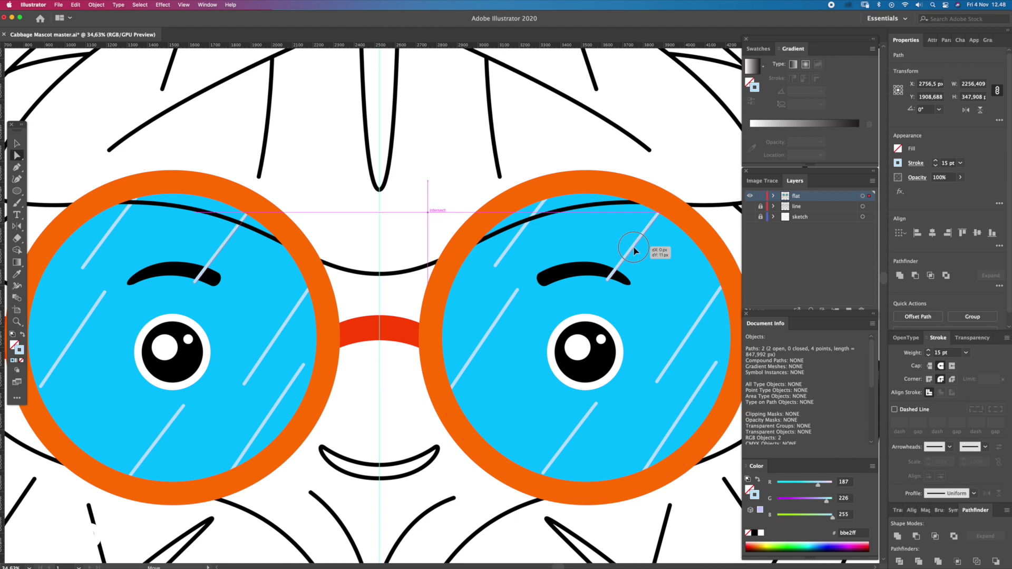
Step: Lengthen a lower right-lens glare line's endpoint toward the lens rim
{"action": "scroll", "coordinate": [647, 262], "scroll_direction": "down", "scroll_amount": 1}
{"action": "left_click_drag", "start_coordinate": [638, 365], "coordinate": [611, 356]}
{"action": "left_click", "coordinate": [530, 447]}
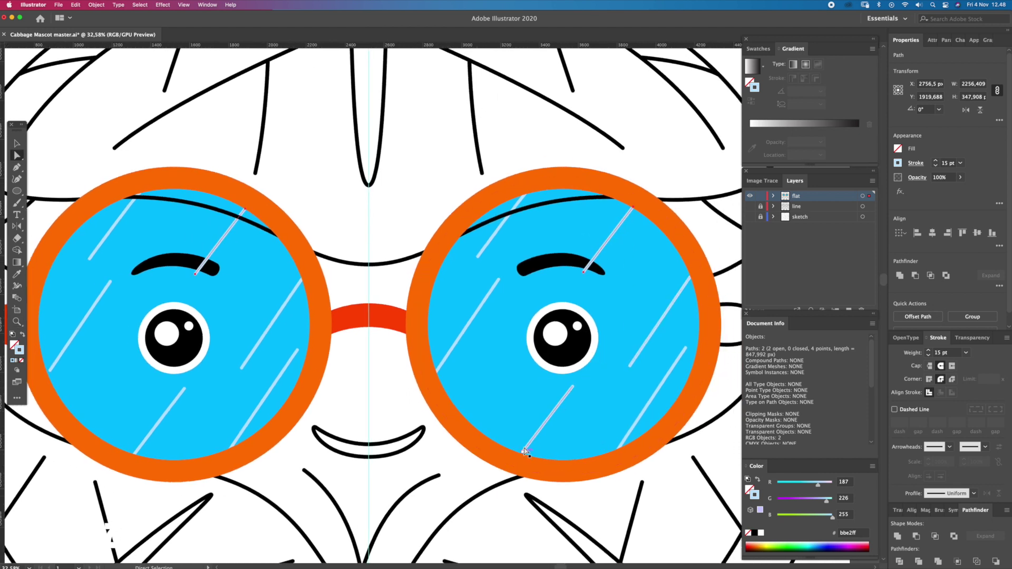
{"action": "left_click", "coordinate": [528, 449]}
{"action": "scroll", "coordinate": [527, 452], "scroll_direction": "up", "scroll_amount": 3}
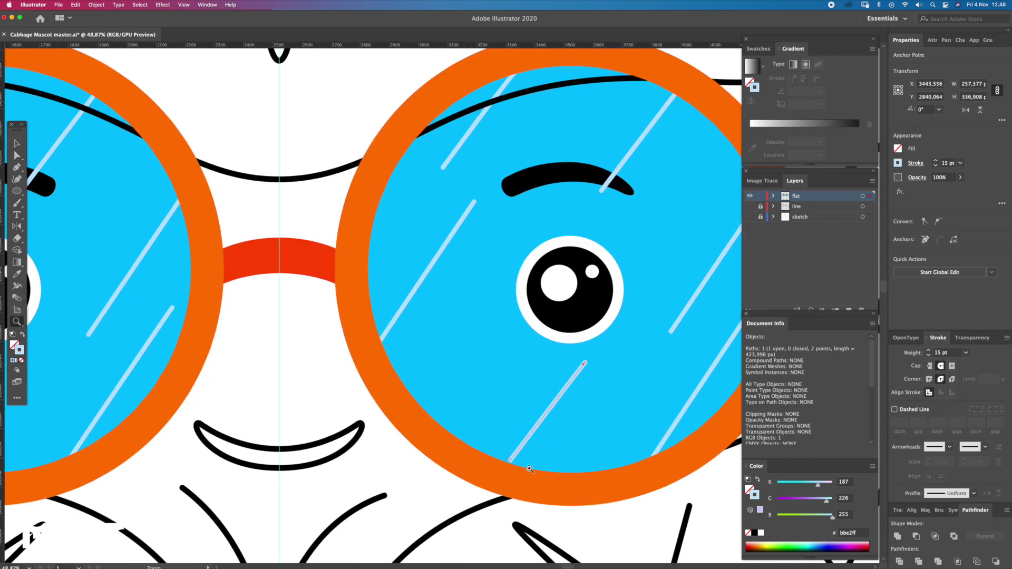
{"action": "left_click_drag", "start_coordinate": [509, 467], "coordinate": [506, 474]}
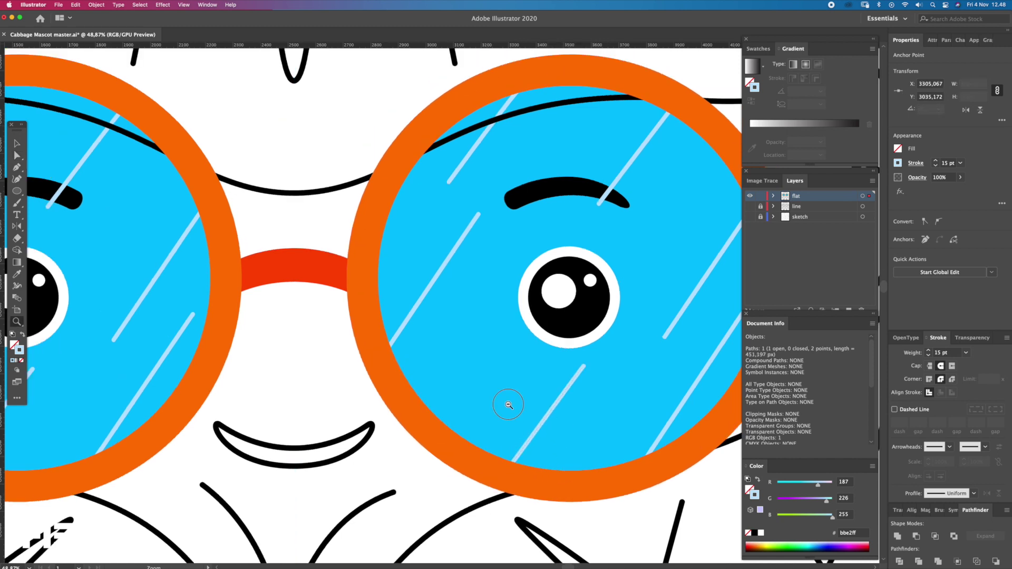
{"action": "scroll", "coordinate": [506, 406], "scroll_direction": "down", "scroll_amount": 7}
{"action": "left_click", "coordinate": [691, 232]}
Step: Zoom the view and select the white highlight in the right eye
{"action": "key", "text": "z"}
{"action": "scroll", "coordinate": [521, 318], "scroll_direction": "down", "scroll_amount": 3}
{"action": "scroll", "coordinate": [520, 318], "scroll_direction": "up", "scroll_amount": 2}
{"action": "scroll", "coordinate": [521, 318], "scroll_direction": "up", "scroll_amount": 3}
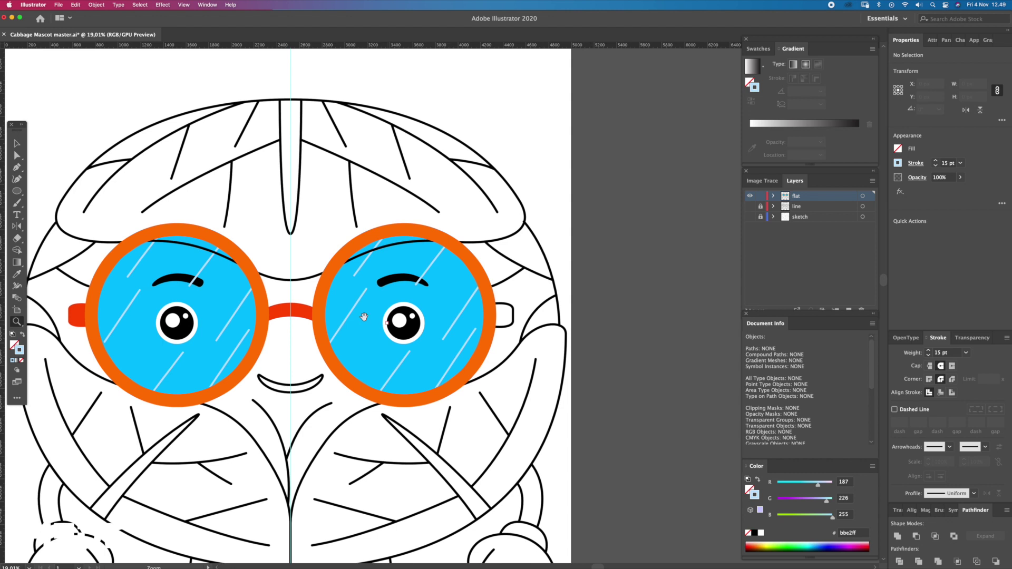
{"action": "scroll", "coordinate": [475, 322], "scroll_direction": "up", "scroll_amount": 2}
{"action": "key", "text": "a"}
{"action": "left_click", "coordinate": [422, 323]}
Step: Add both eyes' small highlights and white rings to the selection
{"action": "left_click", "coordinate": [397, 337], "text": "shift"}
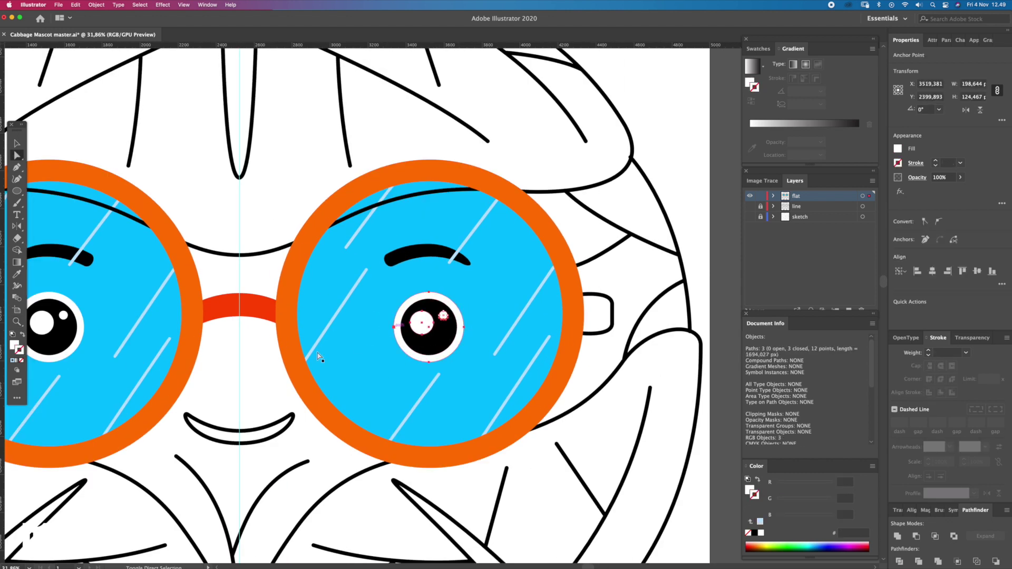
{"action": "scroll", "coordinate": [362, 346], "scroll_direction": "left", "scroll_amount": 5}
{"action": "left_click", "coordinate": [231, 336], "text": "shift"}
{"action": "left_click", "coordinate": [269, 340], "text": "shift"}
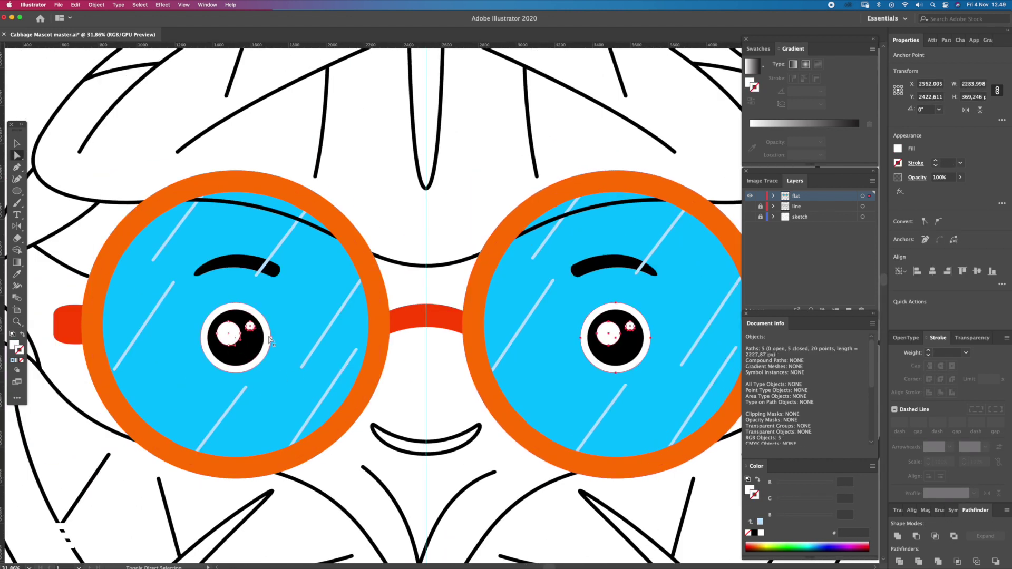
Step: Tint the selected eye parts' fill light blue, then a paler blue
{"action": "key", "text": "x"}
{"action": "left_click", "coordinate": [806, 484]}
{"action": "left_click", "coordinate": [825, 499]}
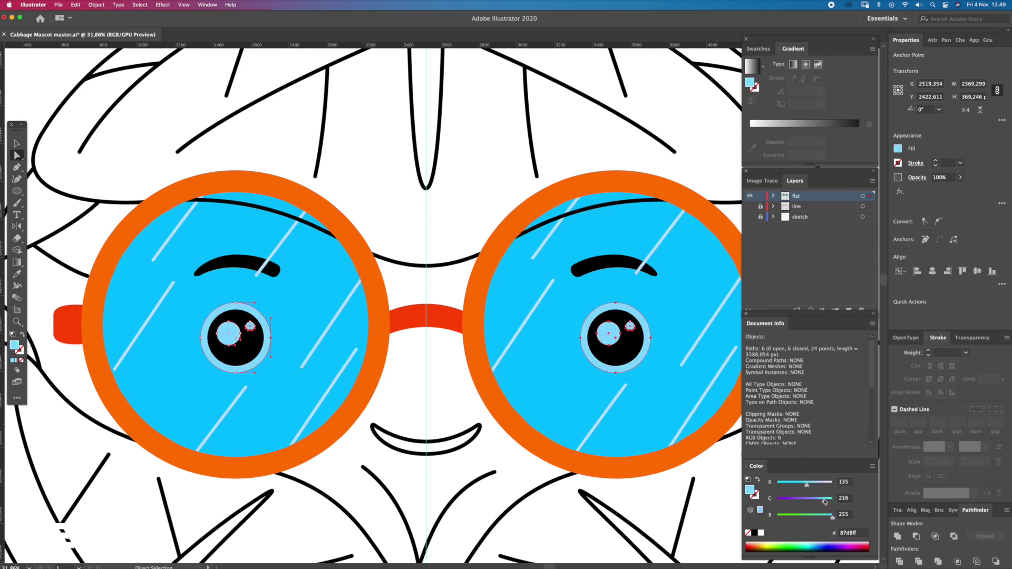
{"action": "left_click", "coordinate": [807, 483]}
{"action": "left_click", "coordinate": [828, 499]}
{"action": "double_click", "coordinate": [751, 492]}
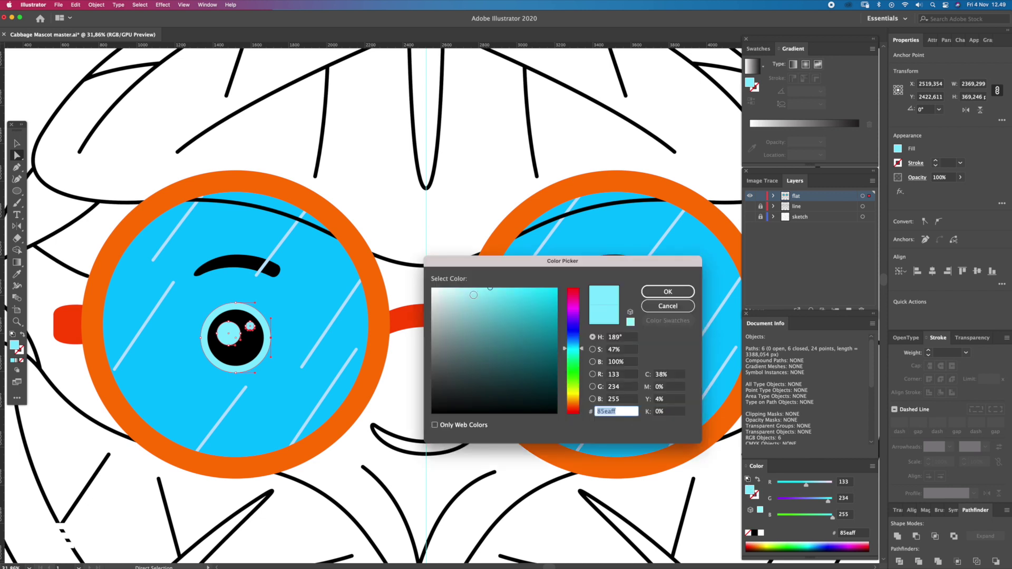
{"action": "left_click", "coordinate": [466, 289]}
{"action": "left_click", "coordinate": [668, 292]}
Step: Undo the pale tint change and zoom in on the reselected eye parts
{"action": "scroll", "coordinate": [583, 332], "scroll_direction": "down", "scroll_amount": 3}
{"action": "key", "text": "a"}
{"action": "key", "text": "ctrl+shift+a"}
{"action": "scroll", "coordinate": [503, 312], "scroll_direction": "down", "scroll_amount": 3}
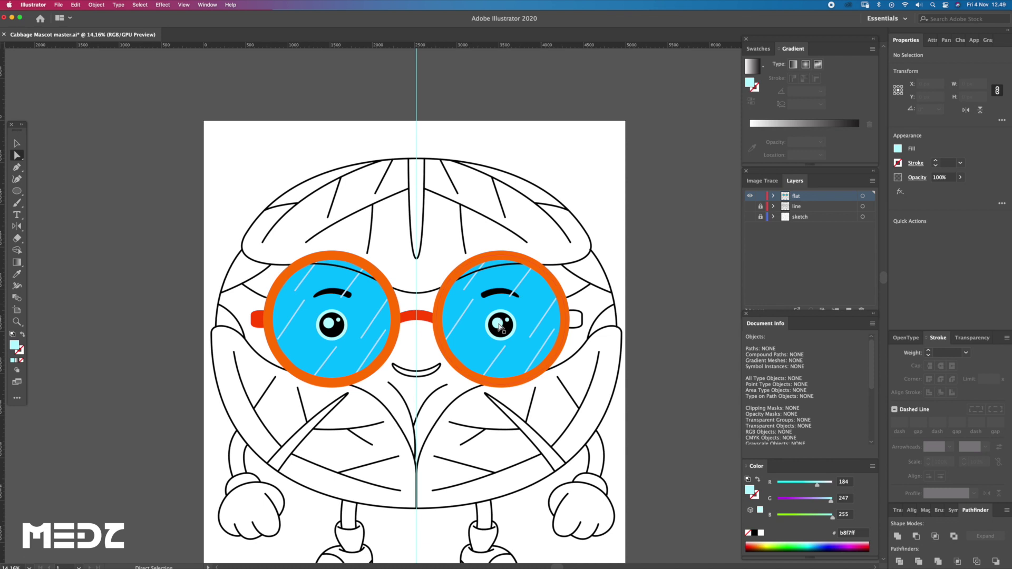
{"action": "key", "text": "z"}
{"action": "left_click_drag", "start_coordinate": [502, 313], "coordinate": [532, 313]}
{"action": "key", "text": "ctrl+z"}
{"action": "key", "text": "ctrl+z"}
Step: Fill the eye rings and highlights with a much paler cyan (c5f8ff)
{"action": "double_click", "coordinate": [16, 344]}
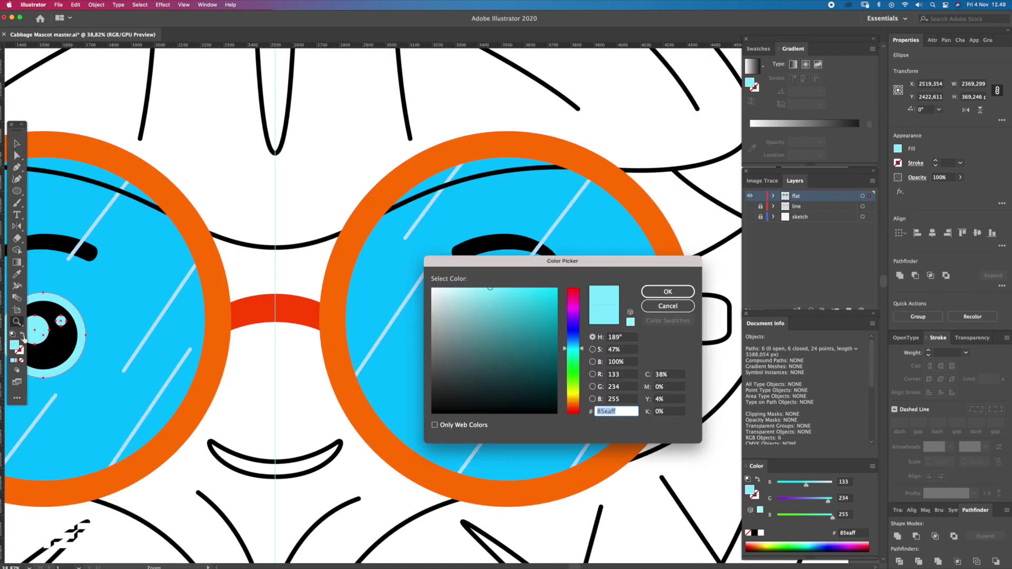
{"action": "left_click", "coordinate": [463, 287]}
{"action": "left_click", "coordinate": [668, 291]}
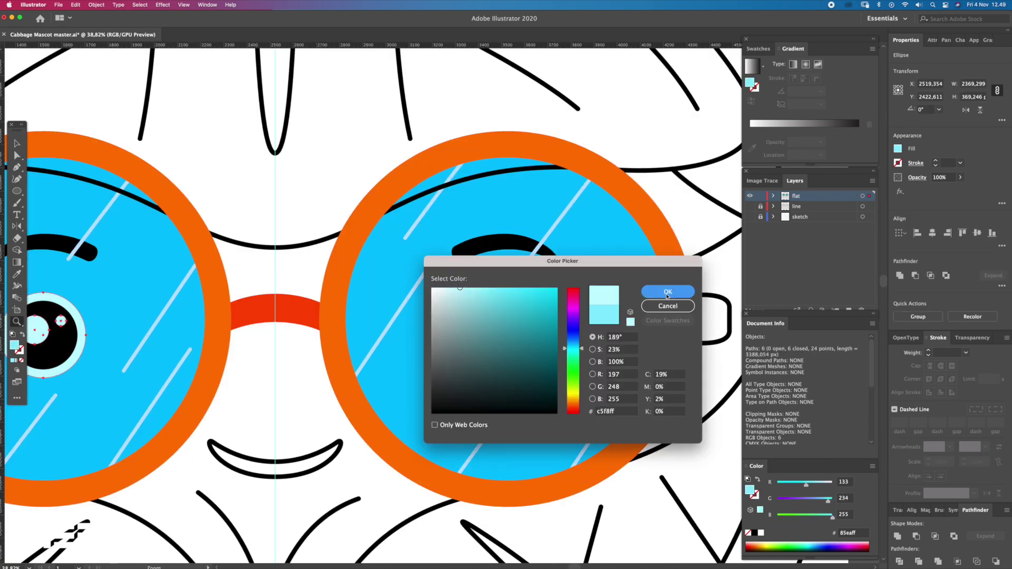
{"action": "key", "text": "ctrl+shift+a"}
{"action": "key", "text": "ctrl+0"}
{"action": "left_click_drag", "start_coordinate": [562, 339], "coordinate": [482, 338]}
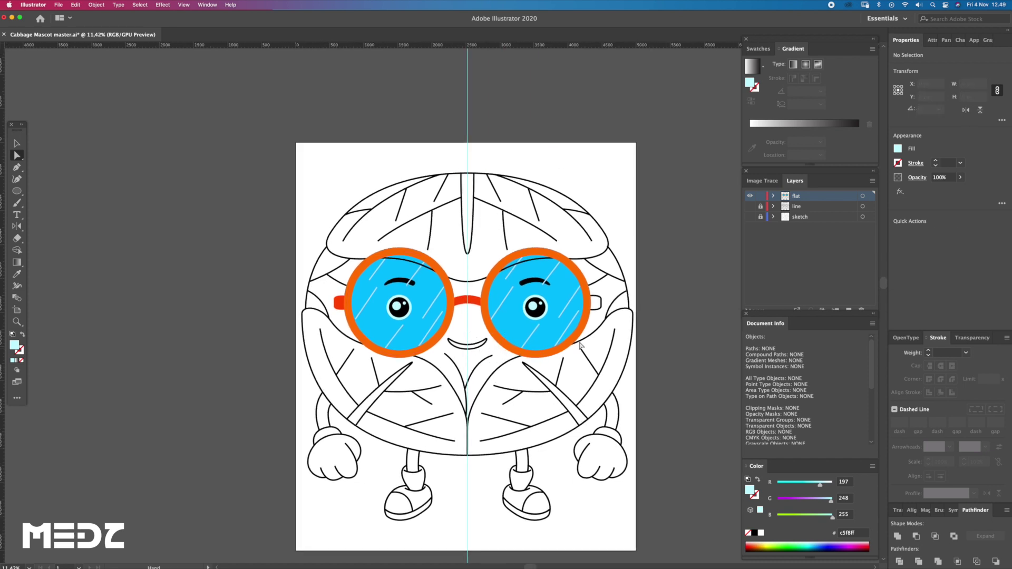
Step: Select the top leaf, both lower leaf outlines and the small V paths below the mouth
{"action": "left_click_drag", "start_coordinate": [601, 308], "coordinate": [625, 298]}
{"action": "key", "text": "a"}
{"action": "left_click", "coordinate": [607, 230]}
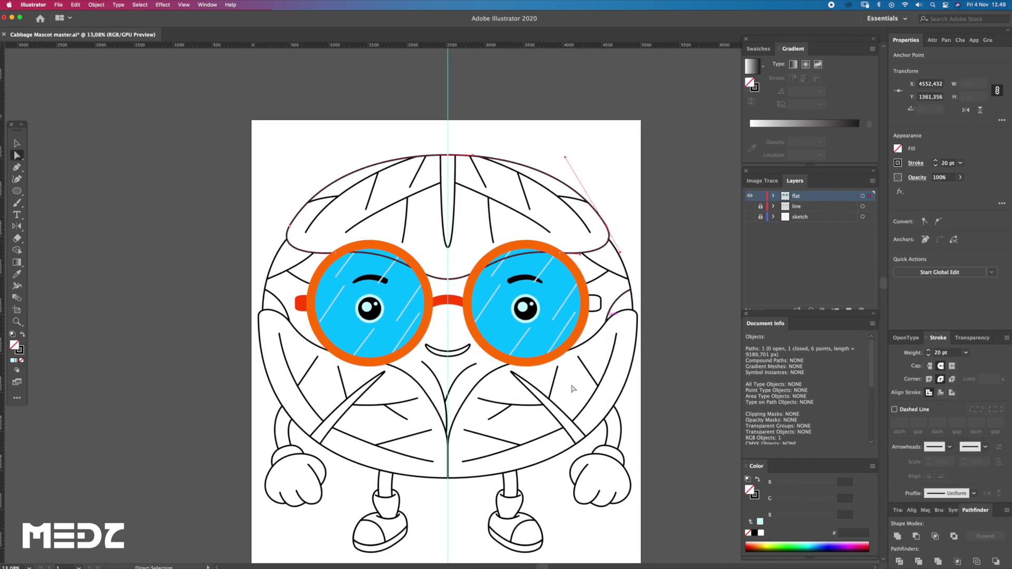
{"action": "left_click", "coordinate": [545, 467], "text": "shift"}
{"action": "left_click", "coordinate": [441, 481], "text": "shift"}
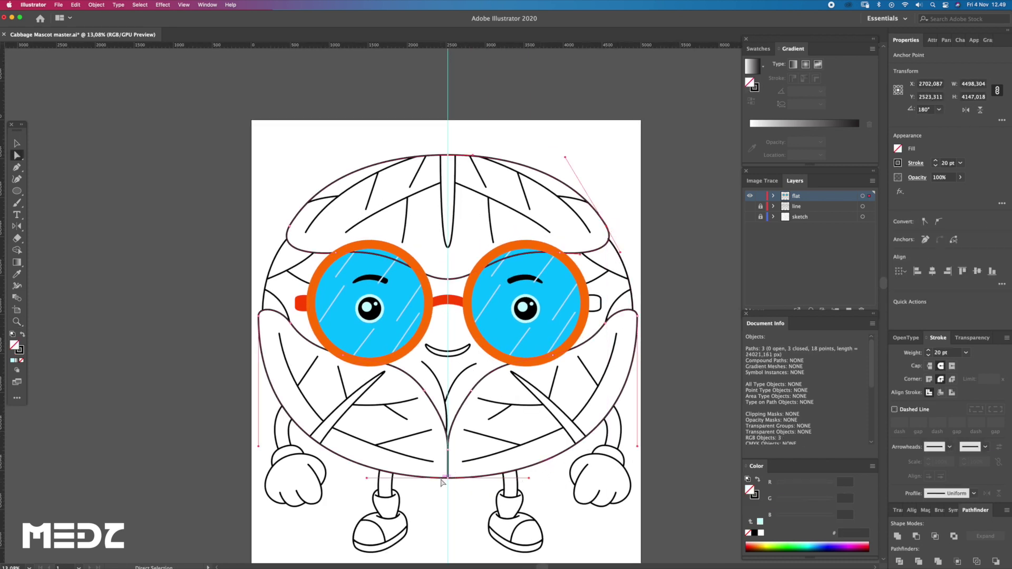
{"action": "left_click", "coordinate": [461, 405]}
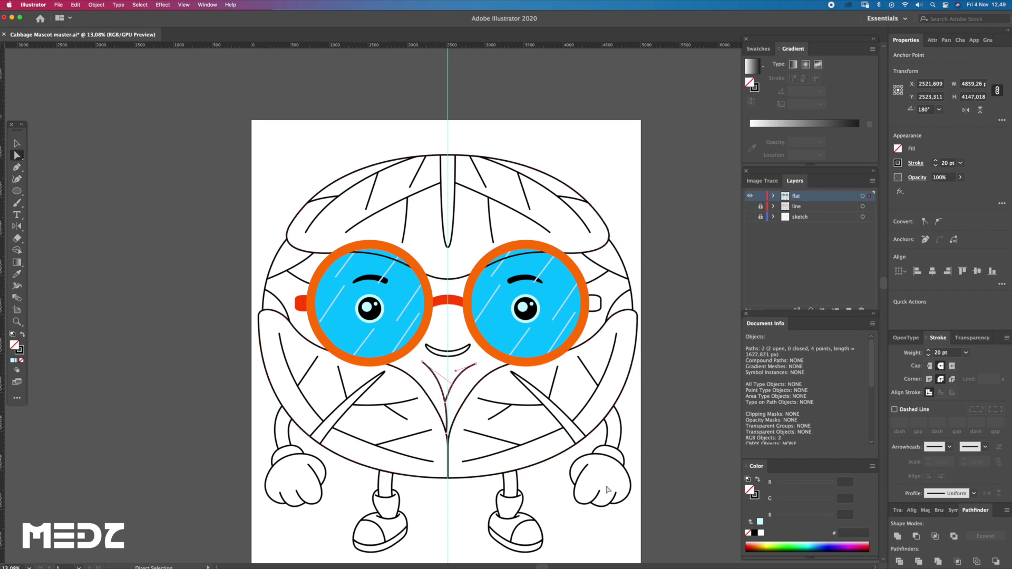
Step: Give only the leaf shapes a green fill with no stroke, undoing the wrong paths
{"action": "left_click", "coordinate": [747, 534]}
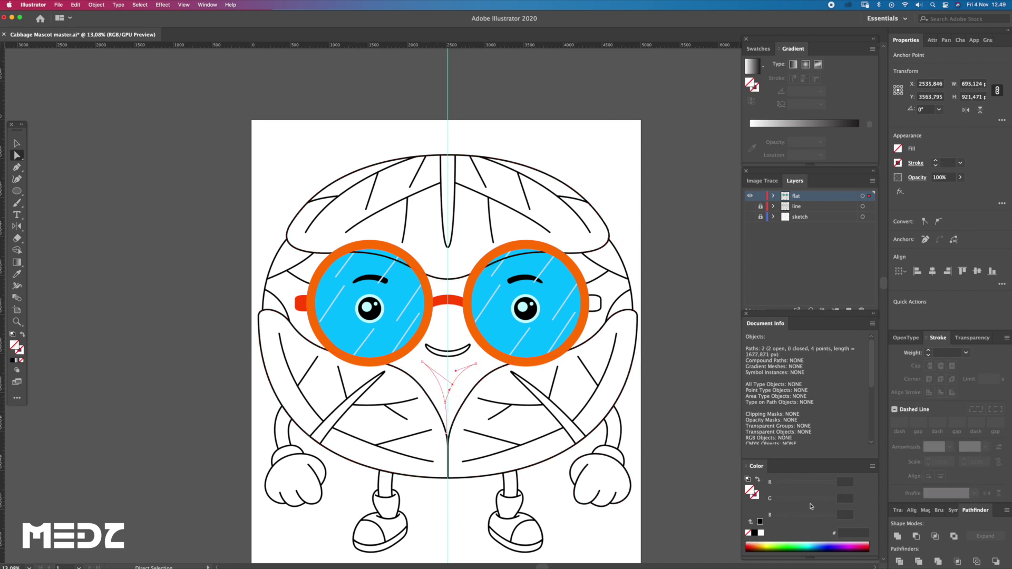
{"action": "left_click", "coordinate": [811, 505]}
{"action": "key", "text": "super+z"}
{"action": "key", "text": "super+z"}
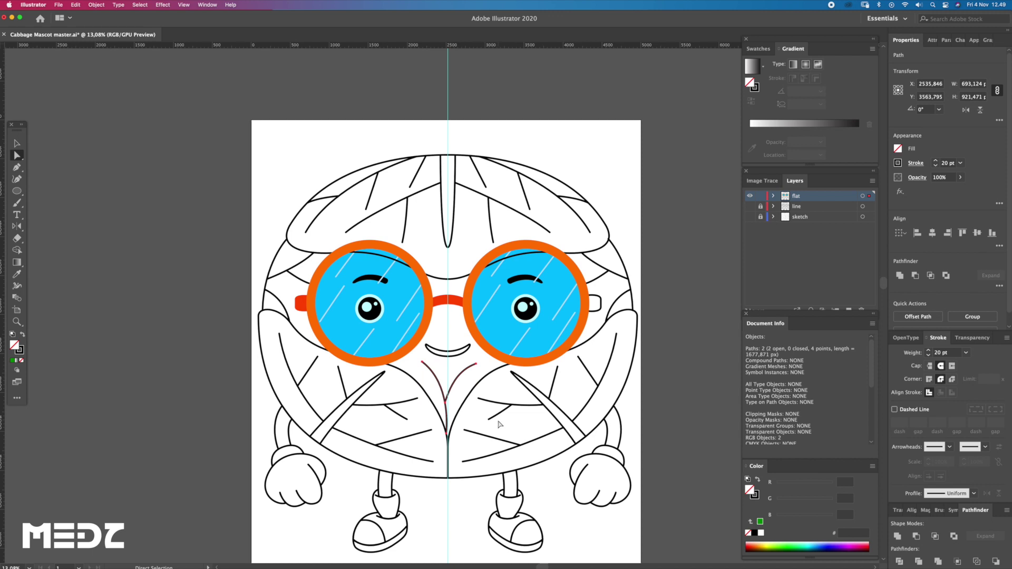
{"action": "left_click", "coordinate": [490, 385]}
{"action": "left_click", "coordinate": [465, 160]}
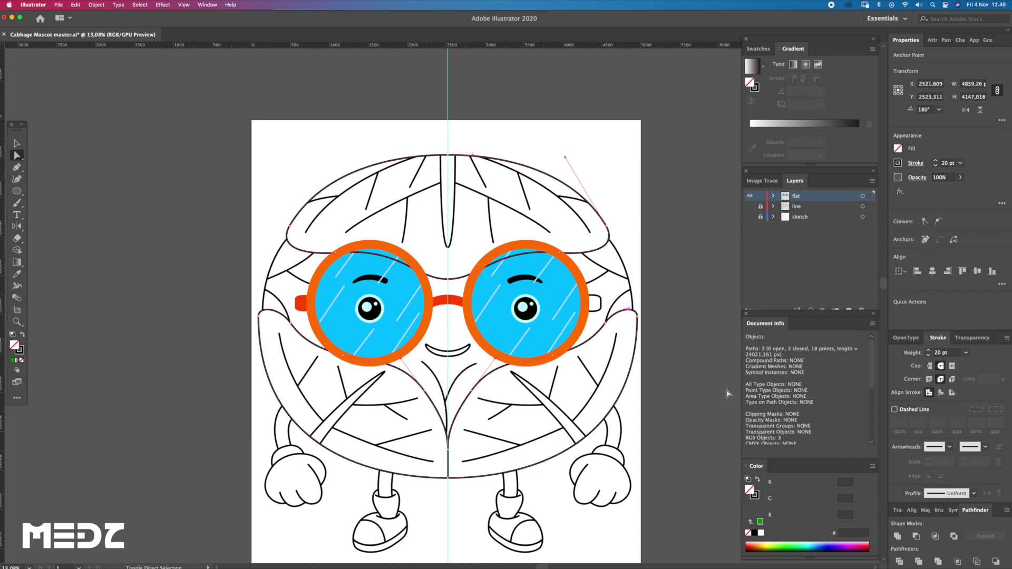
{"action": "left_click", "coordinate": [761, 523]}
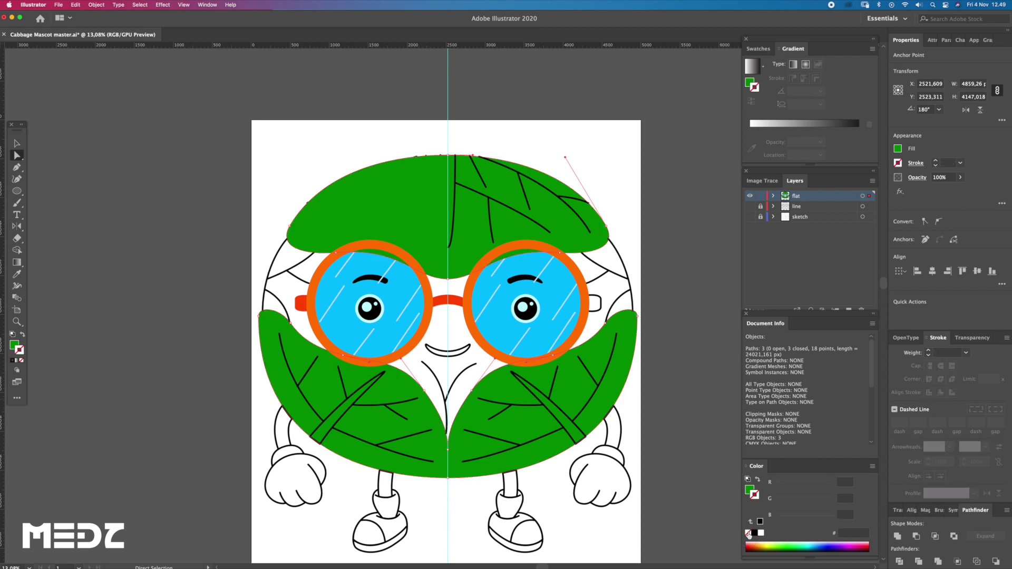
Step: Select the green top and lower leaves to reveal the veins hidden beneath
{"action": "key", "text": "super"}
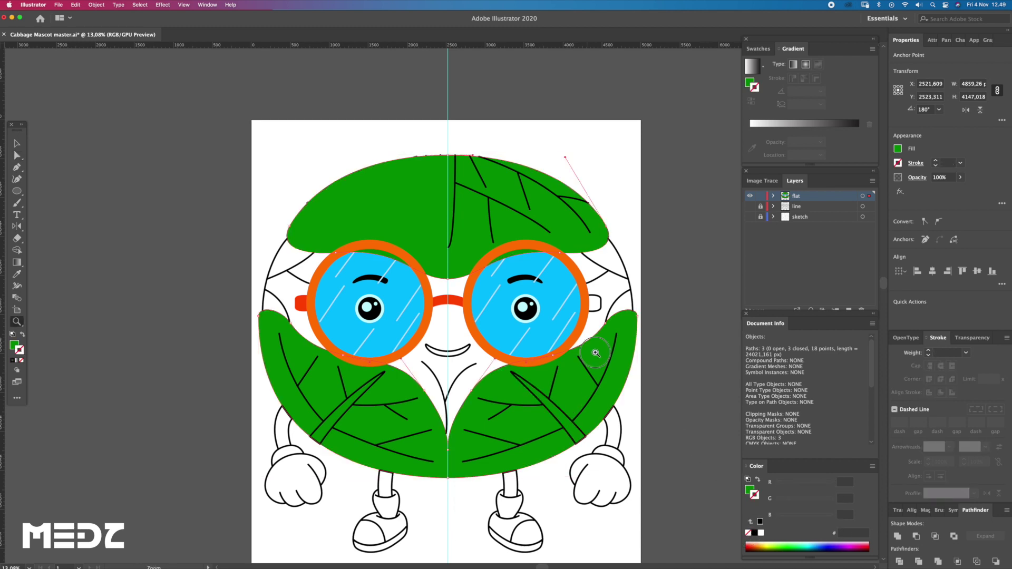
{"action": "scroll", "coordinate": [583, 355], "scroll_direction": "up", "scroll_amount": 1}
{"action": "left_click", "coordinate": [639, 217]}
{"action": "left_click", "coordinate": [616, 339]}
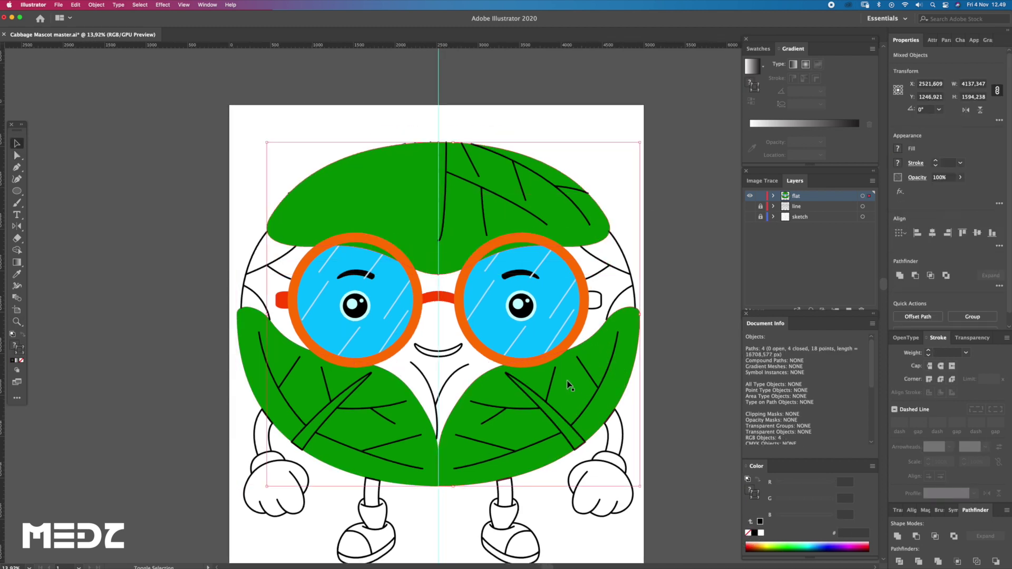
{"action": "left_click", "coordinate": [422, 448], "text": "shift"}
{"action": "left_click", "coordinate": [485, 468], "text": "shift"}
{"action": "key", "text": "super+d"}
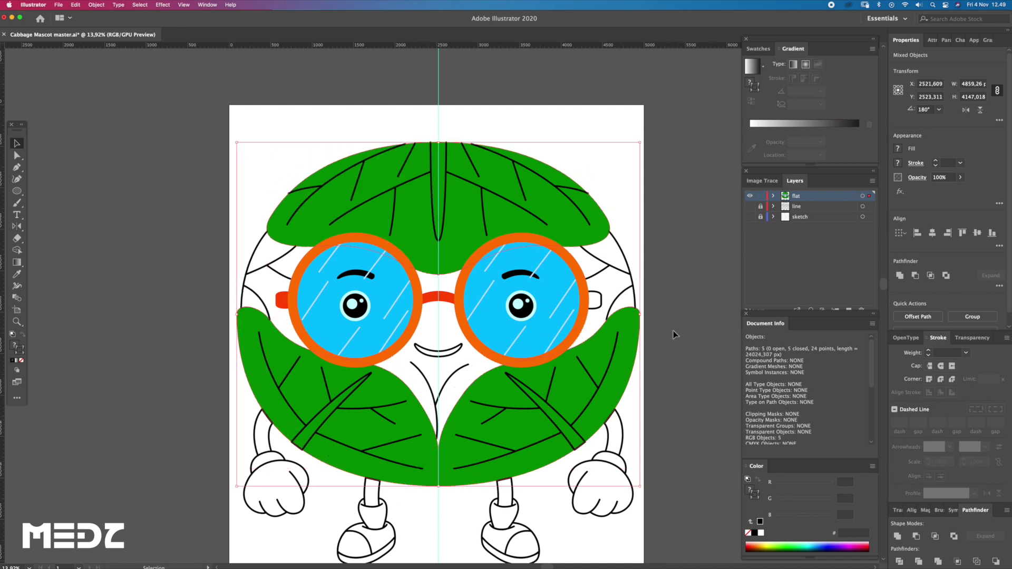
Step: Remove the leaves' outline and retint them a brighter lime green, about #6db100
{"action": "left_click", "coordinate": [635, 370], "text": "shift"}
{"action": "left_click_drag", "start_coordinate": [453, 241], "coordinate": [467, 226]}
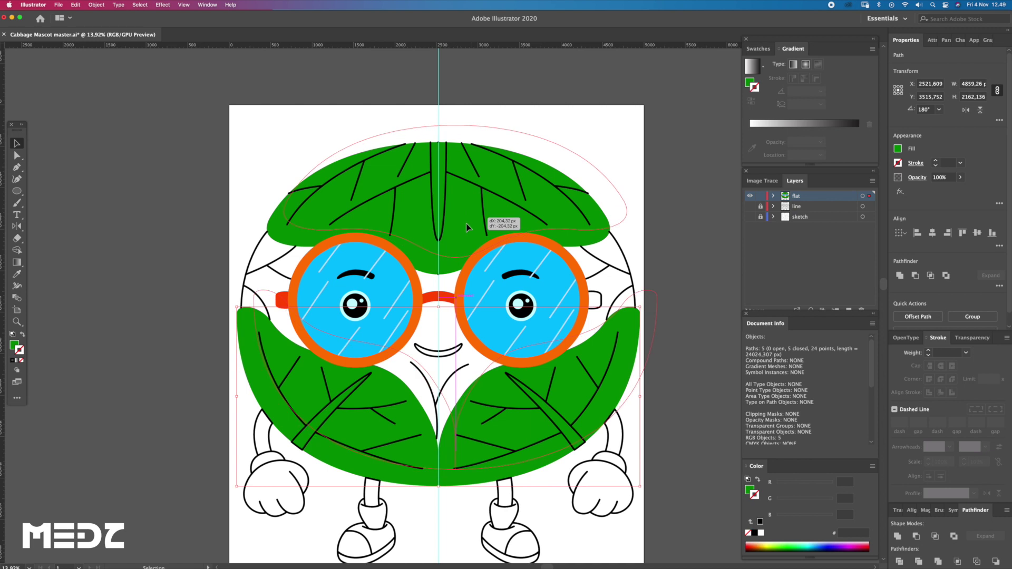
{"action": "key", "text": "super+z"}
{"action": "left_click", "coordinate": [22, 361]}
{"action": "left_click", "coordinate": [816, 498]}
{"action": "left_click_drag", "start_coordinate": [794, 482], "coordinate": [802, 484]}
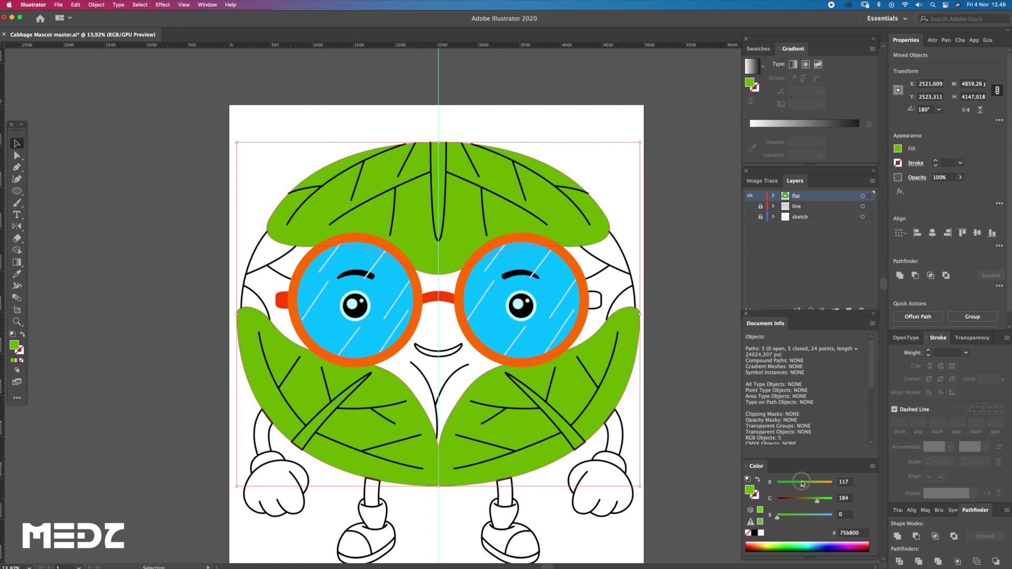
{"action": "left_click_drag", "start_coordinate": [818, 506], "coordinate": [812, 494]}
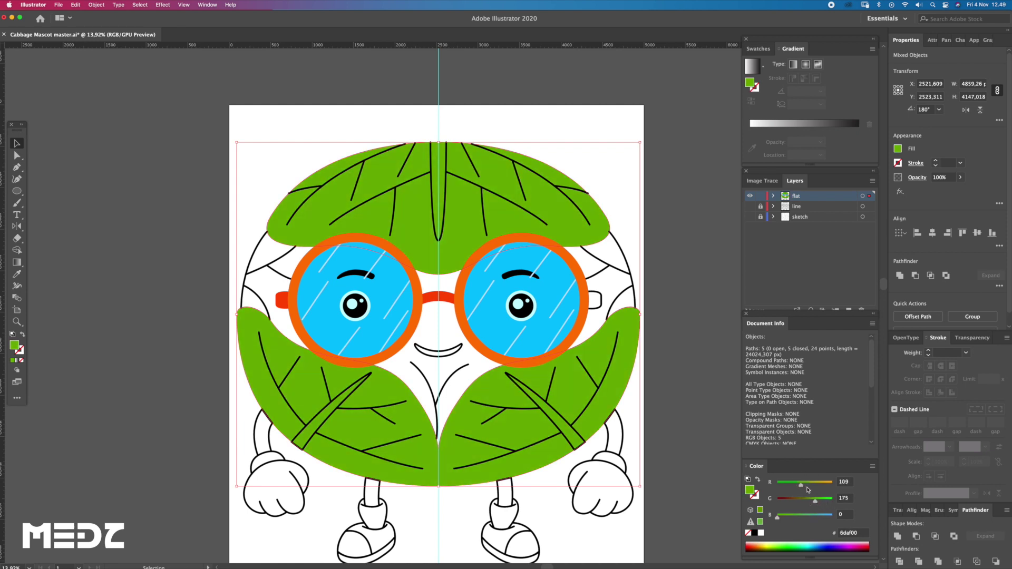
{"action": "left_click_drag", "start_coordinate": [815, 504], "coordinate": [817, 502]}
{"action": "key", "text": "ctrl+shift+a"}
{"action": "key", "text": "z"}
{"action": "left_click_drag", "start_coordinate": [483, 349], "coordinate": [512, 402]}
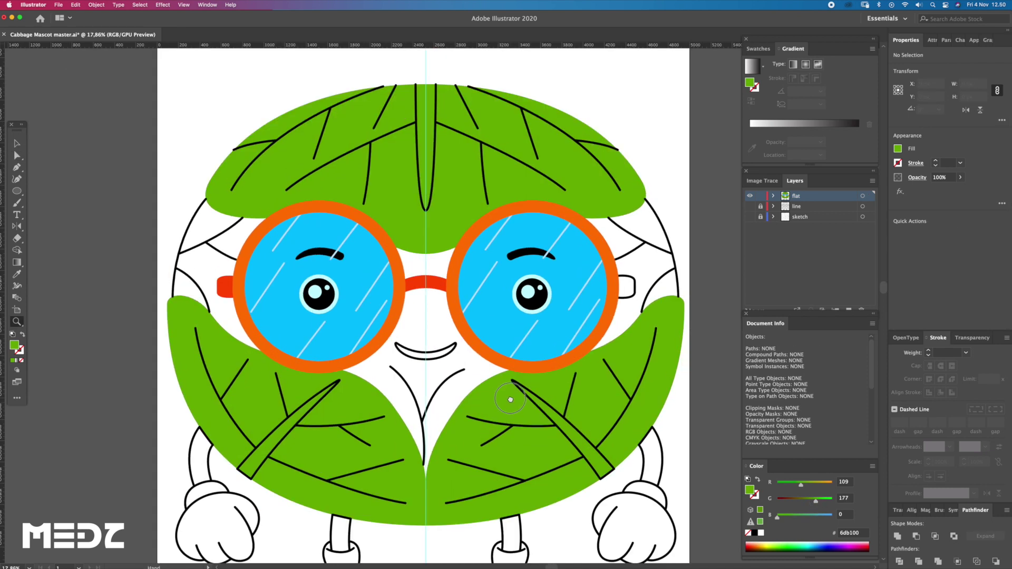
Step: Join the left and right side outline curves into one path
{"action": "left_click", "coordinate": [480, 326], "text": "alt"}
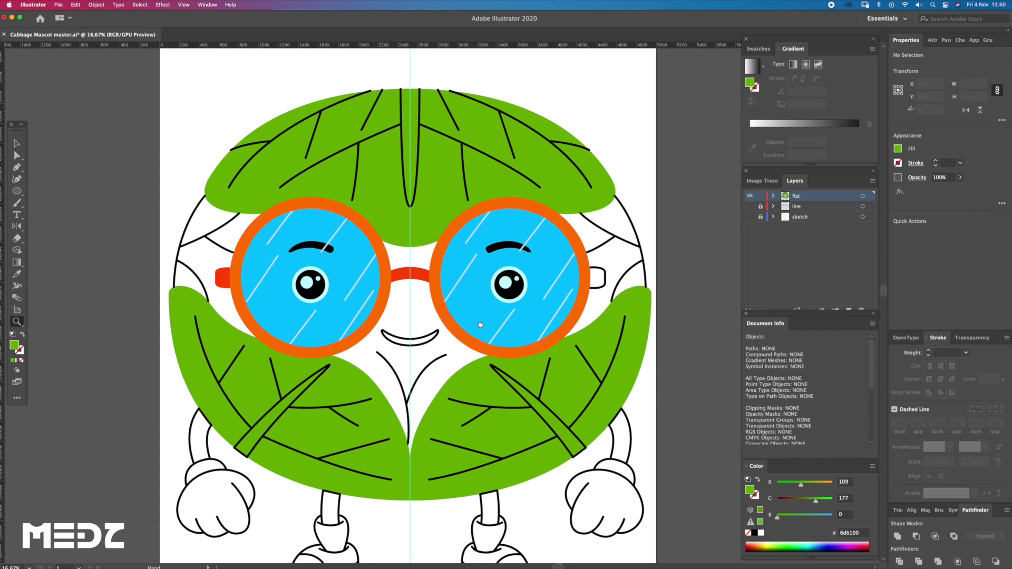
{"action": "key", "text": "a"}
{"action": "left_click", "coordinate": [506, 223]}
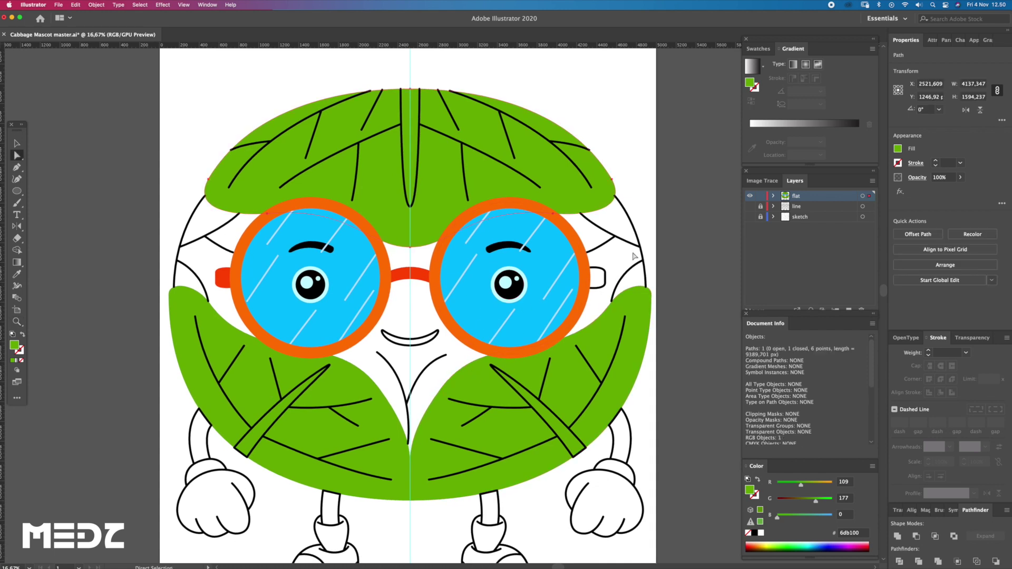
{"action": "left_click", "coordinate": [627, 227]}
{"action": "left_click", "coordinate": [206, 205], "text": "shift"}
{"action": "key", "text": "ctrl+j"}
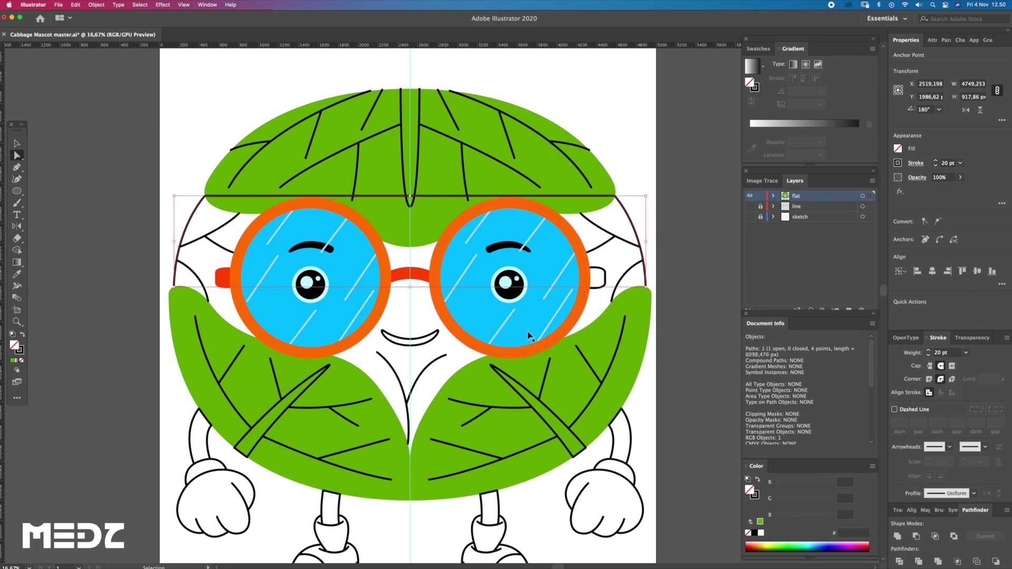
Step: Add a curved bottom-centre point with the Pen and close the body outline
{"action": "left_click", "coordinate": [646, 290]}
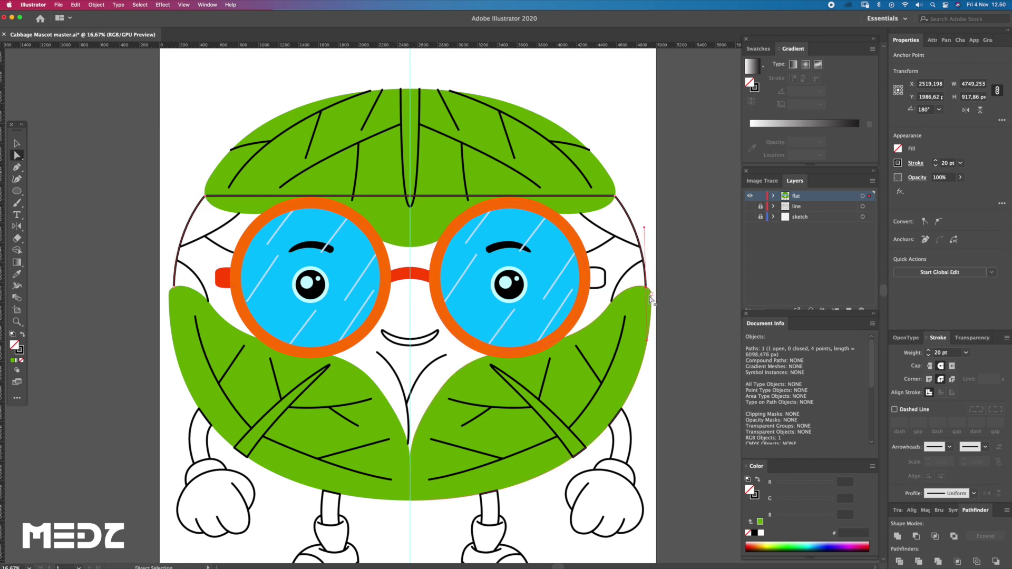
{"action": "key", "text": "p"}
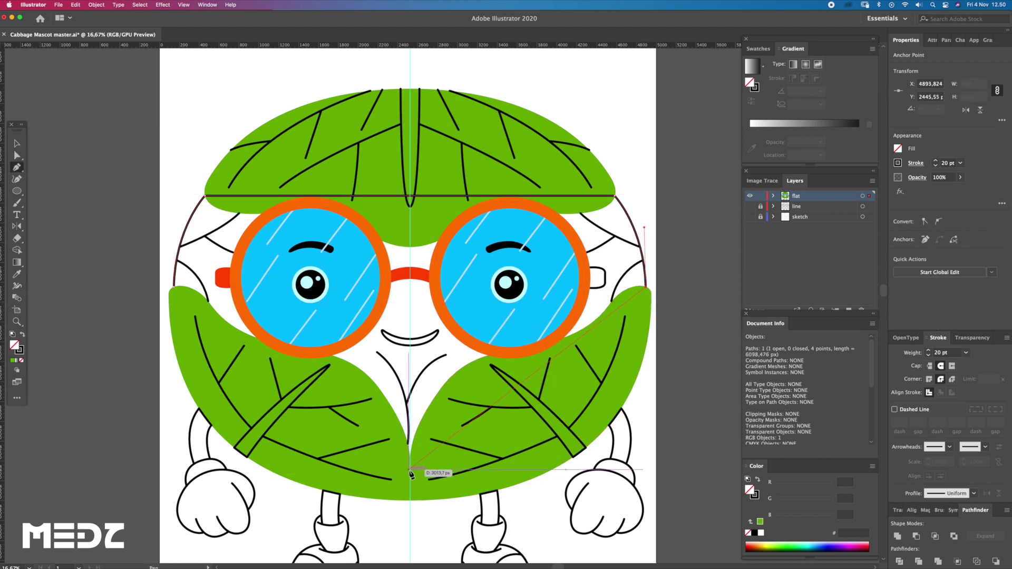
{"action": "left_click_drag", "start_coordinate": [410, 473], "coordinate": [179, 473]}
{"action": "left_click", "coordinate": [181, 288]}
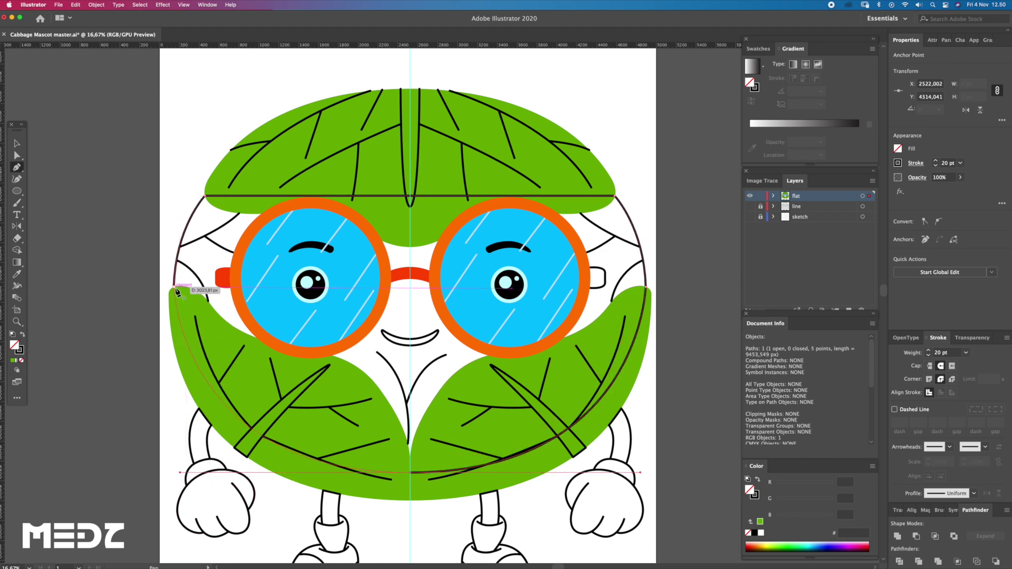
Step: Fill the body shape with the sampled leaf green, then darken it
{"action": "key", "text": "i"}
{"action": "left_click", "coordinate": [630, 316]}
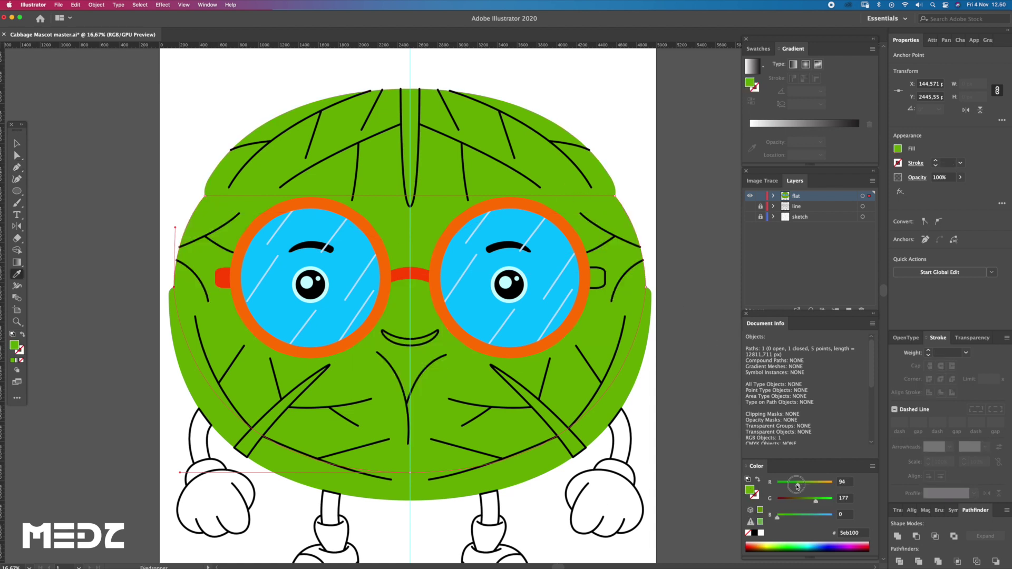
{"action": "left_click_drag", "start_coordinate": [815, 501], "coordinate": [788, 486]}
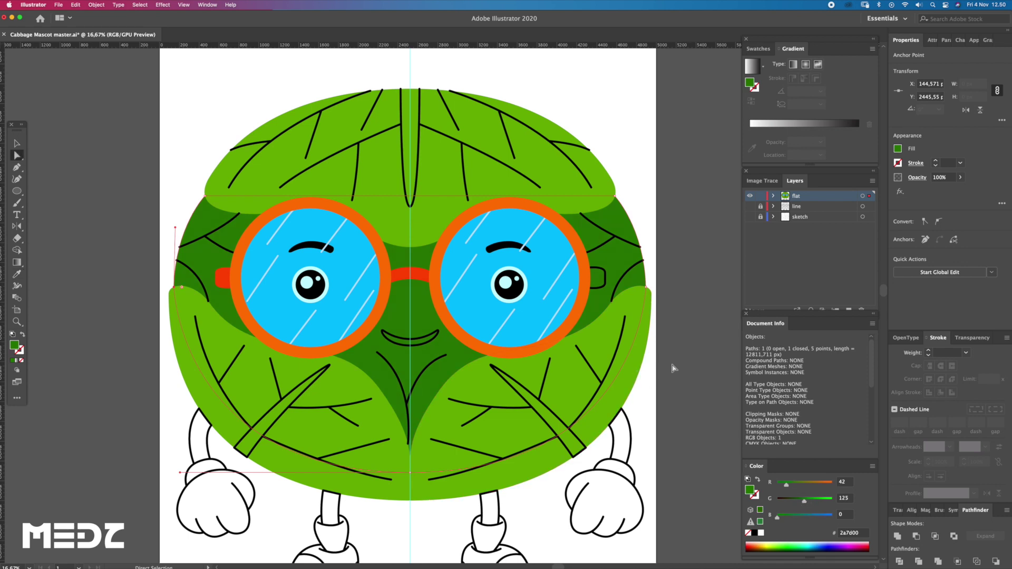
{"action": "key", "text": "ctrl+shift+a"}
{"action": "scroll", "coordinate": [659, 336], "scroll_direction": "up", "scroll_amount": 2}
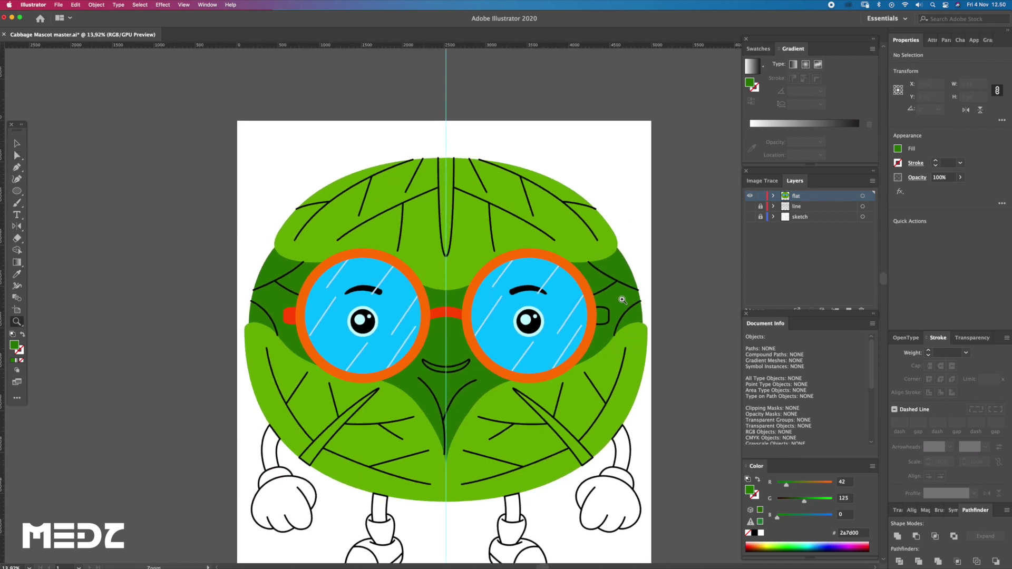
Step: Give all three leaves the muted olive fill 699318, eyedropping it onto the last leaf
{"action": "scroll", "coordinate": [622, 302], "scroll_direction": "down", "scroll_amount": 2}
{"action": "left_click", "coordinate": [613, 362]}
{"action": "left_click", "coordinate": [227, 369], "text": "shift"}
{"action": "double_click", "coordinate": [14, 346]}
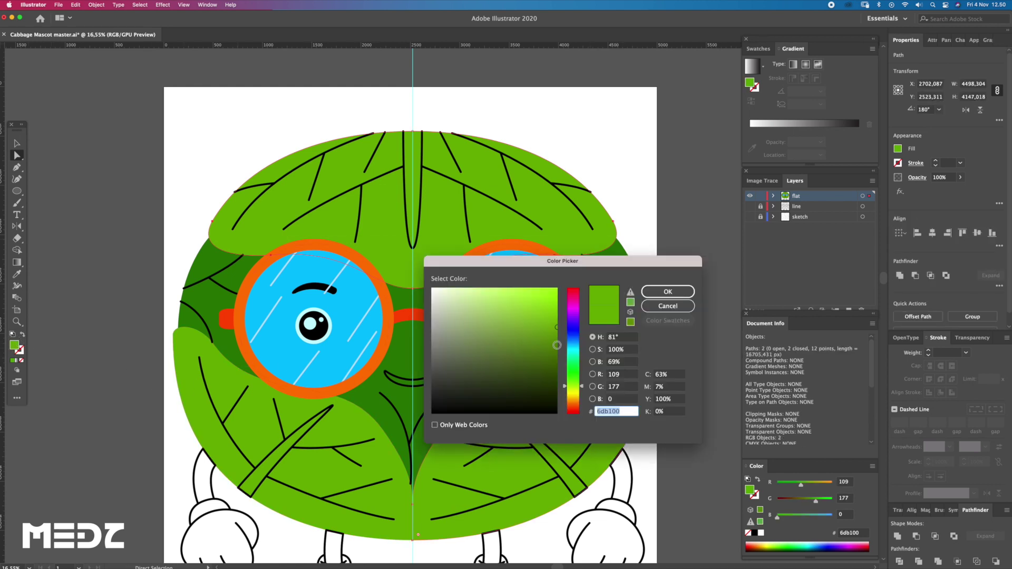
{"action": "left_click_drag", "start_coordinate": [552, 338], "coordinate": [538, 341]}
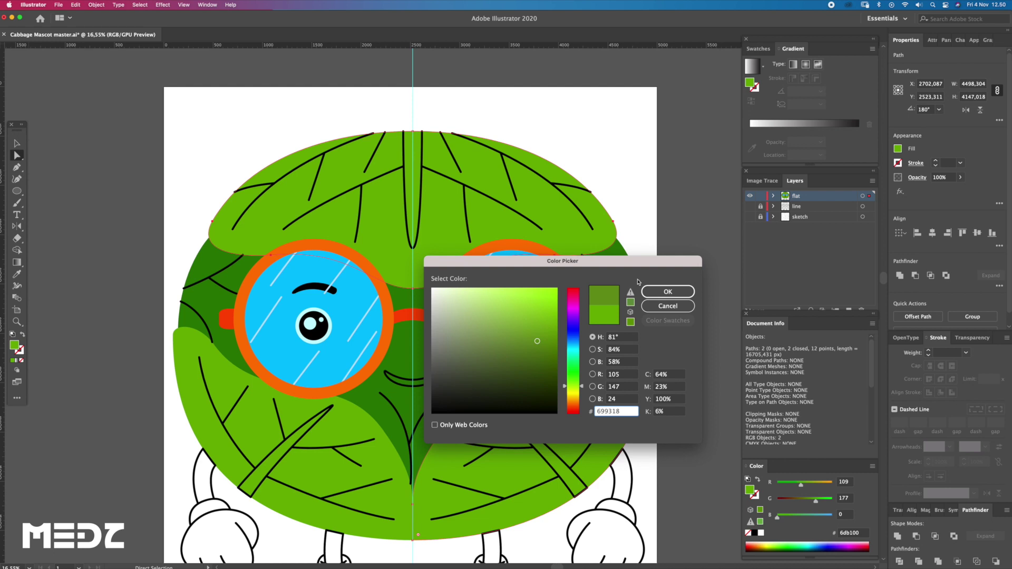
{"action": "left_click", "coordinate": [645, 292]}
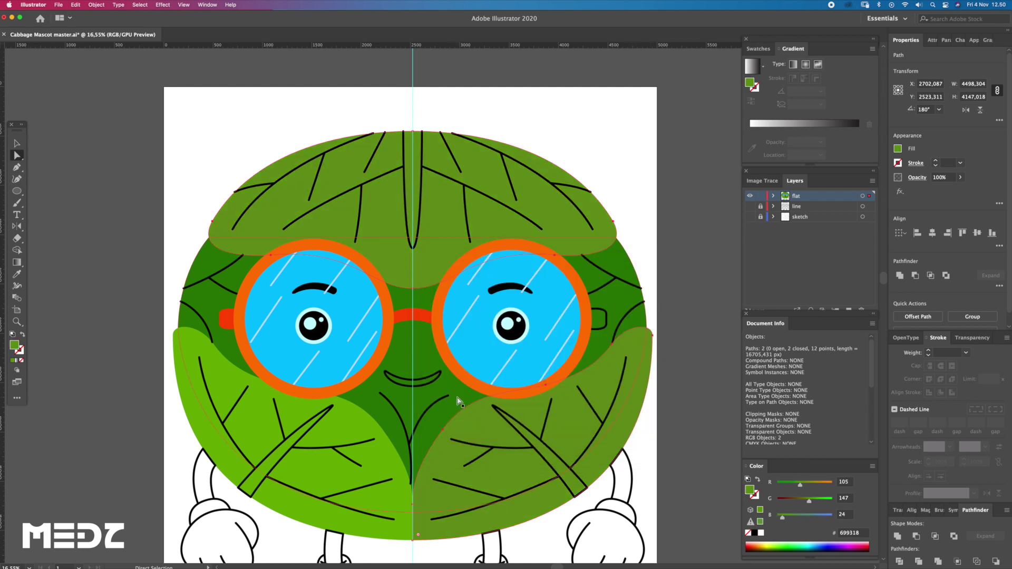
{"action": "left_click", "coordinate": [399, 458]}
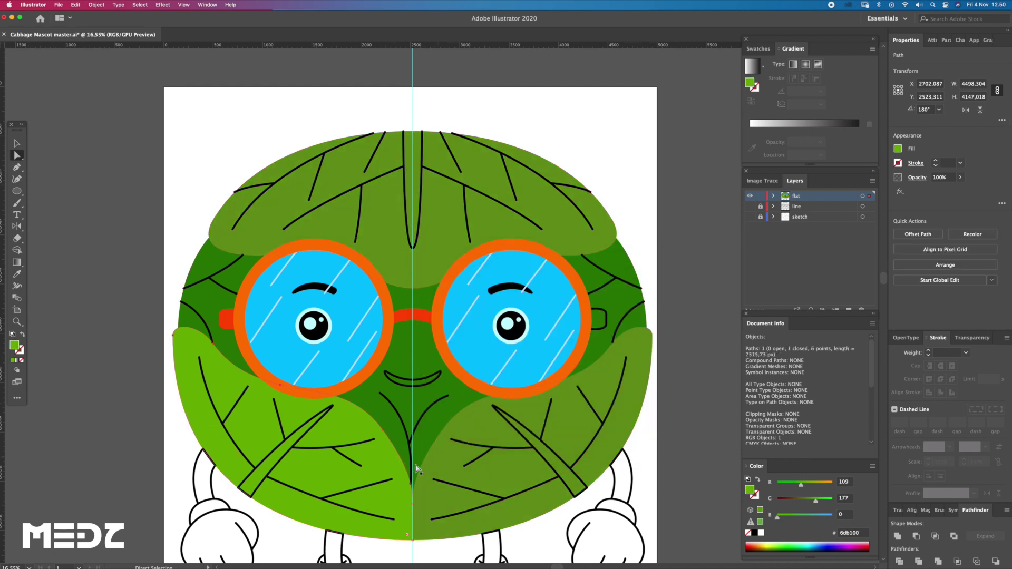
{"action": "key", "text": "i"}
{"action": "left_click", "coordinate": [452, 467]}
{"action": "key", "text": "a"}
Step: Recolour the body shape behind the leaves a darker olive green
{"action": "left_click", "coordinate": [452, 409]}
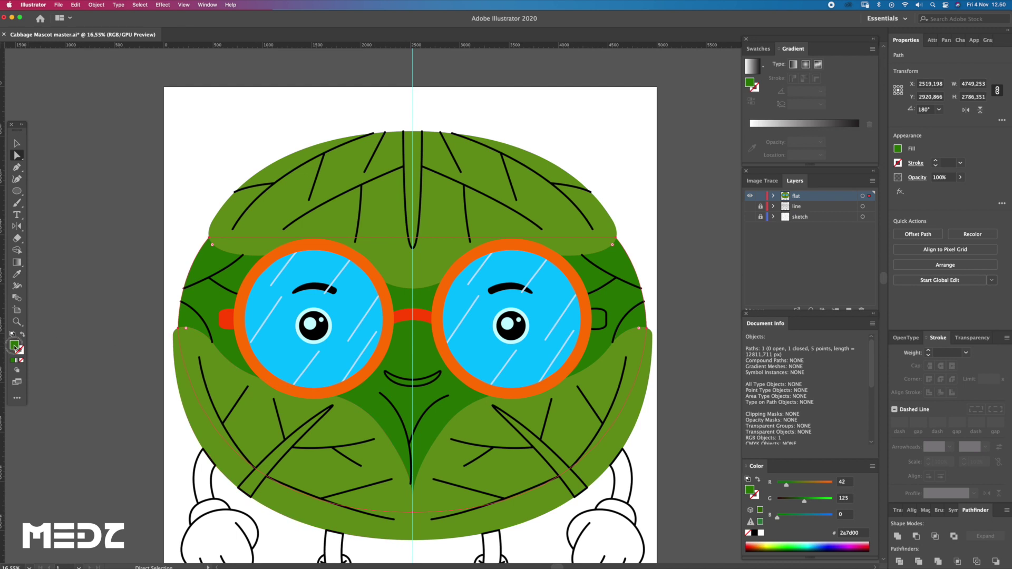
{"action": "double_click", "coordinate": [15, 346]}
{"action": "left_click_drag", "start_coordinate": [555, 351], "coordinate": [534, 346]}
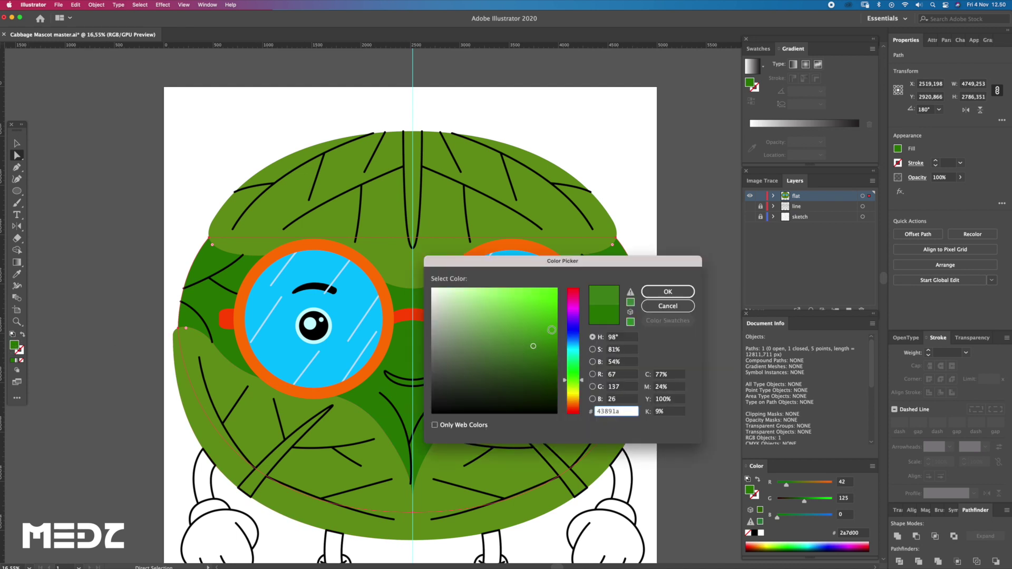
{"action": "left_click", "coordinate": [668, 291]}
{"action": "key", "text": "i"}
{"action": "left_click", "coordinate": [483, 421]}
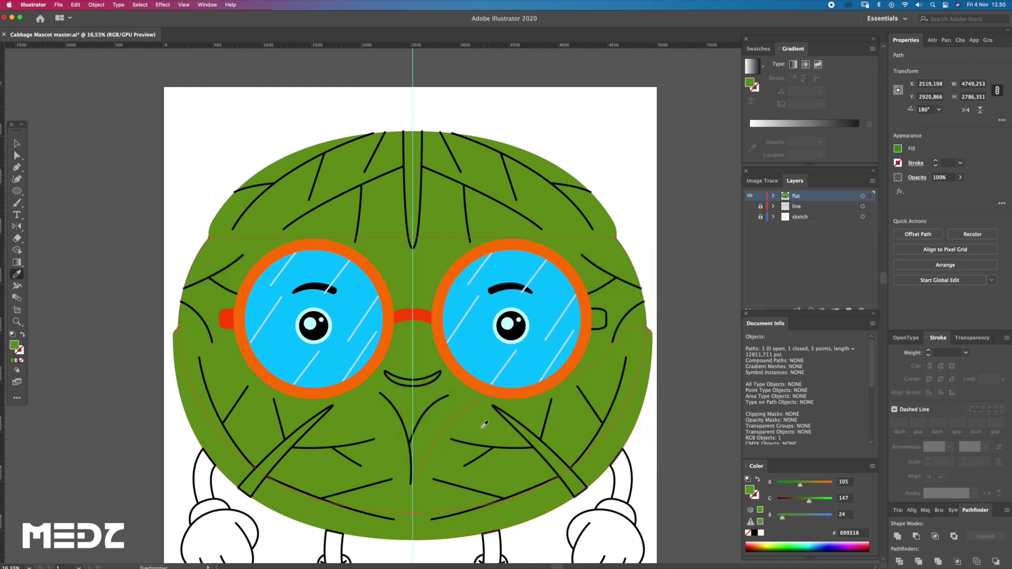
{"action": "double_click", "coordinate": [14, 346]}
{"action": "left_click_drag", "start_coordinate": [536, 345], "coordinate": [529, 351]}
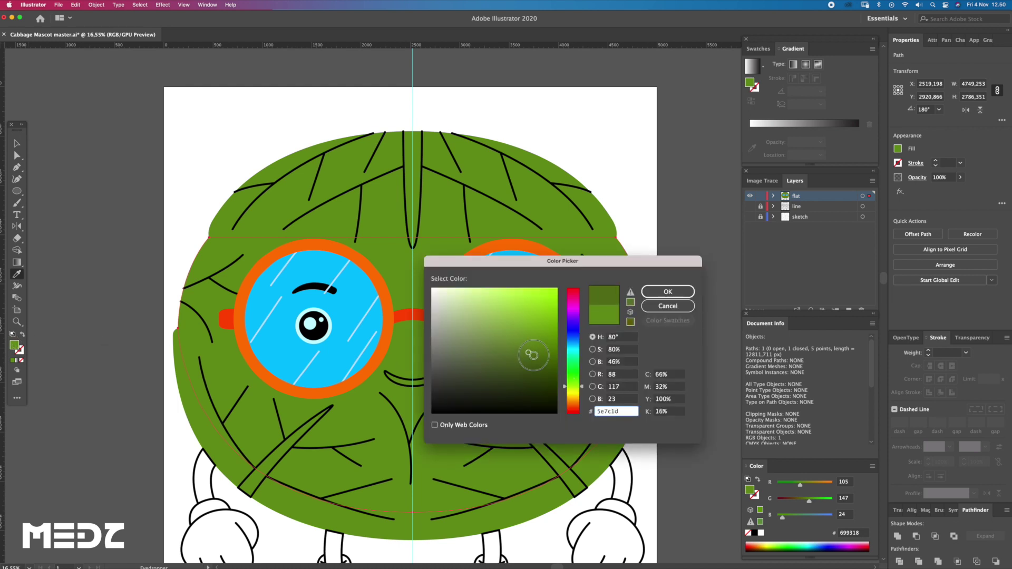
{"action": "left_click", "coordinate": [668, 292]}
Step: Deselect the body and zoom out to view the whole mascot
{"action": "key", "text": "a"}
{"action": "left_click", "coordinate": [667, 272]}
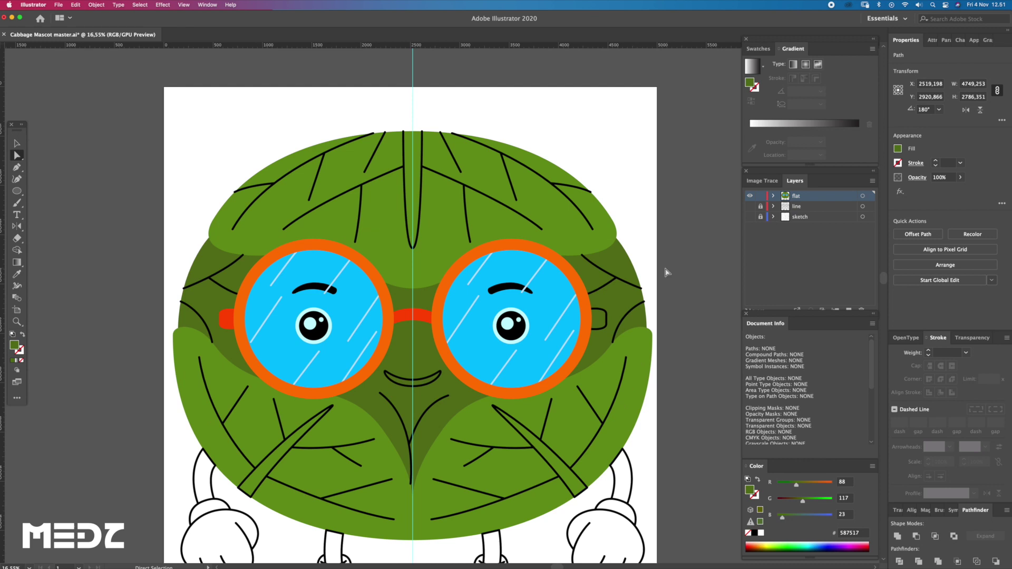
{"action": "key", "text": "z"}
{"action": "left_click_drag", "start_coordinate": [667, 272], "coordinate": [592, 278]}
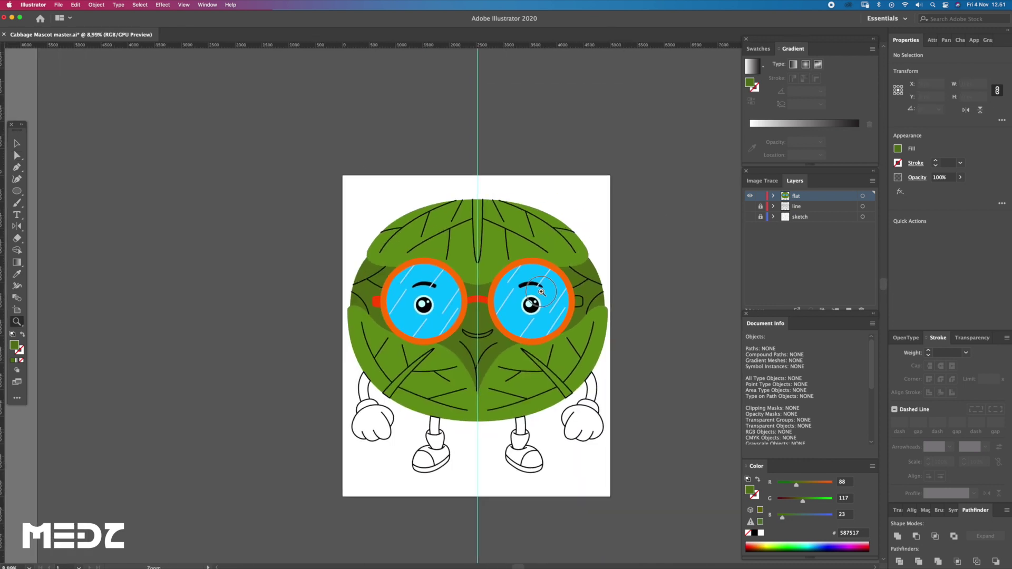
Step: Select both glasses lenses and darken their blue fill with the colour sliders
{"action": "left_click", "coordinate": [541, 292]}
{"action": "key", "text": "a"}
{"action": "left_click", "coordinate": [510, 295]}
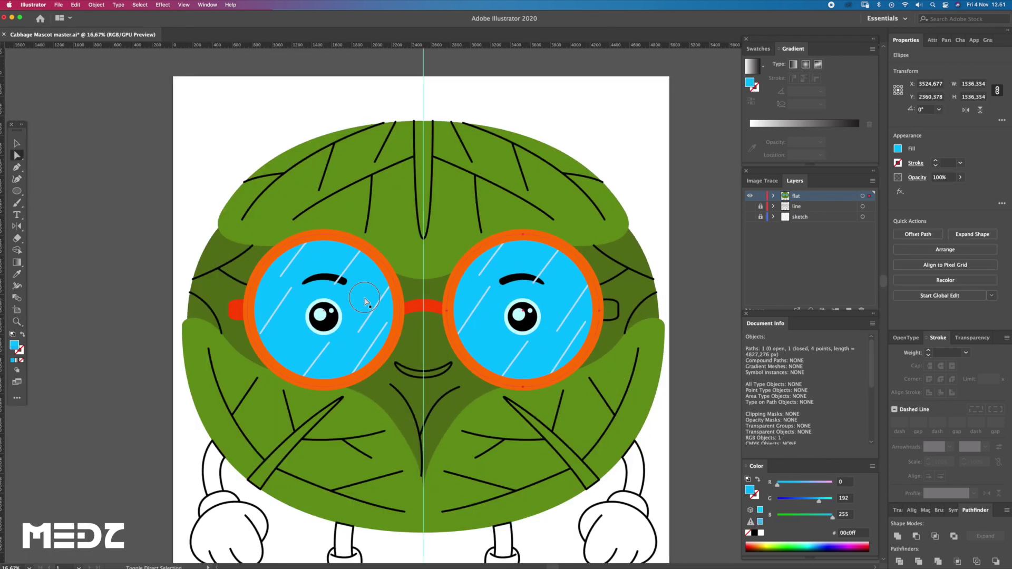
{"action": "left_click", "coordinate": [365, 302], "text": "shift"}
{"action": "left_click_drag", "start_coordinate": [818, 502], "coordinate": [813, 500]}
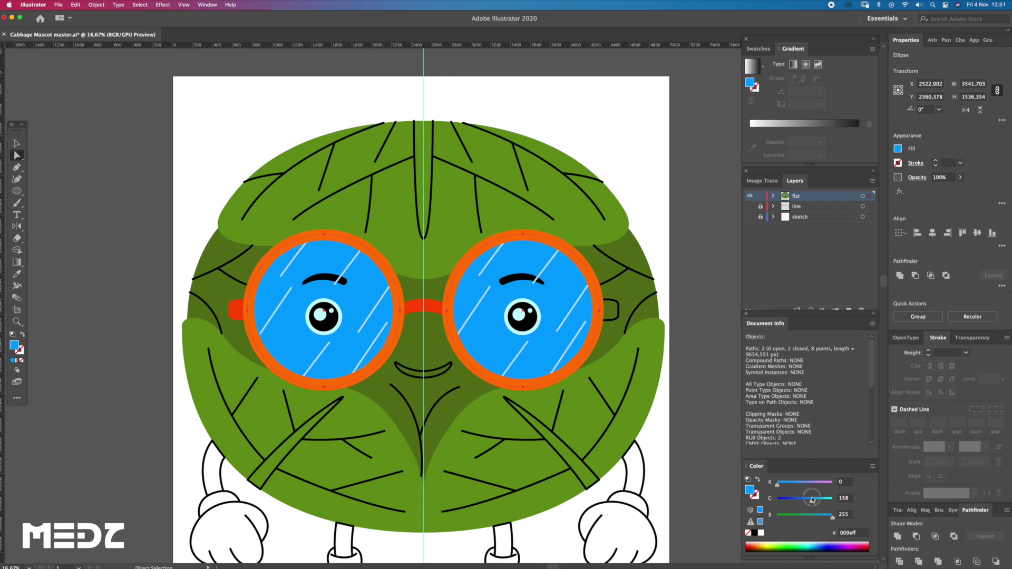
{"action": "left_click_drag", "start_coordinate": [827, 519], "coordinate": [790, 490]}
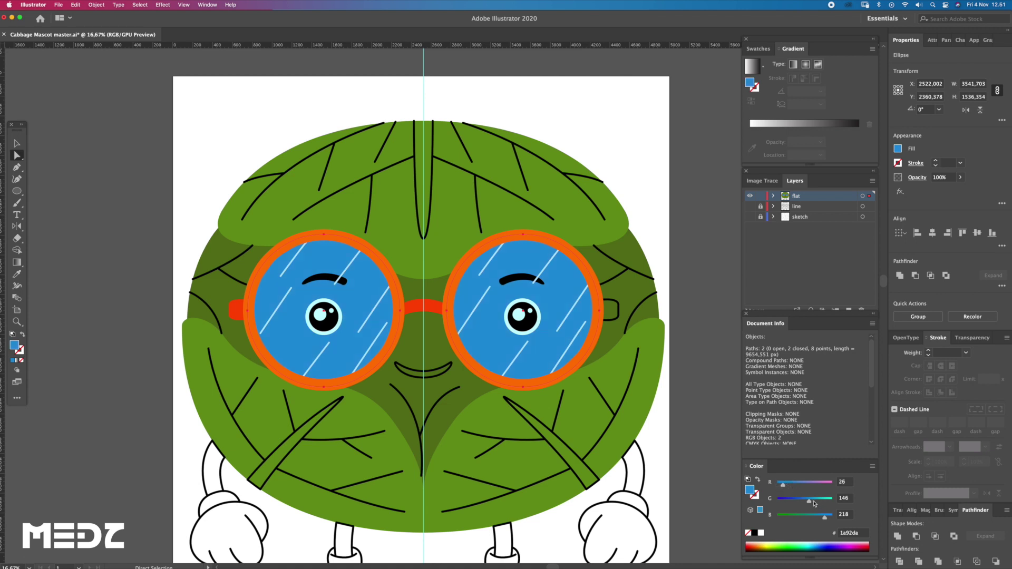
Step: Eyedrop the body green into both lenses and darken it with the G slider
{"action": "key", "text": "i"}
{"action": "left_click", "coordinate": [619, 378]}
{"action": "left_click", "coordinate": [620, 340]}
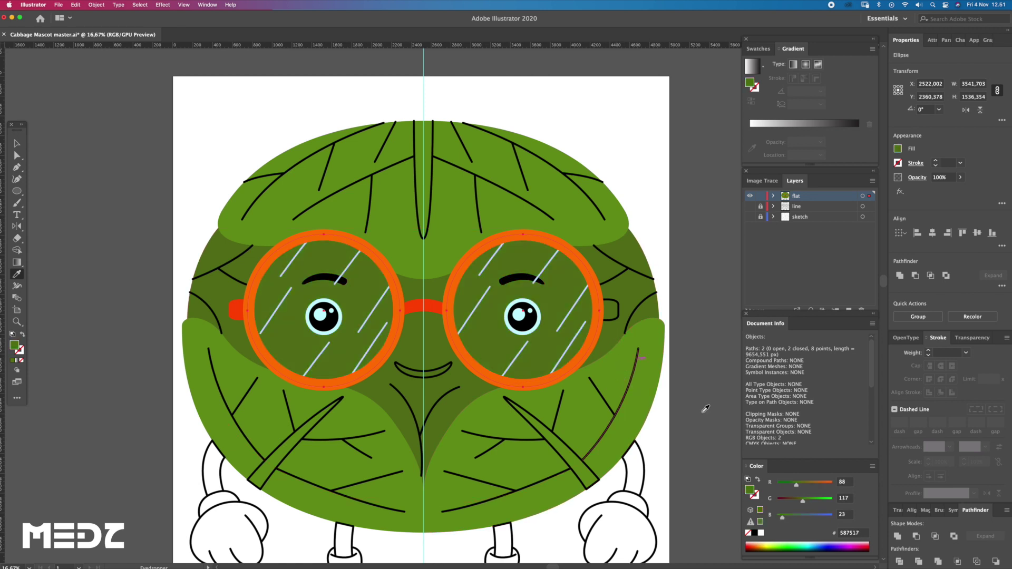
{"action": "left_click_drag", "start_coordinate": [799, 501], "coordinate": [797, 501]}
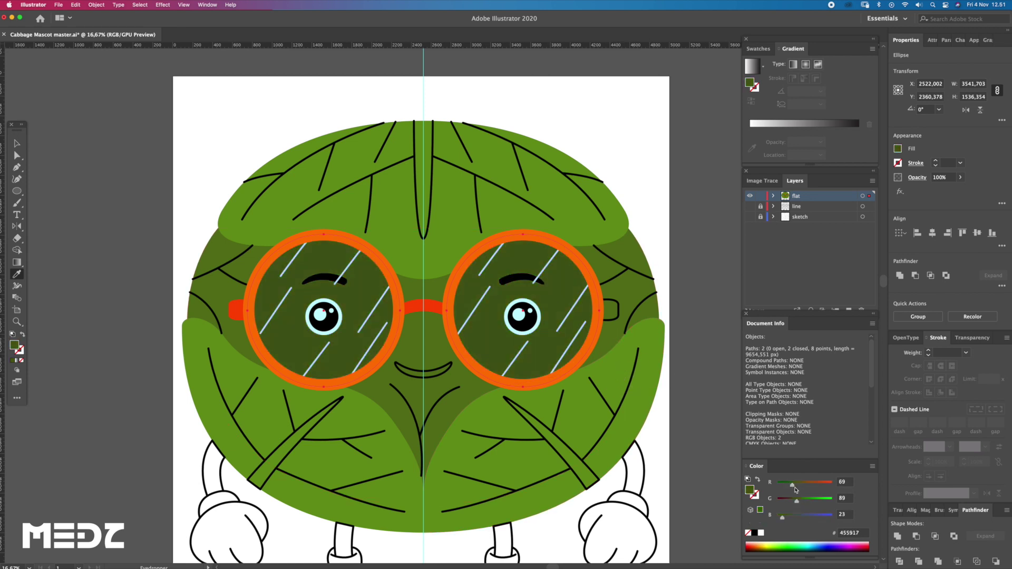
{"action": "left_click_drag", "start_coordinate": [797, 498], "coordinate": [800, 501]}
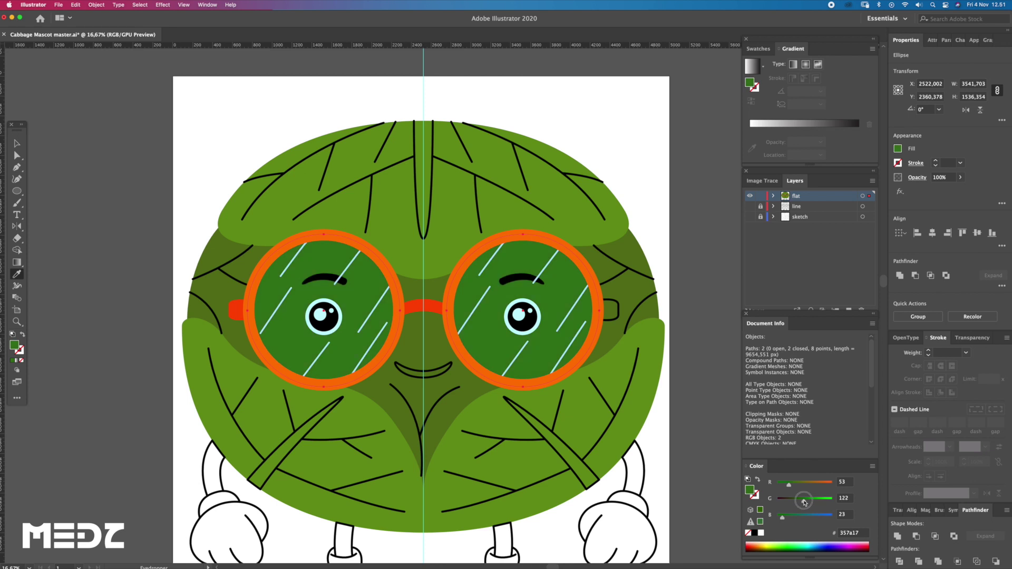
{"action": "left_click_drag", "start_coordinate": [799, 502], "coordinate": [799, 503]}
Step: Zoom out to the whole head and select the right glasses arm
{"action": "key", "text": "z"}
{"action": "mouse_move", "coordinate": [691, 422]}
{"action": "left_mouse_down"}
{"action": "mouse_move", "coordinate": [654, 364]}
{"action": "mouse_move", "coordinate": [659, 341]}
{"action": "left_mouse_up"}
{"action": "key", "text": "a"}
{"action": "key", "text": "z"}
{"action": "key", "text": "a"}
{"action": "left_click", "coordinate": [631, 361]}
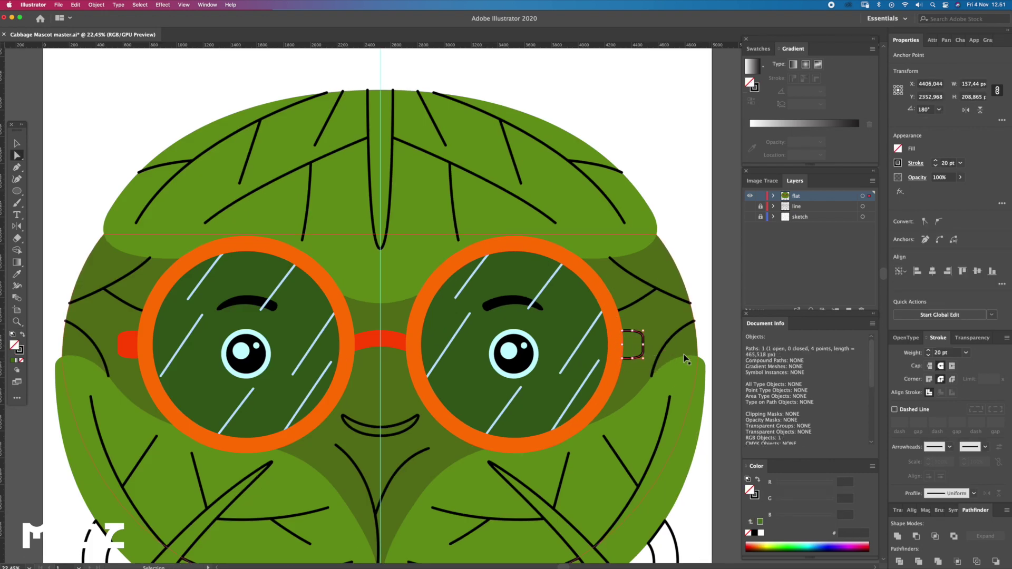
Step: Fill the right glasses arm with the left arm's orange-red
{"action": "left_click", "coordinate": [700, 289]}
{"action": "scroll", "coordinate": [659, 337], "scroll_direction": "down", "scroll_amount": 1}
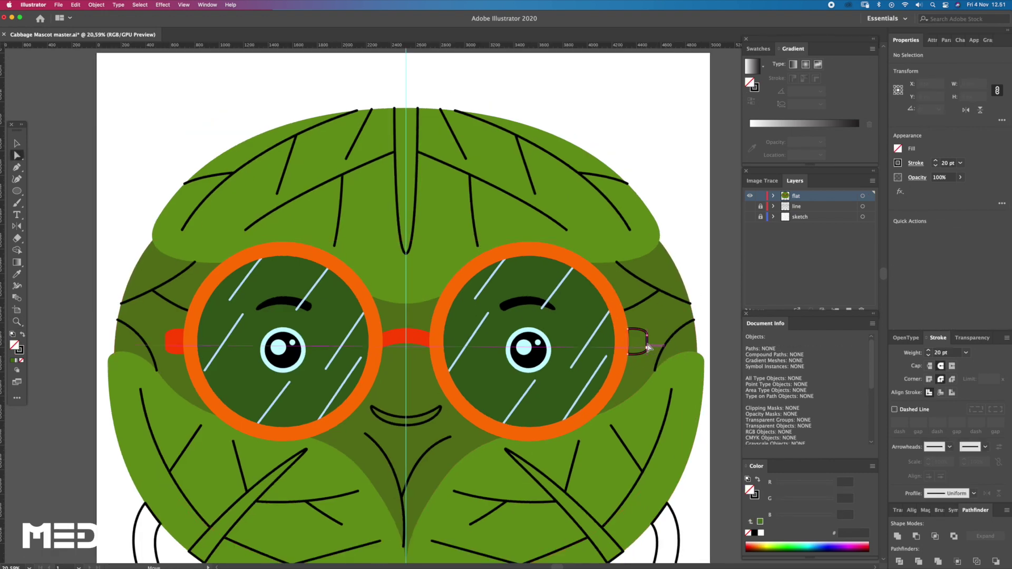
{"action": "left_click", "coordinate": [647, 346]}
{"action": "left_click", "coordinate": [180, 337]}
{"action": "scroll", "coordinate": [556, 350], "scroll_direction": "down", "scroll_amount": 6}
{"action": "key", "text": "a"}
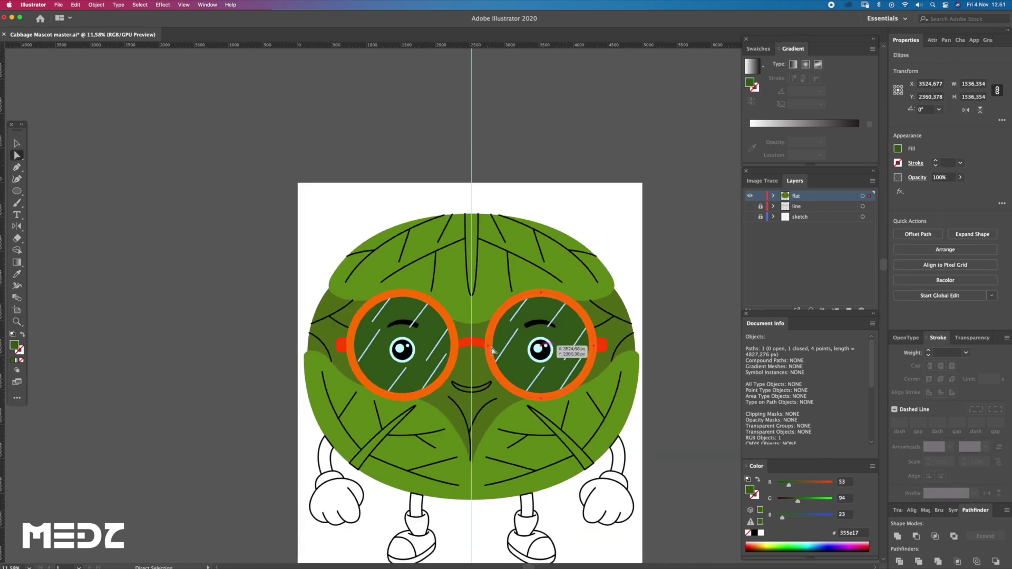
Step: Turn both lenses medium blue 4d92ff from the eyedropped cyan highlight
{"action": "left_click", "coordinate": [452, 351], "text": "shift"}
{"action": "key", "text": "z"}
{"action": "left_click", "coordinate": [459, 375]}
{"action": "key", "text": "i"}
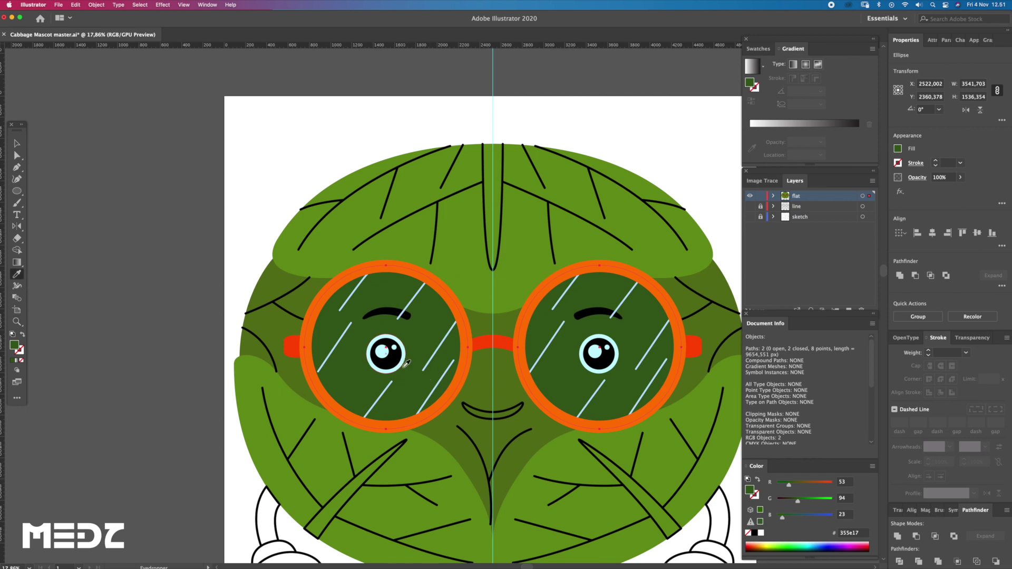
{"action": "left_click", "coordinate": [437, 356]}
{"action": "left_click", "coordinate": [794, 484]}
{"action": "left_click", "coordinate": [806, 501]}
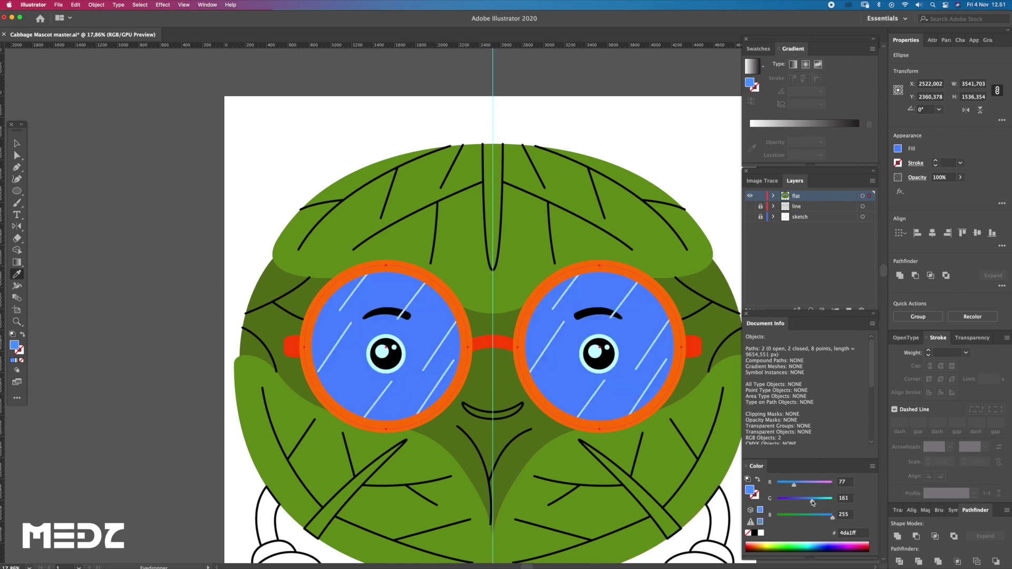
{"action": "left_click_drag", "start_coordinate": [813, 502], "coordinate": [814, 505]}
Step: Scroll the view and select the darker green body shape
{"action": "scroll", "coordinate": [632, 401], "scroll_direction": "right", "scroll_amount": 3}
{"action": "scroll", "coordinate": [580, 379], "scroll_direction": "down", "scroll_amount": 1}
{"action": "key", "text": "a"}
{"action": "left_click", "coordinate": [636, 306]}
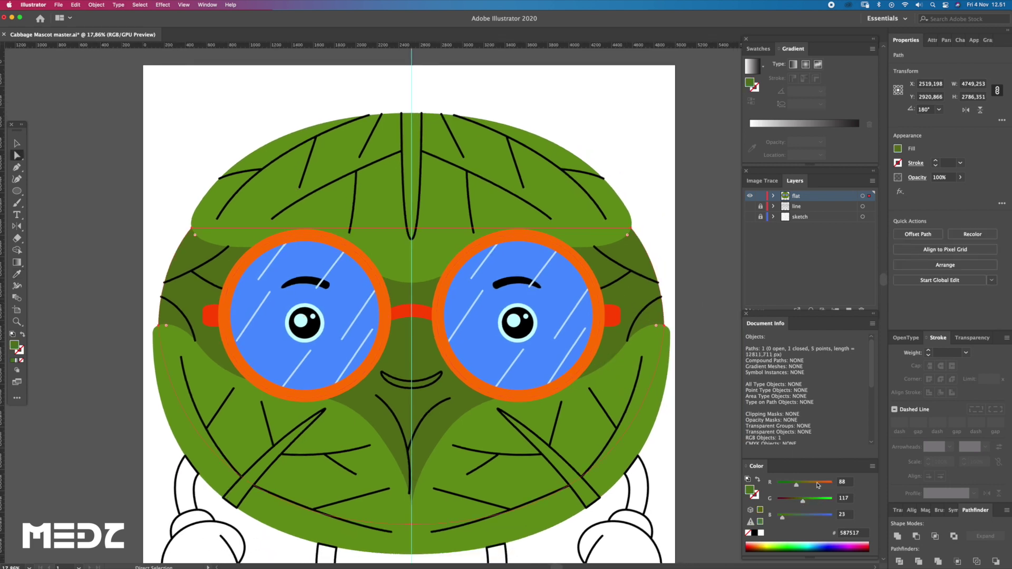
Step: Brighten the body green and give both lenses that green darkened toward olive
{"action": "left_click_drag", "start_coordinate": [806, 501], "coordinate": [820, 504]}
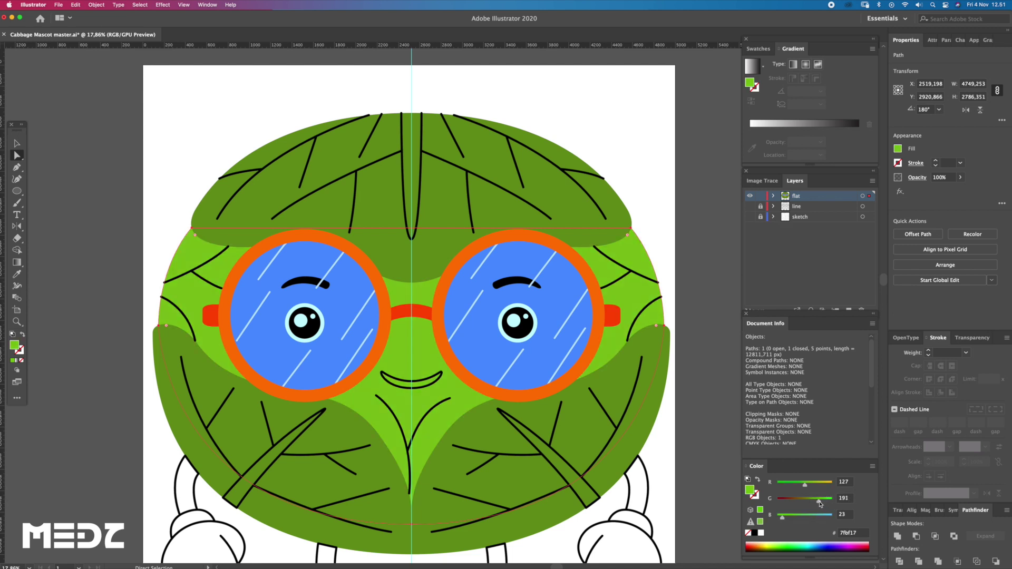
{"action": "left_click", "coordinate": [589, 314]}
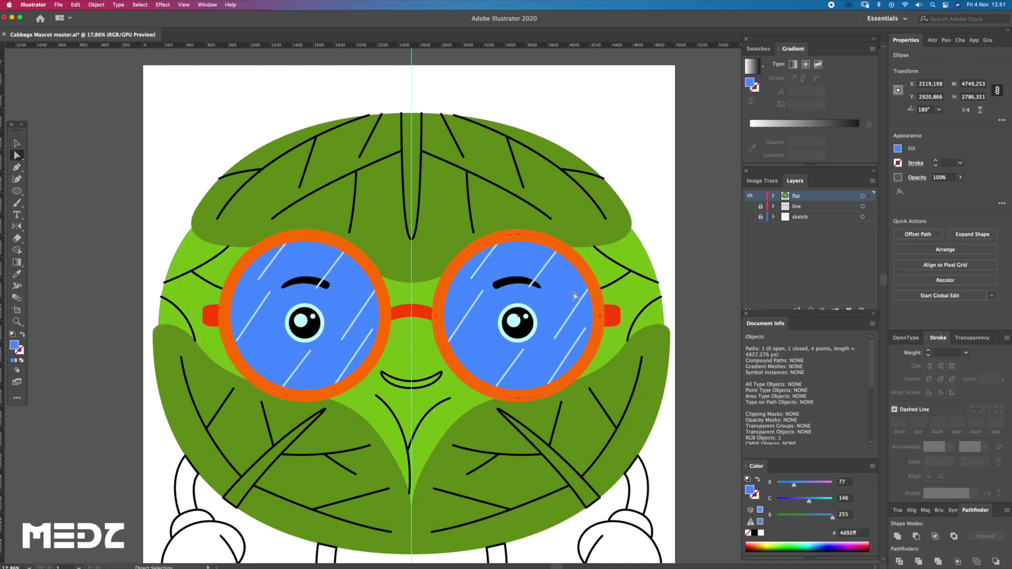
{"action": "key", "text": "i"}
{"action": "left_click", "coordinate": [641, 316]}
{"action": "left_click_drag", "start_coordinate": [820, 501], "coordinate": [814, 501]}
{"action": "left_click", "coordinate": [805, 484]}
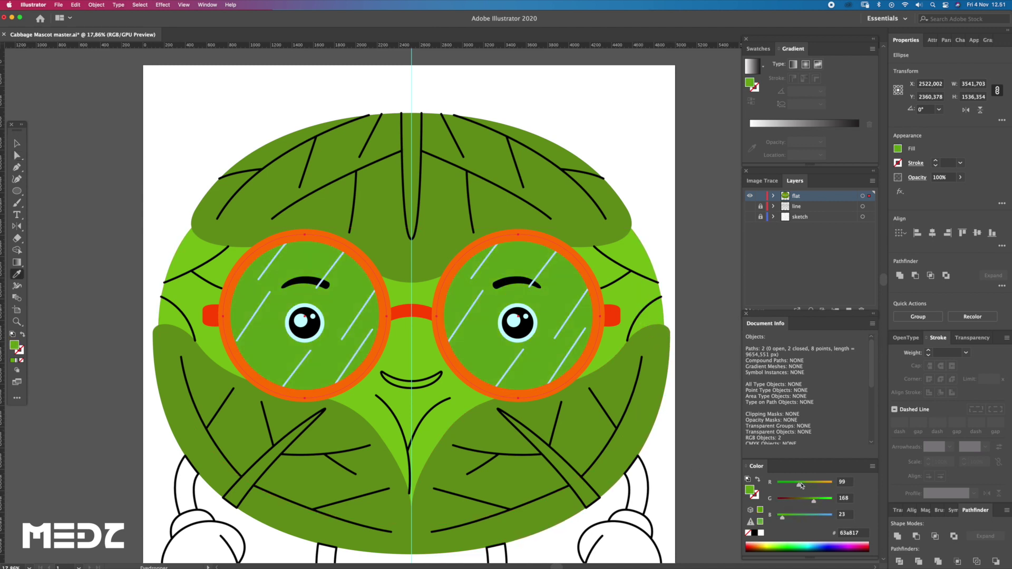
{"action": "left_click_drag", "start_coordinate": [814, 501], "coordinate": [808, 502]}
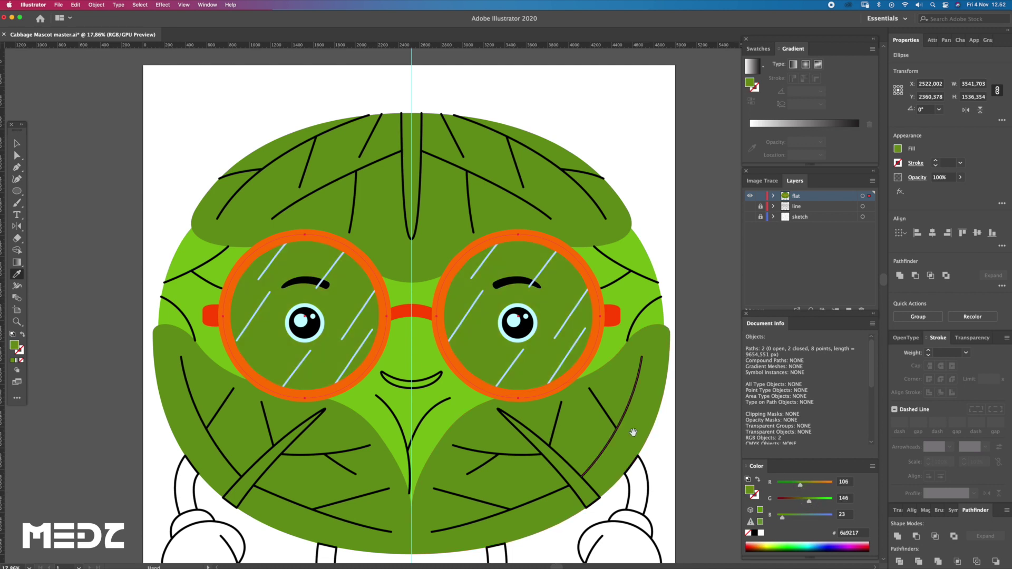
Step: Give the light-green face background the lens green with the Eyedropper
{"action": "scroll", "coordinate": [622, 440], "scroll_direction": "up", "scroll_amount": 2}
{"action": "scroll", "coordinate": [610, 445], "scroll_direction": "right", "scroll_amount": 2}
{"action": "key", "text": "a"}
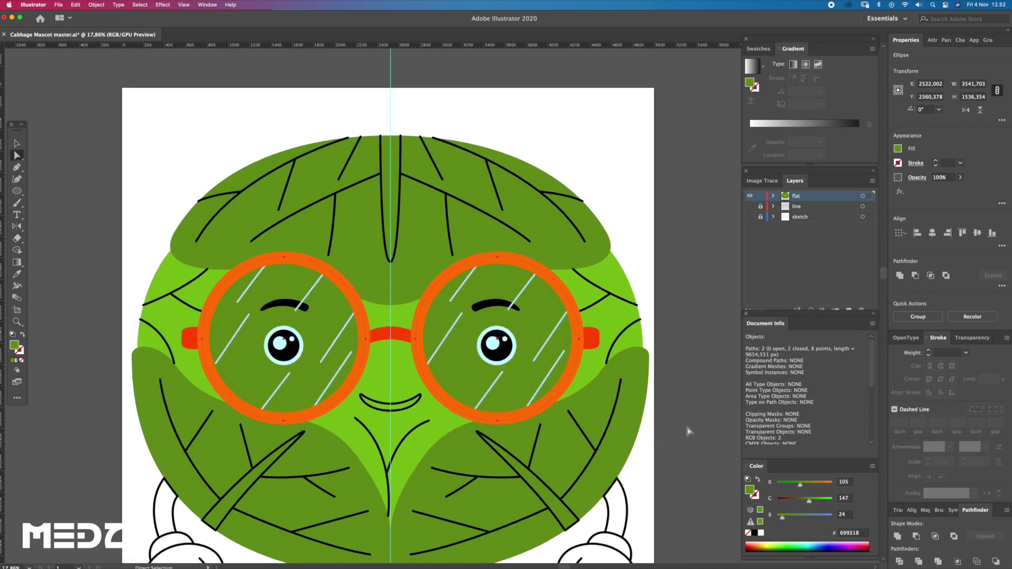
{"action": "scroll", "coordinate": [675, 406], "scroll_direction": "up", "scroll_amount": 2}
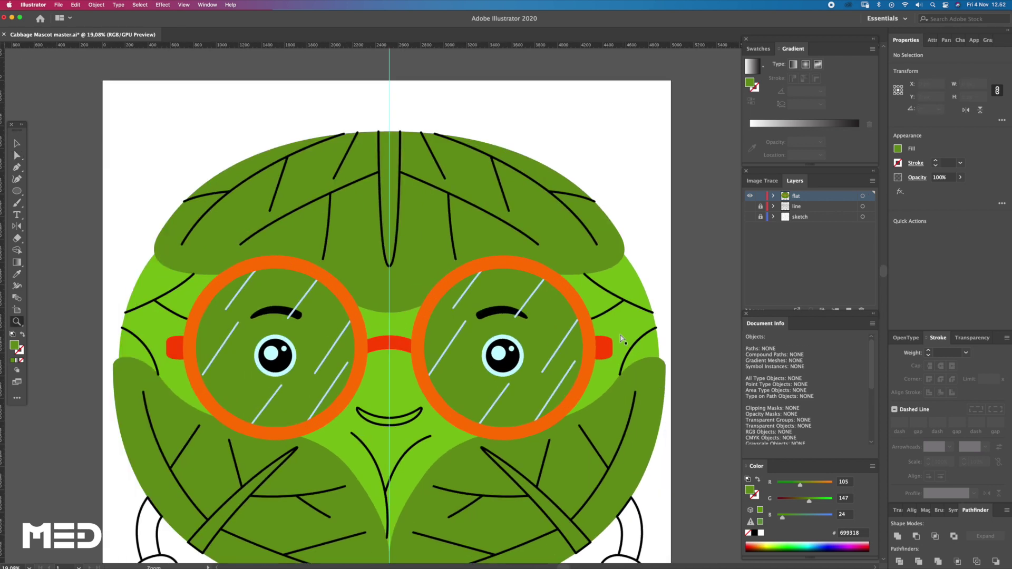
{"action": "left_click", "coordinate": [640, 338]}
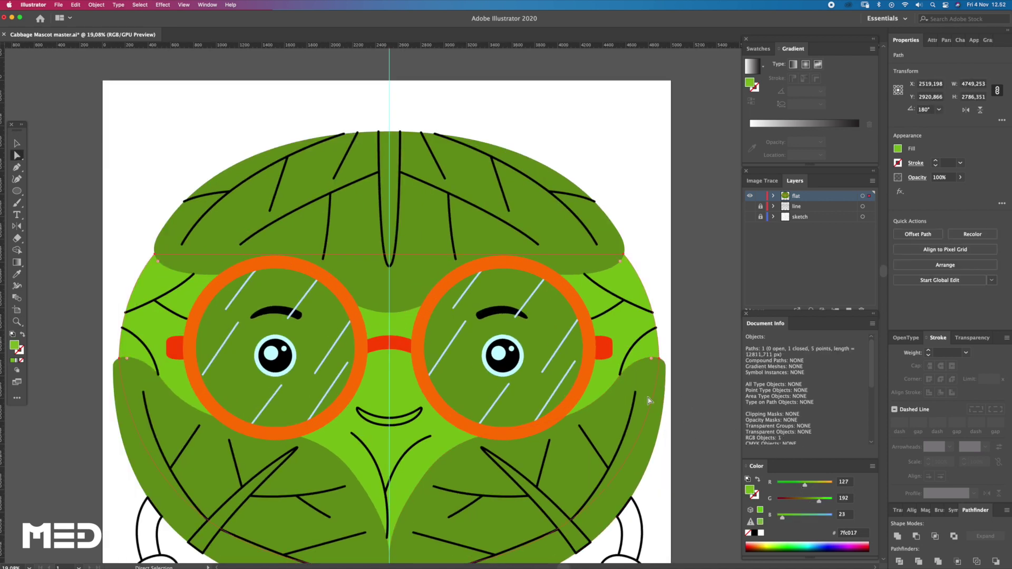
{"action": "key", "text": "i"}
{"action": "left_click", "coordinate": [575, 375]}
Step: Lighten the face background to a muted mid-green in the Color Picker
{"action": "double_click", "coordinate": [750, 490]}
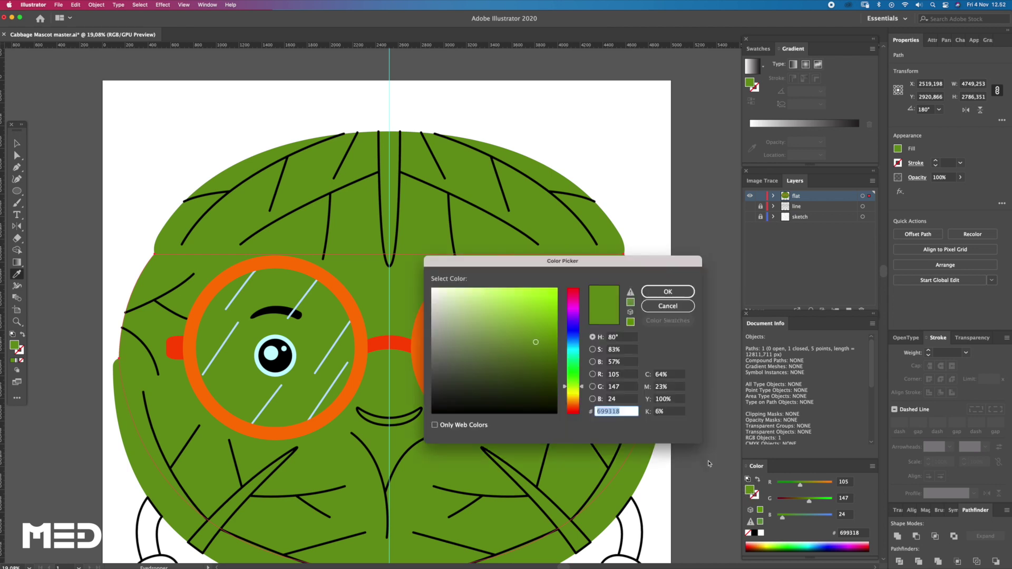
{"action": "left_click_drag", "start_coordinate": [538, 340], "coordinate": [527, 329]}
{"action": "left_click", "coordinate": [667, 291]}
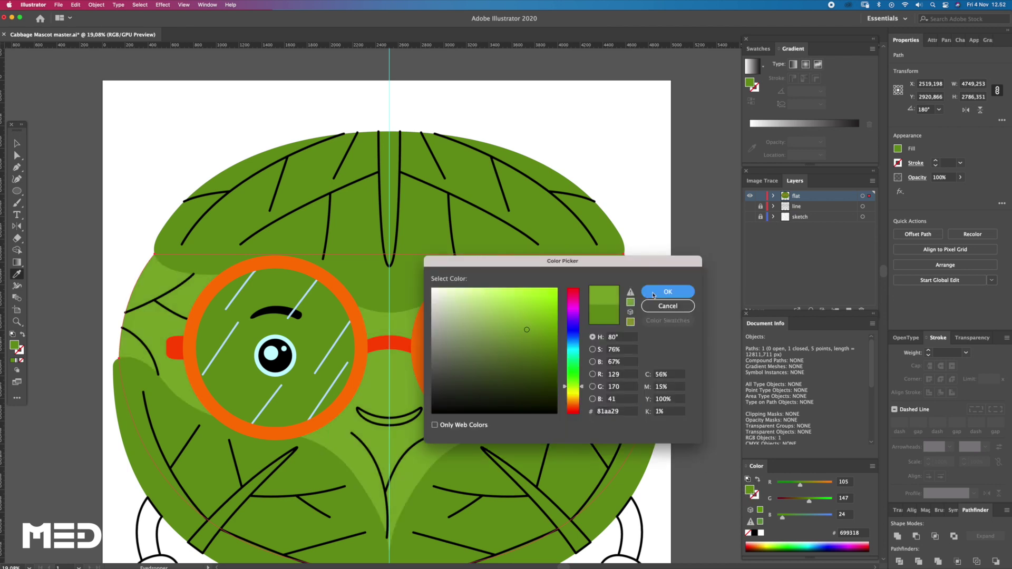
{"action": "key", "text": "a"}
{"action": "double_click", "coordinate": [749, 490]}
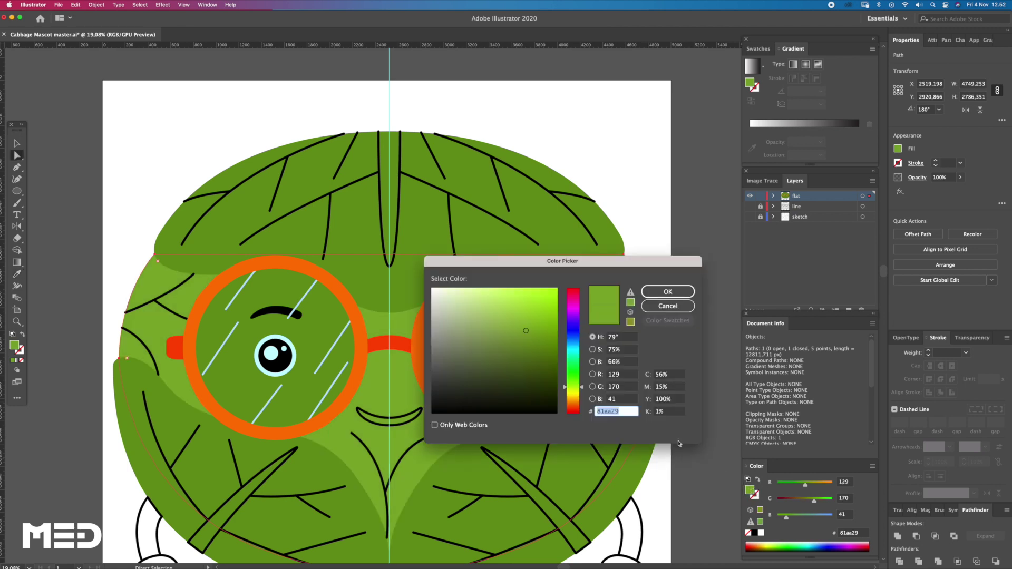
{"action": "left_click", "coordinate": [529, 328]}
{"action": "left_click", "coordinate": [667, 292]}
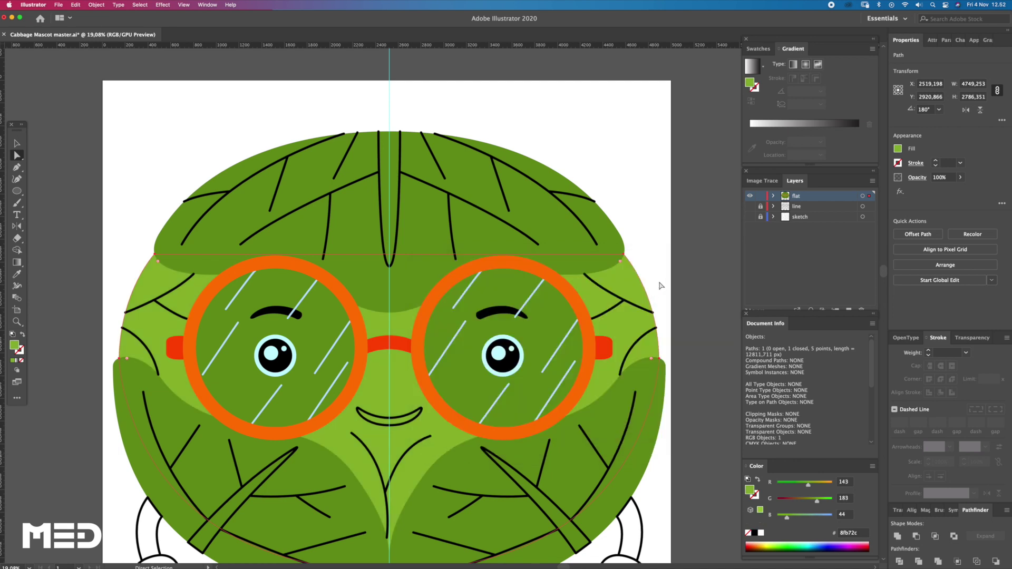
Step: Outline the smile stroke into a shape and fill it solid black
{"action": "key", "text": "z"}
{"action": "left_click", "coordinate": [637, 267]}
{"action": "left_click", "coordinate": [557, 312]}
{"action": "key", "text": "a"}
{"action": "left_click", "coordinate": [454, 406]}
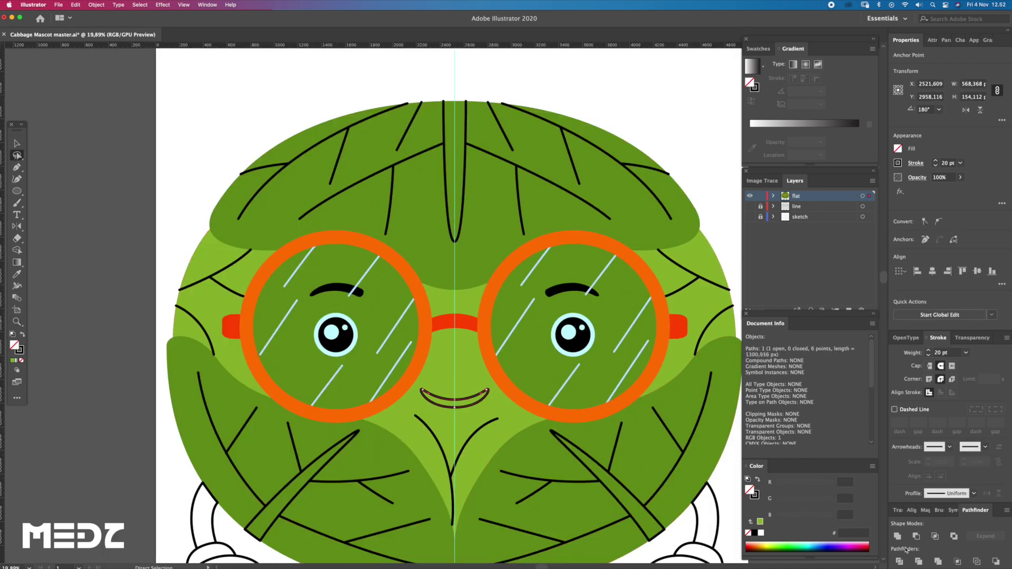
{"action": "key", "text": "ctrl+j"}
{"action": "key", "text": "i"}
{"action": "left_click", "coordinate": [573, 336]}
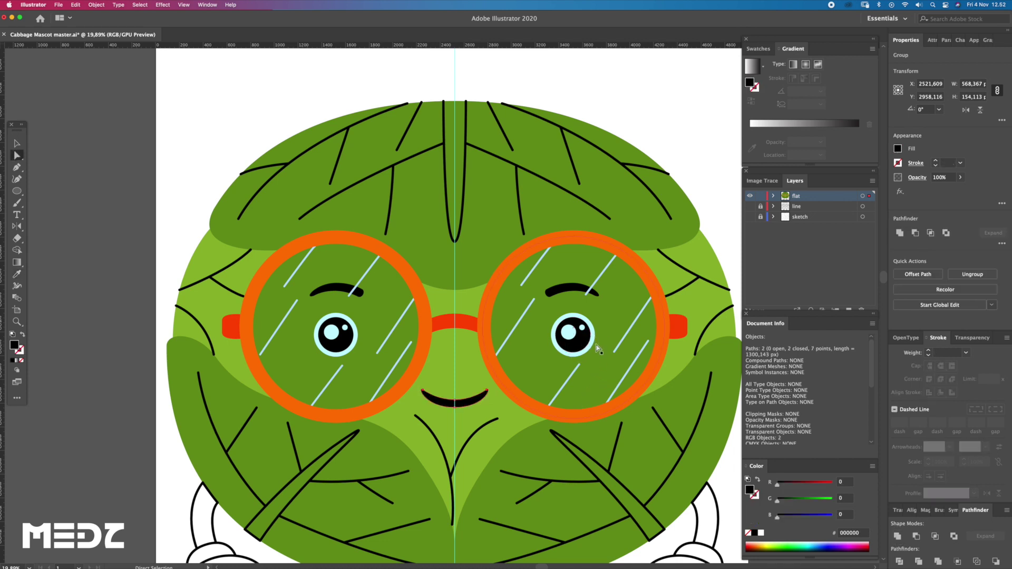
Step: Select both eyes' rings and highlight dots and eyedrop the mid-green onto them
{"action": "key", "text": "a"}
{"action": "left_click", "coordinate": [590, 350]}
{"action": "key", "text": "z"}
{"action": "key", "text": "a"}
{"action": "left_click", "coordinate": [567, 333], "text": "shift"}
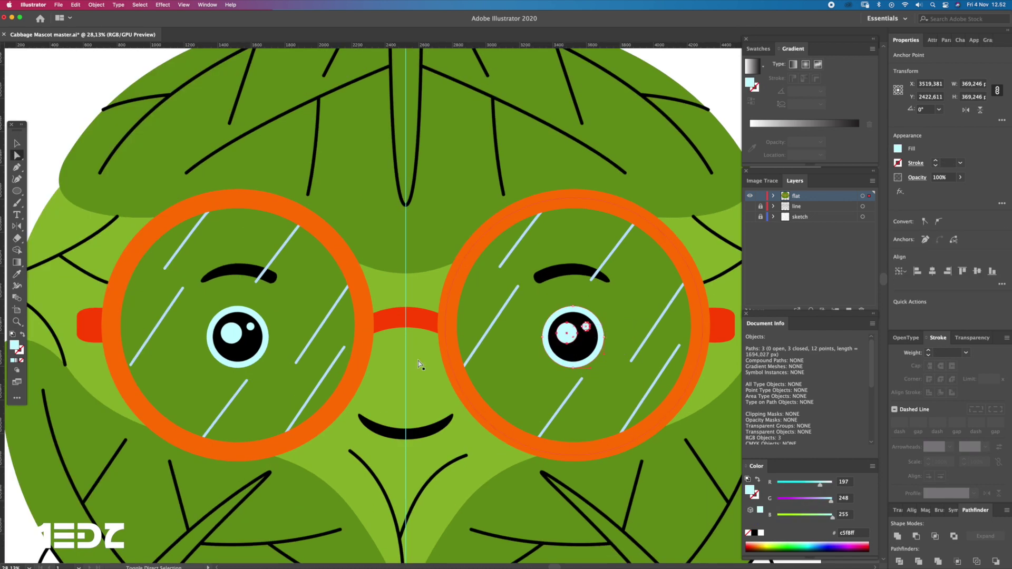
{"action": "left_click", "coordinate": [238, 336], "text": "shift"}
{"action": "key", "text": "i"}
{"action": "left_click", "coordinate": [483, 443]}
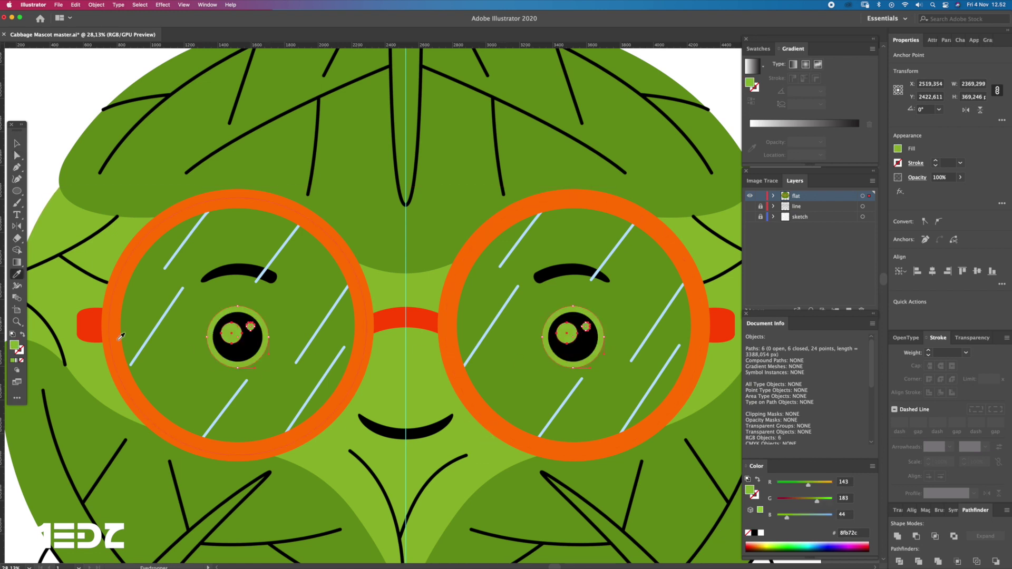
Step: Set the eye rings and highlights to pale yellow-green #c2d866
{"action": "double_click", "coordinate": [15, 349]}
{"action": "left_click_drag", "start_coordinate": [519, 324], "coordinate": [486, 294]}
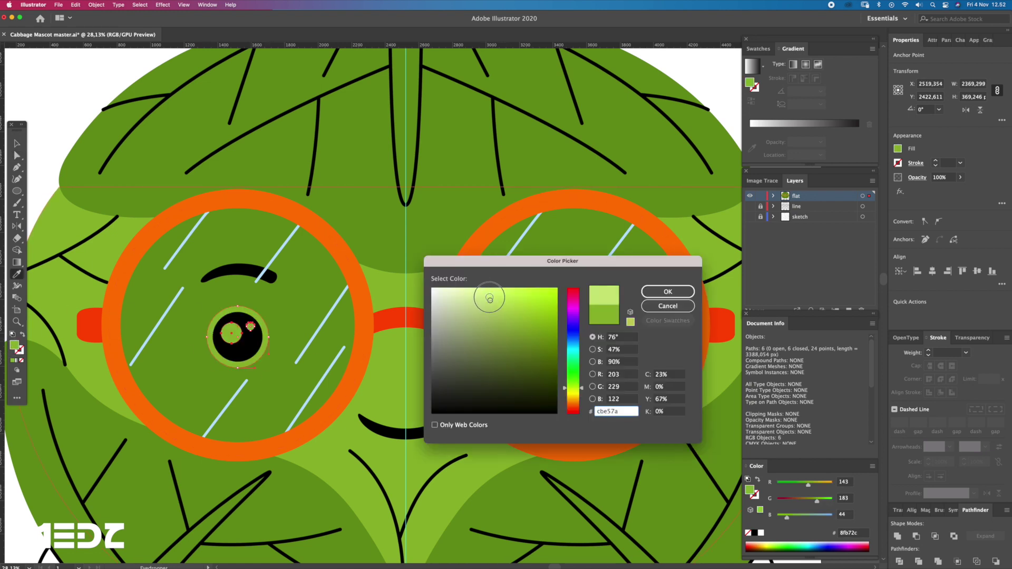
{"action": "left_click", "coordinate": [668, 292]}
{"action": "scroll", "coordinate": [671, 299], "scroll_direction": "down", "scroll_amount": 3}
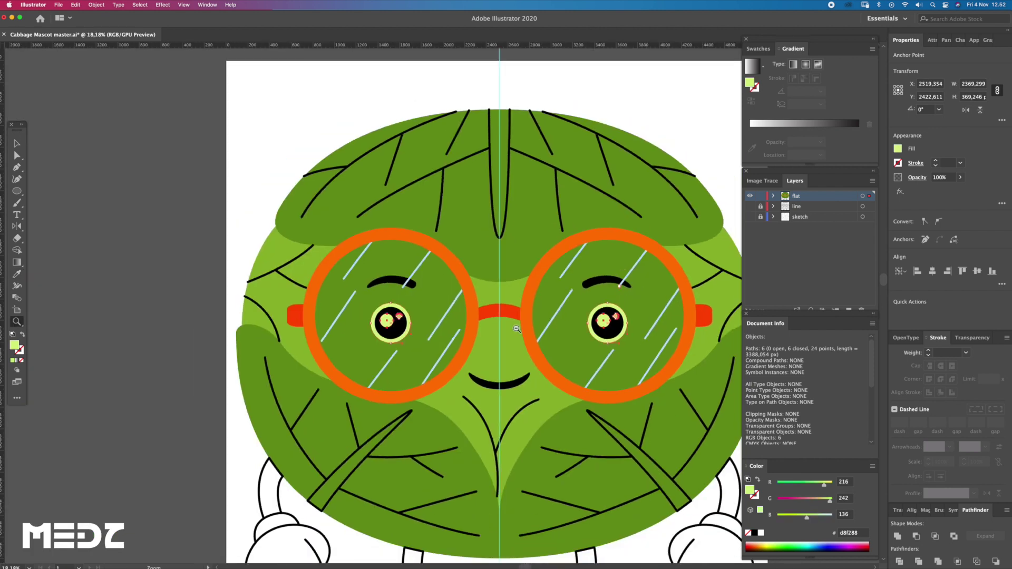
{"action": "double_click", "coordinate": [15, 348]}
{"action": "left_click_drag", "start_coordinate": [487, 295], "coordinate": [498, 307]}
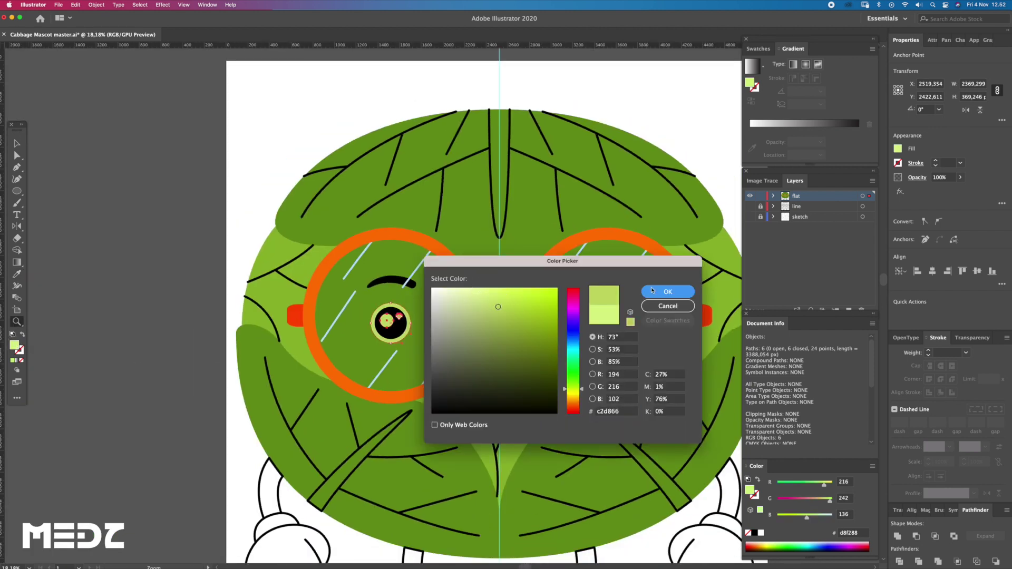
{"action": "left_click", "coordinate": [652, 291]}
Step: Check the right eye ring's colour value in the Color Picker
{"action": "left_click", "coordinate": [707, 153]}
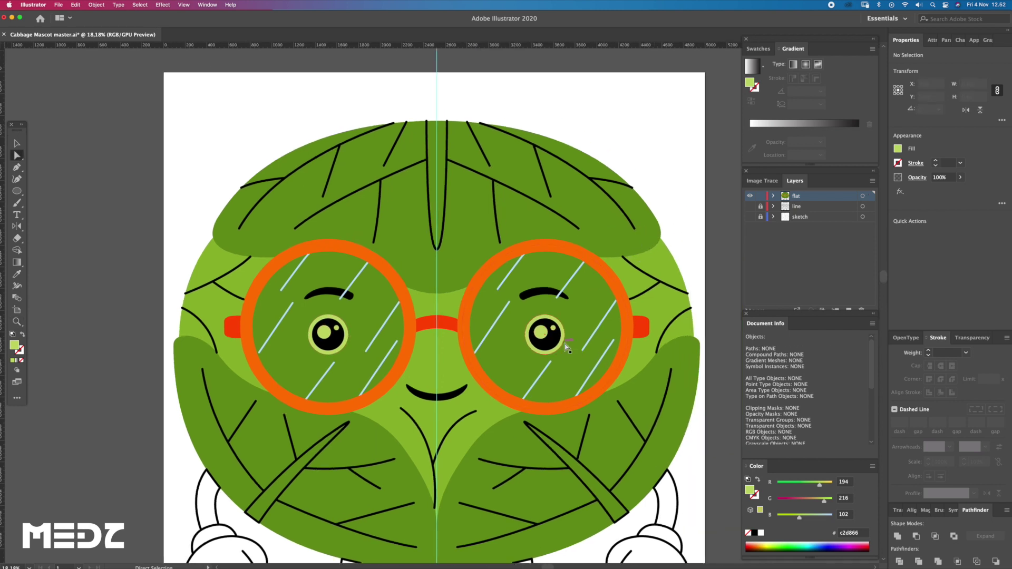
{"action": "left_click", "coordinate": [567, 348]}
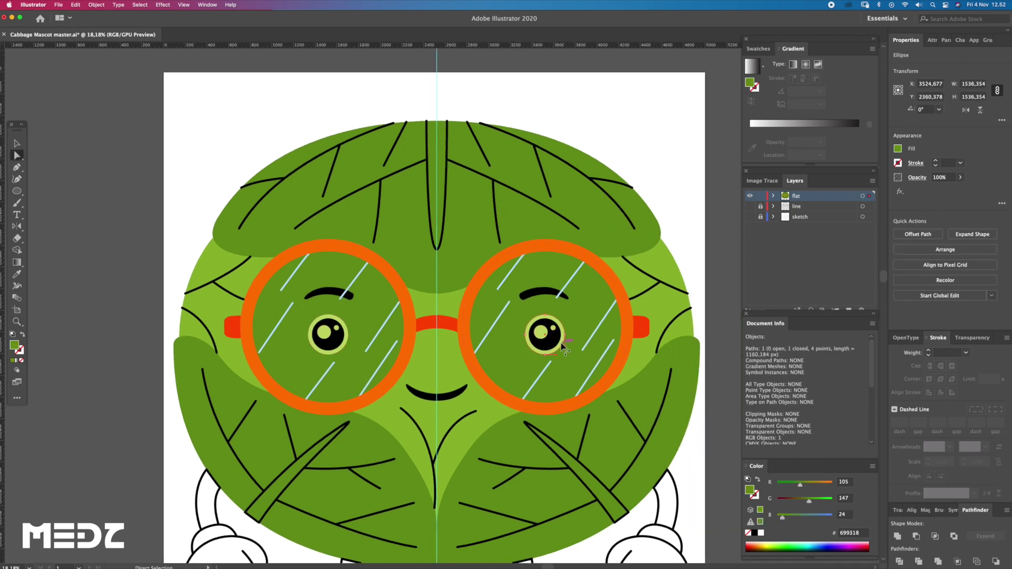
{"action": "left_click", "coordinate": [563, 342]}
{"action": "double_click", "coordinate": [13, 346]}
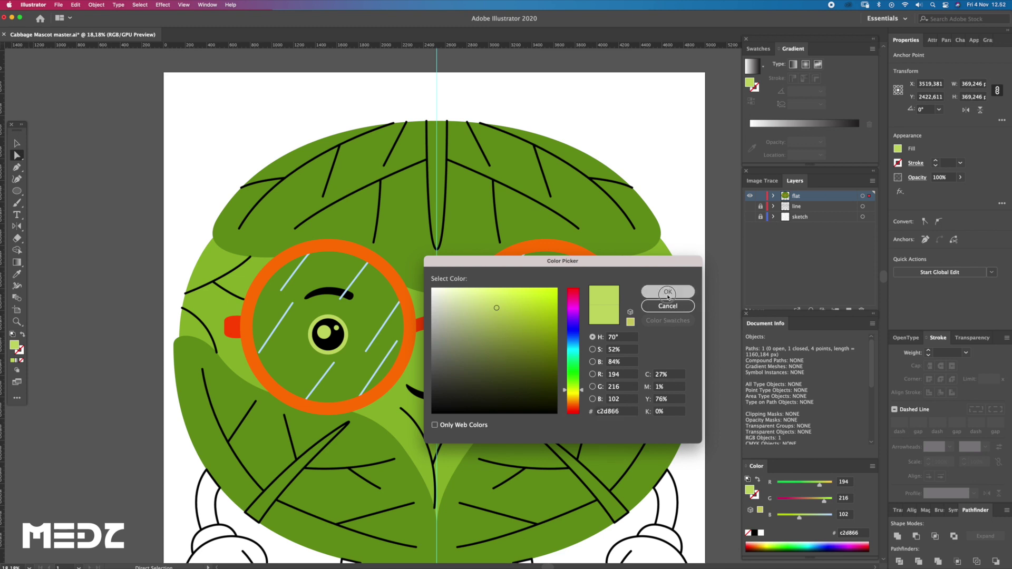
{"action": "left_click", "coordinate": [666, 291]}
{"action": "left_click", "coordinate": [599, 325], "text": "shift"}
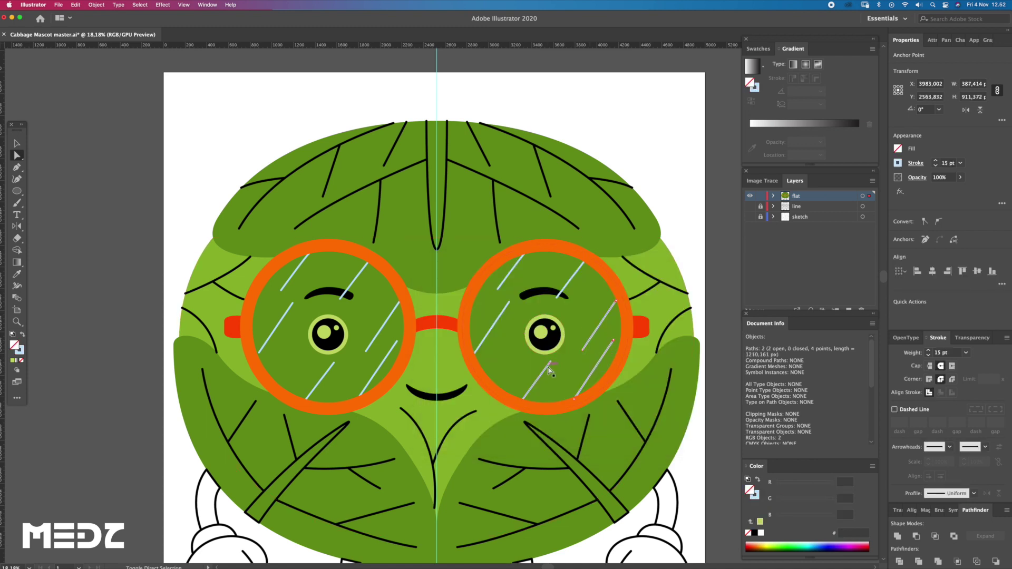
Step: Give the glare lines on both lenses a #c2d866 yellow-green stroke
{"action": "left_click", "coordinate": [491, 328], "text": "shift"}
{"action": "left_click", "coordinate": [512, 271], "text": "shift"}
{"action": "left_click", "coordinate": [569, 285], "text": "shift"}
{"action": "left_click", "coordinate": [346, 292], "text": "shift"}
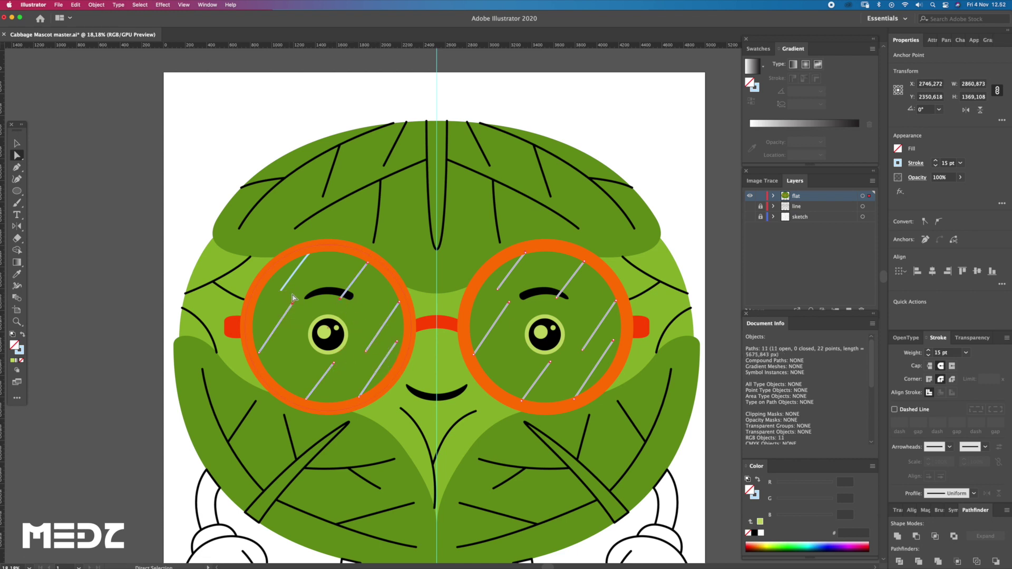
{"action": "double_click", "coordinate": [20, 350]}
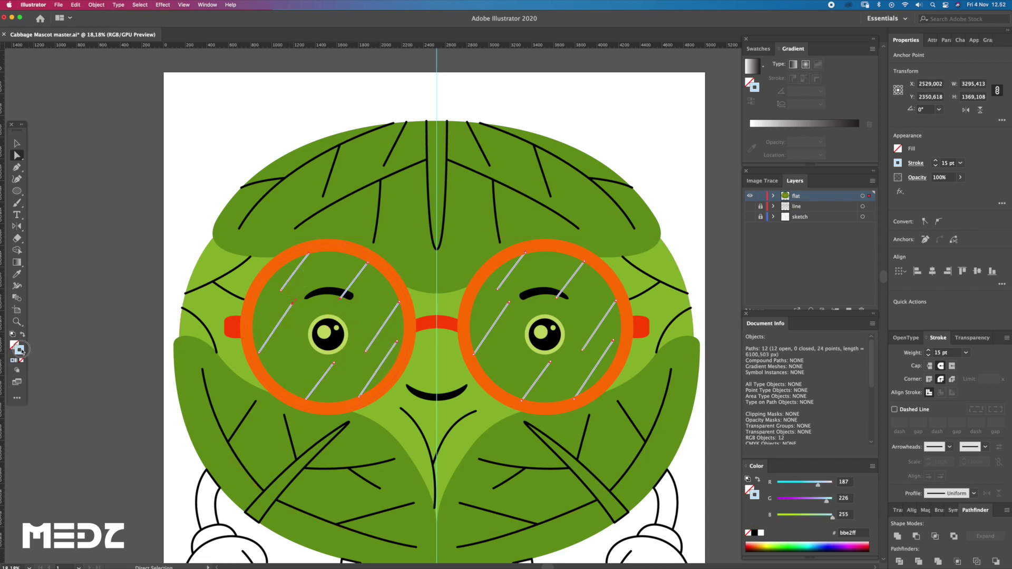
{"action": "left_click", "coordinate": [668, 291]}
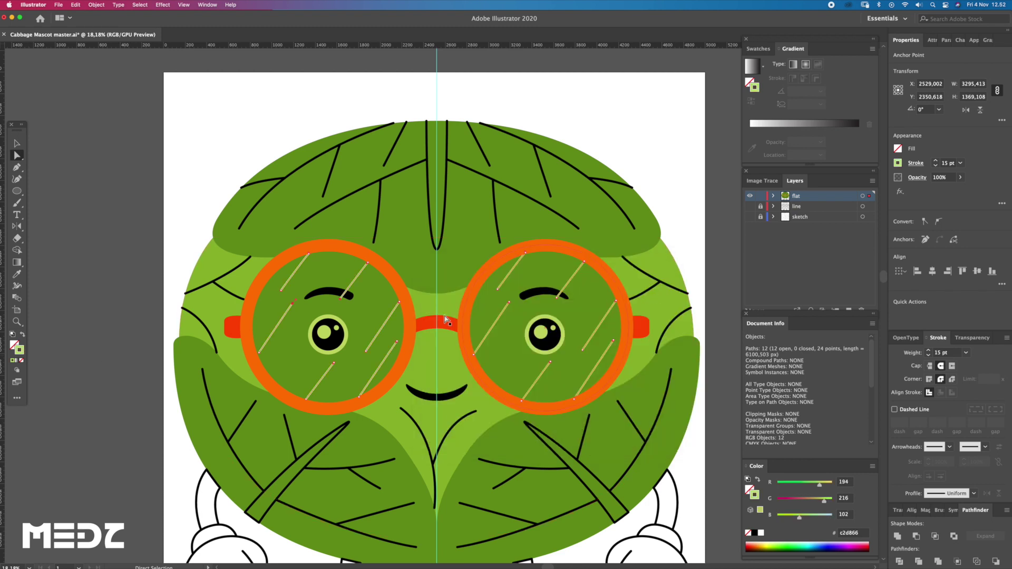
Step: Adjust the end of one left-lens glare line with Direct Selection
{"action": "left_click_drag", "start_coordinate": [285, 331], "coordinate": [230, 391]}
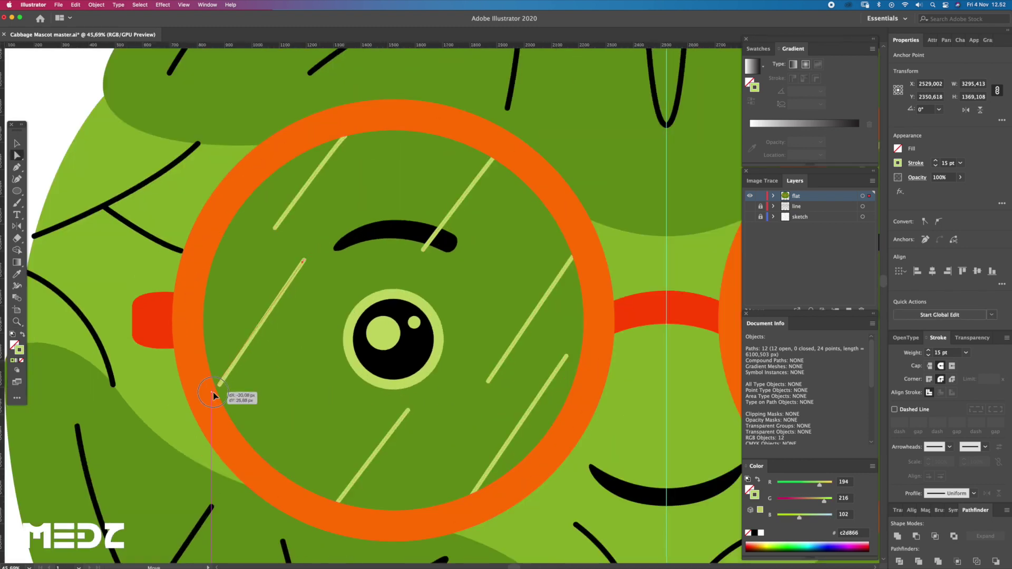
{"action": "left_click", "coordinate": [220, 384]}
{"action": "key", "text": "z"}
{"action": "left_click_drag", "start_coordinate": [258, 390], "coordinate": [164, 342]}
{"action": "key", "text": "a"}
{"action": "left_click", "coordinate": [75, 309]}
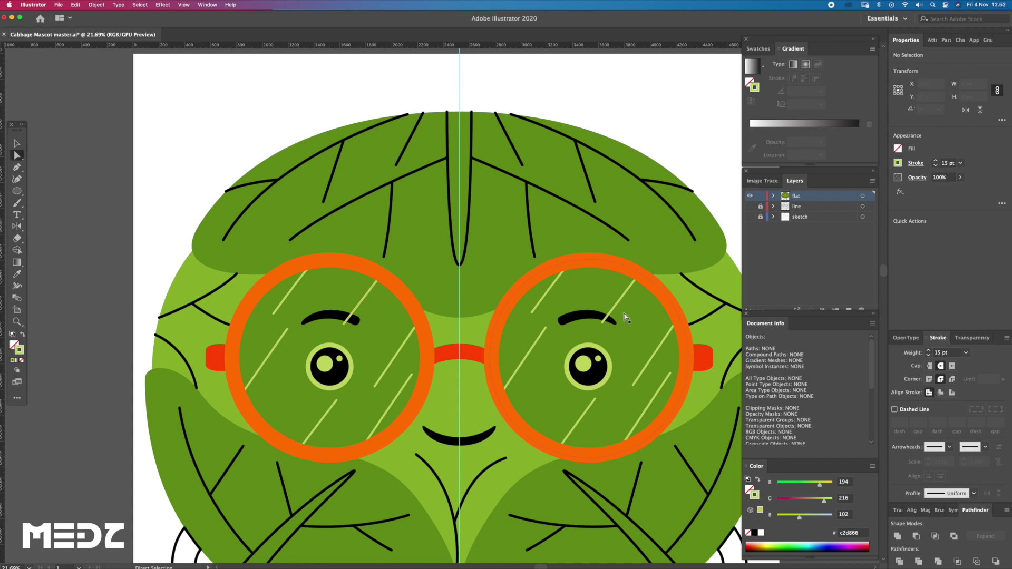
{"action": "scroll", "coordinate": [596, 332], "scroll_direction": "right", "scroll_amount": 2}
{"action": "scroll", "coordinate": [596, 332], "scroll_direction": "down", "scroll_amount": 1}
{"action": "left_click", "coordinate": [647, 317]}
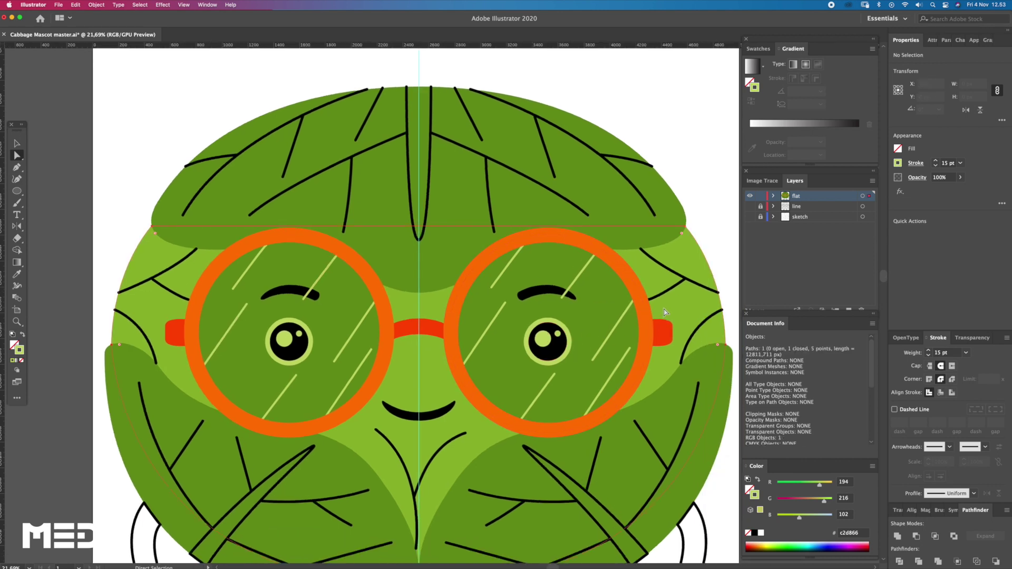
Step: Brighten both glasses lens rings from orange to lime yellow
{"action": "left_click", "coordinate": [384, 349], "text": "shift"}
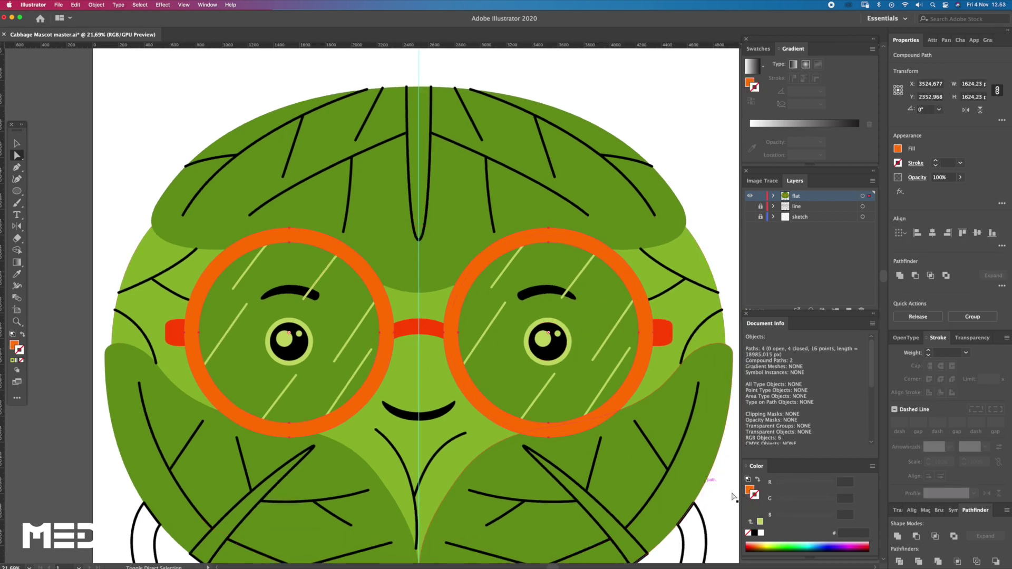
{"action": "mouse_move", "coordinate": [799, 499]}
{"action": "left_mouse_down"}
{"action": "mouse_move", "coordinate": [823, 500]}
{"action": "mouse_move", "coordinate": [823, 483]}
{"action": "left_mouse_up"}
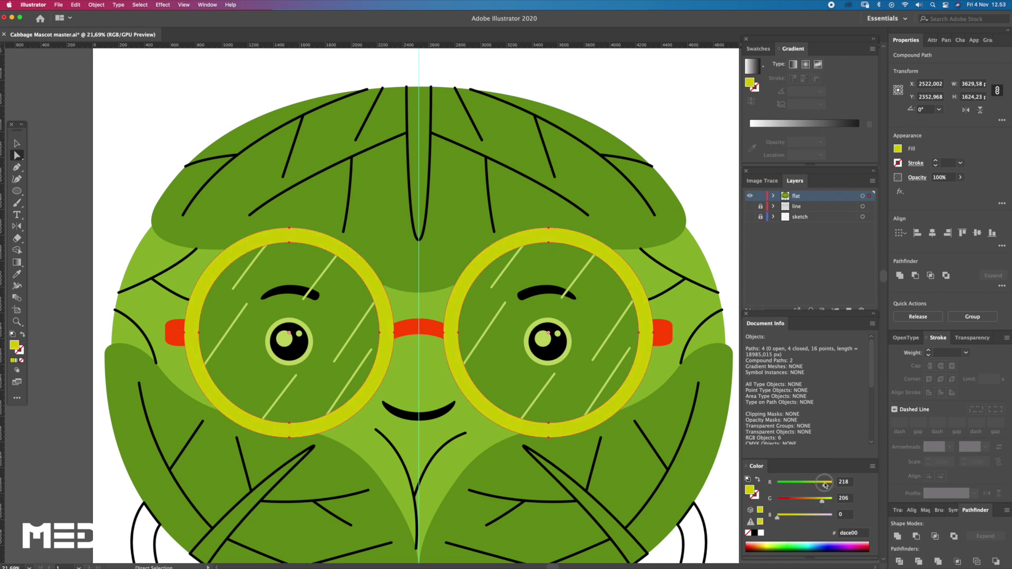
{"action": "left_click_drag", "start_coordinate": [661, 437], "coordinate": [606, 389]}
{"action": "left_click", "coordinate": [829, 498]}
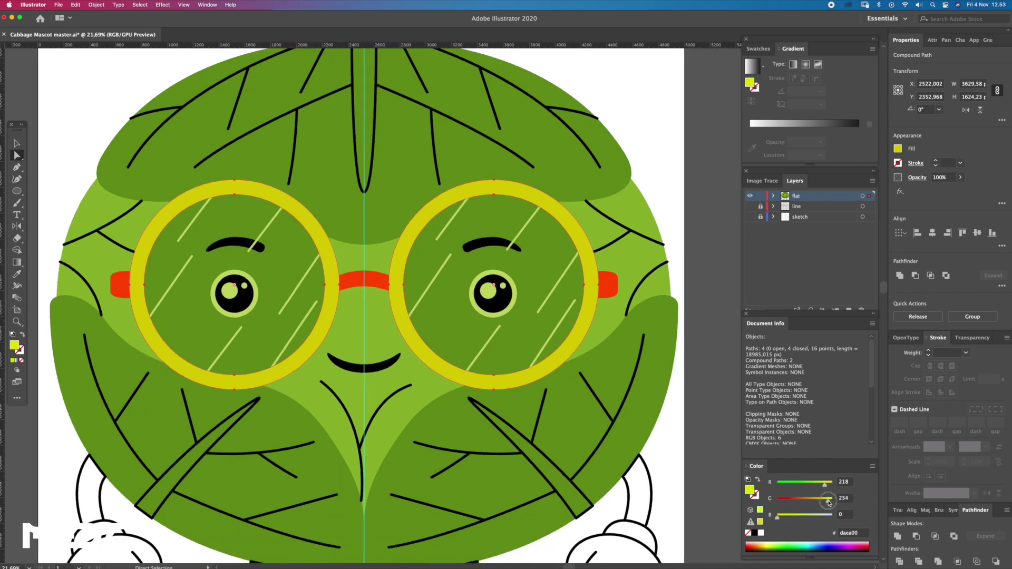
{"action": "left_click", "coordinate": [707, 338]}
Step: Give the bridge and both side arms the rings' yellow with the eyedropper
{"action": "left_click", "coordinate": [607, 285]}
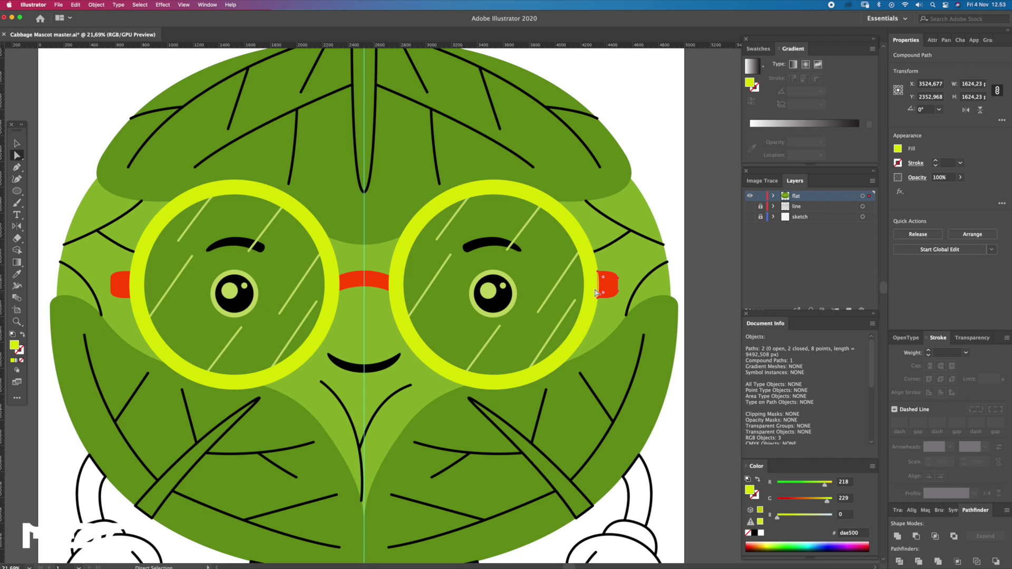
{"action": "left_click", "coordinate": [382, 286], "text": "shift"}
{"action": "left_click", "coordinate": [125, 287], "text": "shift"}
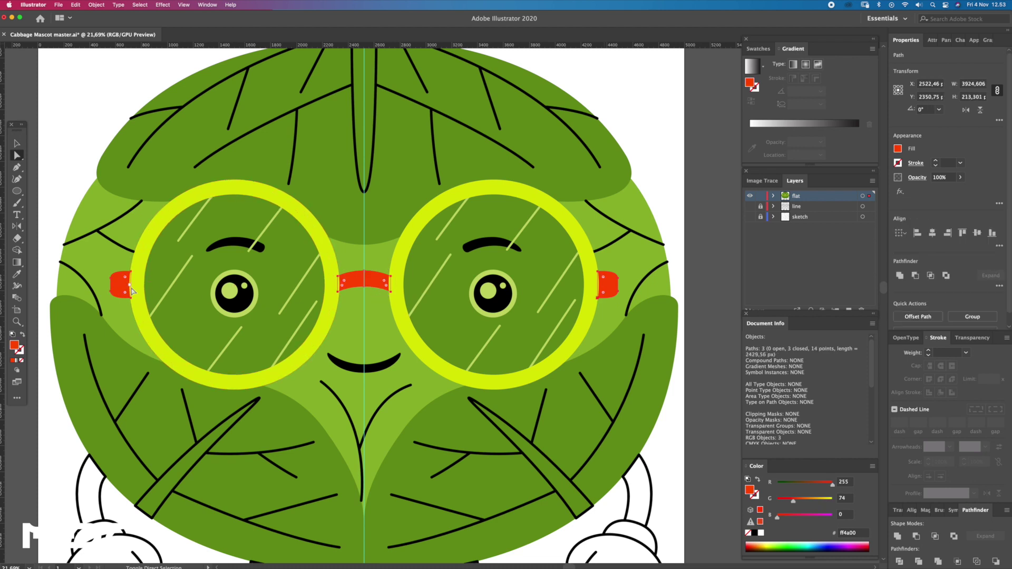
{"action": "key", "text": "i"}
{"action": "left_click", "coordinate": [157, 336]}
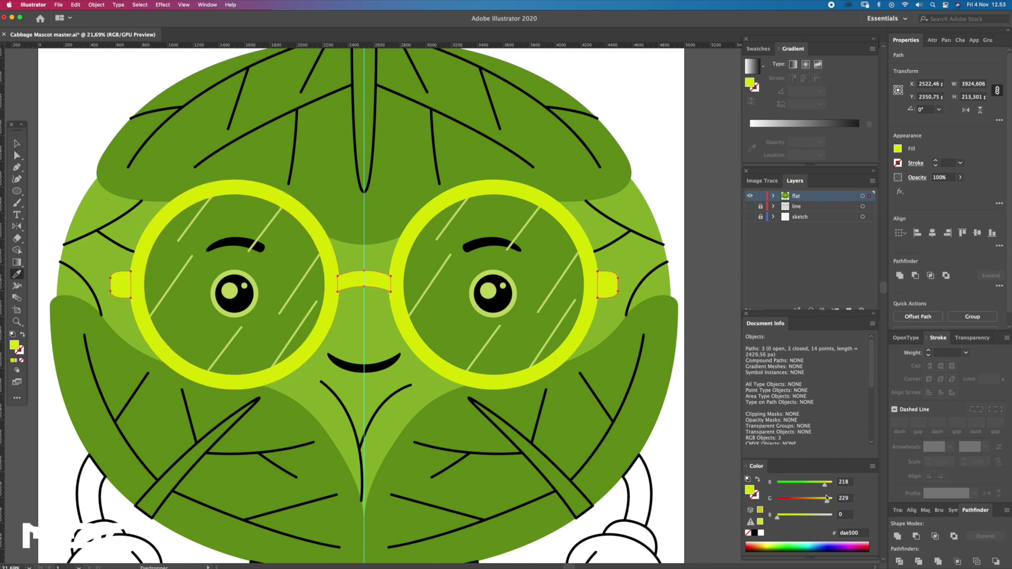
Step: Shift the bridge and arms' yellow toward a darker, greener tone
{"action": "mouse_move", "coordinate": [815, 485]}
{"action": "left_mouse_down"}
{"action": "mouse_move", "coordinate": [821, 505]}
{"action": "mouse_move", "coordinate": [824, 484]}
{"action": "mouse_move", "coordinate": [826, 504]}
{"action": "left_mouse_up"}
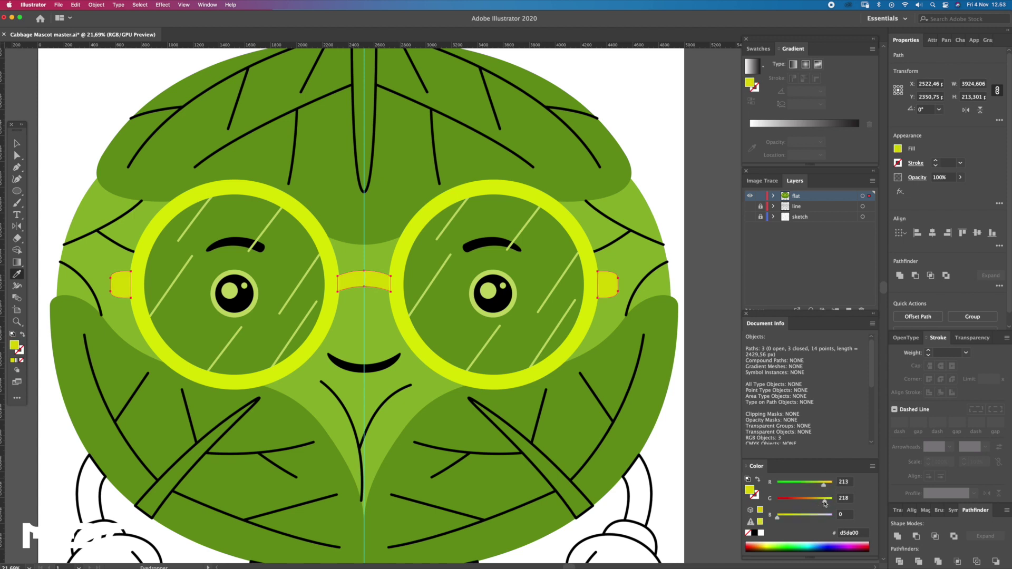
{"action": "left_click_drag", "start_coordinate": [822, 486], "coordinate": [816, 488]}
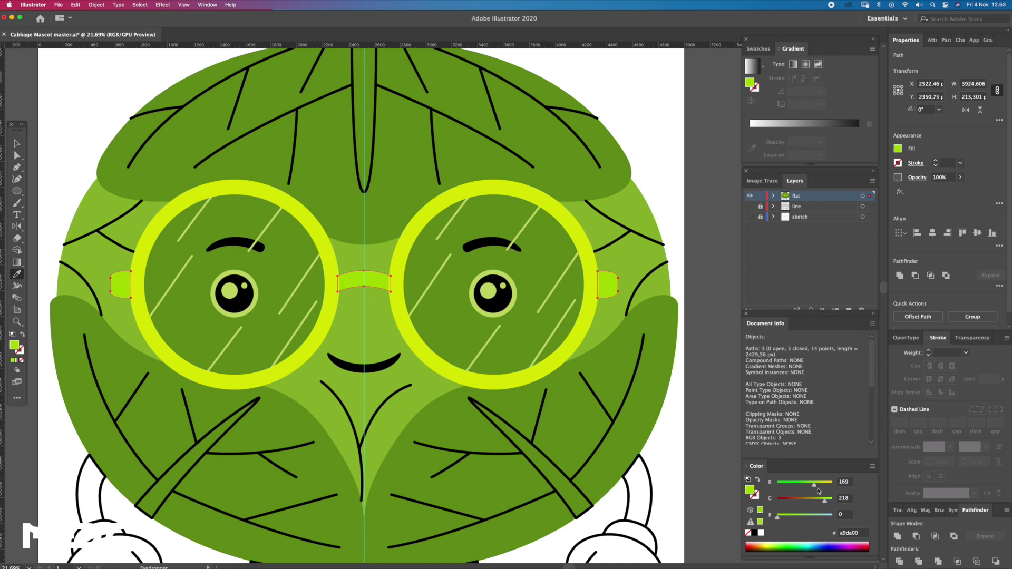
{"action": "left_click_drag", "start_coordinate": [825, 505], "coordinate": [818, 488]}
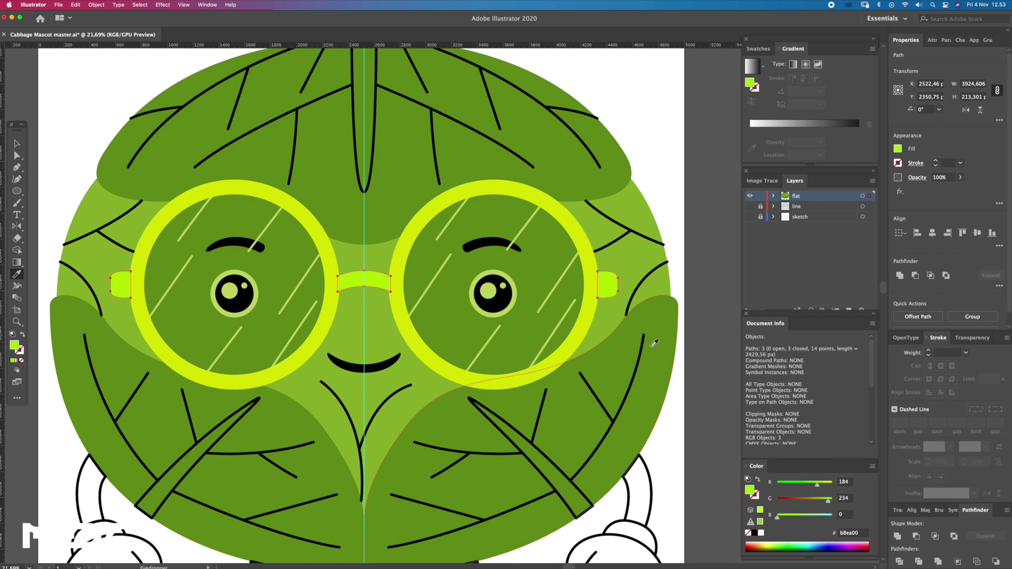
{"action": "left_click", "coordinate": [590, 314]}
{"action": "scroll", "coordinate": [634, 300], "scroll_direction": "down", "scroll_amount": 3}
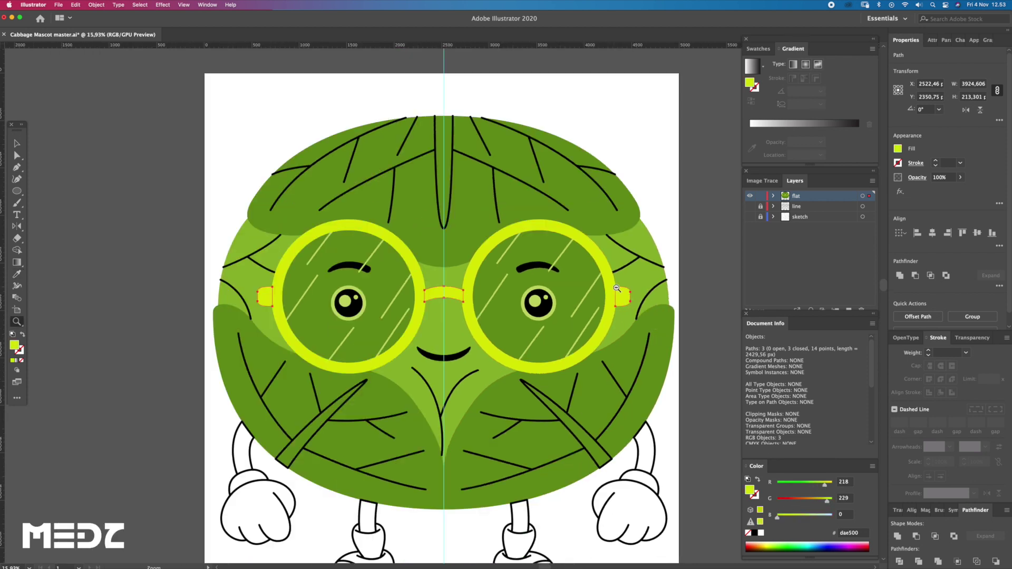
Step: Set the bridge and arms fill to the duller yellow-green b8c105
{"action": "double_click", "coordinate": [751, 489]}
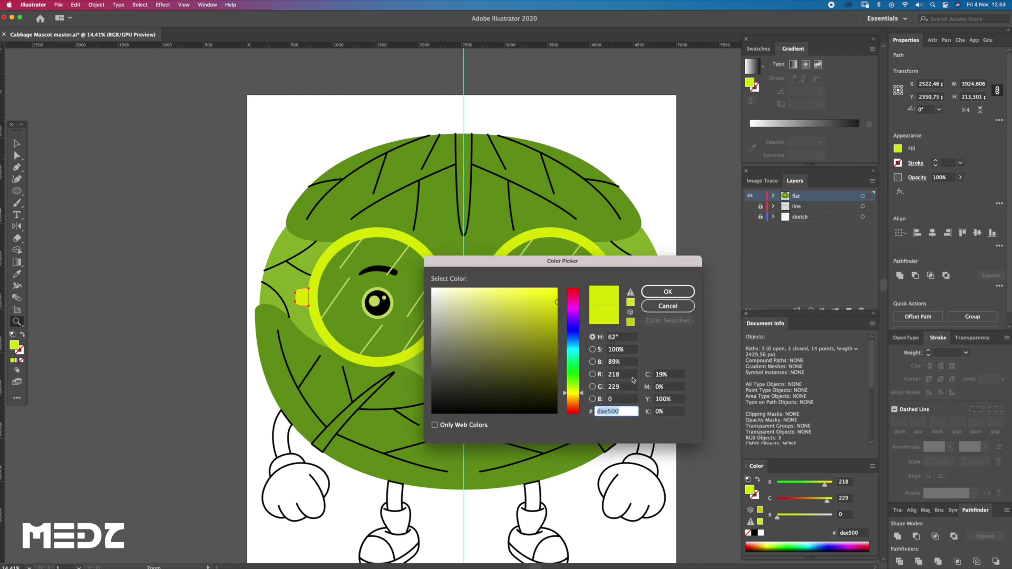
{"action": "left_click_drag", "start_coordinate": [580, 391], "coordinate": [580, 391]}
{"action": "left_click", "coordinate": [555, 311]}
{"action": "left_click", "coordinate": [668, 291]}
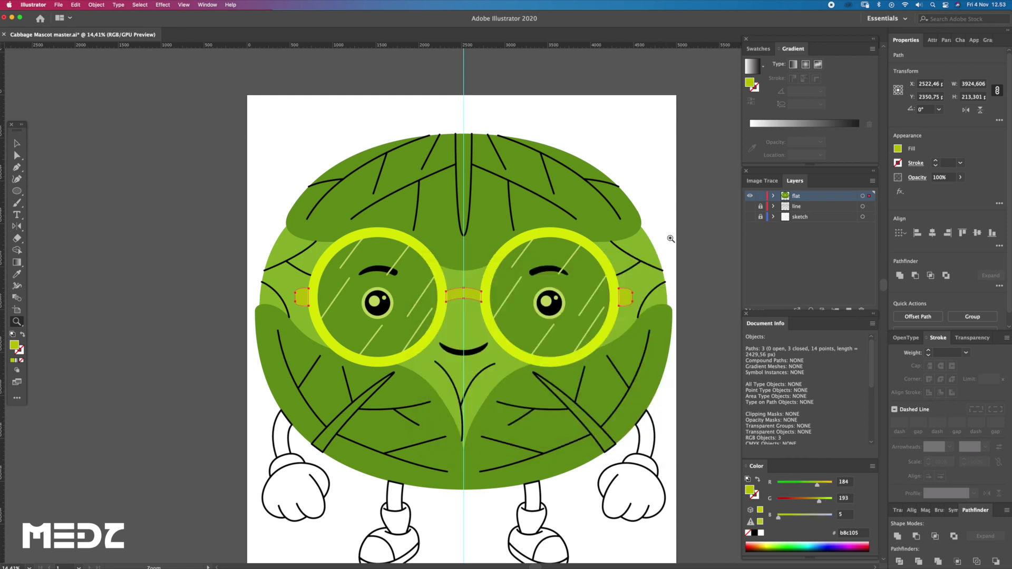
{"action": "left_click", "coordinate": [638, 149], "text": "alt"}
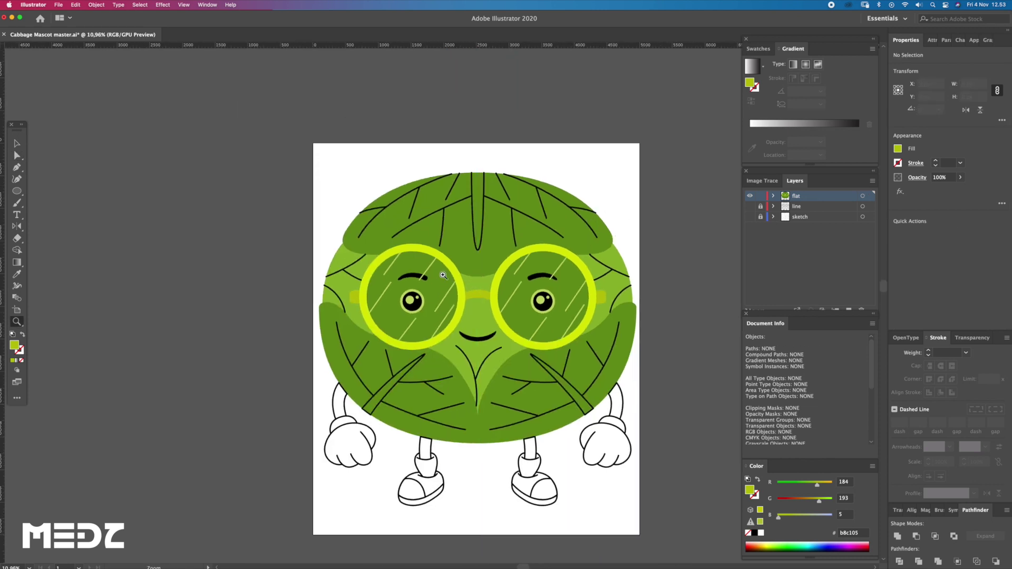
Step: Select the top centre stem and both diagonal lower stems of the cabbage
{"action": "left_click", "coordinate": [478, 359]}
{"action": "key", "text": "a"}
{"action": "left_click", "coordinate": [400, 373]}
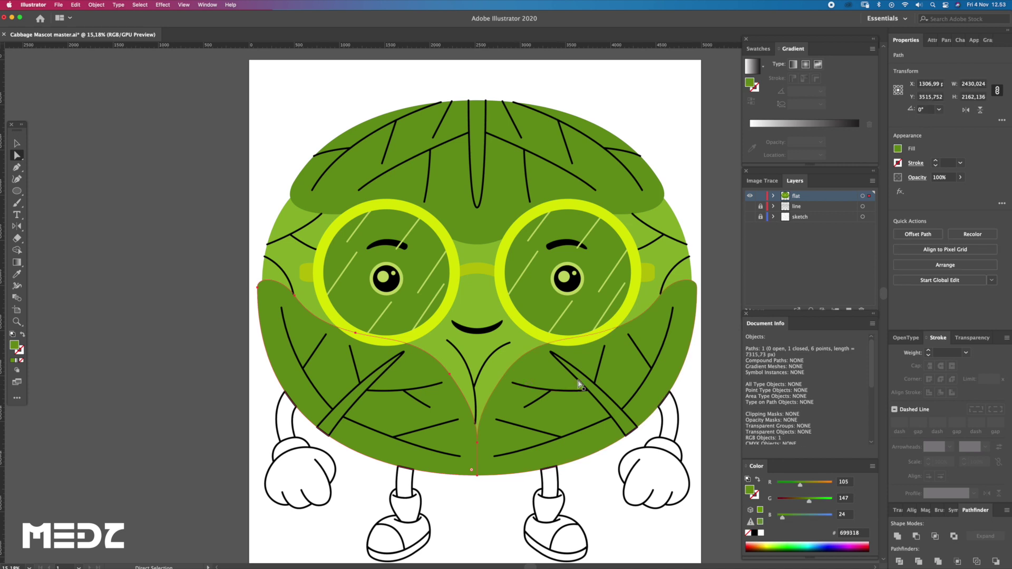
{"action": "left_click", "coordinate": [578, 384]}
{"action": "scroll", "coordinate": [336, 395], "scroll_direction": "right", "scroll_amount": 2}
{"action": "left_click", "coordinate": [335, 394], "text": "shift"}
{"action": "left_click", "coordinate": [437, 209], "text": "shift"}
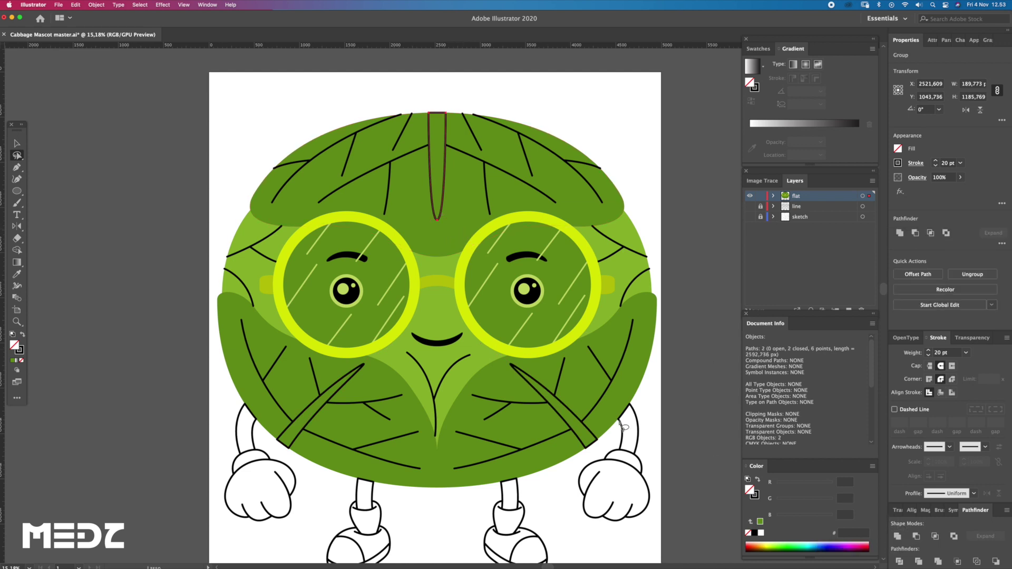
Step: Eyedrop the glasses arm's olive-yellow fill onto the selected stem paths
{"action": "key", "text": "a"}
{"action": "left_click", "coordinate": [596, 440]}
{"action": "left_click", "coordinate": [343, 390]}
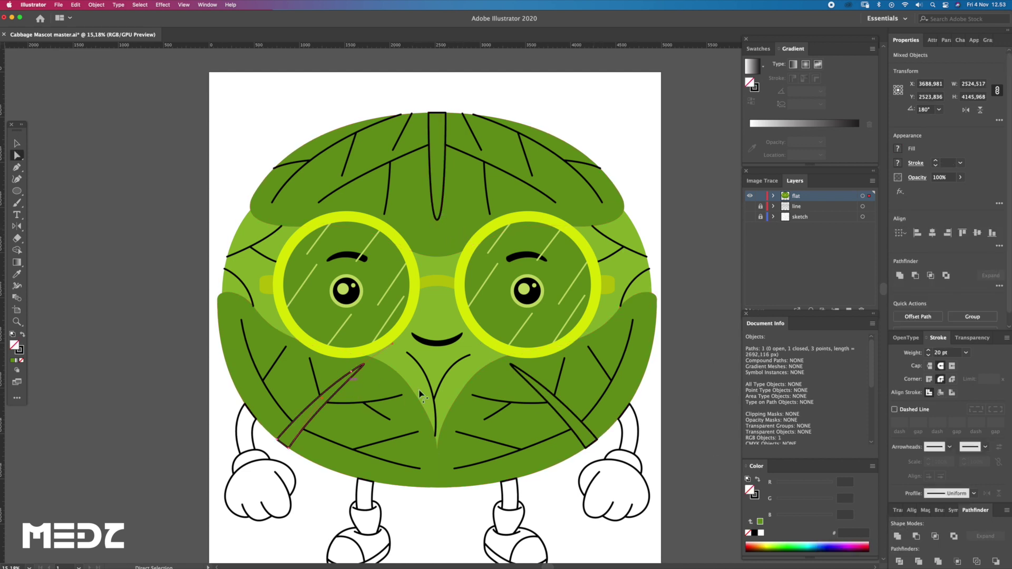
{"action": "left_click", "coordinate": [549, 398], "text": "shift"}
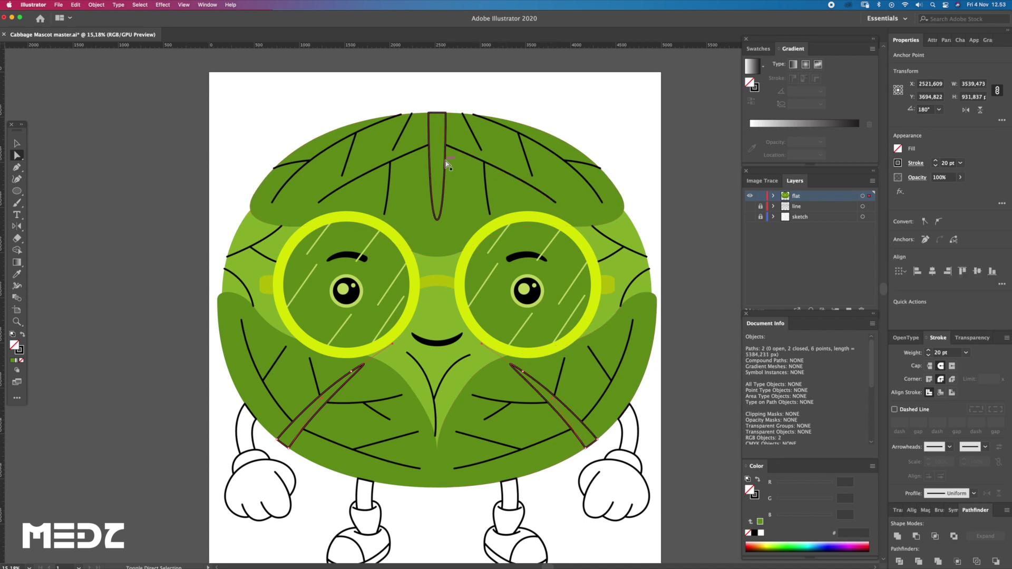
{"action": "key", "text": "i"}
{"action": "left_click", "coordinate": [606, 284]}
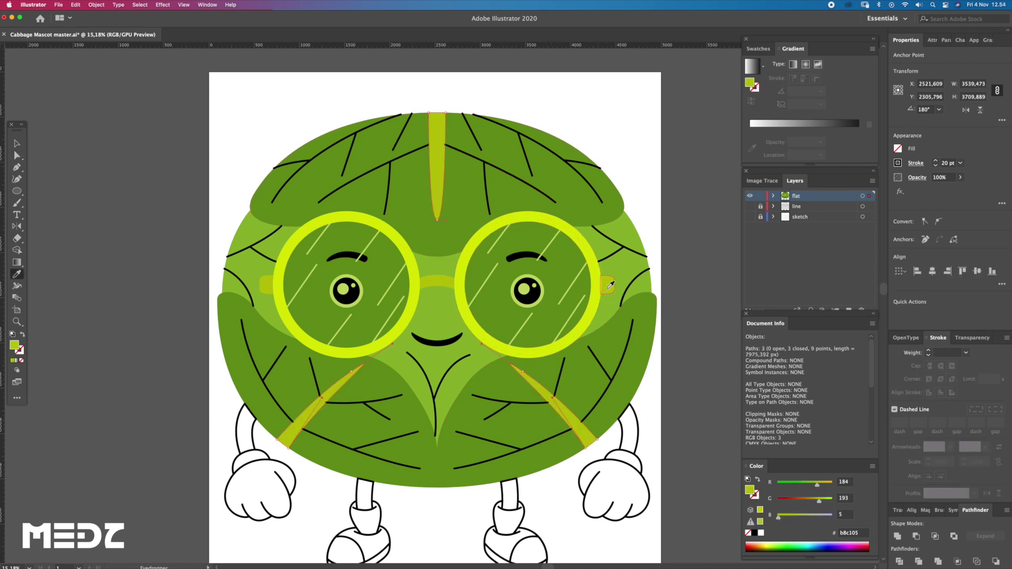
Step: Clear the selection and select the top leaf cap and lower-left leaf shapes
{"action": "key", "text": "q"}
{"action": "key", "text": "shift+ctrl+a"}
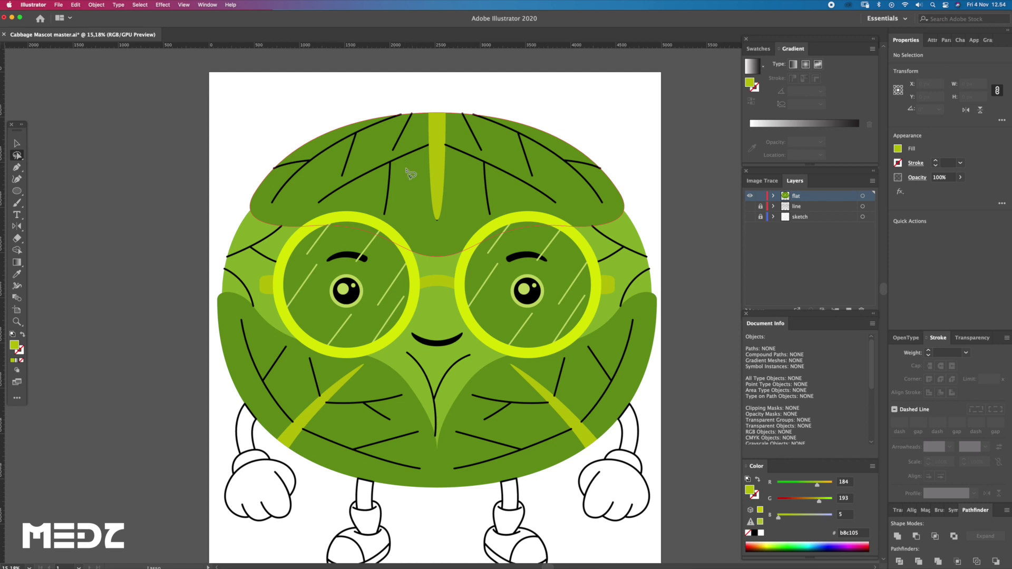
{"action": "scroll", "coordinate": [424, 158], "scroll_direction": "up", "scroll_amount": 2}
{"action": "key", "text": "a"}
{"action": "left_click", "coordinate": [418, 219]}
{"action": "left_click", "coordinate": [160, 399]}
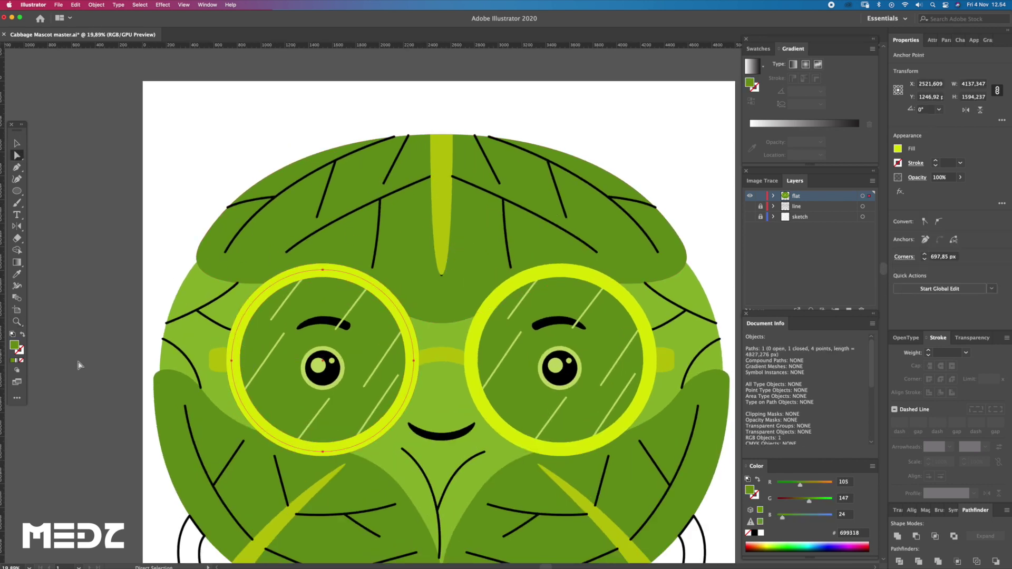
Step: Keep the leaf fill colour and select the top-right and vertical veins of the leaf cap
{"action": "double_click", "coordinate": [14, 344]}
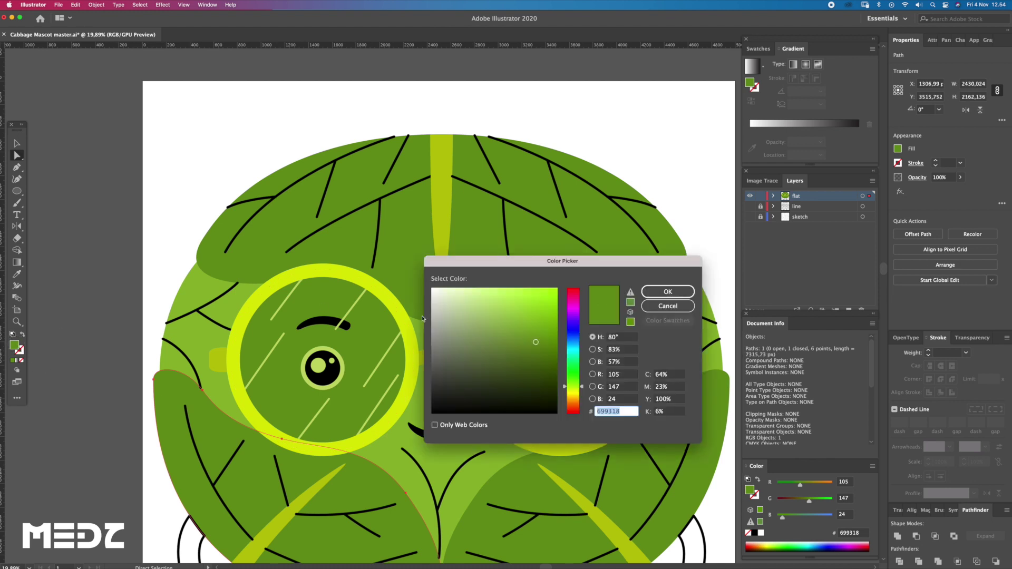
{"action": "left_click", "coordinate": [668, 291]}
{"action": "key", "text": "q"}
{"action": "left_click_drag", "start_coordinate": [632, 211], "coordinate": [638, 222]}
{"action": "key", "text": "v"}
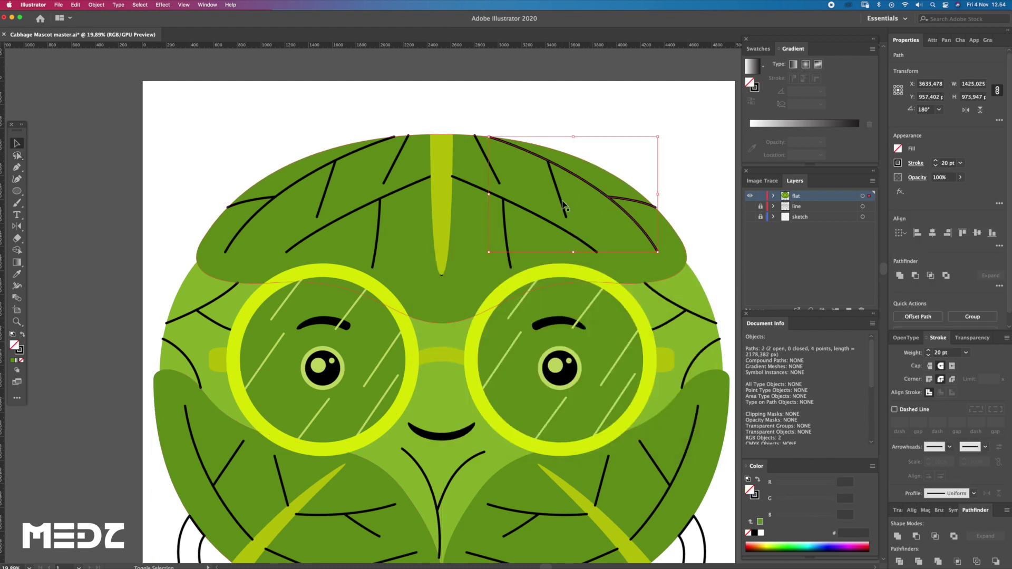
{"action": "left_click", "coordinate": [497, 176], "text": "shift"}
{"action": "left_click", "coordinate": [507, 229], "text": "shift"}
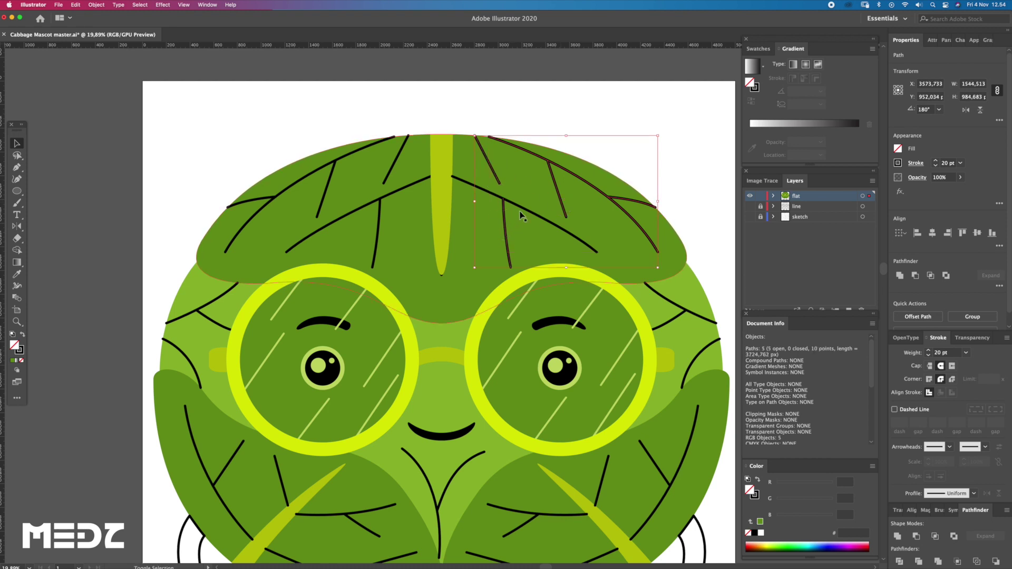
Step: Add the left and upper-left veins and group all top-leaf veins
{"action": "left_click", "coordinate": [334, 225], "text": "shift"}
{"action": "left_click", "coordinate": [380, 217], "text": "shift"}
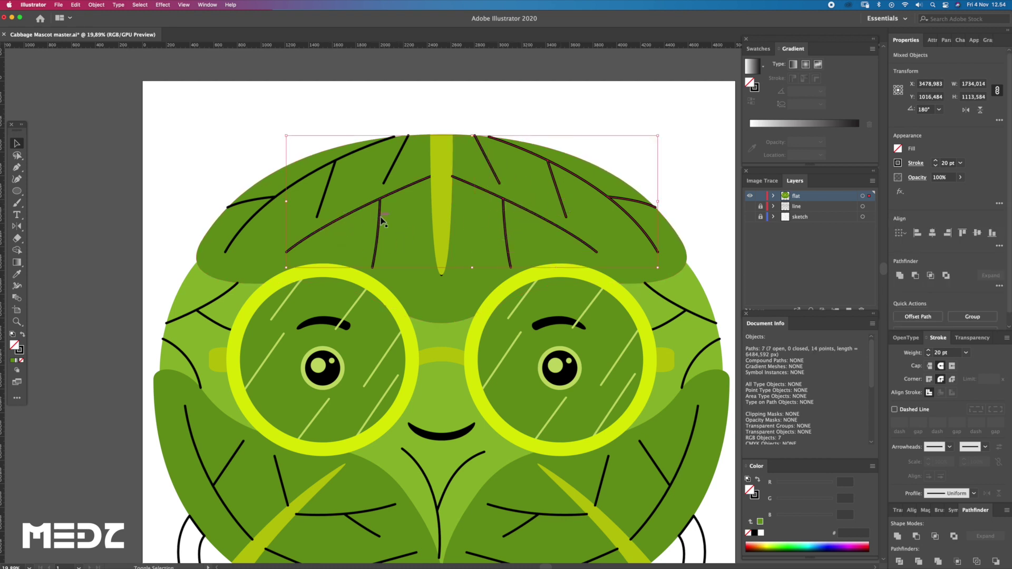
{"action": "left_click", "coordinate": [348, 160], "text": "shift"}
{"action": "left_click", "coordinate": [342, 157], "text": "shift"}
{"action": "left_click", "coordinate": [326, 190], "text": "shift"}
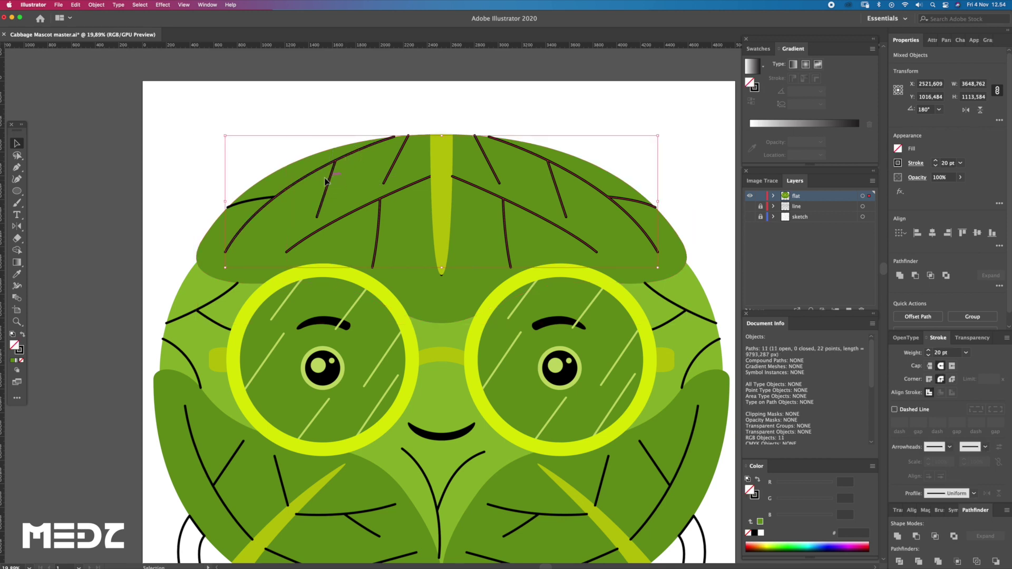
{"action": "left_click", "coordinate": [260, 206], "text": "shift"}
{"action": "key", "text": "ctrl+g"}
Step: Set the grouped veins' stroke to dark green 486605
{"action": "double_click", "coordinate": [19, 351]}
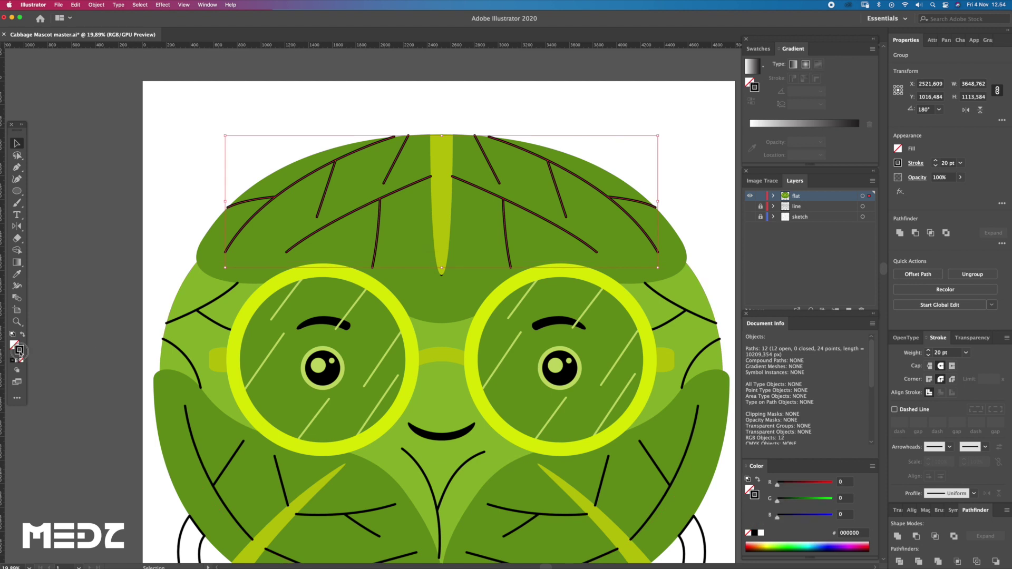
{"action": "type", "text": "699318"}
{"action": "key", "text": "Tab"}
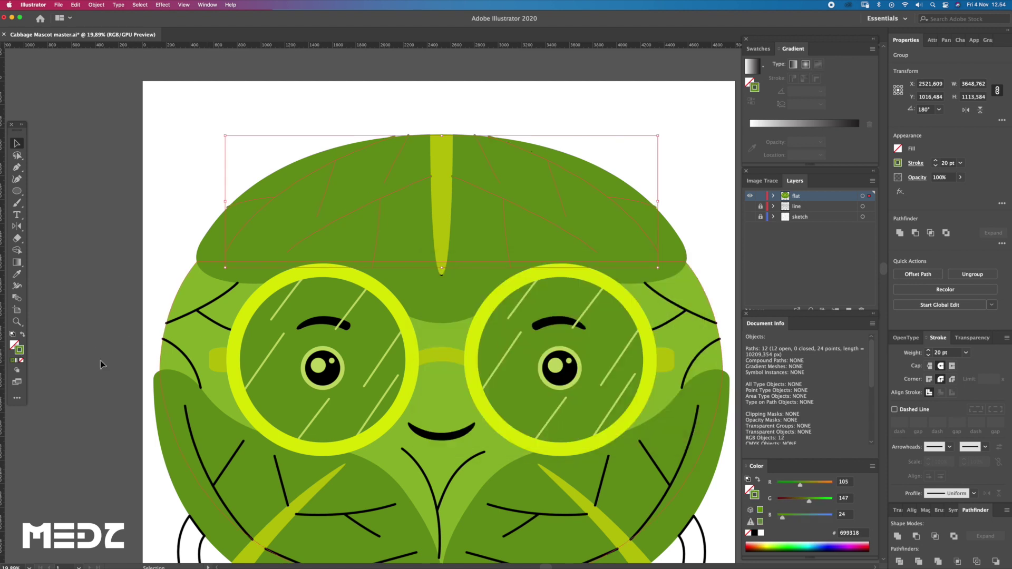
{"action": "left_click_drag", "start_coordinate": [548, 349], "coordinate": [548, 360]}
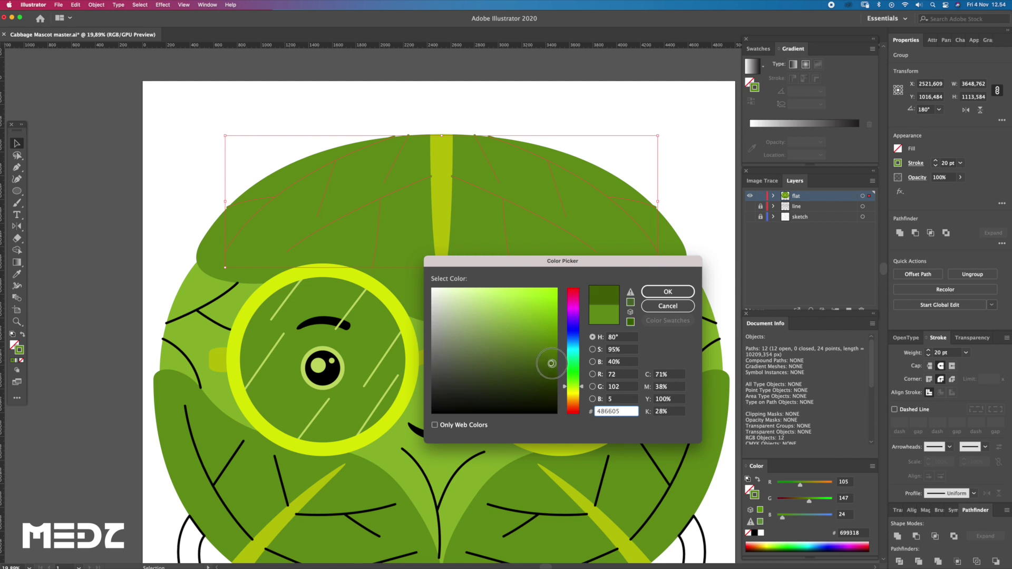
{"action": "left_click", "coordinate": [668, 292]}
{"action": "key", "text": "a"}
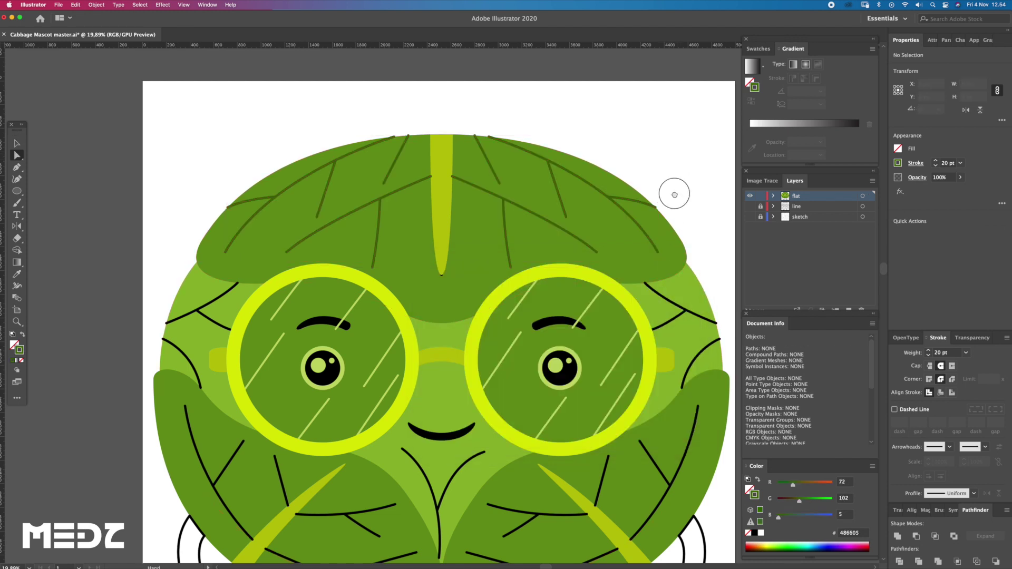
{"action": "key", "text": "v"}
{"action": "left_click", "coordinate": [459, 237]}
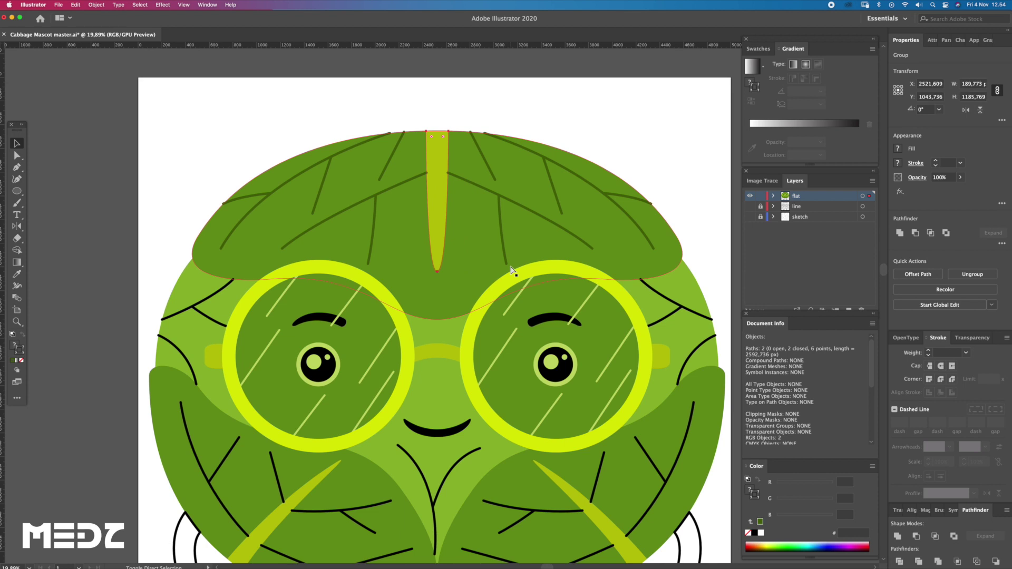
Step: Select and deselect the centre stem's tip point while inspecting the top leaf
{"action": "key", "text": "a"}
{"action": "scroll", "coordinate": [470, 289], "scroll_direction": "up", "scroll_amount": 5}
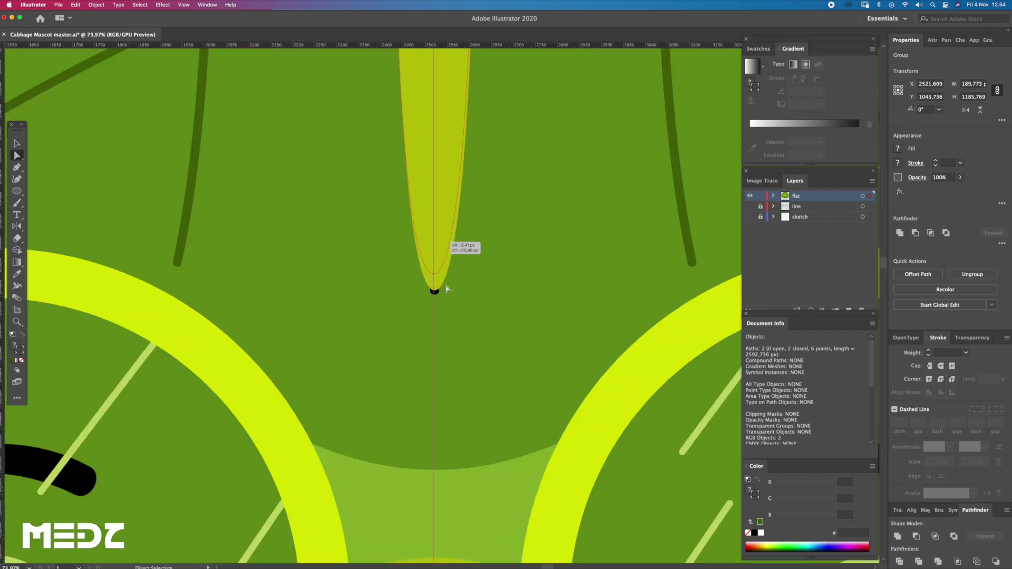
{"action": "left_click", "coordinate": [436, 291]}
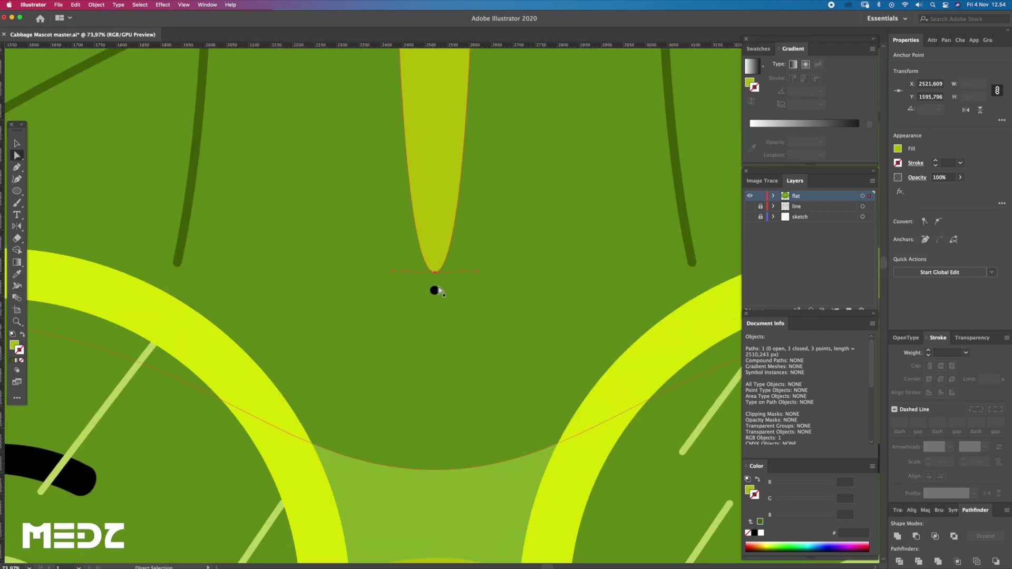
{"action": "key", "text": "ctrl+shift+a"}
{"action": "scroll", "coordinate": [482, 300], "scroll_direction": "down", "scroll_amount": 4}
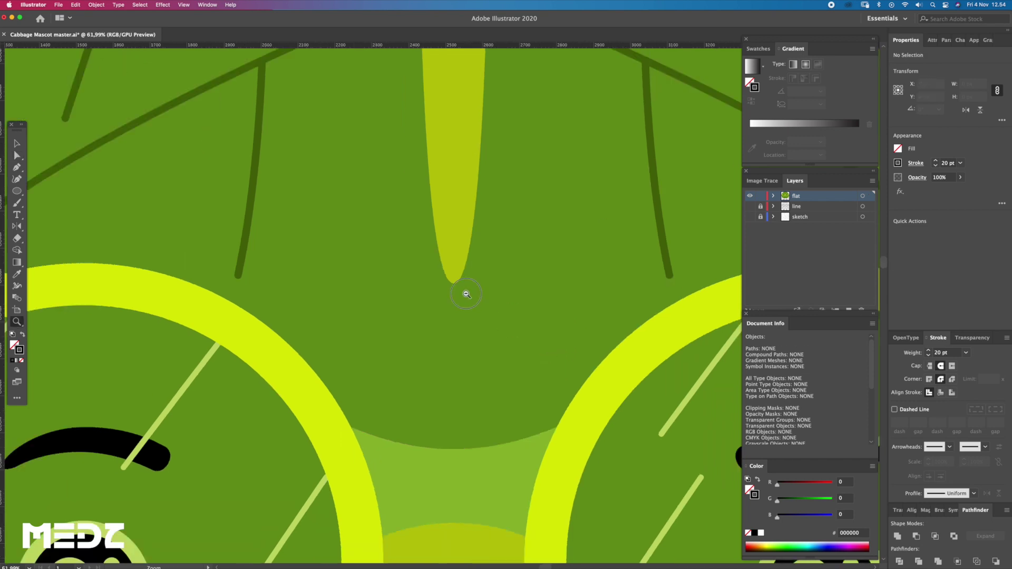
{"action": "scroll", "coordinate": [484, 310], "scroll_direction": "down", "scroll_amount": 1}
{"action": "key", "text": "q"}
{"action": "left_click_drag", "start_coordinate": [521, 332], "coordinate": [521, 336]}
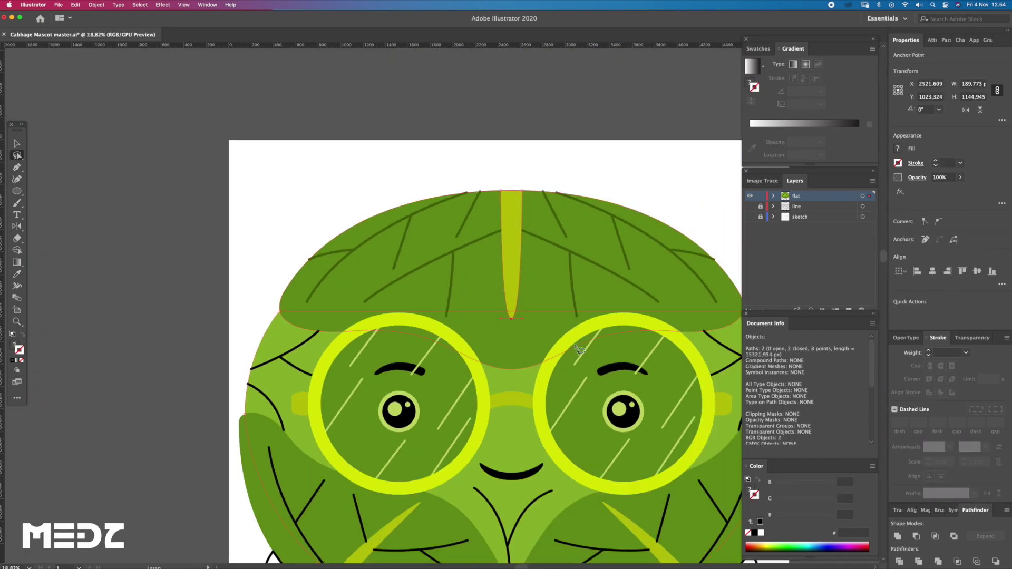
{"action": "key", "text": "ctrl+shift+a"}
{"action": "left_click_drag", "start_coordinate": [529, 327], "coordinate": [525, 331]}
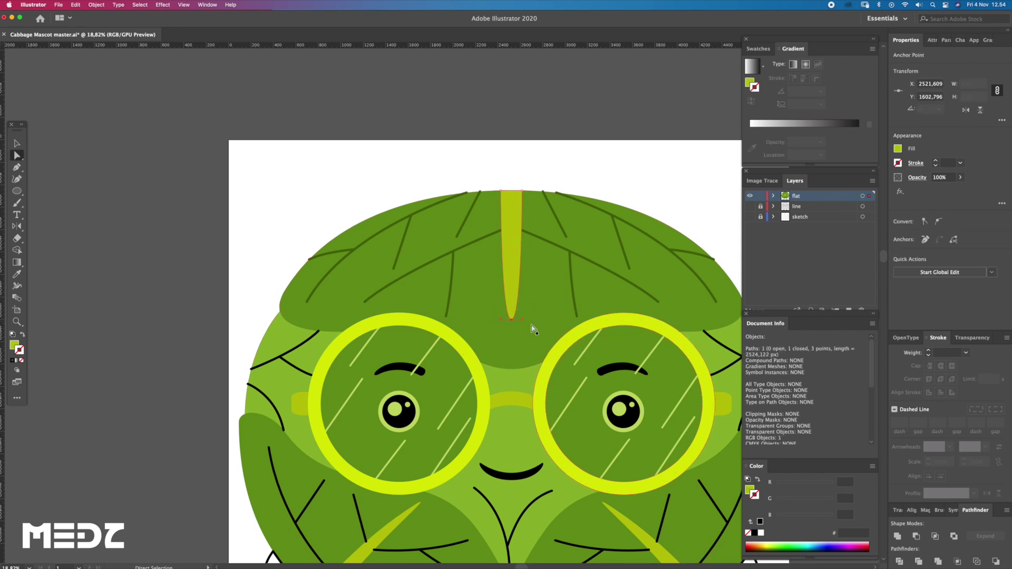
{"action": "scroll", "coordinate": [445, 339], "scroll_direction": "right", "scroll_amount": 5}
Step: Give the top leaf cap a green outline and increase its weight to 25 pt
{"action": "left_click", "coordinate": [452, 323]}
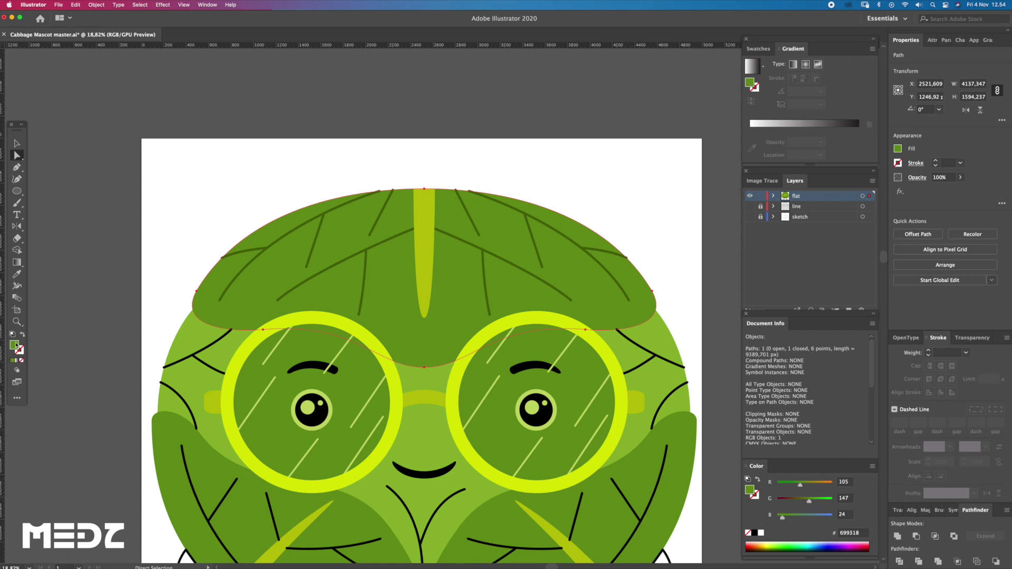
{"action": "left_click_drag", "start_coordinate": [16, 345], "coordinate": [19, 354]}
{"action": "left_click", "coordinate": [952, 352]}
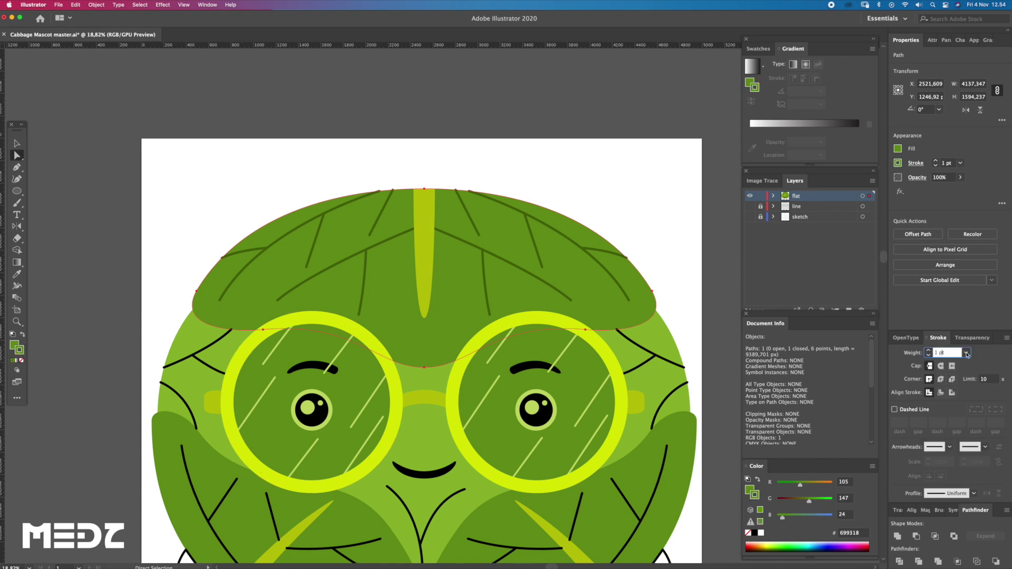
{"action": "type", "text": "10"}
{"action": "key", "text": "Return"}
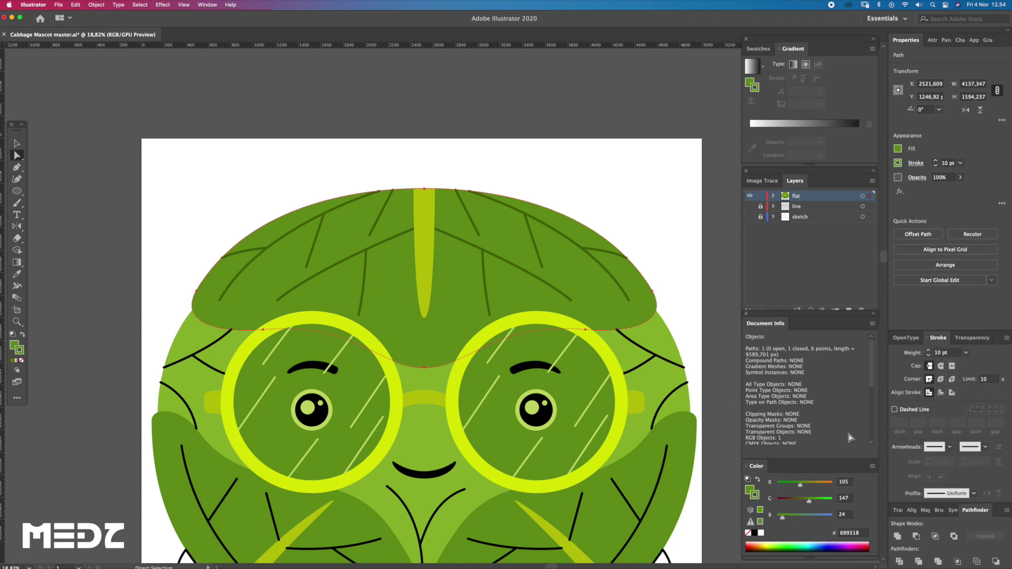
{"action": "left_click", "coordinate": [946, 354]}
{"action": "type", "text": "20"}
{"action": "key", "text": "Return"}
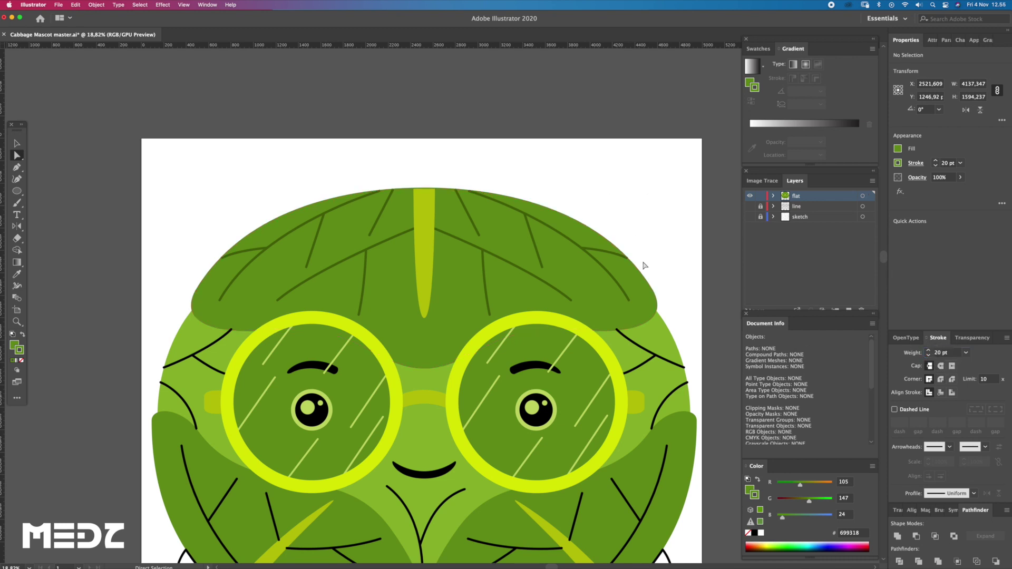
{"action": "left_click", "coordinate": [944, 355]}
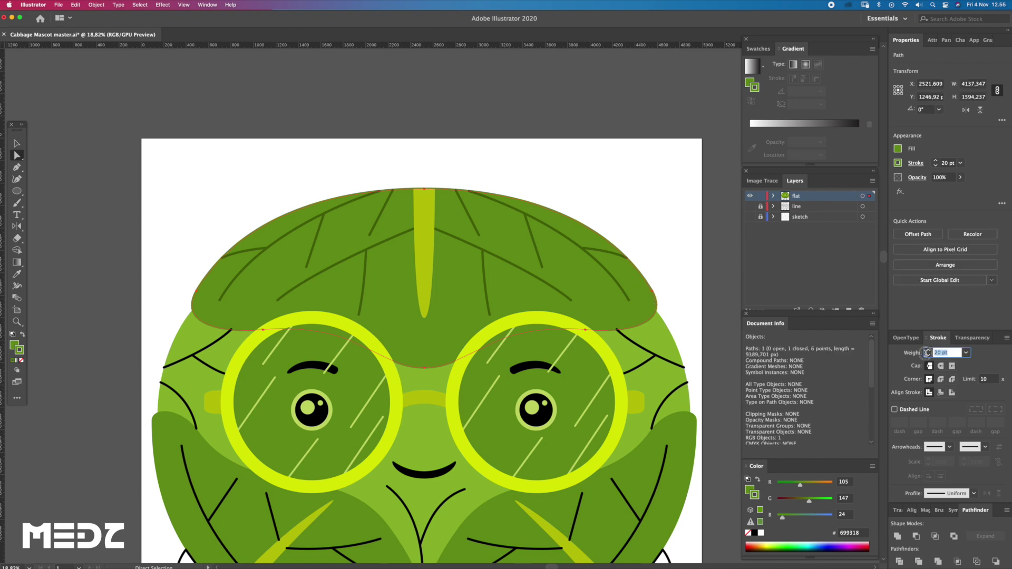
{"action": "type", "text": "2"}
{"action": "key", "text": "Return"}
Step: Select the right leaf shape, then select the top-leaf vein group
{"action": "left_click", "coordinate": [655, 260]}
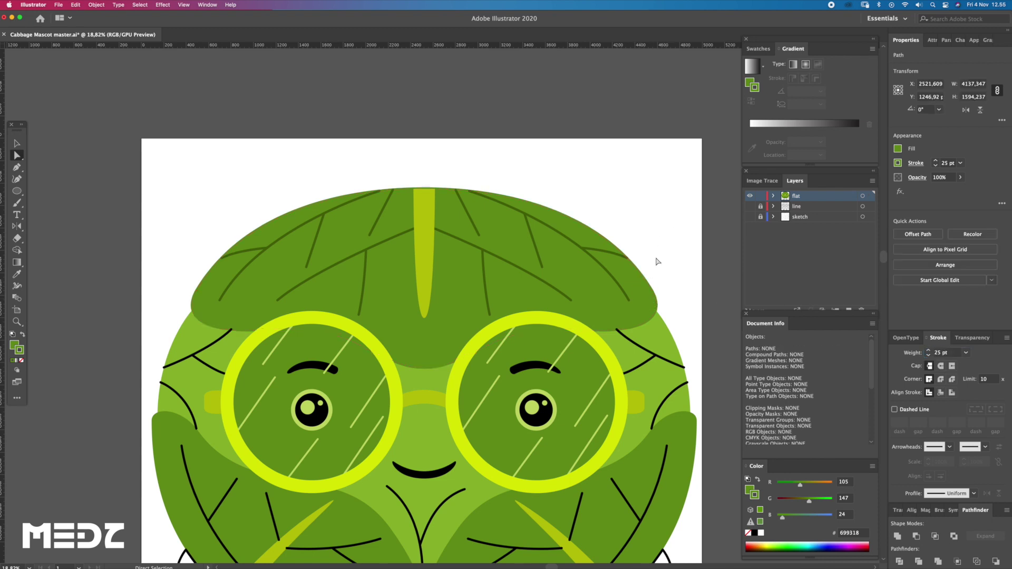
{"action": "scroll", "coordinate": [655, 260], "scroll_direction": "down", "scroll_amount": 2}
{"action": "left_click", "coordinate": [622, 416]}
{"action": "key", "text": "i"}
{"action": "scroll", "coordinate": [577, 199], "scroll_direction": "down", "scroll_amount": 2}
{"action": "key", "text": "v"}
{"action": "left_click", "coordinate": [557, 224]}
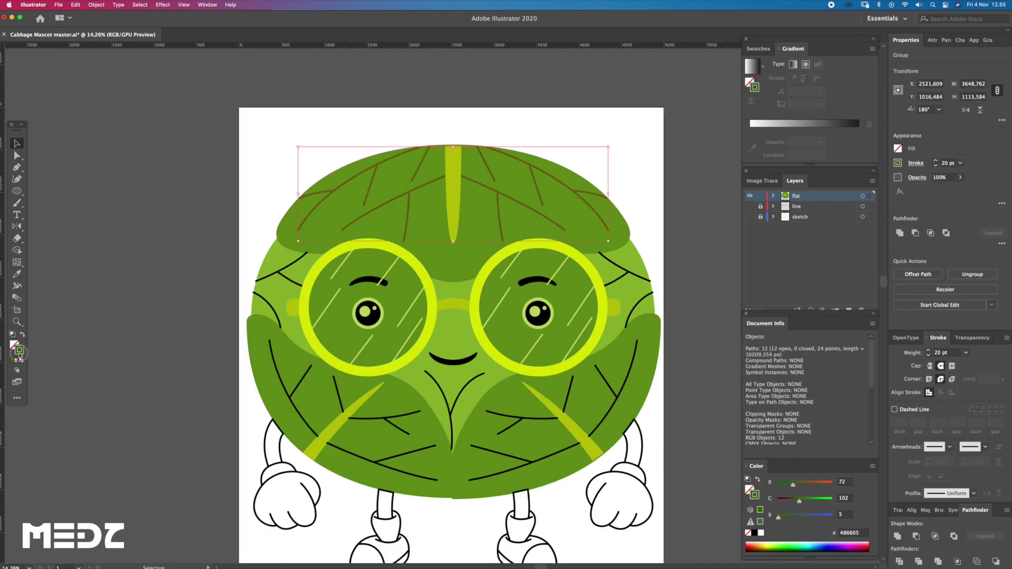
Step: Change the top-leaf veins' stroke to the darker green 3c5103
{"action": "double_click", "coordinate": [19, 351]}
{"action": "left_click", "coordinate": [553, 374]}
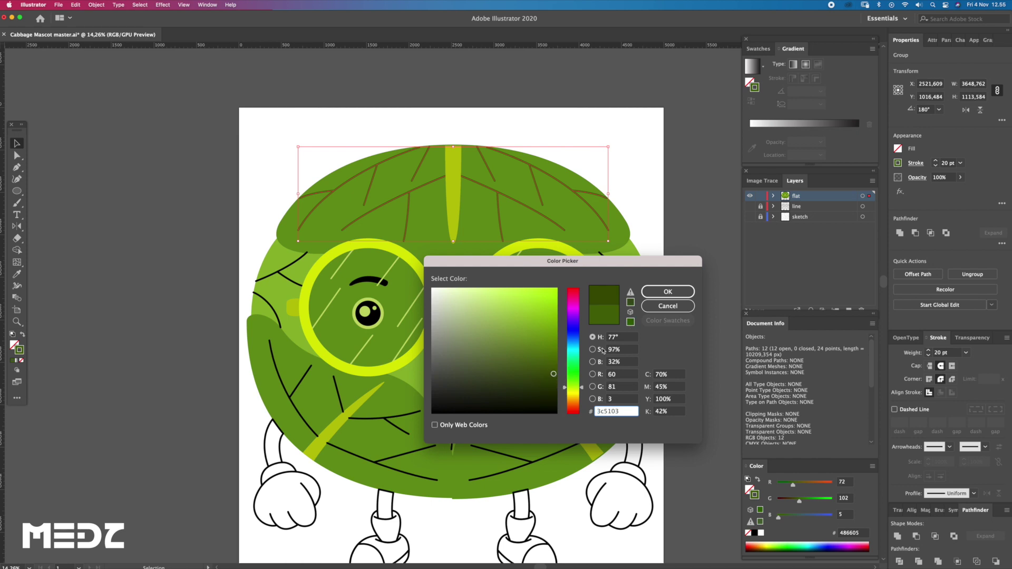
{"action": "left_click", "coordinate": [668, 291]}
{"action": "key", "text": "a"}
{"action": "left_click", "coordinate": [694, 219]}
{"action": "left_click_drag", "start_coordinate": [603, 385], "coordinate": [587, 366]}
{"action": "key", "text": "v"}
Step: Group the lower-leaf veins and eyedrop the top vein's dark green onto them
{"action": "left_click", "coordinate": [546, 372]}
{"action": "left_click", "coordinate": [590, 388], "text": "shift"}
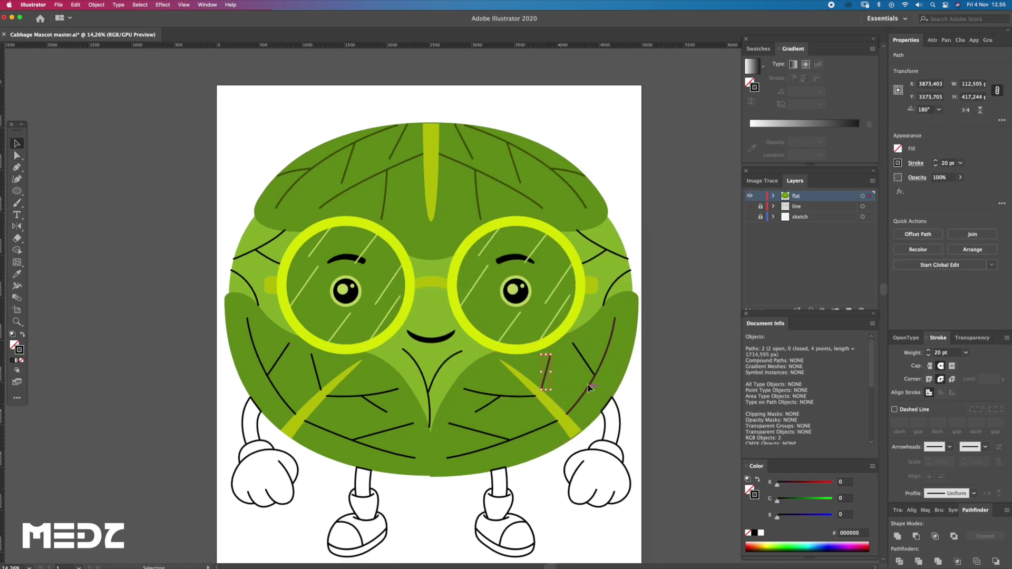
{"action": "left_click", "coordinate": [522, 398], "text": "shift"}
{"action": "left_click", "coordinate": [490, 404], "text": "shift"}
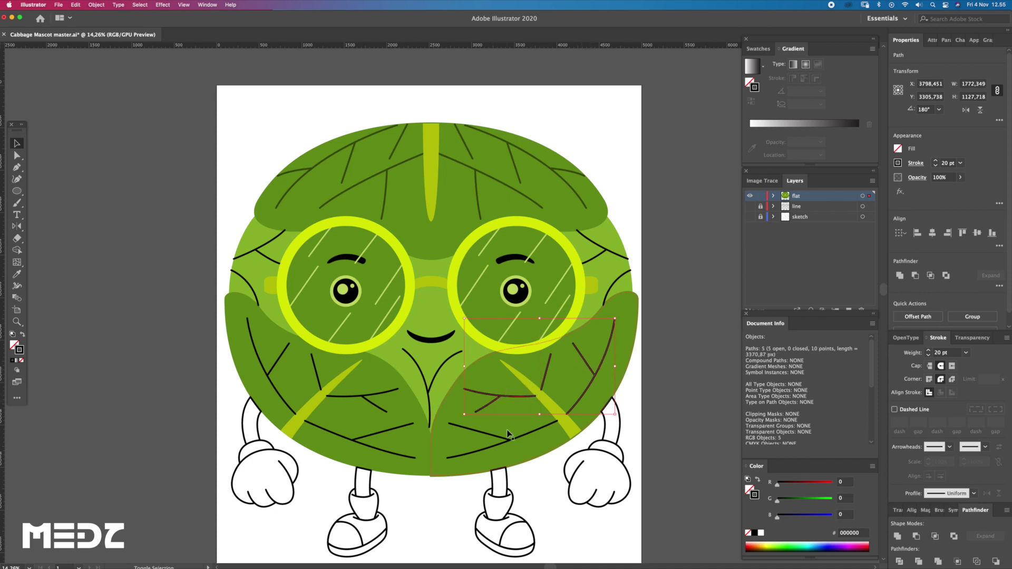
{"action": "left_click", "coordinate": [506, 440], "text": "shift"}
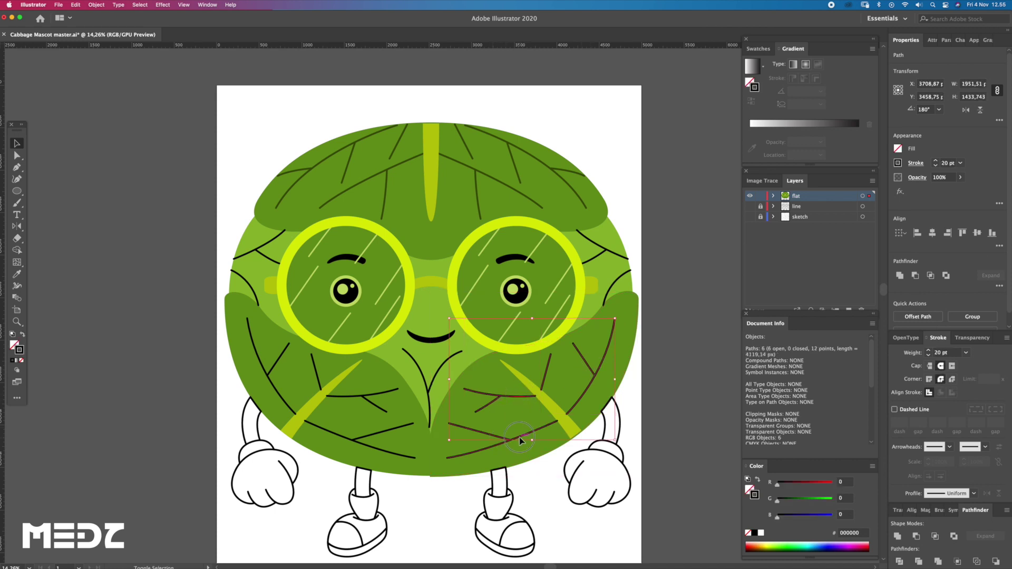
{"action": "left_click", "coordinate": [370, 436], "text": "shift"}
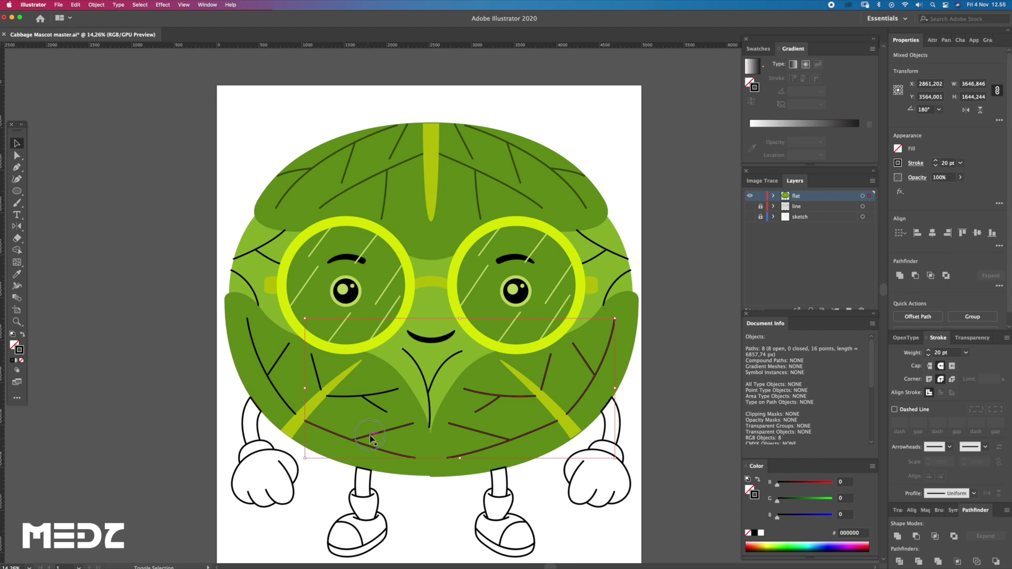
{"action": "left_click", "coordinate": [386, 403], "text": "shift"}
{"action": "left_click", "coordinate": [353, 396], "text": "shift"}
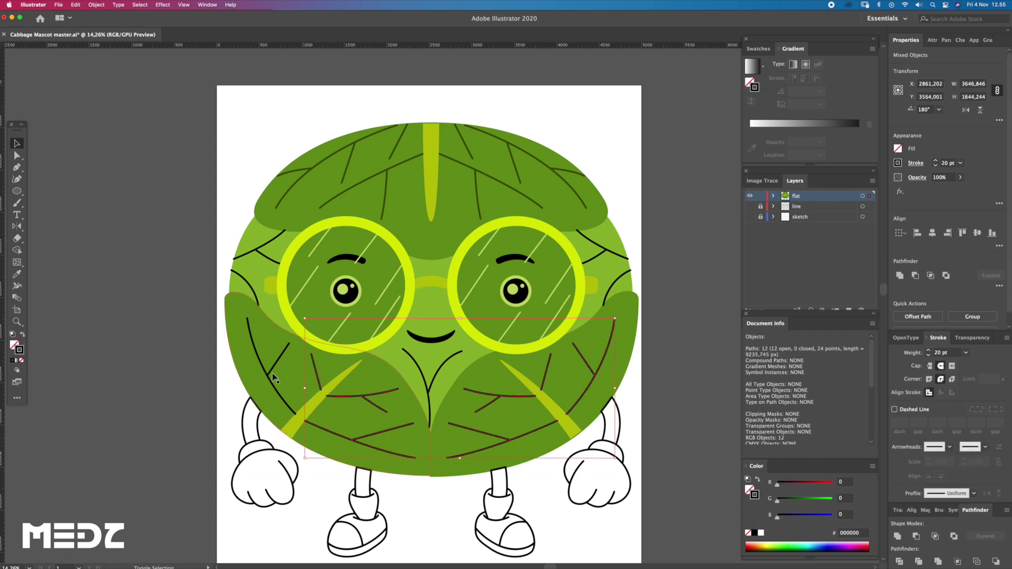
{"action": "left_click", "coordinate": [274, 386], "text": "shift"}
{"action": "key", "text": "super+g"}
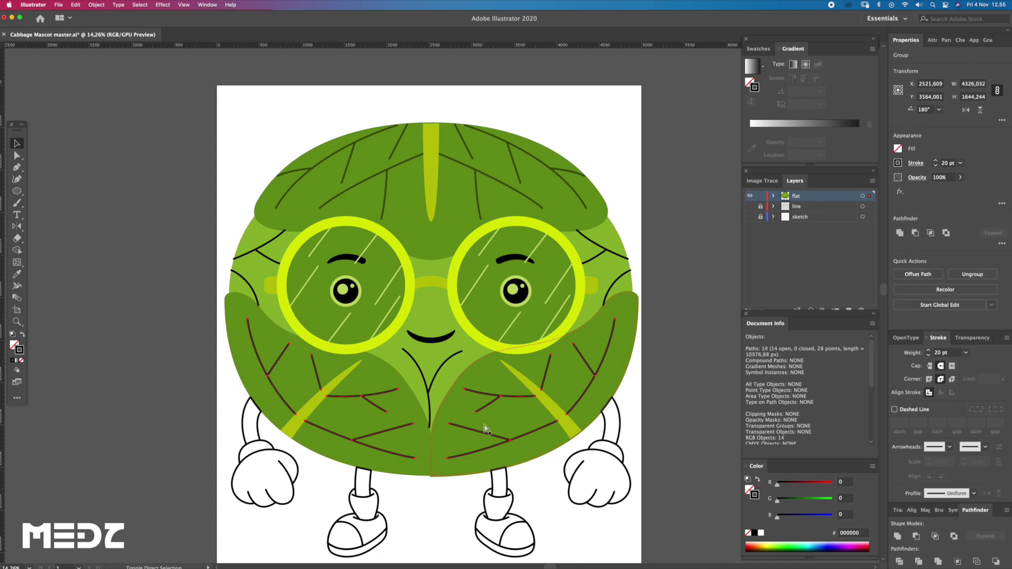
{"action": "key", "text": "i"}
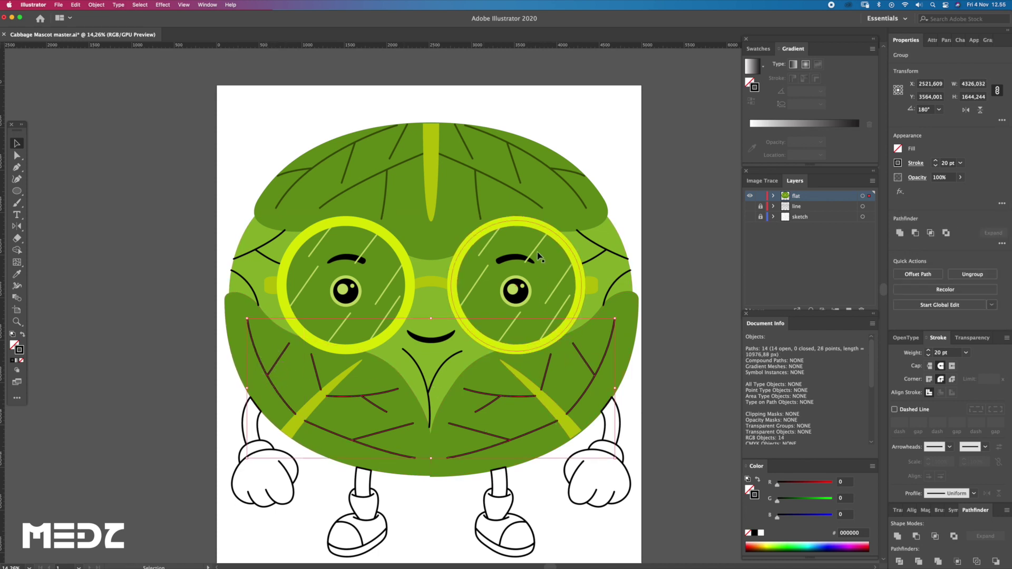
{"action": "left_click", "coordinate": [537, 205]}
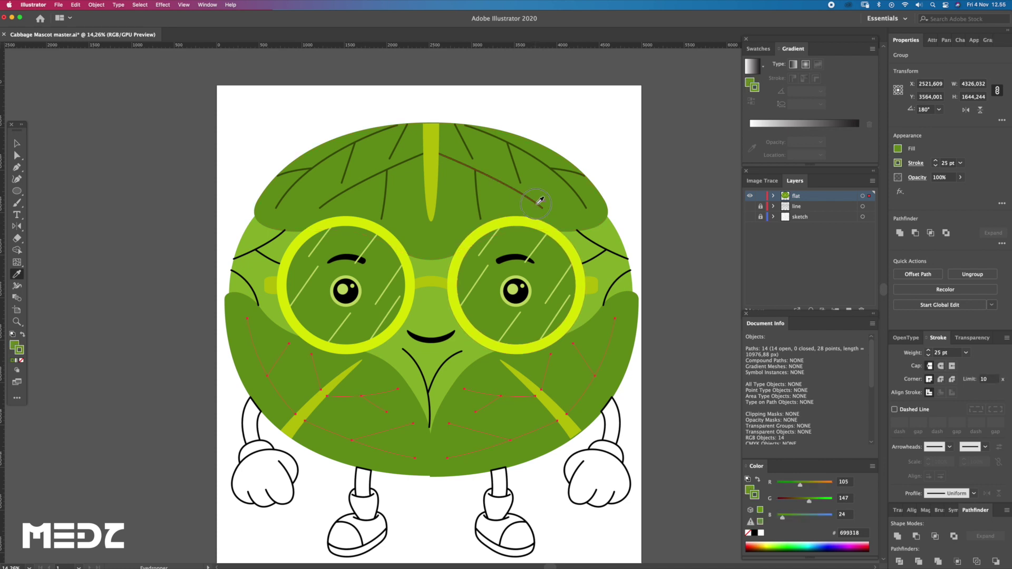
Step: Remove the outline from the large dark-green leaf shape using the eyedropper
{"action": "key", "text": "a"}
{"action": "left_click", "coordinate": [556, 395]}
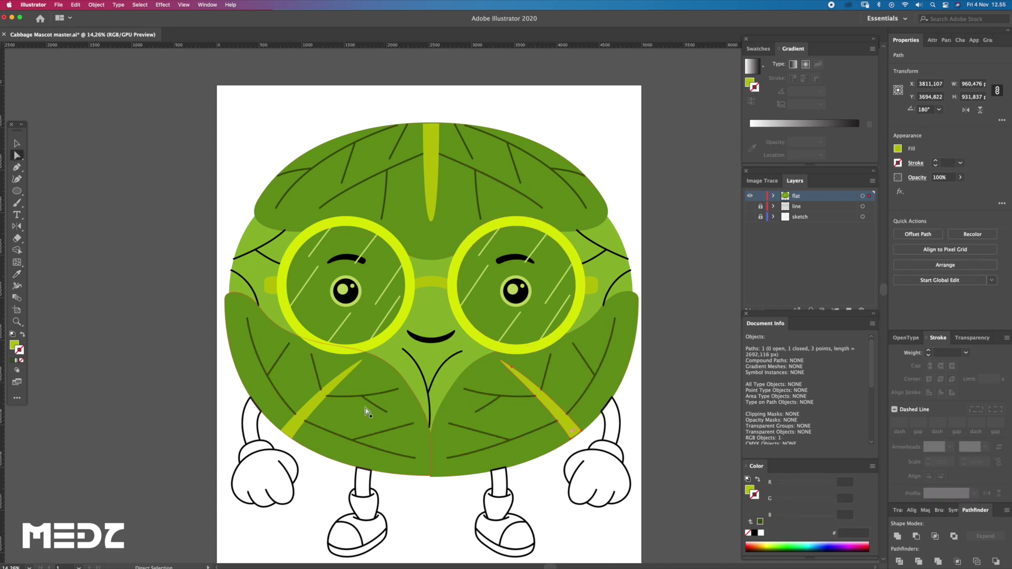
{"action": "left_click", "coordinate": [317, 402], "text": "shift"}
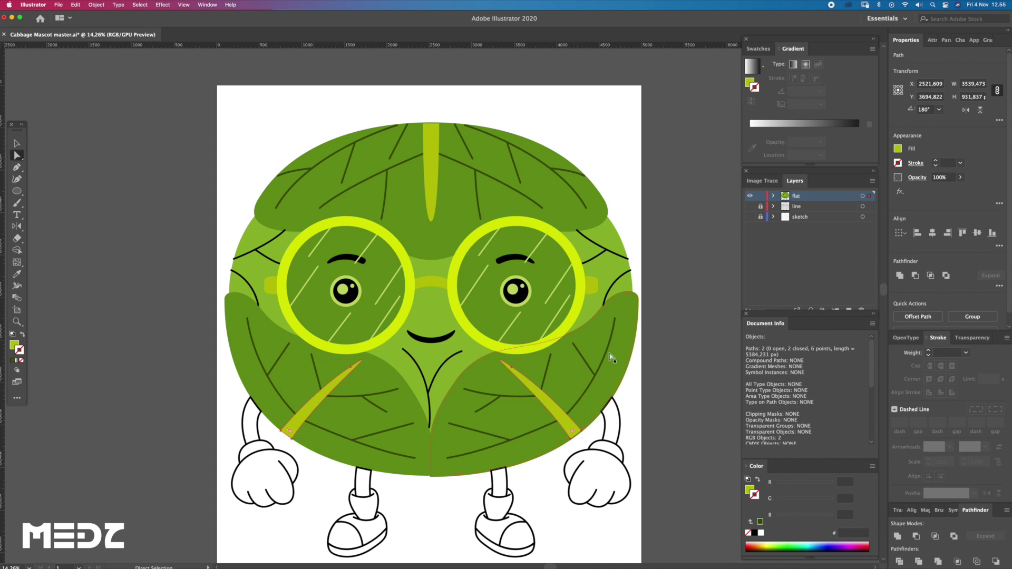
{"action": "left_click", "coordinate": [418, 352]}
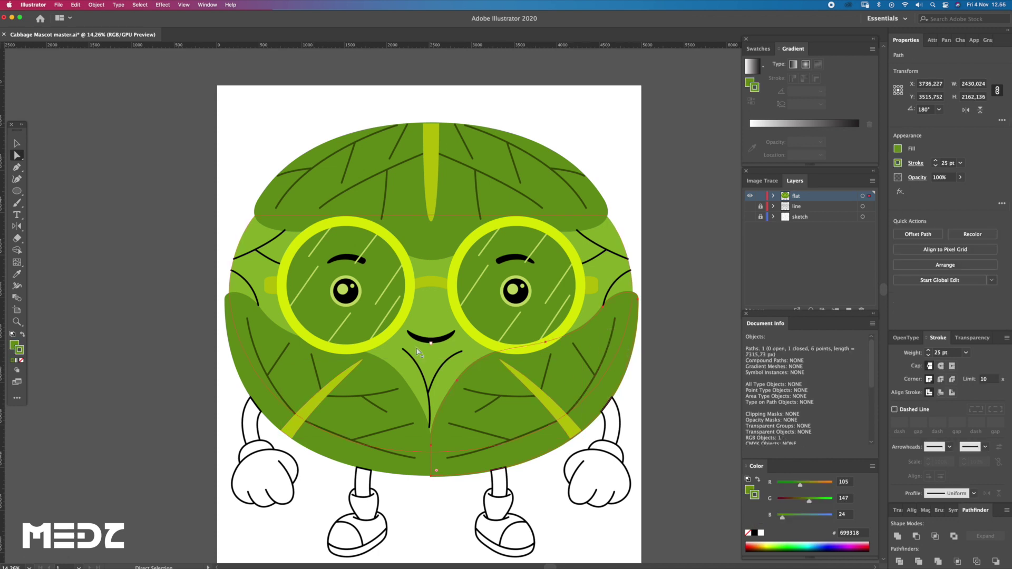
{"action": "key", "text": "i"}
{"action": "left_click", "coordinate": [375, 422]}
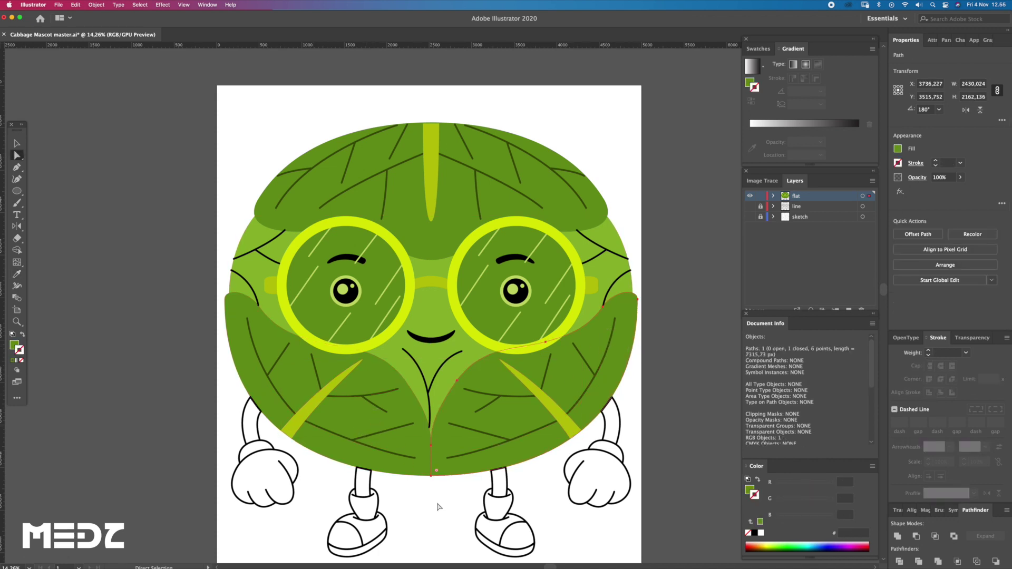
{"action": "left_click", "coordinate": [437, 507]}
Step: Raise the top leaf stripe's top-right anchor up to the leaf's upper edge
{"action": "key", "text": "z"}
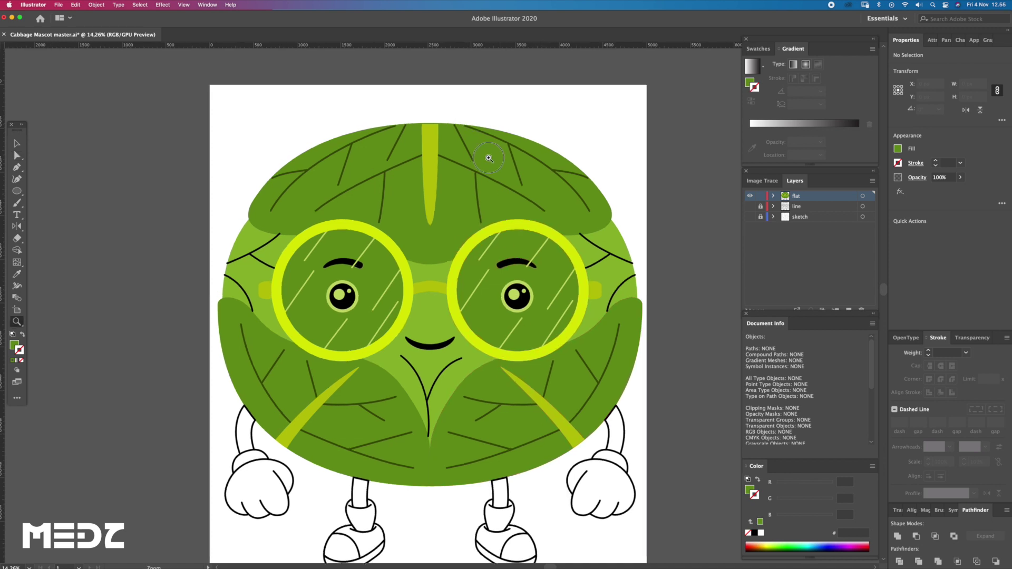
{"action": "left_click_drag", "start_coordinate": [451, 167], "coordinate": [463, 166]}
{"action": "left_click_drag", "start_coordinate": [428, 100], "coordinate": [553, 312]}
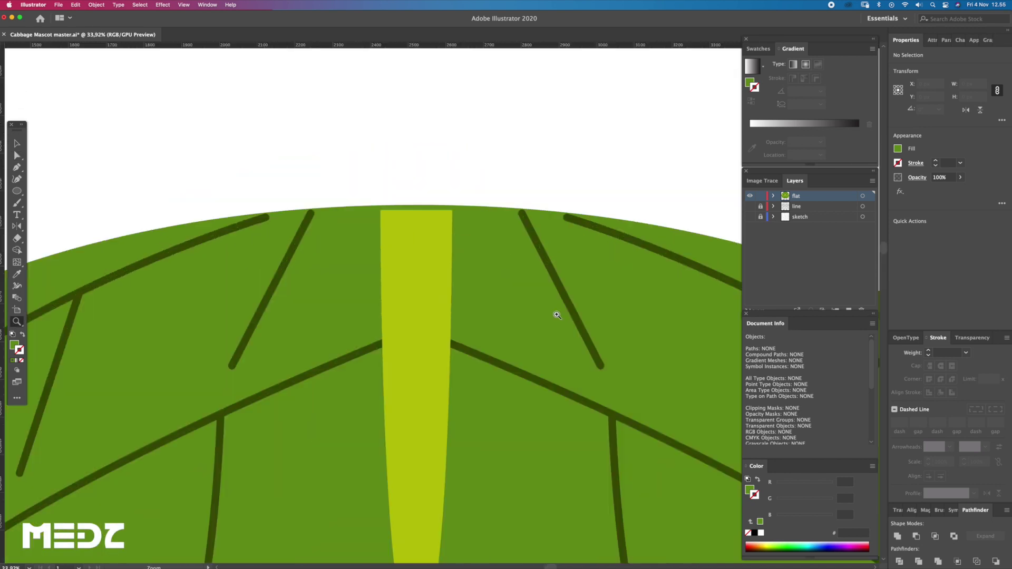
{"action": "left_click", "coordinate": [391, 220], "text": "super"}
{"action": "key", "text": "a"}
{"action": "left_click_drag", "start_coordinate": [458, 223], "coordinate": [459, 217]}
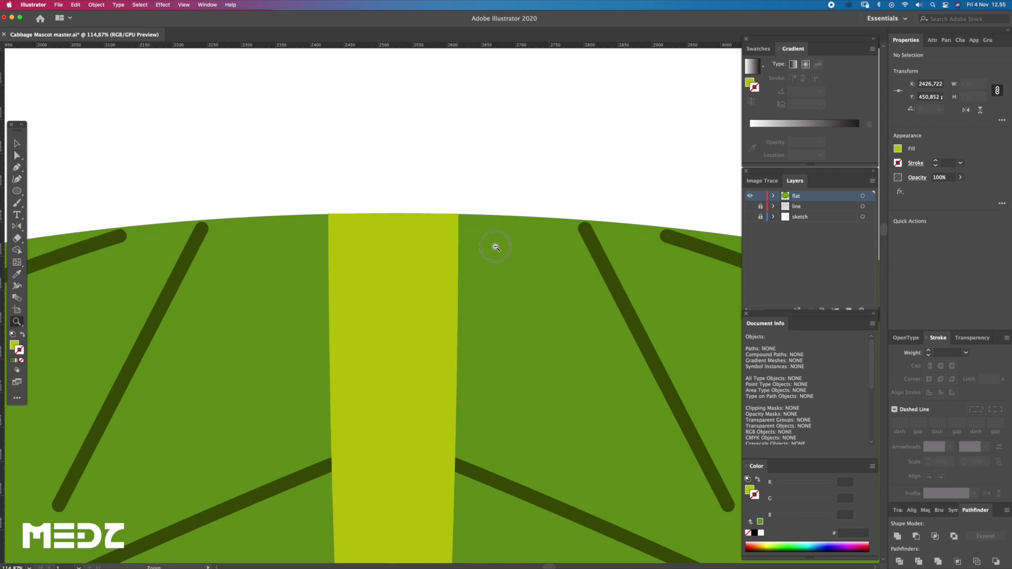
{"action": "scroll", "coordinate": [441, 276], "scroll_direction": "down", "scroll_amount": 5}
{"action": "scroll", "coordinate": [402, 220], "scroll_direction": "down", "scroll_amount": 5}
{"action": "scroll", "coordinate": [492, 358], "scroll_direction": "down", "scroll_amount": 4}
{"action": "key", "text": "v"}
{"action": "scroll", "coordinate": [536, 226], "scroll_direction": "down", "scroll_amount": 2}
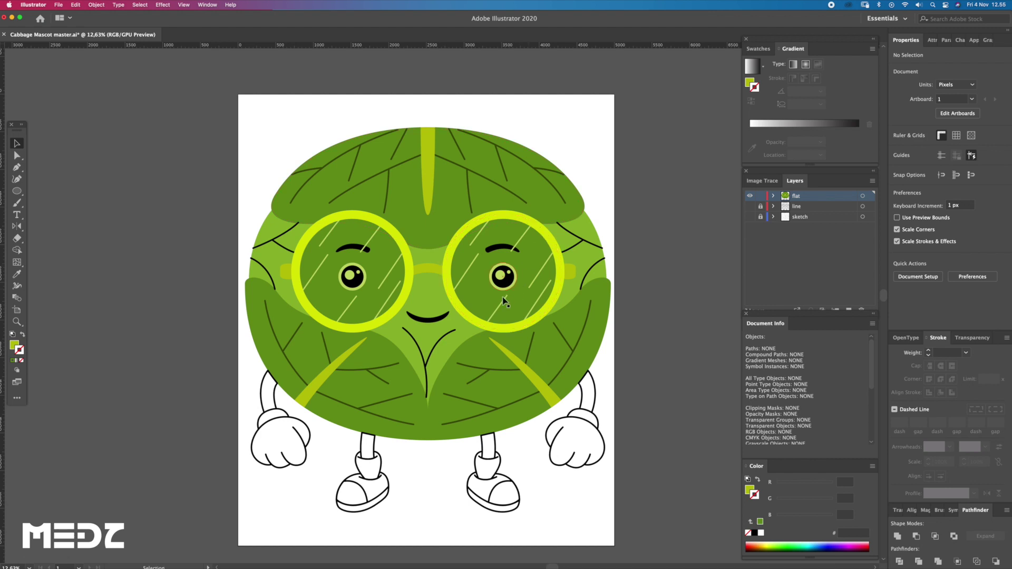
{"action": "scroll", "coordinate": [527, 263], "scroll_direction": "up", "scroll_amount": 2}
Step: Select the glasses' bridge and both arms and apply the rims' yellow to them
{"action": "key", "text": "a"}
{"action": "left_click", "coordinate": [422, 272]}
{"action": "left_click", "coordinate": [597, 276], "text": "shift"}
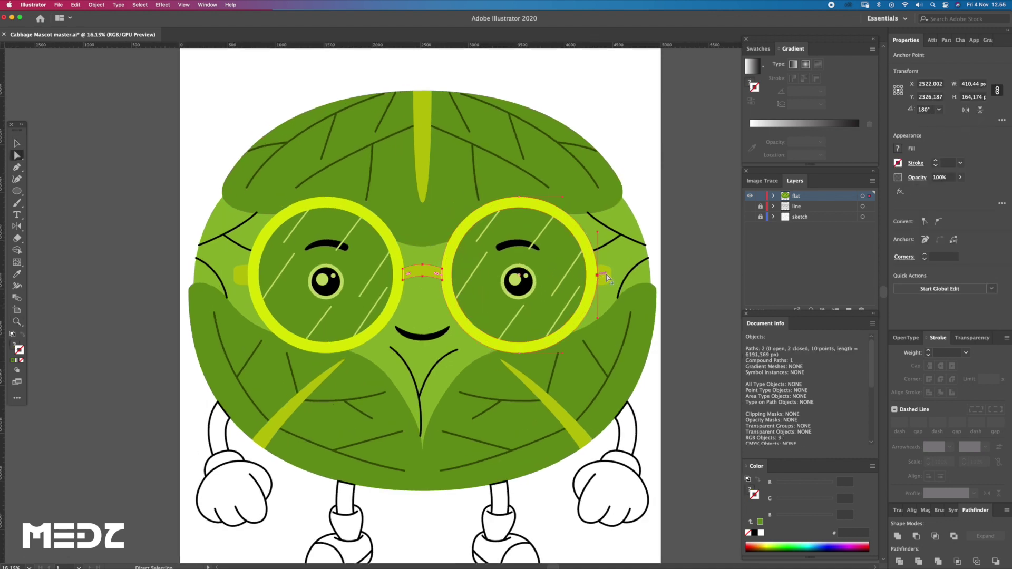
{"action": "left_click", "coordinate": [241, 276], "text": "shift"}
{"action": "key", "text": "i"}
{"action": "left_click", "coordinate": [257, 276]}
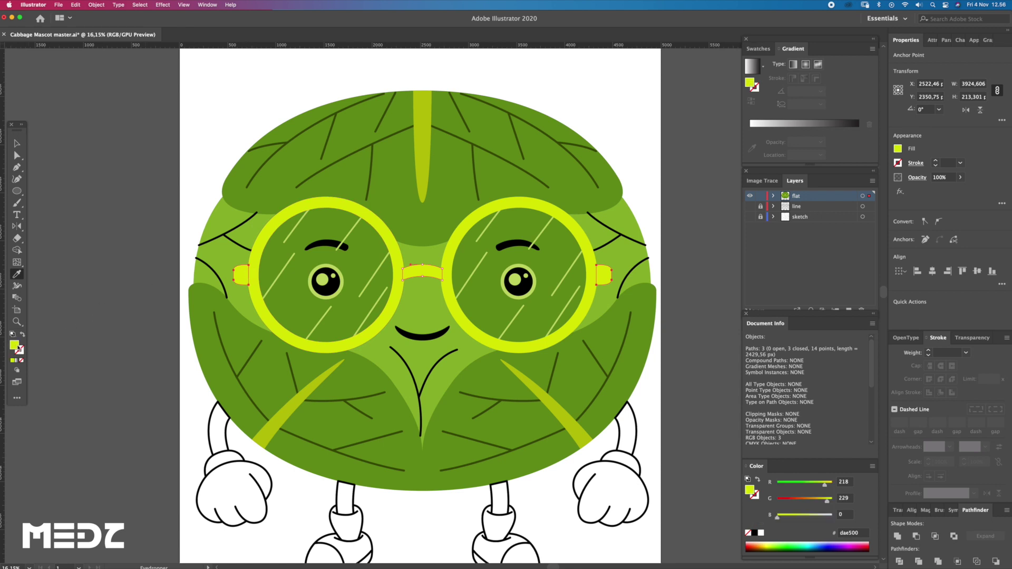
Step: Change the bridge and arms fill to pale yellow fff776, then deselect
{"action": "double_click", "coordinate": [14, 345]}
{"action": "left_click_drag", "start_coordinate": [519, 295], "coordinate": [498, 285]}
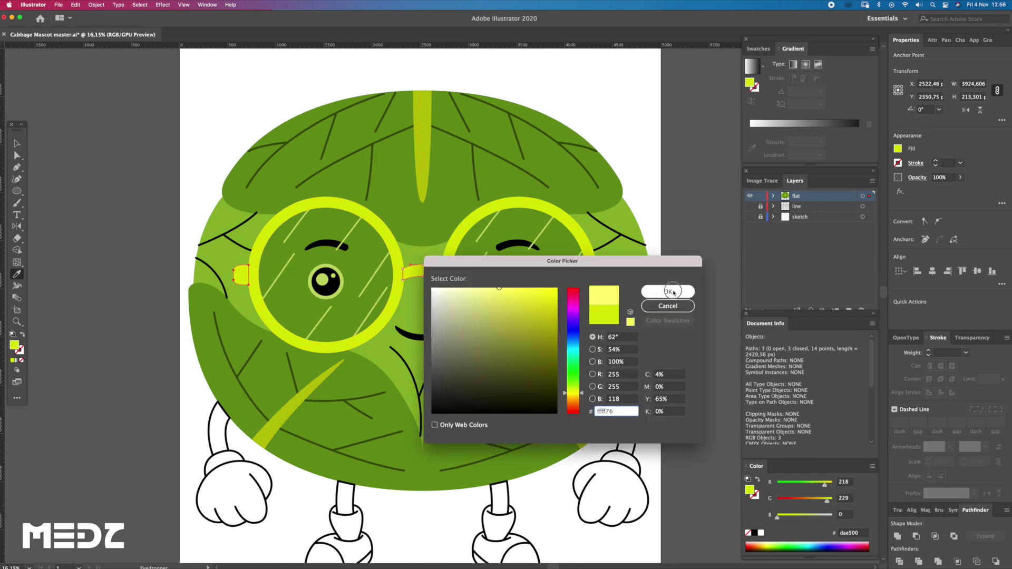
{"action": "left_click", "coordinate": [668, 291]}
{"action": "key", "text": "super+shift+a"}
Step: Zoom out to the whole mascot, select the V-shaped lines below the mouth, and zoom into the lower leaves
{"action": "key", "text": "z"}
{"action": "left_click", "coordinate": [644, 273], "text": "alt"}
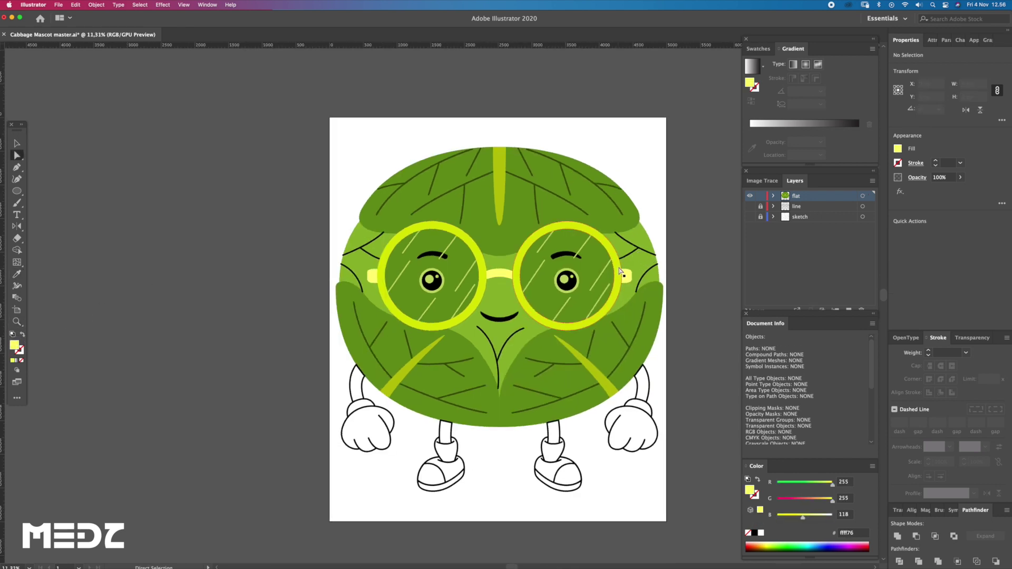
{"action": "left_click", "coordinate": [662, 220], "text": "alt"}
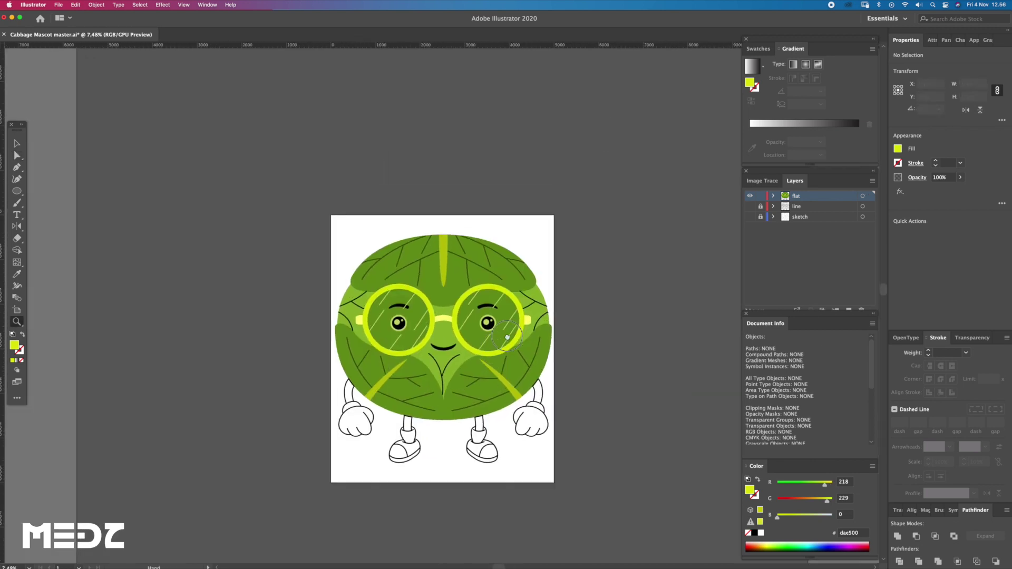
{"action": "scroll", "coordinate": [627, 247], "scroll_direction": "up", "scroll_amount": 5}
{"action": "key", "text": "v"}
{"action": "left_click_drag", "start_coordinate": [337, 338], "coordinate": [400, 432]}
{"action": "key", "text": "z"}
{"action": "left_click", "coordinate": [405, 404]}
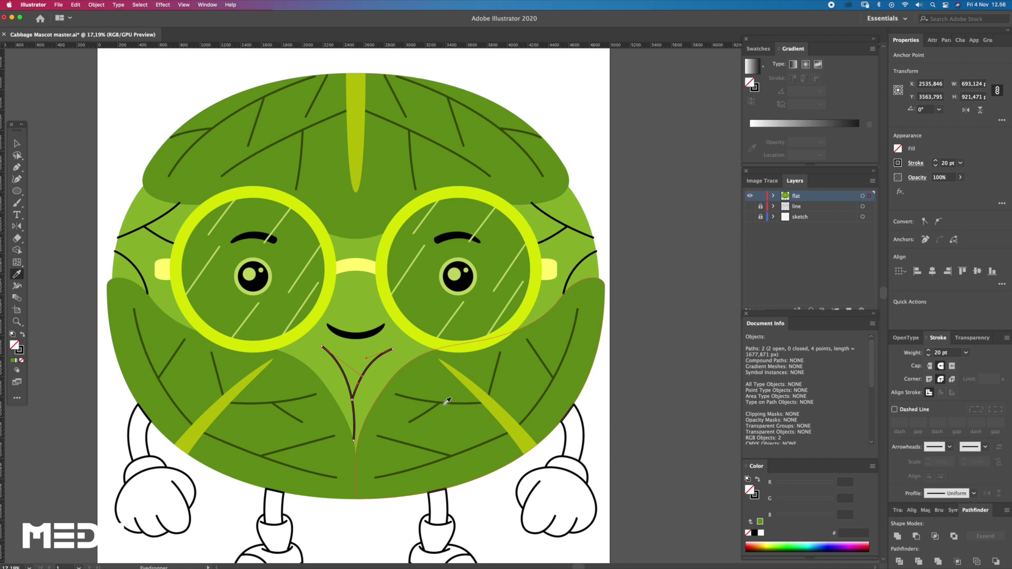
Step: Select the large green leaf, the central stem line and the large right leaf
{"action": "key", "text": "a"}
{"action": "left_click", "coordinate": [357, 429]}
{"action": "left_click", "coordinate": [356, 448]}
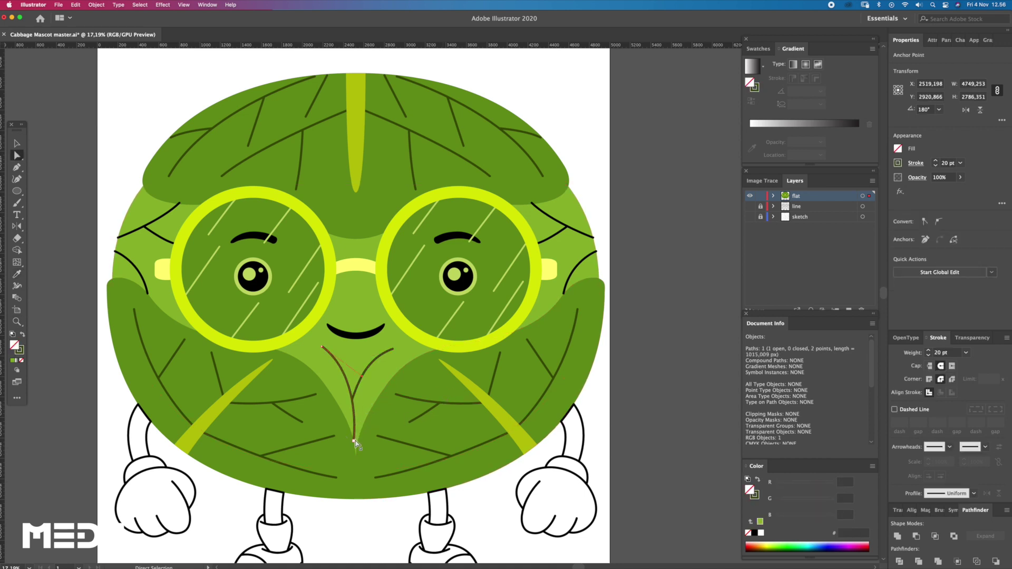
{"action": "scroll", "coordinate": [393, 471], "scroll_direction": "down", "scroll_amount": 1}
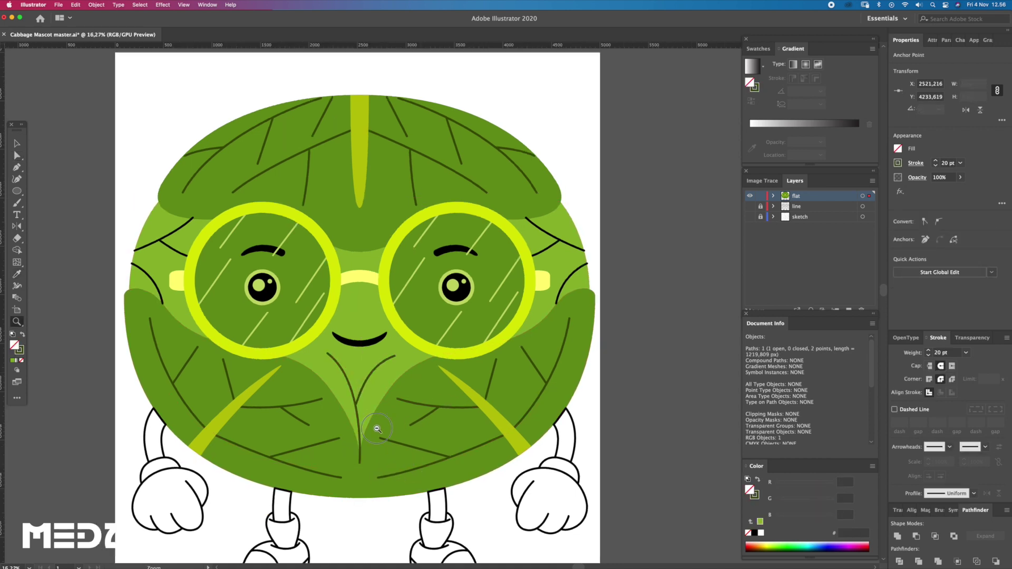
{"action": "scroll", "coordinate": [393, 471], "scroll_direction": "down", "scroll_amount": 1}
{"action": "left_click", "coordinate": [615, 389]}
{"action": "key", "text": "v"}
{"action": "left_click_drag", "start_coordinate": [433, 458], "coordinate": [501, 439]}
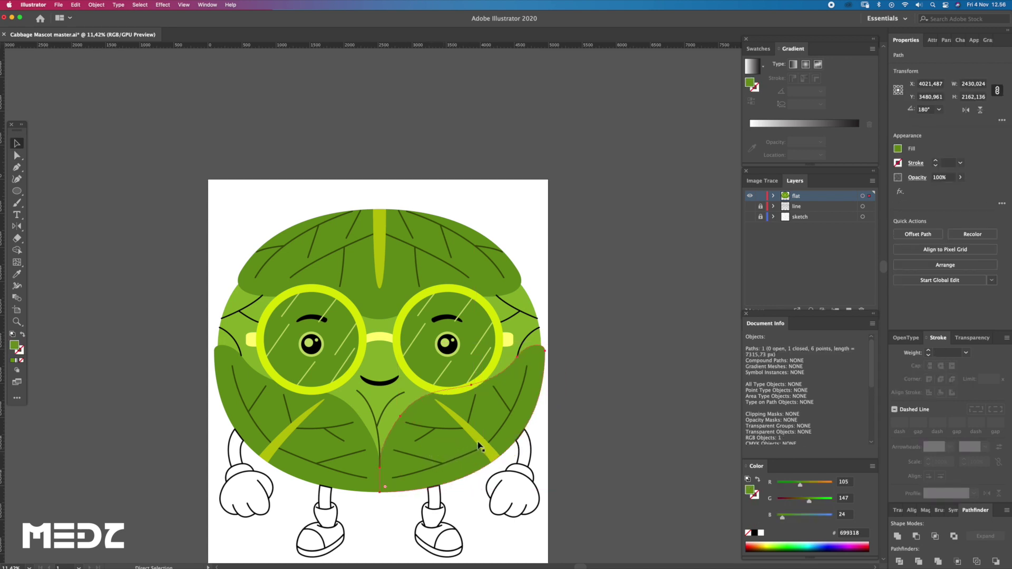
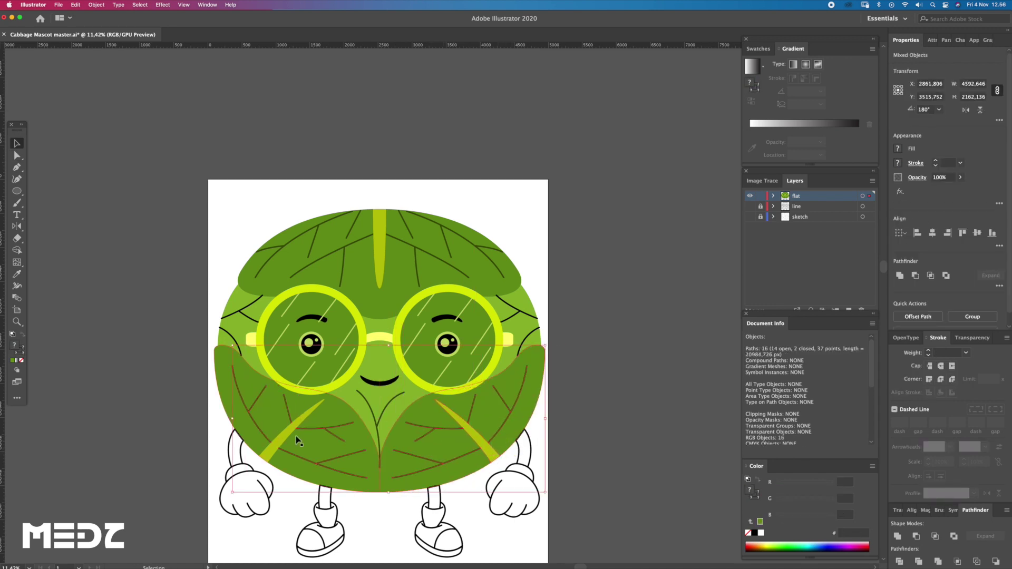
Step: Select both front leaf groups and nudge them into a symmetric, centred position
{"action": "left_click", "coordinate": [345, 408], "text": "shift"}
{"action": "key", "text": "ctrl+z"}
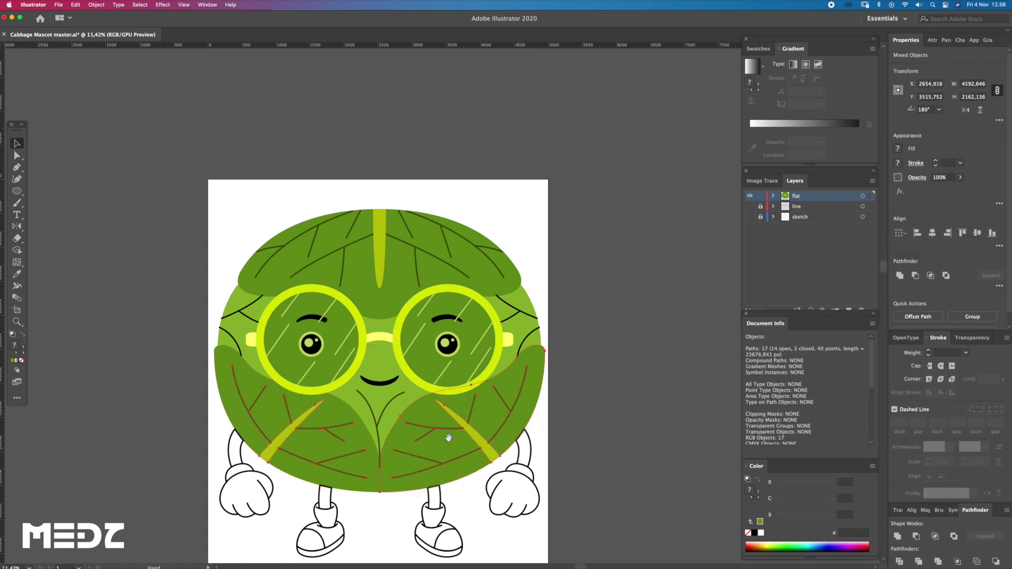
{"action": "scroll", "coordinate": [445, 435], "scroll_direction": "down", "scroll_amount": 3}
{"action": "left_click", "coordinate": [389, 400]}
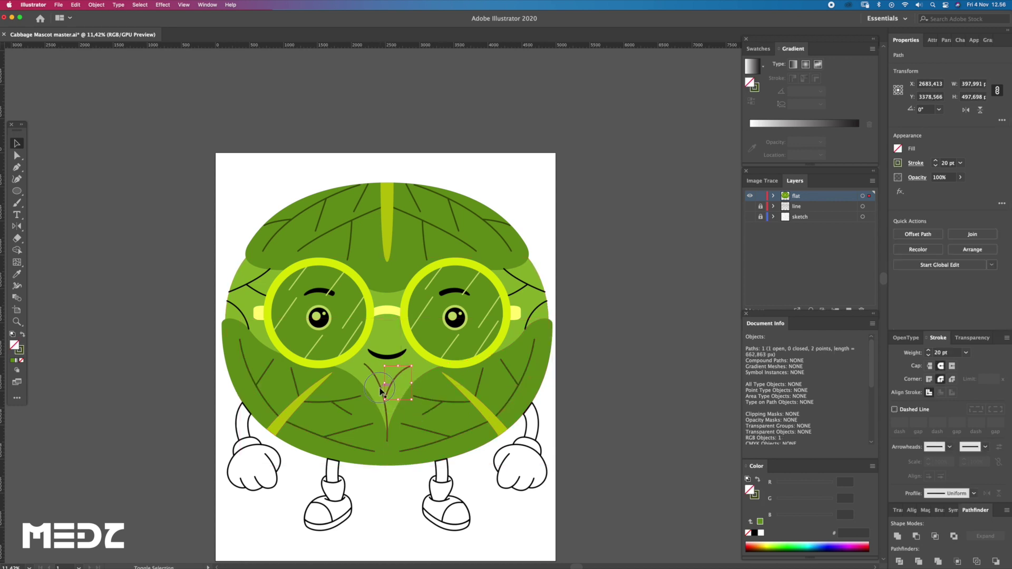
{"action": "scroll", "coordinate": [383, 386], "scroll_direction": "up", "scroll_amount": 3}
{"action": "left_click", "coordinate": [431, 399], "text": "shift"}
{"action": "left_click", "coordinate": [424, 388], "text": "shift"}
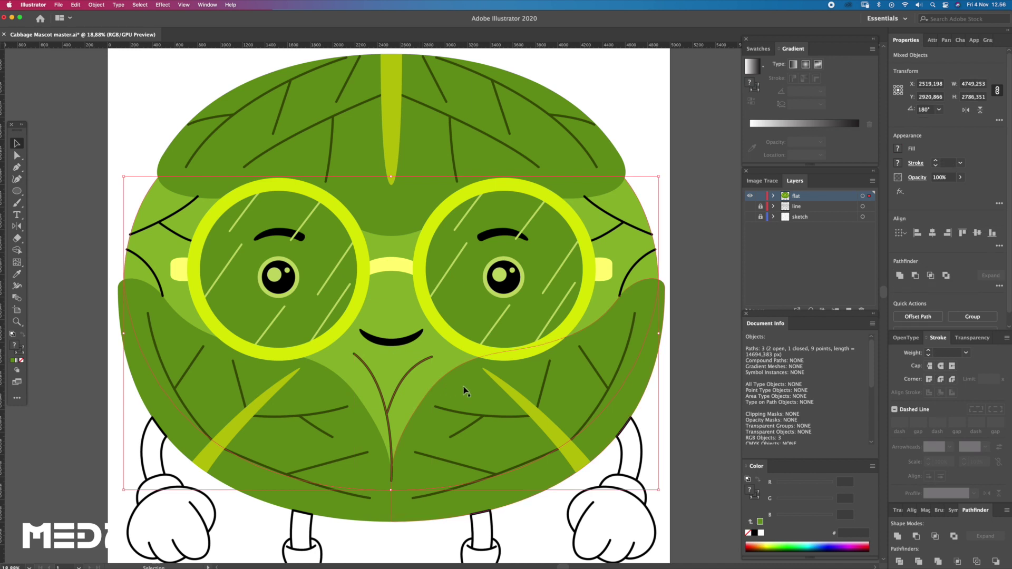
{"action": "scroll", "coordinate": [463, 389], "scroll_direction": "down", "scroll_amount": 2}
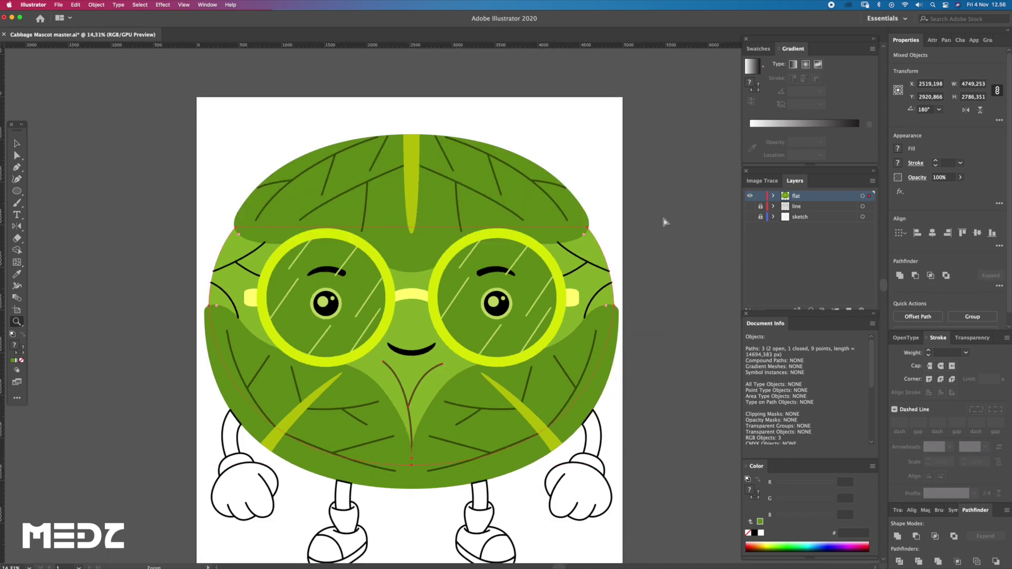
Step: Turn the light-green leaf shape's fill into a matching green outline 25 pt thick
{"action": "key", "text": "a"}
{"action": "left_click", "coordinate": [662, 220]}
{"action": "left_click", "coordinate": [596, 291]}
{"action": "key", "text": "shift+x"}
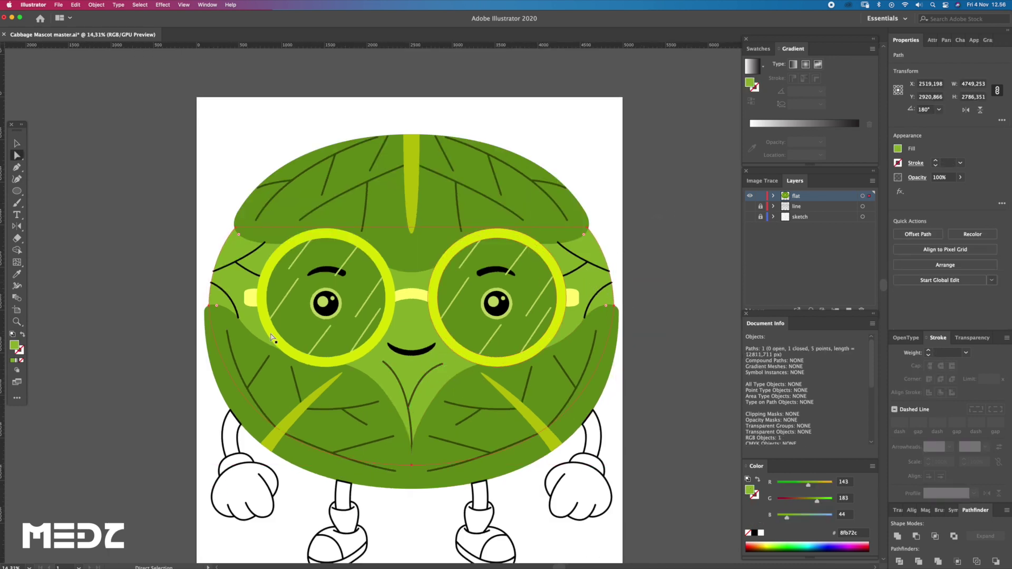
{"action": "left_click", "coordinate": [13, 360]}
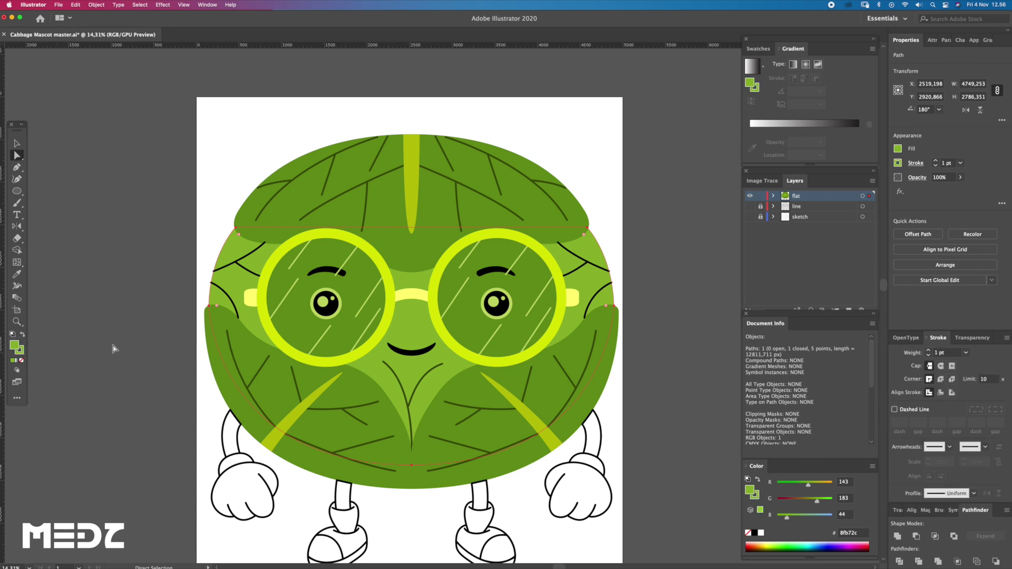
{"action": "type", "text": "5"}
{"action": "key", "text": "Return"}
Step: Lasso the side vein lines on both leaves and colour them dark green
{"action": "key", "text": "q"}
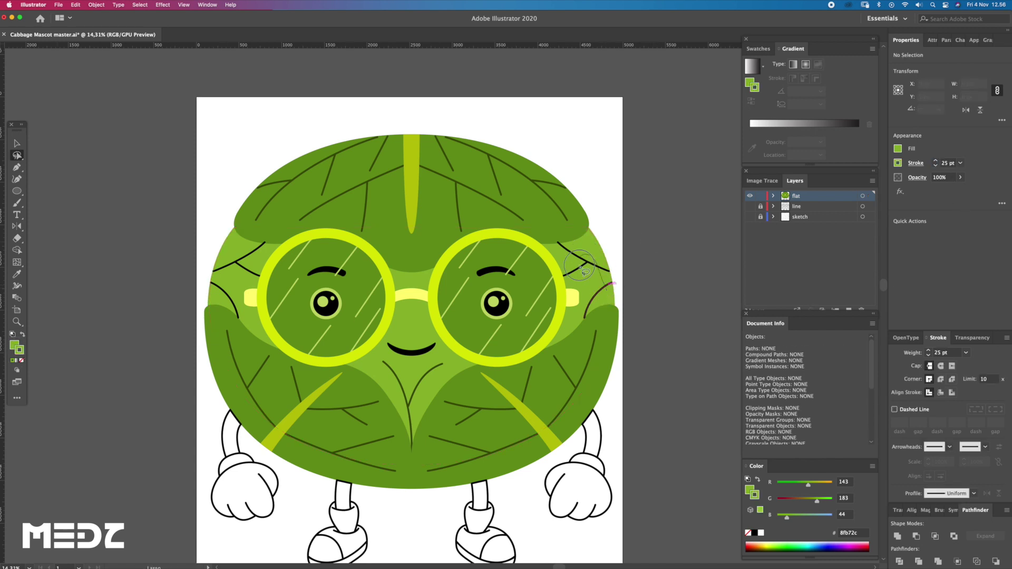
{"action": "left_click_drag", "start_coordinate": [622, 247], "coordinate": [617, 316]}
{"action": "left_click_drag", "start_coordinate": [217, 296], "coordinate": [239, 283]}
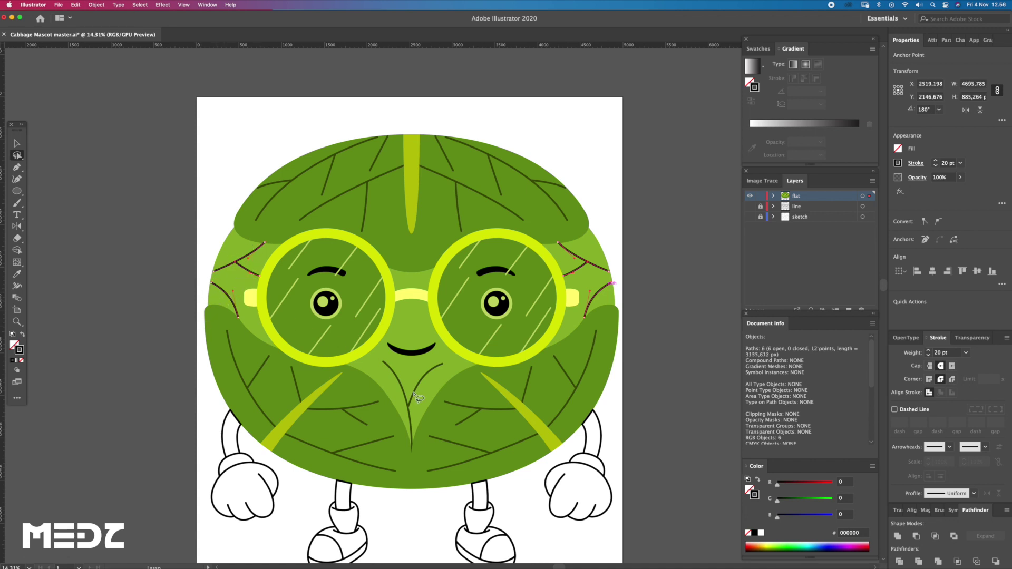
{"action": "left_click", "coordinate": [373, 401]}
{"action": "key", "text": "a"}
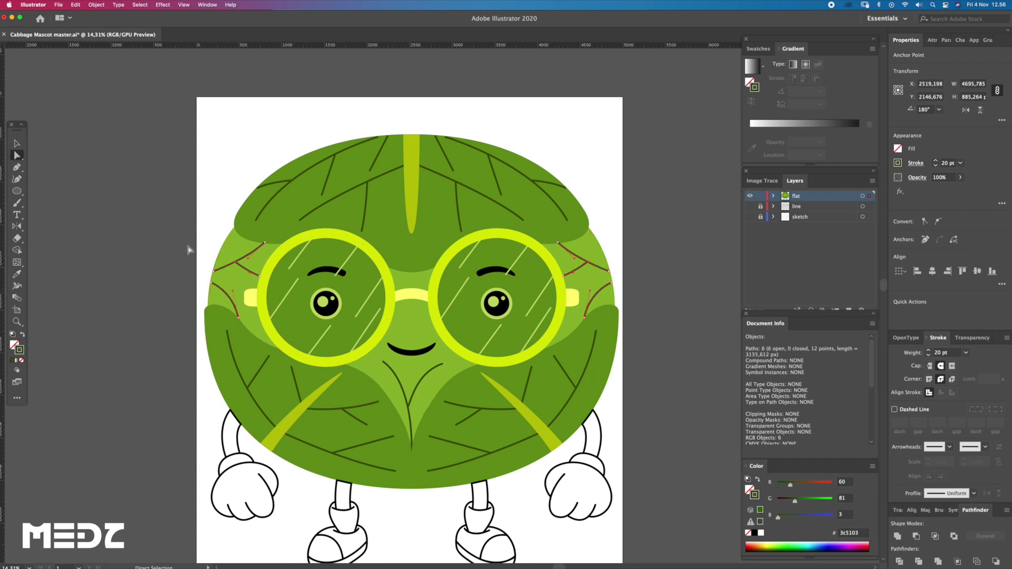
{"action": "left_click", "coordinate": [191, 246]}
{"action": "key", "text": "z"}
{"action": "scroll", "coordinate": [412, 184], "scroll_direction": "down", "scroll_amount": 1}
{"action": "scroll", "coordinate": [411, 184], "scroll_direction": "down", "scroll_amount": 1}
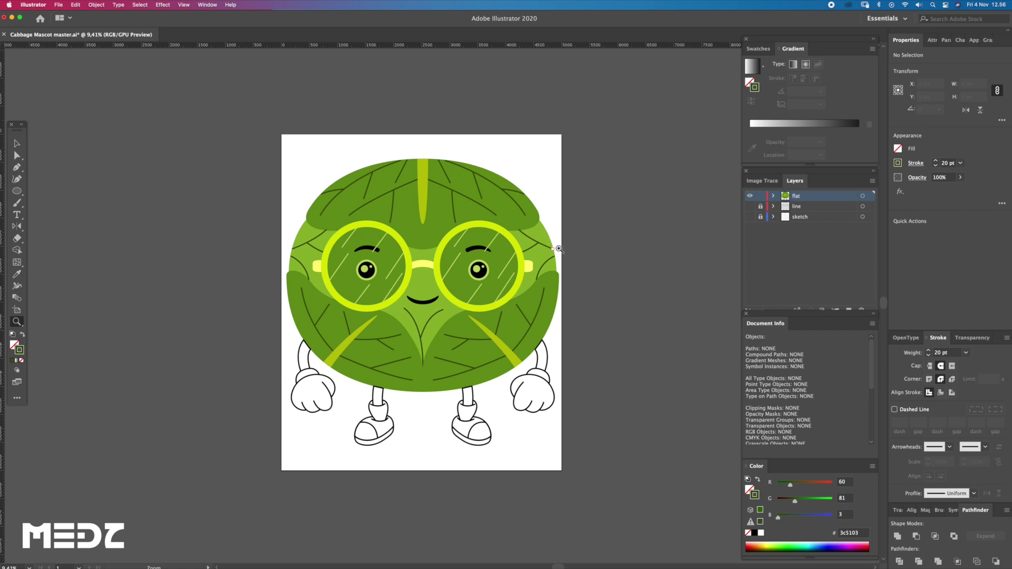
{"action": "scroll", "coordinate": [527, 295], "scroll_direction": "up", "scroll_amount": 1}
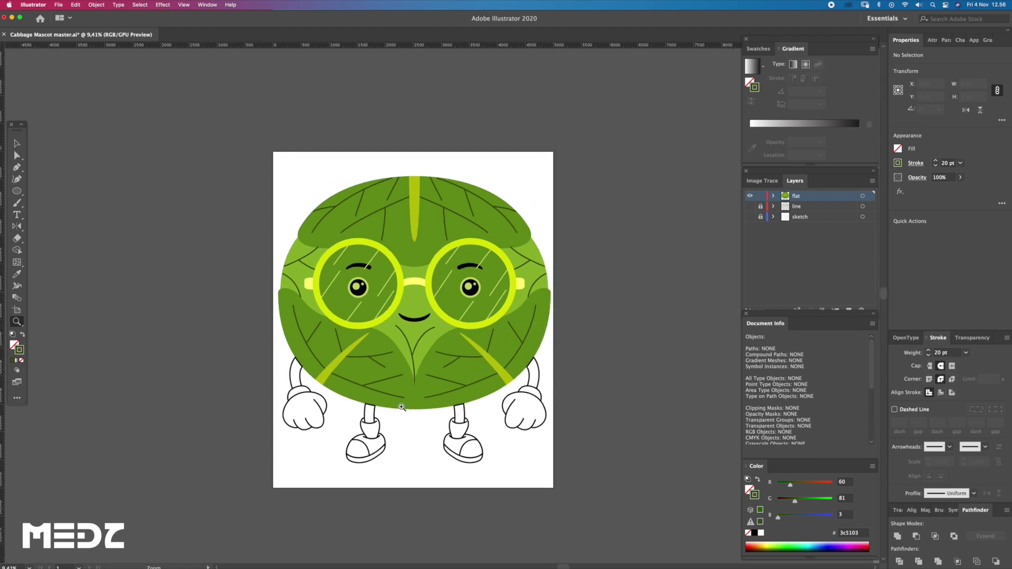
{"action": "scroll", "coordinate": [340, 373], "scroll_direction": "up", "scroll_amount": 1}
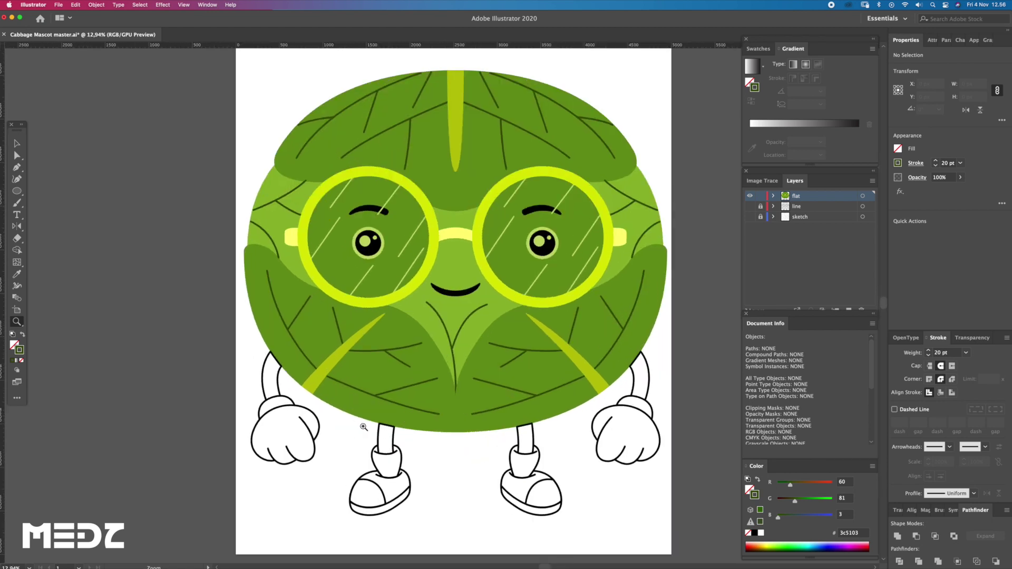
Step: Give the left arm a leaf-green fill and a darker green colour
{"action": "left_click", "coordinate": [275, 389]}
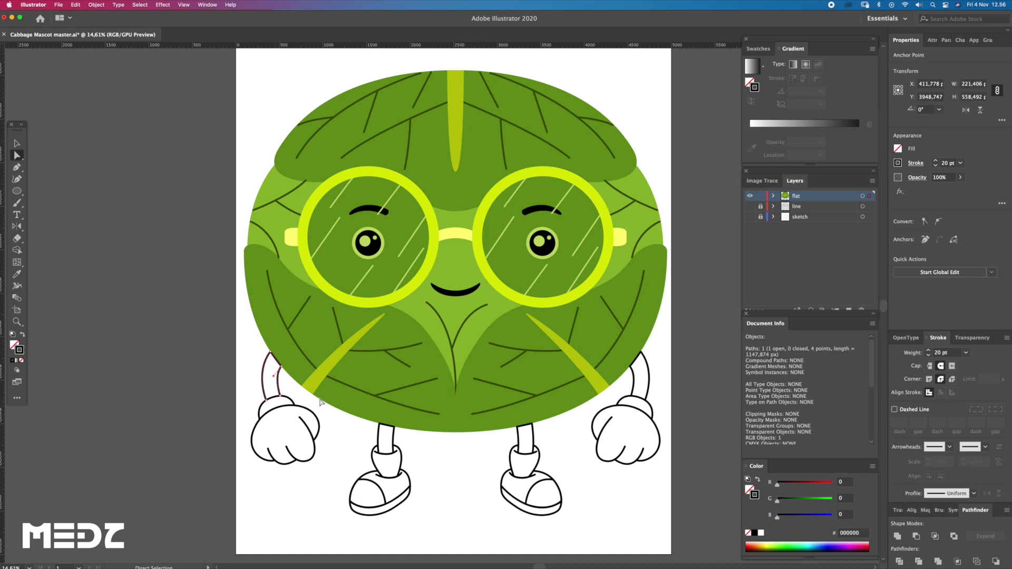
{"action": "left_click", "coordinate": [350, 399]}
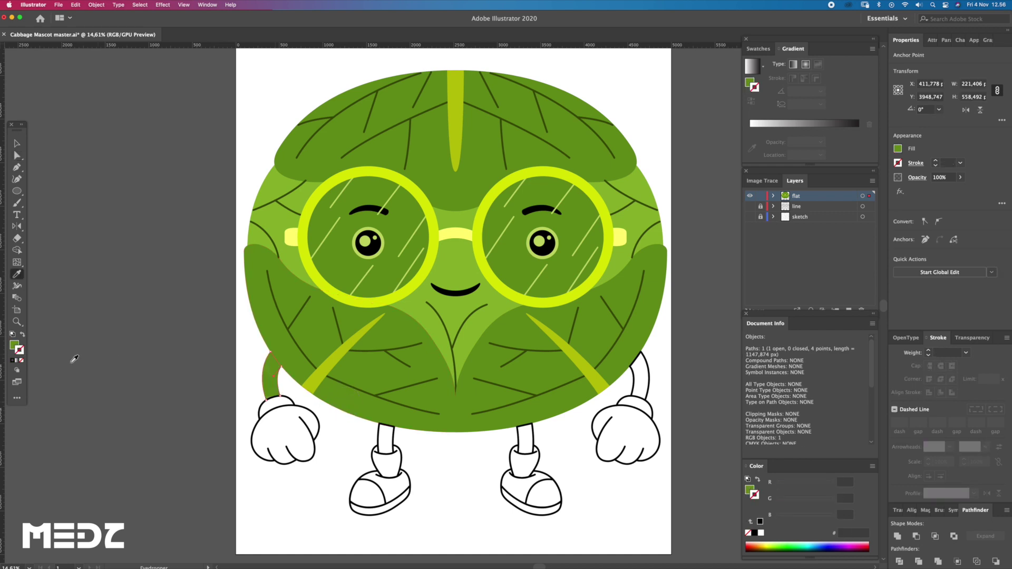
{"action": "double_click", "coordinate": [15, 346]}
{"action": "left_click_drag", "start_coordinate": [540, 351], "coordinate": [552, 363]}
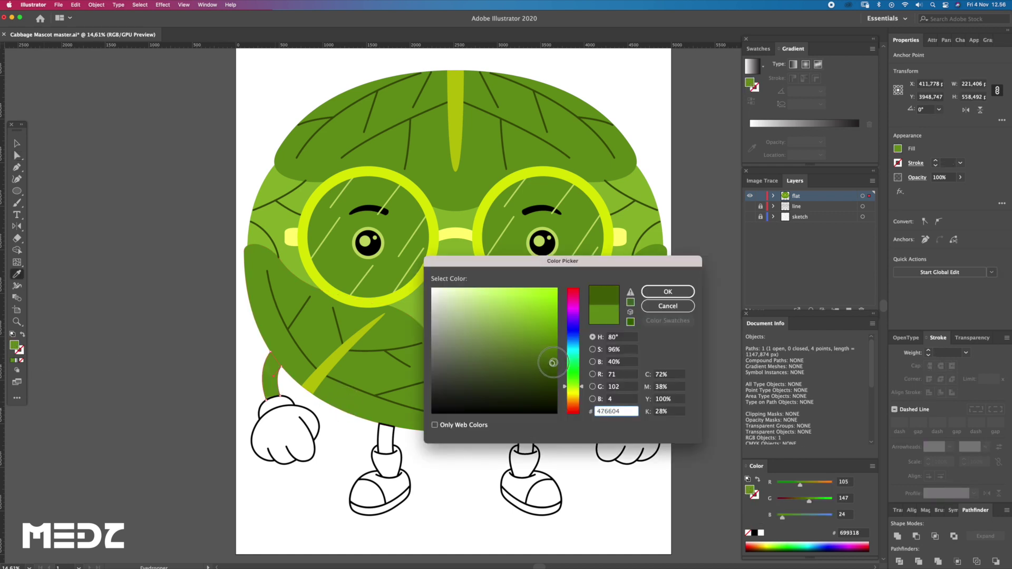
{"action": "left_click", "coordinate": [669, 293]}
{"action": "key", "text": "a"}
{"action": "left_click", "coordinate": [339, 436]}
{"action": "scroll", "coordinate": [285, 401], "scroll_direction": "up", "scroll_amount": 2}
Step: Fill the left wrist cuff with light leaf green and remove its outline
{"action": "left_click", "coordinate": [284, 401]}
{"action": "key", "text": "i"}
{"action": "left_click", "coordinate": [529, 286]}
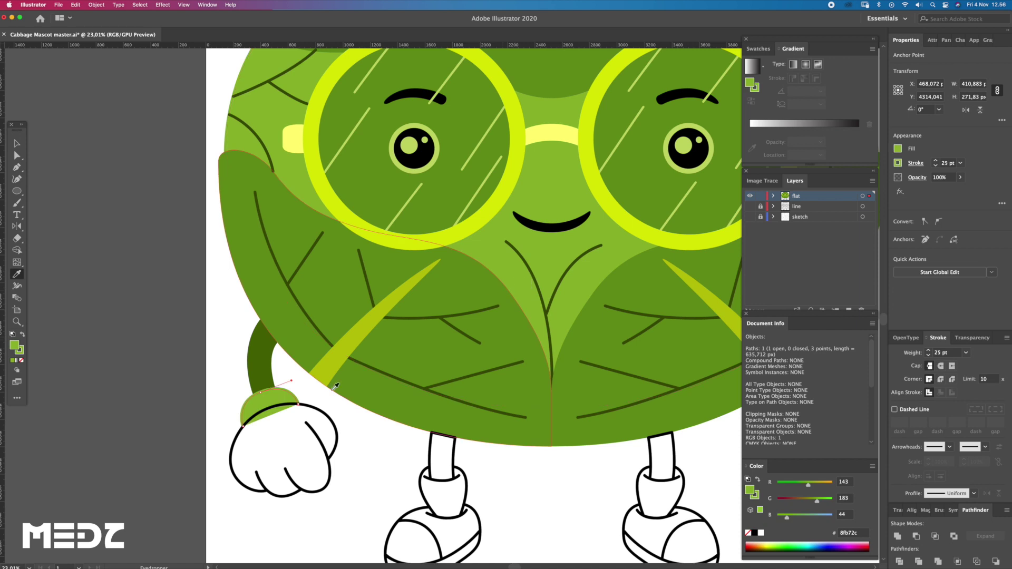
{"action": "left_click", "coordinate": [23, 362]}
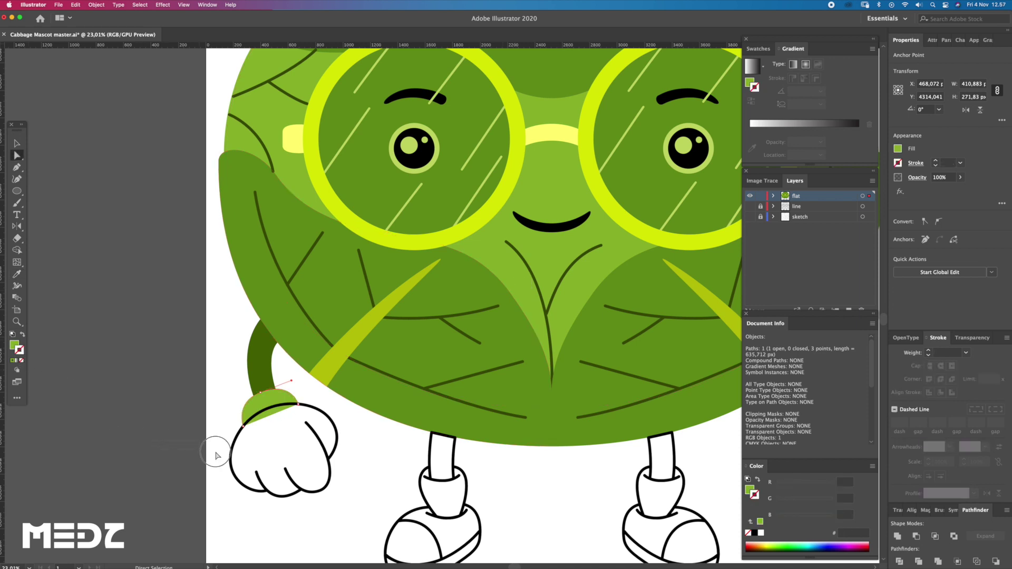
Step: Fill the left hand with light leaf green and give it a 25 pt outline
{"action": "left_click", "coordinate": [231, 460]}
{"action": "left_click", "coordinate": [249, 410]}
{"action": "left_click", "coordinate": [230, 458]}
{"action": "key", "text": "i"}
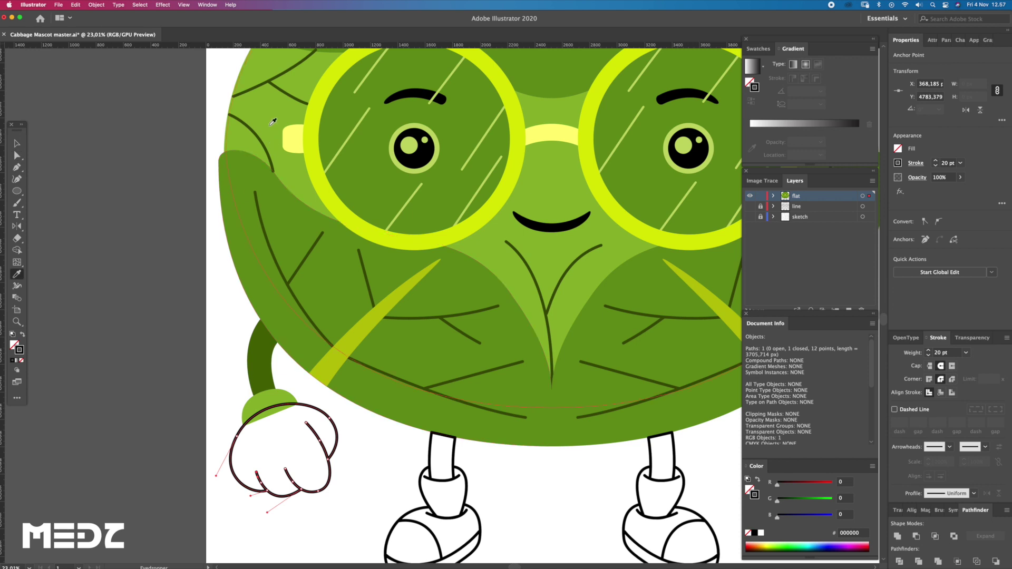
{"action": "left_click", "coordinate": [274, 122]}
{"action": "key", "text": "a"}
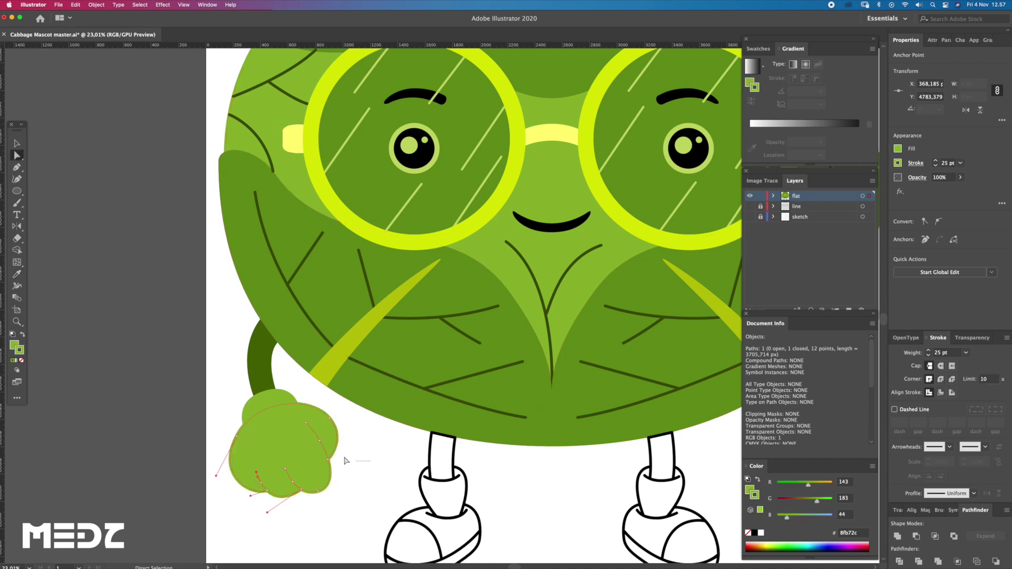
{"action": "left_click", "coordinate": [946, 163]}
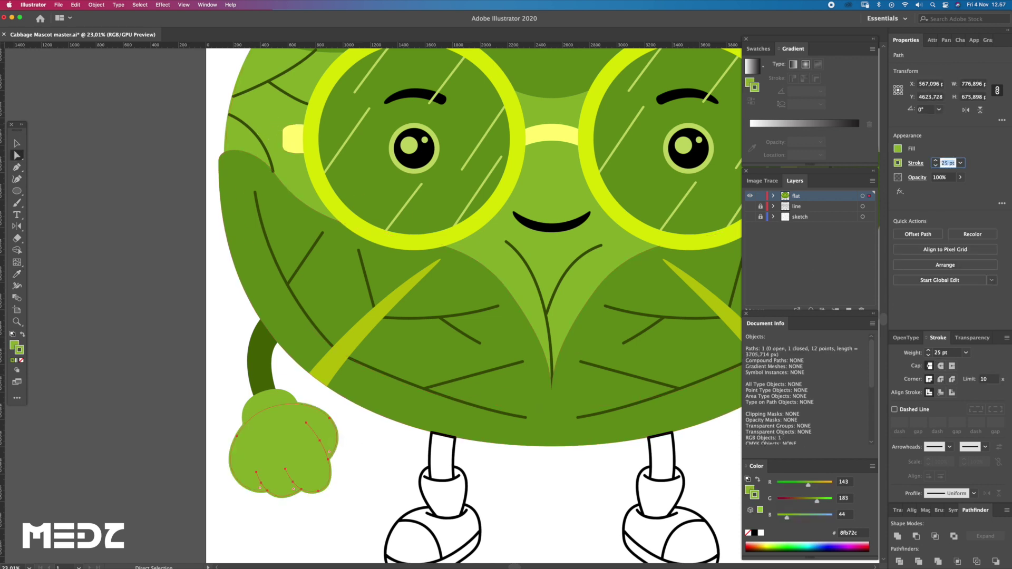
{"action": "key", "text": "Return"}
Step: Change the hand to a paler green, then fit the whole artboard in view
{"action": "double_click", "coordinate": [14, 345]}
{"action": "left_click", "coordinate": [487, 304]}
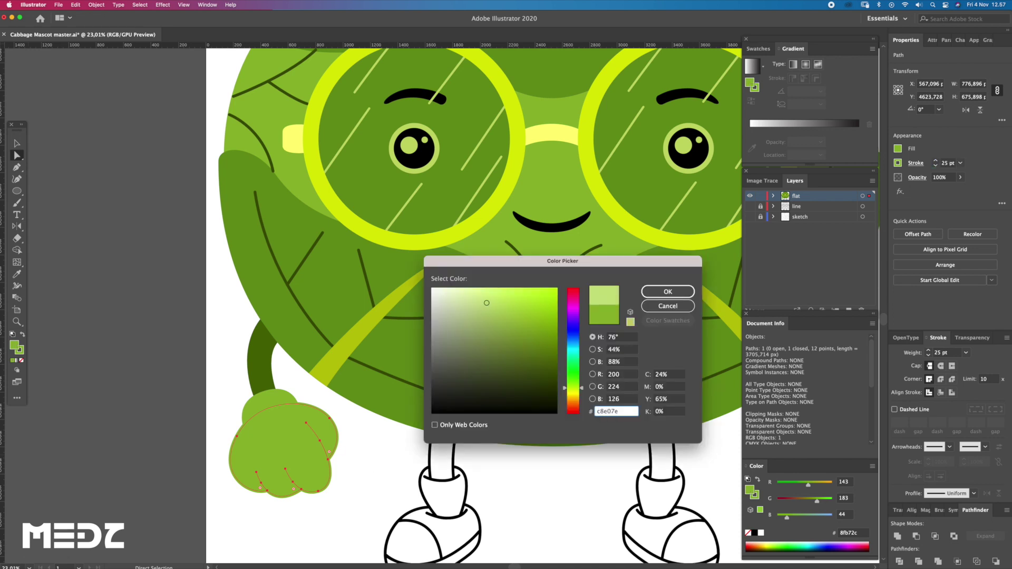
{"action": "key", "text": "Return"}
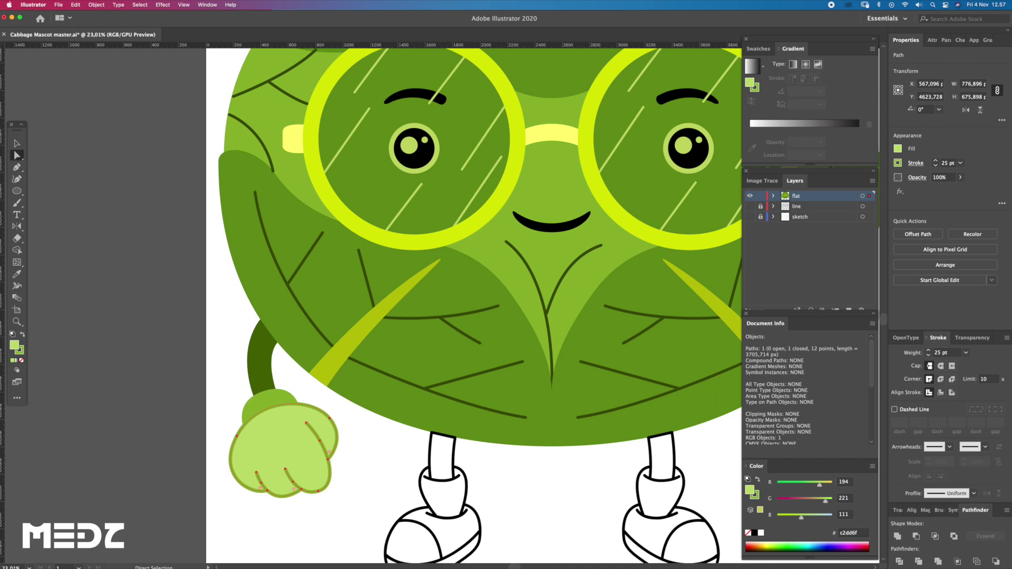
{"action": "key", "text": "super+shift+a"}
{"action": "key", "text": "super+0"}
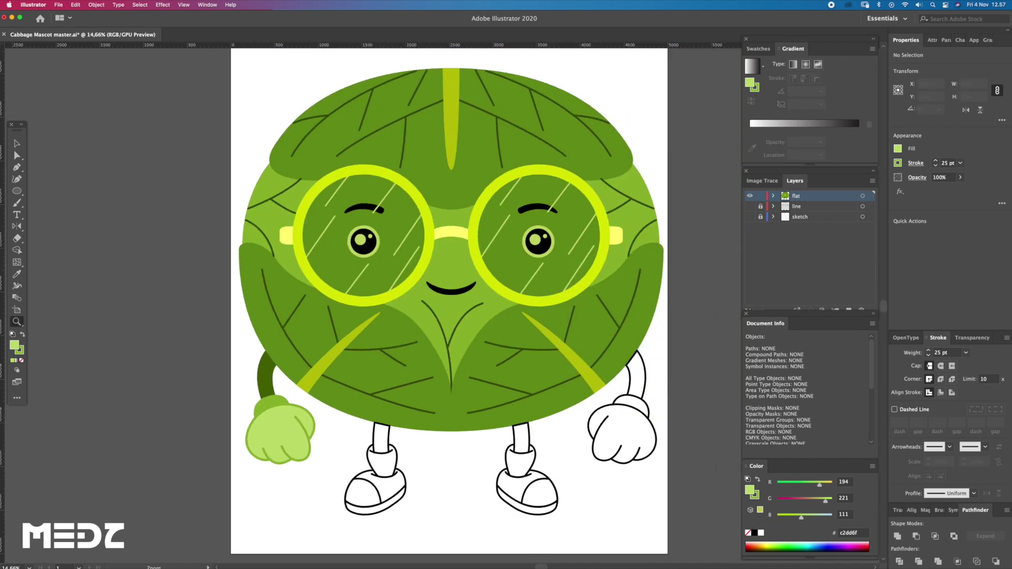
Step: Check the stripe's colour, try yellow-green b8c105 on the hand, then undo it
{"action": "left_click", "coordinate": [341, 355]}
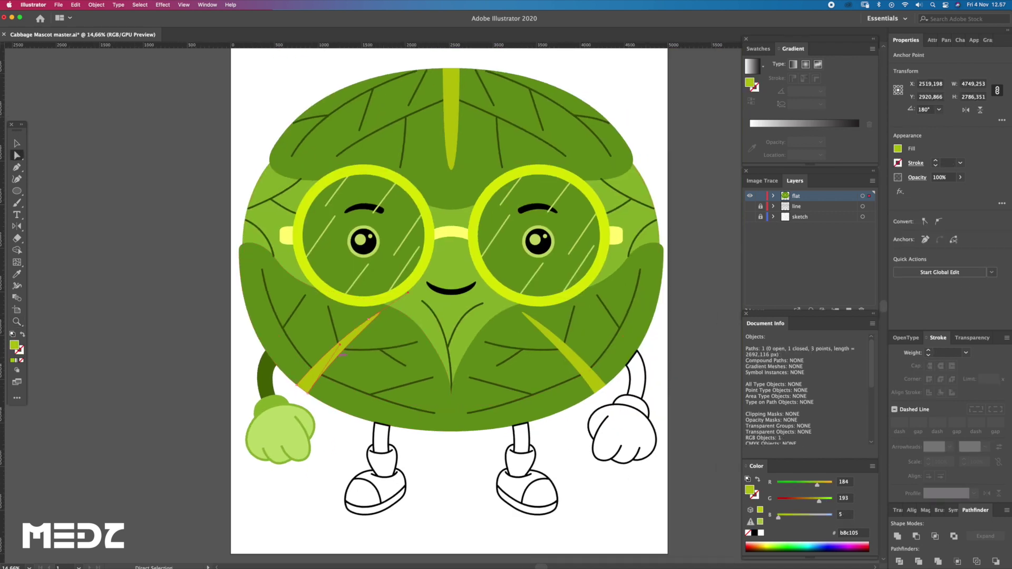
{"action": "double_click", "coordinate": [15, 346]}
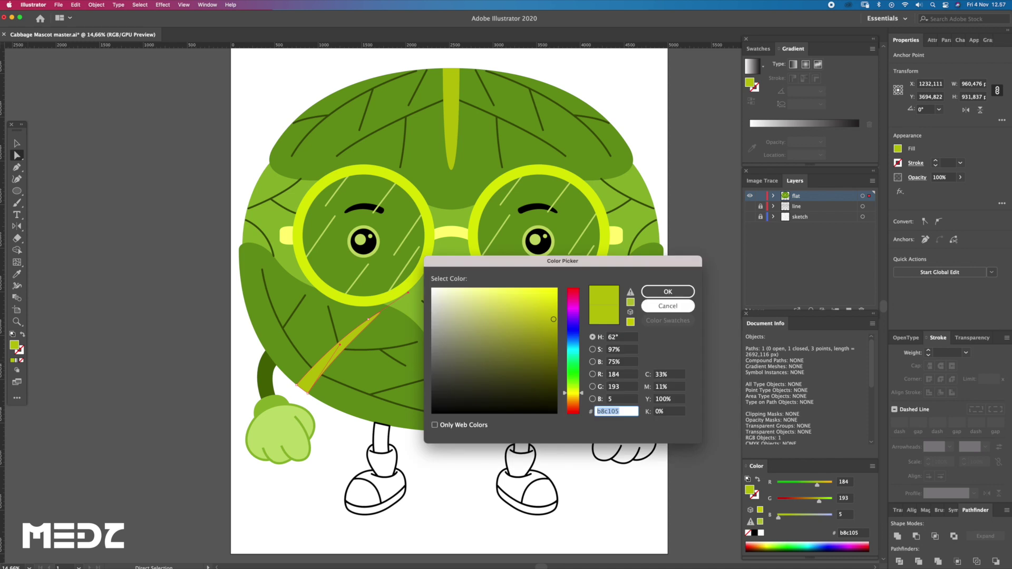
{"action": "left_click", "coordinate": [662, 309]}
{"action": "left_click", "coordinate": [280, 432]}
{"action": "double_click", "coordinate": [14, 346]}
{"action": "type", "text": "b8c105"}
{"action": "key", "text": "Return"}
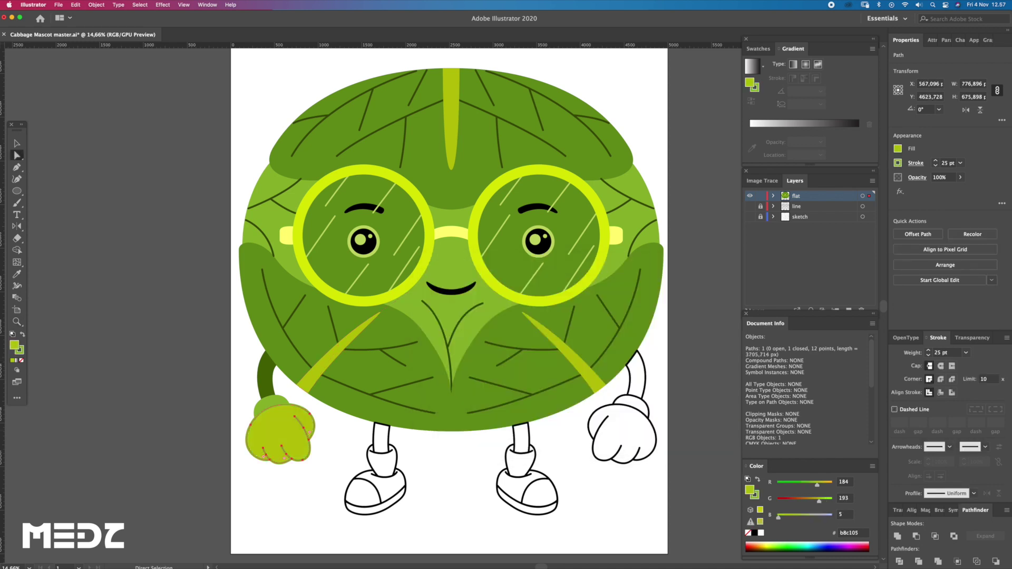
{"action": "key", "text": "ctrl+z"}
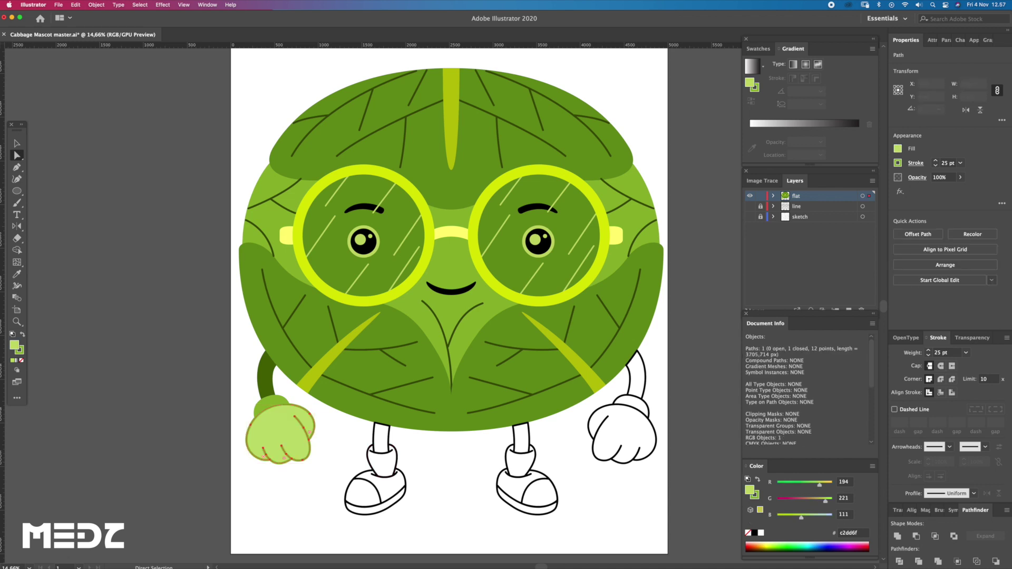
Step: Check the left leaf's fill colour and give the hand that mid leaf green
{"action": "scroll", "coordinate": [314, 413], "scroll_direction": "up", "scroll_amount": 3}
{"action": "key", "text": "ctrl+shift+a"}
{"action": "left_click", "coordinate": [465, 264]}
{"action": "double_click", "coordinate": [15, 346]}
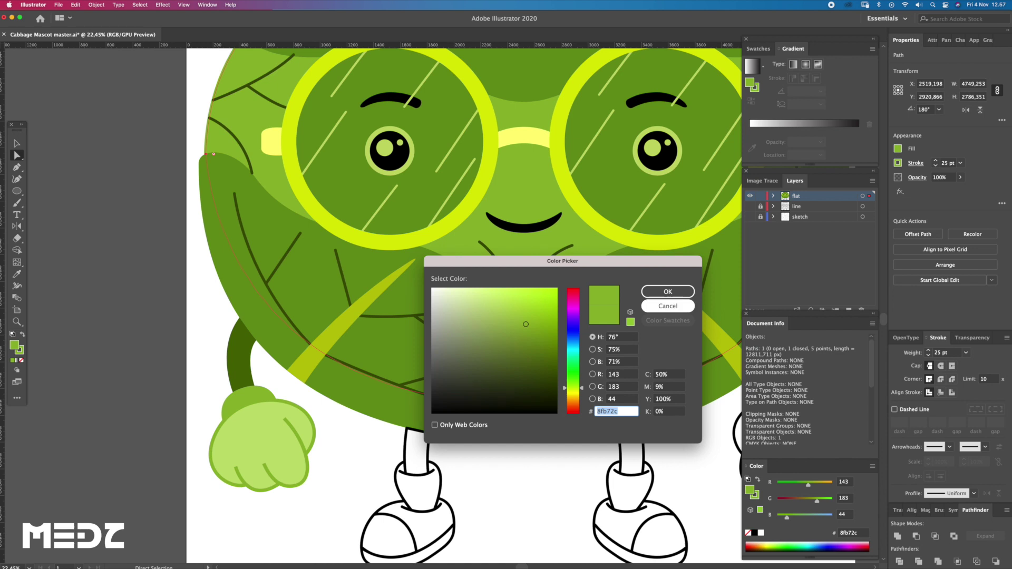
{"action": "key", "text": "Escape"}
{"action": "left_click", "coordinate": [262, 445]}
{"action": "key", "text": "i"}
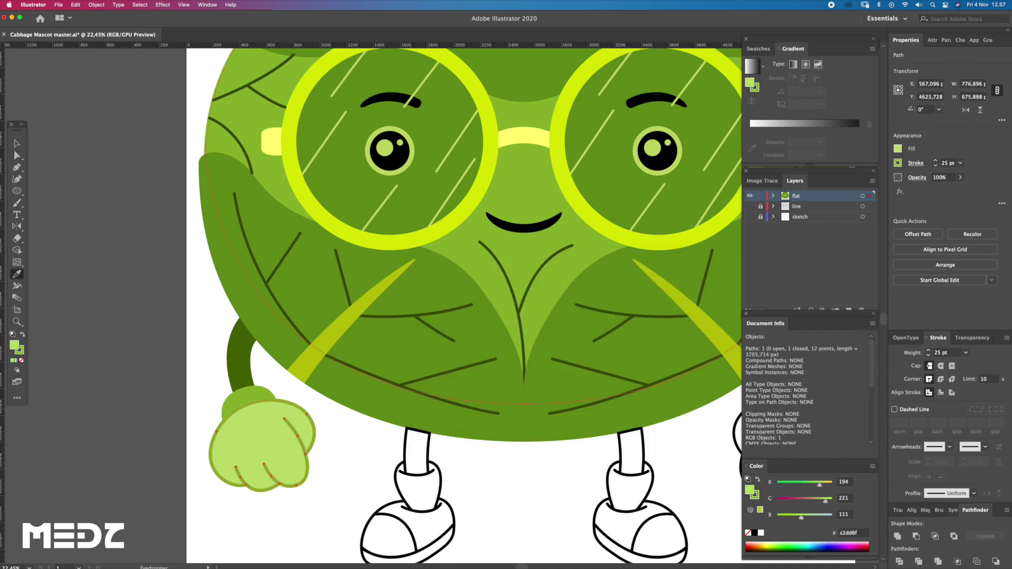
{"action": "left_click", "coordinate": [248, 105]}
Step: Check the front leaf's fill, then set the glove outline to darker green 699318
{"action": "key", "text": "a"}
{"action": "left_click", "coordinate": [227, 237]}
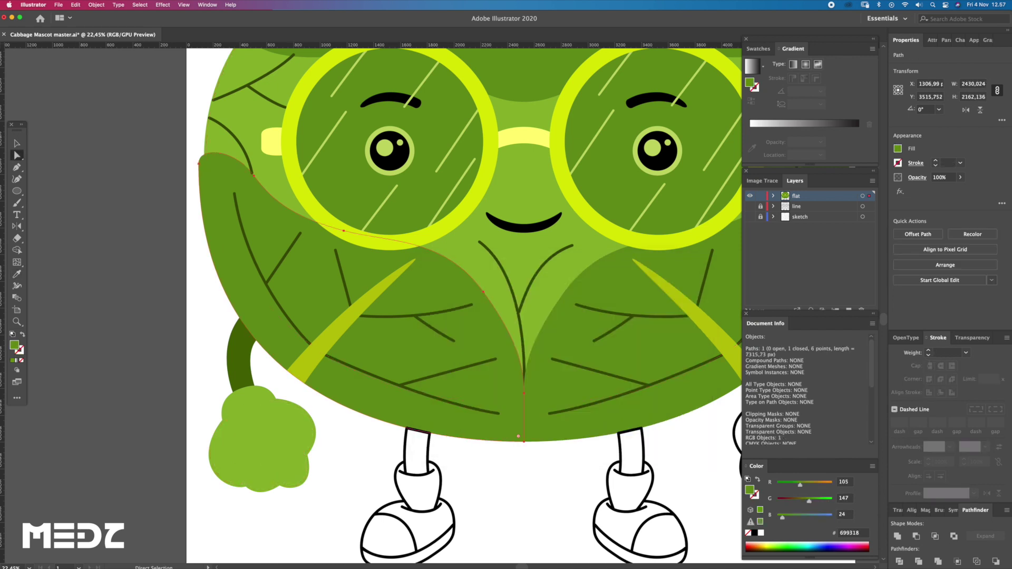
{"action": "double_click", "coordinate": [14, 345]}
{"action": "key", "text": "Return"}
{"action": "left_click", "coordinate": [307, 447]}
{"action": "double_click", "coordinate": [14, 345]}
{"action": "type", "text": "699318"}
{"action": "key", "text": "Return"}
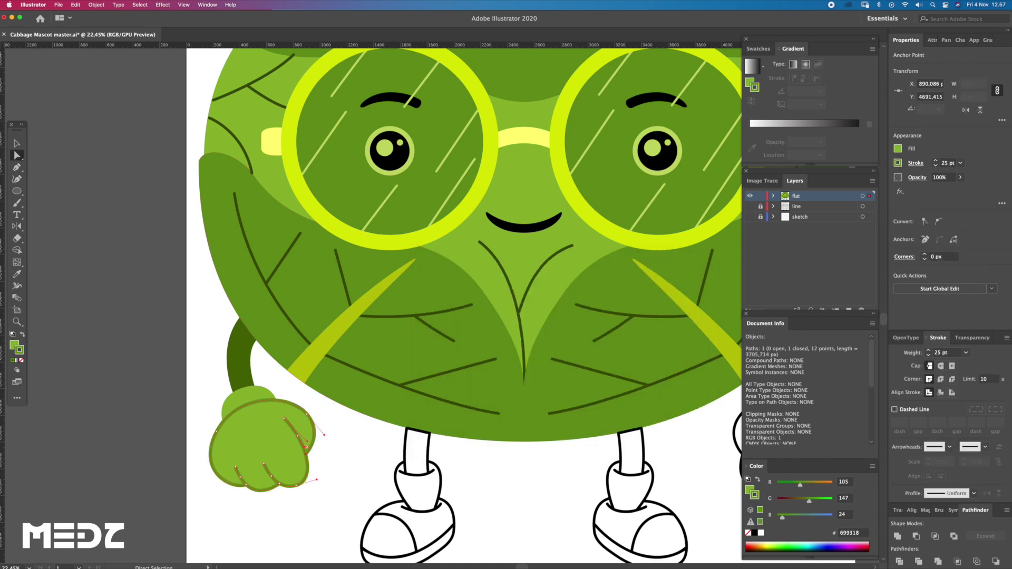
Step: Deselect everything and zoom out to view the whole mascot
{"action": "key", "text": "super+z"}
{"action": "key", "text": "i"}
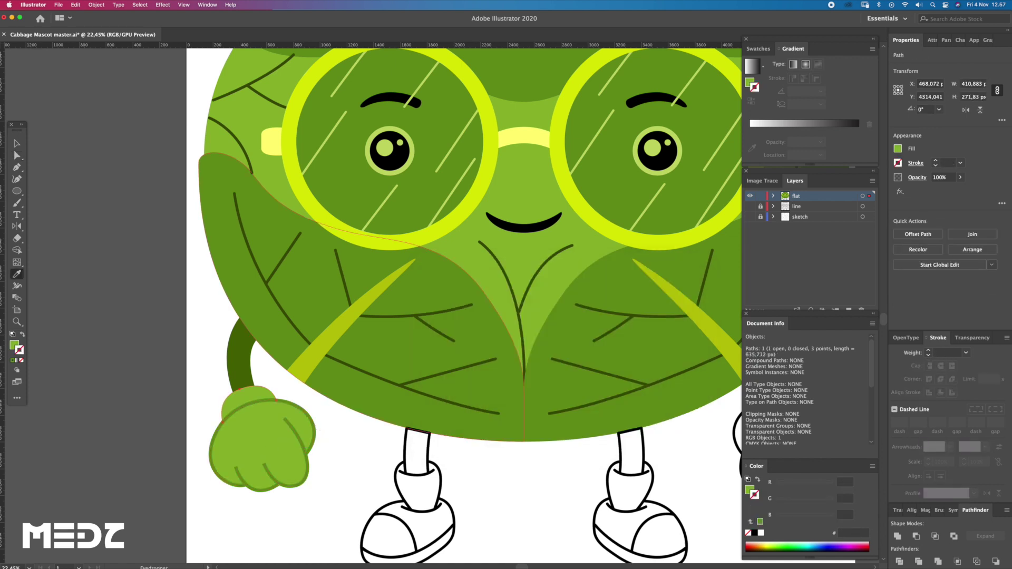
{"action": "key", "text": "super+shift+a"}
{"action": "scroll", "coordinate": [416, 280], "scroll_direction": "down", "scroll_amount": 3}
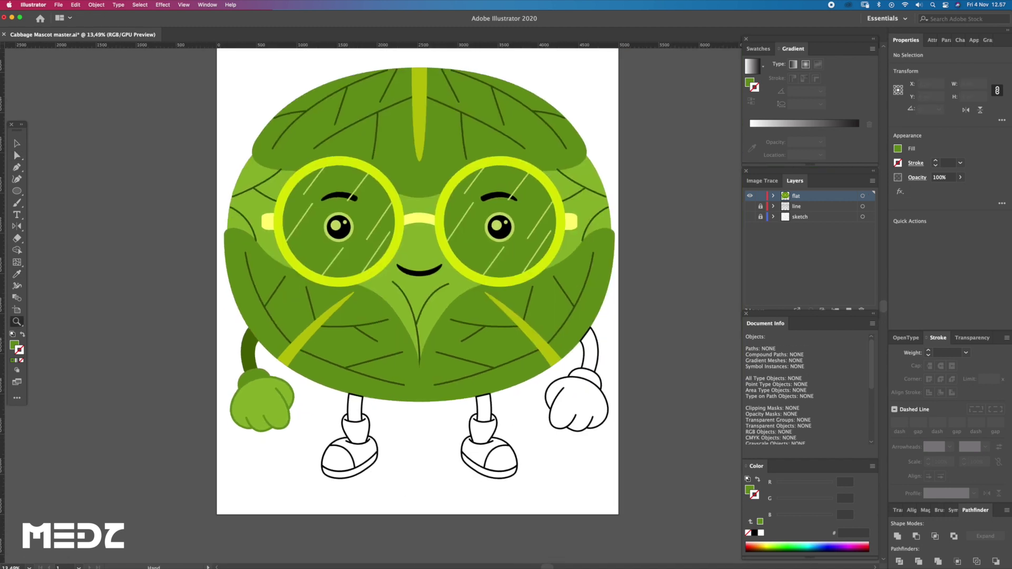
{"action": "left_click", "coordinate": [571, 428]}
Step: Give the right glove the left glove's greens and colour the right arm dark green
{"action": "key", "text": "super+z"}
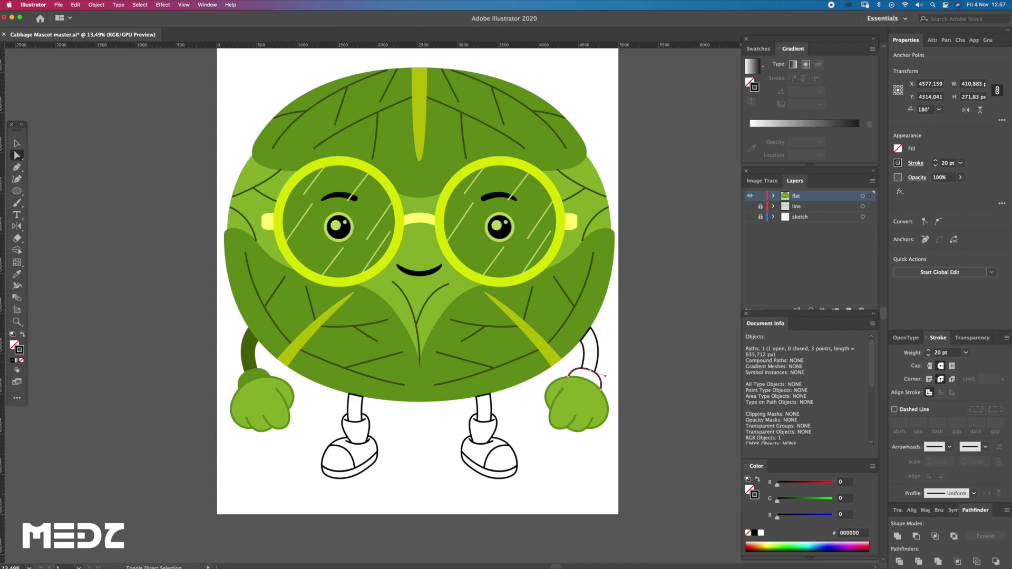
{"action": "key", "text": "super+z"}
{"action": "key", "text": "super+z"}
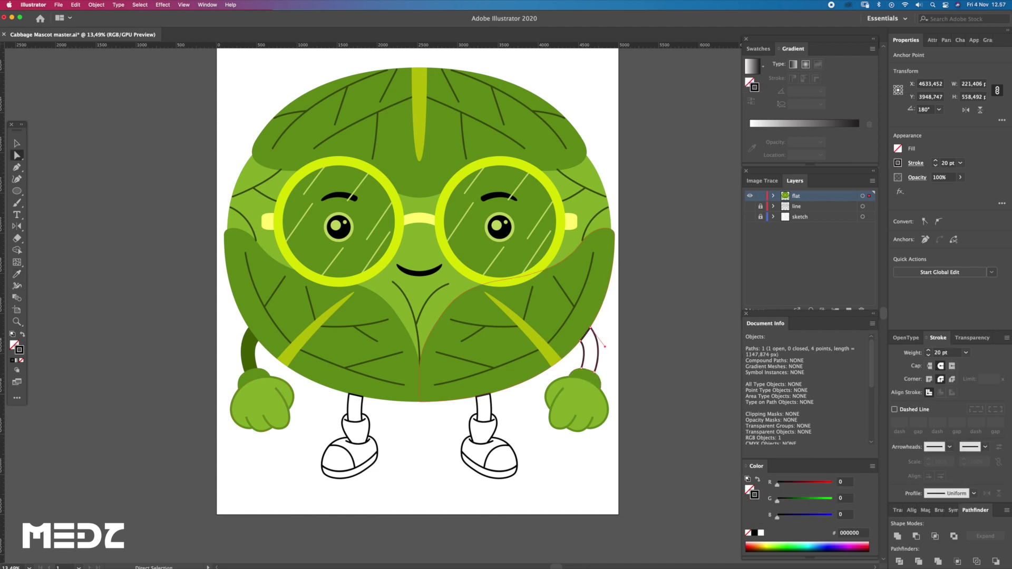
{"action": "key", "text": "super+z"}
{"action": "key", "text": "z"}
{"action": "left_click_drag", "start_coordinate": [584, 357], "coordinate": [612, 357]}
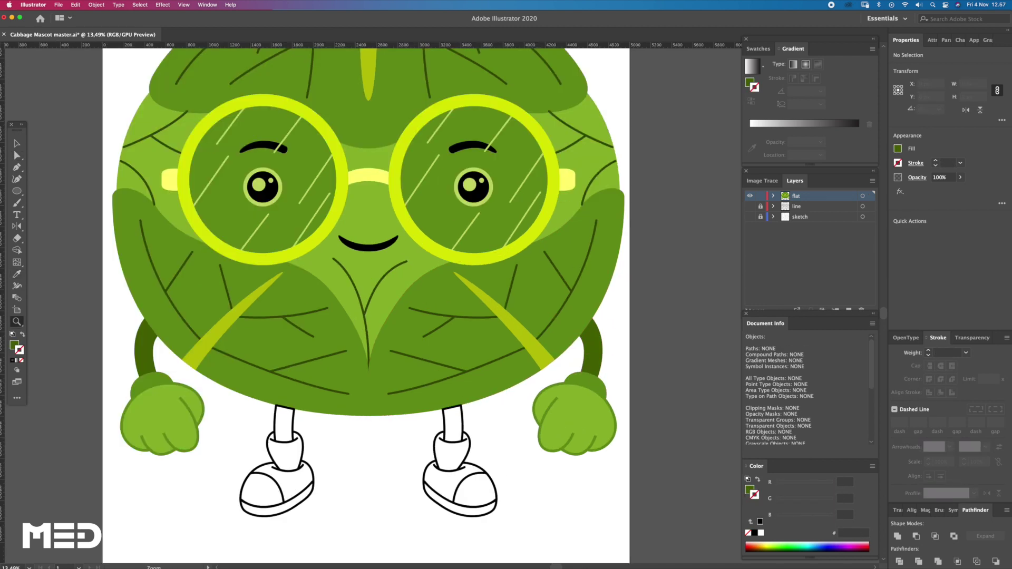
{"action": "key", "text": "super+z"}
Step: Select the limb objects, excluding both leaves, and nudge them up slightly
{"action": "left_click", "coordinate": [15, 144]}
{"action": "key", "text": "super+minus"}
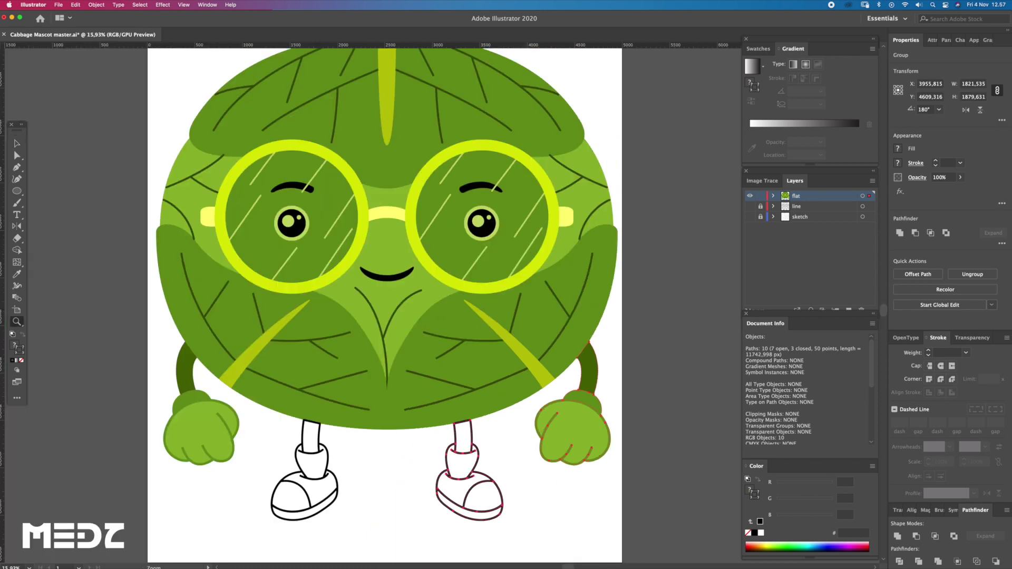
{"action": "key", "text": "super+z"}
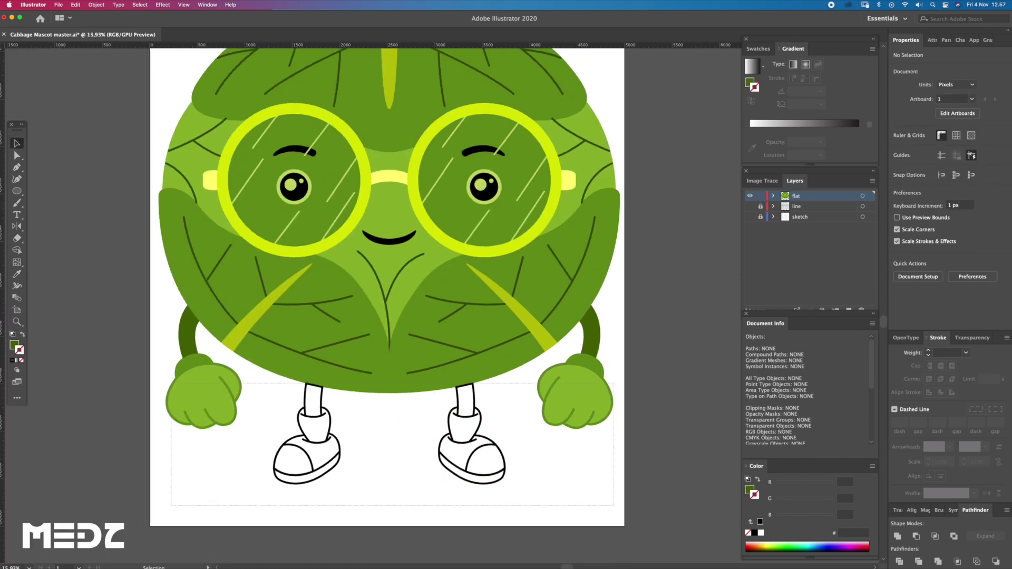
{"action": "key", "text": "super+z"}
{"action": "left_click", "coordinate": [211, 264], "text": "shift"}
{"action": "left_click", "coordinate": [527, 275], "text": "shift"}
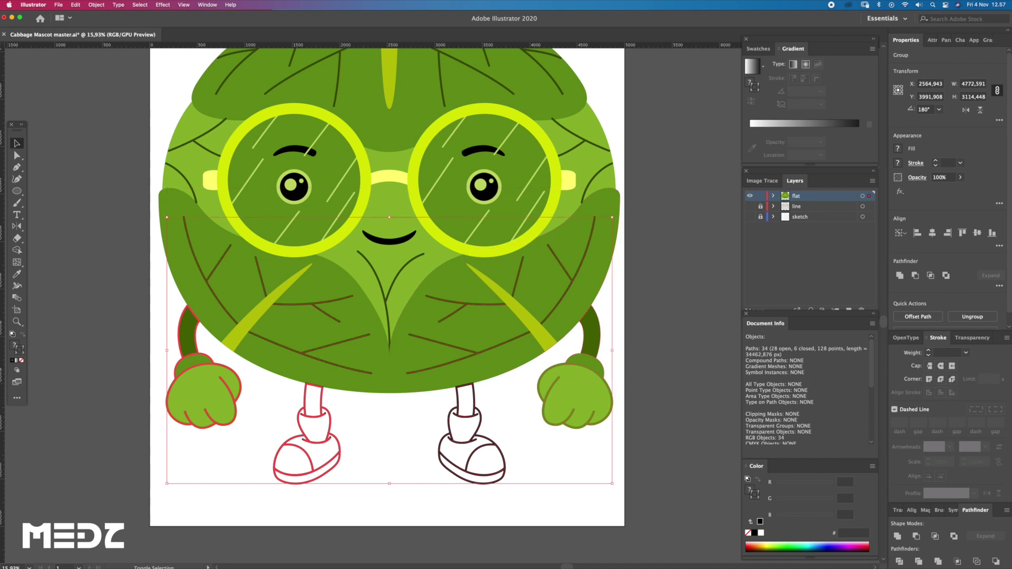
{"action": "scroll", "coordinate": [570, 378], "scroll_direction": "up", "scroll_amount": 3}
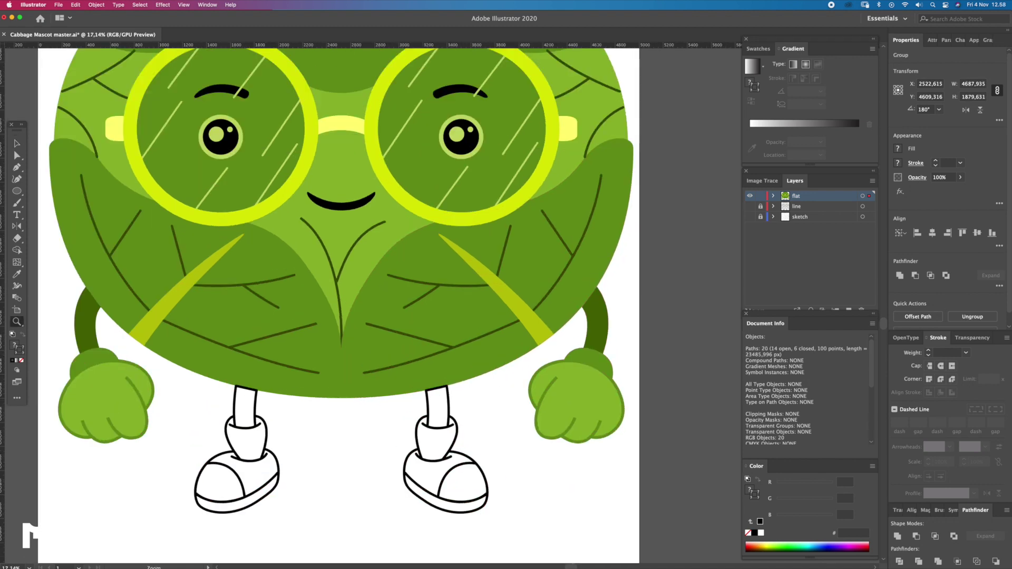
{"action": "key", "text": "a"}
{"action": "key", "text": "Up"}
{"action": "key", "text": "Up"}
{"action": "key", "text": "Up"}
{"action": "key", "text": "Up"}
{"action": "key", "text": "Up"}
{"action": "key", "text": "Up"}
{"action": "key", "text": "Up"}
{"action": "key", "text": "Up"}
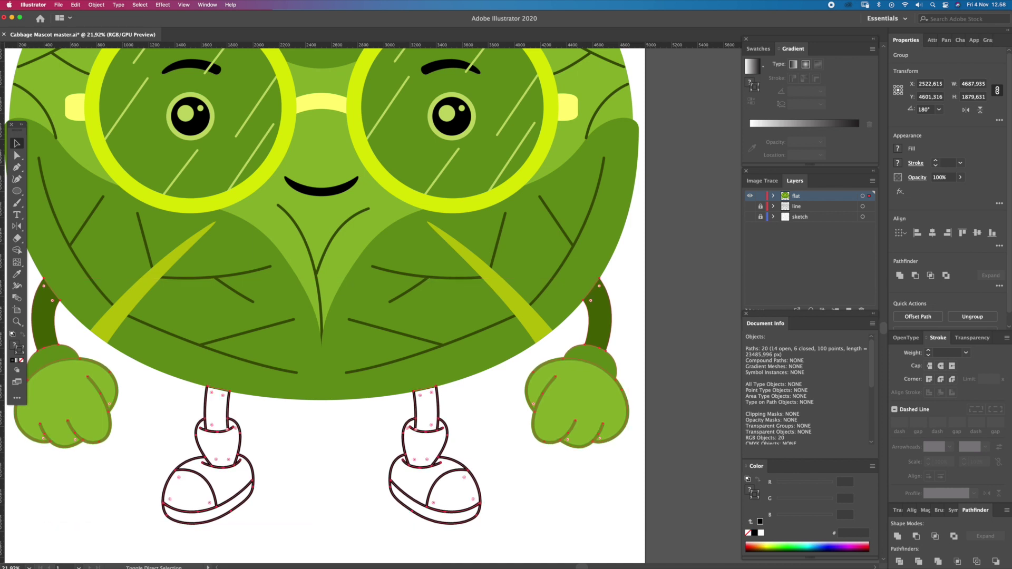
Step: Fill both legs with the arm's dark green
{"action": "left_click", "coordinate": [440, 410]}
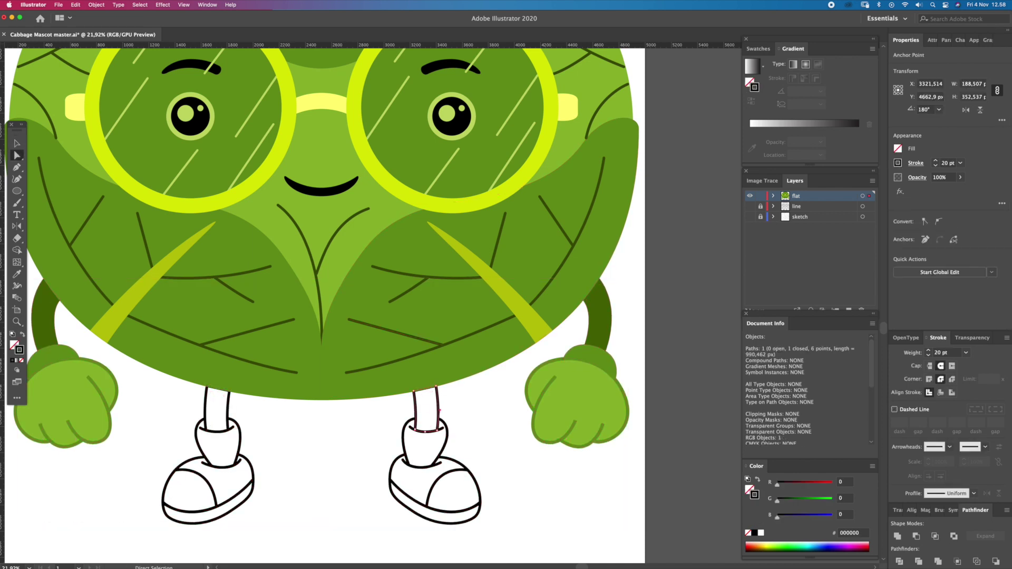
{"action": "left_click", "coordinate": [226, 410], "text": "shift"}
{"action": "left_click", "coordinate": [601, 316]}
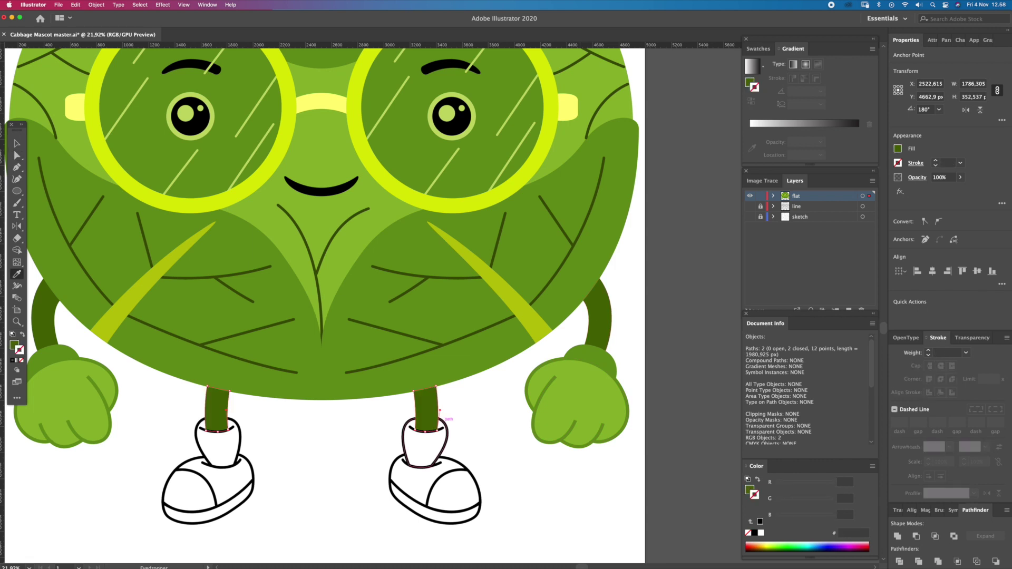
Step: Make both socks grey-green a7ad9a with no outline
{"action": "key", "text": "a"}
{"action": "left_click", "coordinate": [447, 422]}
{"action": "left_click", "coordinate": [241, 447], "text": "shift"}
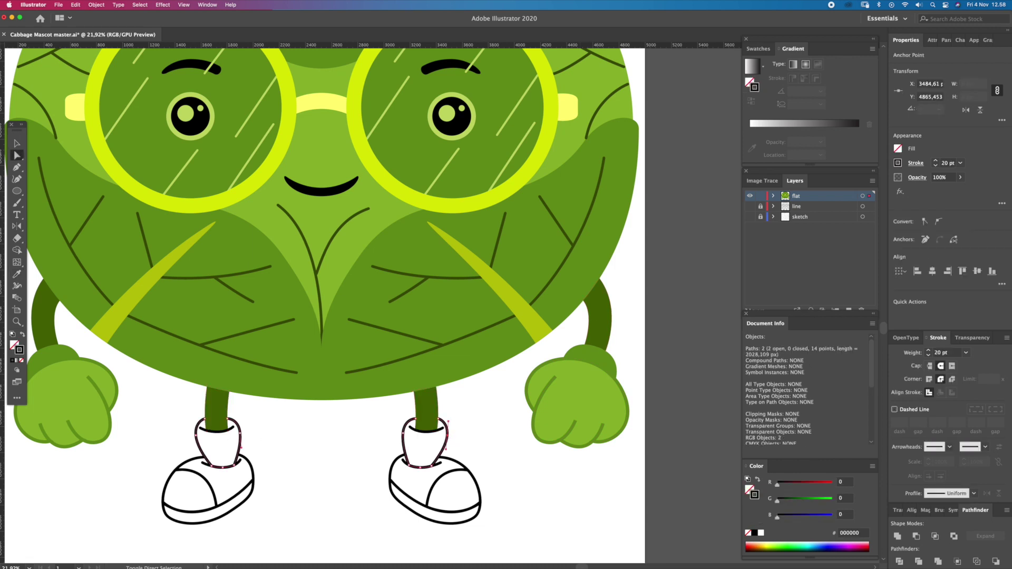
{"action": "key", "text": "slash"}
{"action": "double_click", "coordinate": [15, 345]}
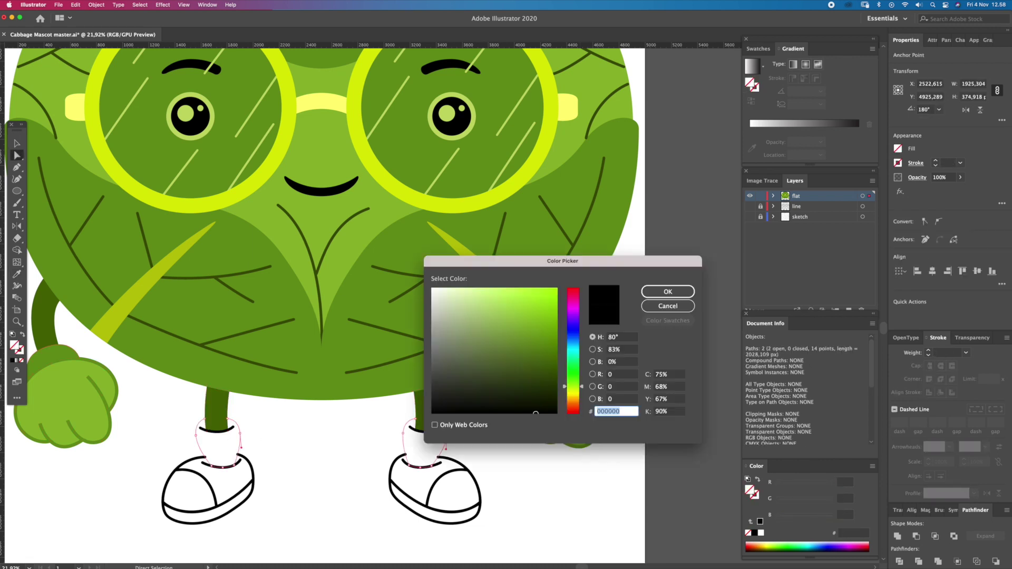
{"action": "type", "text": "a7ad9a"}
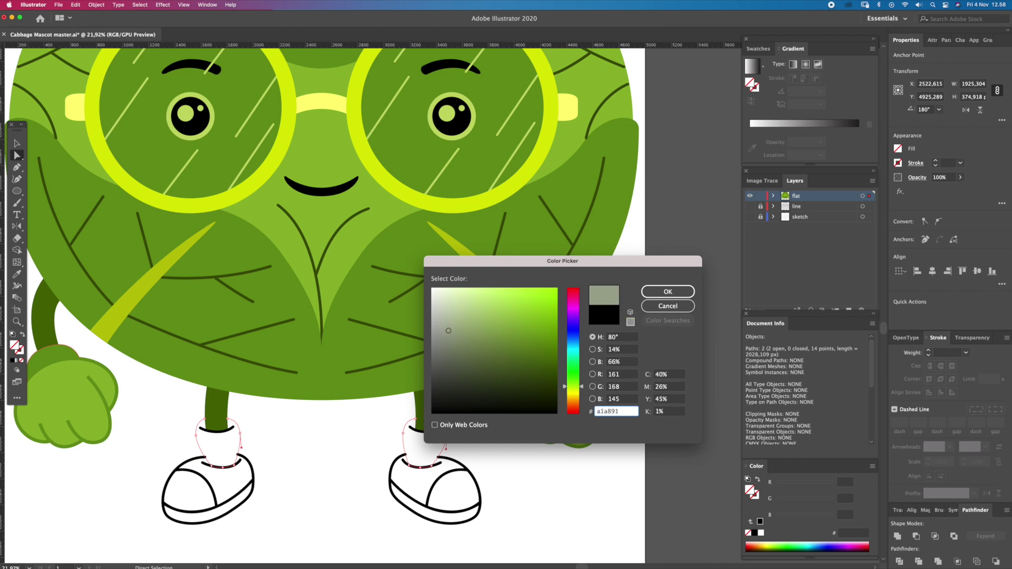
{"action": "key", "text": "Return"}
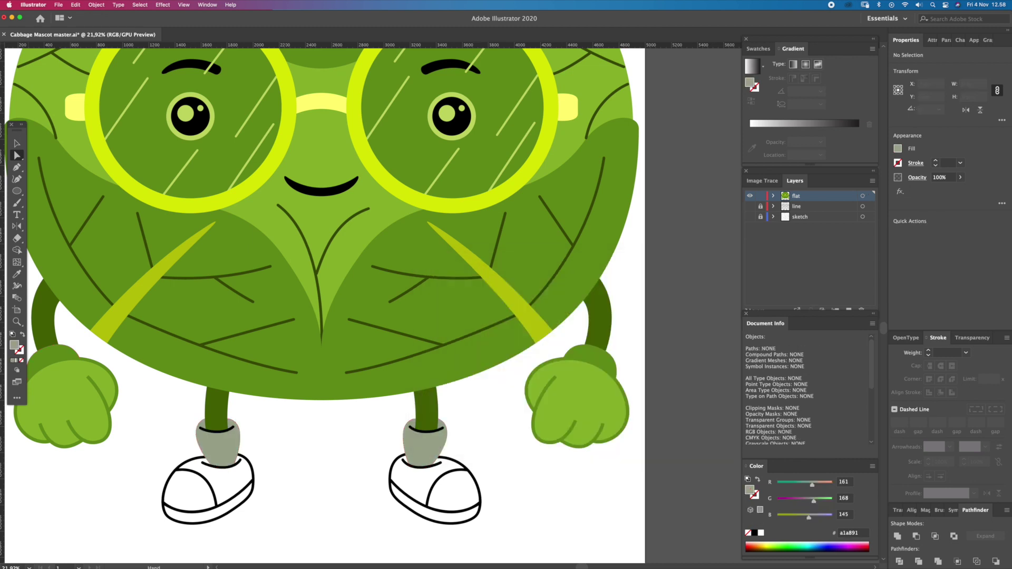
Step: Fill both shoes with the dark green sampled from the artwork
{"action": "scroll", "coordinate": [348, 306], "scroll_direction": "down", "scroll_amount": 1}
{"action": "scroll", "coordinate": [348, 306], "scroll_direction": "left", "scroll_amount": 2}
{"action": "left_click", "coordinate": [293, 449]}
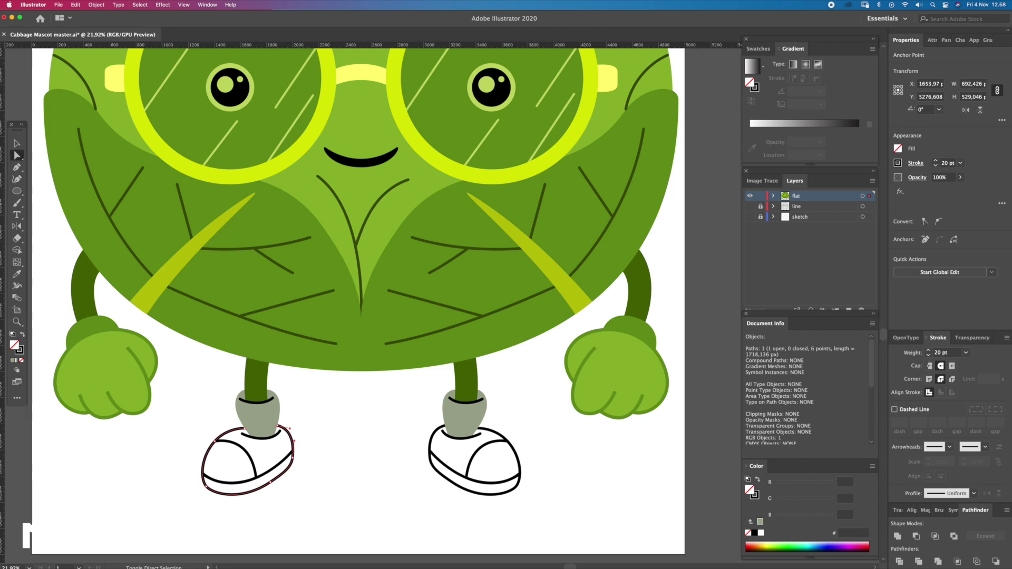
{"action": "left_click", "coordinate": [520, 469], "text": "shift"}
{"action": "key", "text": "ctrl+minus"}
{"action": "key", "text": "i"}
{"action": "left_click", "coordinate": [472, 341]}
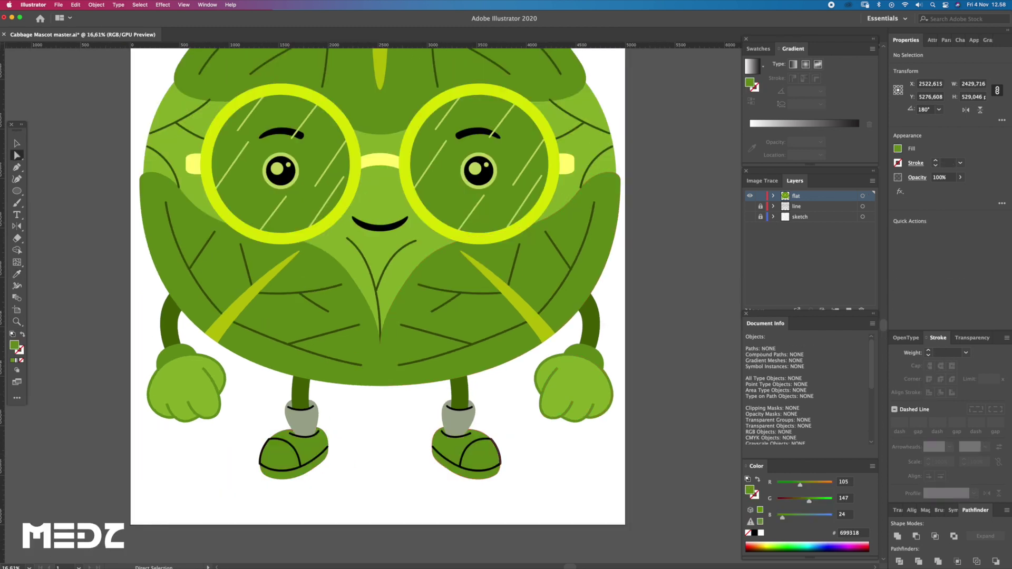
Step: Fill the shoe toe sections with light green
{"action": "scroll", "coordinate": [473, 448], "scroll_direction": "up", "scroll_amount": 2}
{"action": "key", "text": "a"}
{"action": "left_click", "coordinate": [498, 437]}
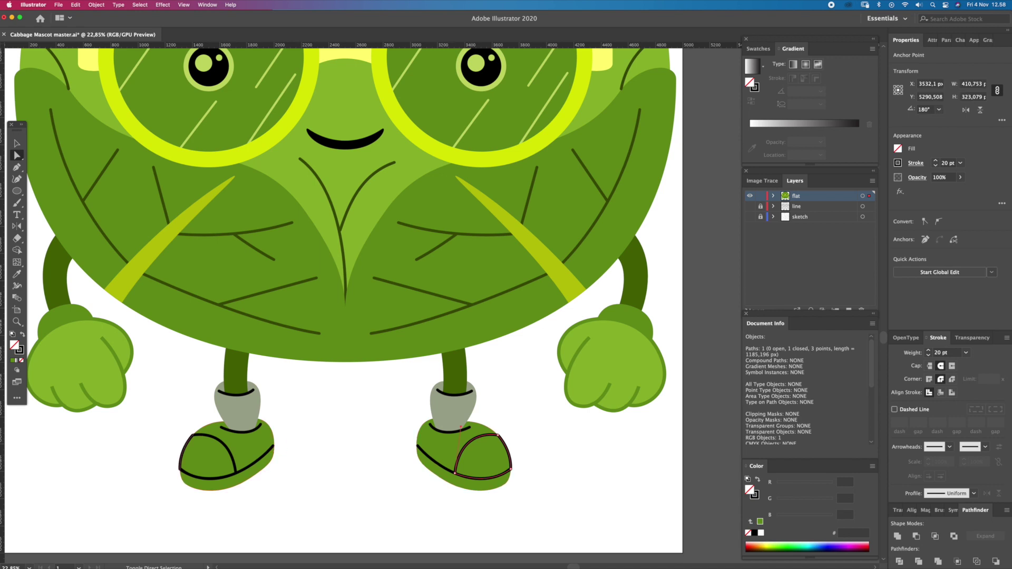
{"action": "key", "text": "i"}
{"action": "left_click", "coordinate": [345, 211]}
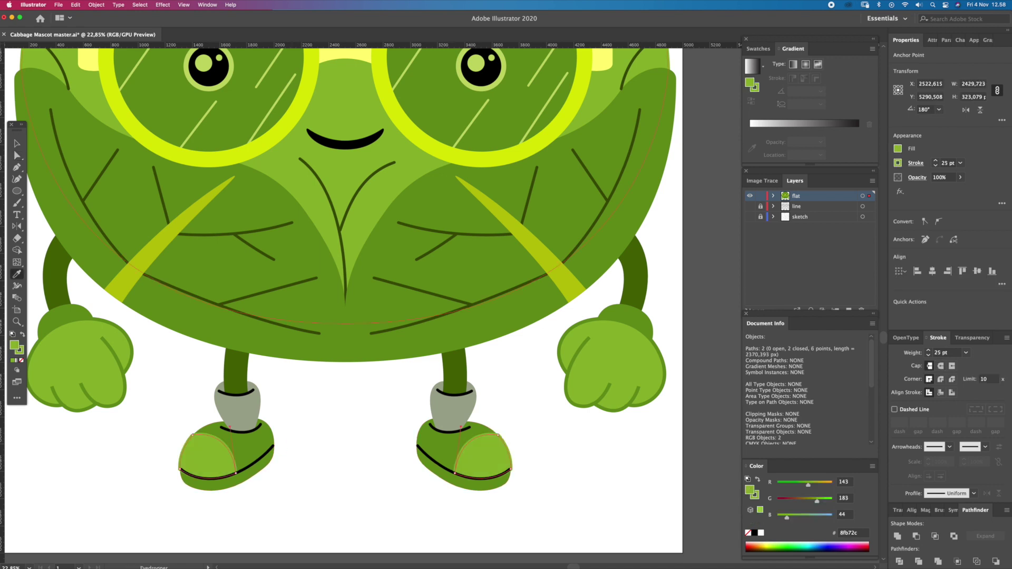
Step: Recolour the four shoe lines pale cream d2d8c5 and thin them to 10 pt
{"action": "key", "text": "a"}
{"action": "left_click", "coordinate": [272, 448]}
{"action": "left_click", "coordinate": [259, 425], "text": "shift"}
{"action": "left_click", "coordinate": [449, 431], "text": "shift"}
{"action": "left_click", "coordinate": [464, 477], "text": "shift"}
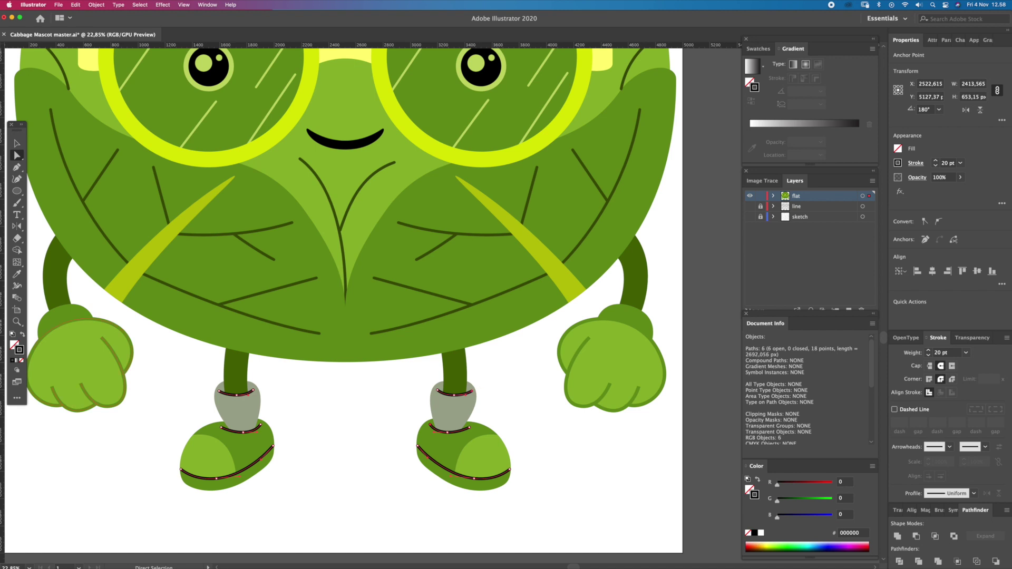
{"action": "double_click", "coordinate": [19, 349]}
{"action": "type", "text": "d2d8c5"}
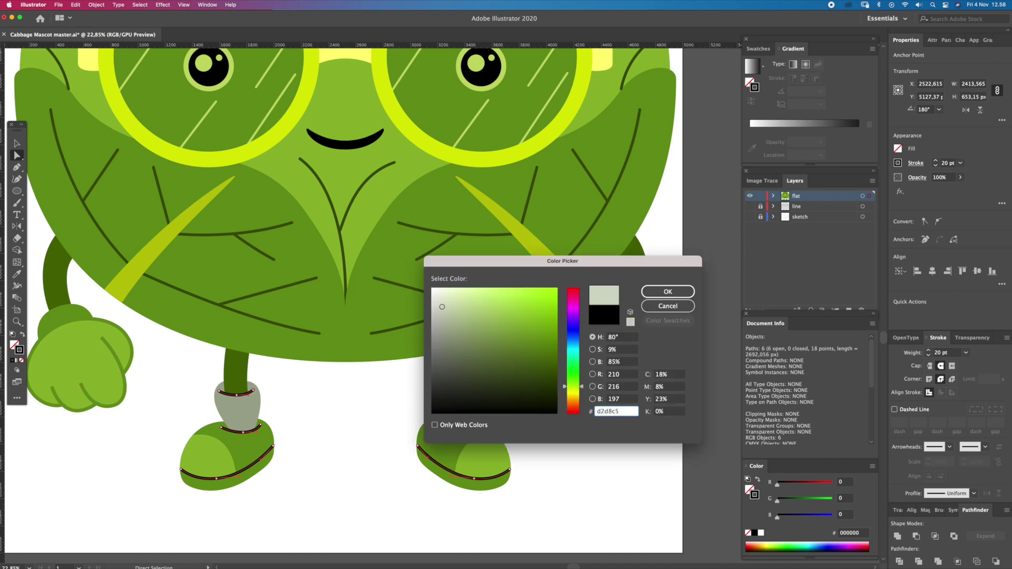
{"action": "left_click", "coordinate": [668, 291]}
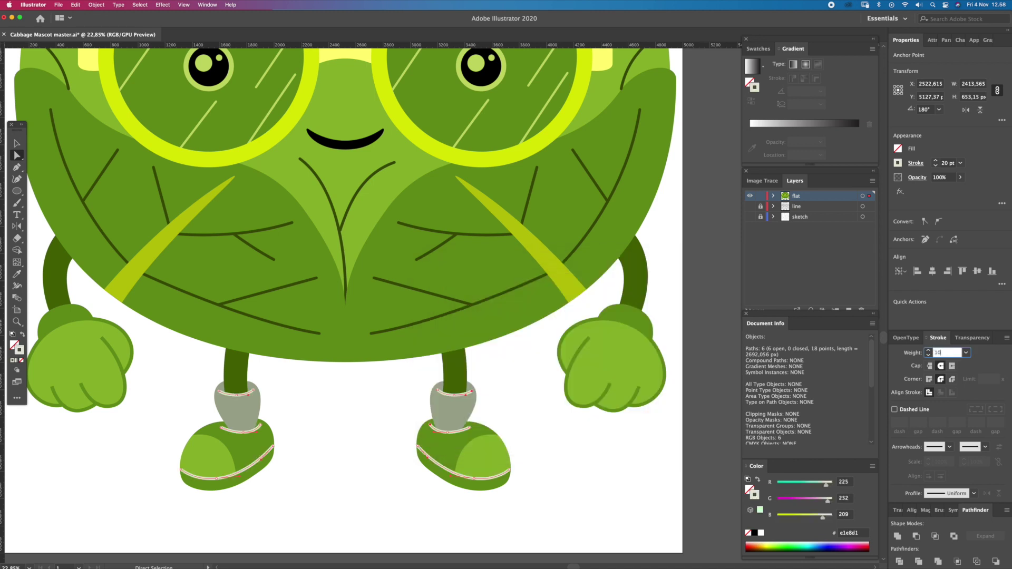
{"action": "key", "text": "Return"}
{"action": "left_click", "coordinate": [519, 384]}
Step: Try the stripe's olive colour on both glasses rings, then undo it
{"action": "key", "text": "z"}
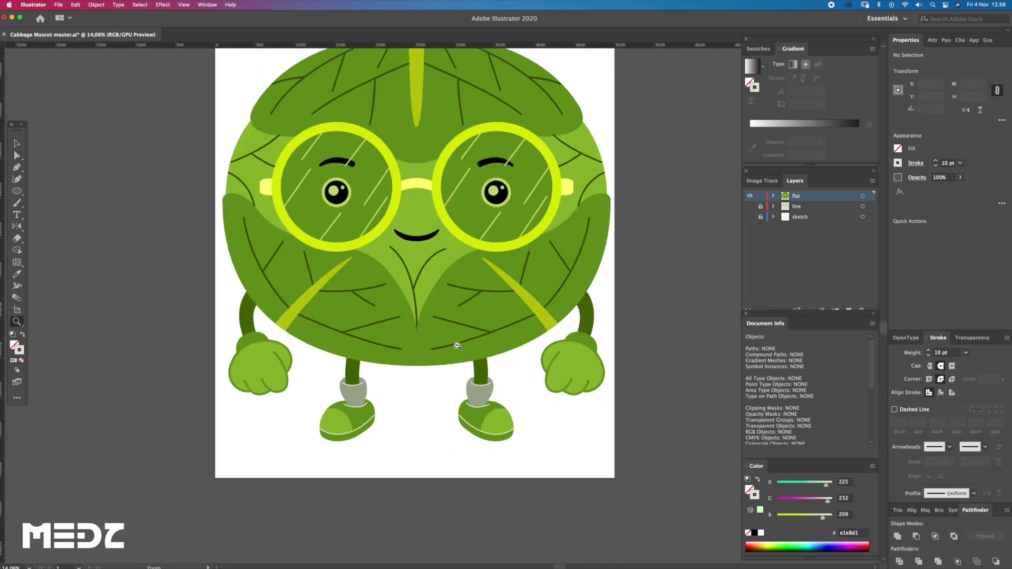
{"action": "left_click_drag", "start_coordinate": [519, 380], "coordinate": [485, 349]}
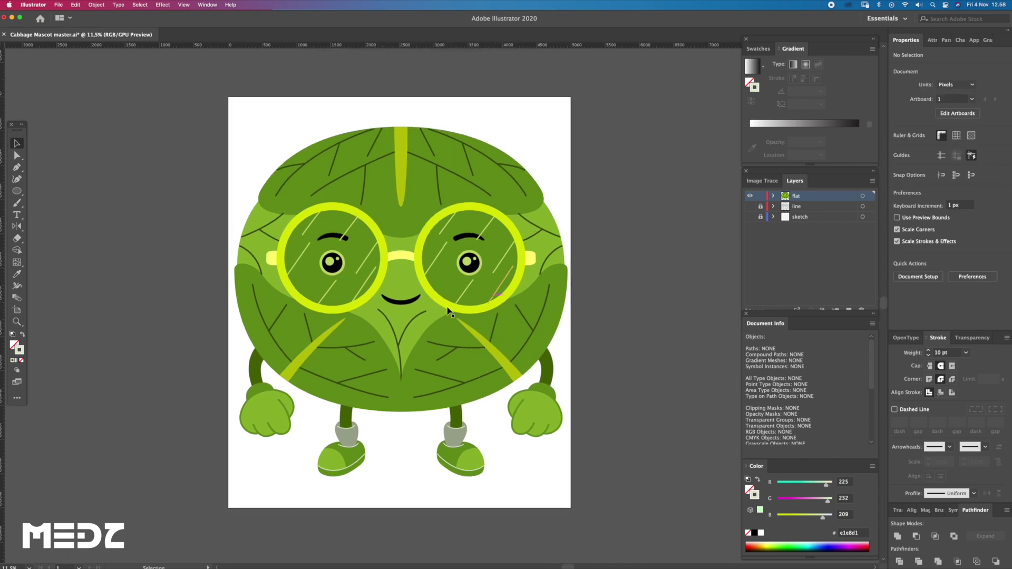
{"action": "left_click_drag", "start_coordinate": [403, 327], "coordinate": [434, 355]}
{"action": "key", "text": "a"}
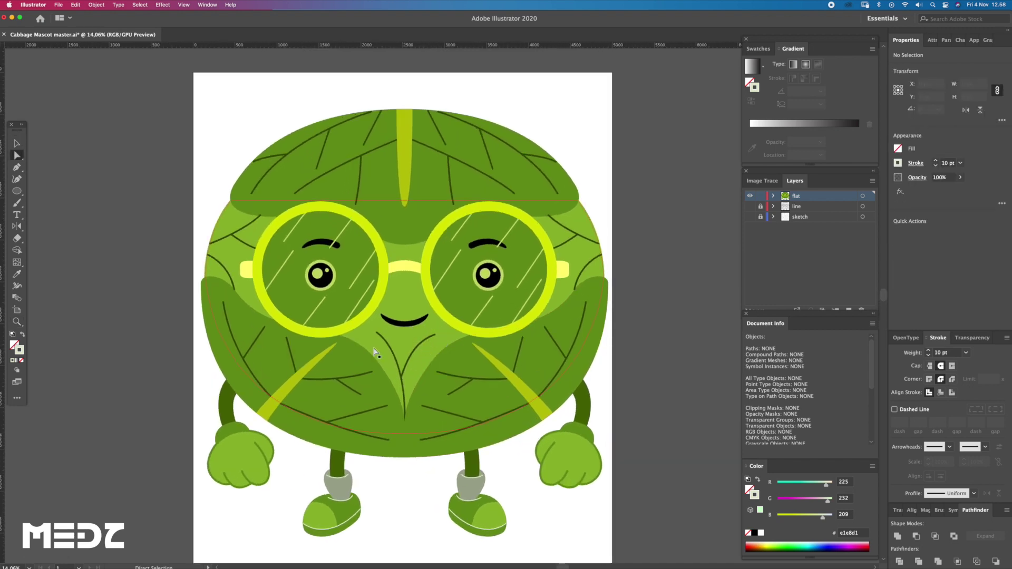
{"action": "left_click", "coordinate": [329, 354]}
{"action": "left_click_drag", "start_coordinate": [425, 316], "coordinate": [422, 339]}
{"action": "left_click", "coordinate": [428, 319]}
{"action": "left_click", "coordinate": [380, 311], "text": "shift"}
{"action": "key", "text": "i"}
{"action": "left_click", "coordinate": [493, 383]}
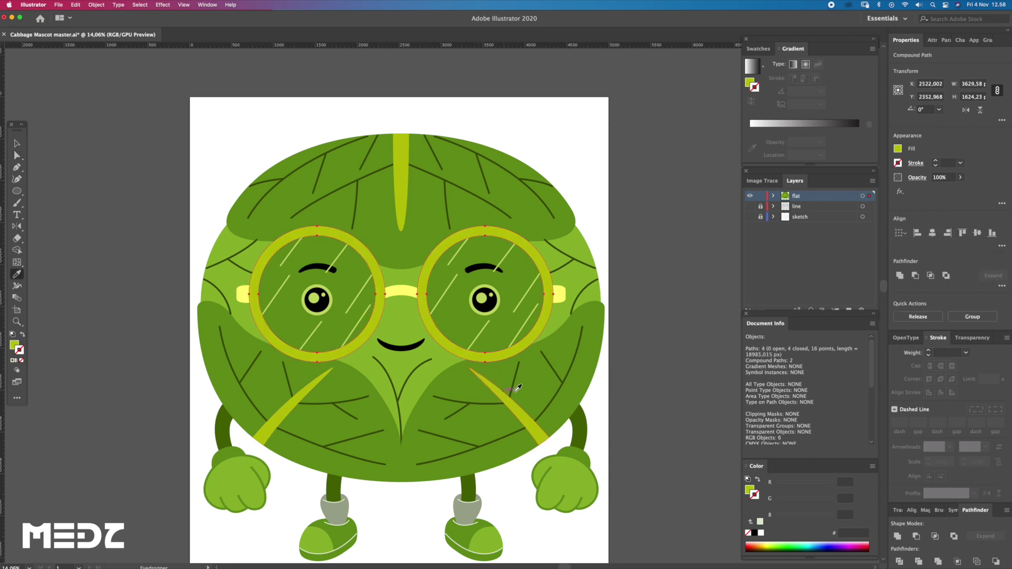
{"action": "key", "text": "ctrl+z"}
Step: Try a darker olive fill on the two cheek stripes and top stripe, then undo it
{"action": "key", "text": "a"}
{"action": "left_click", "coordinate": [506, 404]}
{"action": "left_click", "coordinate": [298, 403], "text": "shift"}
{"action": "left_click", "coordinate": [402, 230], "text": "shift"}
{"action": "double_click", "coordinate": [14, 345]}
{"action": "left_click_drag", "start_coordinate": [552, 321], "coordinate": [558, 336]}
{"action": "left_click", "coordinate": [652, 293]}
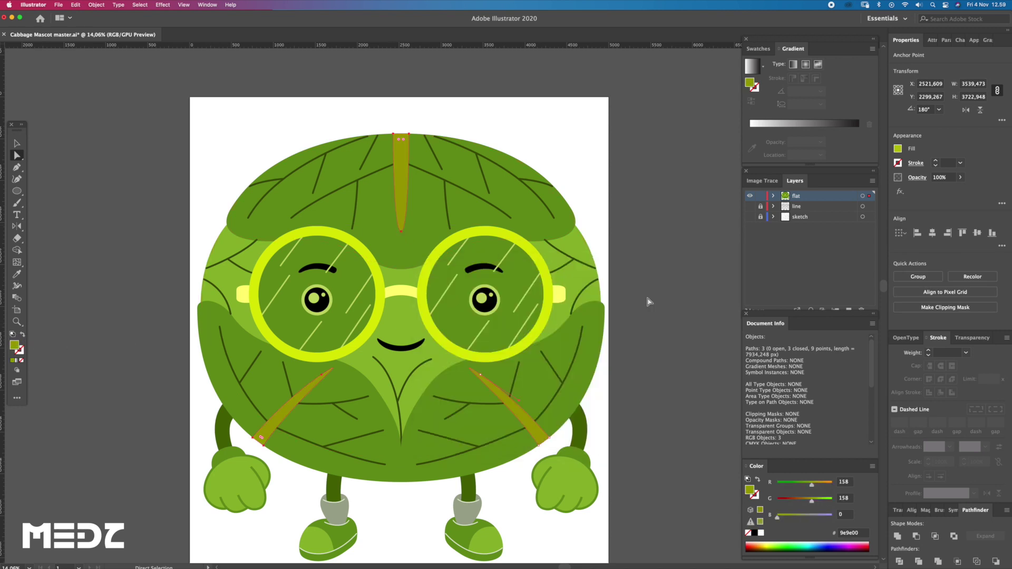
{"action": "key", "text": "ctrl+z"}
Step: Deselect everything, reframe the mascot, and save the document
{"action": "left_click", "coordinate": [537, 408], "text": "shift"}
{"action": "key", "text": "v"}
{"action": "key", "text": "ctrl+shift+a"}
{"action": "scroll", "coordinate": [606, 348], "scroll_direction": "down", "scroll_amount": 3}
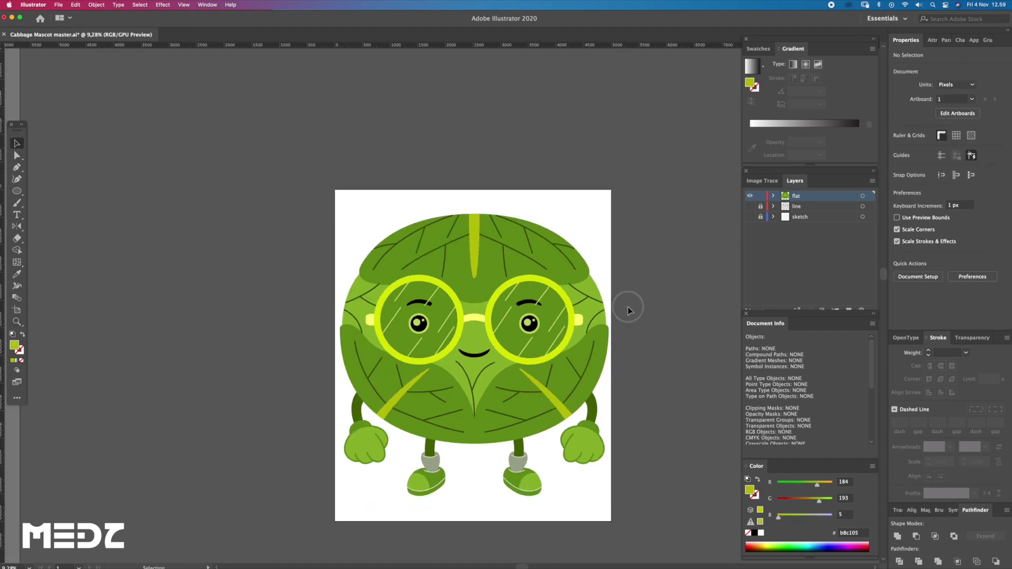
{"action": "key", "text": "z"}
{"action": "left_click_drag", "start_coordinate": [543, 395], "coordinate": [572, 392]}
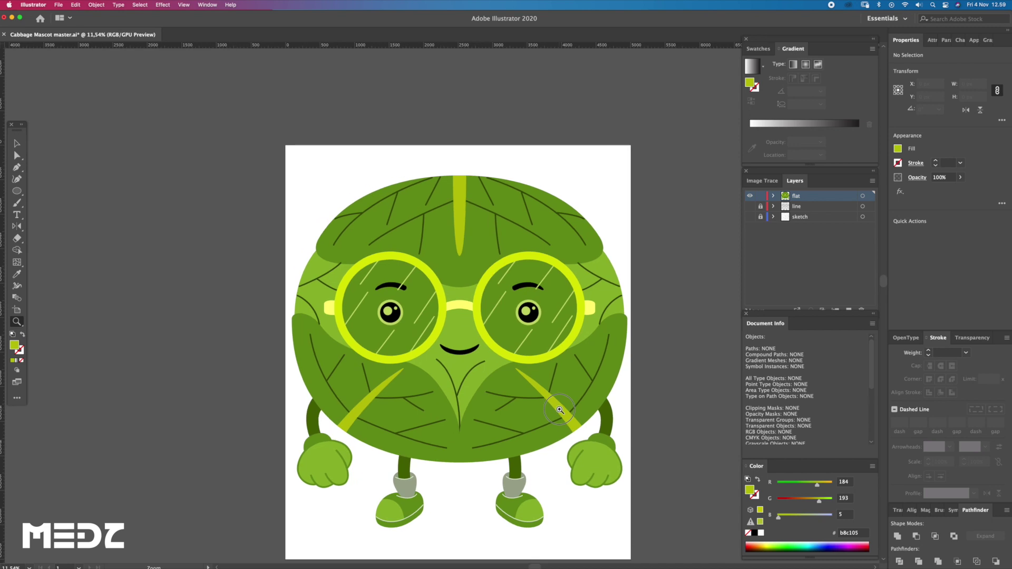
{"action": "key", "text": "cmd+s"}
{"action": "left_click", "coordinate": [465, 155]}
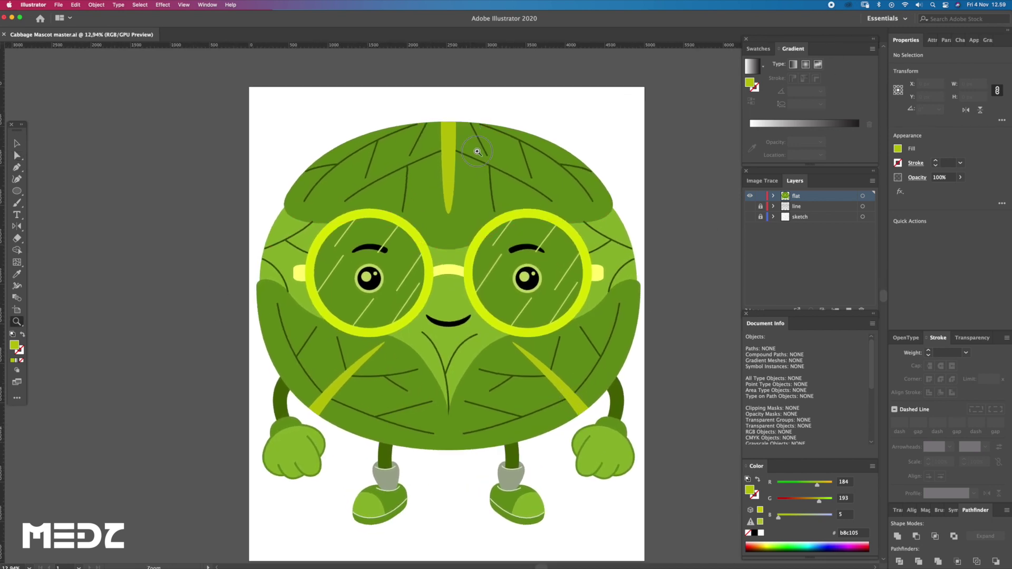
Step: Nudge the shape under the top leaf up, then shrink it and tighten its top and bottom edges
{"action": "key", "text": "a"}
{"action": "left_click", "coordinate": [486, 221]}
{"action": "left_click_drag", "start_coordinate": [485, 223], "coordinate": [489, 218]}
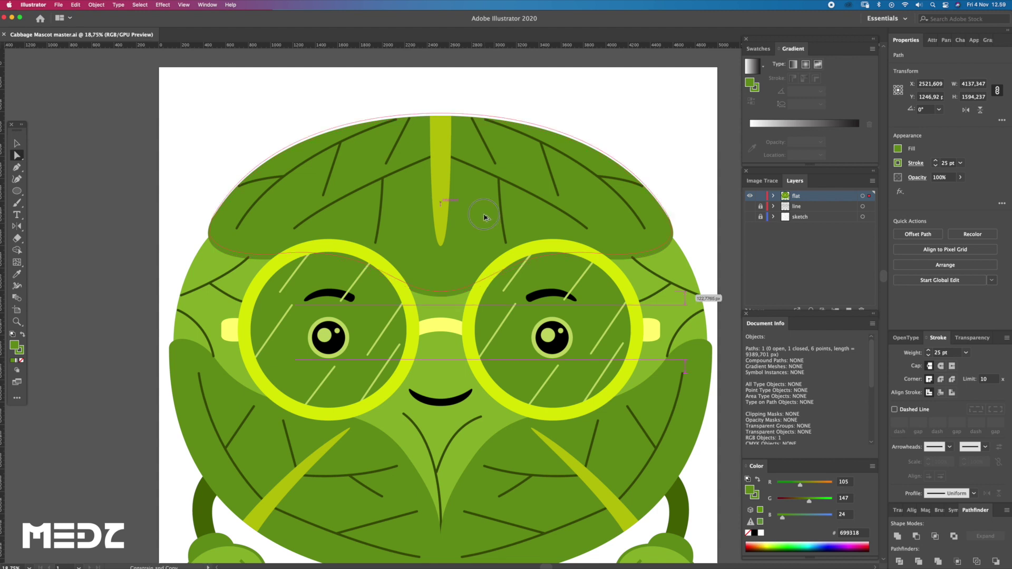
{"action": "key", "text": "v"}
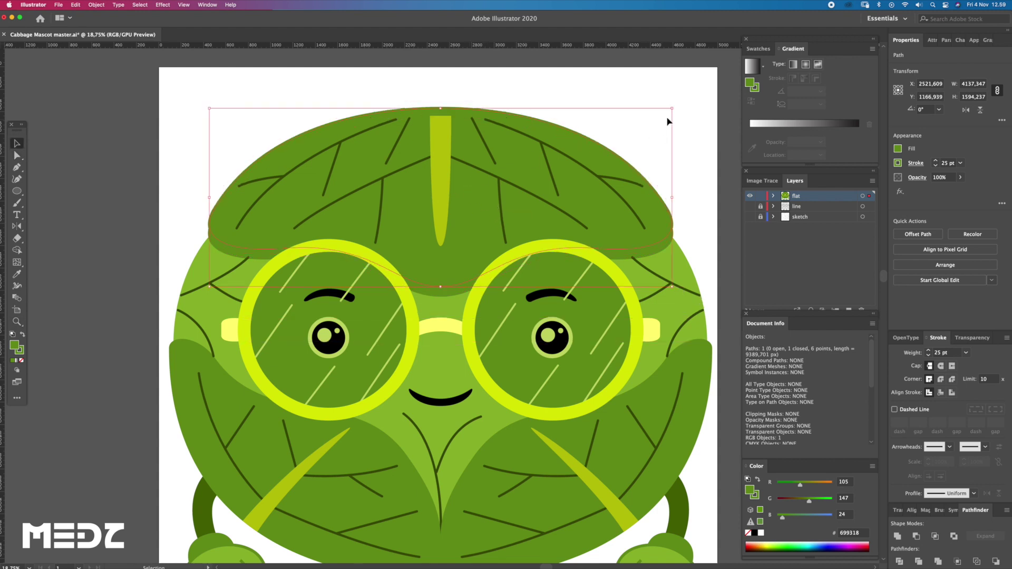
{"action": "left_click_drag", "start_coordinate": [673, 110], "coordinate": [643, 120]}
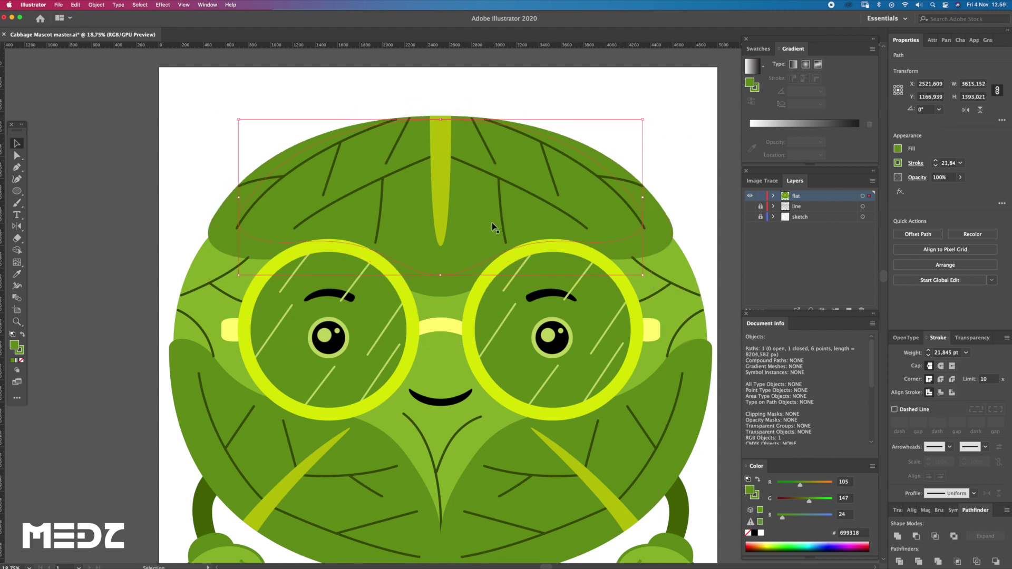
{"action": "left_click_drag", "start_coordinate": [441, 120], "coordinate": [441, 123]}
{"action": "left_click_drag", "start_coordinate": [643, 200], "coordinate": [641, 201]}
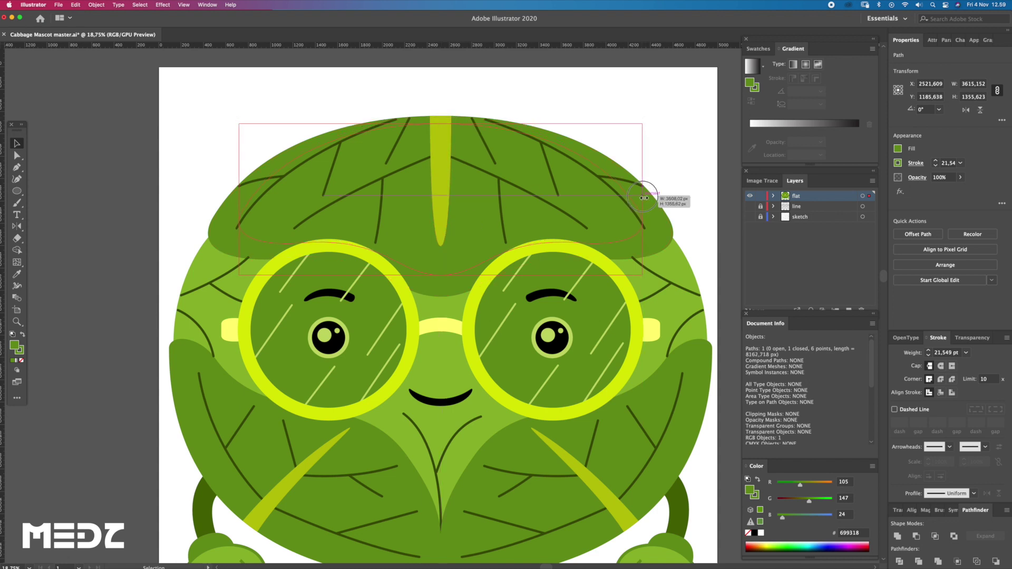
{"action": "left_click_drag", "start_coordinate": [440, 275], "coordinate": [441, 262]}
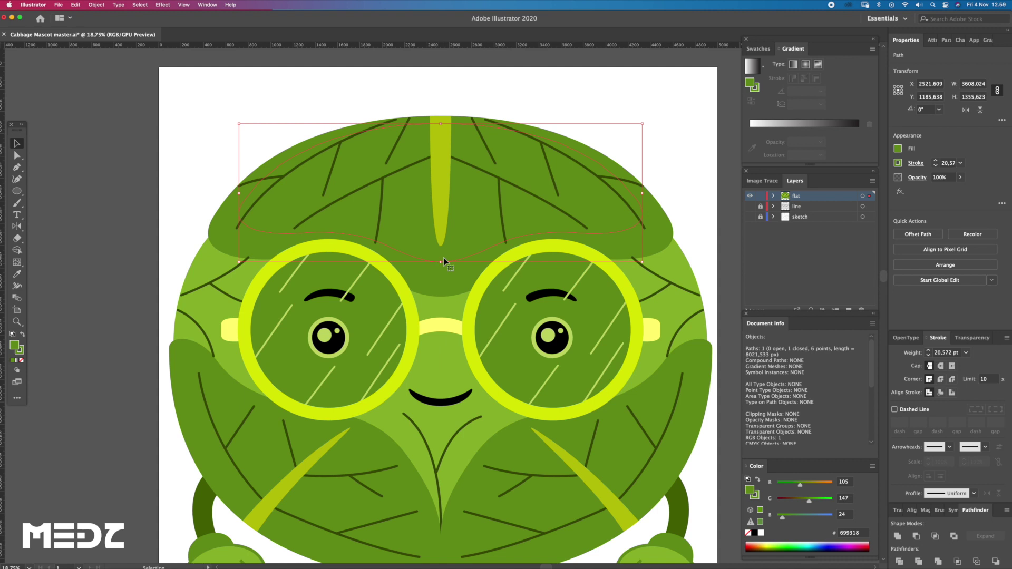
Step: Fill the shape with darker green 587c08, deselect, and zoom out to the whole cabbage
{"action": "key", "text": "a"}
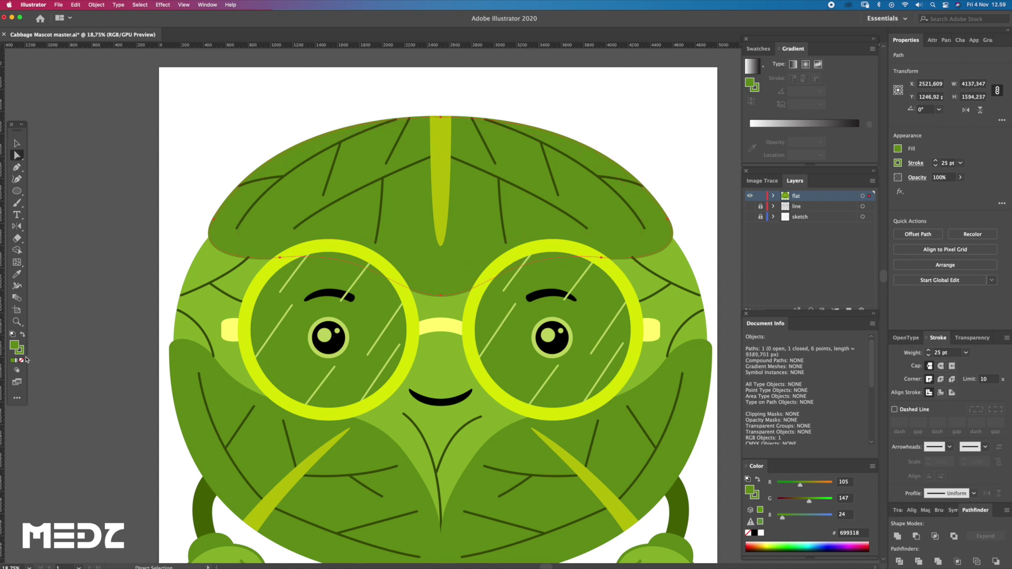
{"action": "double_click", "coordinate": [18, 349]}
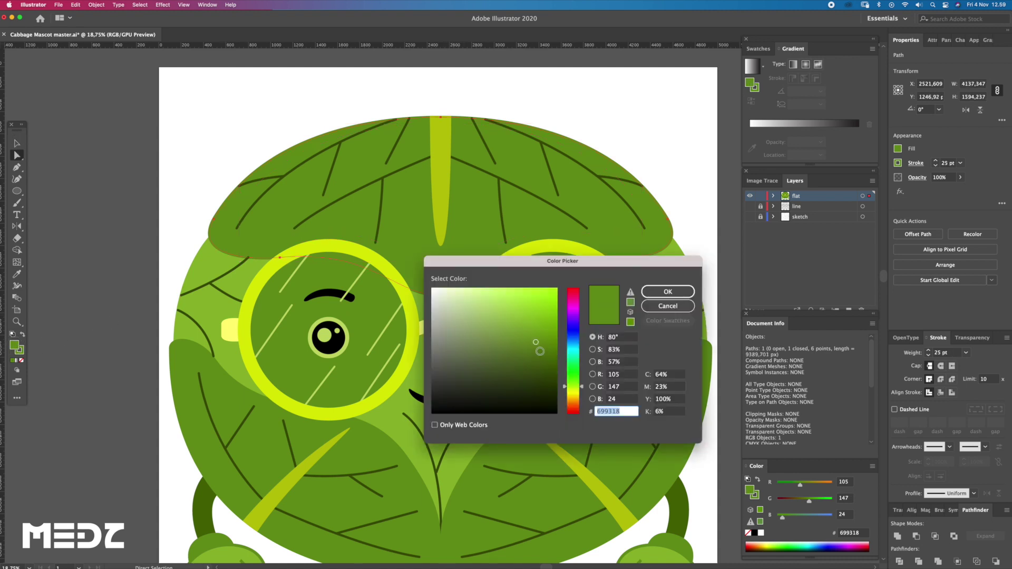
{"action": "left_click_drag", "start_coordinate": [540, 351], "coordinate": [549, 350]}
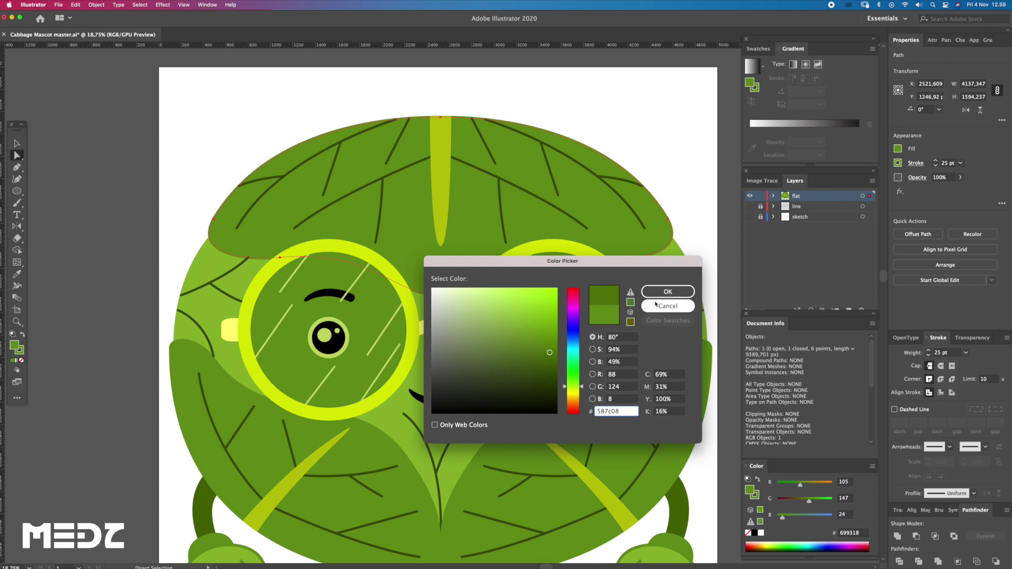
{"action": "left_click", "coordinate": [668, 291]}
{"action": "key", "text": "super+shift+a"}
{"action": "key", "text": "z"}
{"action": "left_click", "coordinate": [591, 248], "text": "alt"}
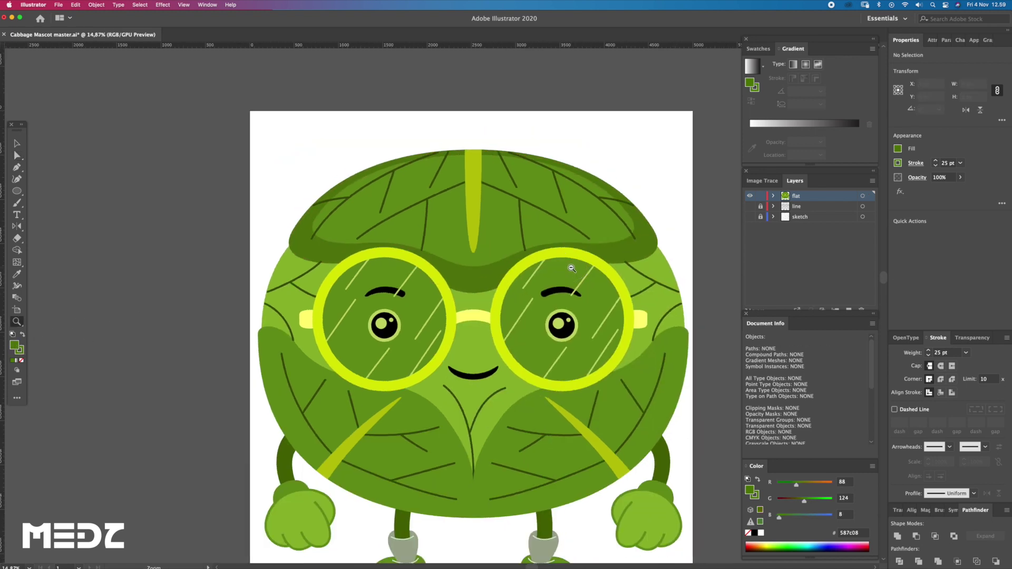
{"action": "left_click_drag", "start_coordinate": [591, 248], "coordinate": [570, 195]}
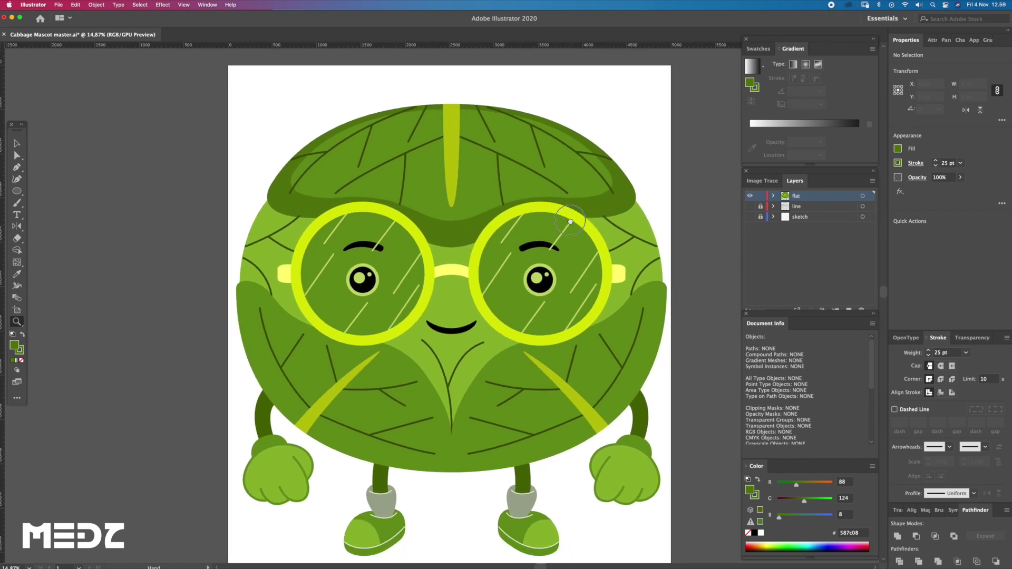
Step: Shift both front leaf shapes down slightly, then select only the left one
{"action": "key", "text": "a"}
{"action": "left_click", "coordinate": [522, 387]}
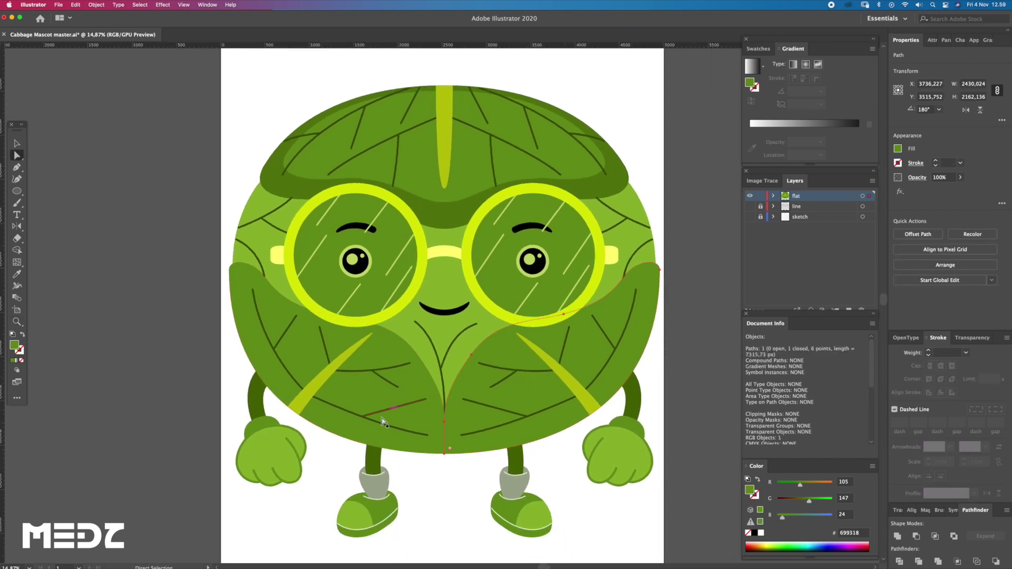
{"action": "scroll", "coordinate": [384, 416], "scroll_direction": "up", "scroll_amount": 2, "text": "alt"}
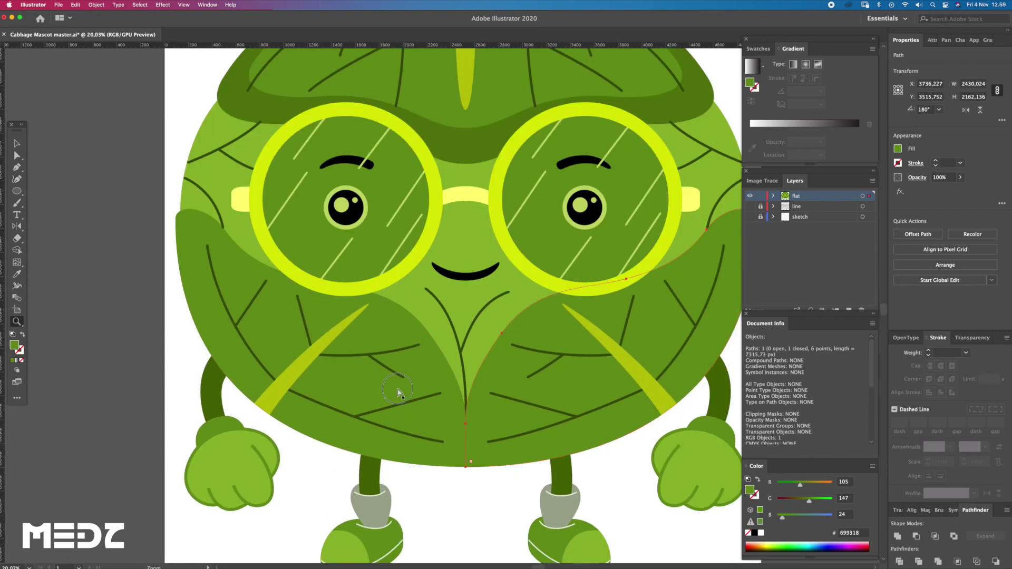
{"action": "left_click", "coordinate": [497, 410], "text": "shift"}
{"action": "left_click_drag", "start_coordinate": [497, 410], "coordinate": [499, 422]}
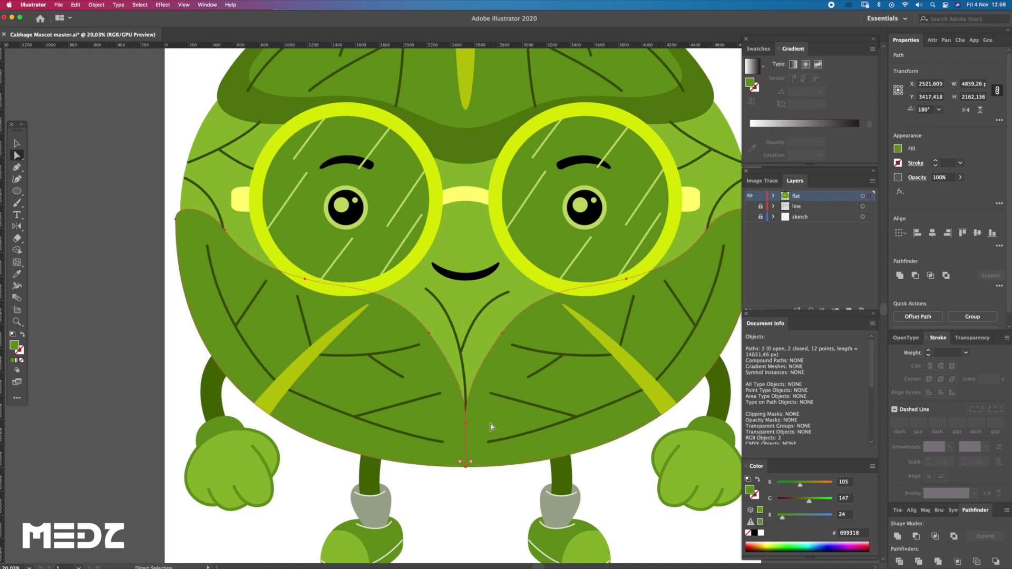
{"action": "left_click", "coordinate": [458, 457]}
Step: Shrink the left front leaf shape, lower its top, raise its bottom, and adjust an anchor
{"action": "key", "text": "v"}
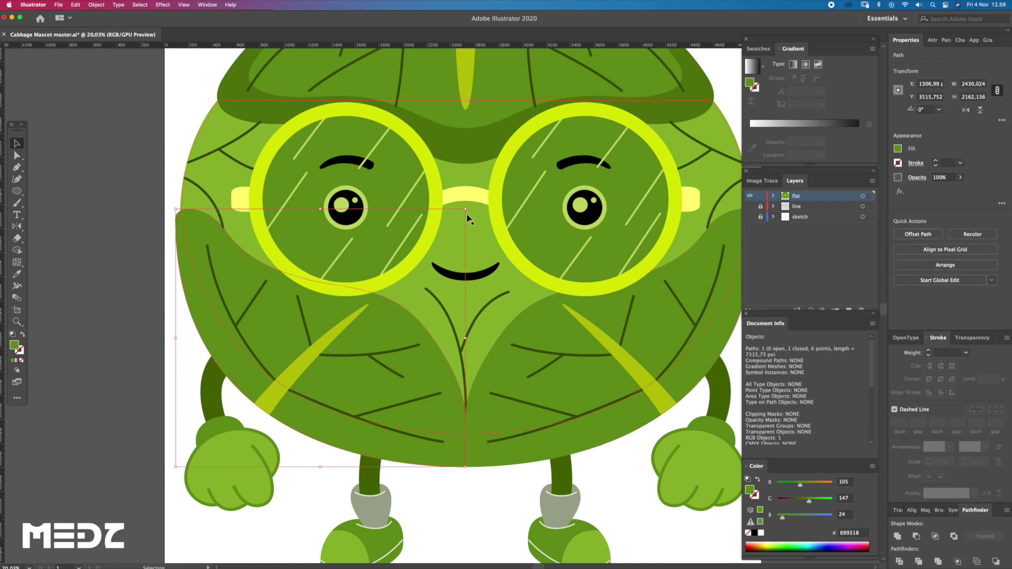
{"action": "left_click_drag", "start_coordinate": [466, 209], "coordinate": [442, 229]}
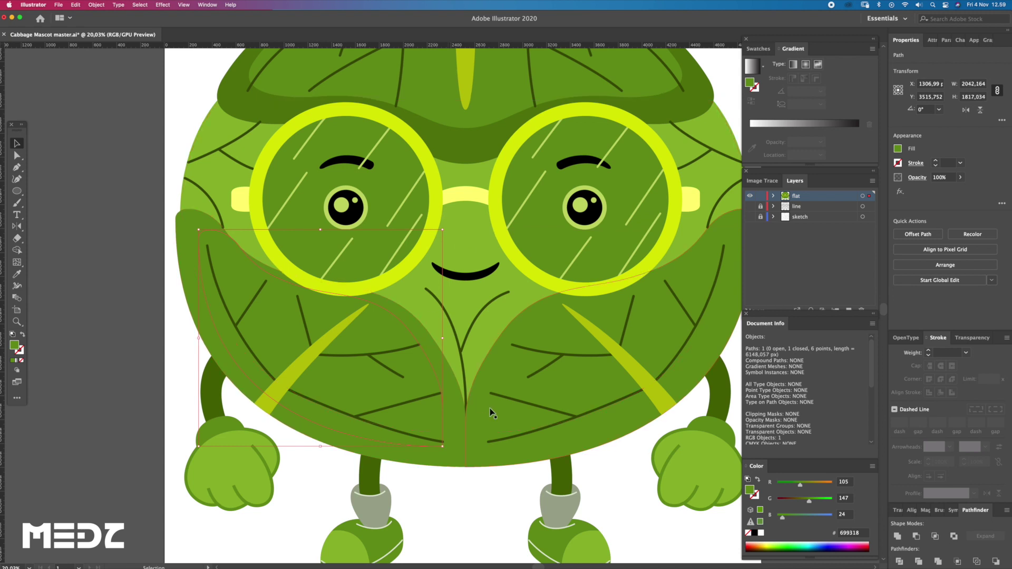
{"action": "key", "text": "r"}
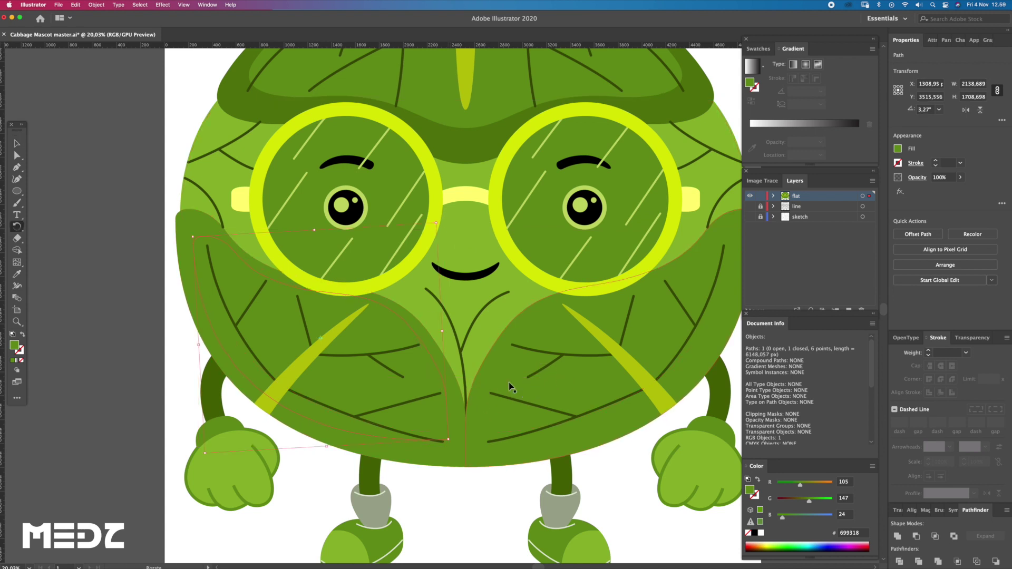
{"action": "key", "text": "v"}
{"action": "left_click_drag", "start_coordinate": [320, 231], "coordinate": [320, 253]}
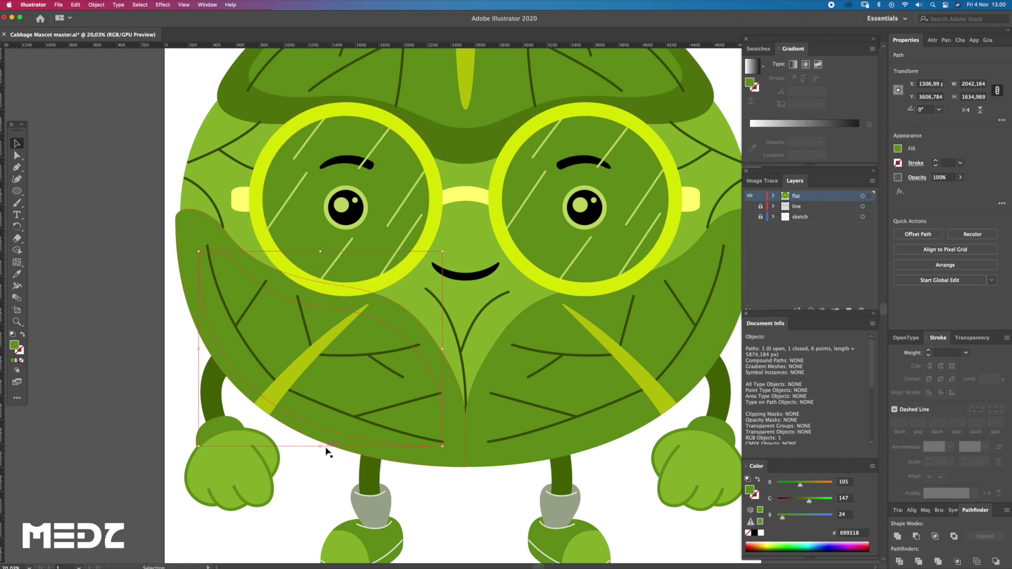
{"action": "left_click_drag", "start_coordinate": [321, 446], "coordinate": [322, 441]}
{"action": "key", "text": "a"}
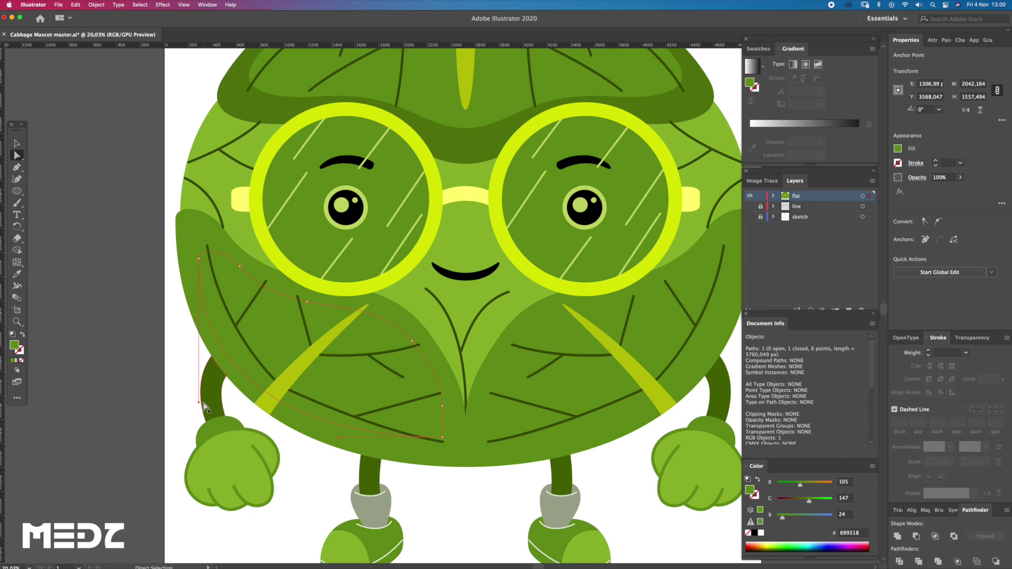
{"action": "mouse_move", "coordinate": [199, 404]}
{"action": "left_mouse_down"}
{"action": "mouse_move", "coordinate": [340, 385]}
{"action": "mouse_move", "coordinate": [337, 396]}
{"action": "left_mouse_up"}
Step: Give the left leaf shape the sampled dark green fill and no outline
{"action": "key", "text": "z"}
{"action": "key", "text": "a"}
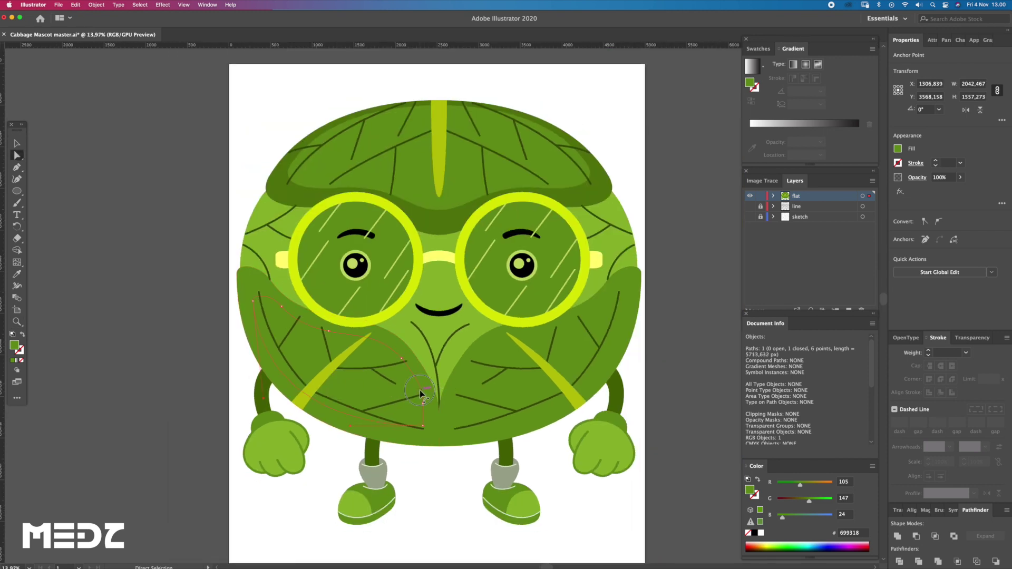
{"action": "left_click", "coordinate": [427, 389]}
{"action": "key", "text": "i"}
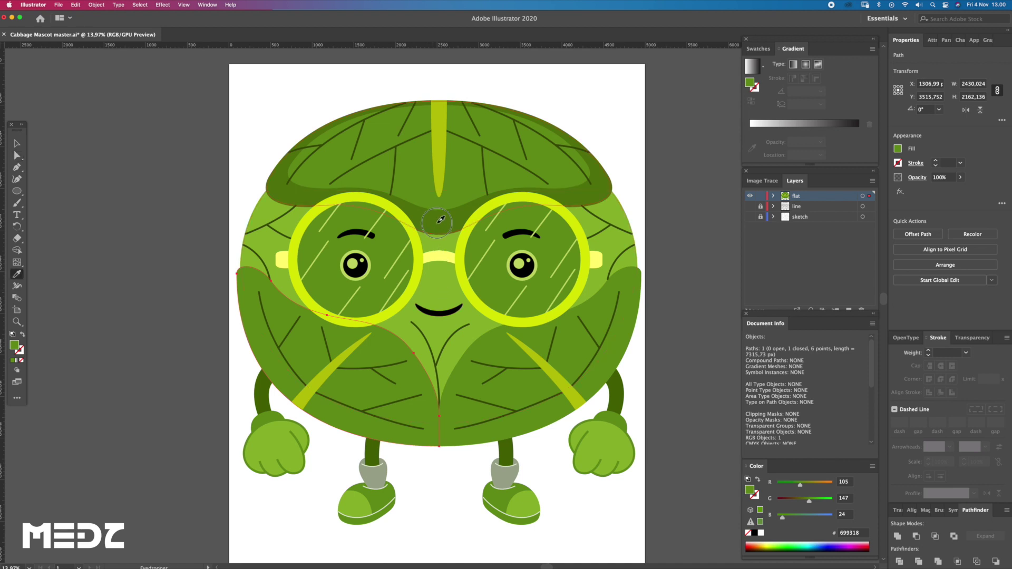
{"action": "left_click", "coordinate": [244, 298]}
{"action": "left_click", "coordinate": [22, 360]}
Step: Select the right front leaf shape and shrink it from its corner
{"action": "key", "text": "a"}
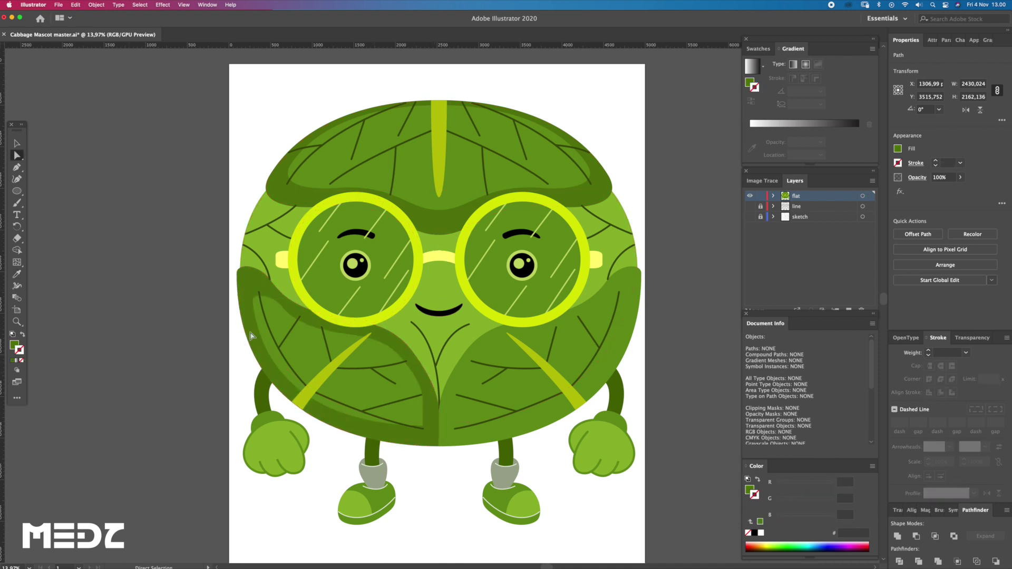
{"action": "left_click", "coordinate": [508, 390]}
{"action": "key", "text": "z"}
{"action": "mouse_move", "coordinate": [539, 403]}
{"action": "left_mouse_down"}
{"action": "mouse_move", "coordinate": [552, 431]}
{"action": "mouse_move", "coordinate": [549, 423]}
{"action": "left_mouse_up"}
{"action": "key", "text": "a"}
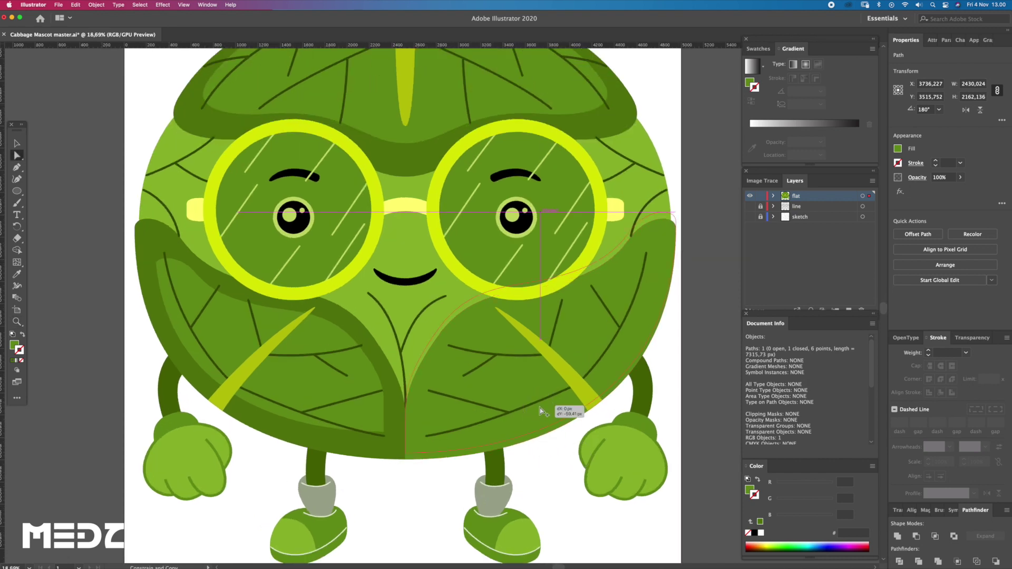
{"action": "key", "text": "v"}
{"action": "mouse_move", "coordinate": [666, 227]}
{"action": "left_mouse_down"}
{"action": "mouse_move", "coordinate": [657, 240]}
{"action": "mouse_move", "coordinate": [667, 221]}
{"action": "mouse_move", "coordinate": [676, 233]}
{"action": "mouse_move", "coordinate": [649, 221]}
{"action": "left_mouse_up"}
Step: Shrink the right leaf shape from its other corner, review it, then undo the resize
{"action": "key", "text": "r"}
{"action": "key", "text": "v"}
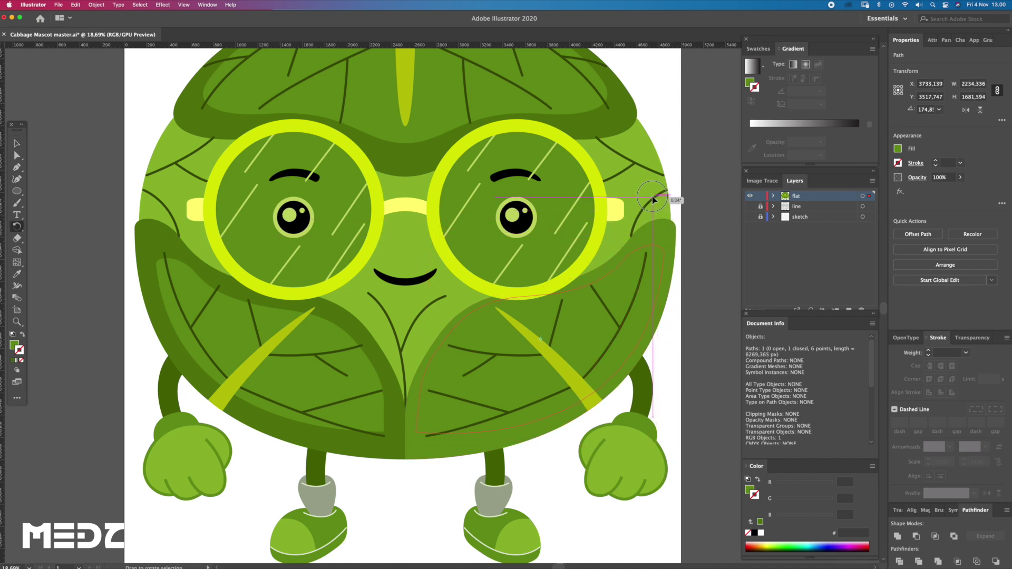
{"action": "left_click_drag", "start_coordinate": [433, 227], "coordinate": [447, 232]}
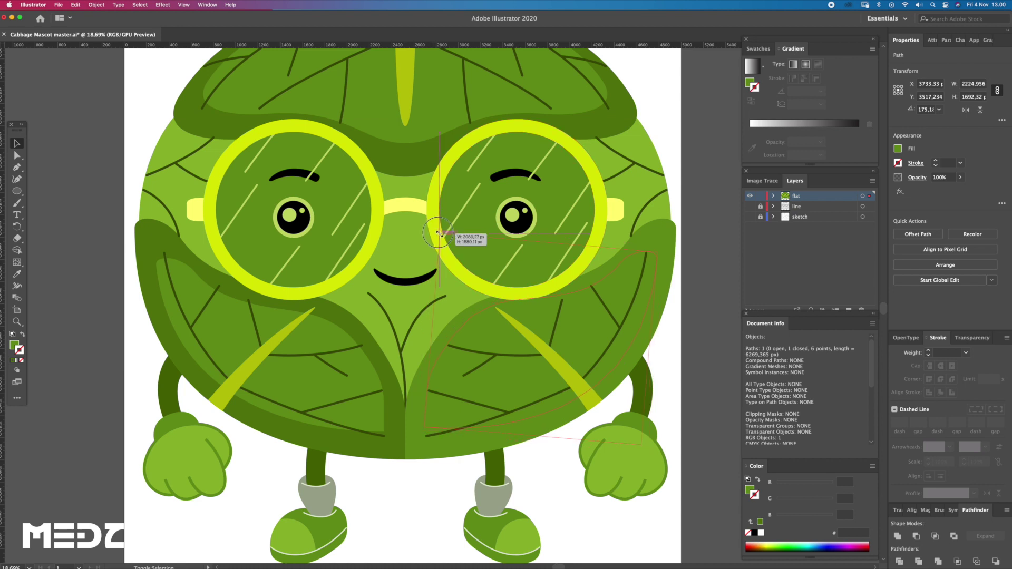
{"action": "key", "text": "r"}
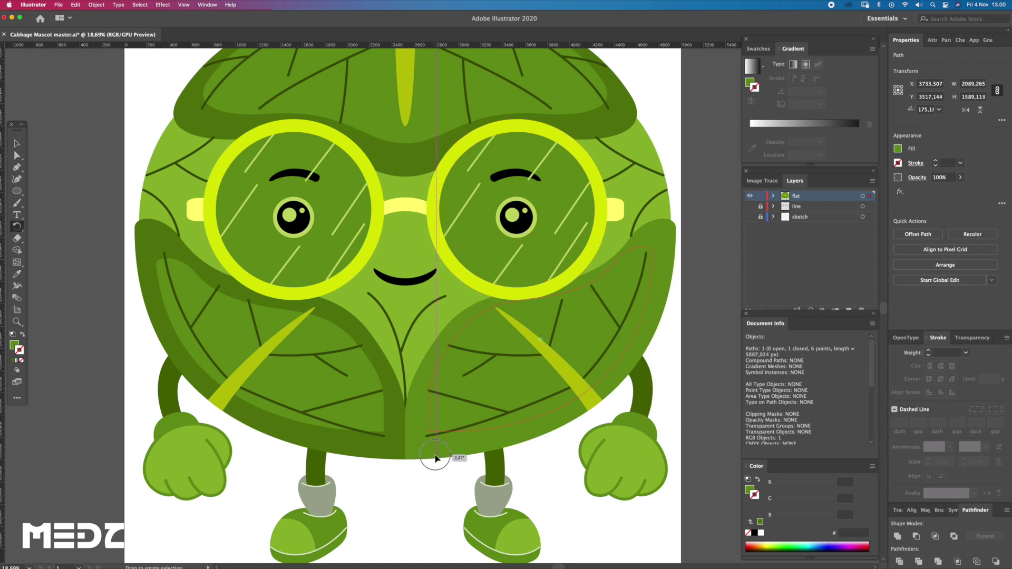
{"action": "key", "text": "z"}
{"action": "left_click_drag", "start_coordinate": [615, 295], "coordinate": [580, 322]}
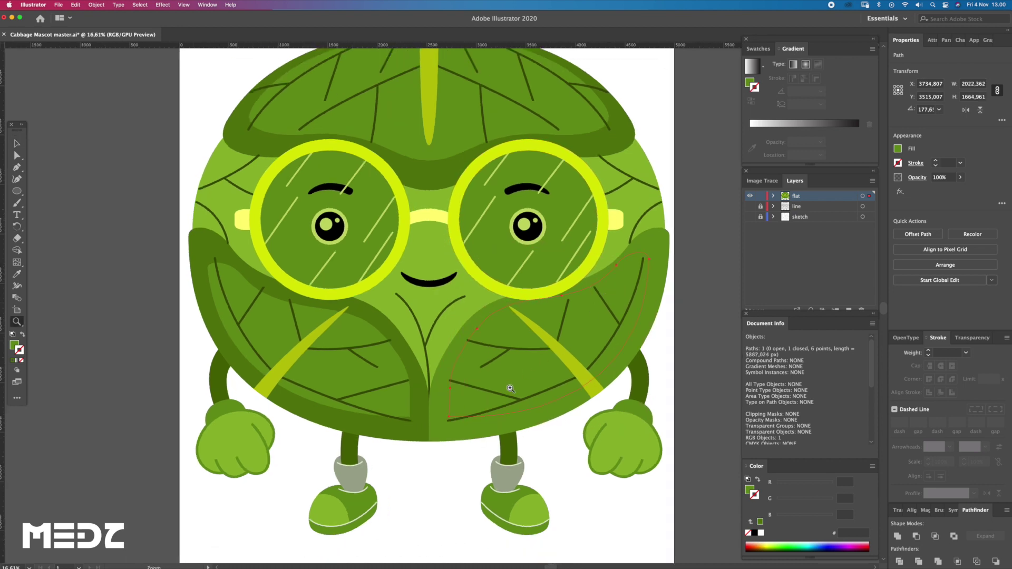
{"action": "left_click_drag", "start_coordinate": [477, 410], "coordinate": [505, 429]}
{"action": "key", "text": "ctrl+z"}
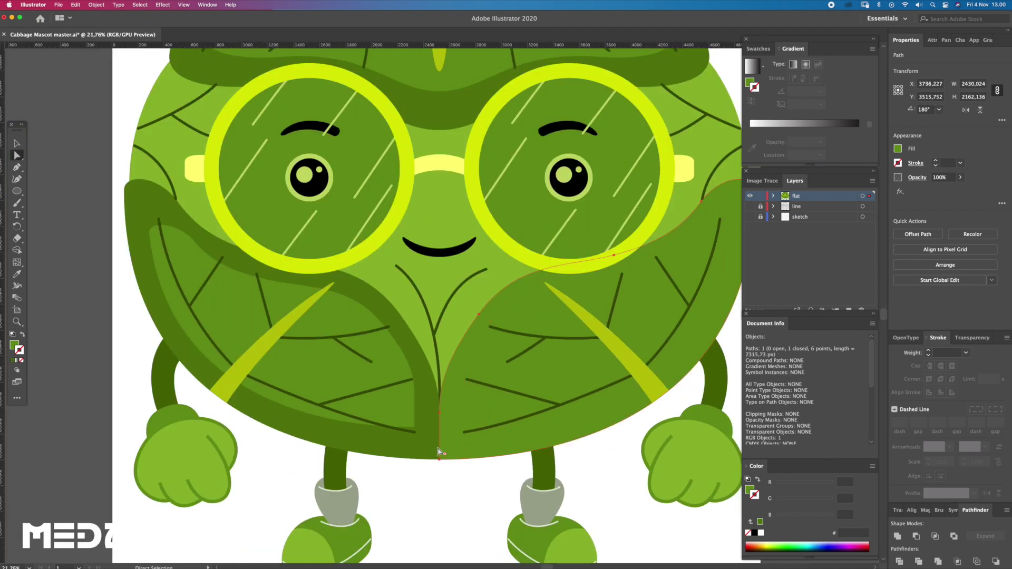
Step: Try sampling dark green onto the right leaf shape, then undo it
{"action": "key", "text": "i"}
{"action": "left_click", "coordinate": [443, 439]}
{"action": "key", "text": "ctrl+z"}
{"action": "key", "text": "r"}
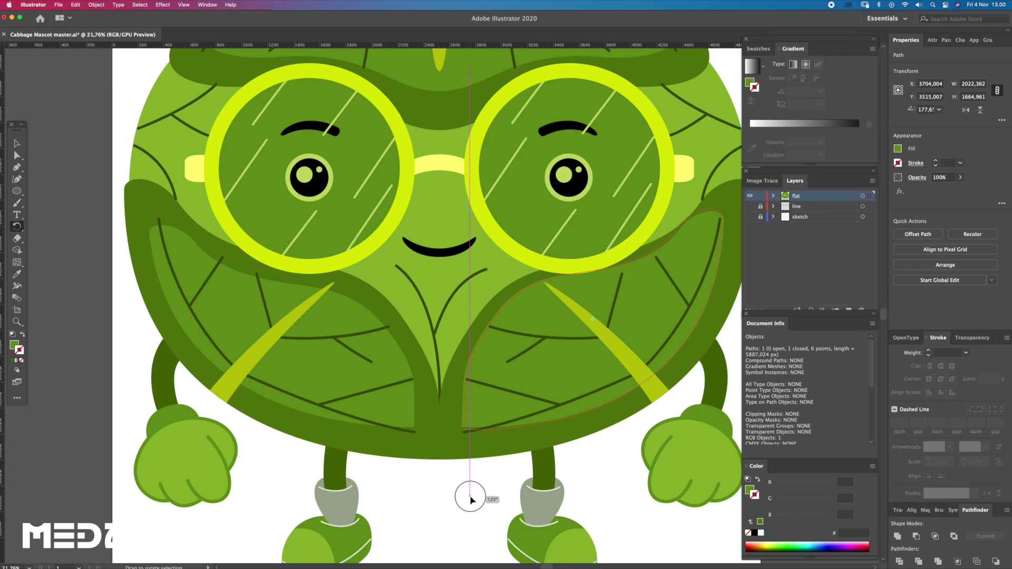
{"action": "left_click_drag", "start_coordinate": [491, 405], "coordinate": [512, 422]}
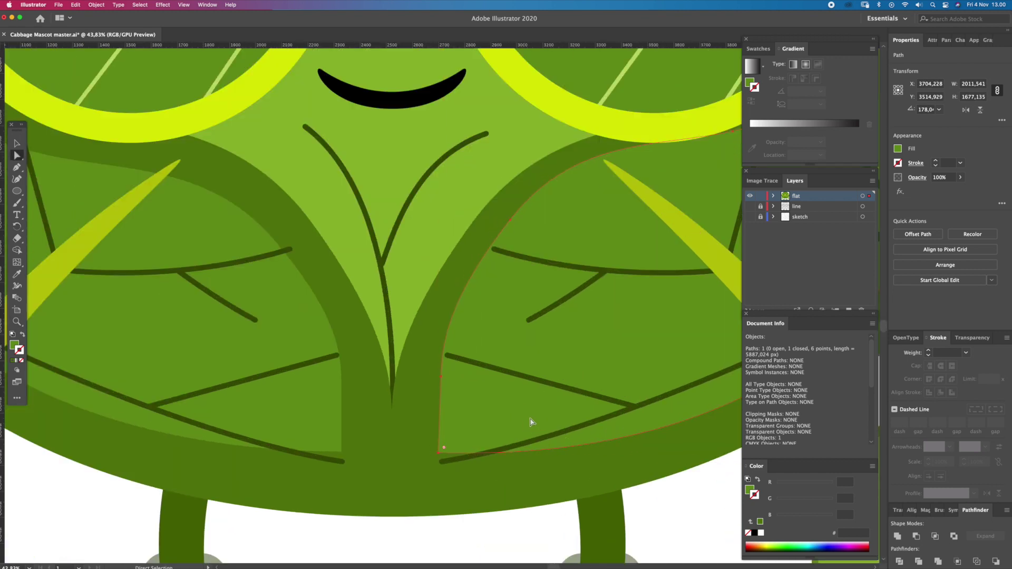
{"action": "key", "text": "z"}
{"action": "left_click_drag", "start_coordinate": [524, 422], "coordinate": [535, 284]}
Step: Lower the top edge of the right leaf shape in two small moves
{"action": "key", "text": "v"}
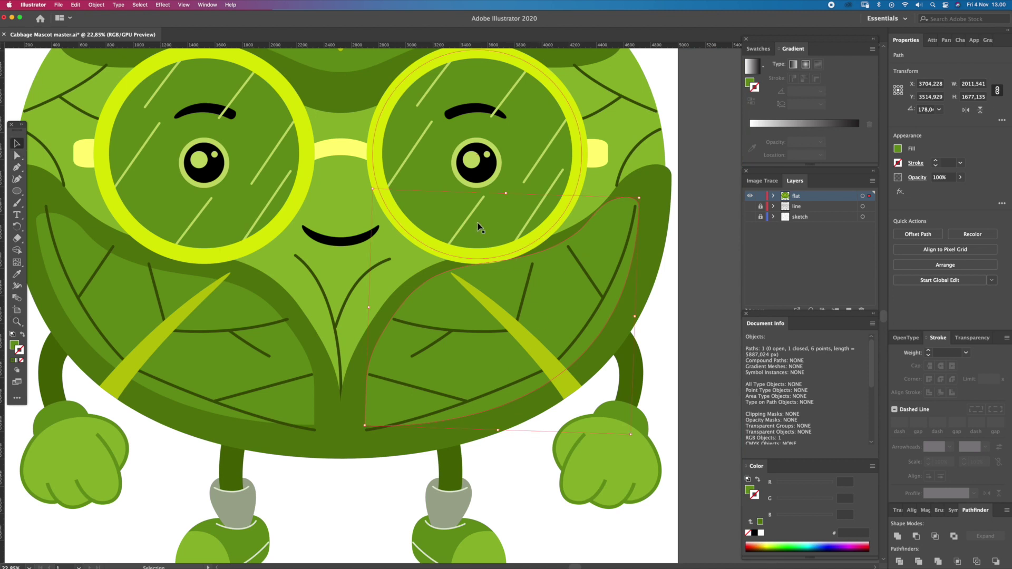
{"action": "left_click_drag", "start_coordinate": [507, 195], "coordinate": [509, 207]}
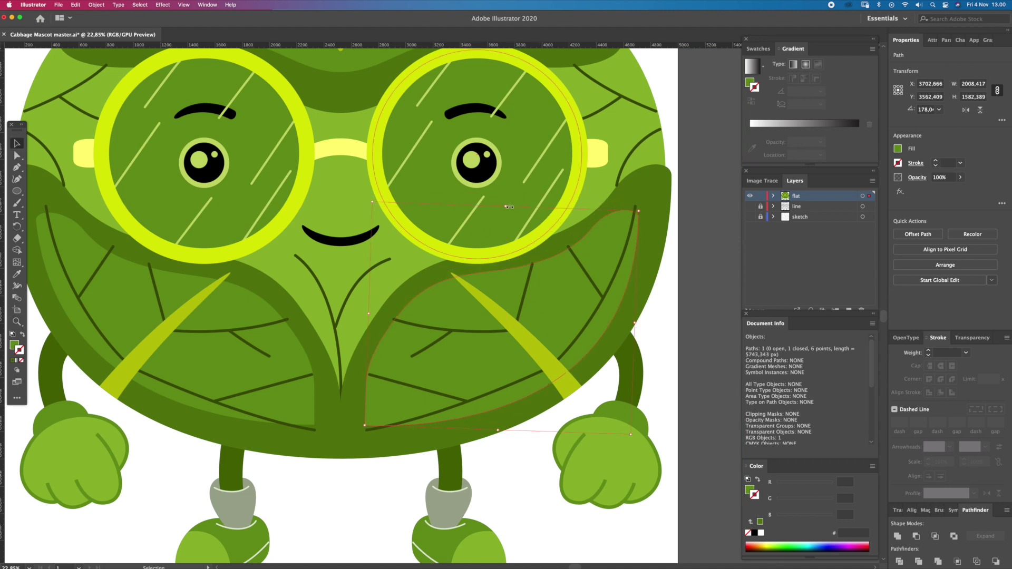
{"action": "left_click_drag", "start_coordinate": [507, 208], "coordinate": [506, 210]}
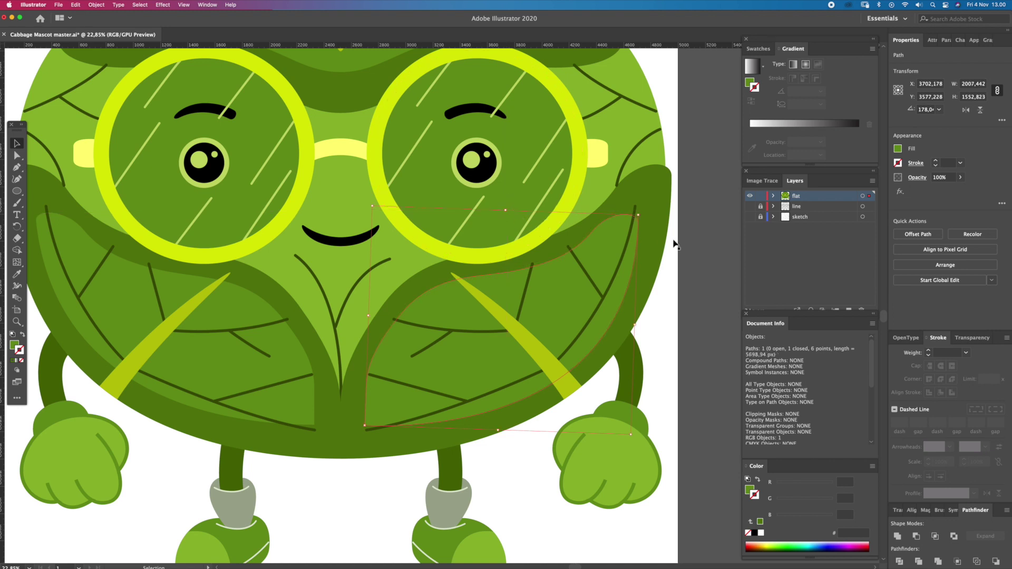
{"action": "left_click", "coordinate": [677, 279]}
{"action": "key", "text": "z"}
{"action": "left_click_drag", "start_coordinate": [670, 280], "coordinate": [516, 345]}
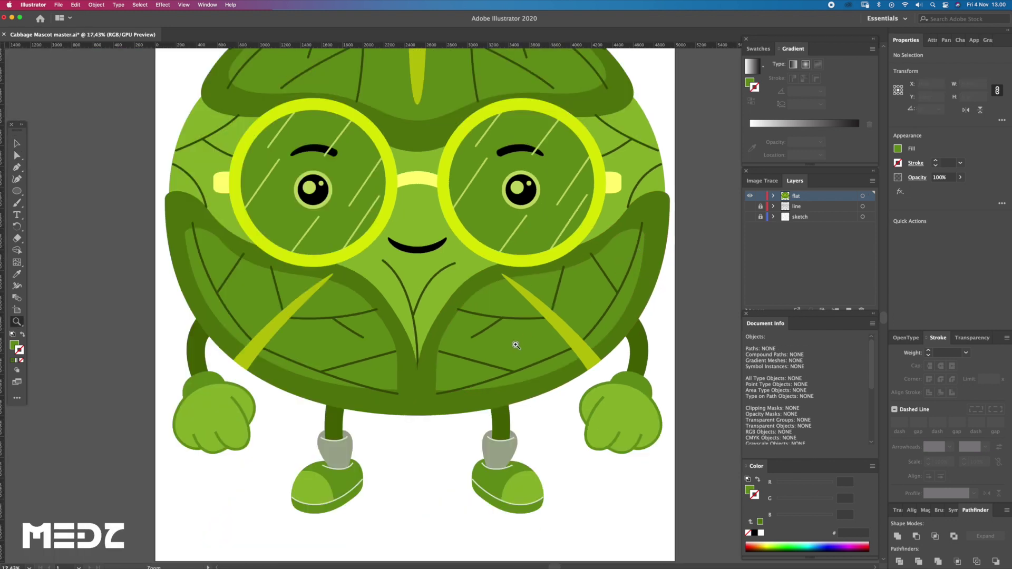
{"action": "left_click", "coordinate": [443, 362]}
Step: Narrow the right leaf shape from its inner side, then zoom out and deselect
{"action": "key", "text": "a"}
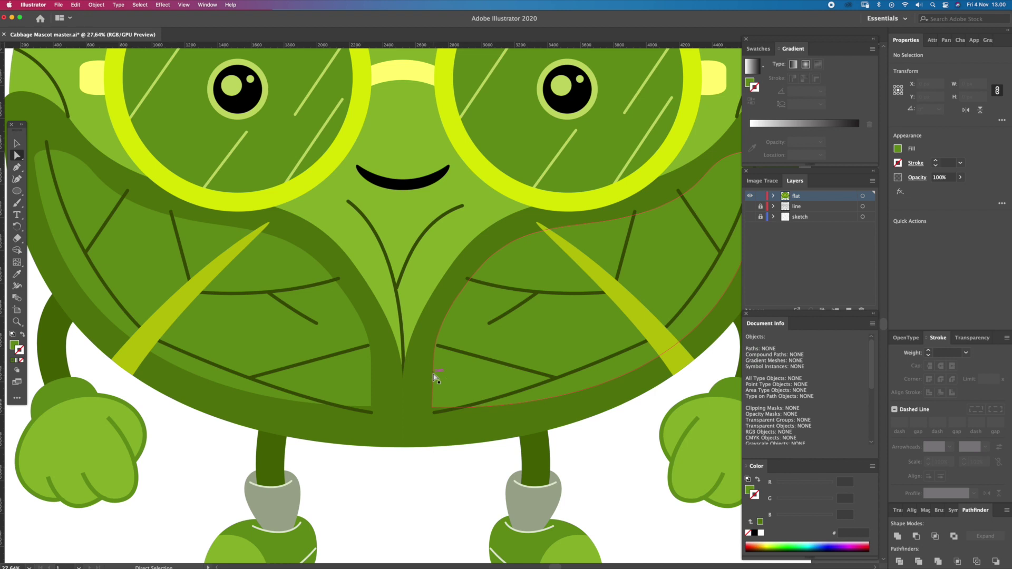
{"action": "left_click", "coordinate": [435, 378]}
{"action": "scroll", "coordinate": [434, 362], "scroll_direction": "up", "scroll_amount": 1}
{"action": "key", "text": "v"}
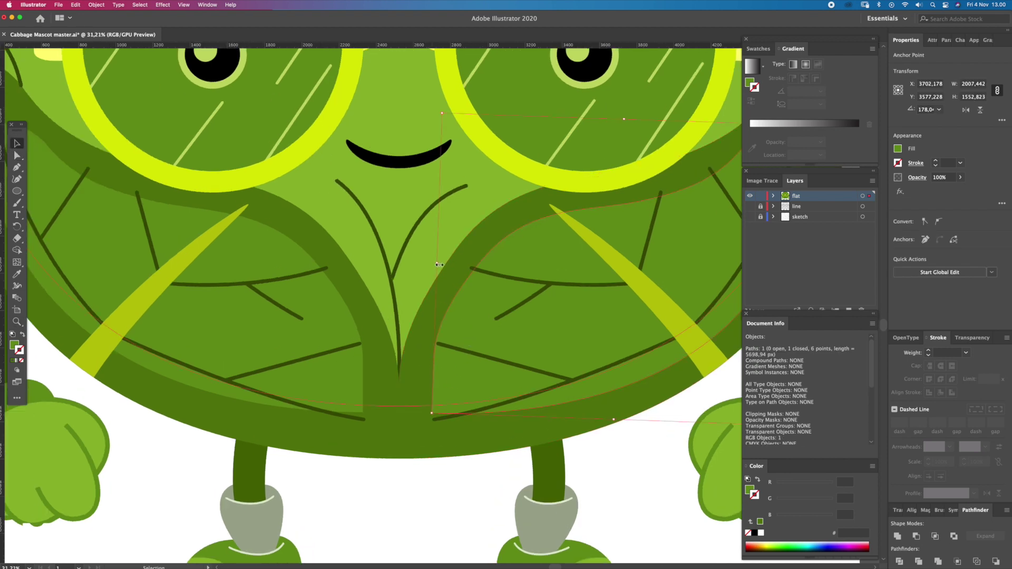
{"action": "left_click_drag", "start_coordinate": [437, 264], "coordinate": [443, 263]}
{"action": "key", "text": "z"}
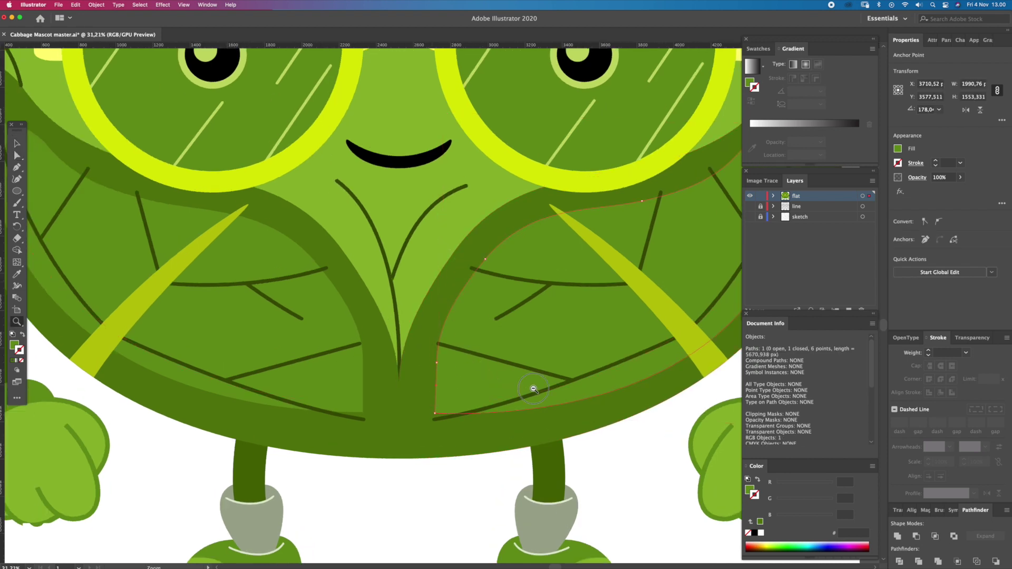
{"action": "left_click", "coordinate": [536, 388], "text": "alt"}
{"action": "left_click", "coordinate": [536, 366], "text": "alt"}
{"action": "key", "text": "ctrl+shift+a"}
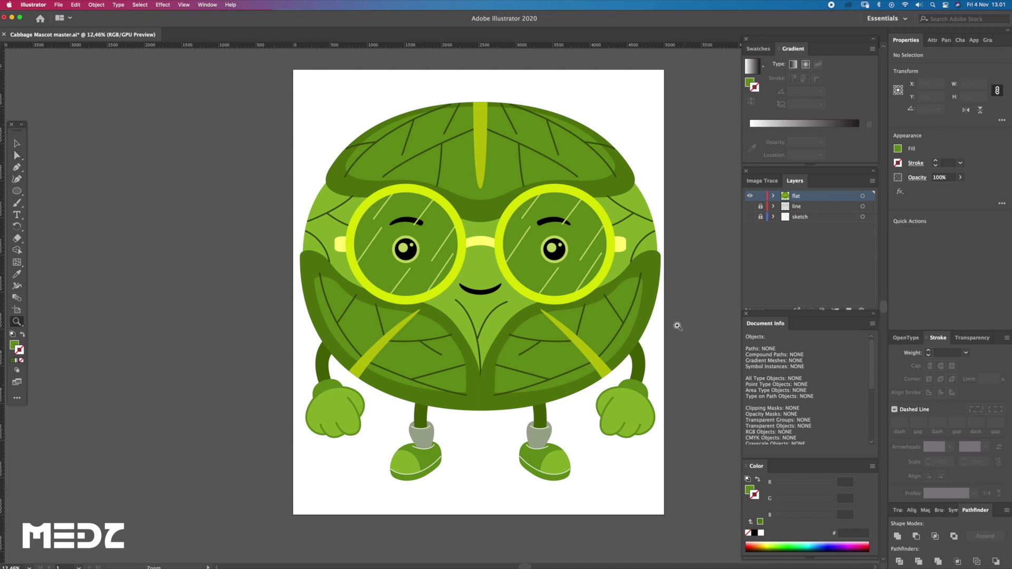
Step: Drag the left front-leaf shape's top anchors up along the leaf edge
{"action": "left_click_drag", "start_coordinate": [686, 326], "coordinate": [672, 328]}
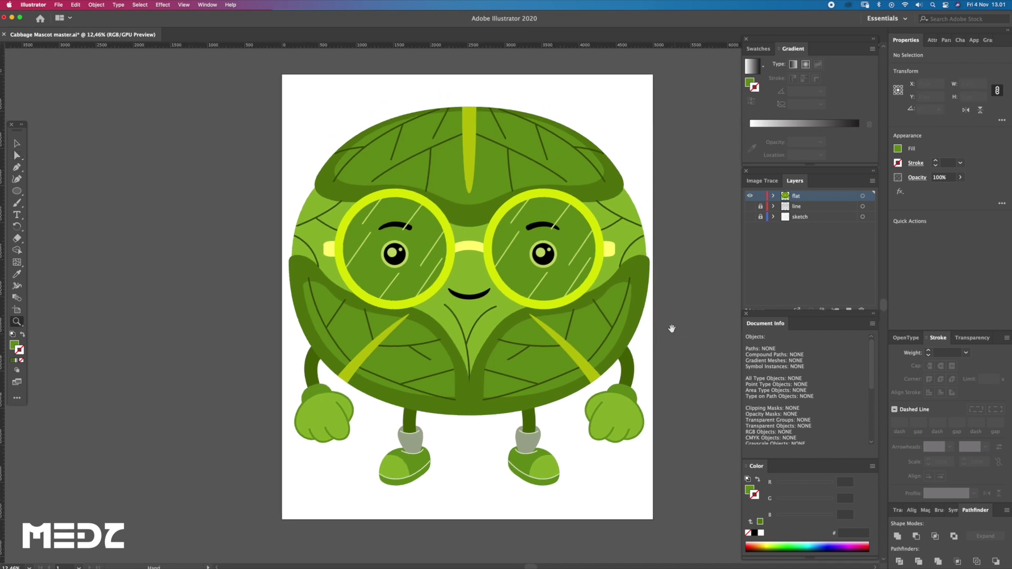
{"action": "key", "text": "a"}
{"action": "left_click_drag", "start_coordinate": [672, 315], "coordinate": [655, 354]}
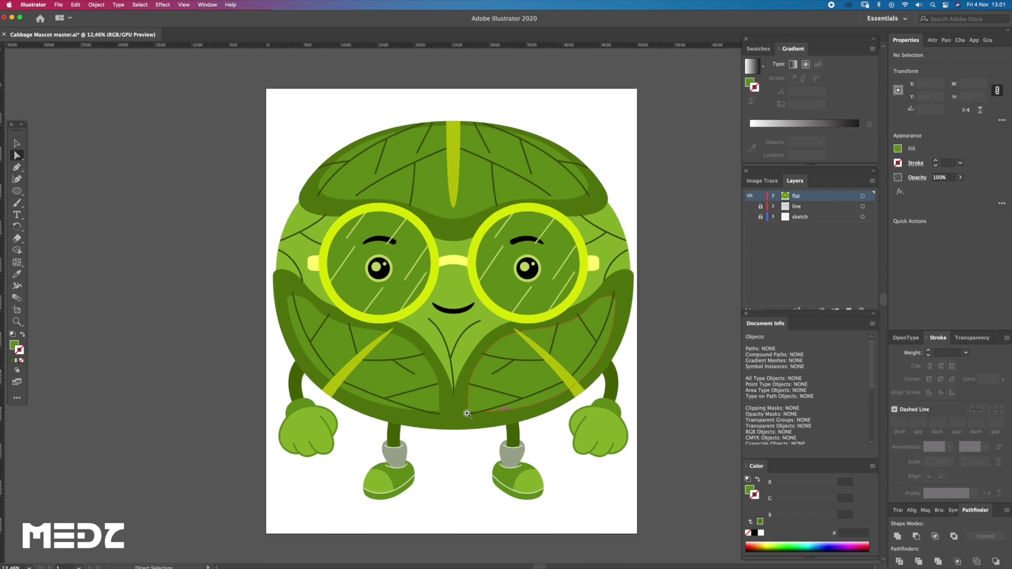
{"action": "key", "text": "z"}
{"action": "left_click", "coordinate": [477, 422]}
{"action": "scroll", "coordinate": [472, 425], "scroll_direction": "down", "scroll_amount": 5}
{"action": "scroll", "coordinate": [452, 371], "scroll_direction": "down", "scroll_amount": 3}
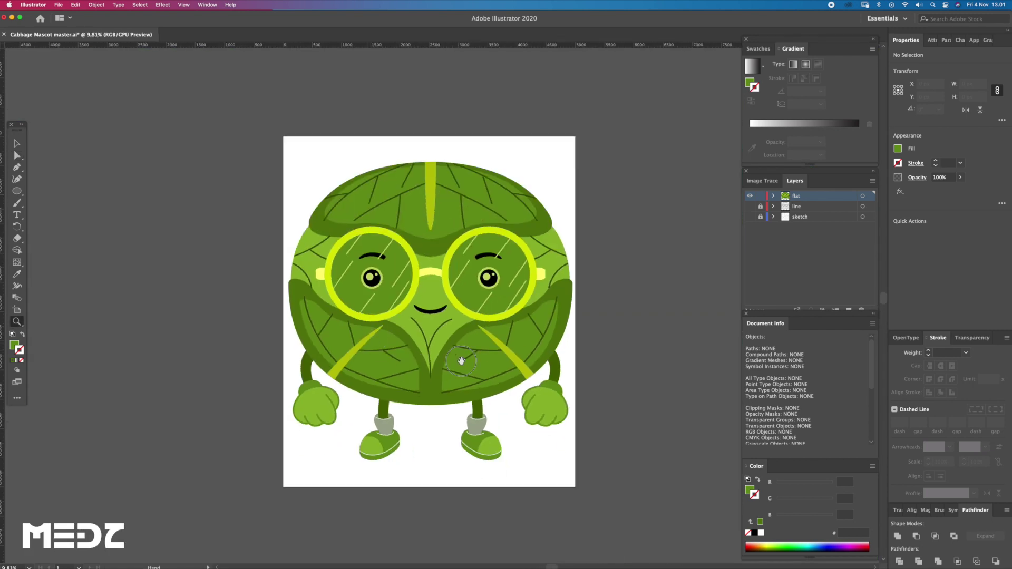
{"action": "key", "text": "v"}
{"action": "key", "text": "z"}
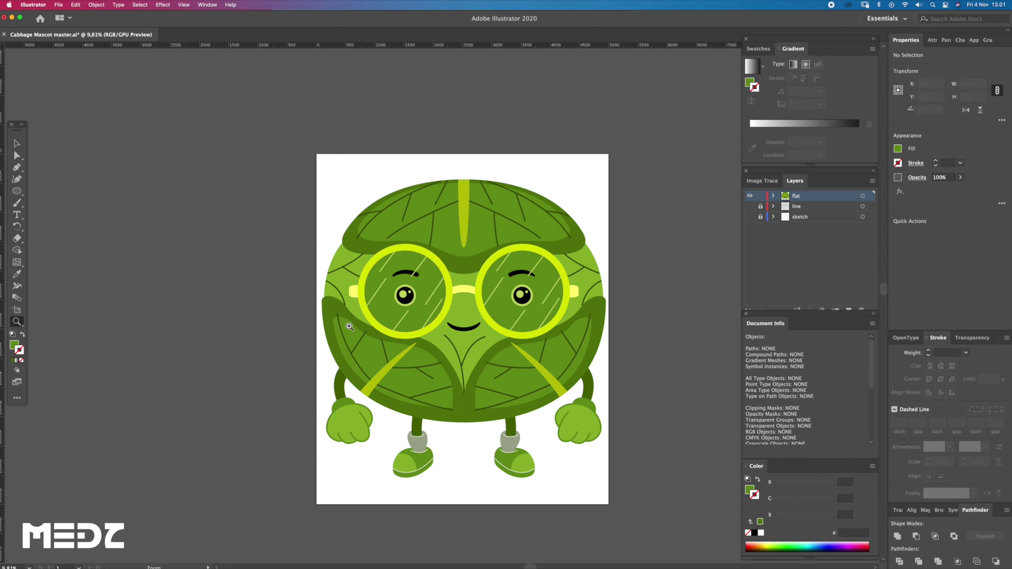
{"action": "left_click", "coordinate": [349, 321]}
{"action": "key", "text": "a"}
{"action": "mouse_move", "coordinate": [319, 323]}
{"action": "left_mouse_down"}
{"action": "mouse_move", "coordinate": [295, 285]}
{"action": "mouse_move", "coordinate": [305, 278]}
{"action": "left_mouse_up"}
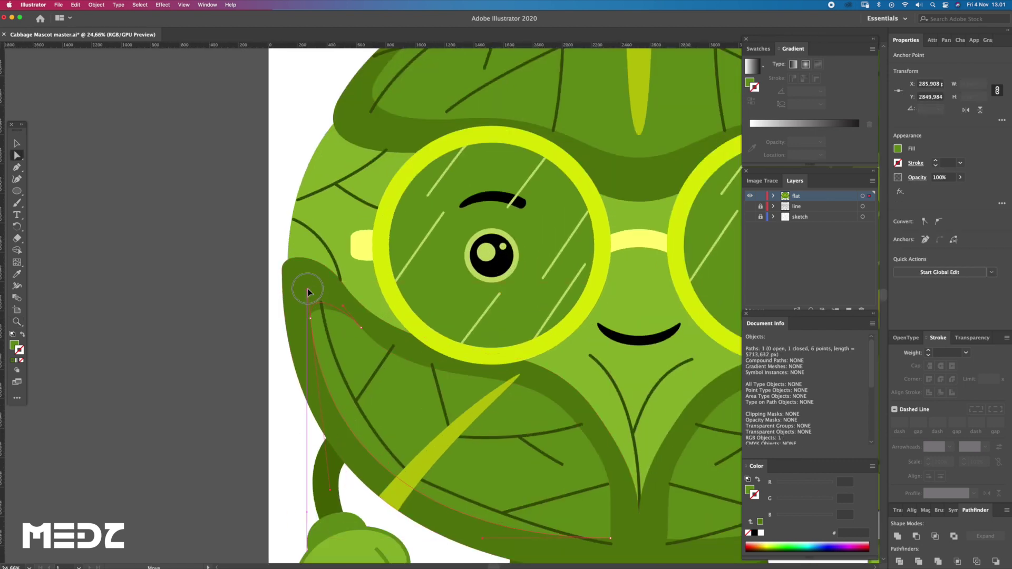
{"action": "left_click_drag", "start_coordinate": [305, 278], "coordinate": [305, 263]}
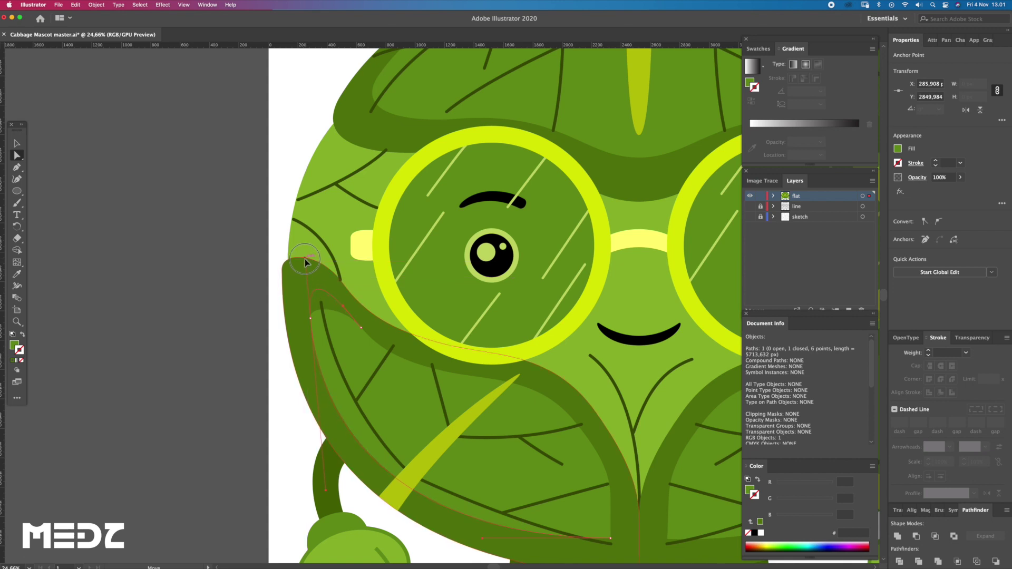
{"action": "left_click_drag", "start_coordinate": [306, 262], "coordinate": [305, 262]}
Step: Pull the right leaf shape's anchor to the outer edge and ease its side outward
{"action": "key", "text": "z"}
{"action": "key", "text": "super+0"}
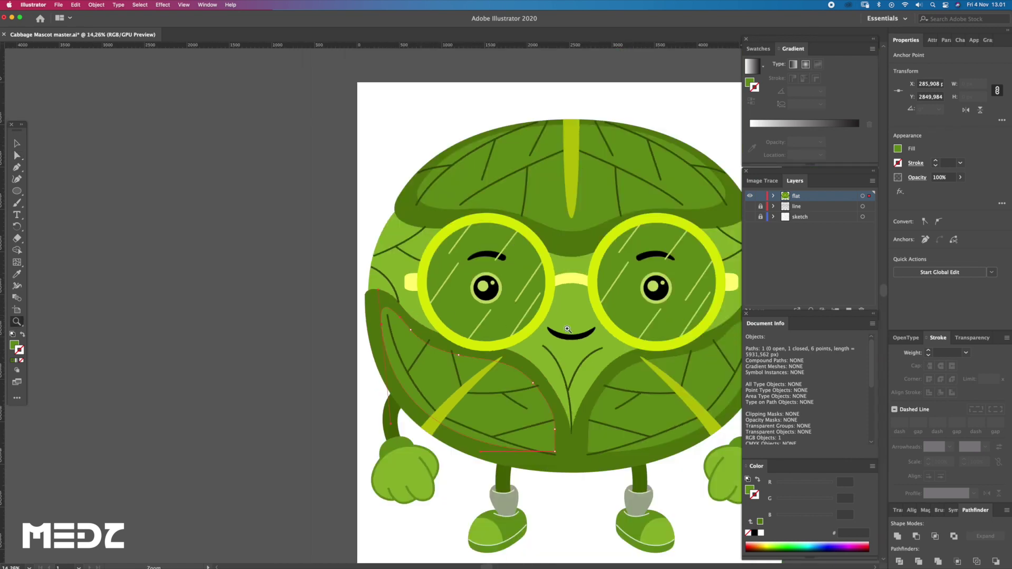
{"action": "left_click", "coordinate": [615, 326]}
{"action": "left_click_drag", "start_coordinate": [598, 318], "coordinate": [604, 273]}
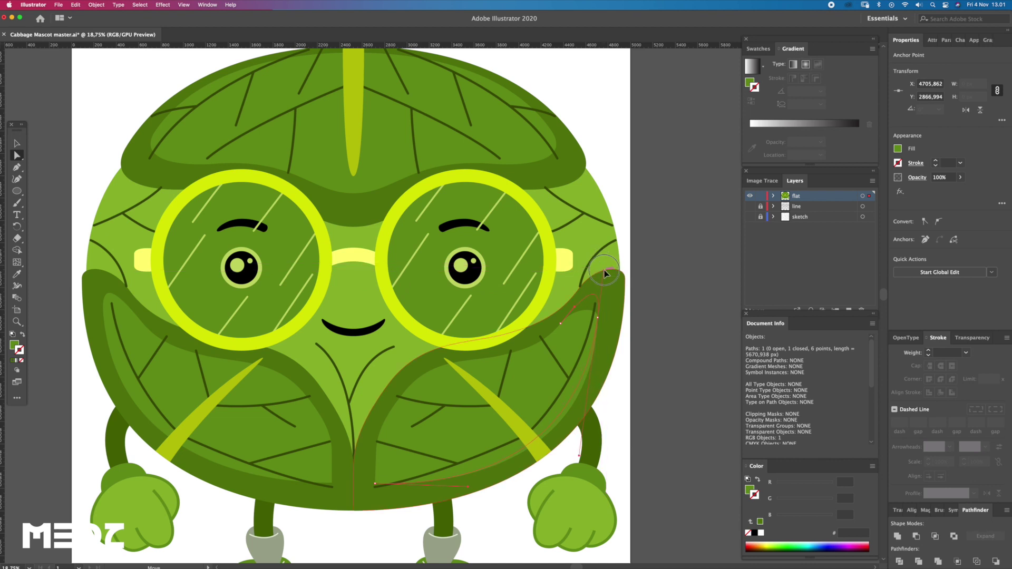
{"action": "left_click_drag", "start_coordinate": [604, 273], "coordinate": [605, 270]}
{"action": "left_click", "coordinate": [614, 329]}
{"action": "left_click_drag", "start_coordinate": [598, 319], "coordinate": [602, 316]}
{"action": "scroll", "coordinate": [537, 324], "scroll_direction": "down", "scroll_amount": 2}
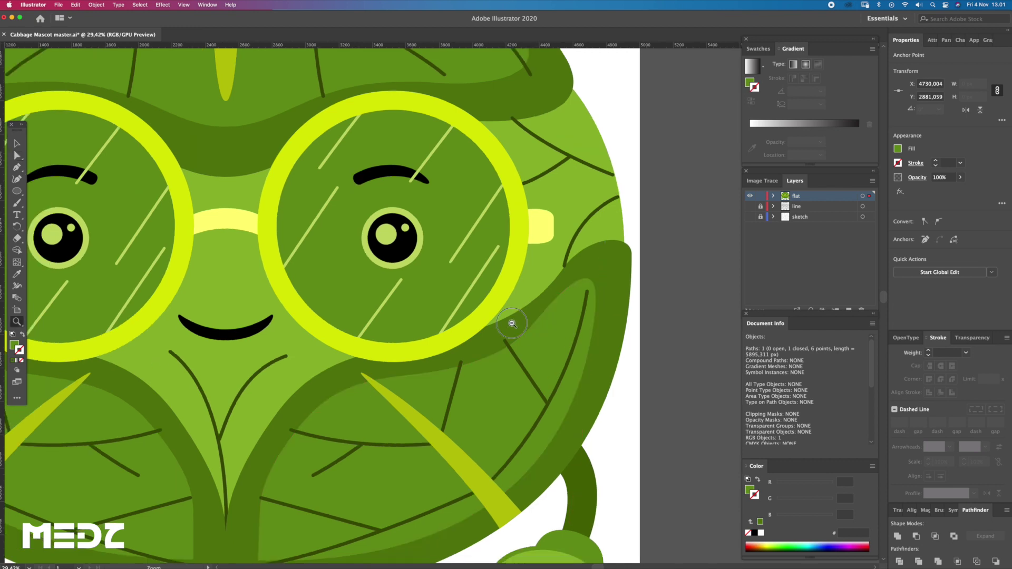
{"action": "scroll", "coordinate": [527, 323], "scroll_direction": "down", "scroll_amount": 5}
{"action": "scroll", "coordinate": [549, 316], "scroll_direction": "up", "scroll_amount": 5}
{"action": "left_click_drag", "start_coordinate": [562, 306], "coordinate": [565, 308]}
{"action": "scroll", "coordinate": [606, 307], "scroll_direction": "down", "scroll_amount": 3}
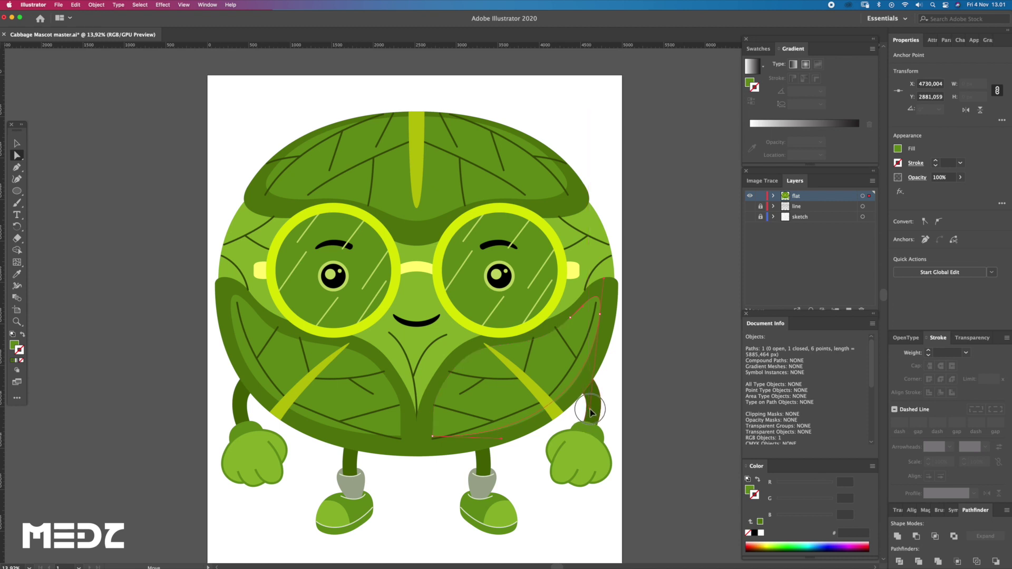
{"action": "left_click", "coordinate": [630, 375]}
Step: Raise the selected segments of both leaf shapes, then nudge the right shape's segment
{"action": "key", "text": "z"}
{"action": "left_click_drag", "start_coordinate": [617, 348], "coordinate": [631, 358]}
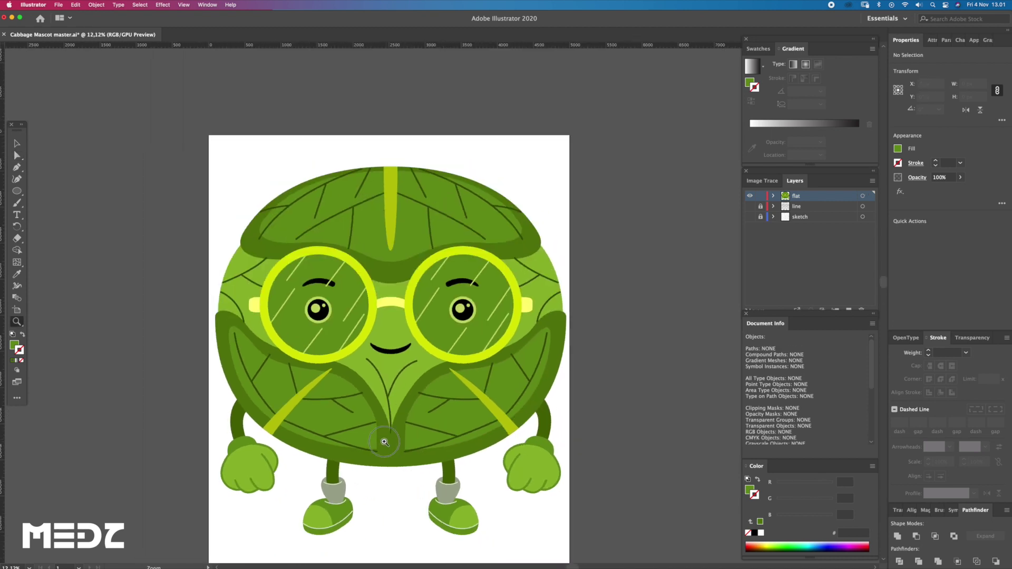
{"action": "left_click_drag", "start_coordinate": [378, 452], "coordinate": [390, 453]}
{"action": "key", "text": "a"}
{"action": "left_click", "coordinate": [377, 452]}
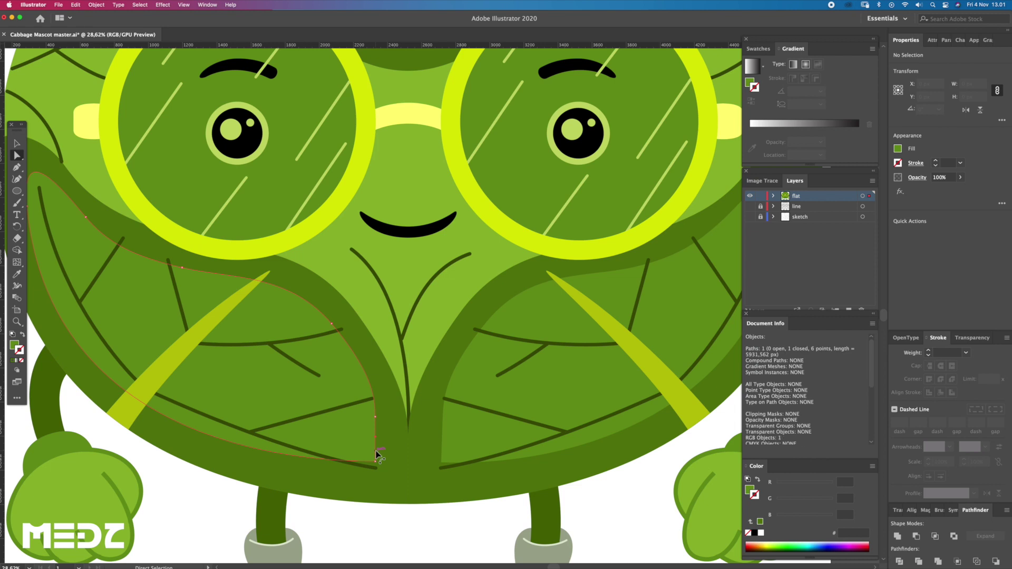
{"action": "scroll", "coordinate": [426, 438], "scroll_direction": "down", "scroll_amount": 3}
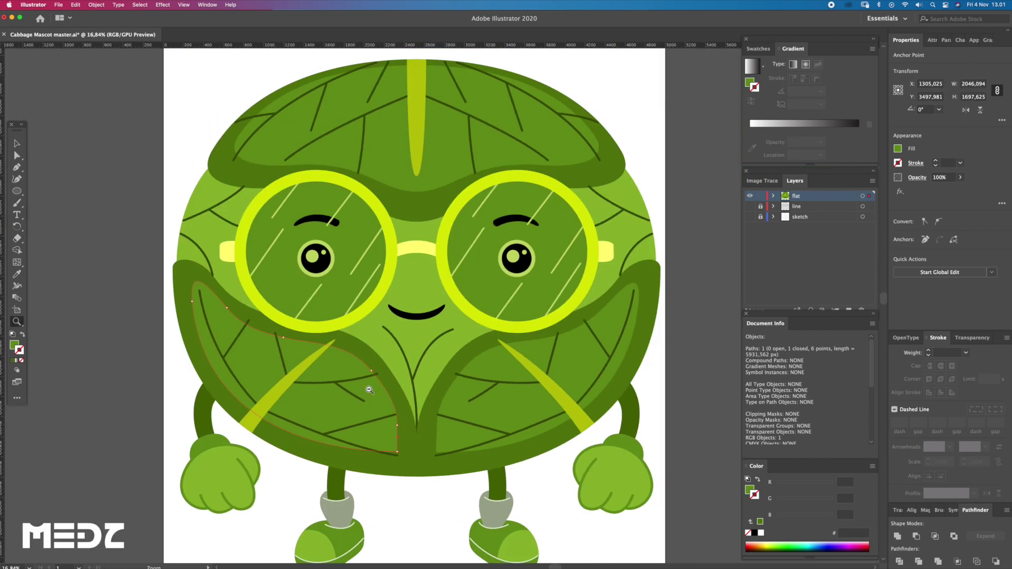
{"action": "left_click", "coordinate": [463, 365], "text": "shift"}
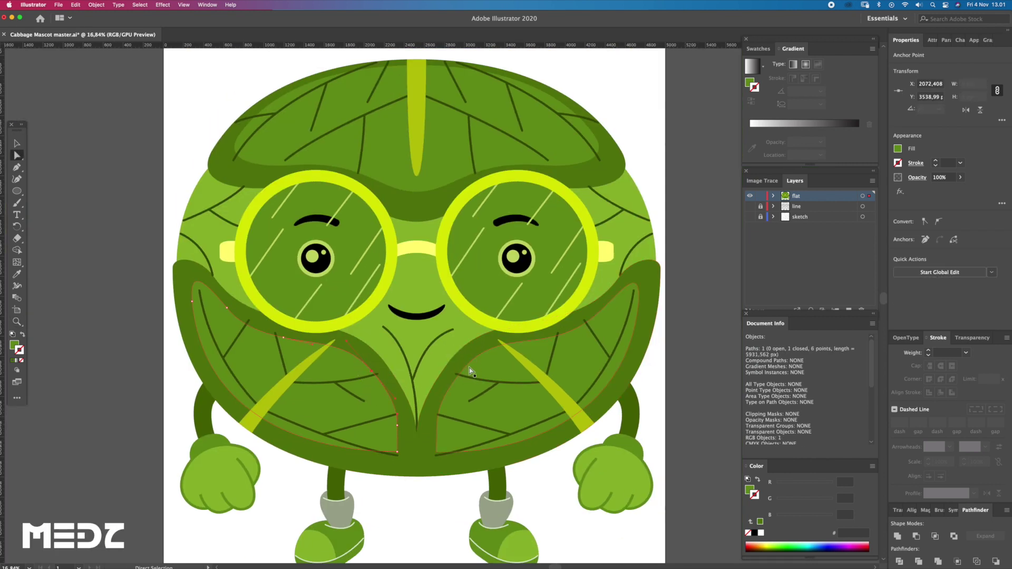
{"action": "left_click", "coordinate": [373, 375], "text": "shift"}
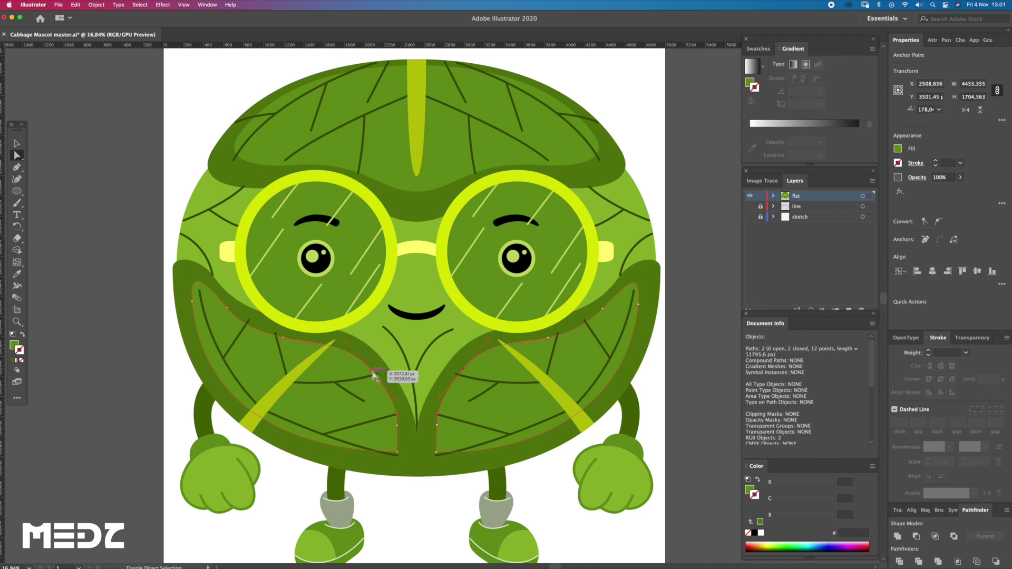
{"action": "left_click_drag", "start_coordinate": [373, 363], "coordinate": [372, 361]}
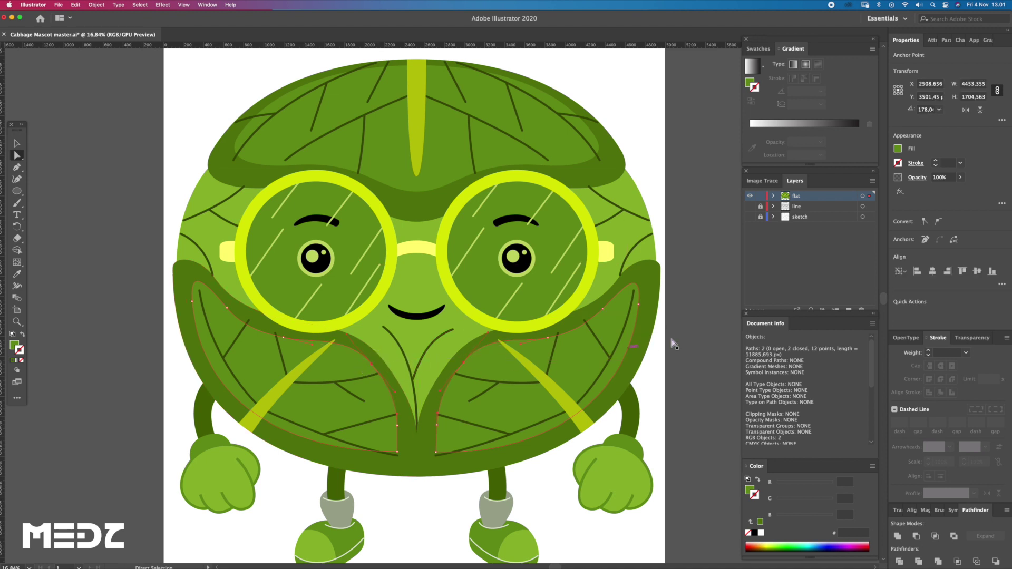
{"action": "left_click", "coordinate": [685, 348]}
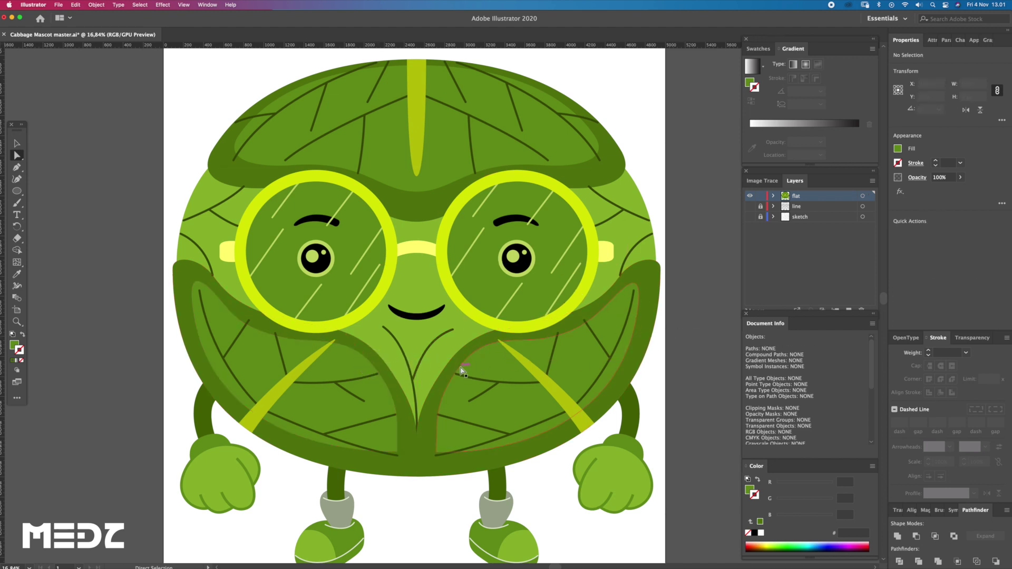
{"action": "left_click_drag", "start_coordinate": [460, 372], "coordinate": [456, 366]}
{"action": "left_click_drag", "start_coordinate": [456, 367], "coordinate": [456, 368]}
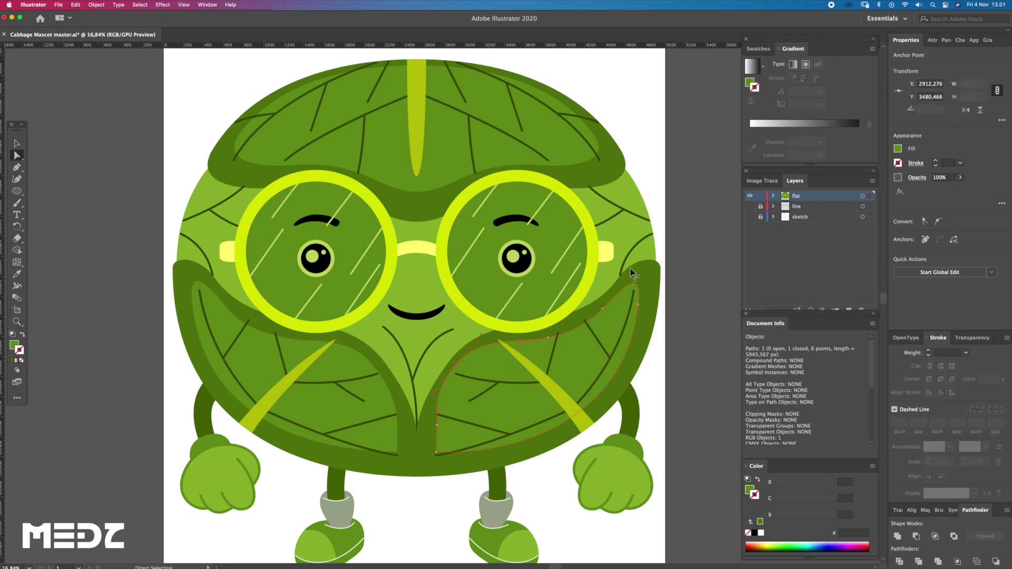
Step: Delete a surplus anchor from the right leaf shape with the Delete Anchor Point tool
{"action": "key", "text": "ctrl+shift+a"}
{"action": "key", "text": "z"}
{"action": "mouse_move", "coordinate": [372, 367]}
{"action": "left_mouse_down"}
{"action": "mouse_move", "coordinate": [395, 377]}
{"action": "mouse_move", "coordinate": [378, 362]}
{"action": "left_mouse_up"}
{"action": "key", "text": "a"}
{"action": "left_click", "coordinate": [388, 388]}
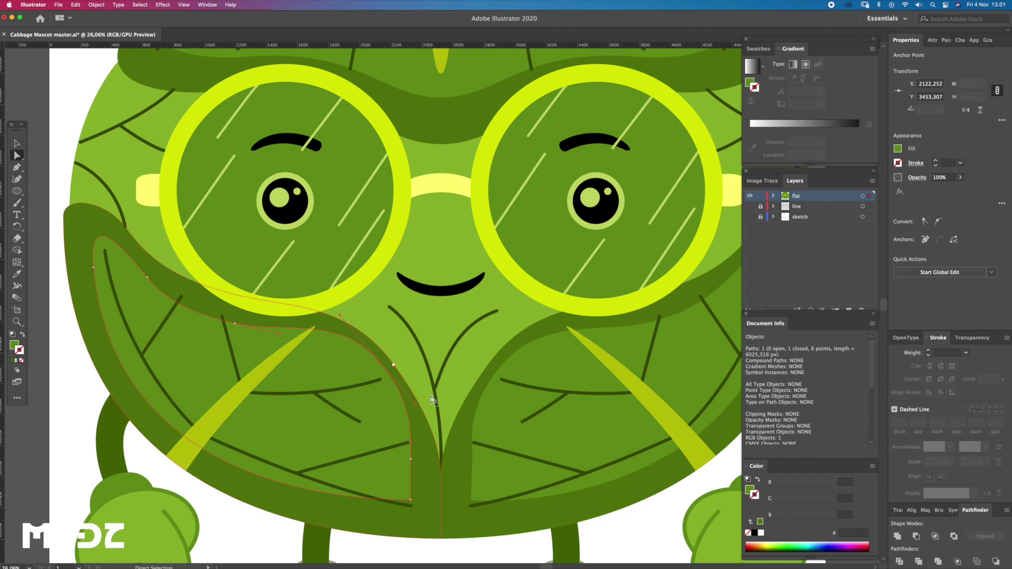
{"action": "left_click", "coordinate": [473, 458]}
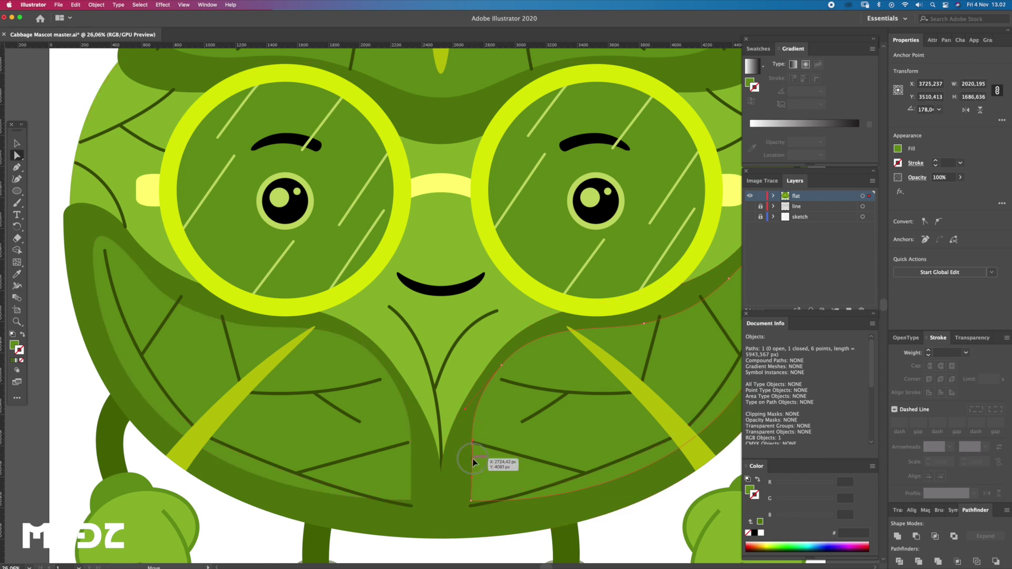
{"action": "scroll", "coordinate": [472, 459], "scroll_direction": "up", "scroll_amount": 1}
{"action": "key", "text": "minus"}
{"action": "left_click", "coordinate": [472, 459]}
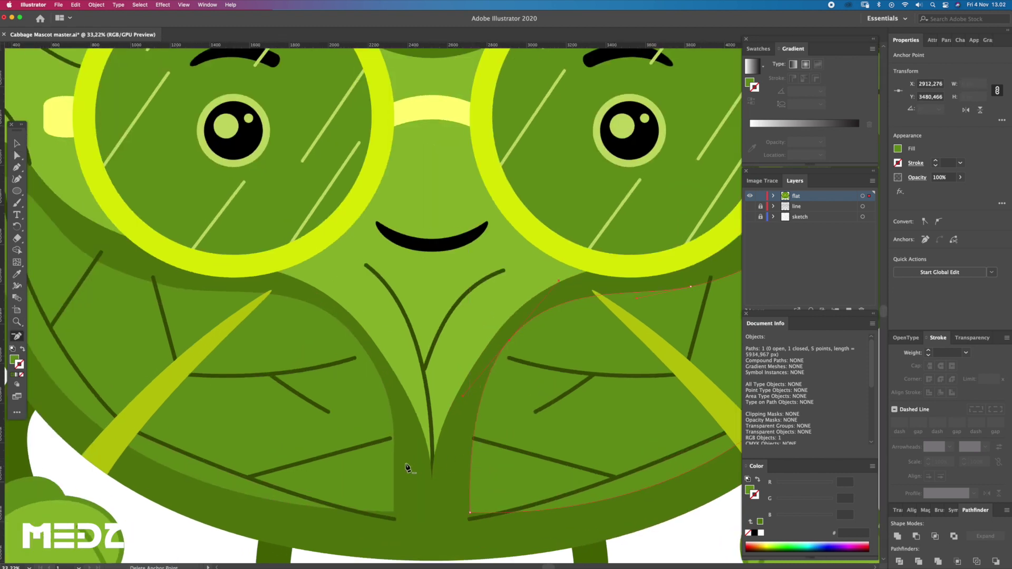
Step: Zoom out to check both leaf shapes and select the curved brown leaf path
{"action": "left_click", "coordinate": [393, 465], "text": "super"}
{"action": "key", "text": "z"}
{"action": "left_click", "coordinate": [500, 434], "text": "alt"}
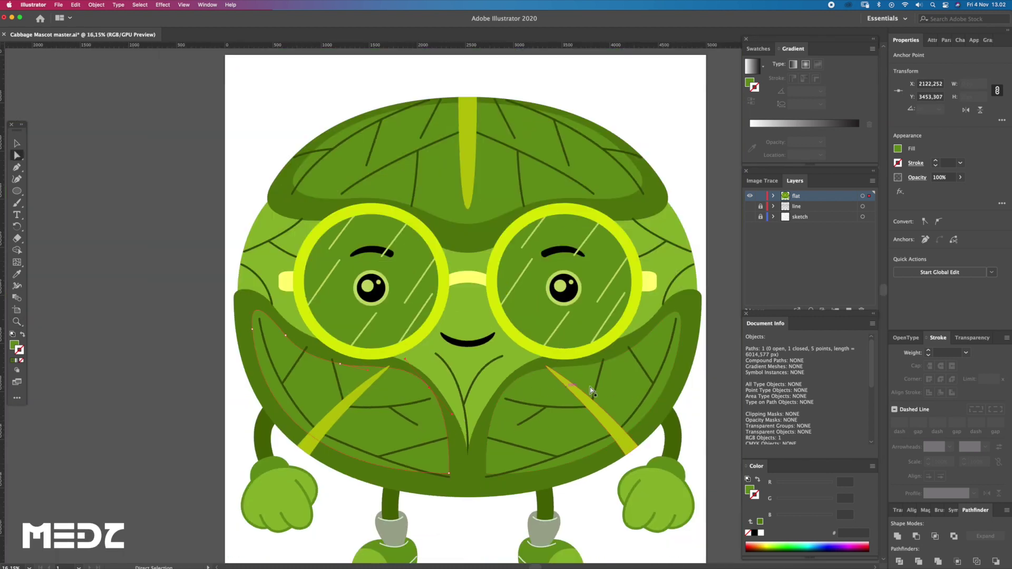
{"action": "scroll", "coordinate": [583, 388], "scroll_direction": "right", "scroll_amount": 2}
{"action": "scroll", "coordinate": [584, 388], "scroll_direction": "down", "scroll_amount": 1}
{"action": "key", "text": "super+shift+a"}
{"action": "left_click", "coordinate": [684, 315], "text": "alt"}
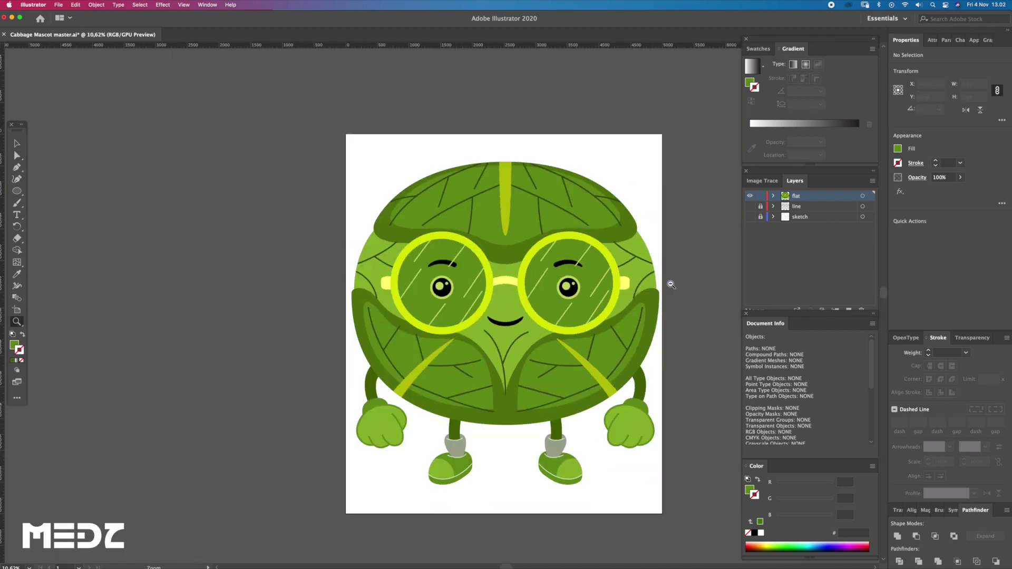
{"action": "left_click_drag", "start_coordinate": [676, 286], "coordinate": [651, 274]}
Step: Copy the curved brown leaf path over to the left side of the head
{"action": "key", "text": "v"}
{"action": "left_click", "coordinate": [615, 261]}
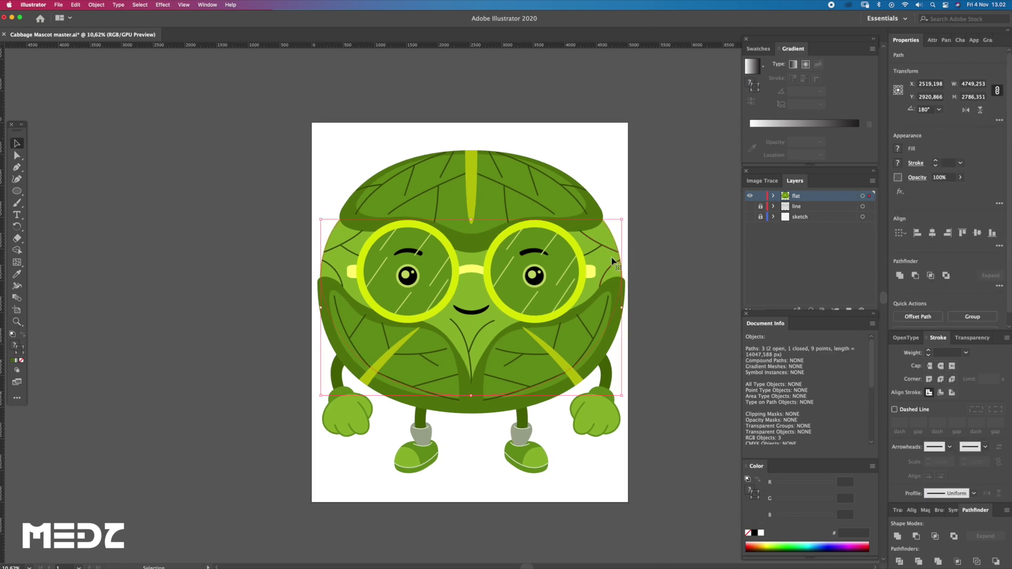
{"action": "left_click_drag", "start_coordinate": [597, 255], "coordinate": [337, 273]}
{"action": "key", "text": "a"}
{"action": "left_click", "coordinate": [397, 225], "text": "shift"}
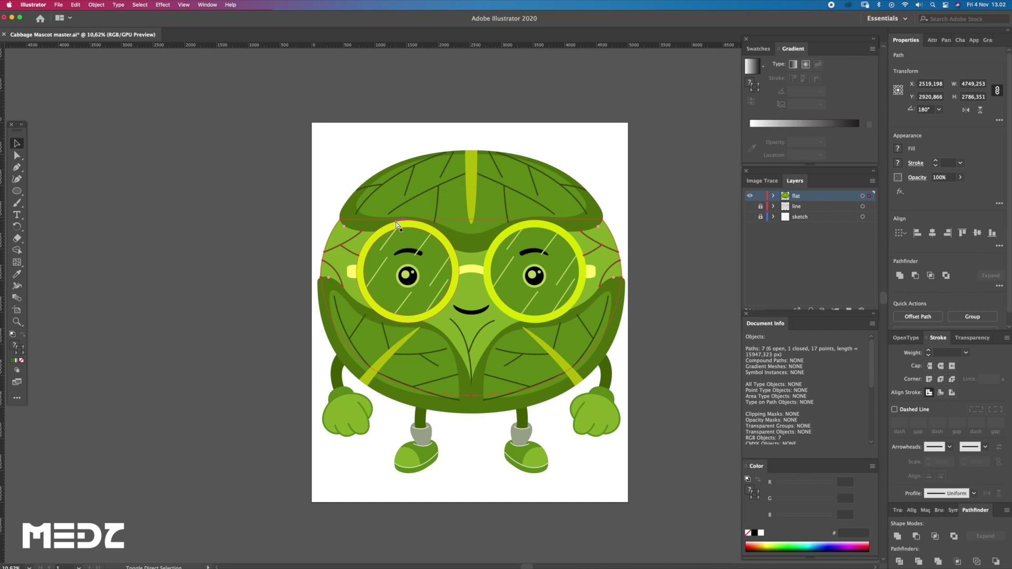
{"action": "left_click", "coordinate": [680, 268]}
{"action": "scroll", "coordinate": [343, 280], "scroll_direction": "up", "scroll_amount": 5}
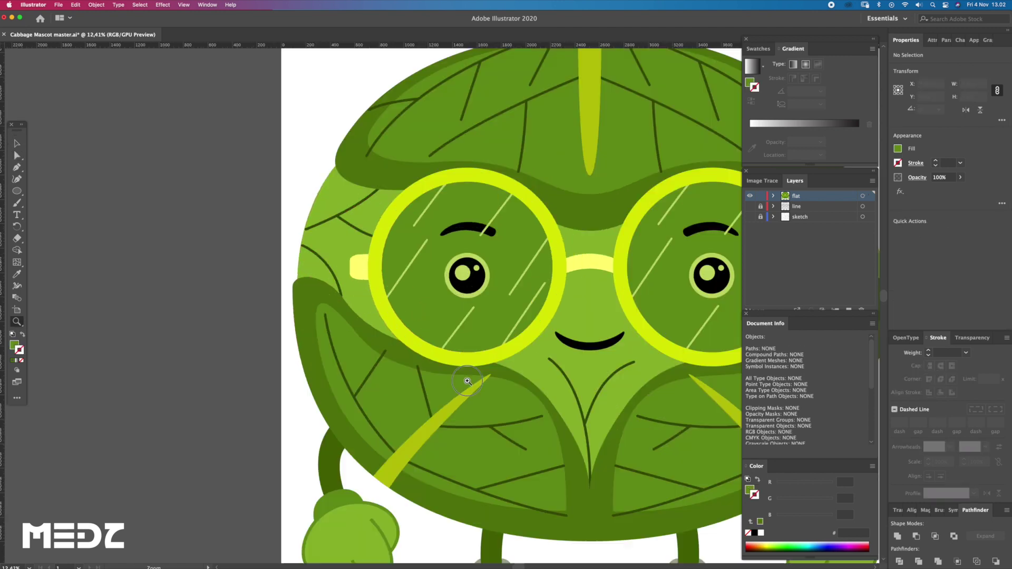
{"action": "left_click", "coordinate": [341, 315]}
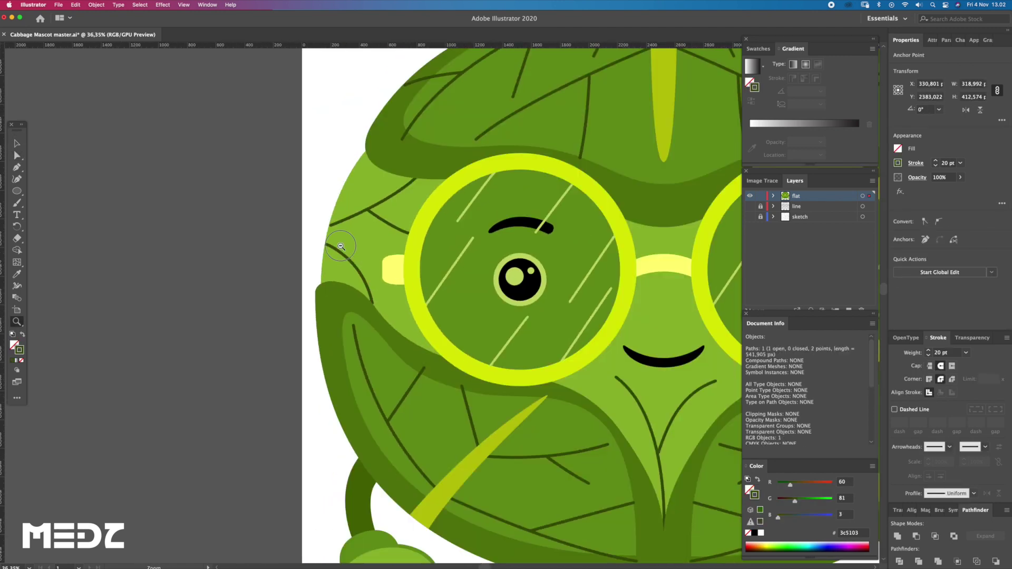
{"action": "scroll", "coordinate": [333, 230], "scroll_direction": "down", "scroll_amount": 5}
{"action": "key", "text": "a"}
{"action": "left_click", "coordinate": [305, 255]}
{"action": "scroll", "coordinate": [562, 216], "scroll_direction": "right", "scroll_amount": 2}
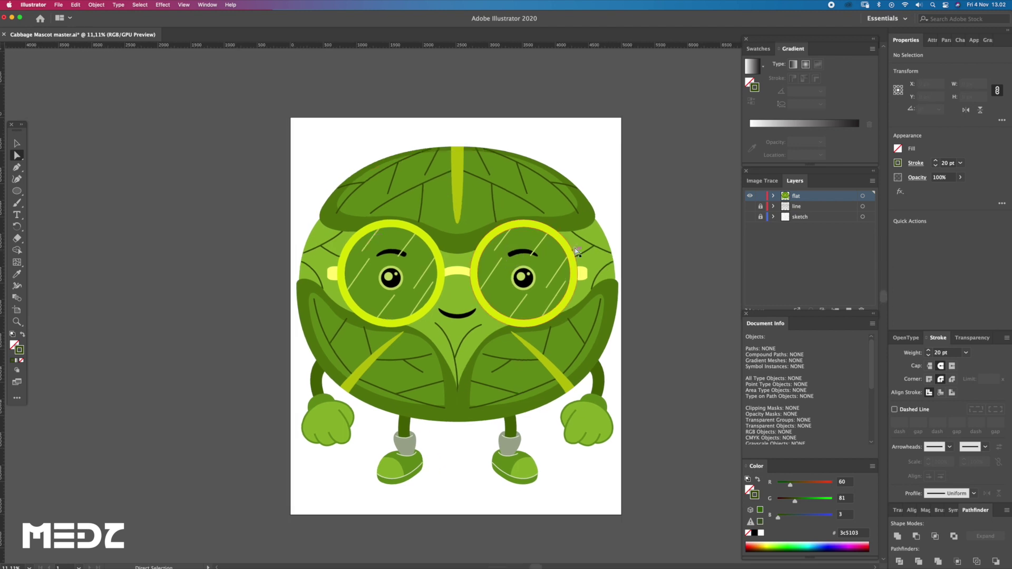
{"action": "scroll", "coordinate": [563, 216], "scroll_direction": "up", "scroll_amount": 3}
Step: Widen the top cap leaf, set its stroke to None, and stretch it to the head's top
{"action": "left_click", "coordinate": [592, 223]}
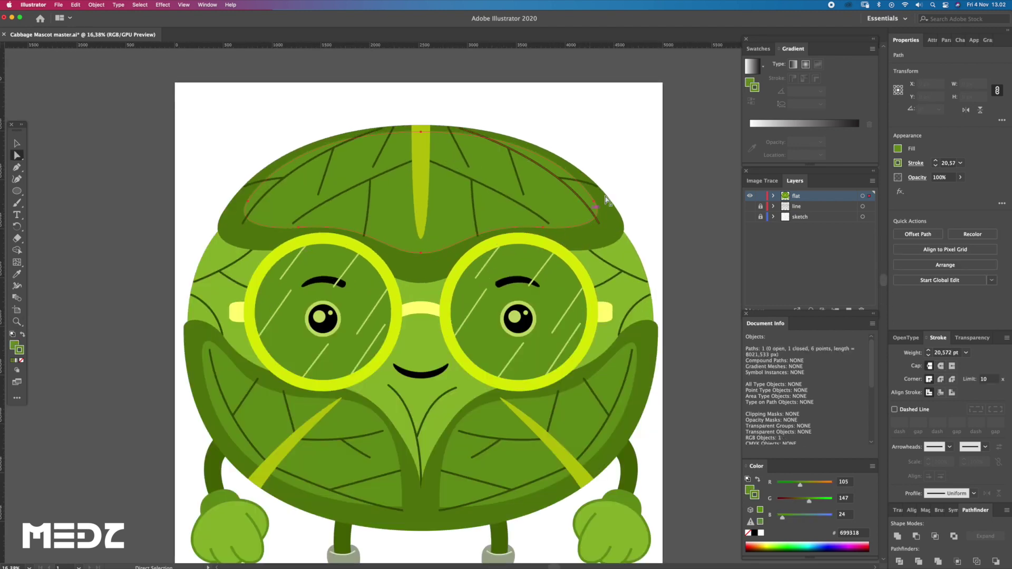
{"action": "left_click_drag", "start_coordinate": [603, 191], "coordinate": [612, 192]}
{"action": "key", "text": "a"}
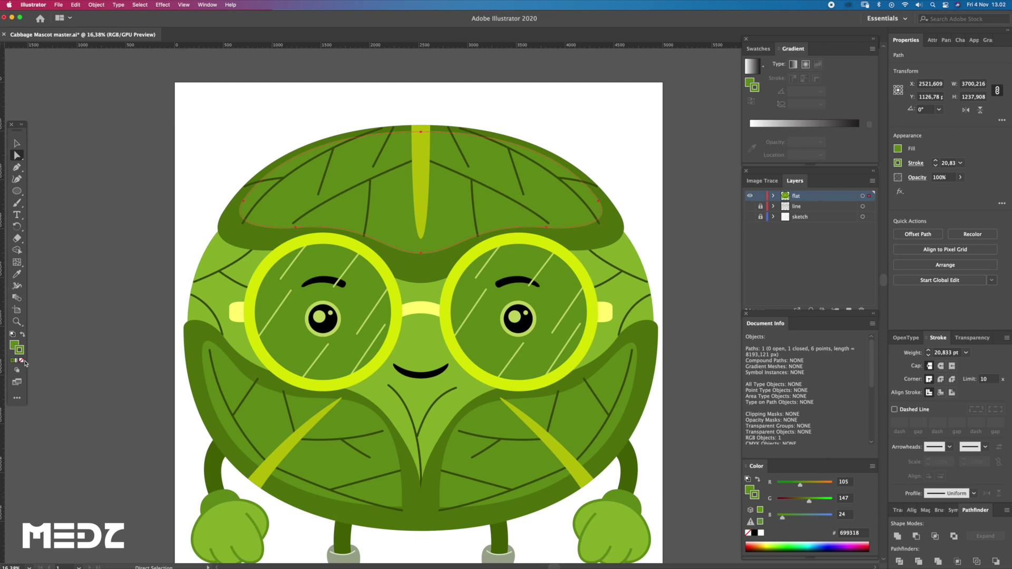
{"action": "left_click", "coordinate": [23, 361]}
{"action": "key", "text": "v"}
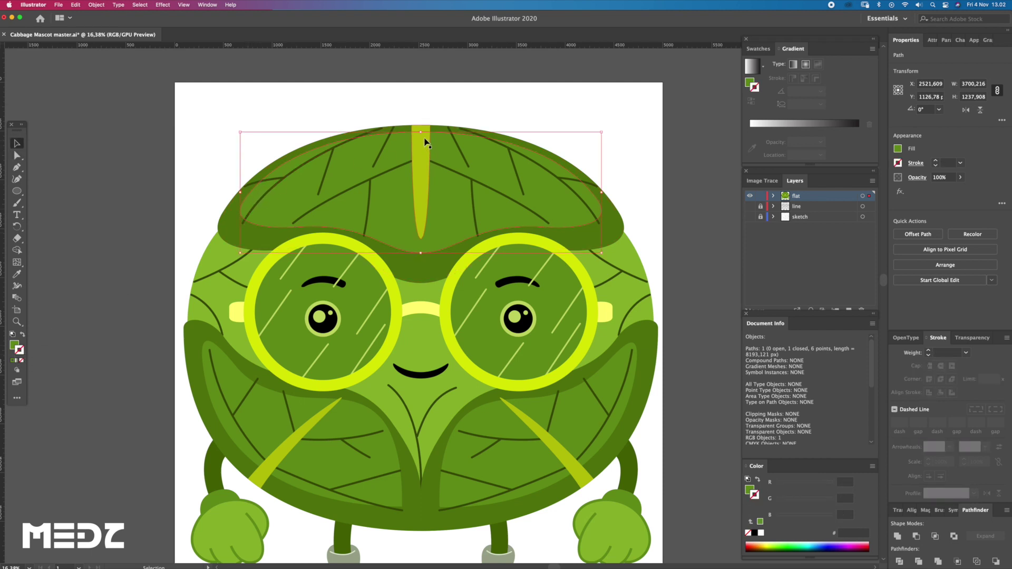
{"action": "scroll", "coordinate": [426, 143], "scroll_direction": "up", "scroll_amount": 3}
{"action": "left_click_drag", "start_coordinate": [420, 132], "coordinate": [420, 126]}
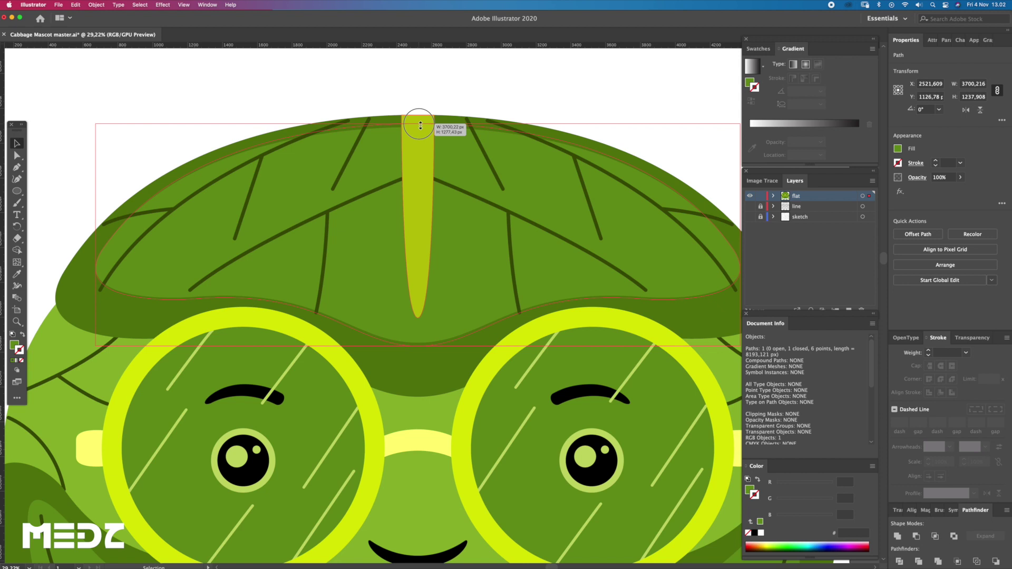
{"action": "left_click", "coordinate": [461, 100]}
Step: Lengthen the top cap leaf downward a little so it fits the head
{"action": "key", "text": "z"}
{"action": "scroll", "coordinate": [502, 126], "scroll_direction": "down", "scroll_amount": 5}
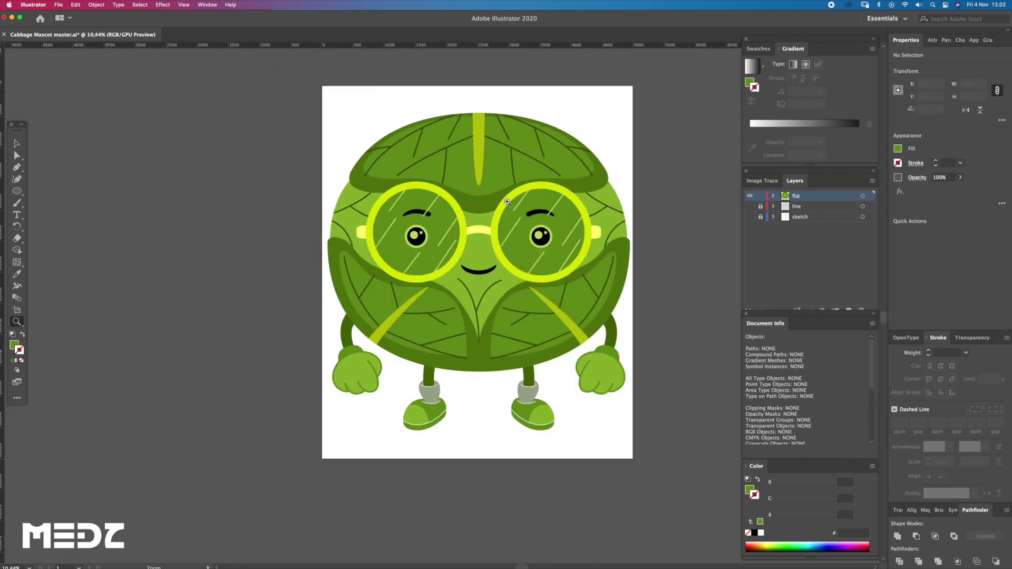
{"action": "key", "text": "v"}
{"action": "left_click", "coordinate": [487, 187]}
{"action": "left_click_drag", "start_coordinate": [479, 195], "coordinate": [481, 200]}
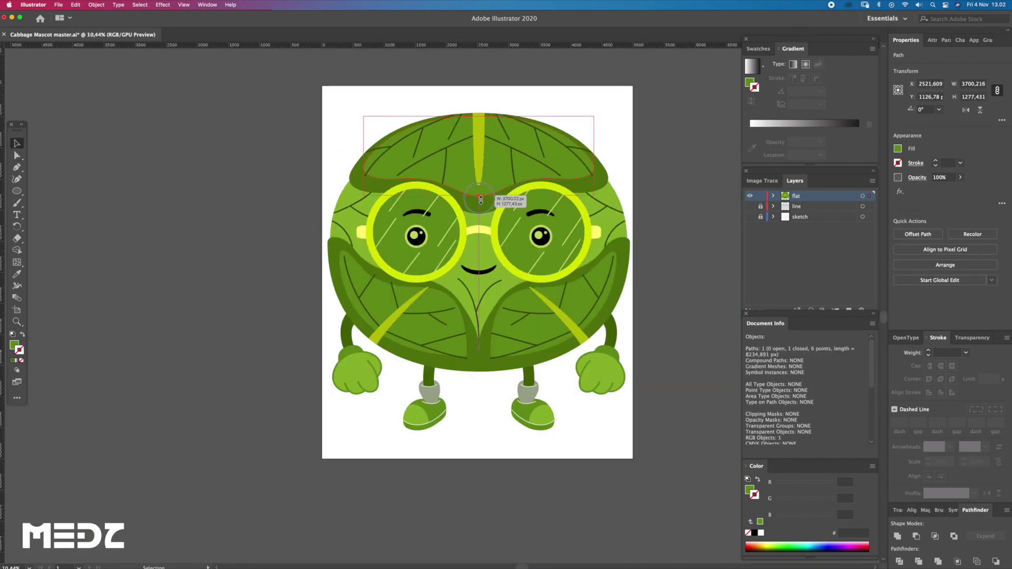
{"action": "left_click", "coordinate": [548, 97]}
{"action": "key", "text": "z"}
{"action": "scroll", "coordinate": [580, 132], "scroll_direction": "down", "scroll_amount": 1}
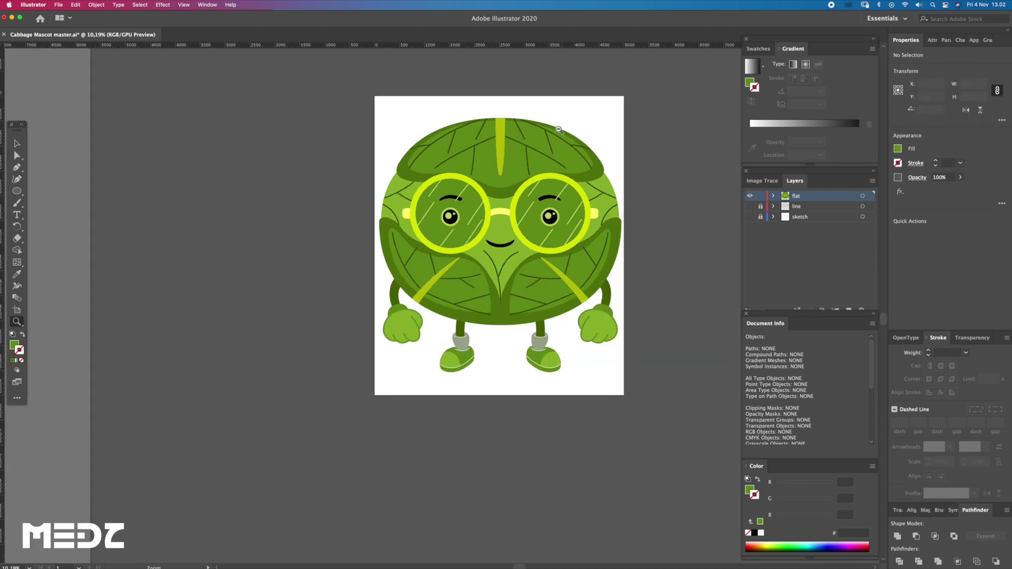
{"action": "left_click_drag", "start_coordinate": [615, 170], "coordinate": [599, 175]}
{"action": "scroll", "coordinate": [564, 269], "scroll_direction": "up", "scroll_amount": 3}
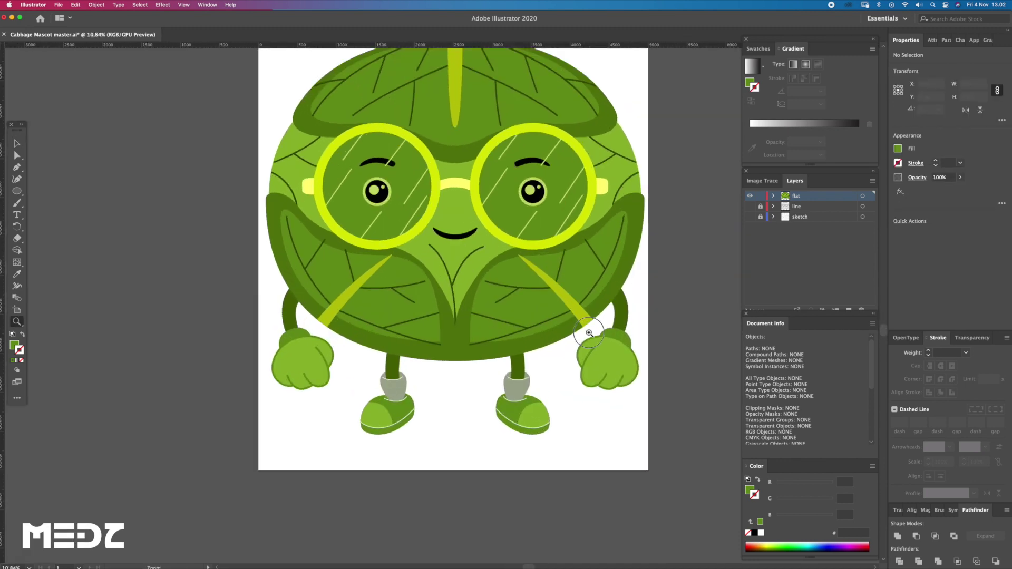
{"action": "left_click_drag", "start_coordinate": [594, 300], "coordinate": [606, 374]}
{"action": "scroll", "coordinate": [606, 374], "scroll_direction": "up", "scroll_amount": 2}
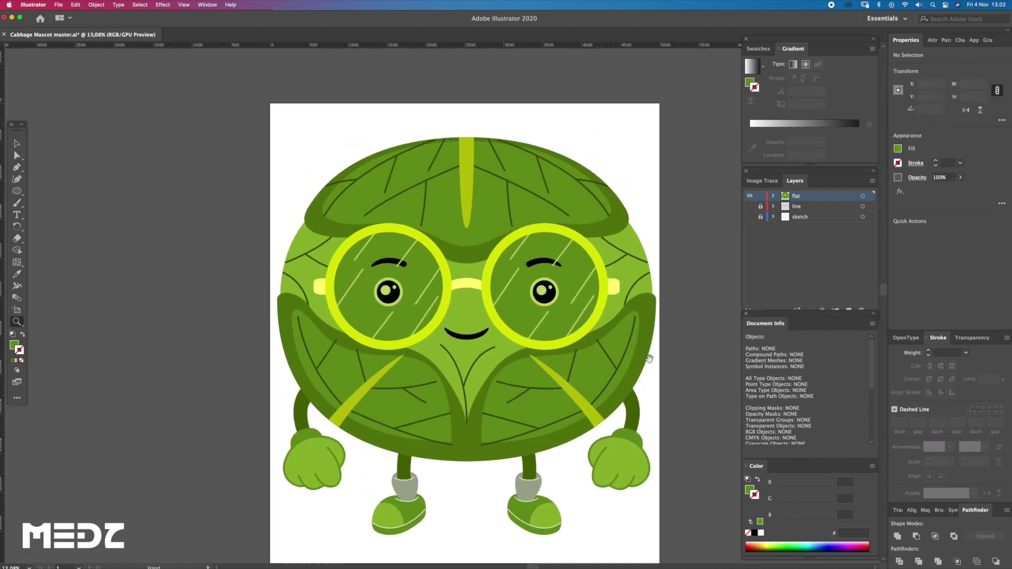
Step: Start a Pen path for a highlight near the head's upper left edge
{"action": "key", "text": "z"}
{"action": "scroll", "coordinate": [316, 253], "scroll_direction": "up", "scroll_amount": 3}
{"action": "scroll", "coordinate": [316, 253], "scroll_direction": "down", "scroll_amount": 3}
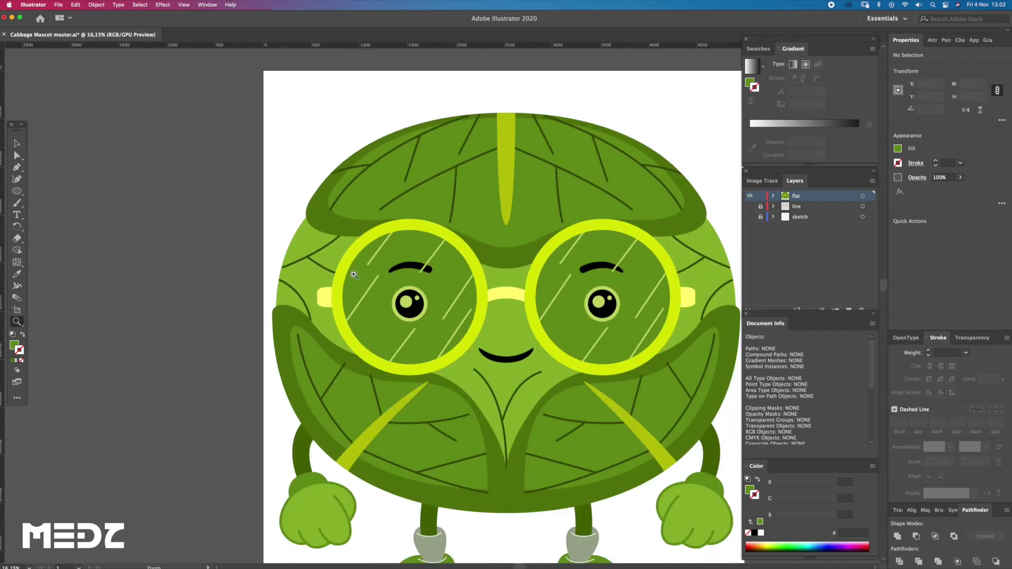
{"action": "scroll", "coordinate": [343, 267], "scroll_direction": "up", "scroll_amount": 4}
{"action": "key", "text": "a"}
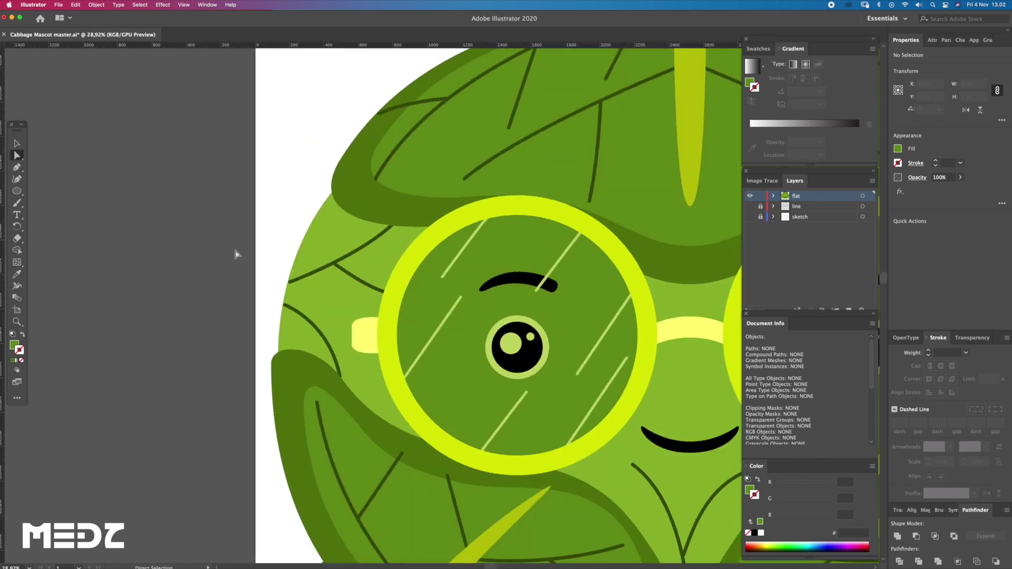
{"action": "key", "text": "p"}
{"action": "left_click_drag", "start_coordinate": [341, 232], "coordinate": [319, 226]}
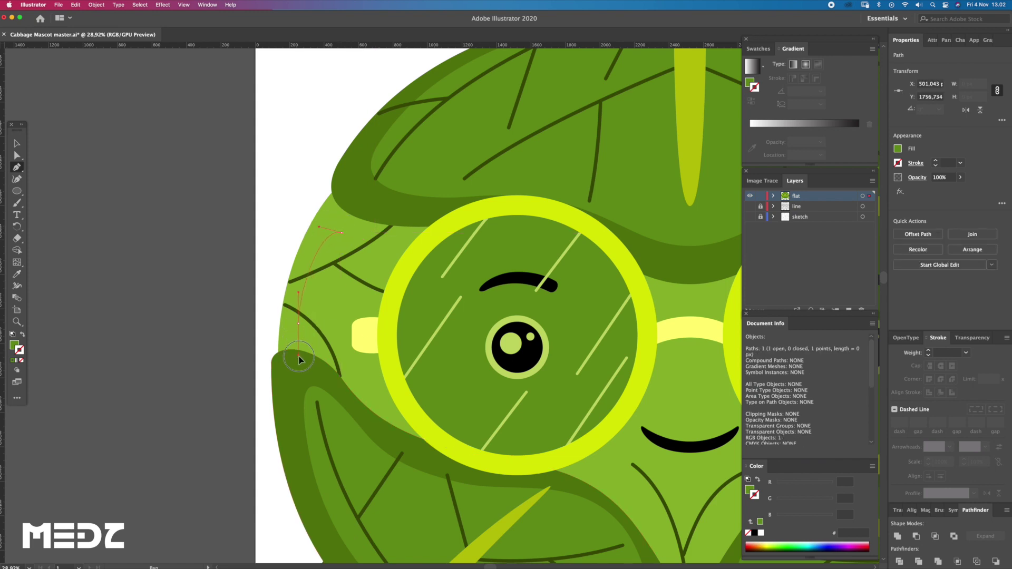
Step: Close the leaf-shaped highlight, sample the cabbage green, remove its stroke and fill it c2e25d
{"action": "left_click_drag", "start_coordinate": [298, 359], "coordinate": [298, 357]}
{"action": "left_click_drag", "start_coordinate": [340, 288], "coordinate": [343, 287]}
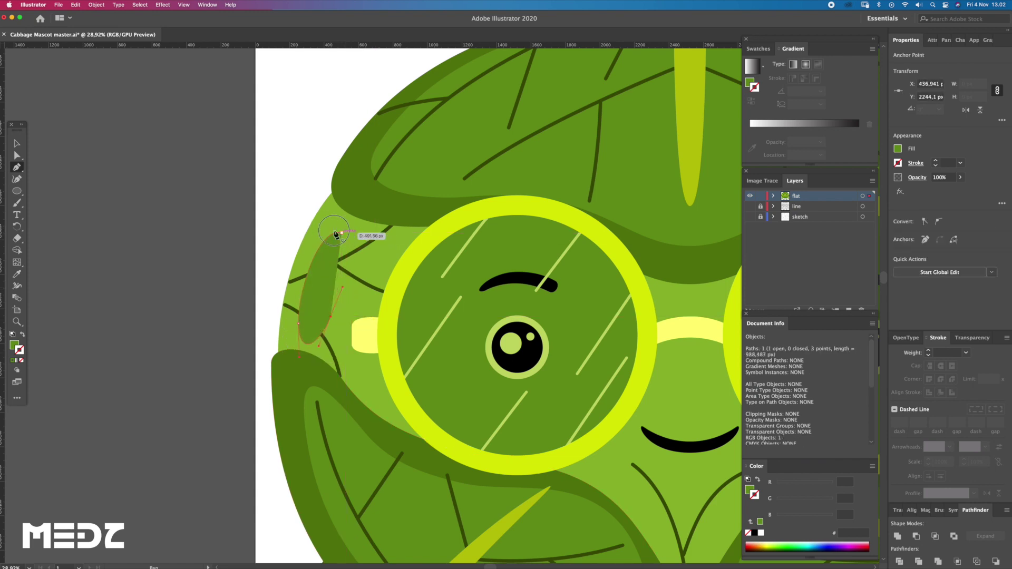
{"action": "left_click_drag", "start_coordinate": [320, 229], "coordinate": [319, 227]}
{"action": "key", "text": "i"}
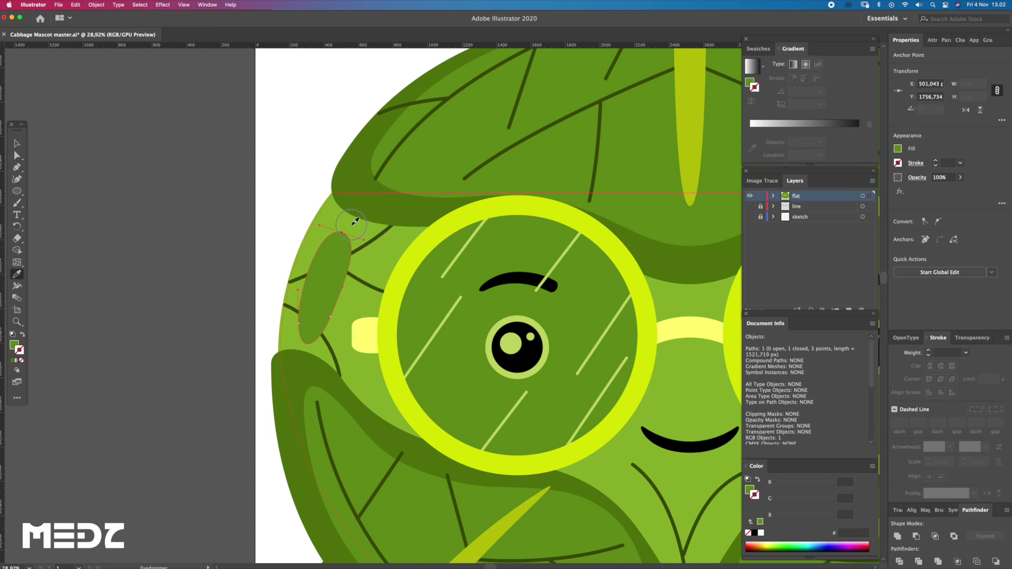
{"action": "left_click", "coordinate": [352, 229]}
{"action": "left_click", "coordinate": [22, 361]}
{"action": "double_click", "coordinate": [15, 345]}
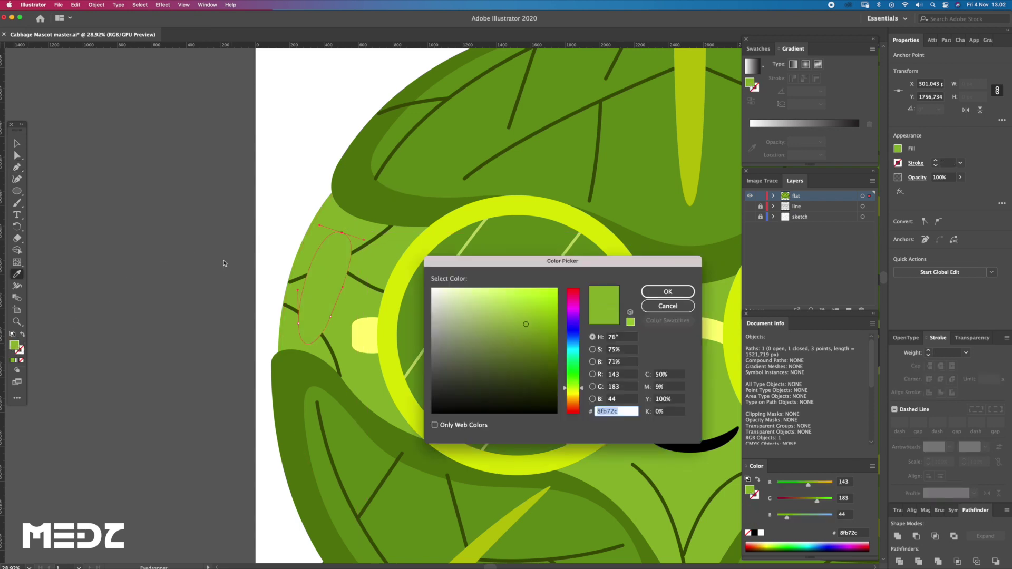
{"action": "left_click_drag", "start_coordinate": [533, 321], "coordinate": [510, 305]}
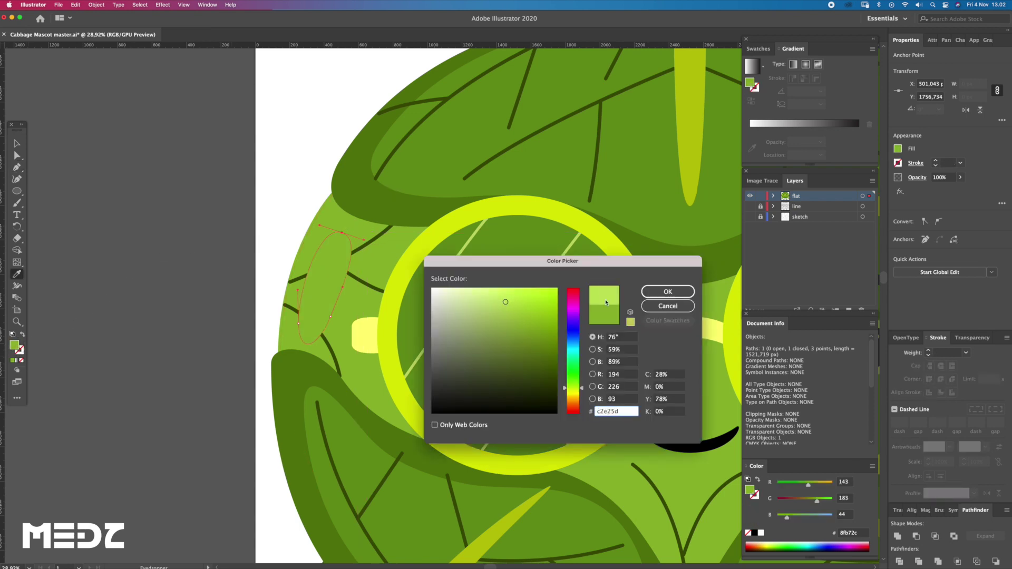
{"action": "left_click", "coordinate": [668, 292]}
Step: Rotate the left highlight to follow the head's curve
{"action": "key", "text": "v"}
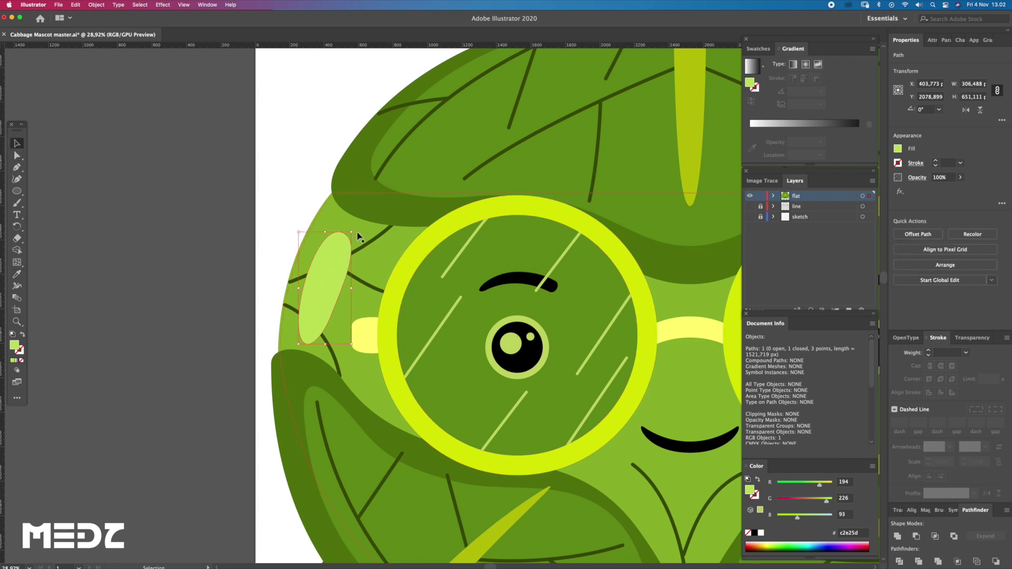
{"action": "left_click_drag", "start_coordinate": [354, 228], "coordinate": [352, 239]}
{"action": "key", "text": "a"}
{"action": "left_click", "coordinate": [407, 233], "text": "shift"}
{"action": "left_click", "coordinate": [289, 198]}
{"action": "key", "text": "z"}
{"action": "scroll", "coordinate": [421, 253], "scroll_direction": "down", "scroll_amount": 3}
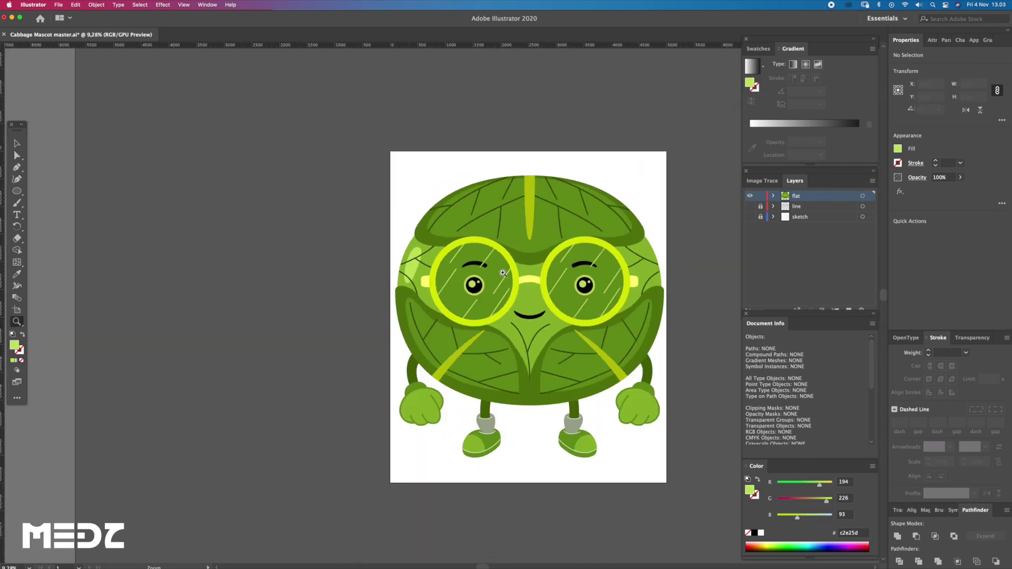
{"action": "scroll", "coordinate": [257, 252], "scroll_direction": "up", "scroll_amount": 3}
Step: Reflect the right-side highlight copy so it mirrors the left one
{"action": "key", "text": "v"}
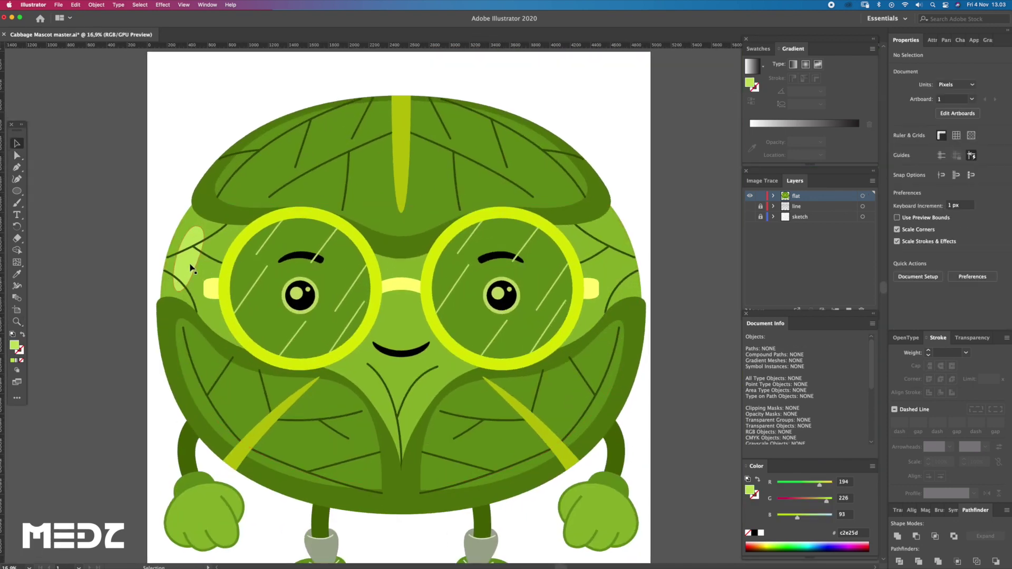
{"action": "left_click", "coordinate": [616, 268]}
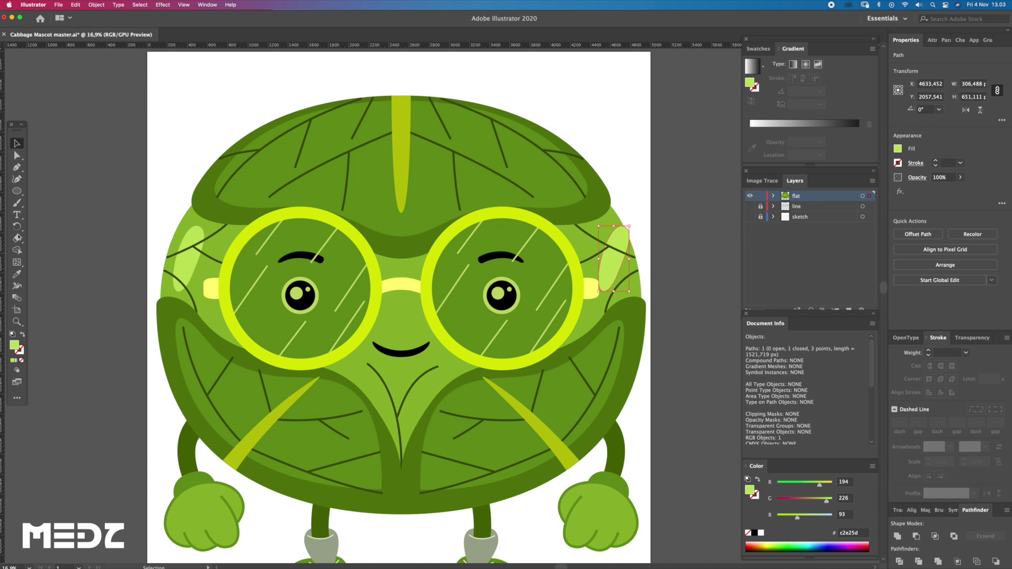
{"action": "left_click_drag", "start_coordinate": [17, 227], "coordinate": [60, 241]}
{"action": "left_click_drag", "start_coordinate": [567, 304], "coordinate": [556, 294]}
{"action": "key", "text": "v"}
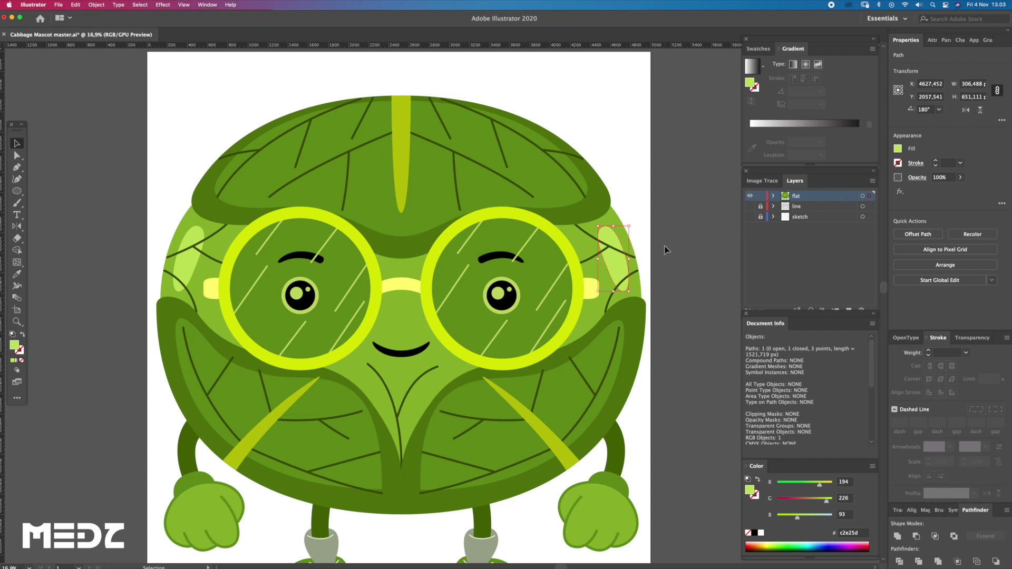
{"action": "left_click", "coordinate": [698, 246]}
{"action": "key", "text": "z"}
{"action": "left_click_drag", "start_coordinate": [673, 248], "coordinate": [623, 263]}
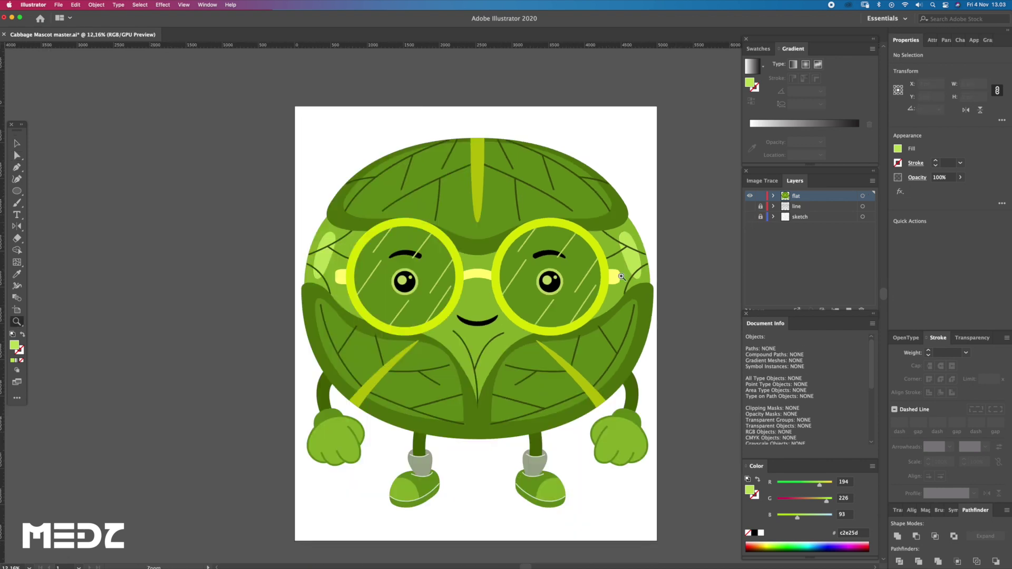
{"action": "left_click_drag", "start_coordinate": [505, 343], "coordinate": [538, 330]}
{"action": "key", "text": "a"}
{"action": "left_click", "coordinate": [539, 335]}
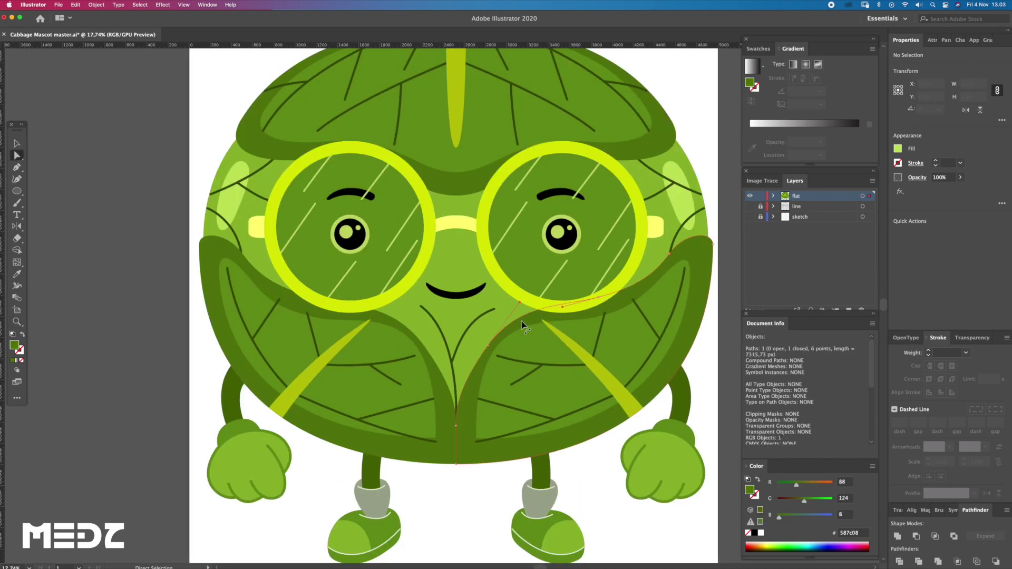
Step: Draw the left half of a shadow shape below the mouth, closing it on the vertical centre guide
{"action": "key", "text": "z"}
{"action": "left_click_drag", "start_coordinate": [454, 292], "coordinate": [448, 330]}
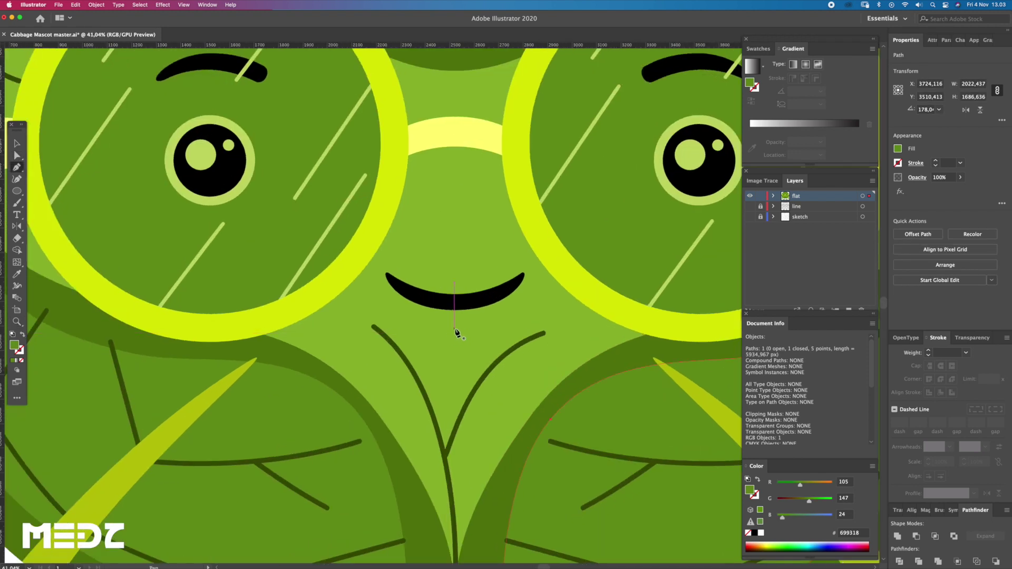
{"action": "key", "text": "ctrl+semicolon"}
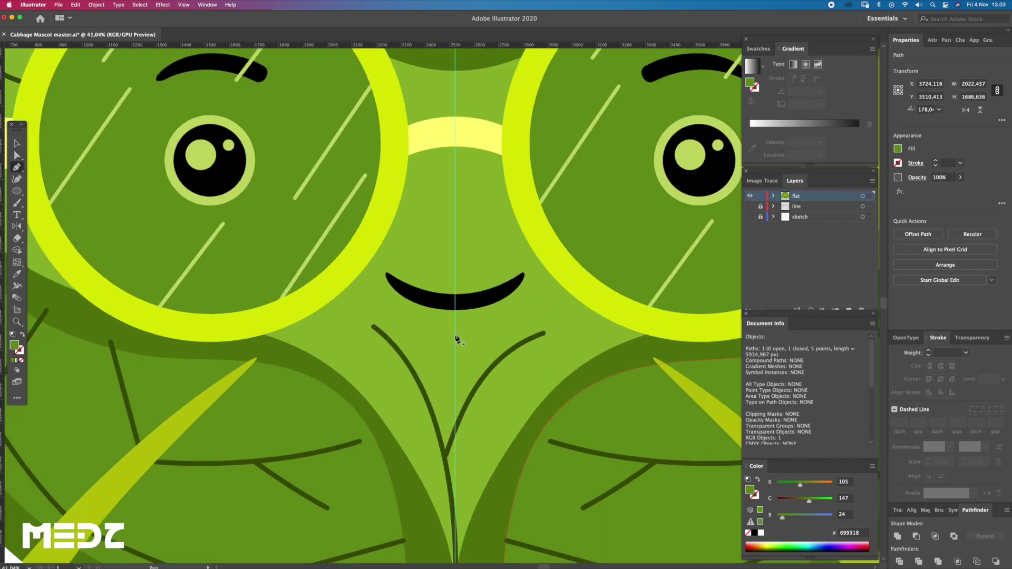
{"action": "left_click_drag", "start_coordinate": [428, 334], "coordinate": [399, 325]}
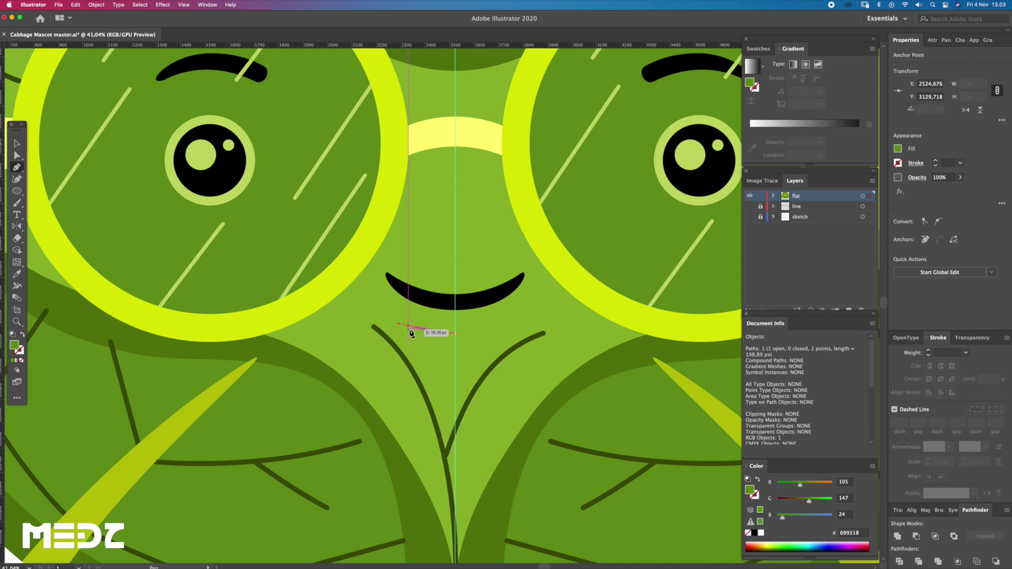
{"action": "mouse_move", "coordinate": [411, 335]}
{"action": "left_mouse_down"}
{"action": "mouse_move", "coordinate": [459, 367]}
{"action": "mouse_move", "coordinate": [501, 369]}
{"action": "left_mouse_up"}
{"action": "left_click", "coordinate": [455, 334]}
Step: Raise the shadow half's bottom point and reshape its upper curve
{"action": "scroll", "coordinate": [455, 337], "scroll_direction": "up", "scroll_amount": 5, "text": "alt"}
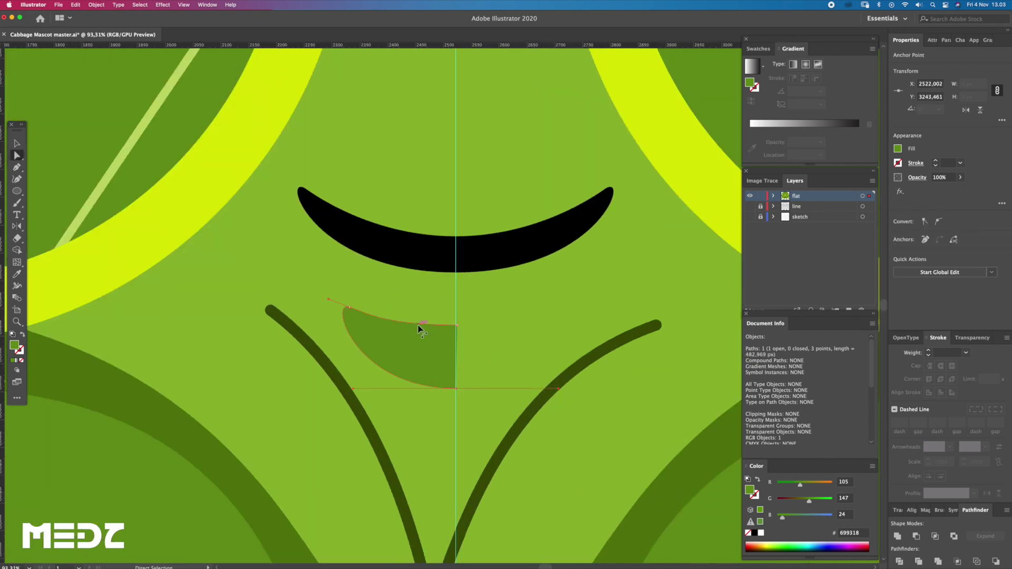
{"action": "left_click", "coordinate": [404, 328]}
{"action": "left_click_drag", "start_coordinate": [457, 389], "coordinate": [456, 381]}
{"action": "left_click_drag", "start_coordinate": [354, 381], "coordinate": [353, 379]}
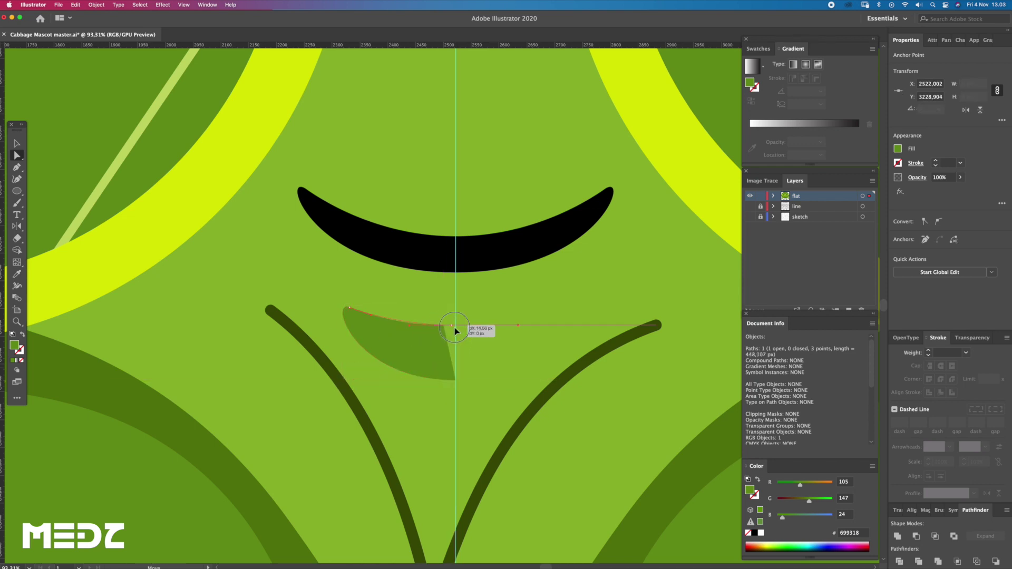
Step: Mirror a copy of the half across the guide and join both into one crescent
{"action": "key", "text": "ctrl+d"}
{"action": "key", "text": "o"}
{"action": "mouse_move", "coordinate": [477, 384]}
{"action": "left_mouse_down"}
{"action": "mouse_move", "coordinate": [514, 356]}
{"action": "mouse_move", "coordinate": [473, 355]}
{"action": "left_mouse_up"}
{"action": "key", "text": "q"}
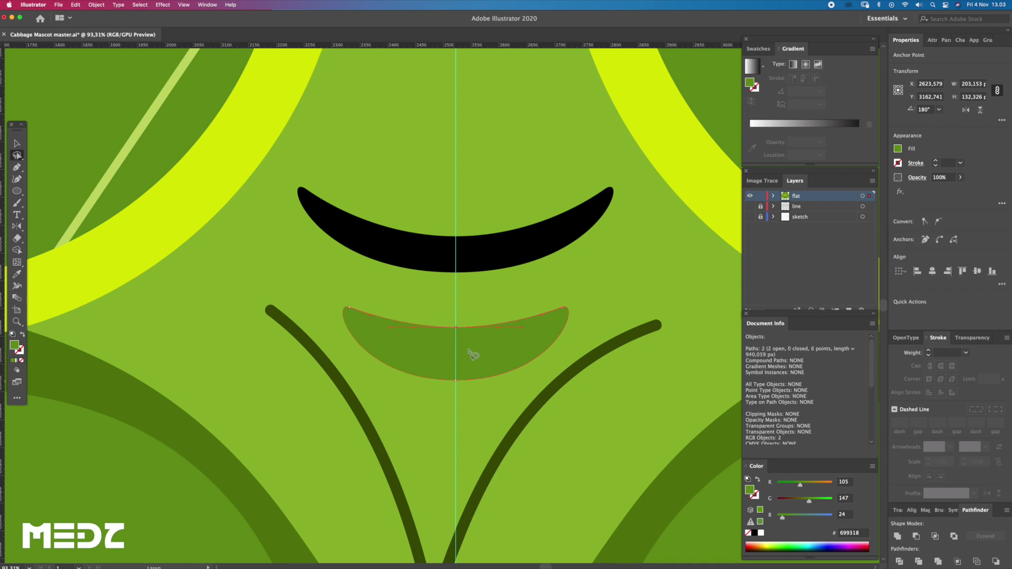
{"action": "key", "text": "ctrl+j"}
Step: Move the crescent up under the smile, then deselect it and view the whole mascot
{"action": "key", "text": "a"}
{"action": "left_click_drag", "start_coordinate": [565, 308], "coordinate": [520, 326]}
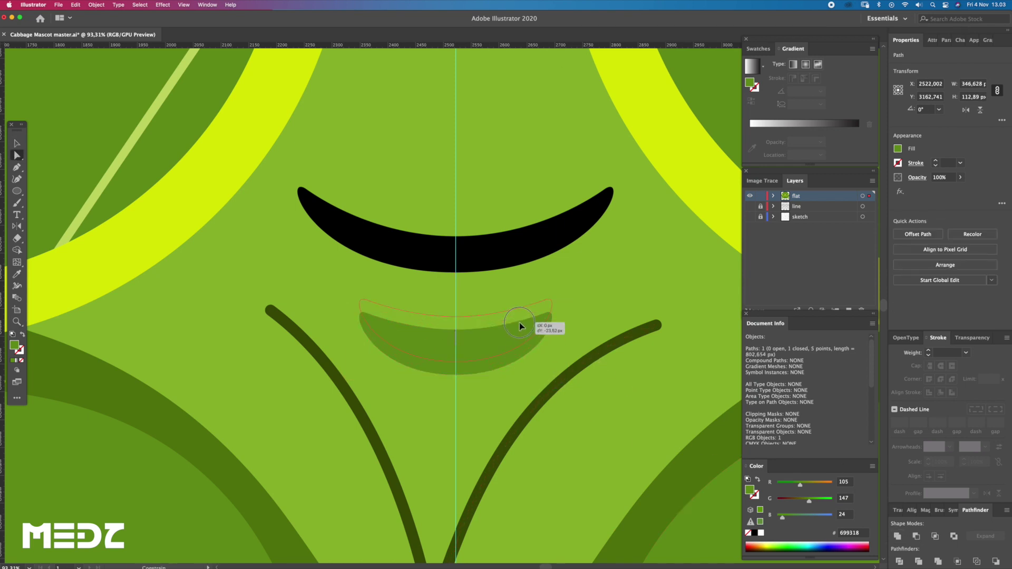
{"action": "key", "text": "z"}
{"action": "left_click", "coordinate": [520, 326], "text": "alt"}
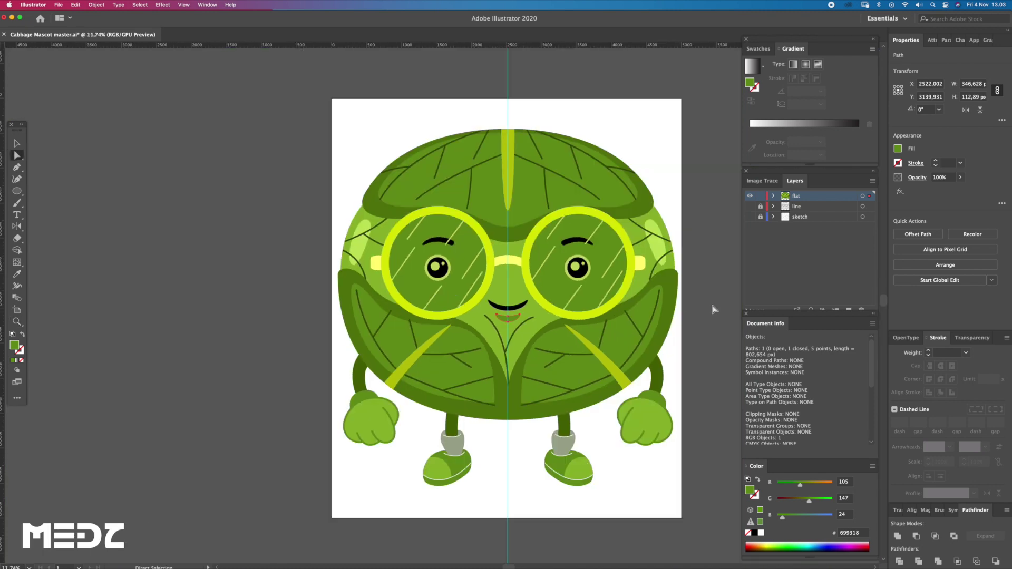
{"action": "left_click", "coordinate": [714, 310]}
{"action": "scroll", "coordinate": [669, 293], "scroll_direction": "right", "scroll_amount": 5}
{"action": "scroll", "coordinate": [669, 294], "scroll_direction": "down", "scroll_amount": 3}
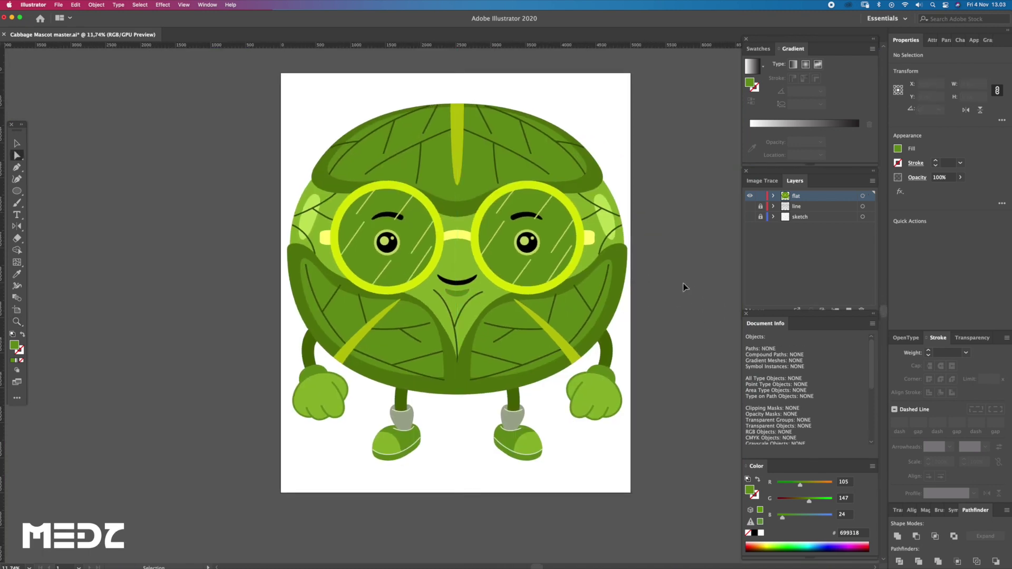
{"action": "key", "text": "v"}
{"action": "scroll", "coordinate": [418, 344], "scroll_direction": "up", "scroll_amount": 3}
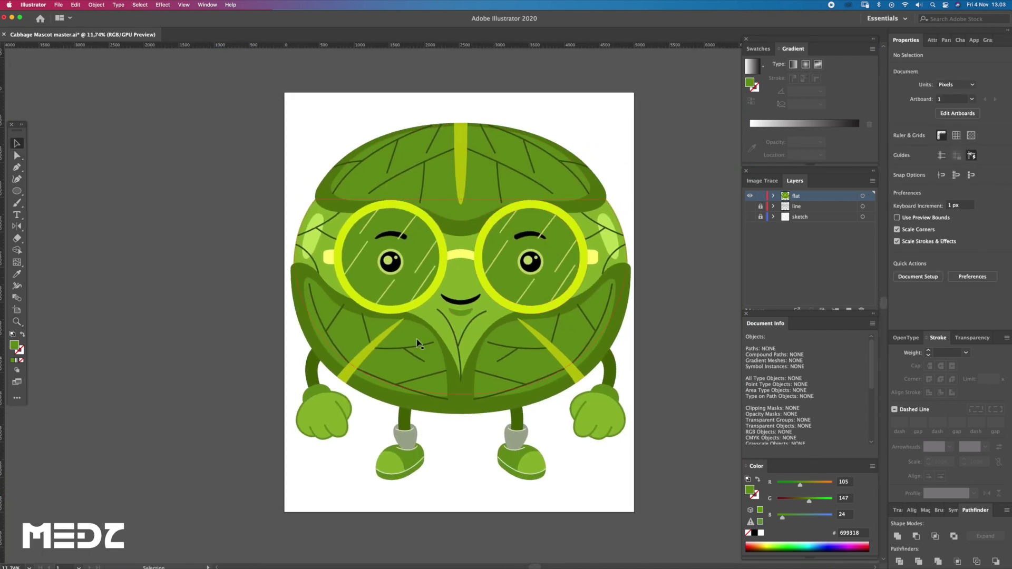
Step: Delete an extra anchor on the left leaf shadow and reshape its edge and curve handle
{"action": "key", "text": "z"}
{"action": "left_click_drag", "start_coordinate": [382, 335], "coordinate": [391, 340]}
{"action": "key", "text": "a"}
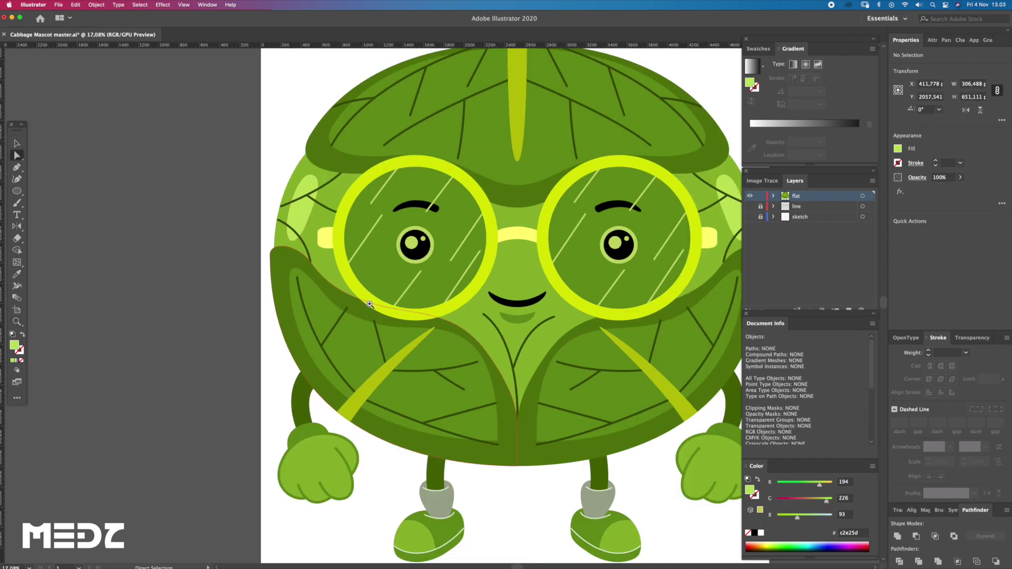
{"action": "left_click_drag", "start_coordinate": [370, 304], "coordinate": [378, 319]}
{"action": "left_click", "coordinate": [313, 253]}
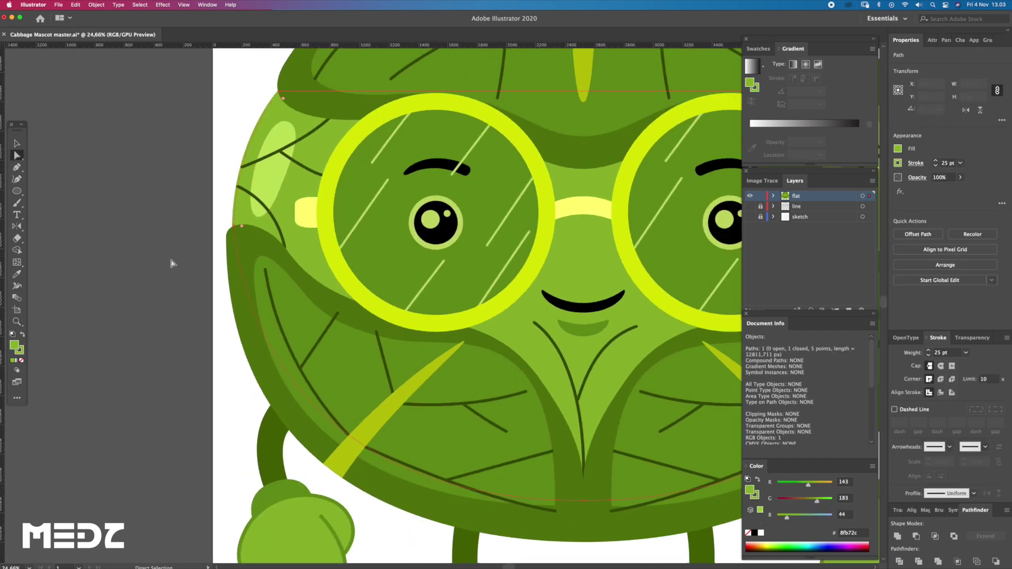
{"action": "key", "text": "p"}
{"action": "left_click", "coordinate": [323, 329]}
{"action": "key", "text": "a"}
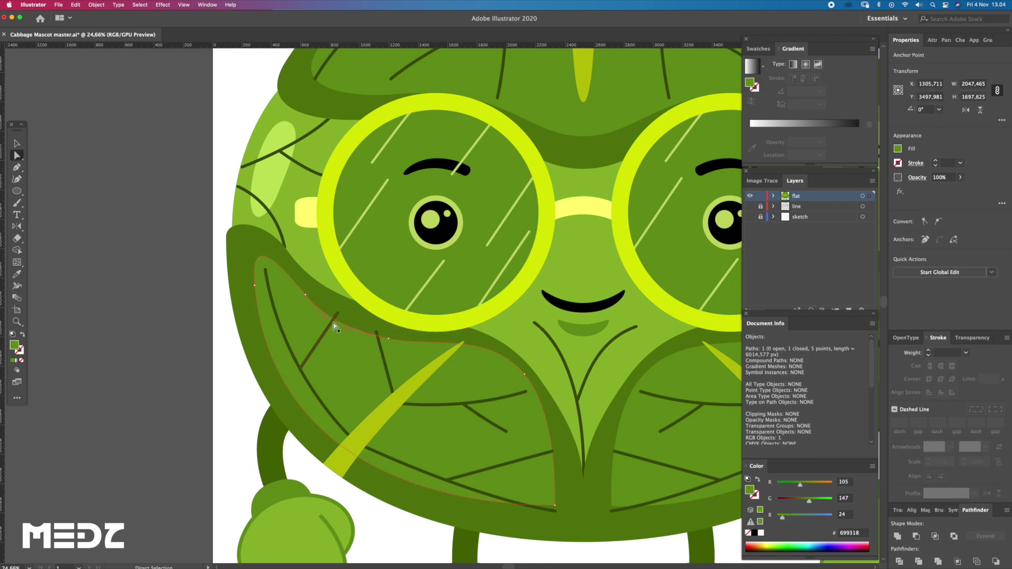
{"action": "key", "text": "p"}
{"action": "left_click", "coordinate": [388, 338]}
{"action": "key", "text": "a"}
{"action": "left_click_drag", "start_coordinate": [325, 318], "coordinate": [389, 343]}
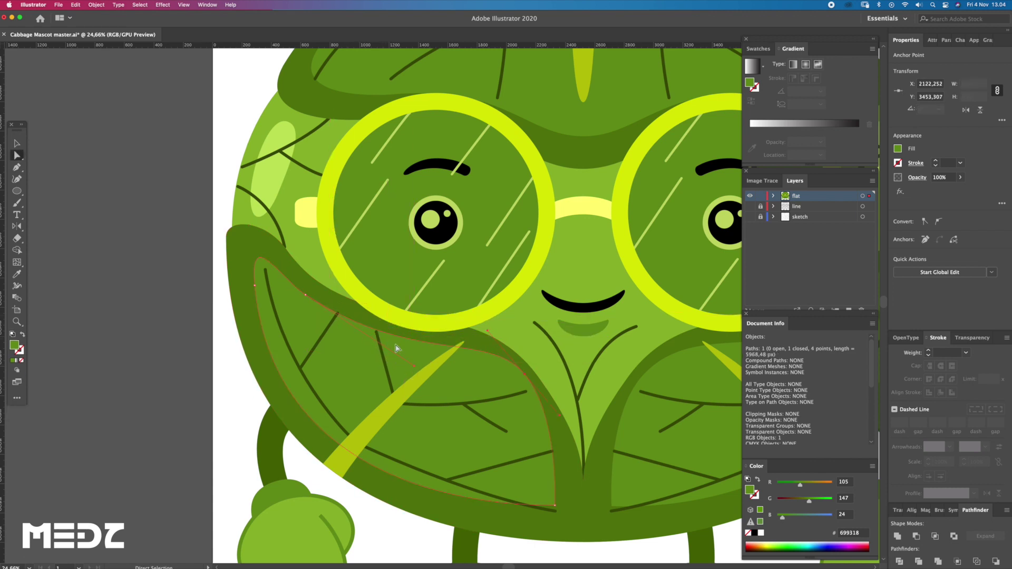
{"action": "left_click_drag", "start_coordinate": [474, 330], "coordinate": [454, 319]}
Step: Move an anchor of the right leaf shadow leftward and refine its curved edge and handle
{"action": "key", "text": "z"}
{"action": "left_click", "coordinate": [536, 355], "text": "alt"}
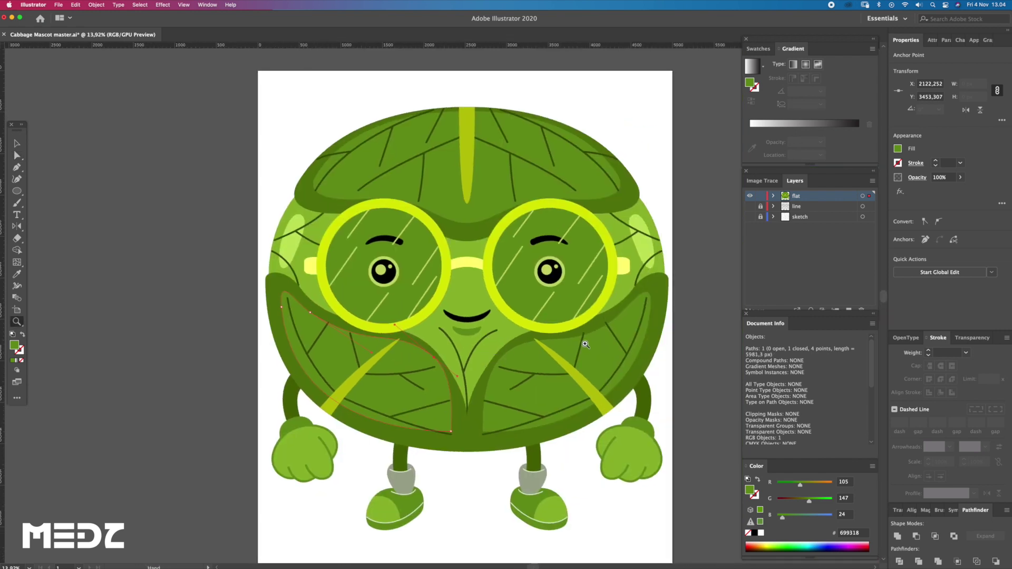
{"action": "left_click", "coordinate": [590, 342]}
{"action": "left_click", "coordinate": [608, 365]}
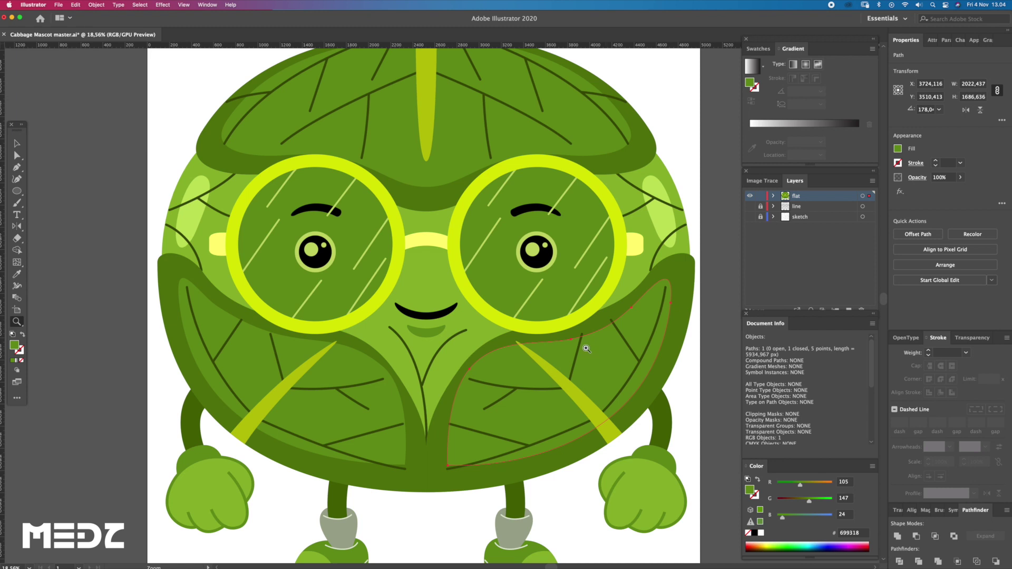
{"action": "key", "text": "a"}
{"action": "mouse_move", "coordinate": [575, 341]}
{"action": "left_mouse_down"}
{"action": "mouse_move", "coordinate": [526, 338]}
{"action": "mouse_move", "coordinate": [515, 326]}
{"action": "left_mouse_up"}
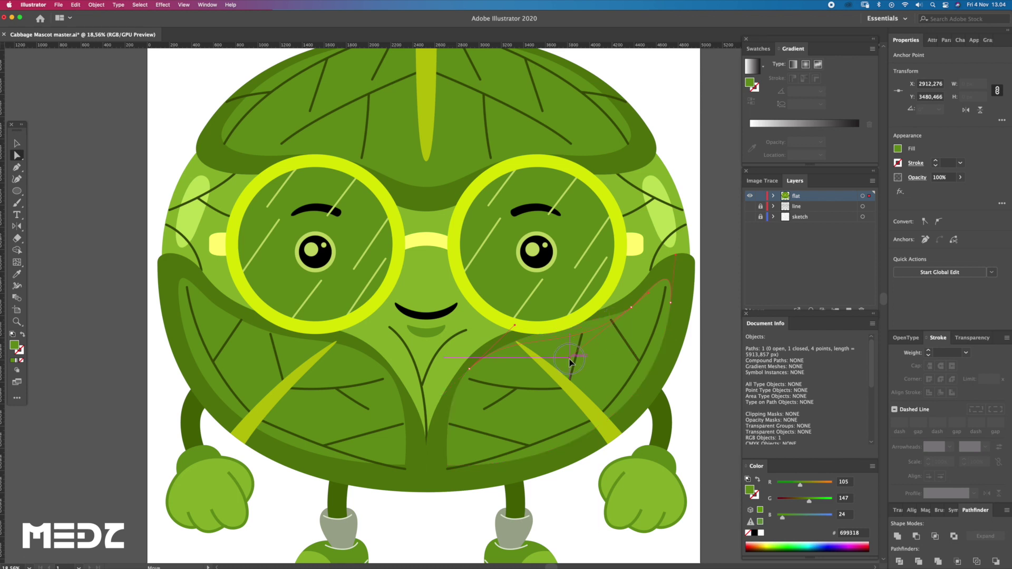
{"action": "left_click_drag", "start_coordinate": [570, 362], "coordinate": [574, 354]}
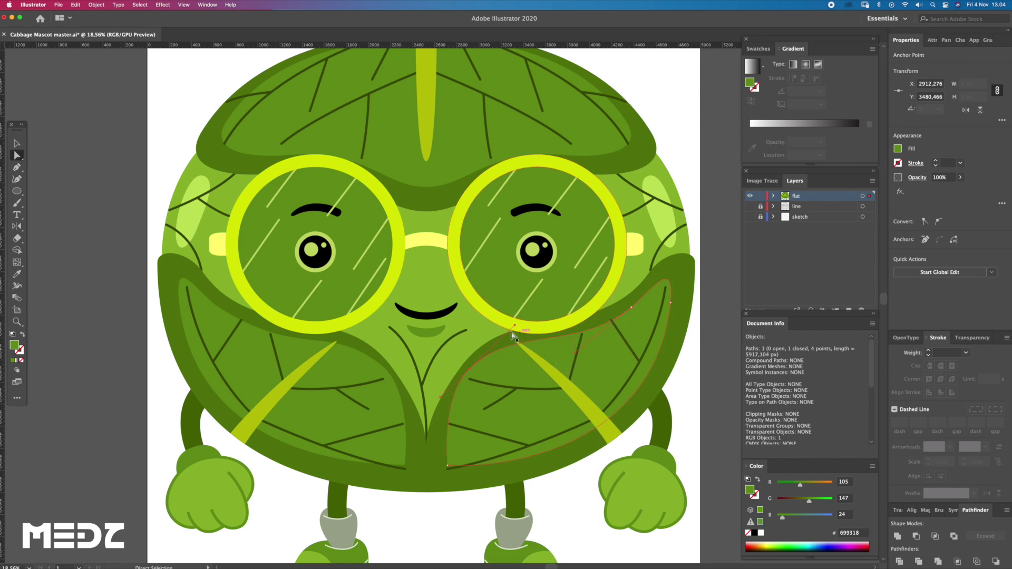
{"action": "scroll", "coordinate": [506, 355], "scroll_direction": "up", "scroll_amount": 3}
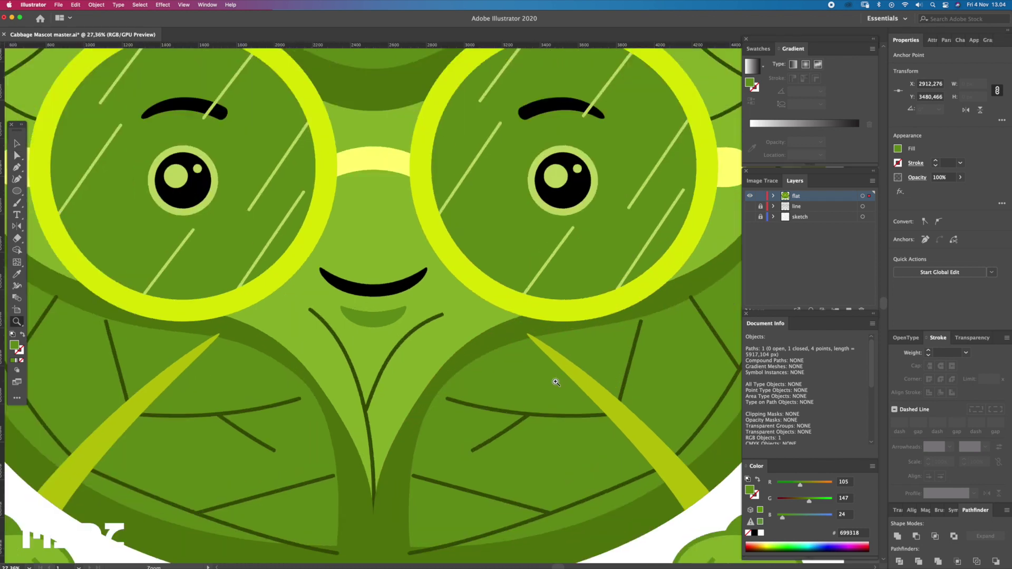
{"action": "left_click_drag", "start_coordinate": [526, 307], "coordinate": [535, 306]}
{"action": "scroll", "coordinate": [596, 309], "scroll_direction": "down", "scroll_amount": 5}
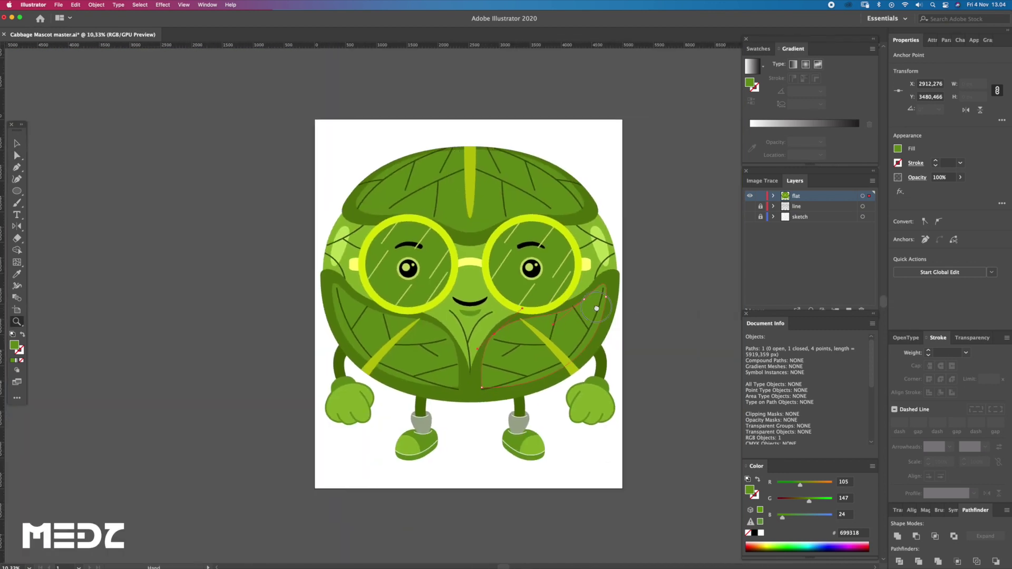
Step: Adjust both shadows where the leaves meet: shift an anchor, bend the left curve, tweak the right handle
{"action": "key", "text": "super+shift+a"}
{"action": "left_click_drag", "start_coordinate": [468, 355], "coordinate": [576, 414]}
{"action": "key", "text": "a"}
{"action": "mouse_move", "coordinate": [445, 429]}
{"action": "left_mouse_down"}
{"action": "mouse_move", "coordinate": [487, 432]}
{"action": "mouse_move", "coordinate": [458, 428]}
{"action": "left_mouse_up"}
{"action": "key", "text": "z"}
{"action": "left_click", "coordinate": [464, 436]}
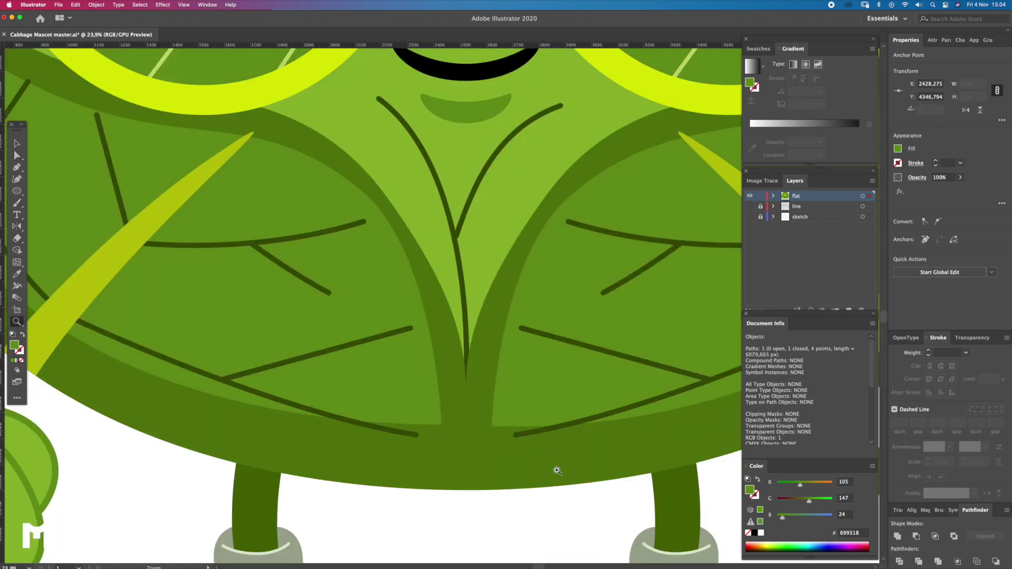
{"action": "key", "text": "a"}
{"action": "left_click_drag", "start_coordinate": [436, 255], "coordinate": [446, 266]}
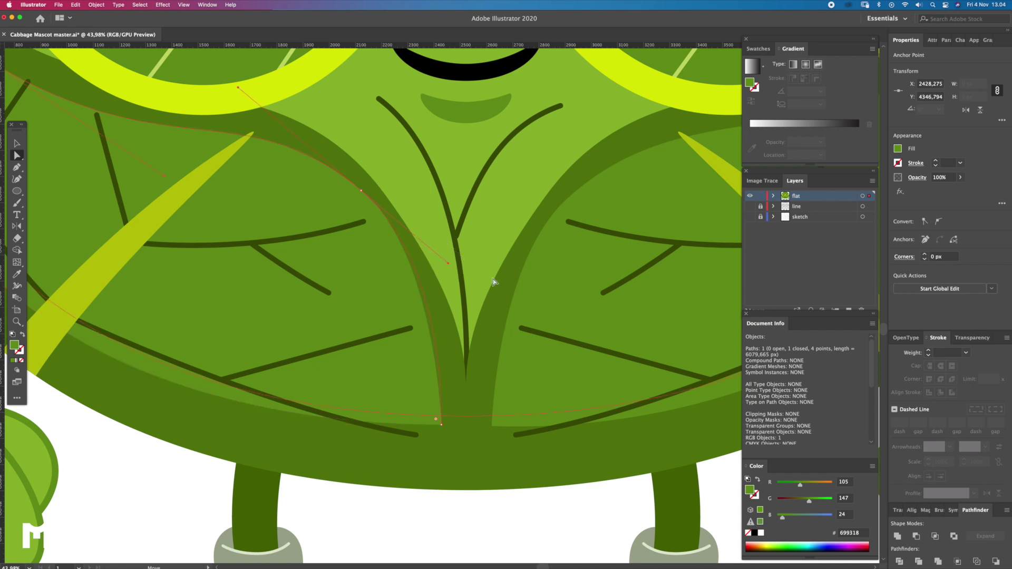
{"action": "left_click", "coordinate": [517, 263]}
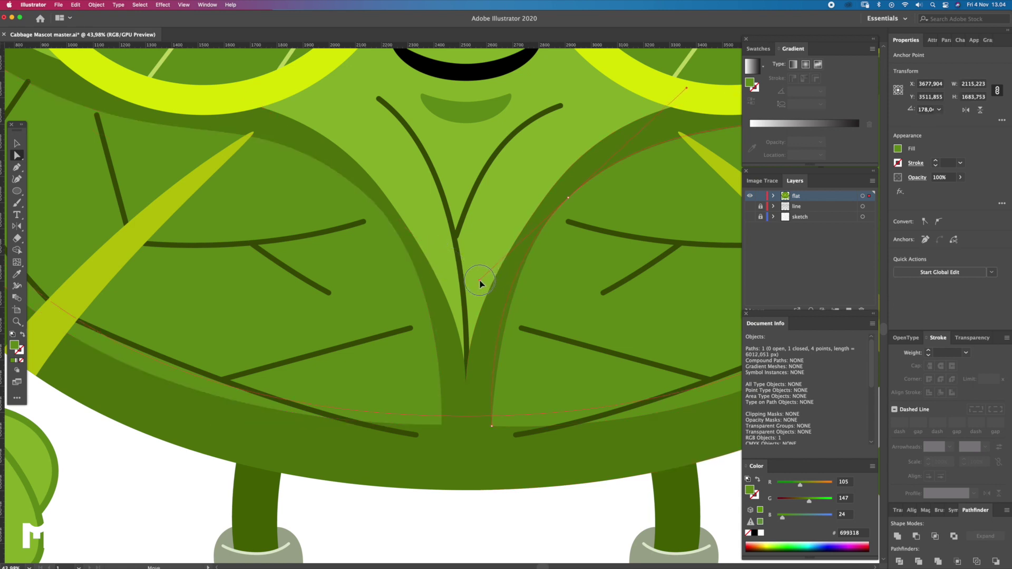
{"action": "left_click_drag", "start_coordinate": [480, 284], "coordinate": [481, 286]}
Step: Select an anchor on the right leaf shadow and nudge it to reshape the shadow
{"action": "scroll", "coordinate": [497, 267], "scroll_direction": "down", "scroll_amount": 5}
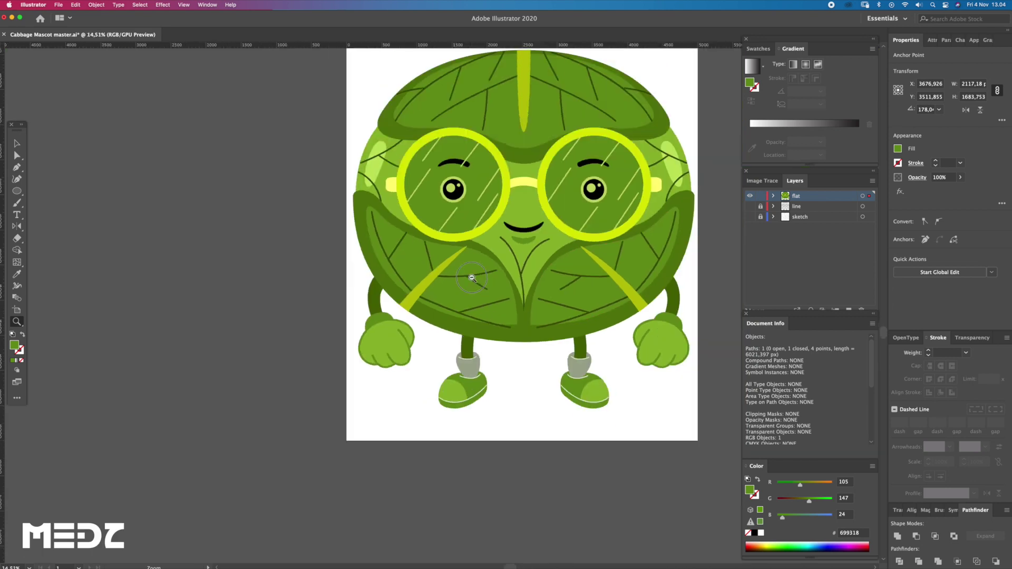
{"action": "left_click", "coordinate": [661, 383]}
{"action": "scroll", "coordinate": [674, 374], "scroll_direction": "up", "scroll_amount": 3}
{"action": "key", "text": "z"}
{"action": "scroll", "coordinate": [633, 337], "scroll_direction": "up", "scroll_amount": 1}
{"action": "key", "text": "v"}
{"action": "left_click", "coordinate": [607, 303]}
{"action": "key", "text": "z"}
{"action": "key", "text": "ctrl+shift+a"}
{"action": "scroll", "coordinate": [678, 316], "scroll_direction": "up", "scroll_amount": 3}
{"action": "key", "text": "a"}
{"action": "left_click", "coordinate": [649, 276]}
{"action": "left_click_drag", "start_coordinate": [653, 280], "coordinate": [653, 280]}
Step: Swing a handle on the right shadow to curve its edge, then deselect it
{"action": "scroll", "coordinate": [657, 400], "scroll_direction": "down", "scroll_amount": 2}
{"action": "left_click_drag", "start_coordinate": [636, 442], "coordinate": [634, 442]}
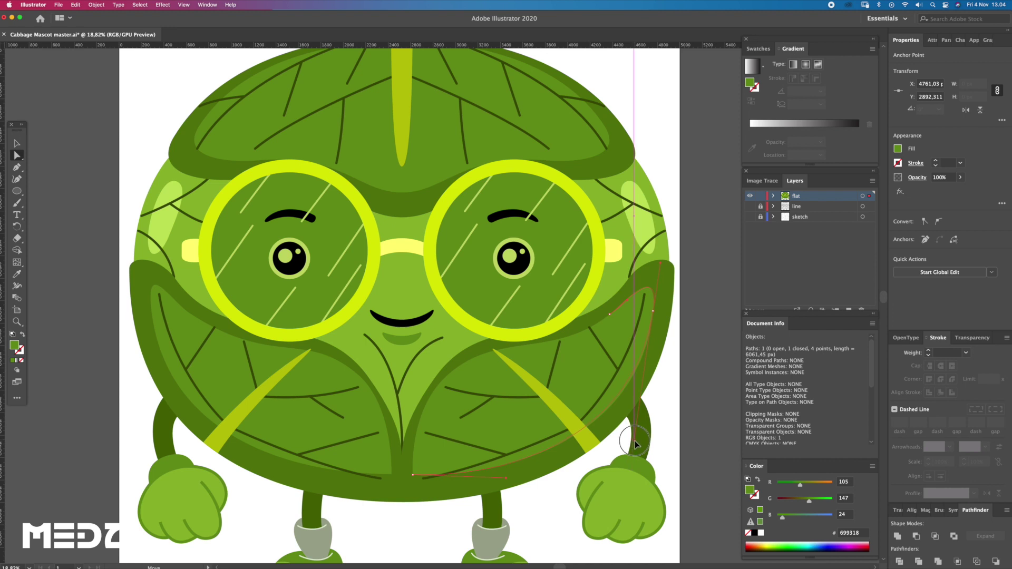
{"action": "left_click", "coordinate": [663, 407]}
{"action": "key", "text": "z"}
{"action": "key", "text": "a"}
{"action": "scroll", "coordinate": [606, 364], "scroll_direction": "down", "scroll_amount": 3}
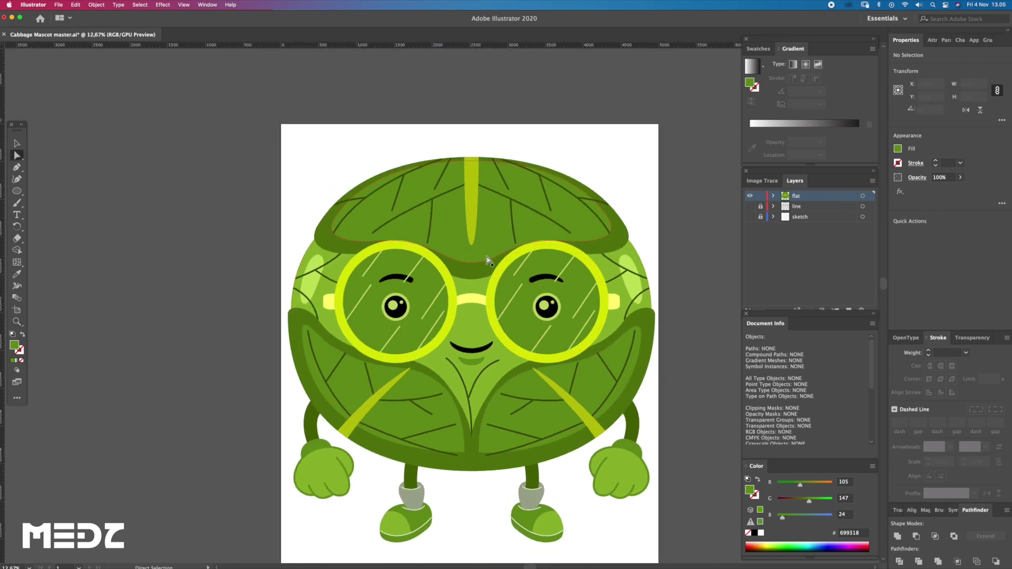
{"action": "left_click_drag", "start_coordinate": [472, 354], "coordinate": [515, 322]}
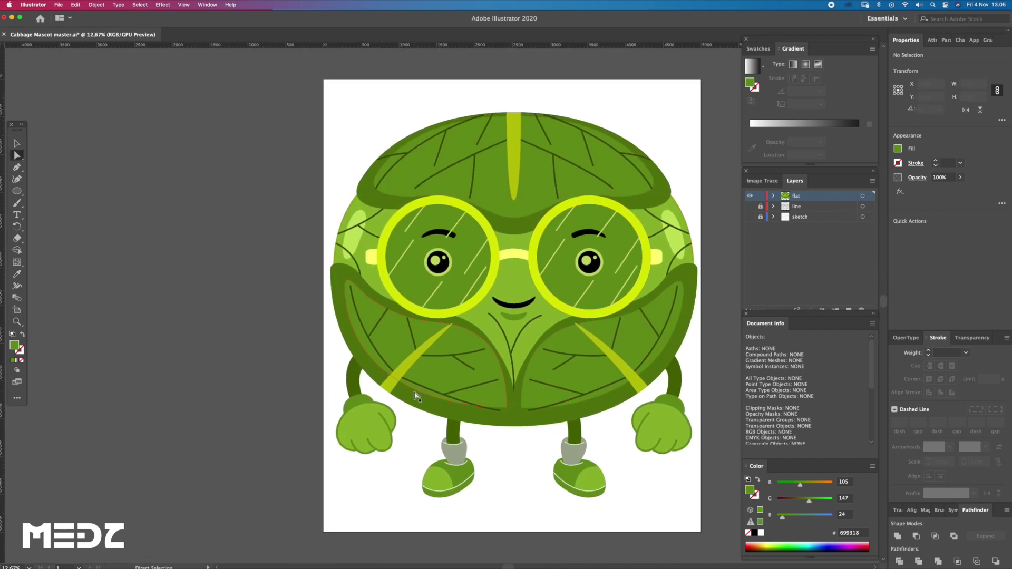
Step: Add an anchor on the left shadow edge and pull it up to the highlight tip
{"action": "left_click", "coordinate": [415, 395]}
{"action": "left_click_drag", "start_coordinate": [415, 396], "coordinate": [459, 404]}
{"action": "key", "text": "p"}
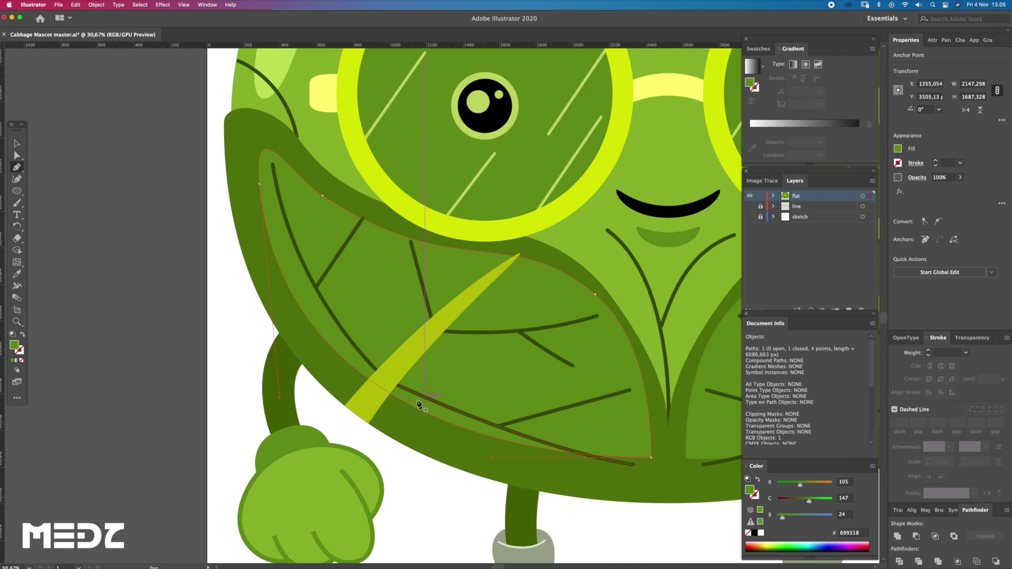
{"action": "left_click", "coordinate": [365, 378]}
{"action": "key", "text": "a"}
{"action": "left_click_drag", "start_coordinate": [366, 378], "coordinate": [505, 267]}
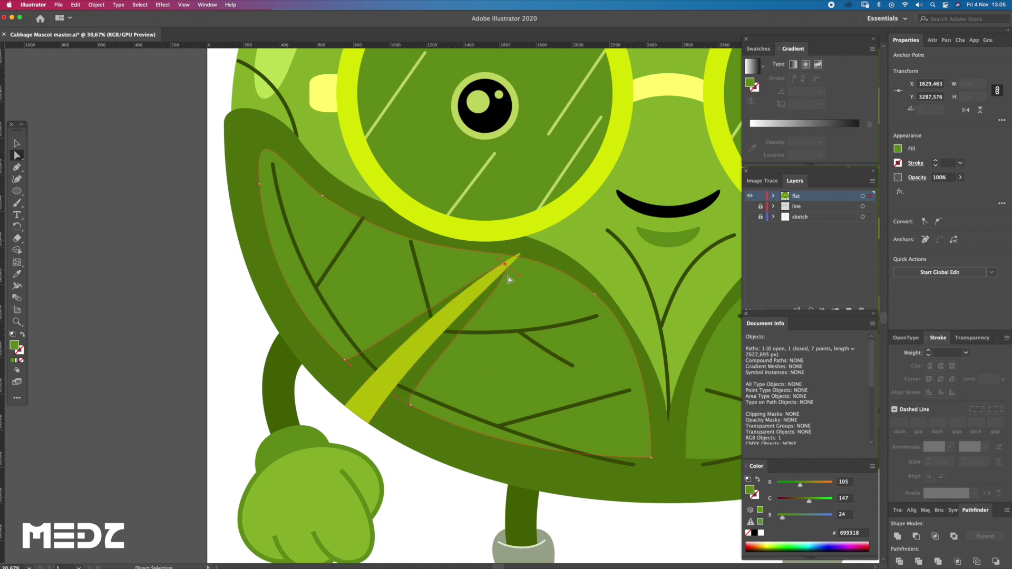
Step: Pull out handles so the left shadow edge curves around the highlight strip
{"action": "key", "text": "z"}
{"action": "left_click", "coordinate": [460, 403]}
{"action": "key", "text": "a"}
{"action": "left_click_drag", "start_coordinate": [315, 359], "coordinate": [340, 384]}
{"action": "left_click_drag", "start_coordinate": [425, 429], "coordinate": [391, 416]}
{"action": "key", "text": "z"}
{"action": "key", "text": "a"}
{"action": "left_click_drag", "start_coordinate": [496, 229], "coordinate": [495, 226]}
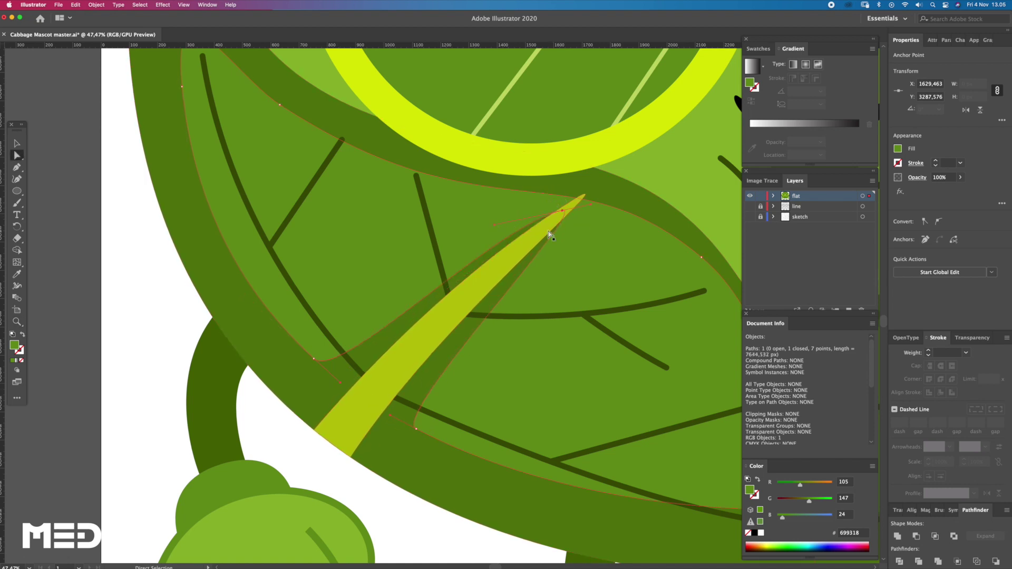
{"action": "key", "text": "z"}
{"action": "scroll", "coordinate": [584, 229], "scroll_direction": "down", "scroll_amount": 5}
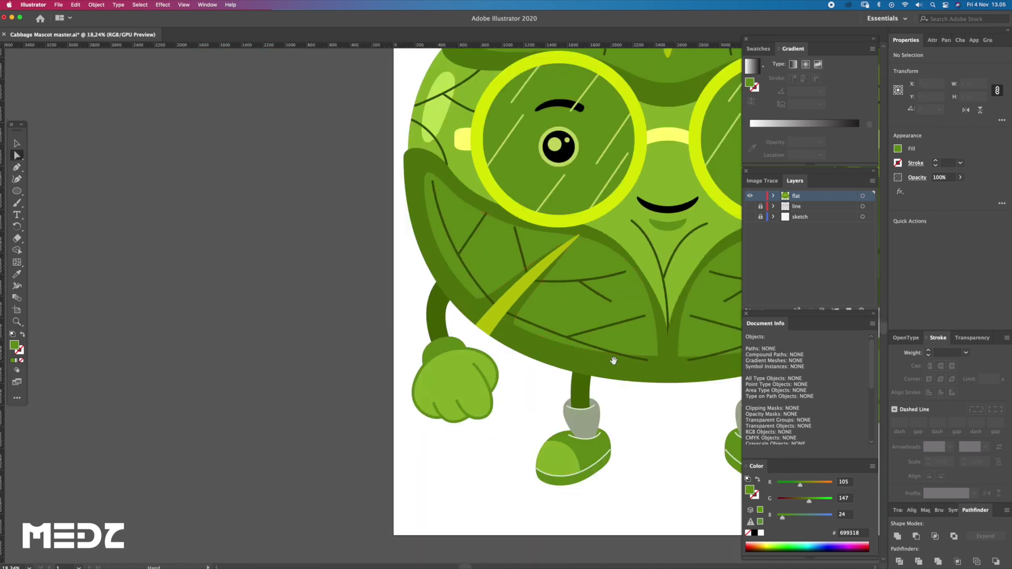
{"action": "scroll", "coordinate": [592, 356], "scroll_direction": "up", "scroll_amount": 2}
{"action": "scroll", "coordinate": [610, 362], "scroll_direction": "up", "scroll_amount": 1}
Step: Add anchors on the right shadow edge and pull one up to the highlight tip
{"action": "left_click", "coordinate": [667, 385]}
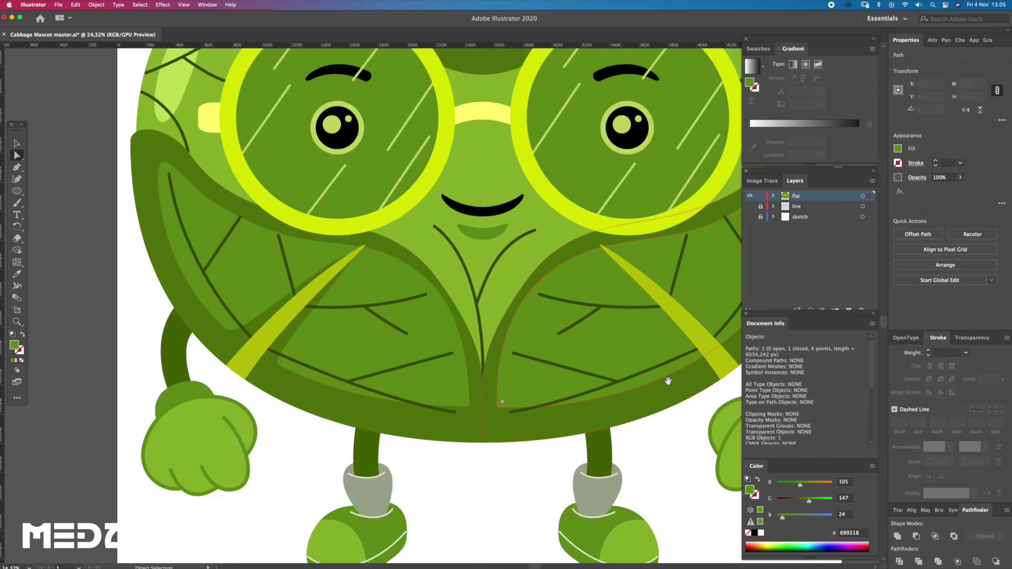
{"action": "left_click_drag", "start_coordinate": [670, 385], "coordinate": [610, 365]}
{"action": "scroll", "coordinate": [645, 378], "scroll_direction": "right", "scroll_amount": 3}
{"action": "key", "text": "p"}
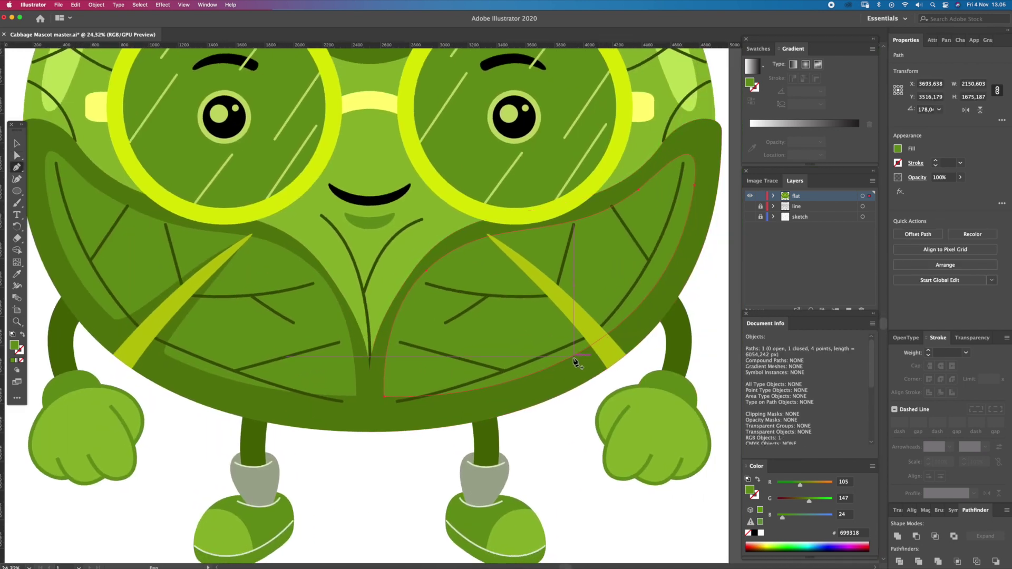
{"action": "left_click_drag", "start_coordinate": [574, 356], "coordinate": [632, 327]}
{"action": "left_click", "coordinate": [624, 324]}
{"action": "left_click_drag", "start_coordinate": [550, 302], "coordinate": [507, 247]}
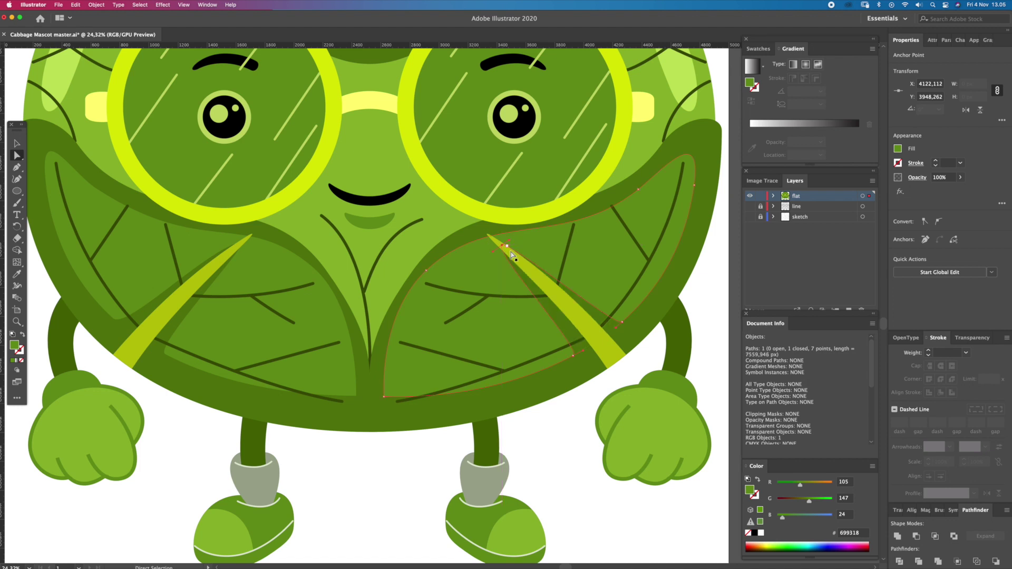
Step: Check the right shadow's anchor at several zooms, then fit the artboard and deselect
{"action": "key", "text": "z"}
{"action": "key", "text": "ctrl+0"}
{"action": "key", "text": "ctrl+shift+a"}
{"action": "scroll", "coordinate": [669, 350], "scroll_direction": "up", "scroll_amount": 5}
{"action": "key", "text": "a"}
{"action": "left_click", "coordinate": [489, 252]}
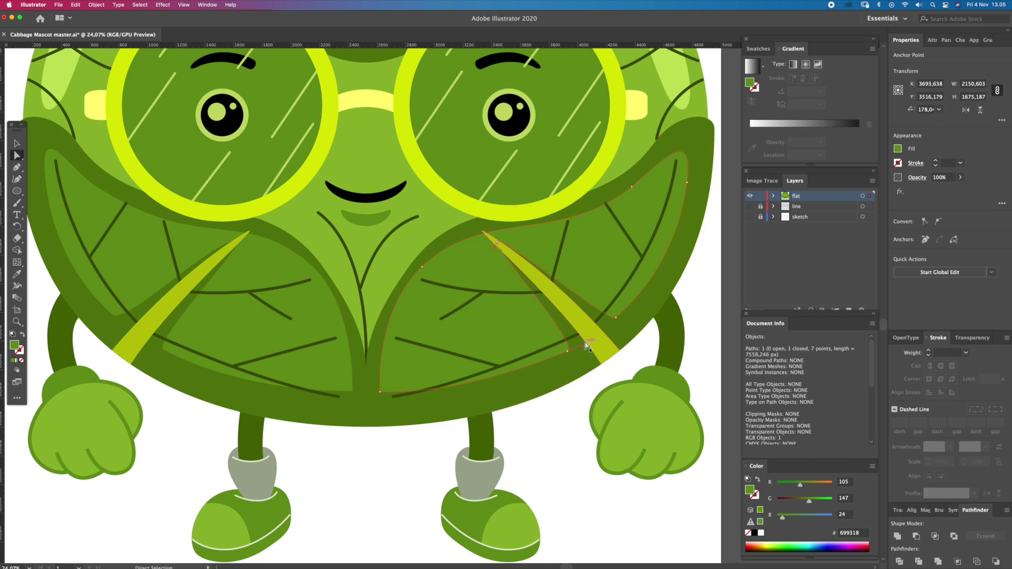
{"action": "key", "text": "ctrl+0"}
{"action": "left_click", "coordinate": [602, 430]}
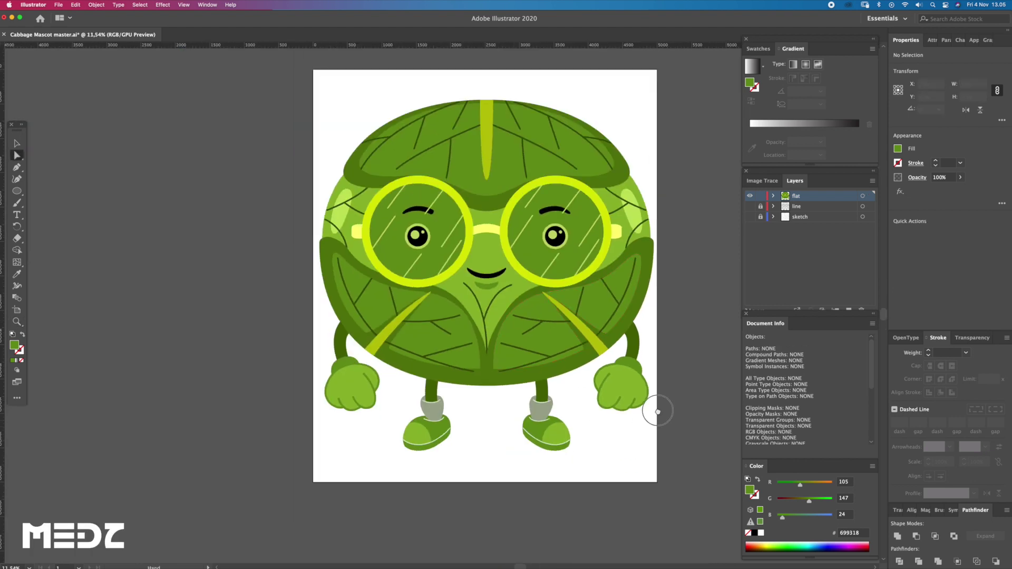
{"action": "key", "text": "z"}
{"action": "left_click_drag", "start_coordinate": [541, 290], "coordinate": [552, 343]}
{"action": "left_click_drag", "start_coordinate": [501, 168], "coordinate": [579, 221]}
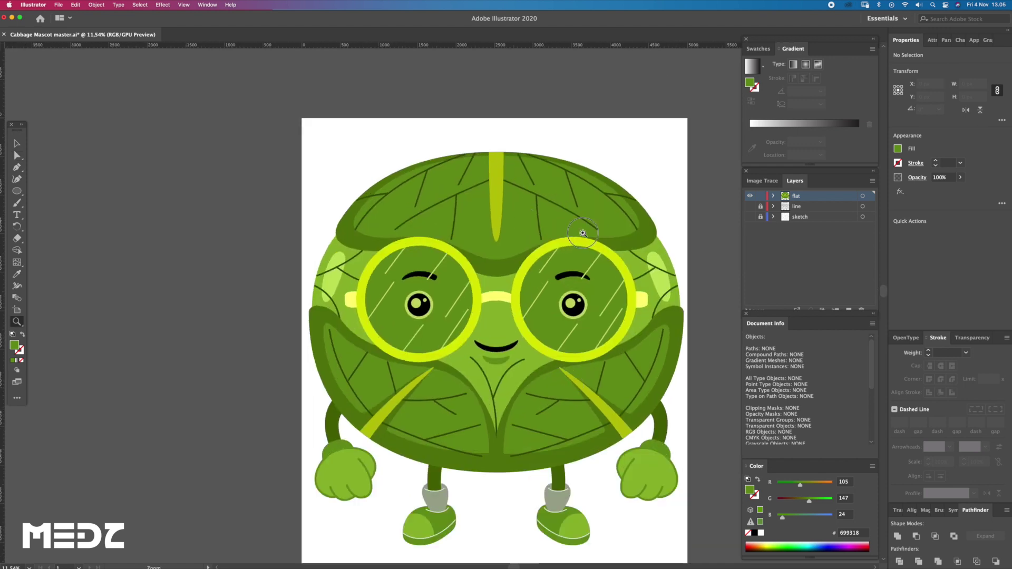
Step: Add and delete anchors on the top leaf's upper edge and pull one down around the central stripe
{"action": "left_click", "coordinate": [527, 158], "text": "ctrl"}
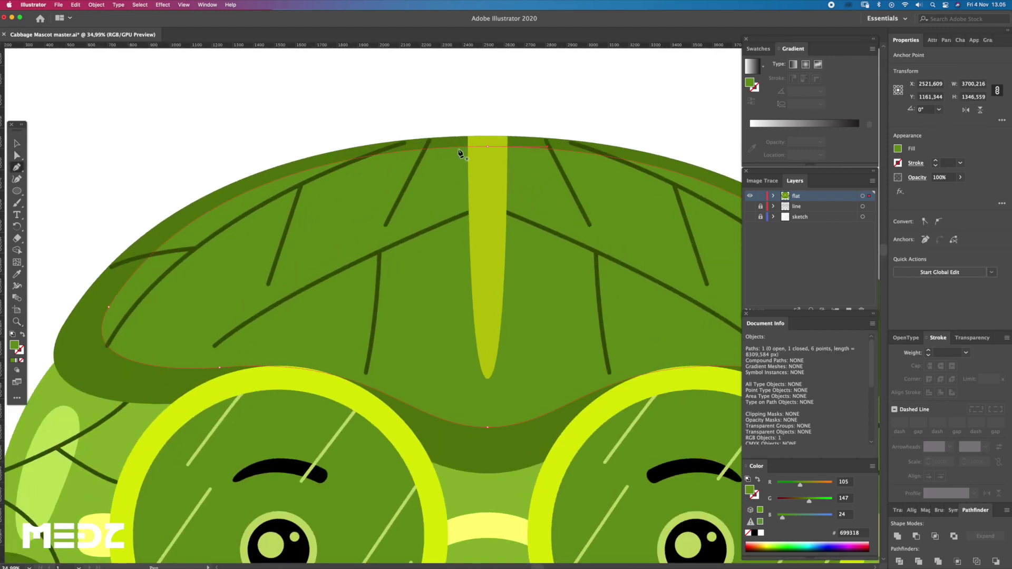
{"action": "left_click", "coordinate": [453, 147]}
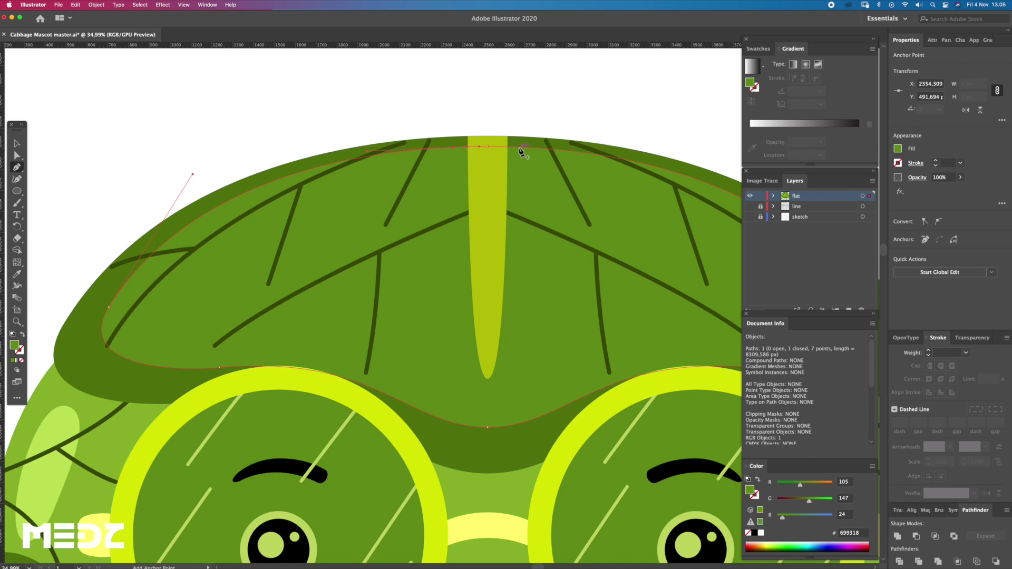
{"action": "left_click", "coordinate": [519, 148]}
{"action": "key", "text": "a"}
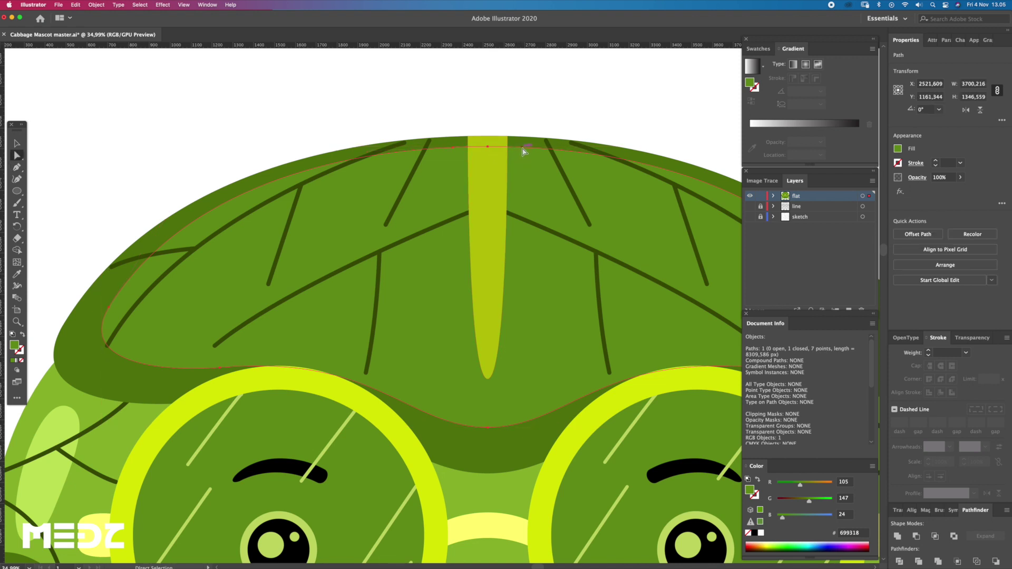
{"action": "left_click", "coordinate": [522, 147]}
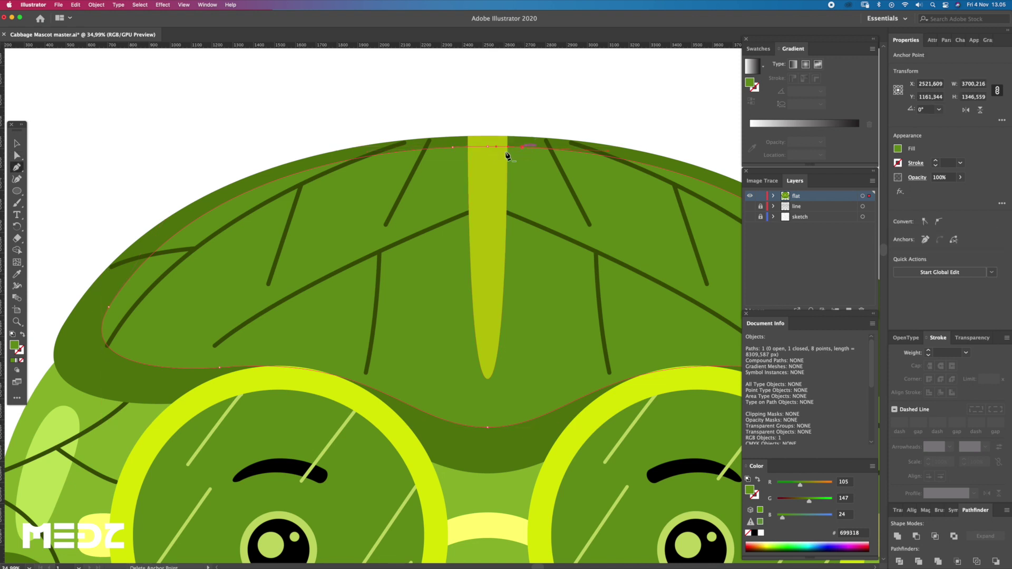
{"action": "key", "text": "a"}
{"action": "mouse_move", "coordinate": [488, 146]}
{"action": "left_mouse_down"}
{"action": "mouse_move", "coordinate": [487, 363]}
{"action": "mouse_move", "coordinate": [454, 363]}
{"action": "left_mouse_up"}
Step: Zoom out to view the whole mascot with the reshaped top leaf
{"action": "key", "text": "p"}
{"action": "key", "text": "z"}
{"action": "left_click", "coordinate": [458, 99], "text": "alt"}
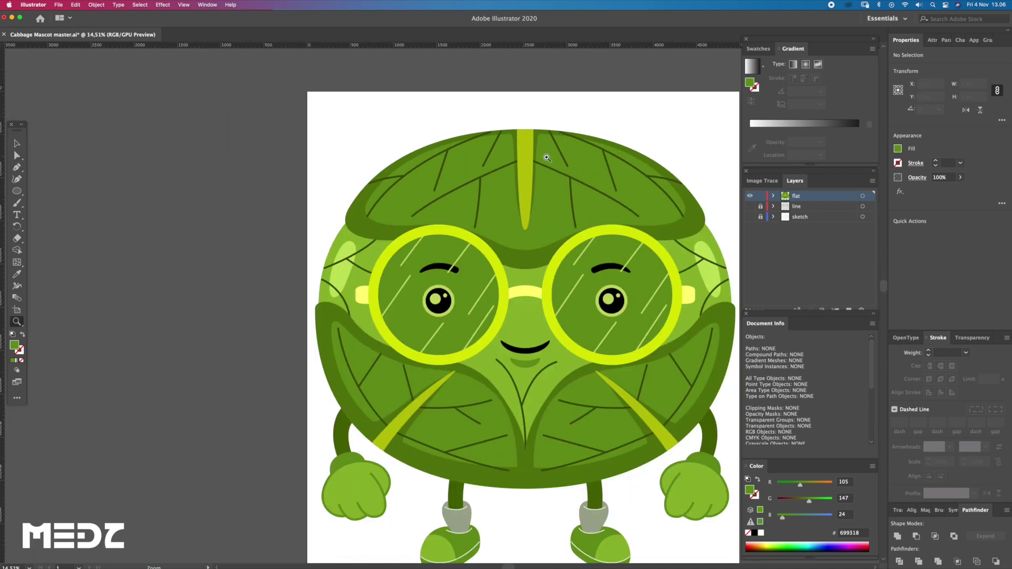
{"action": "left_click", "coordinate": [567, 187]}
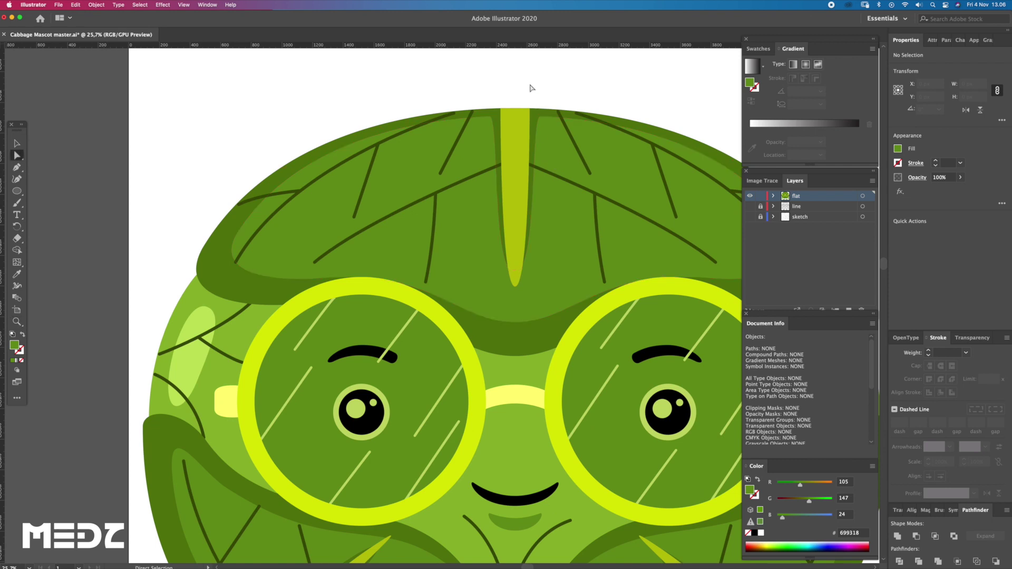
Step: Draw a closed light green (8fb72c) highlight shape on the front left leaf
{"action": "left_click", "coordinate": [481, 120], "text": "alt"}
{"action": "key", "text": "a"}
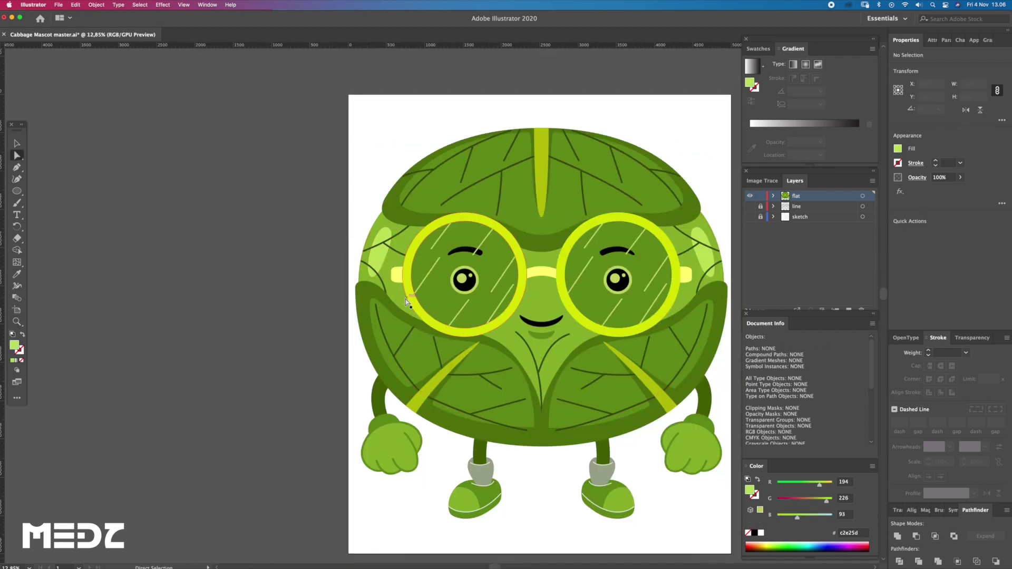
{"action": "left_click", "coordinate": [434, 332]}
{"action": "left_click_drag", "start_coordinate": [434, 332], "coordinate": [486, 368]}
{"action": "key", "text": "p"}
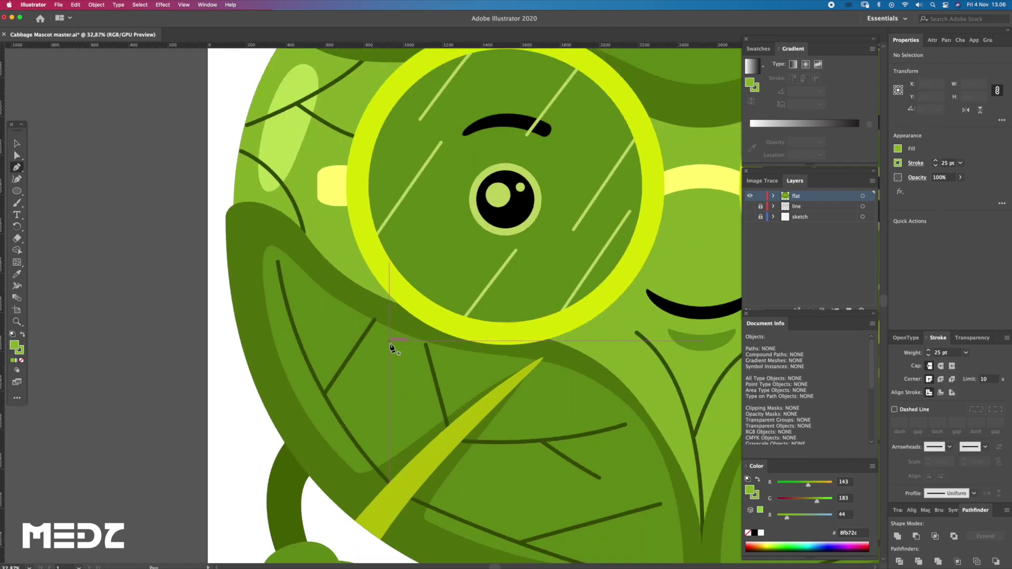
{"action": "left_click_drag", "start_coordinate": [355, 333], "coordinate": [281, 271]}
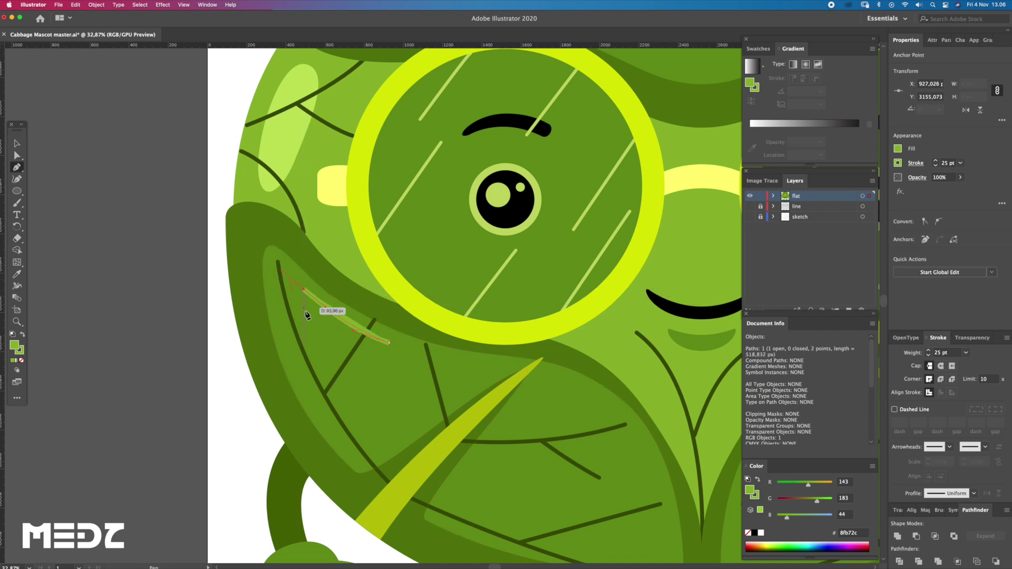
{"action": "left_click_drag", "start_coordinate": [328, 348], "coordinate": [327, 347]}
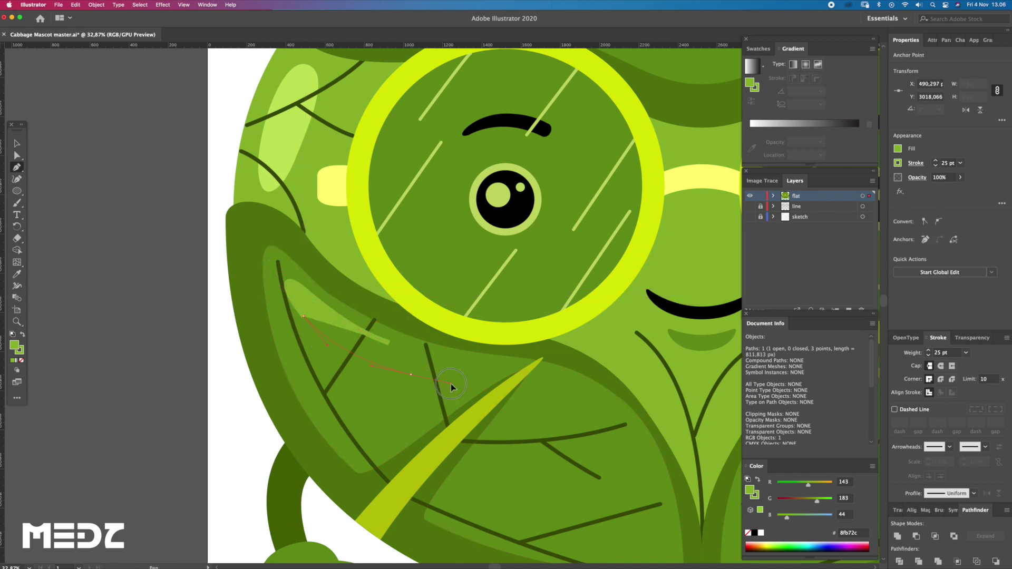
{"action": "mouse_move", "coordinate": [392, 380]}
{"action": "left_mouse_down"}
{"action": "mouse_move", "coordinate": [433, 395]}
{"action": "mouse_move", "coordinate": [473, 365]}
{"action": "left_mouse_up"}
{"action": "left_click_drag", "start_coordinate": [389, 344], "coordinate": [351, 323]}
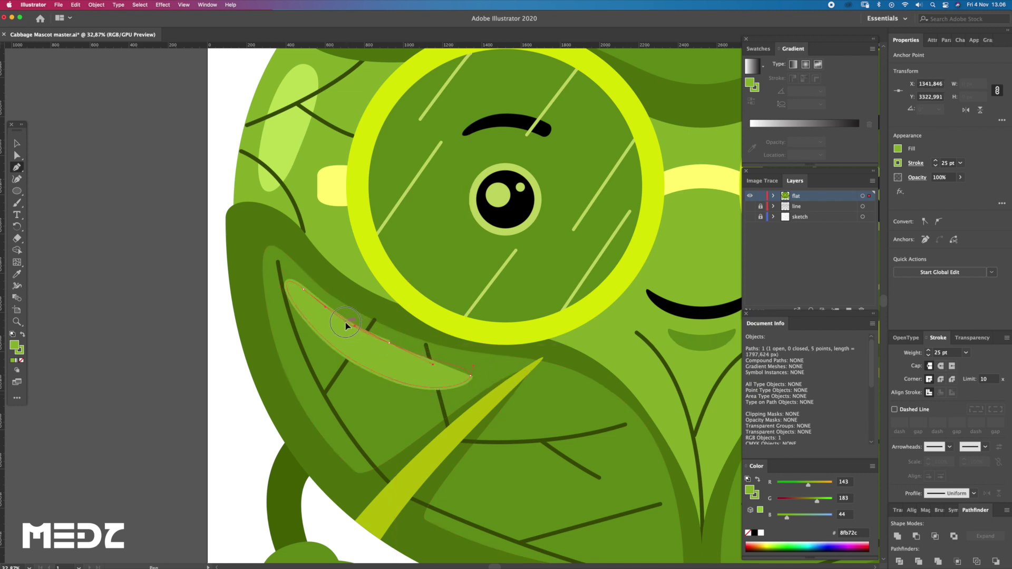
Step: Set the highlight's stroke to None and nudge an anchor to refine its curve
{"action": "left_click", "coordinate": [22, 360]}
{"action": "scroll", "coordinate": [364, 338], "scroll_direction": "up", "scroll_amount": 3}
{"action": "key", "text": "a"}
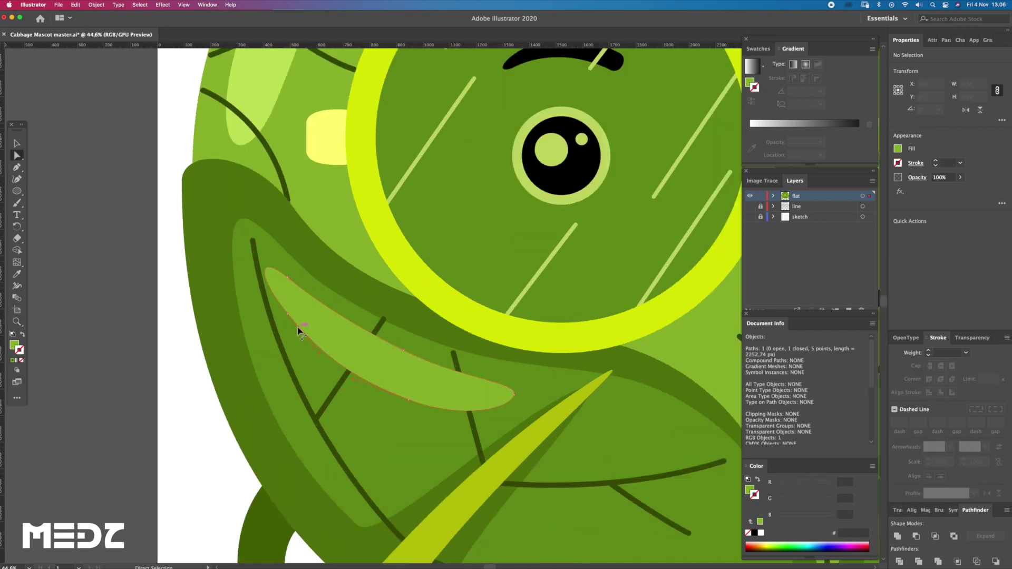
{"action": "left_click_drag", "start_coordinate": [287, 315], "coordinate": [288, 321]}
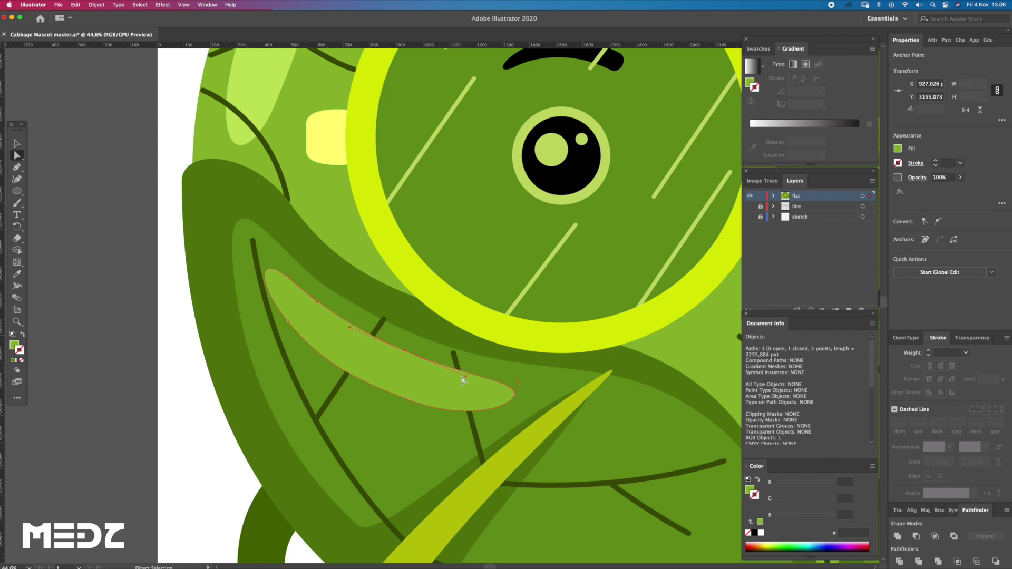
{"action": "scroll", "coordinate": [475, 390], "scroll_direction": "down", "scroll_amount": 3}
Step: Nudge the left leaf's veins and stripe one step up and left
{"action": "key", "text": "v"}
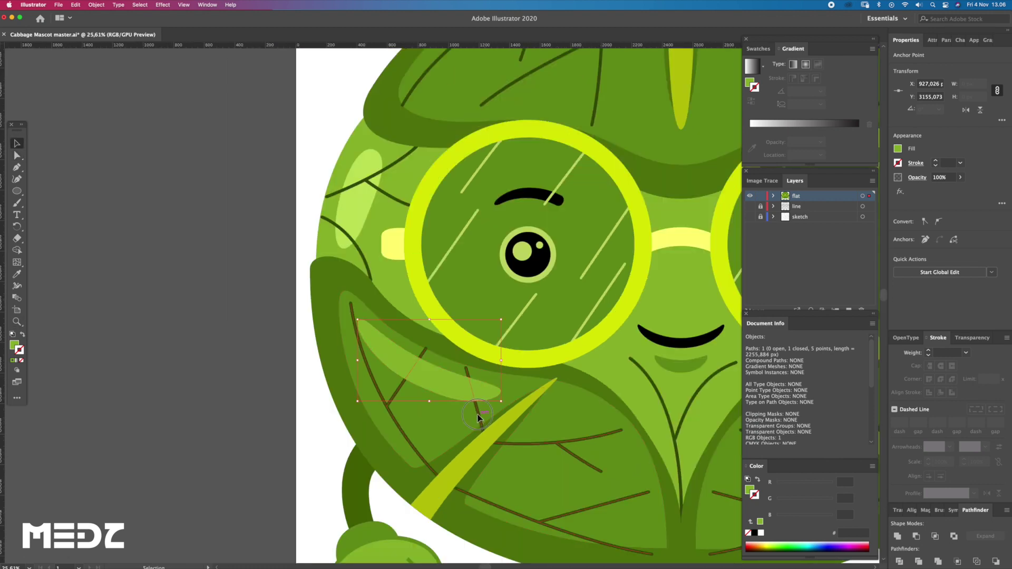
{"action": "key", "text": "a"}
{"action": "left_click", "coordinate": [549, 424]}
{"action": "key", "text": "Up"}
{"action": "key", "text": "Left"}
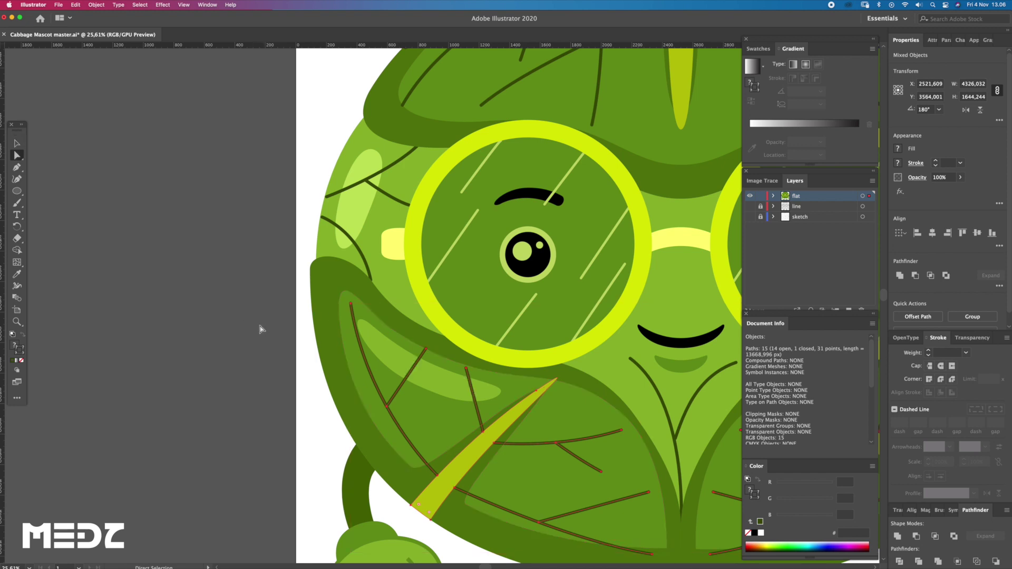
{"action": "left_click", "coordinate": [258, 332]}
Step: Rotate the new highlight slightly so it follows the leaf's bend
{"action": "key", "text": "z"}
{"action": "left_click_drag", "start_coordinate": [479, 380], "coordinate": [506, 415]}
{"action": "key", "text": "a"}
{"action": "left_click", "coordinate": [459, 399]}
{"action": "key", "text": "r"}
{"action": "left_click_drag", "start_coordinate": [564, 368], "coordinate": [568, 375]}
{"action": "scroll", "coordinate": [568, 375], "scroll_direction": "down", "scroll_amount": 5}
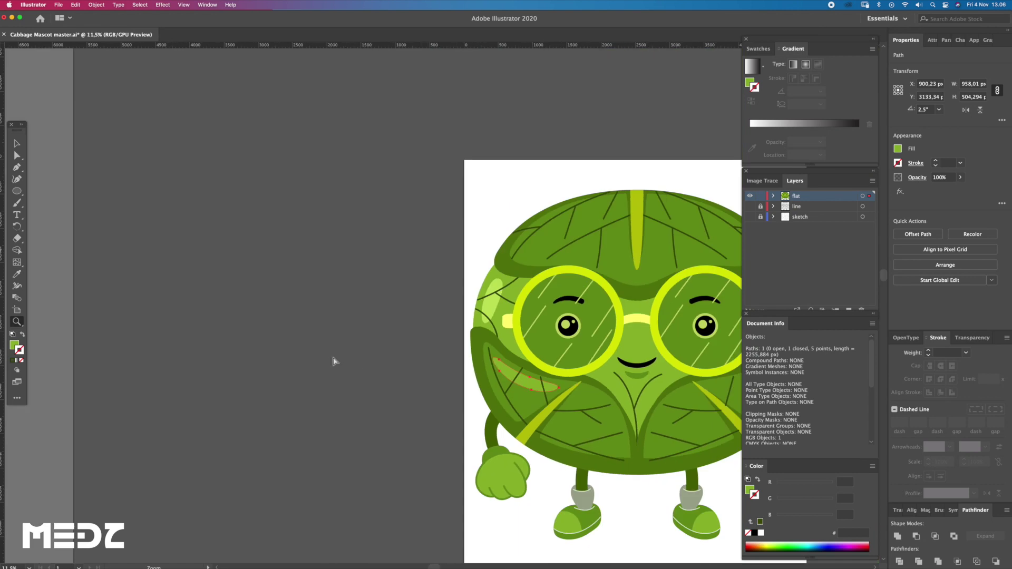
Step: Draw a second small curved highlight shape on the front left leaf
{"action": "key", "text": "a"}
{"action": "left_click", "coordinate": [332, 373]}
{"action": "key", "text": "ctrl+0"}
{"action": "key", "text": "z"}
{"action": "mouse_move", "coordinate": [497, 372]}
{"action": "left_mouse_down"}
{"action": "mouse_move", "coordinate": [388, 362]}
{"action": "mouse_move", "coordinate": [378, 325]}
{"action": "left_mouse_up"}
{"action": "key", "text": "p"}
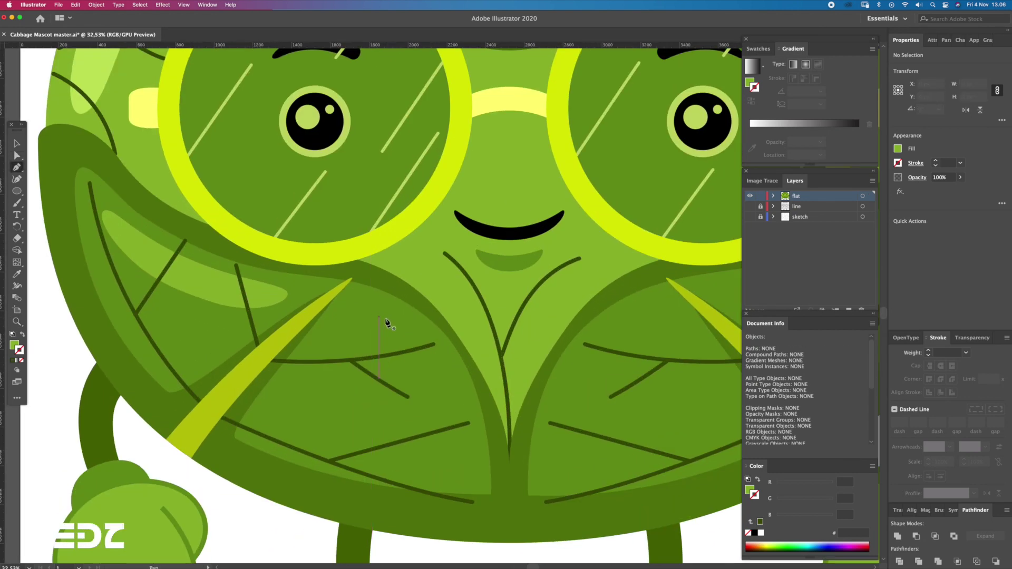
{"action": "left_click", "coordinate": [434, 358]}
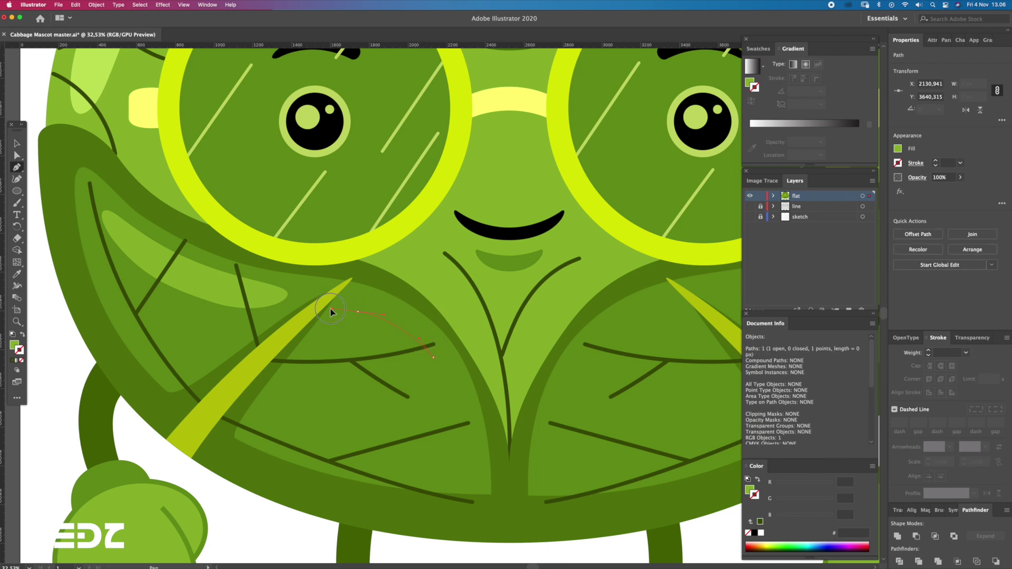
{"action": "mouse_move", "coordinate": [371, 314]}
{"action": "left_mouse_down"}
{"action": "mouse_move", "coordinate": [381, 347]}
{"action": "mouse_move", "coordinate": [420, 396]}
{"action": "mouse_move", "coordinate": [442, 375]}
{"action": "left_mouse_up"}
{"action": "left_click", "coordinate": [438, 347]}
{"action": "left_click", "coordinate": [420, 329]}
{"action": "left_click", "coordinate": [420, 330]}
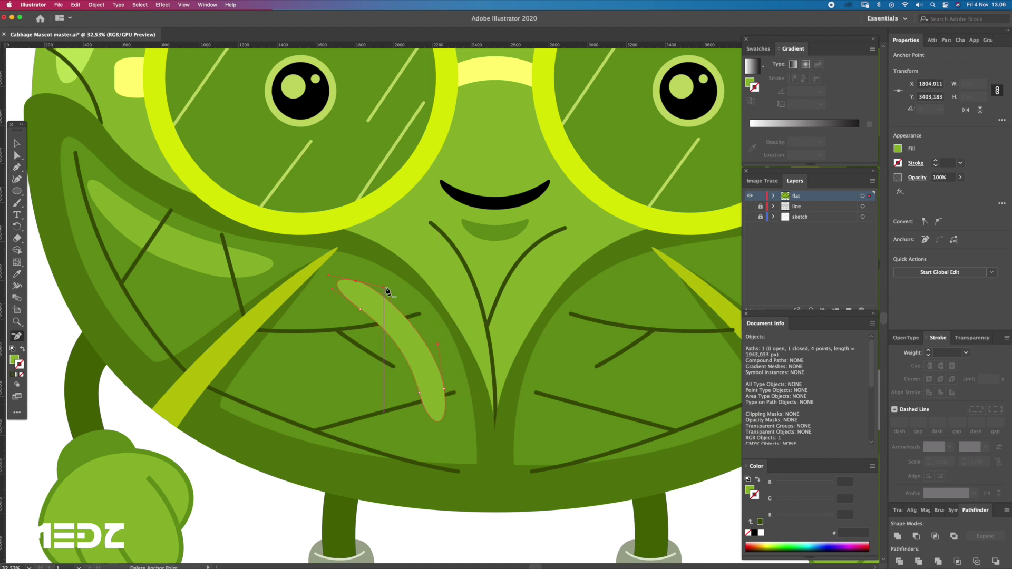
Step: Select the left leaf's vein group and yellow stripes, zooming out to view the artboard
{"action": "key", "text": "a"}
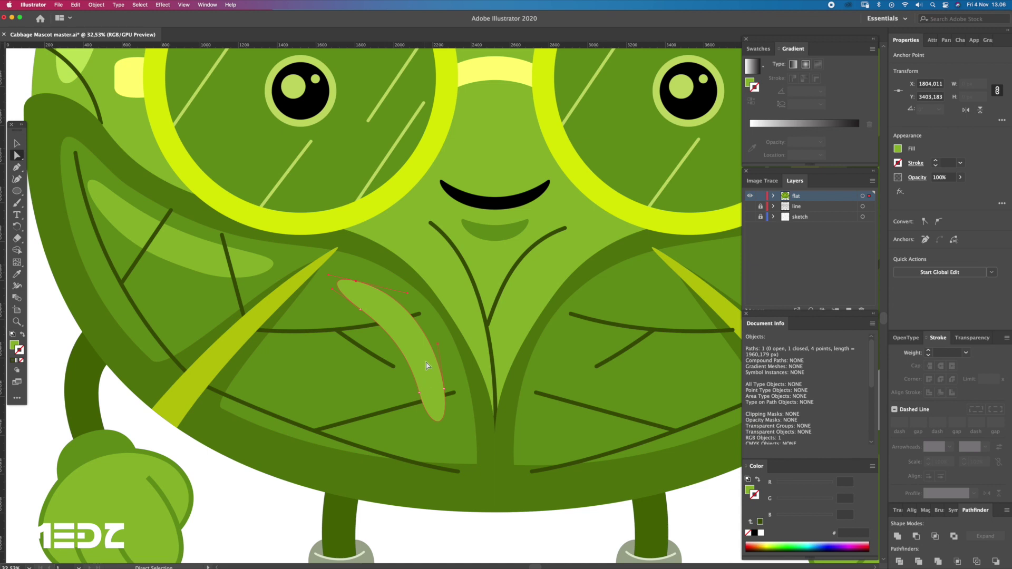
{"action": "scroll", "coordinate": [424, 354], "scroll_direction": "down", "scroll_amount": 2}
{"action": "key", "text": "v"}
{"action": "left_click", "coordinate": [376, 341]}
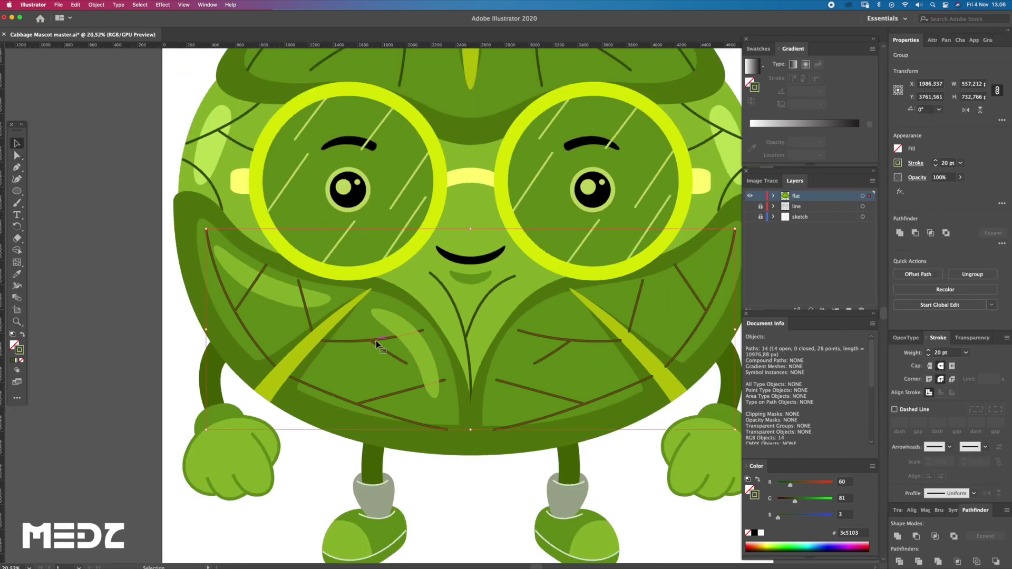
{"action": "key", "text": "a"}
{"action": "left_click", "coordinate": [327, 340], "text": "shift"}
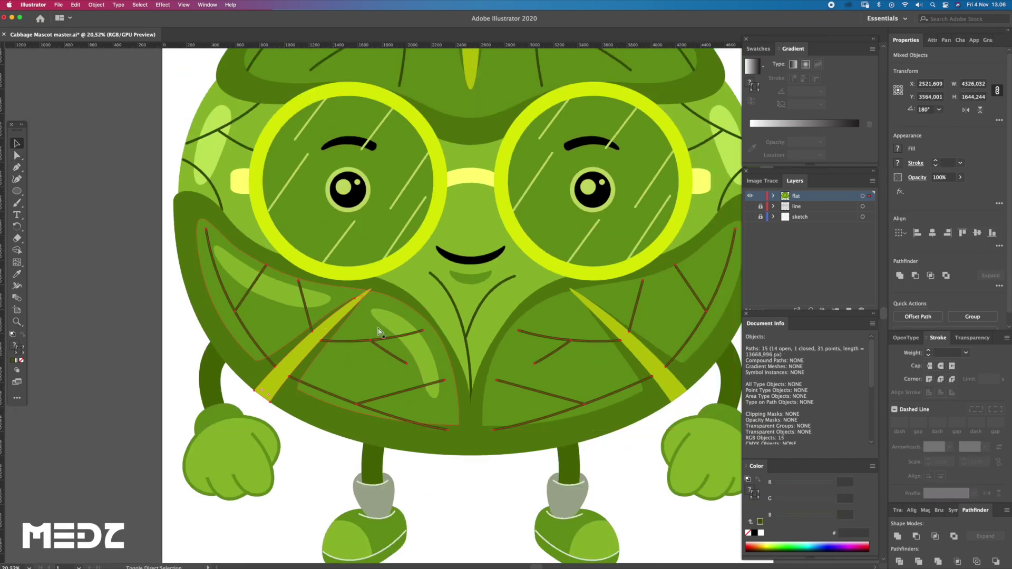
{"action": "key", "text": "z"}
{"action": "left_click", "coordinate": [461, 397], "text": "alt"}
{"action": "key", "text": "a"}
{"action": "left_click", "coordinate": [479, 452]}
{"action": "key", "text": "z"}
{"action": "left_click", "coordinate": [570, 388], "text": "alt"}
{"action": "key", "text": "a"}
{"action": "left_click", "coordinate": [553, 362]}
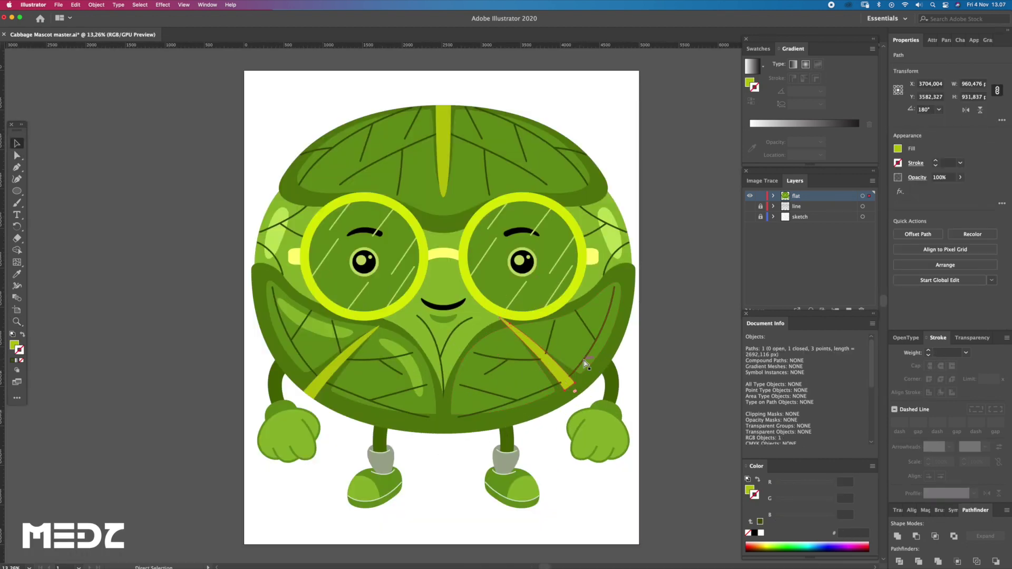
Step: Select both left-leaf highlights and drag a duplicate over to the right side
{"action": "key", "text": "a"}
{"action": "left_click", "coordinate": [655, 357]}
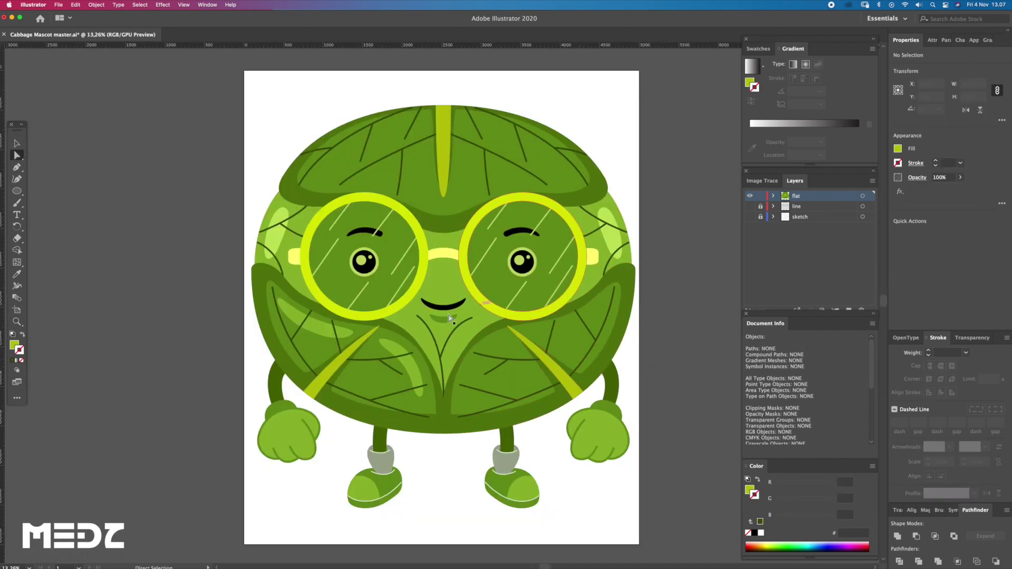
{"action": "key", "text": "z"}
{"action": "left_click", "coordinate": [397, 349]}
{"action": "key", "text": "a"}
{"action": "left_click", "coordinate": [402, 373]}
{"action": "mouse_move", "coordinate": [402, 373]}
{"action": "left_mouse_down"}
{"action": "mouse_move", "coordinate": [629, 334]}
{"action": "mouse_move", "coordinate": [394, 319]}
{"action": "left_mouse_up"}
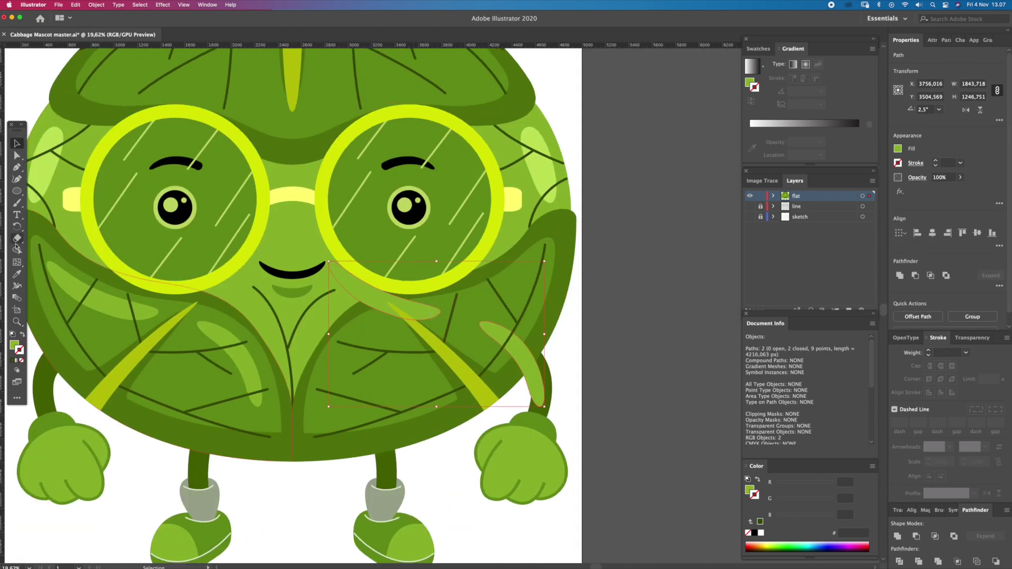
Step: Mirror the copied highlights horizontally and shift them slightly left onto the right leaf
{"action": "left_click_drag", "start_coordinate": [17, 226], "coordinate": [53, 248]}
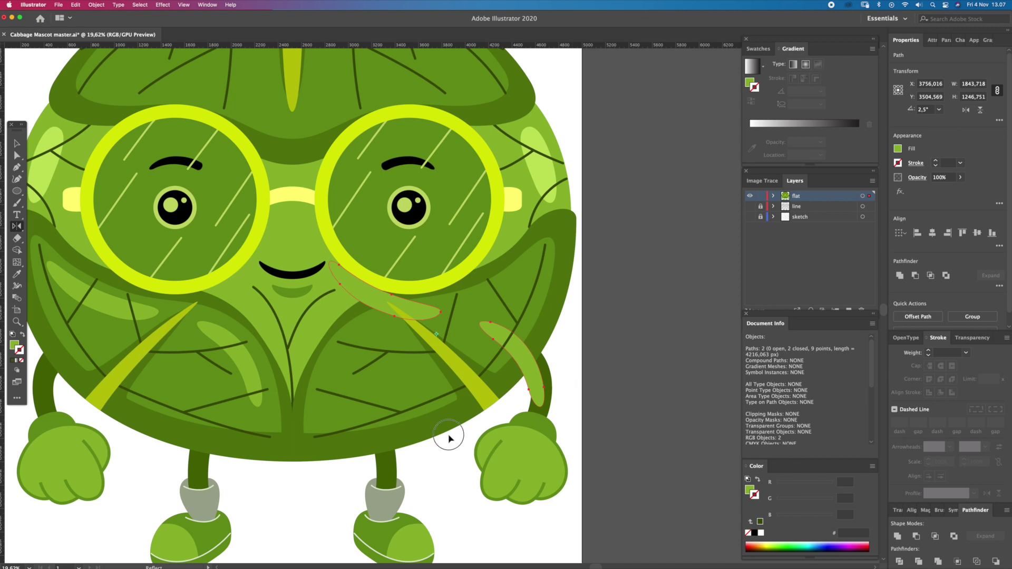
{"action": "left_click_drag", "start_coordinate": [361, 427], "coordinate": [361, 426]}
{"action": "scroll", "coordinate": [448, 369], "scroll_direction": "left", "scroll_amount": 5}
{"action": "key", "text": "v"}
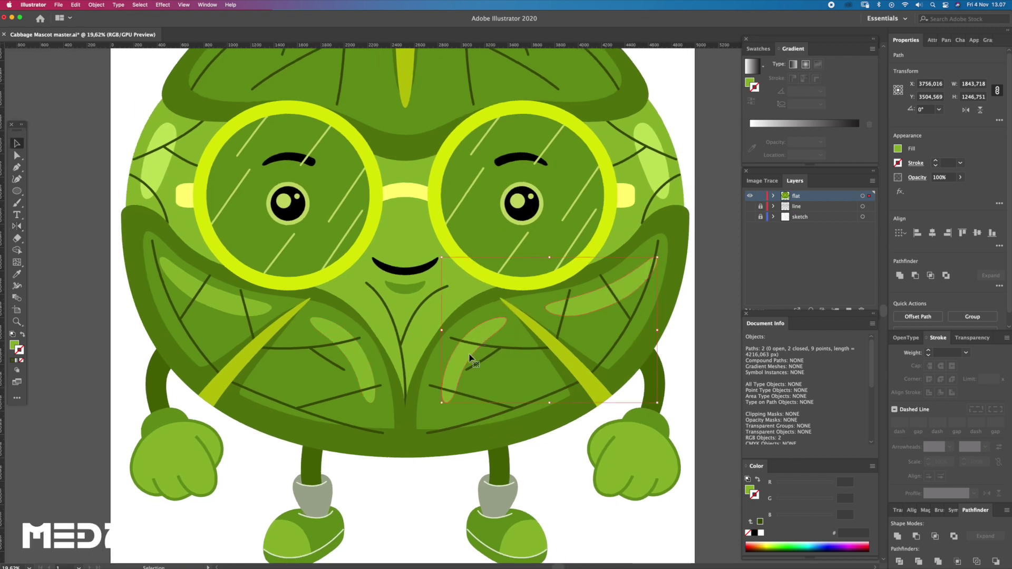
{"action": "left_click_drag", "start_coordinate": [457, 369], "coordinate": [451, 369]}
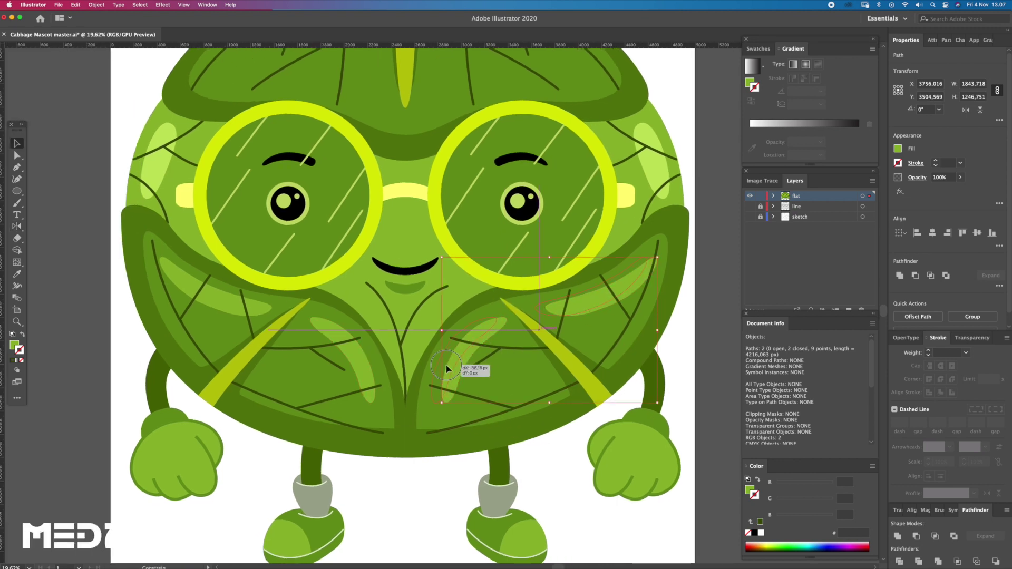
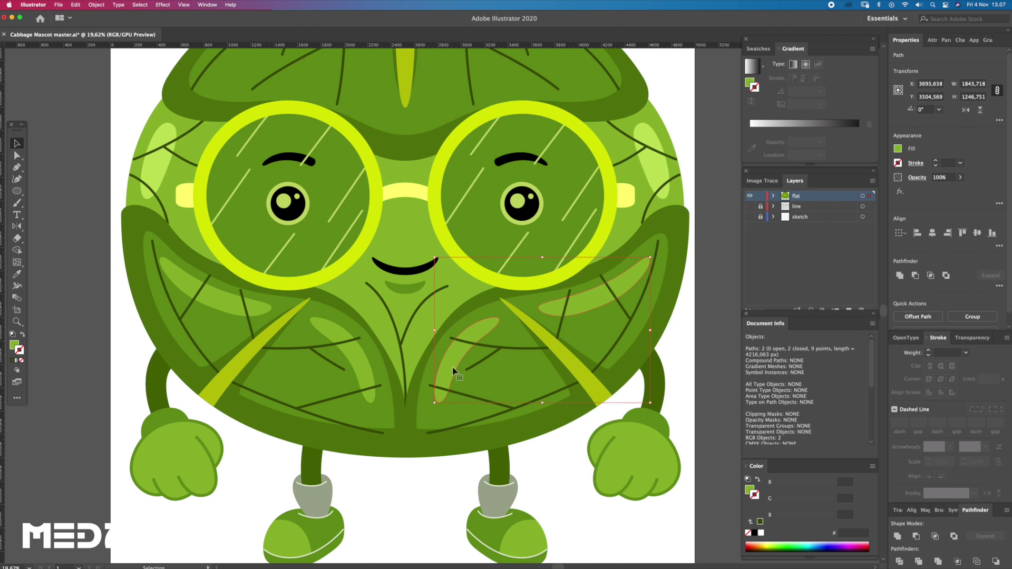
Step: Draw a curved light-green highlight outline across the upper-left of the top leaf with the Pen tool
{"action": "key", "text": "ctrl+shift+a"}
{"action": "key", "text": "a"}
{"action": "scroll", "coordinate": [504, 373], "scroll_direction": "down", "scroll_amount": 5}
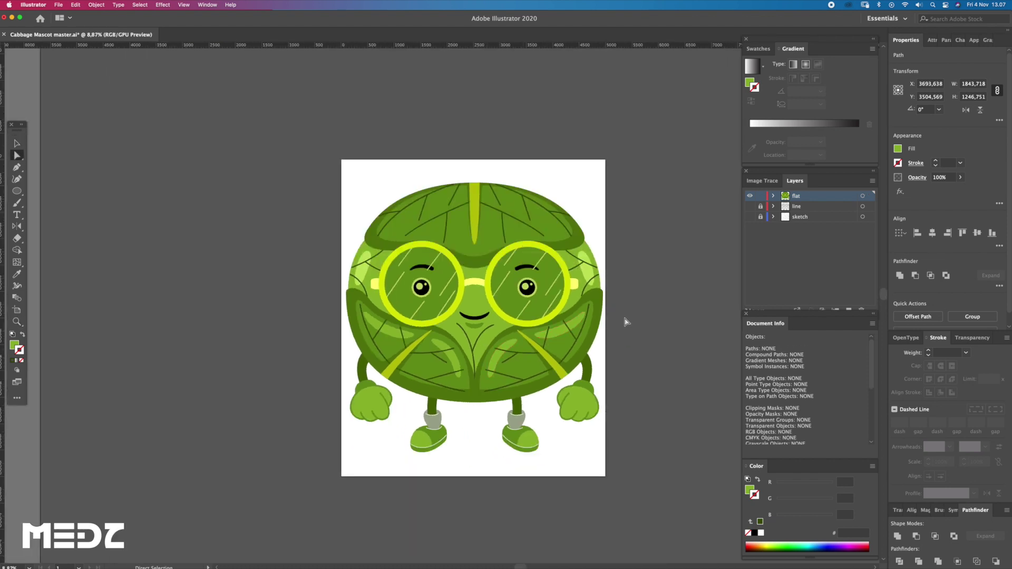
{"action": "key", "text": "z"}
{"action": "scroll", "coordinate": [484, 237], "scroll_direction": "up", "scroll_amount": 5}
{"action": "scroll", "coordinate": [426, 214], "scroll_direction": "up", "scroll_amount": 2}
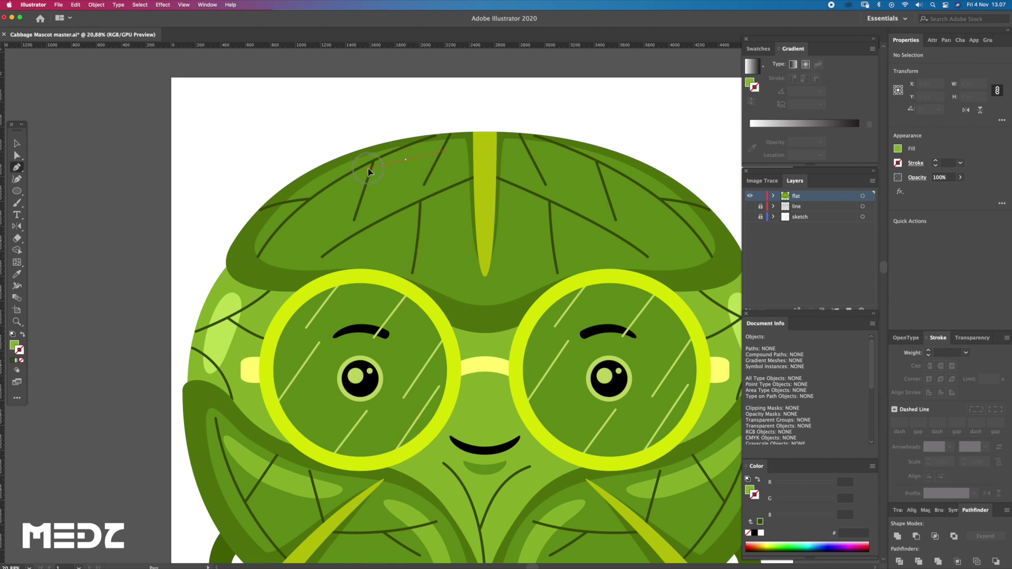
{"action": "left_click_drag", "start_coordinate": [368, 171], "coordinate": [368, 169]}
{"action": "left_click_drag", "start_coordinate": [256, 274], "coordinate": [313, 230]}
{"action": "left_click", "coordinate": [267, 258]}
{"action": "left_click_drag", "start_coordinate": [267, 259], "coordinate": [410, 184]}
{"action": "left_click", "coordinate": [450, 174]}
Step: Reshape the highlight's upper curve, lower edge and lower-left tip with Direct Selection
{"action": "left_click", "coordinate": [368, 171]}
{"action": "key", "text": "z"}
{"action": "left_click", "coordinate": [461, 184]}
{"action": "key", "text": "a"}
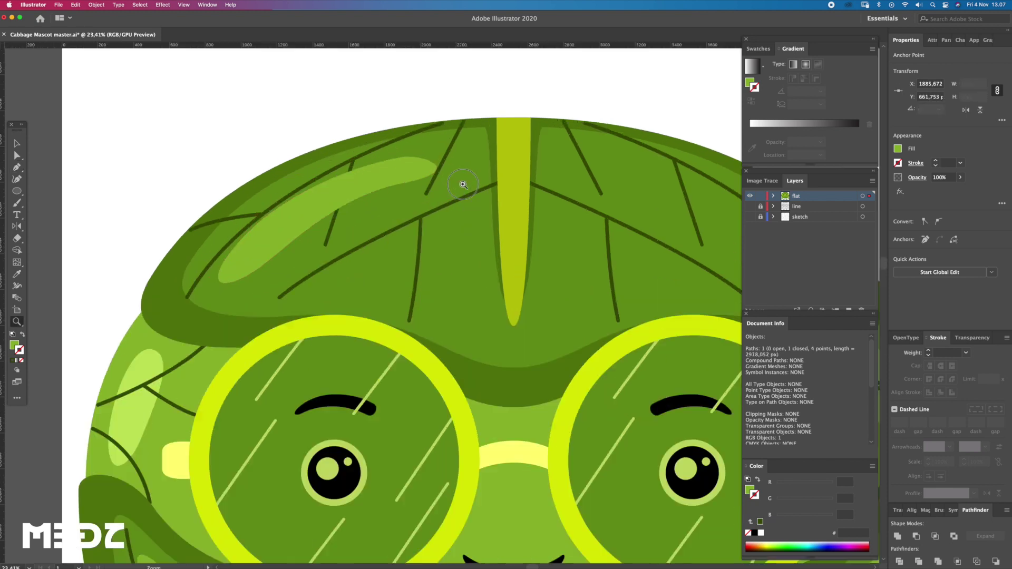
{"action": "left_click_drag", "start_coordinate": [439, 175], "coordinate": [438, 174]}
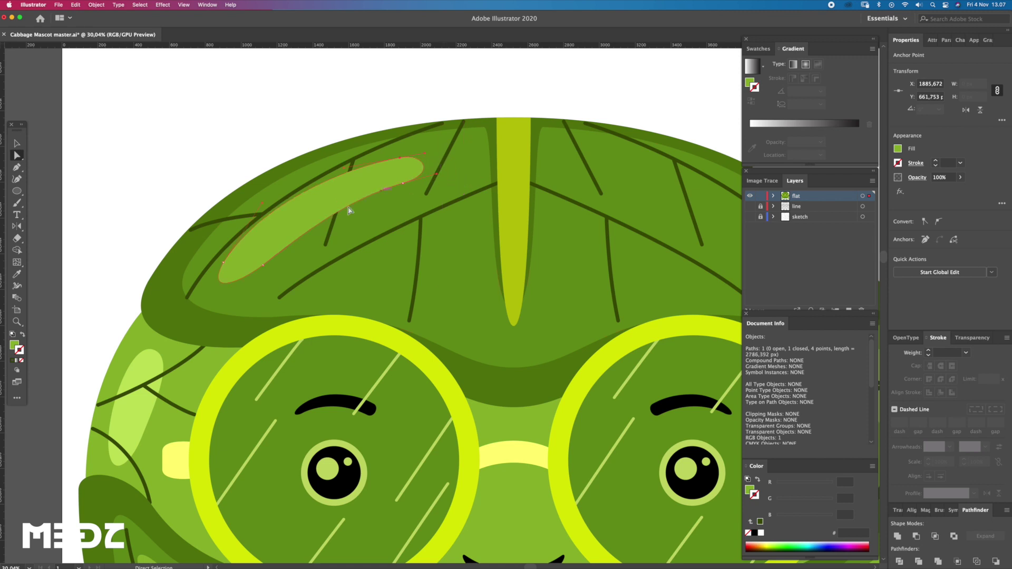
{"action": "left_click", "coordinate": [343, 204]}
{"action": "mouse_move", "coordinate": [326, 212]}
{"action": "left_mouse_down"}
{"action": "mouse_move", "coordinate": [308, 214]}
{"action": "mouse_move", "coordinate": [288, 242]}
{"action": "left_mouse_up"}
{"action": "left_click_drag", "start_coordinate": [258, 273], "coordinate": [253, 271]}
{"action": "left_click", "coordinate": [322, 109]}
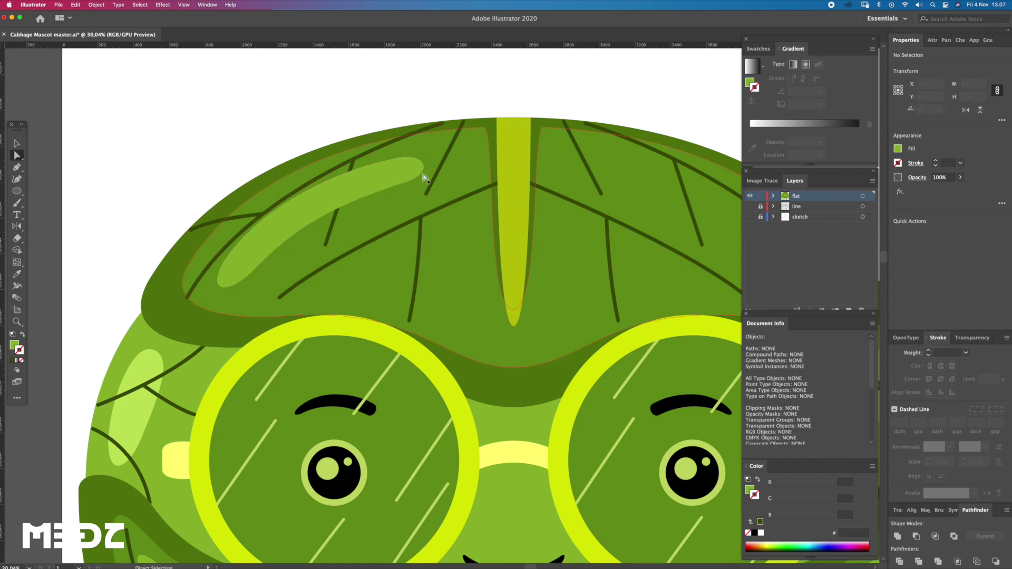
Step: Nudge a highlight point right so the shape bends smoothly along the head
{"action": "left_click", "coordinate": [364, 197]}
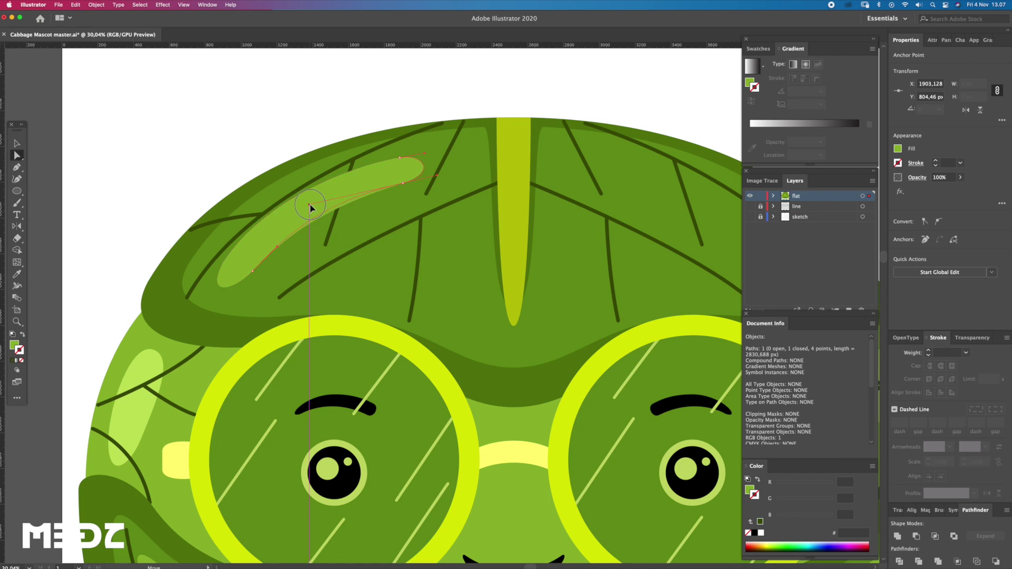
{"action": "key", "text": "super+shift+a"}
{"action": "scroll", "coordinate": [327, 217], "scroll_direction": "up", "scroll_amount": 2, "text": "alt"}
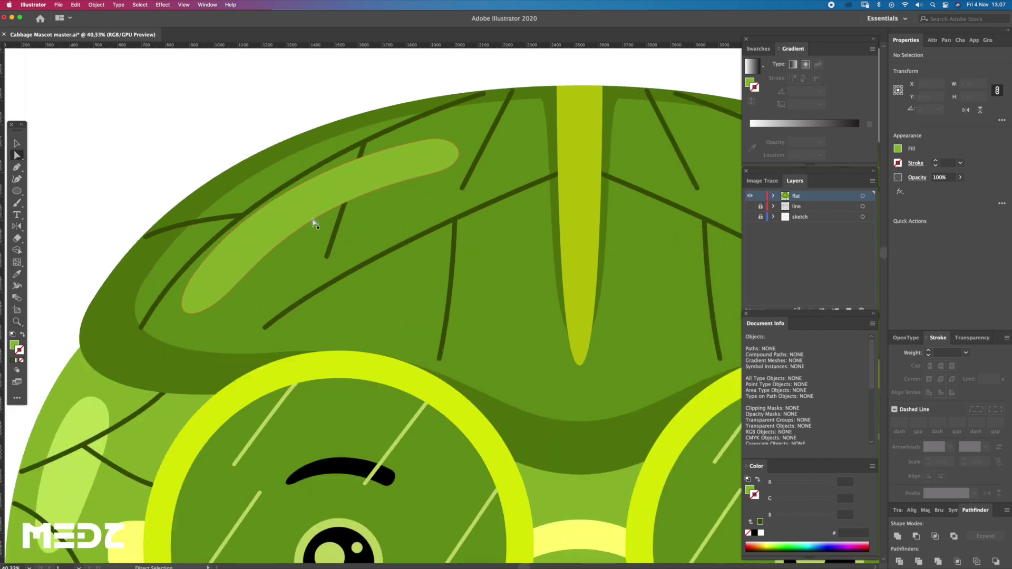
{"action": "left_click", "coordinate": [312, 226]}
{"action": "left_click_drag", "start_coordinate": [315, 207], "coordinate": [322, 206]}
Step: Draw a small circular dot beside the highlight with the Ellipse tool
{"action": "key", "text": "super+shift+a"}
{"action": "left_click_drag", "start_coordinate": [378, 112], "coordinate": [304, 145]}
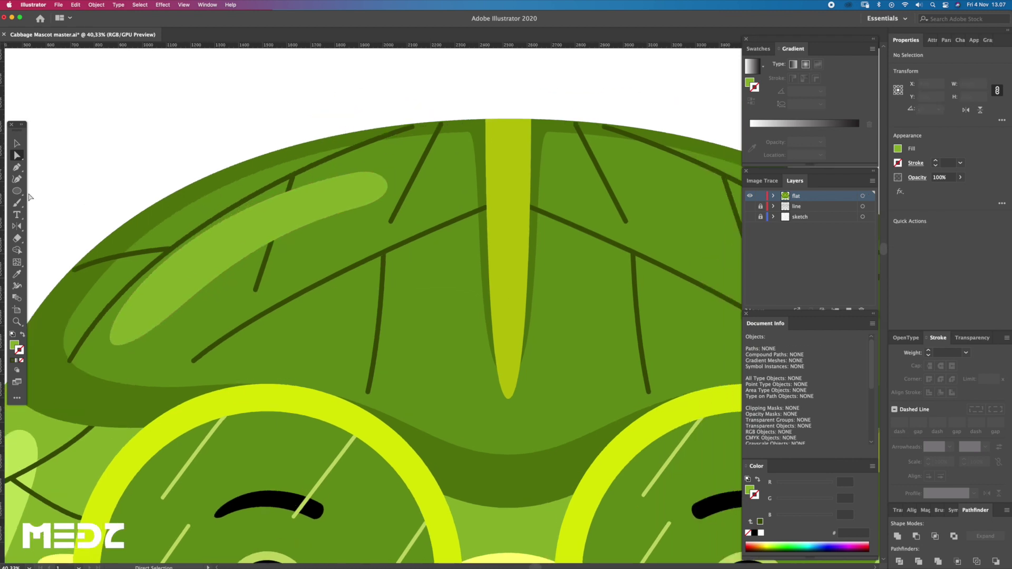
{"action": "left_click_drag", "start_coordinate": [435, 173], "coordinate": [454, 191]}
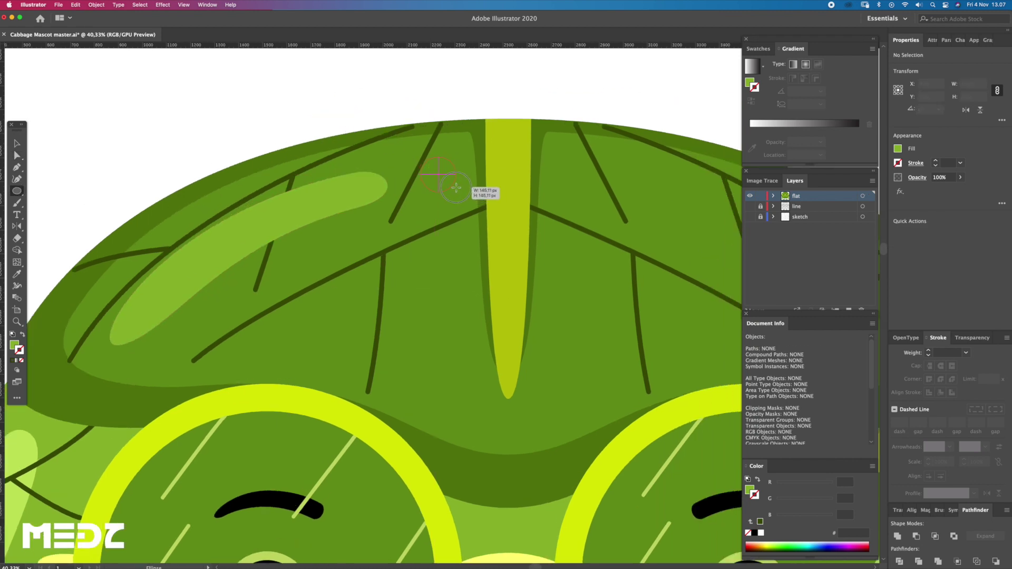
Step: Move the small dot slightly down into place beside the highlight
{"action": "key", "text": "a"}
{"action": "left_click_drag", "start_coordinate": [435, 175], "coordinate": [437, 179]}
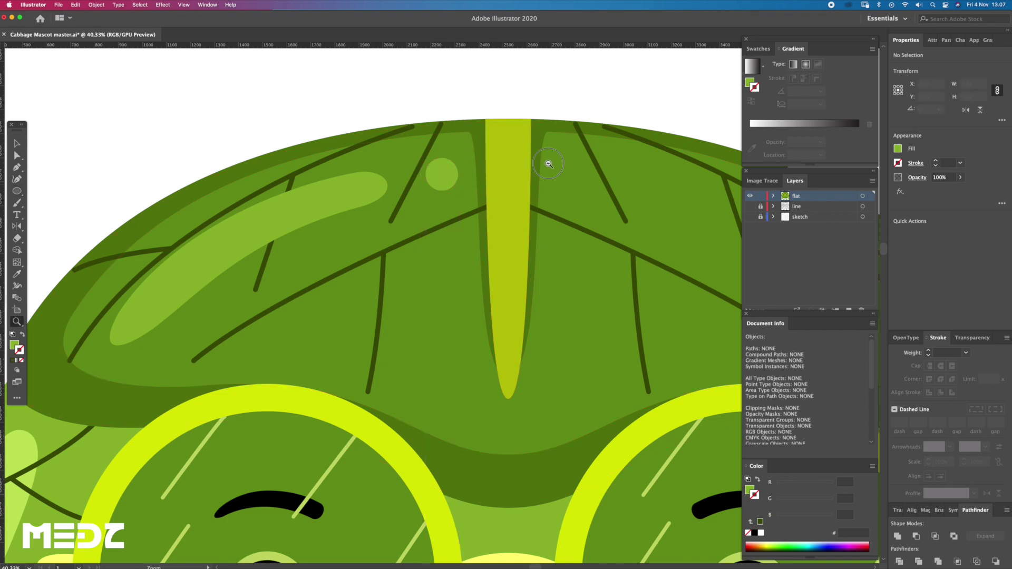
{"action": "key", "text": "z"}
{"action": "left_click_drag", "start_coordinate": [547, 163], "coordinate": [519, 184]}
{"action": "left_click", "coordinate": [471, 179]}
Step: Select the left highlight and its dot and group them
{"action": "key", "text": "a"}
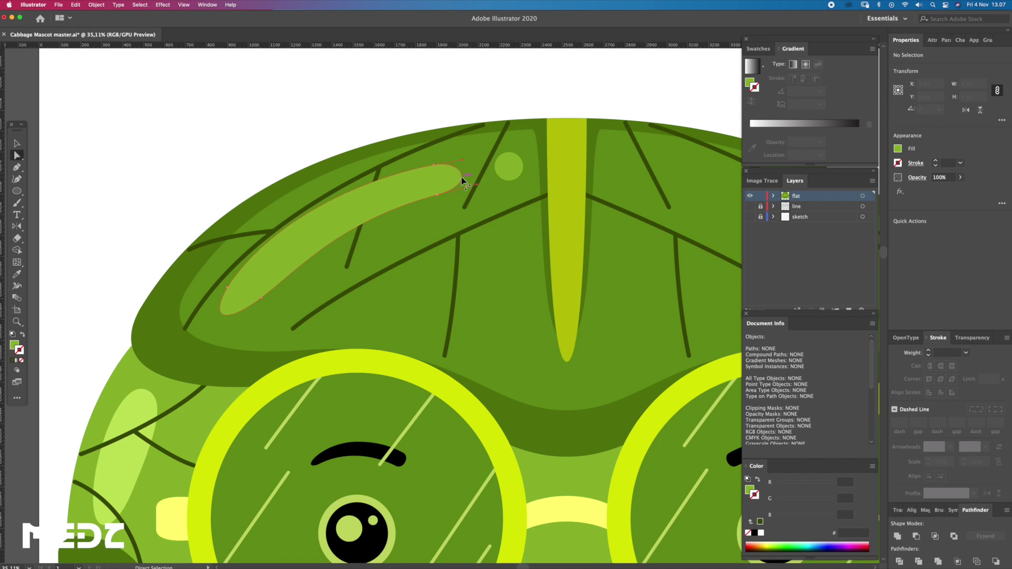
{"action": "left_click", "coordinate": [465, 160]}
{"action": "left_click", "coordinate": [509, 167], "text": "shift"}
{"action": "left_click_drag", "start_coordinate": [533, 163], "coordinate": [527, 162]}
{"action": "left_click", "coordinate": [527, 161], "text": "shift"}
{"action": "scroll", "coordinate": [571, 179], "scroll_direction": "right", "scroll_amount": 5}
{"action": "key", "text": "z"}
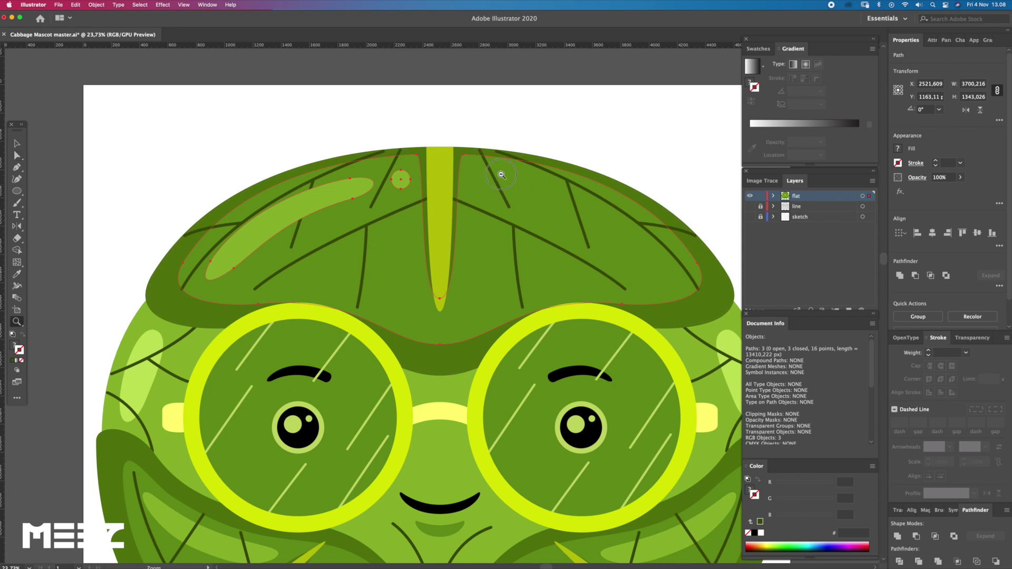
{"action": "scroll", "coordinate": [501, 175], "scroll_direction": "down", "scroll_amount": 2}
{"action": "key", "text": "v"}
{"action": "left_click", "coordinate": [412, 167], "text": "shift"}
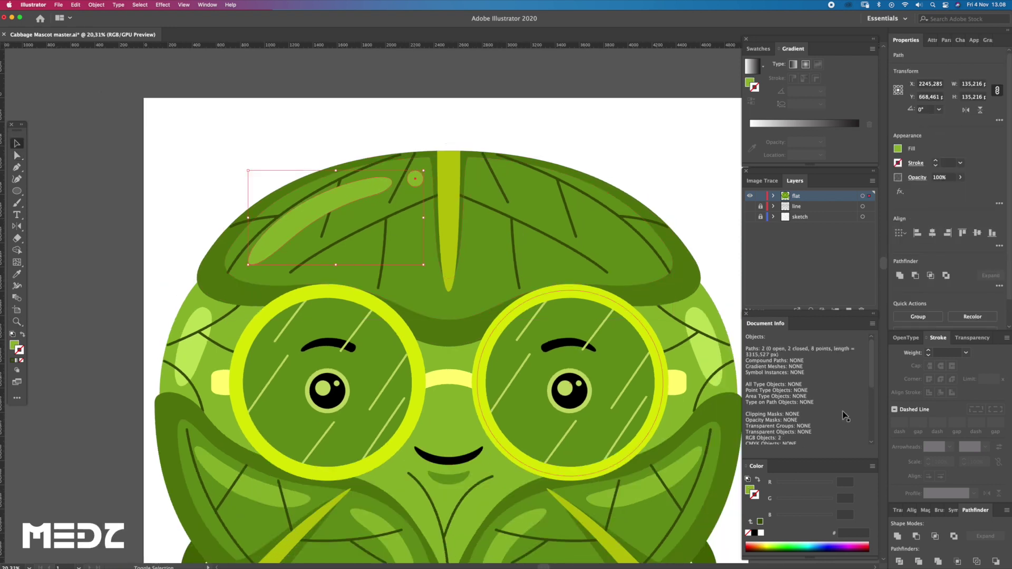
{"action": "key", "text": "ctrl+g"}
Step: Alt-drag a copy of the pair to the right, reflect it, and position it on the leaf
{"action": "left_click_drag", "start_coordinate": [382, 190], "coordinate": [554, 204]}
{"action": "scroll", "coordinate": [75, 211], "scroll_direction": "right", "scroll_amount": 2}
{"action": "left_click", "coordinate": [17, 227]}
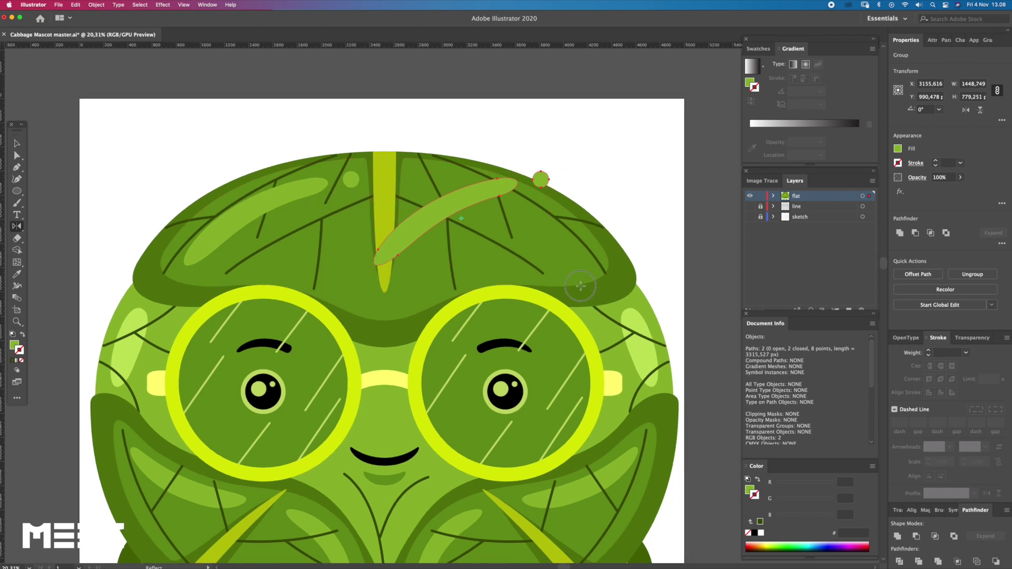
{"action": "left_click", "coordinate": [459, 282]}
{"action": "key", "text": "v"}
{"action": "left_click_drag", "start_coordinate": [498, 232], "coordinate": [546, 235]}
{"action": "scroll", "coordinate": [452, 210], "scroll_direction": "up", "scroll_amount": 3}
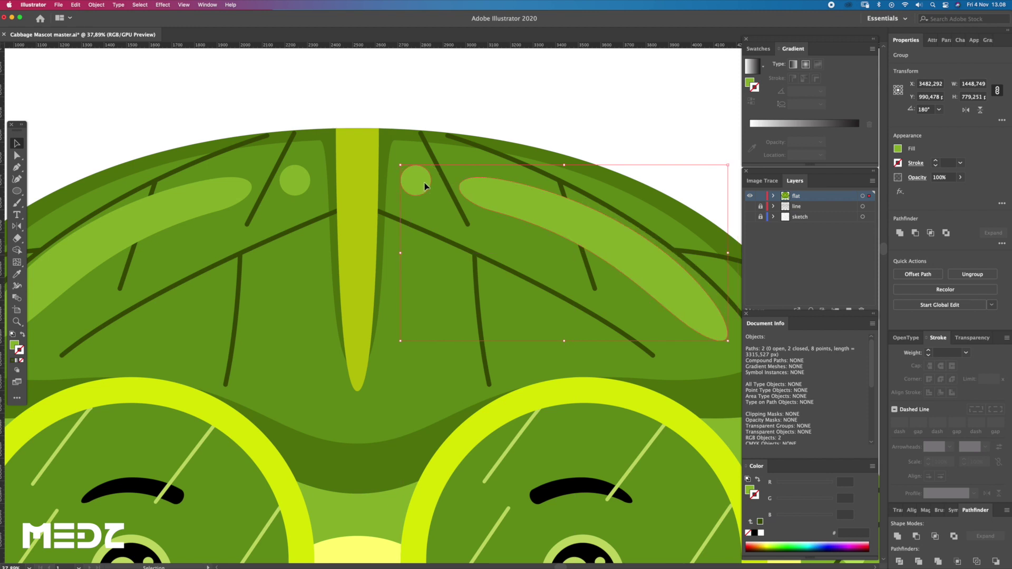
{"action": "left_click_drag", "start_coordinate": [423, 187], "coordinate": [426, 186]}
{"action": "scroll", "coordinate": [511, 211], "scroll_direction": "down", "scroll_amount": 3}
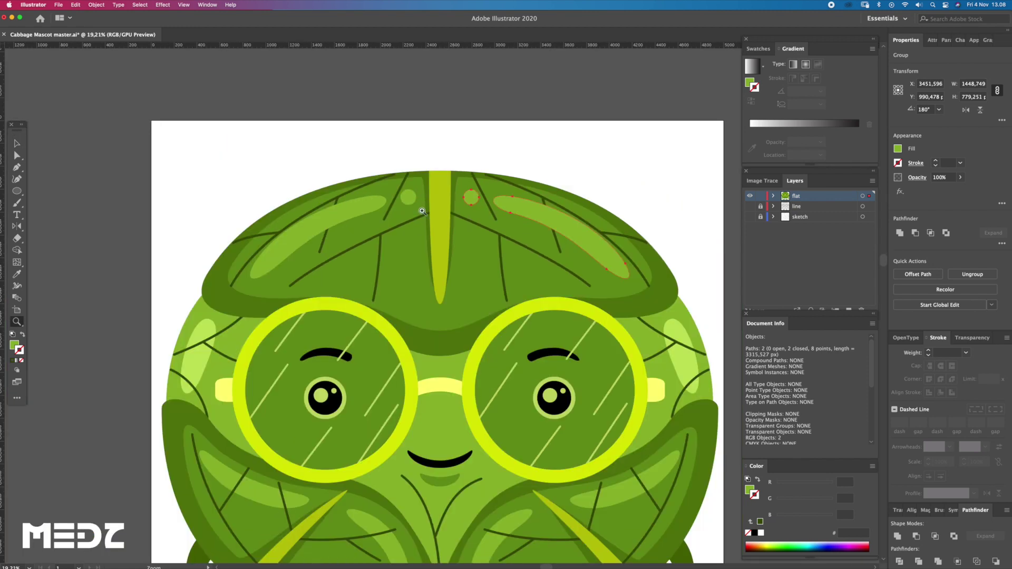
Step: Group the left and right highlight pairs together
{"action": "left_click", "coordinate": [411, 202], "text": "shift"}
{"action": "left_click", "coordinate": [902, 537]}
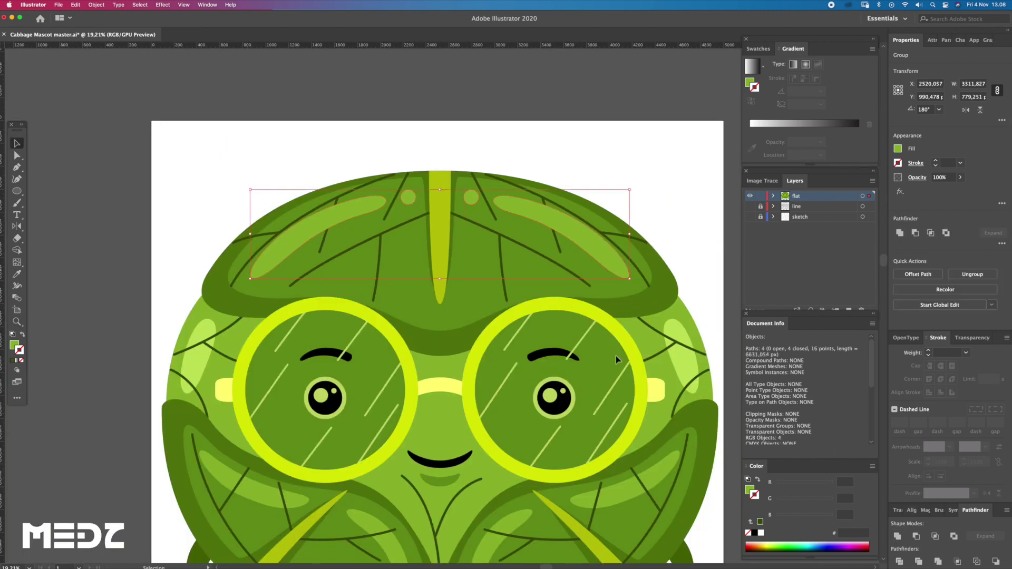
{"action": "left_click", "coordinate": [448, 213]}
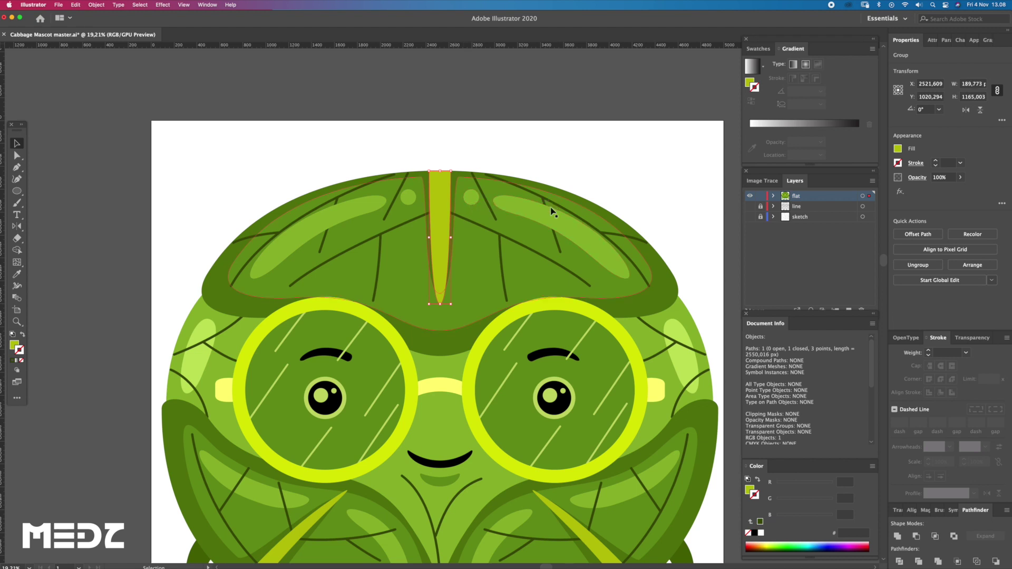
Step: Make the top leaf's yellow centre stripe narrower and shorter using its bounding box
{"action": "left_click", "coordinate": [596, 217]}
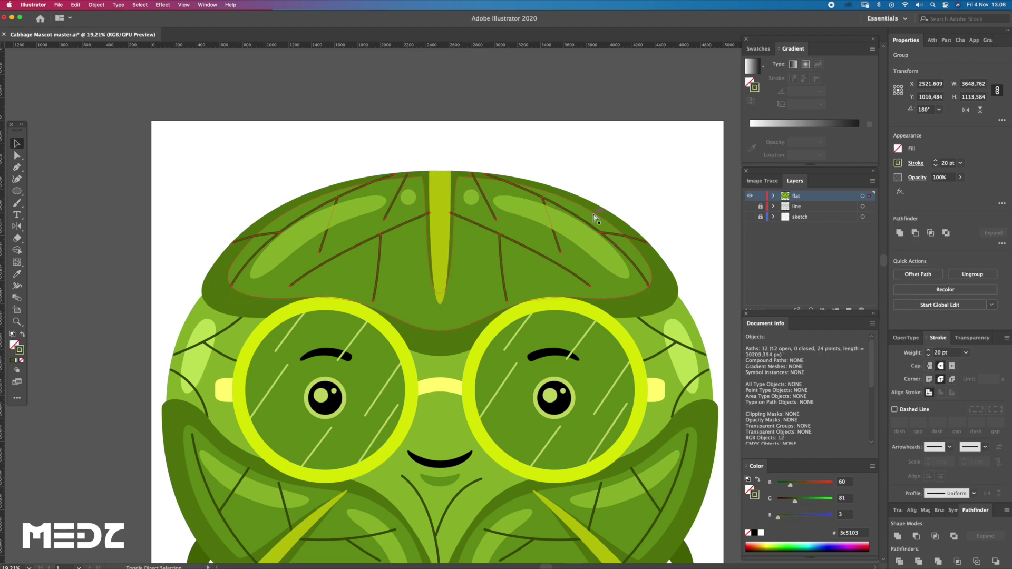
{"action": "left_click", "coordinate": [591, 132]}
{"action": "key", "text": "a"}
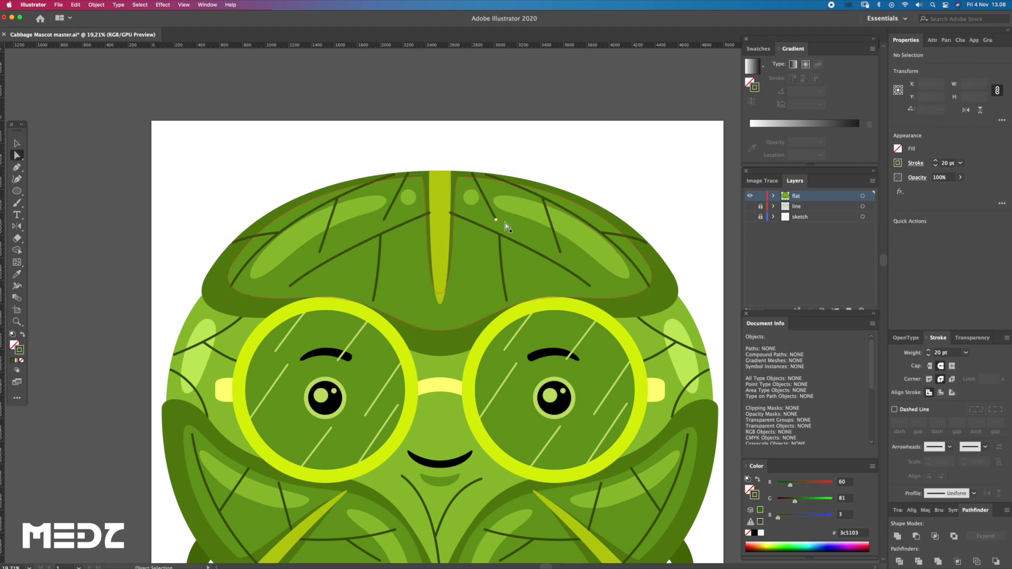
{"action": "key", "text": "v"}
{"action": "left_click", "coordinate": [441, 204]}
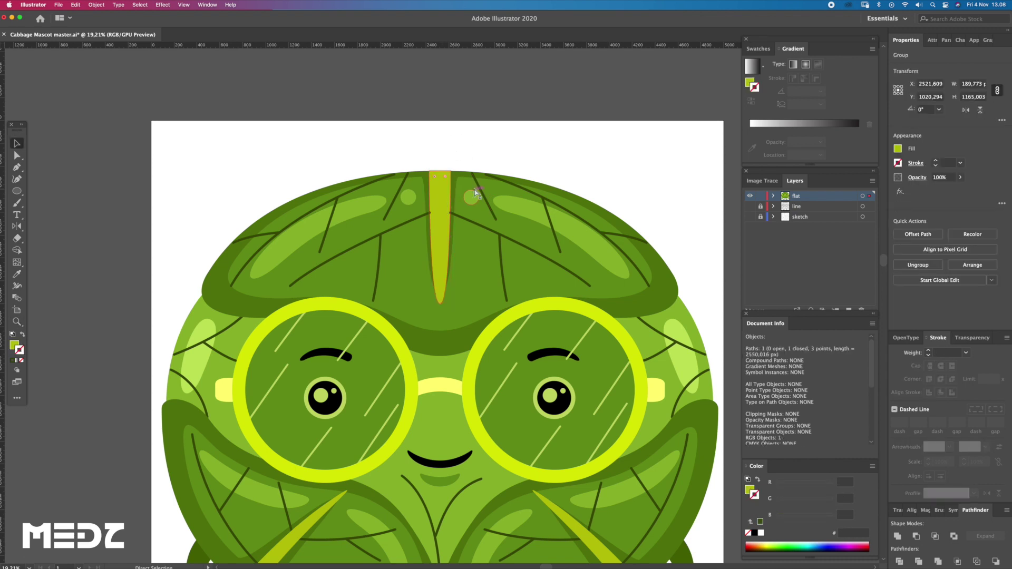
{"action": "left_click_drag", "start_coordinate": [464, 199], "coordinate": [506, 199]}
{"action": "key", "text": "a"}
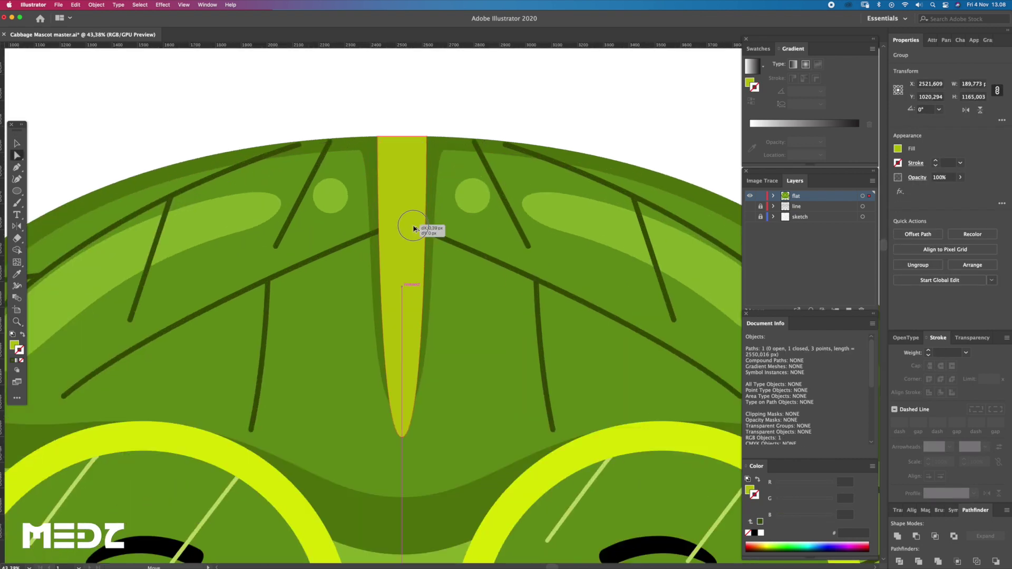
{"action": "left_click_drag", "start_coordinate": [412, 221], "coordinate": [402, 220]}
{"action": "key", "text": "v"}
{"action": "left_click_drag", "start_coordinate": [426, 287], "coordinate": [412, 287]}
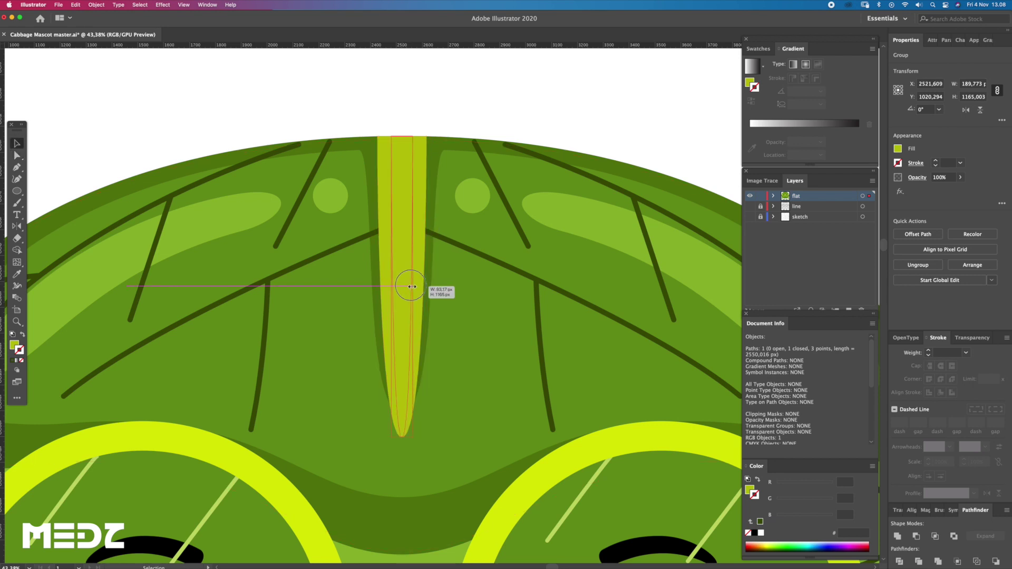
{"action": "left_click_drag", "start_coordinate": [405, 438], "coordinate": [402, 413]}
Step: Change the stripe's fill to a slightly darker olive yellow-green in the Color Picker
{"action": "key", "text": "i"}
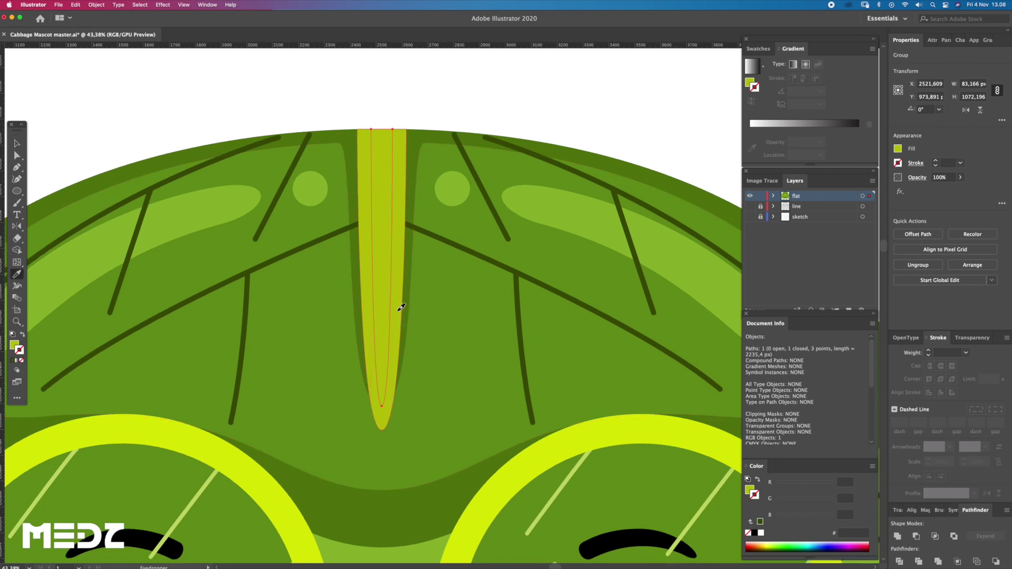
{"action": "double_click", "coordinate": [14, 346]}
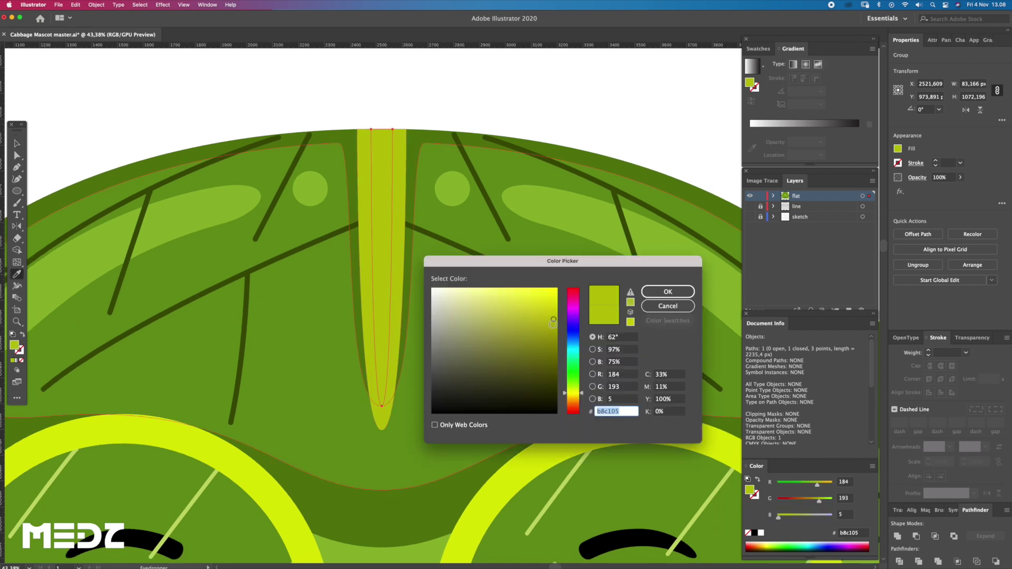
{"action": "left_click_drag", "start_coordinate": [554, 320], "coordinate": [555, 330]}
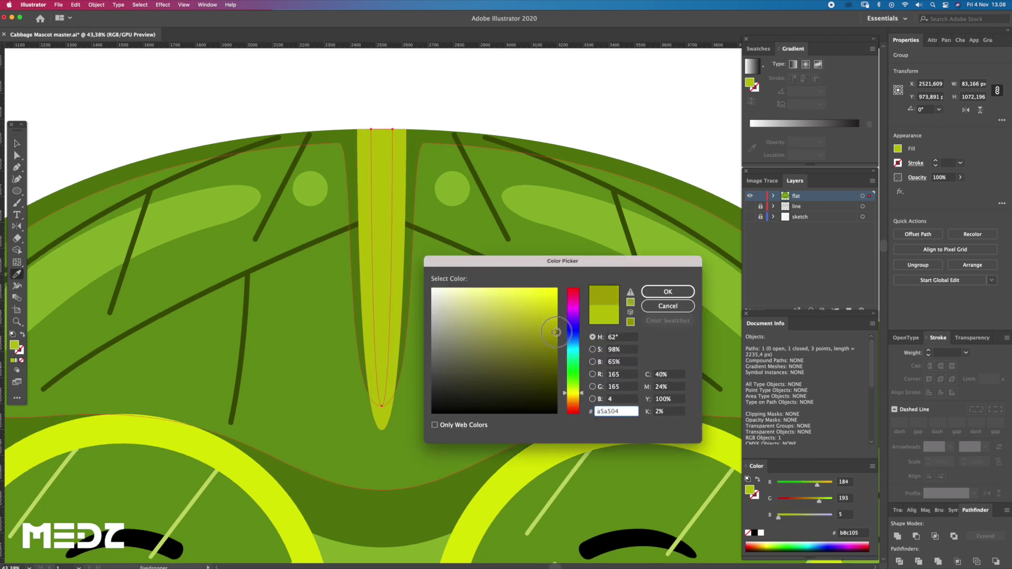
{"action": "left_click", "coordinate": [667, 291]}
{"action": "left_click", "coordinate": [551, 100]}
{"action": "mouse_move", "coordinate": [554, 108]}
{"action": "left_mouse_down"}
{"action": "mouse_move", "coordinate": [419, 125]}
{"action": "mouse_move", "coordinate": [475, 226]}
{"action": "left_mouse_up"}
{"action": "left_click", "coordinate": [404, 360]}
Step: Reposition the left lower leaf's stripe shading and adjust its inner outline
{"action": "key", "text": "a"}
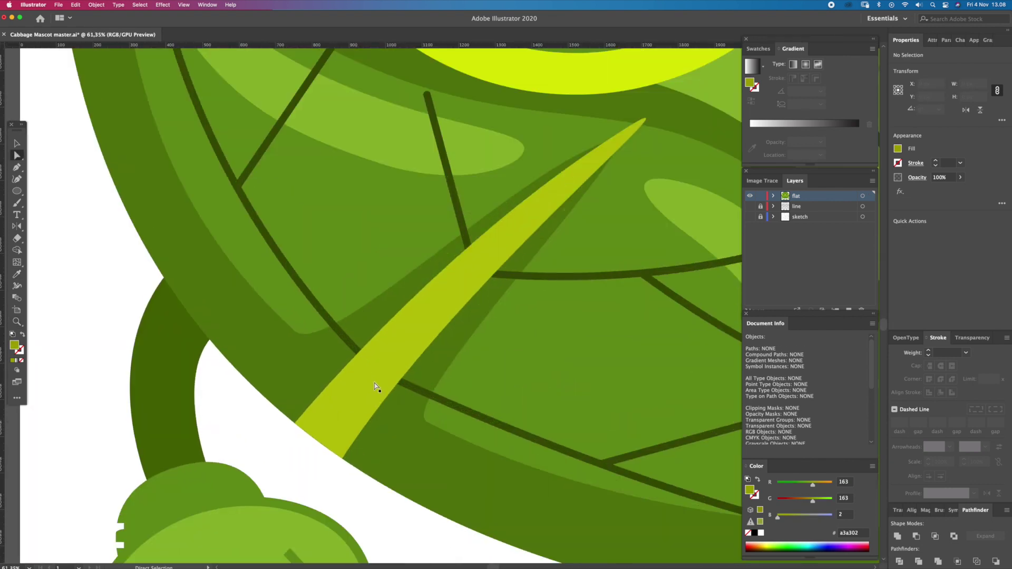
{"action": "left_click_drag", "start_coordinate": [378, 377], "coordinate": [377, 380]}
{"action": "key", "text": "v"}
{"action": "left_click_drag", "start_coordinate": [645, 120], "coordinate": [493, 266]}
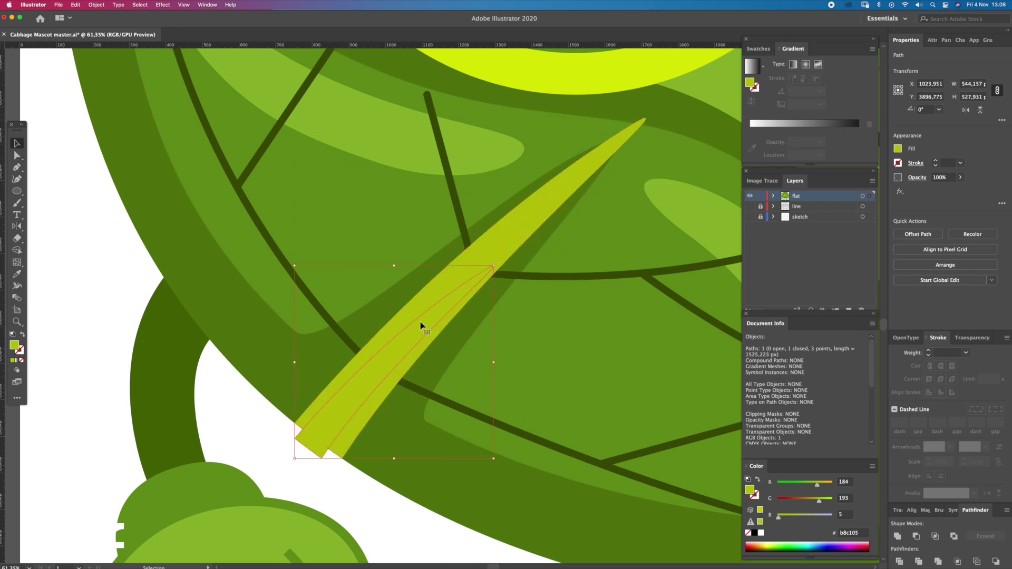
{"action": "key", "text": "a"}
{"action": "left_click_drag", "start_coordinate": [421, 325], "coordinate": [433, 314]}
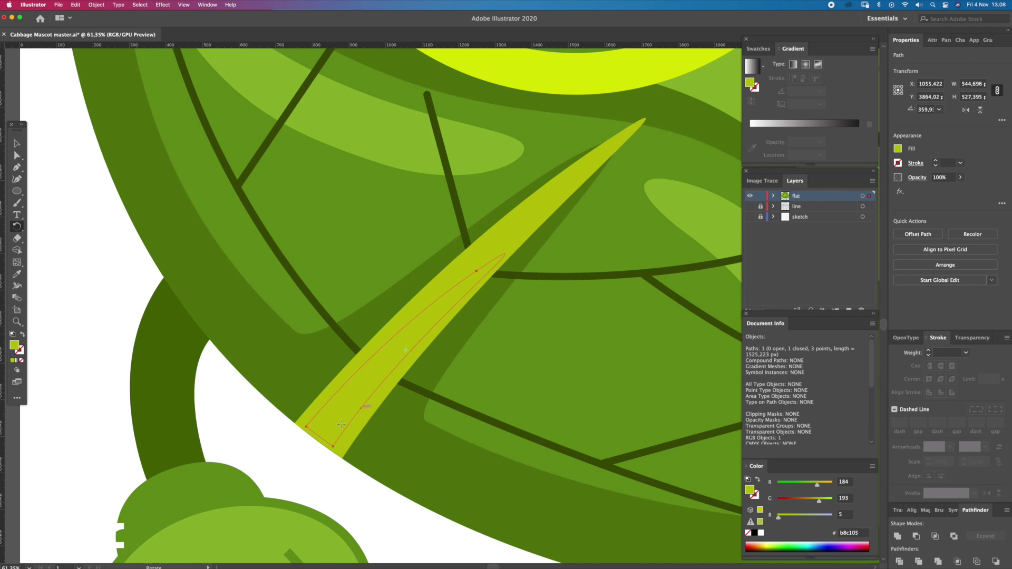
{"action": "scroll", "coordinate": [351, 420], "scroll_direction": "up", "scroll_amount": 5}
{"action": "key", "text": "a"}
{"action": "left_click_drag", "start_coordinate": [345, 428], "coordinate": [340, 439]}
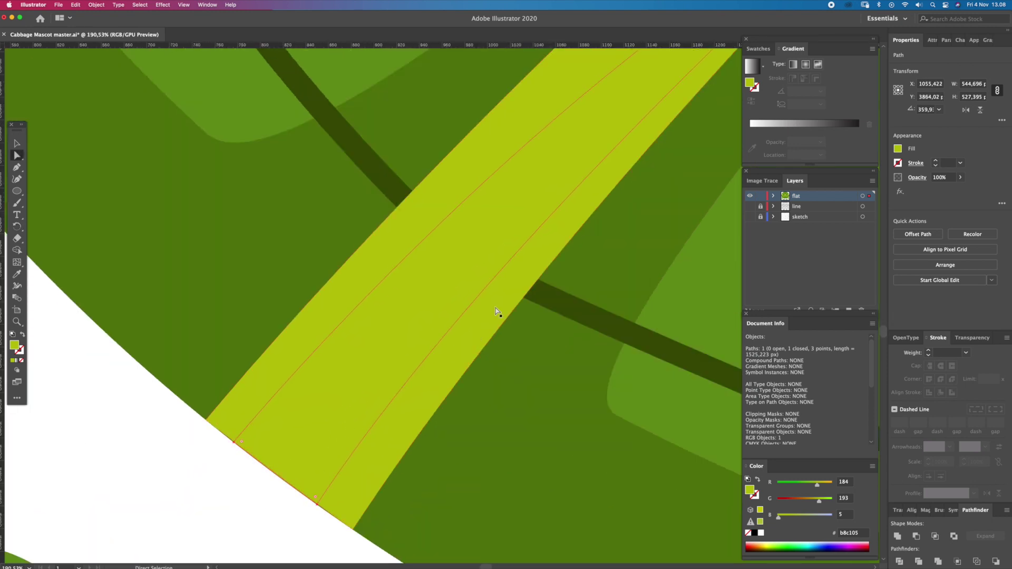
{"action": "key", "text": "z"}
{"action": "scroll", "coordinate": [503, 279], "scroll_direction": "down", "scroll_amount": 5}
Step: Extend the shading's upper point up-right and reshape its curve
{"action": "left_click_drag", "start_coordinate": [583, 191], "coordinate": [601, 164]}
{"action": "left_click", "coordinate": [519, 221]}
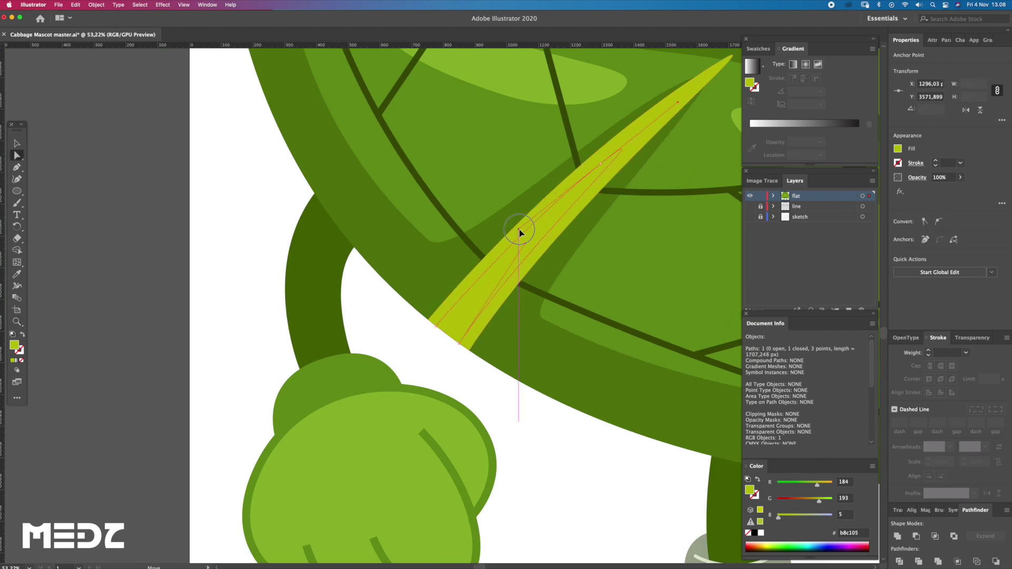
{"action": "left_click_drag", "start_coordinate": [533, 232], "coordinate": [540, 226]}
{"action": "key", "text": "z"}
{"action": "scroll", "coordinate": [538, 185], "scroll_direction": "down", "scroll_amount": 3}
{"action": "scroll", "coordinate": [448, 275], "scroll_direction": "up", "scroll_amount": 3}
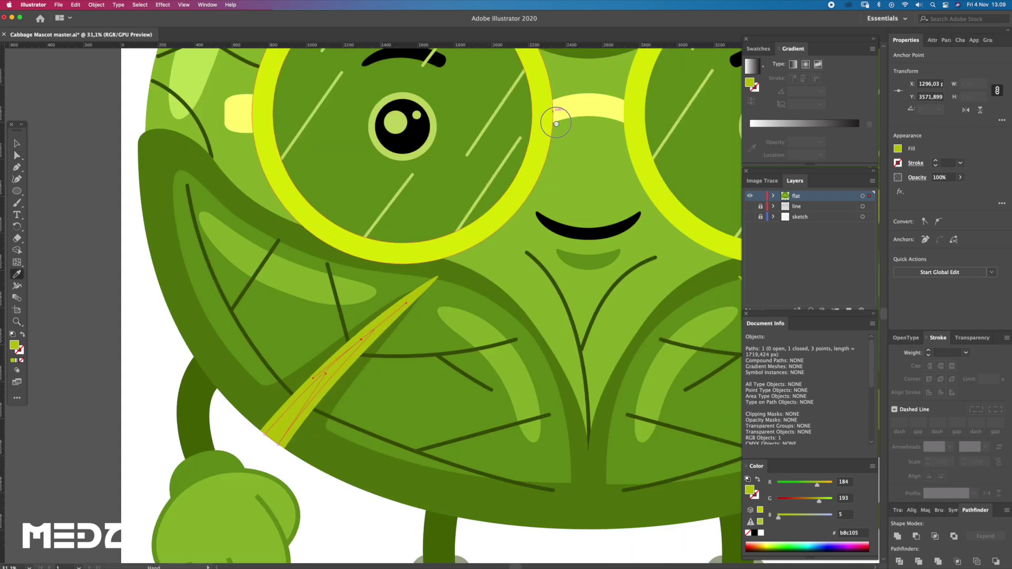
{"action": "scroll", "coordinate": [535, 132], "scroll_direction": "up", "scroll_amount": 5}
{"action": "scroll", "coordinate": [424, 200], "scroll_direction": "down", "scroll_amount": 3}
{"action": "key", "text": "ctrl+shift+a"}
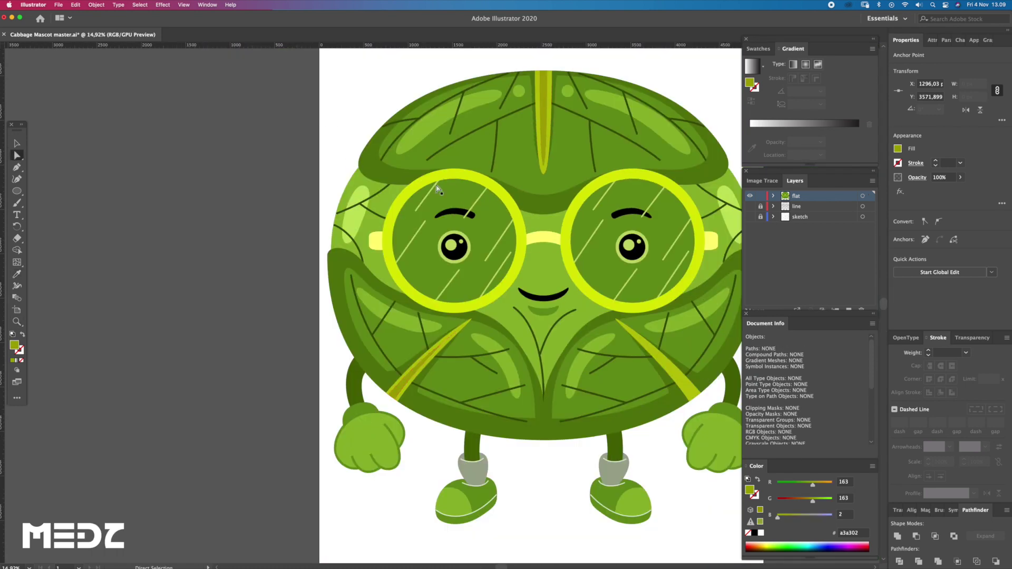
{"action": "scroll", "coordinate": [369, 290], "scroll_direction": "down", "scroll_amount": 3}
{"action": "key", "text": "v"}
{"action": "scroll", "coordinate": [360, 357], "scroll_direction": "up", "scroll_amount": 2}
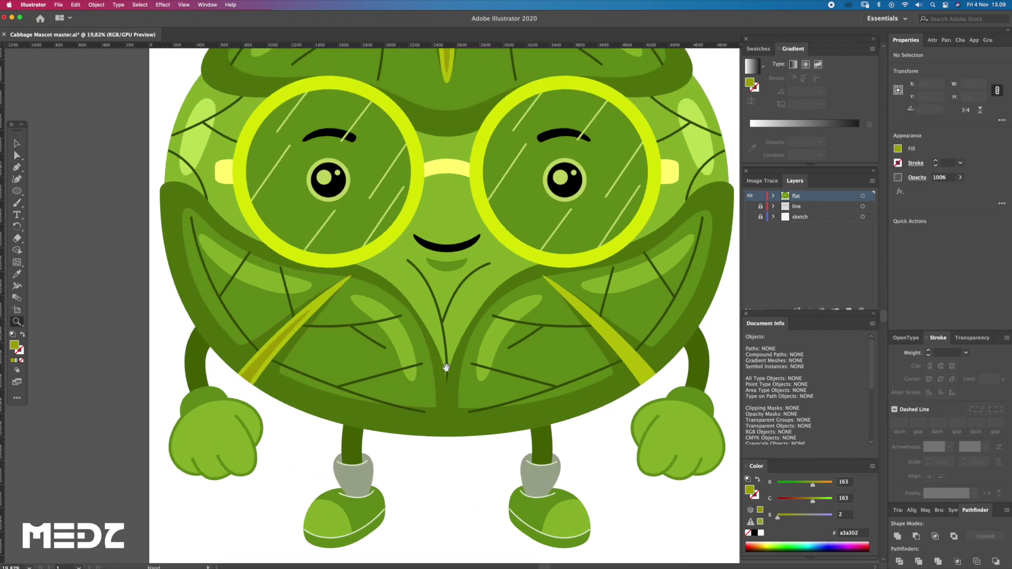
{"action": "scroll", "coordinate": [360, 358], "scroll_direction": "down", "scroll_amount": 2}
Step: Alt-drag a copy of the shading onto the right leaf's stripe and reflect it
{"action": "key", "text": "a"}
{"action": "left_click_drag", "start_coordinate": [302, 348], "coordinate": [575, 358]}
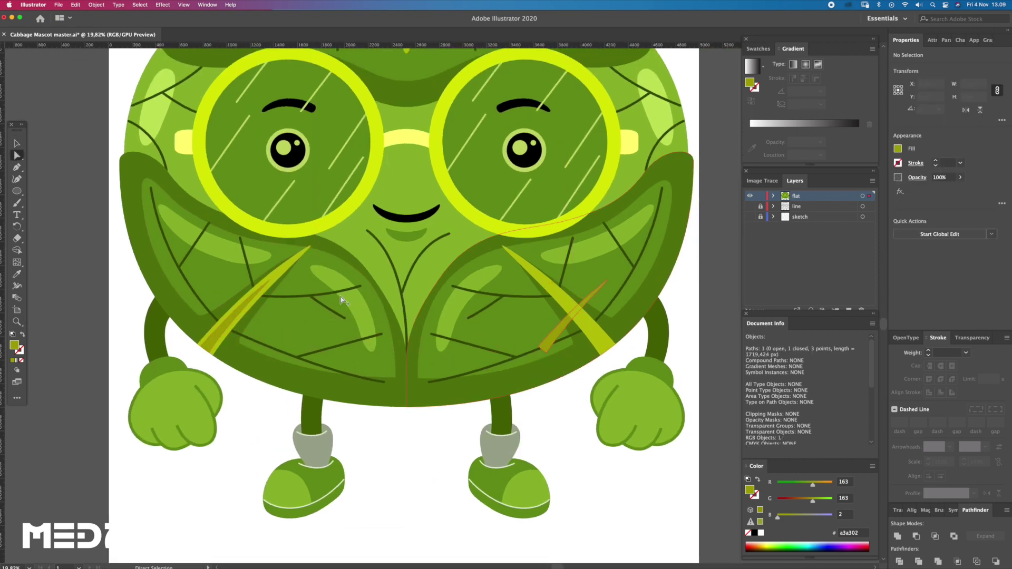
{"action": "left_click", "coordinate": [17, 227]}
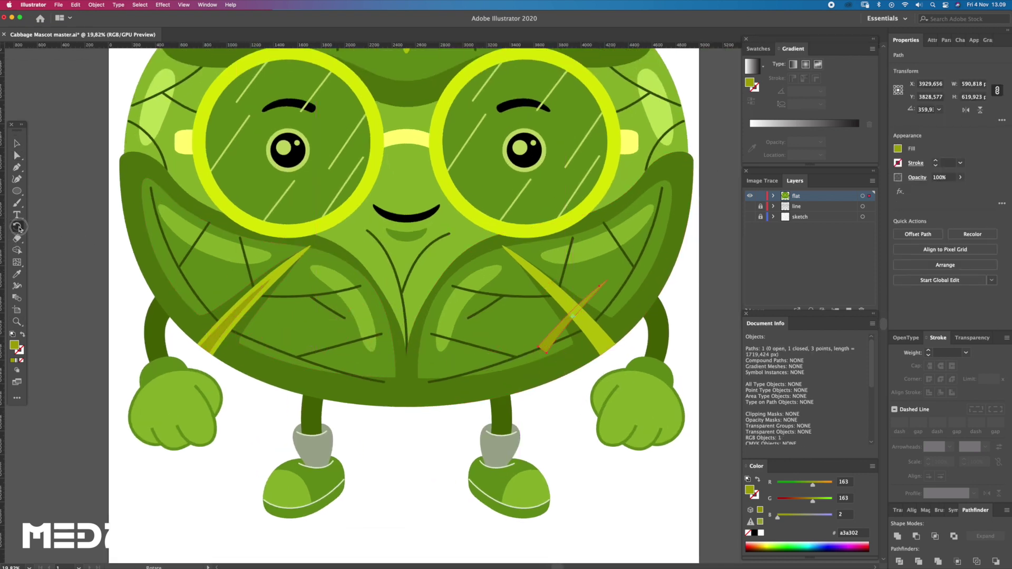
{"action": "left_click_drag", "start_coordinate": [20, 229], "coordinate": [53, 241]}
{"action": "left_click_drag", "start_coordinate": [574, 383], "coordinate": [580, 348]}
Step: Pull the mirrored shading's tip to fit the end of the right stripe
{"action": "key", "text": "z"}
{"action": "left_click_drag", "start_coordinate": [633, 369], "coordinate": [728, 354]}
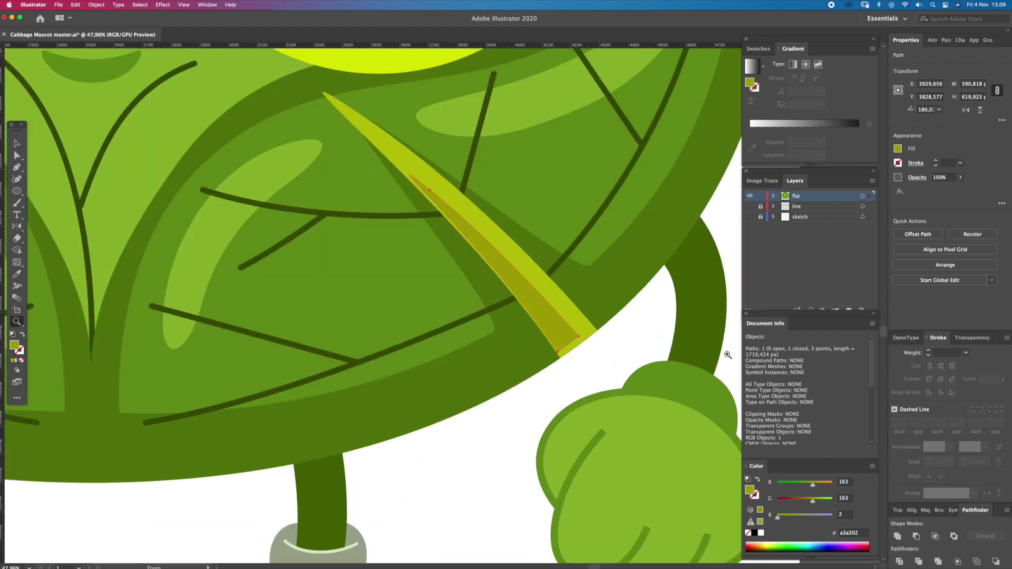
{"action": "left_click", "coordinate": [656, 368]}
{"action": "key", "text": "a"}
{"action": "left_click_drag", "start_coordinate": [558, 334], "coordinate": [579, 334]}
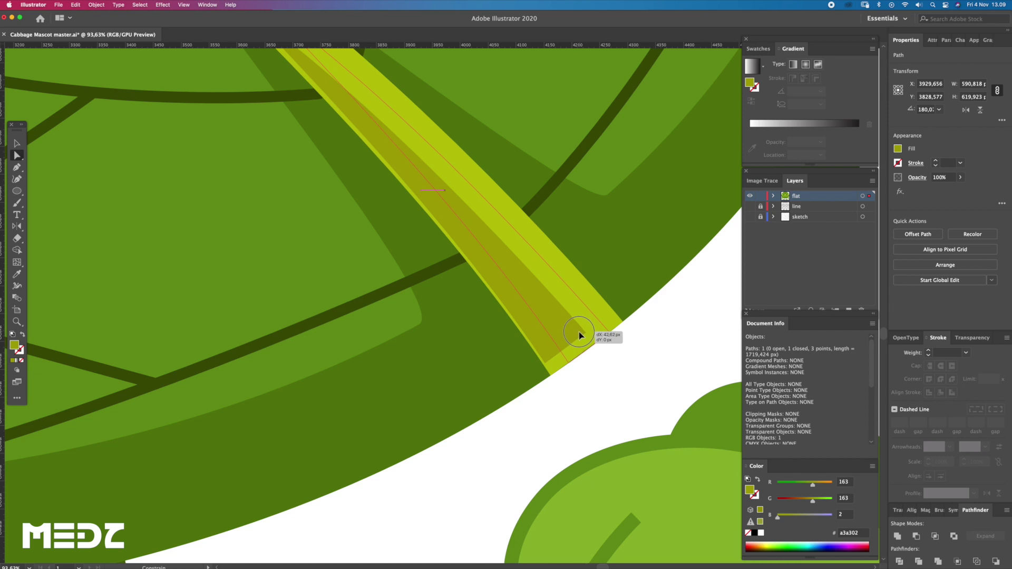
{"action": "key", "text": "ctrl+shift+a"}
{"action": "key", "text": "z"}
Step: Zoom out to the whole mascot and pick the dark leaf green colour
{"action": "left_click", "coordinate": [535, 312], "text": "alt"}
{"action": "left_click", "coordinate": [516, 294], "text": "alt"}
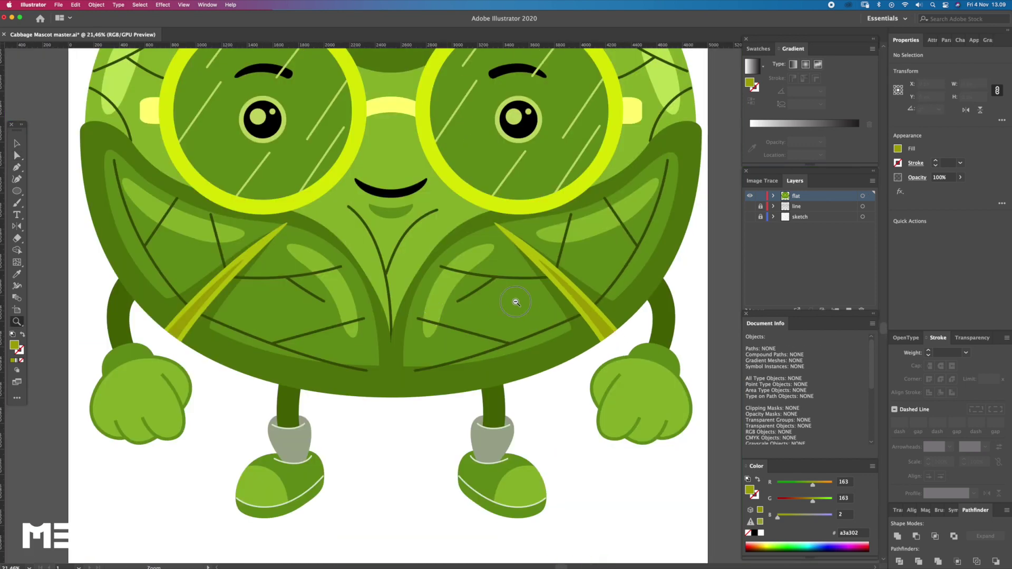
{"action": "left_click", "coordinate": [672, 298], "text": "alt"}
{"action": "key", "text": "a"}
{"action": "scroll", "coordinate": [505, 257], "scroll_direction": "up", "scroll_amount": 1}
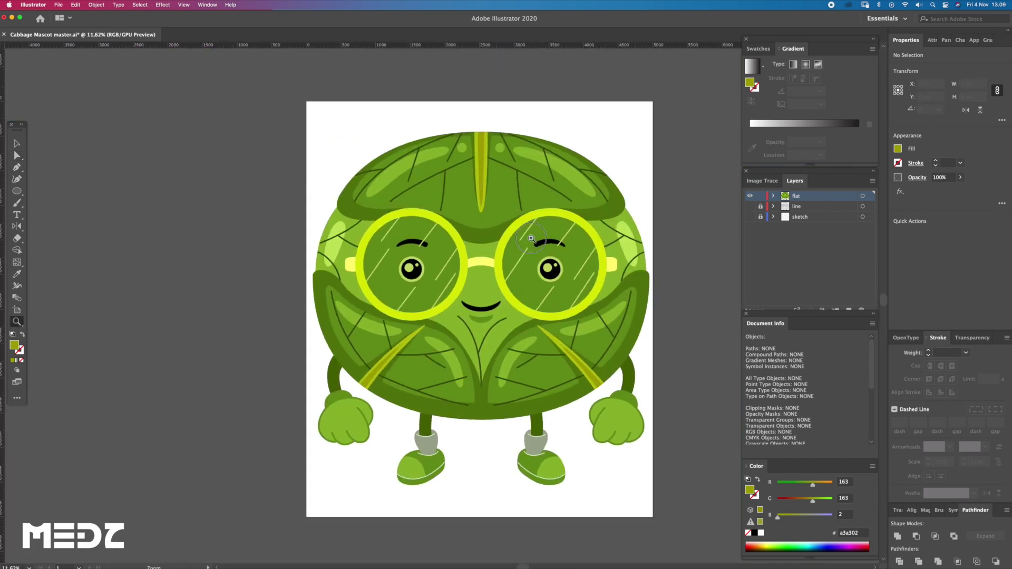
{"action": "scroll", "coordinate": [505, 256], "scroll_direction": "up", "scroll_amount": 2}
{"action": "left_click", "coordinate": [505, 257]}
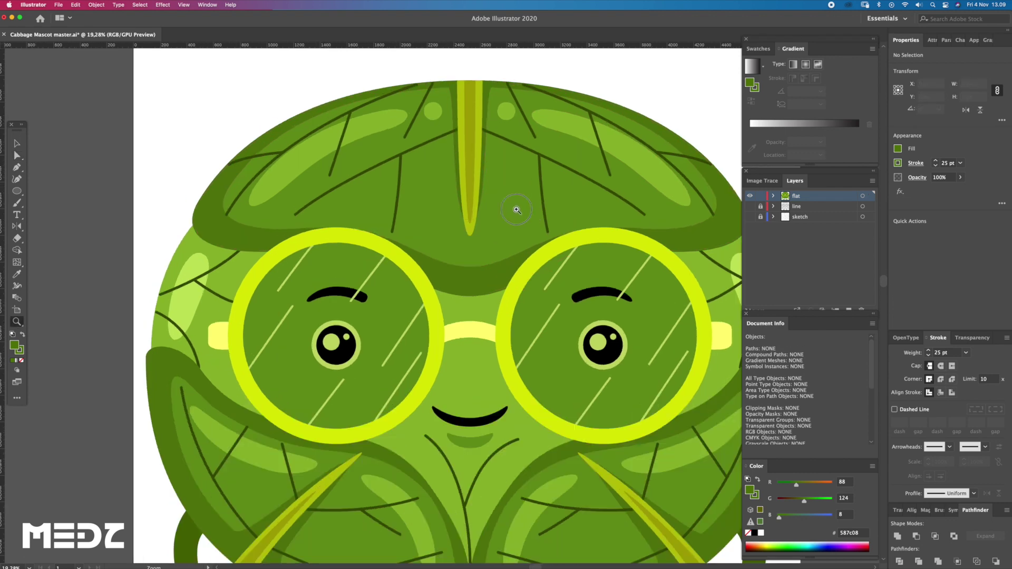
Step: Pen-draw the left half of the wavy band below the stem tip, then raise its bottom point slightly
{"action": "scroll", "coordinate": [504, 274], "scroll_direction": "up", "scroll_amount": 2}
{"action": "scroll", "coordinate": [496, 284], "scroll_direction": "up", "scroll_amount": 1}
{"action": "key", "text": "p"}
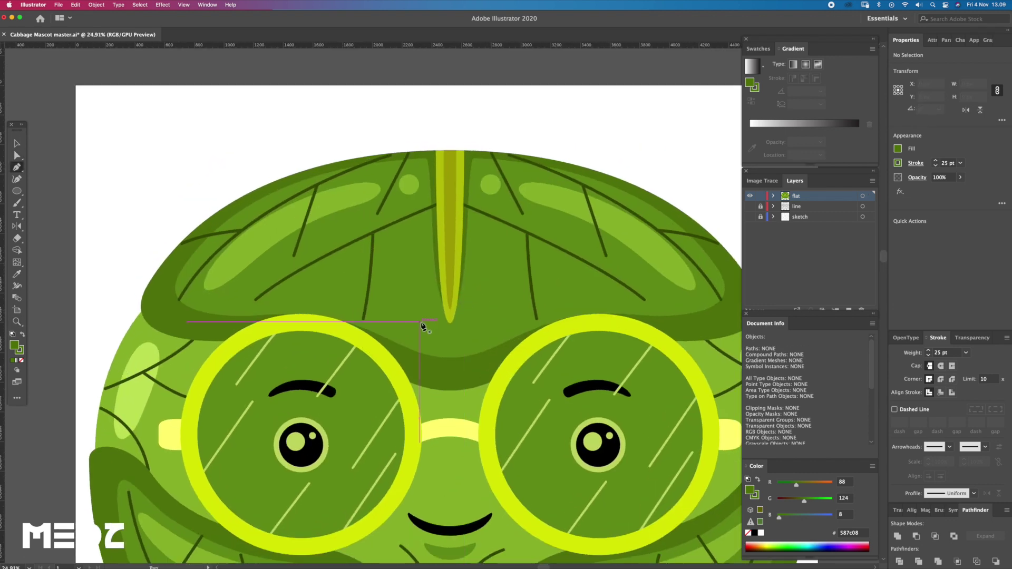
{"action": "left_click_drag", "start_coordinate": [448, 343], "coordinate": [416, 343]}
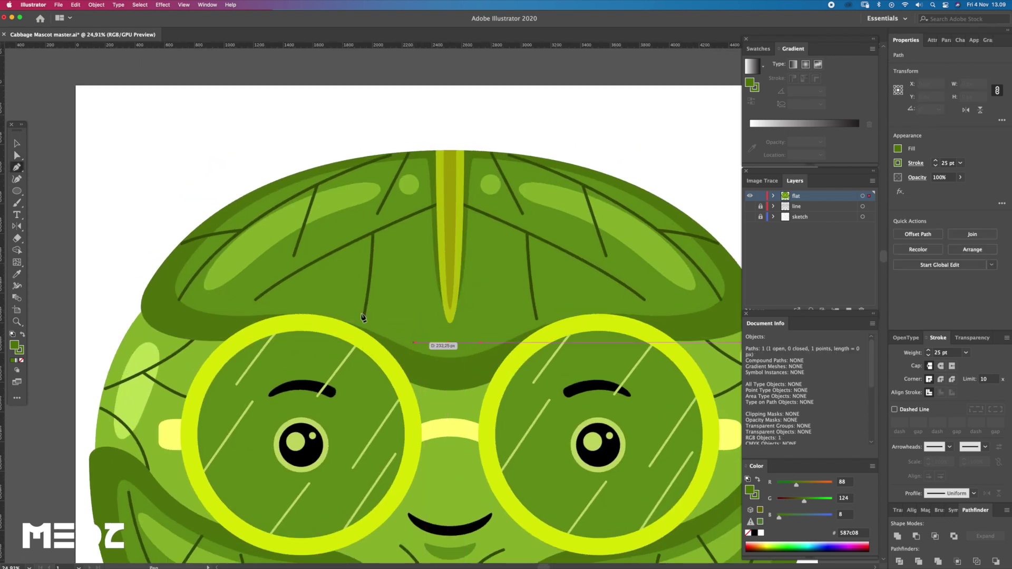
{"action": "left_click_drag", "start_coordinate": [285, 305], "coordinate": [254, 300]}
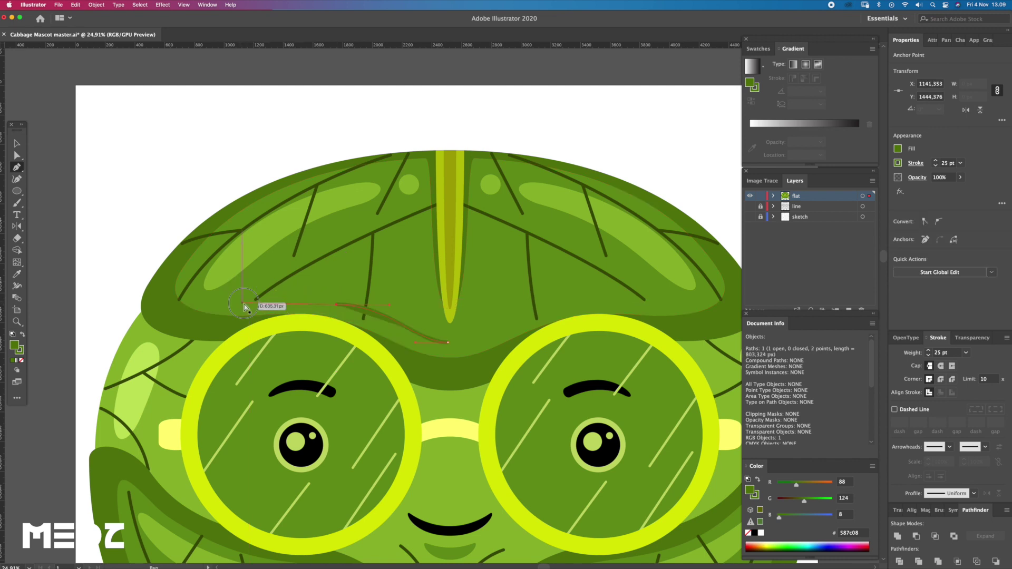
{"action": "key", "text": "ctrl+z"}
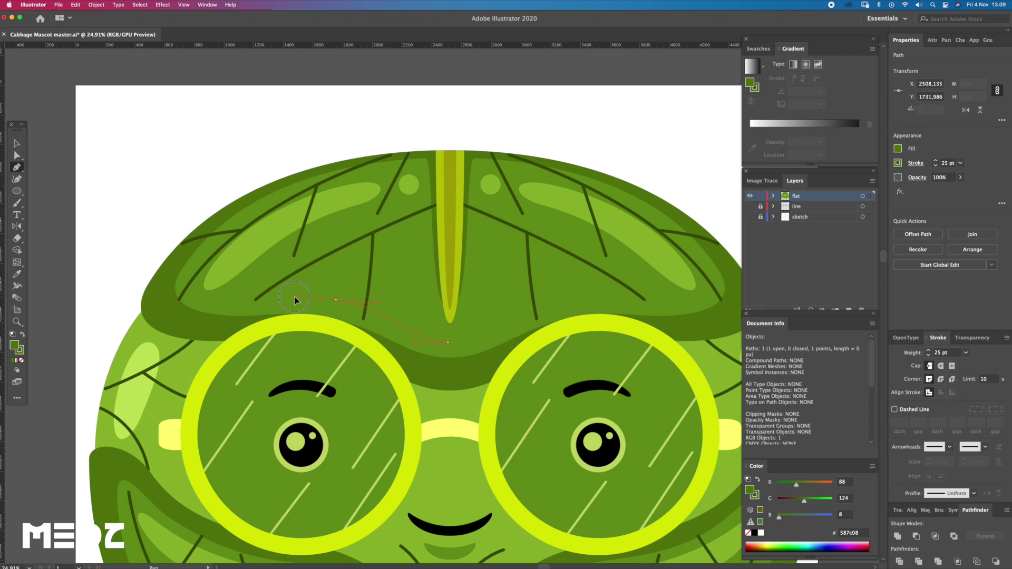
{"action": "mouse_move", "coordinate": [325, 299]}
{"action": "left_mouse_down"}
{"action": "mouse_move", "coordinate": [253, 304]}
{"action": "mouse_move", "coordinate": [359, 291]}
{"action": "left_mouse_up"}
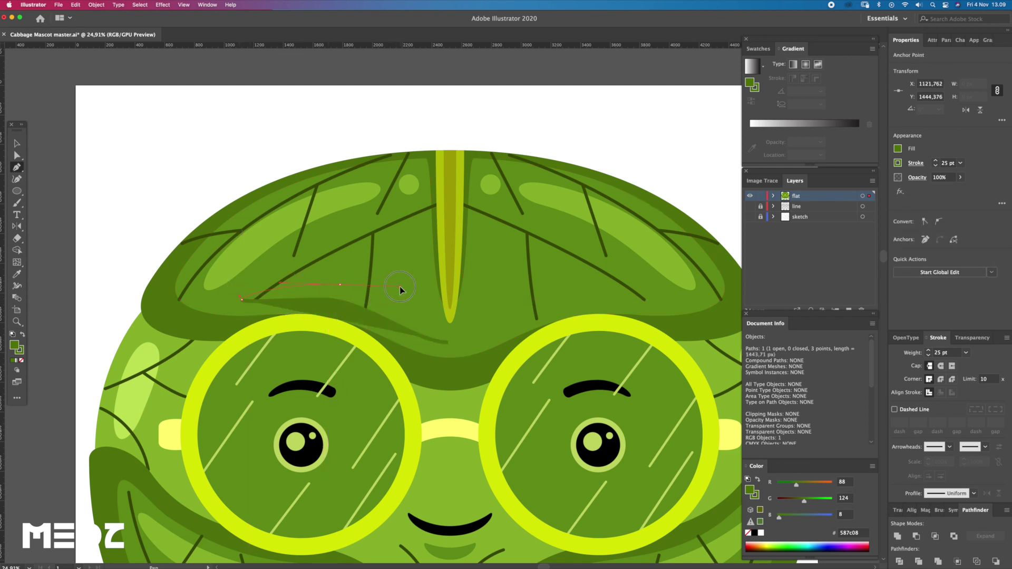
{"action": "left_click_drag", "start_coordinate": [449, 317], "coordinate": [471, 320]}
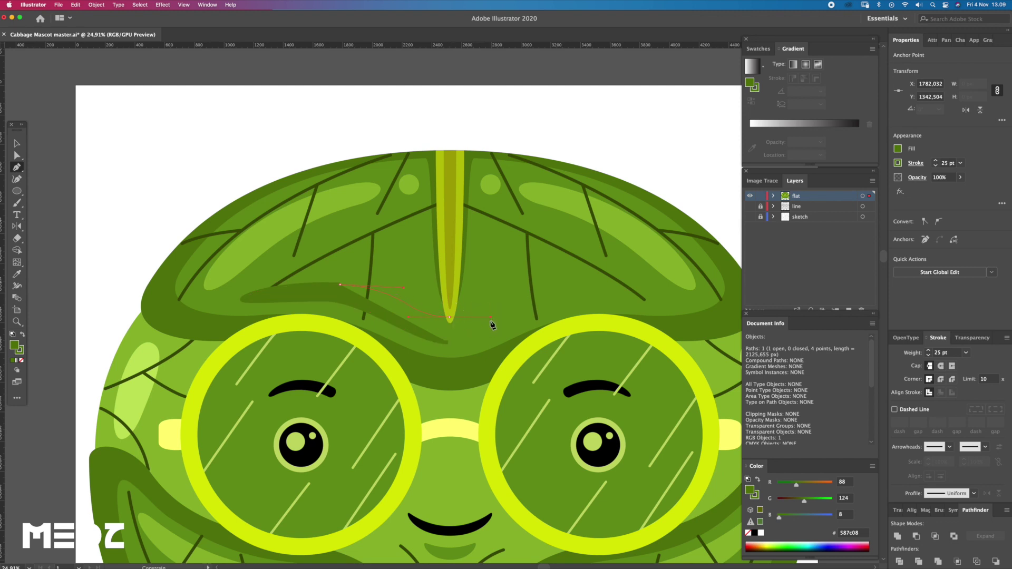
{"action": "left_click", "coordinate": [448, 343]}
{"action": "key", "text": "a"}
{"action": "left_click_drag", "start_coordinate": [450, 344], "coordinate": [450, 337]}
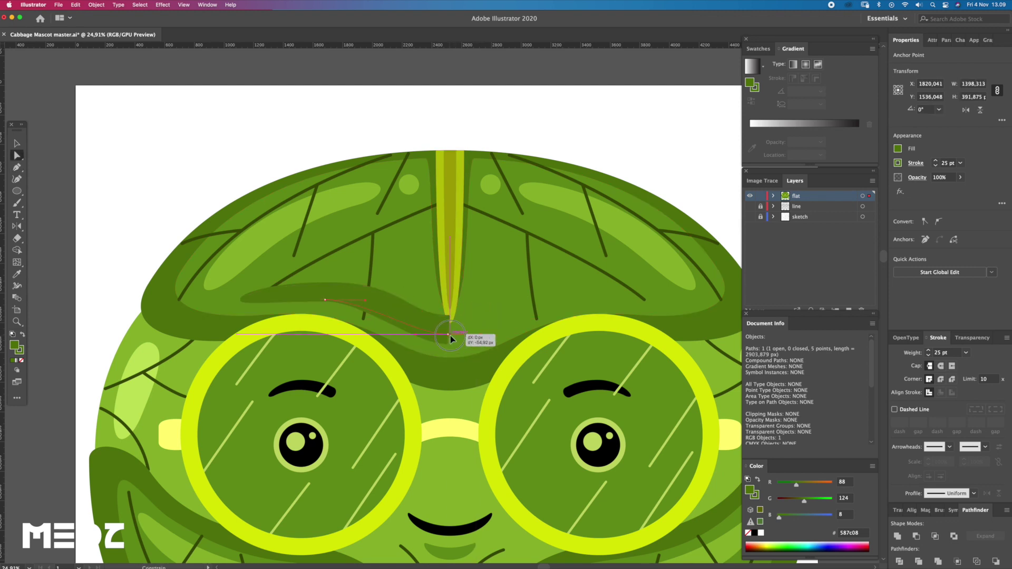
Step: Duplicate the band half to the right and reflect the copy so it mirrors the first
{"action": "left_click", "coordinate": [391, 298]}
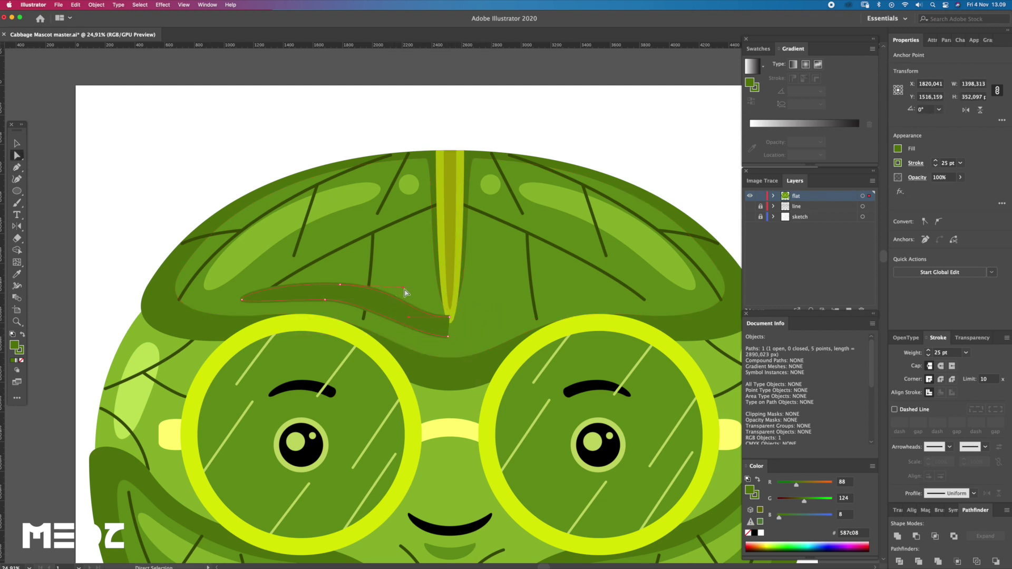
{"action": "left_click", "coordinate": [274, 284]}
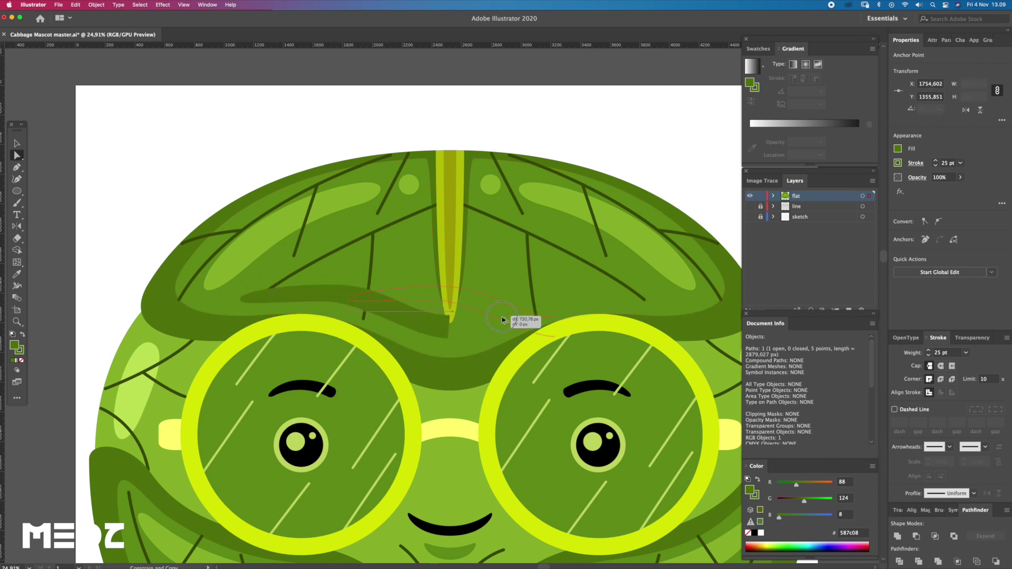
{"action": "left_click_drag", "start_coordinate": [383, 310], "coordinate": [497, 310]}
{"action": "left_click", "coordinate": [17, 226]}
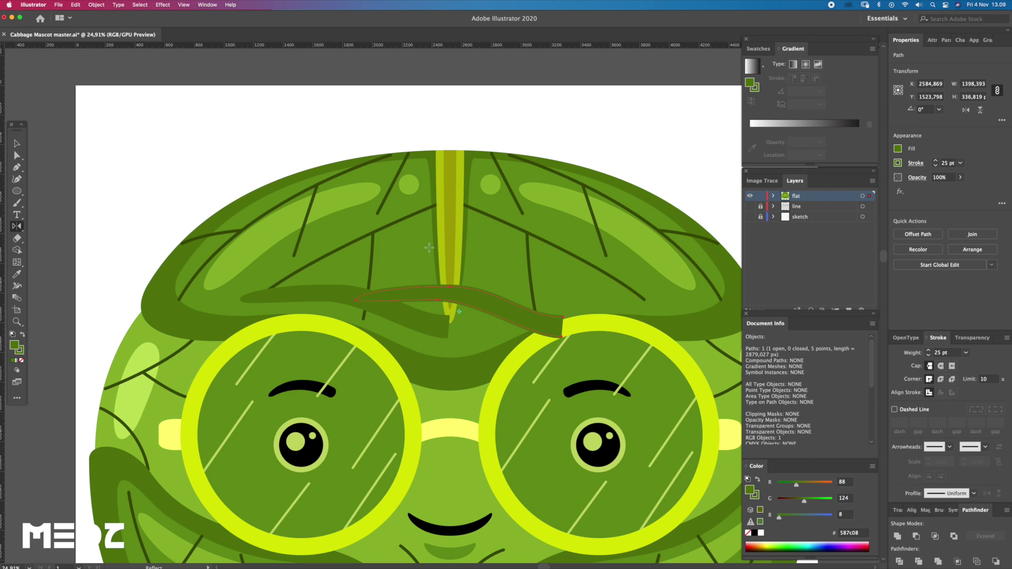
{"action": "mouse_move", "coordinate": [414, 362]}
{"action": "left_mouse_down"}
{"action": "mouse_move", "coordinate": [483, 317]}
{"action": "mouse_move", "coordinate": [511, 314]}
{"action": "left_mouse_up"}
Step: Join the two band halves where their anchors overlap at the centre
{"action": "key", "text": "a"}
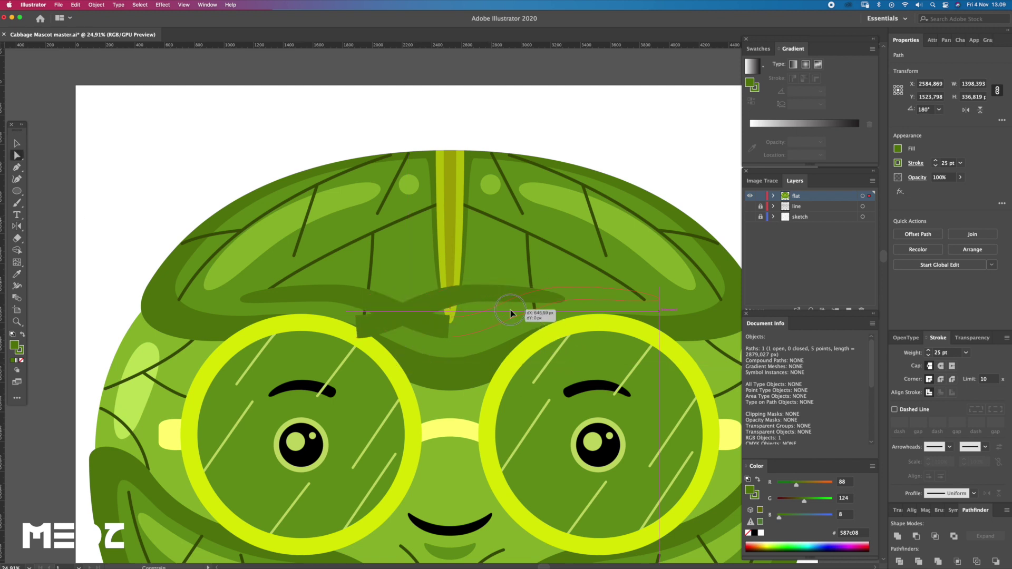
{"action": "key", "text": "z"}
{"action": "left_click", "coordinate": [464, 316]}
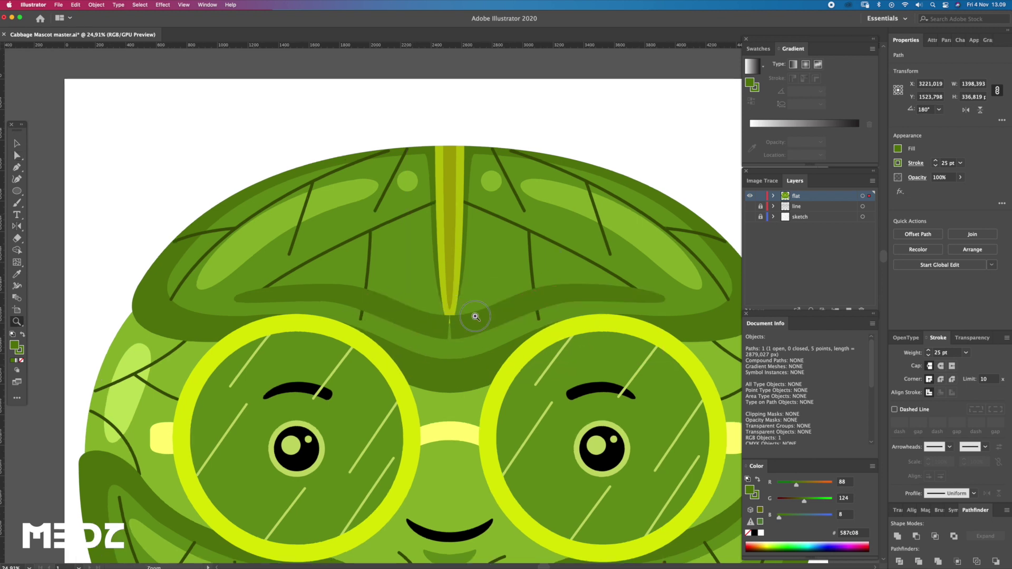
{"action": "key", "text": "q"}
{"action": "left_click_drag", "start_coordinate": [436, 339], "coordinate": [443, 343]}
{"action": "key", "text": "ctrl+j"}
{"action": "key", "text": "ctrl+j"}
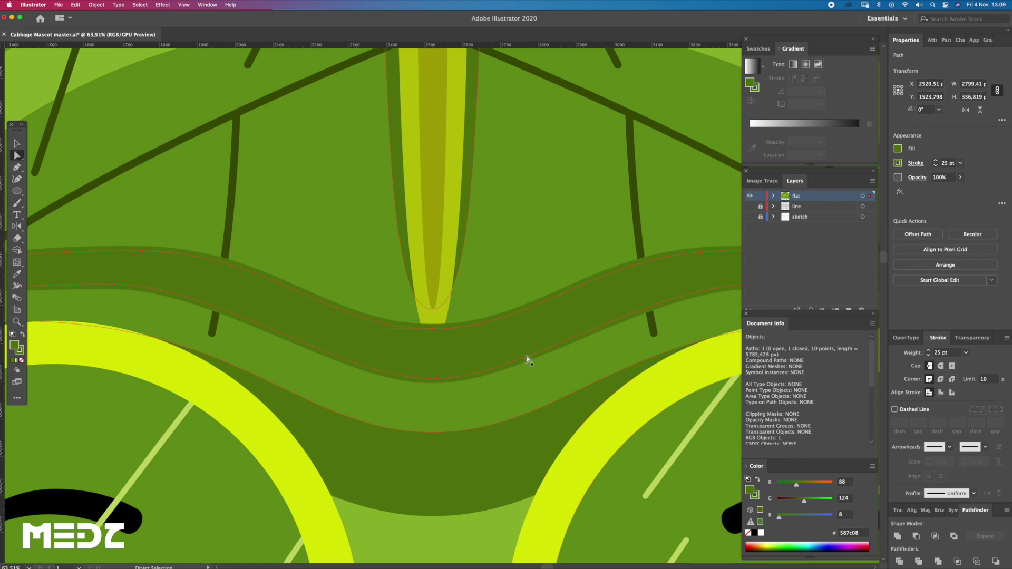
{"action": "key", "text": "a"}
Step: Set the joined band's stroke to None
{"action": "key", "text": "z"}
{"action": "left_click_drag", "start_coordinate": [525, 343], "coordinate": [62, 341]}
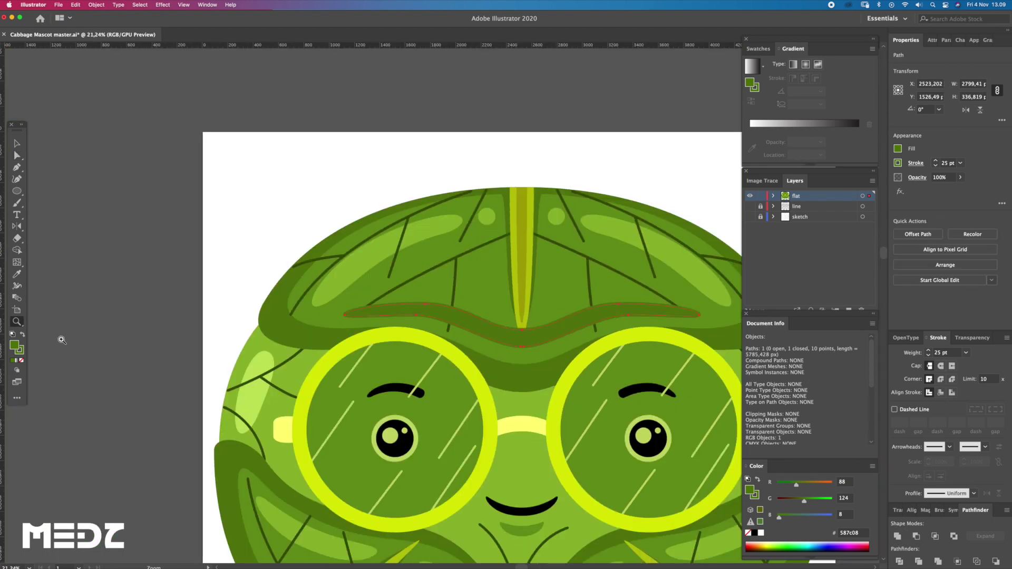
{"action": "left_click", "coordinate": [25, 361]}
{"action": "scroll", "coordinate": [532, 289], "scroll_direction": "right", "scroll_amount": 3}
Step: Nudge the top leaf's vein lines upward and check the stripe selections
{"action": "key", "text": "v"}
{"action": "left_click", "coordinate": [506, 247]}
{"action": "left_click_drag", "start_coordinate": [535, 300], "coordinate": [536, 287]}
{"action": "left_click", "coordinate": [466, 287], "text": "shift"}
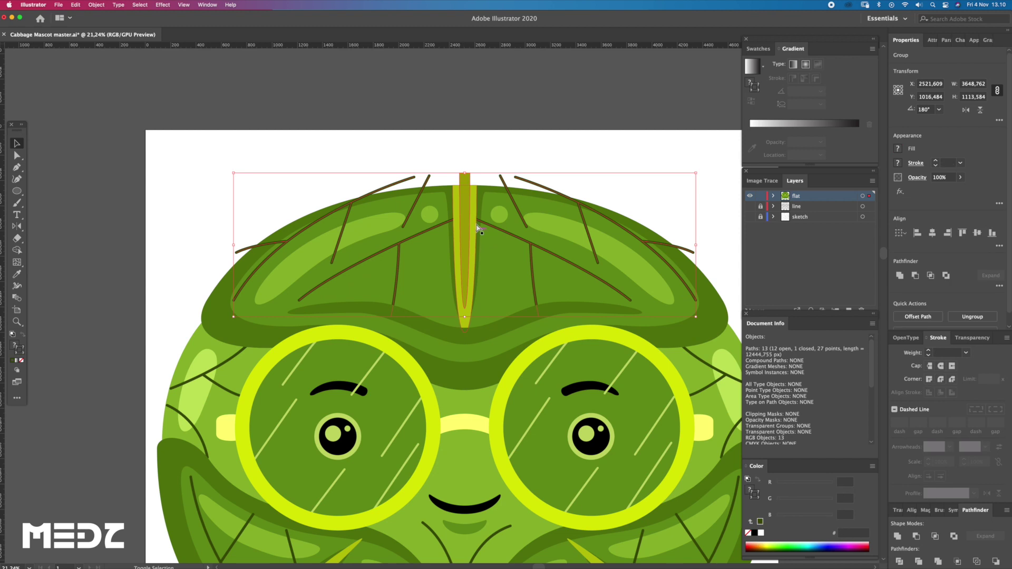
{"action": "left_click", "coordinate": [468, 237]}
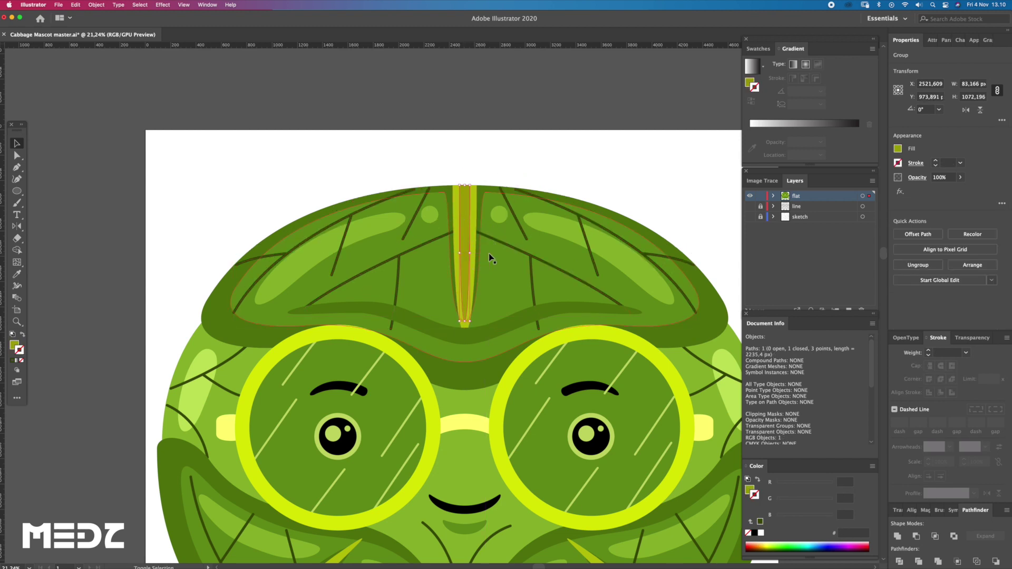
{"action": "left_click", "coordinate": [474, 229]}
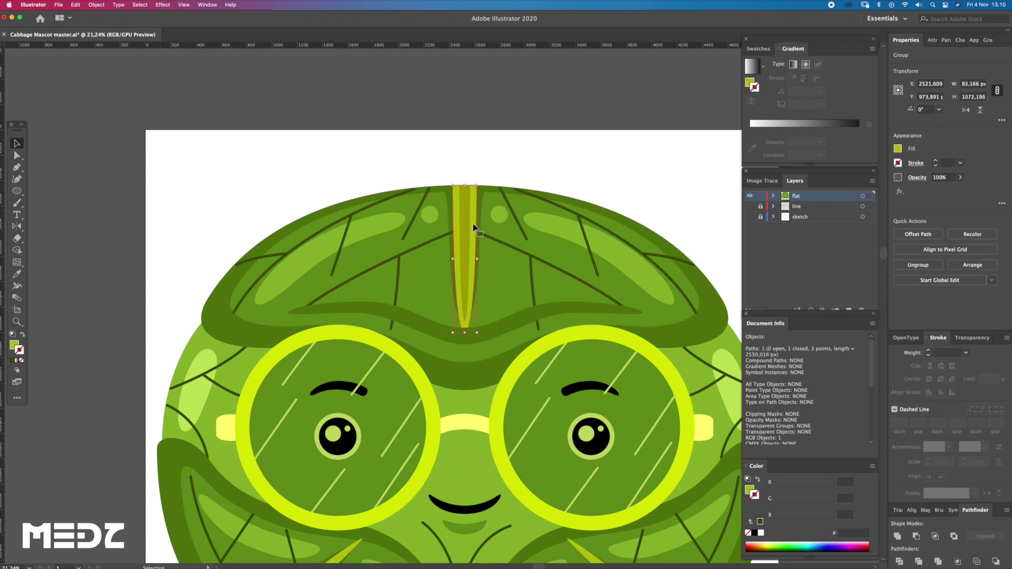
{"action": "left_click", "coordinate": [516, 249], "text": "shift"}
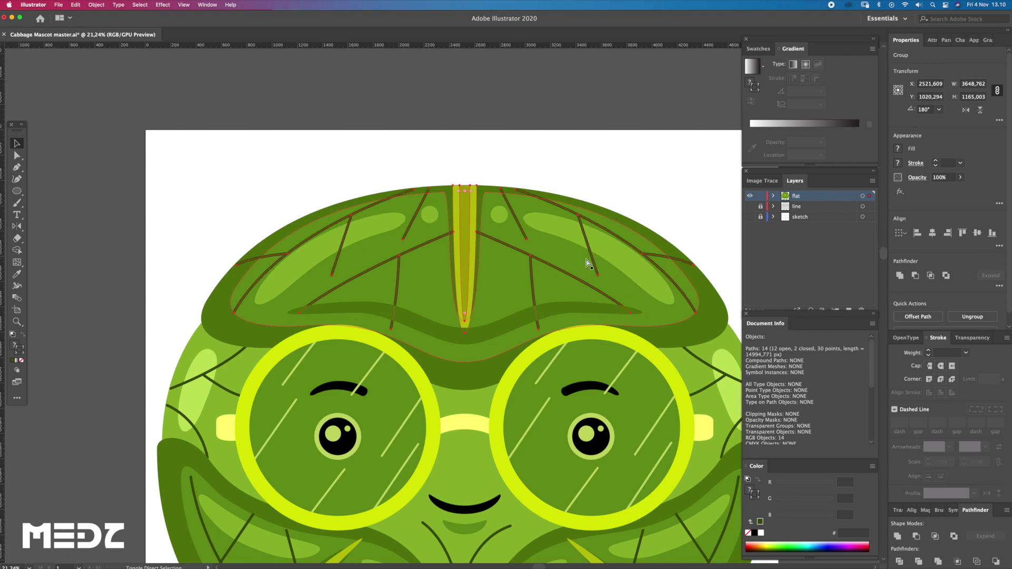
{"action": "left_click", "coordinate": [571, 142]}
Step: Shrink the dark band to fit the top leaf and move it slightly lower
{"action": "key", "text": "z"}
{"action": "mouse_move", "coordinate": [501, 322]}
{"action": "left_mouse_down"}
{"action": "mouse_move", "coordinate": [518, 341]}
{"action": "mouse_move", "coordinate": [511, 290]}
{"action": "left_mouse_up"}
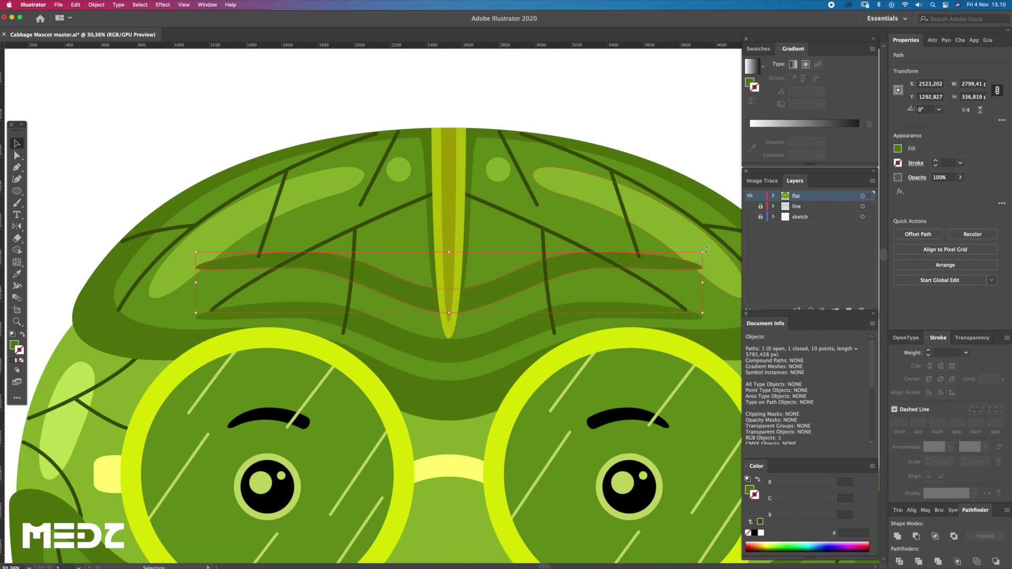
{"action": "left_click_drag", "start_coordinate": [703, 253], "coordinate": [630, 262]}
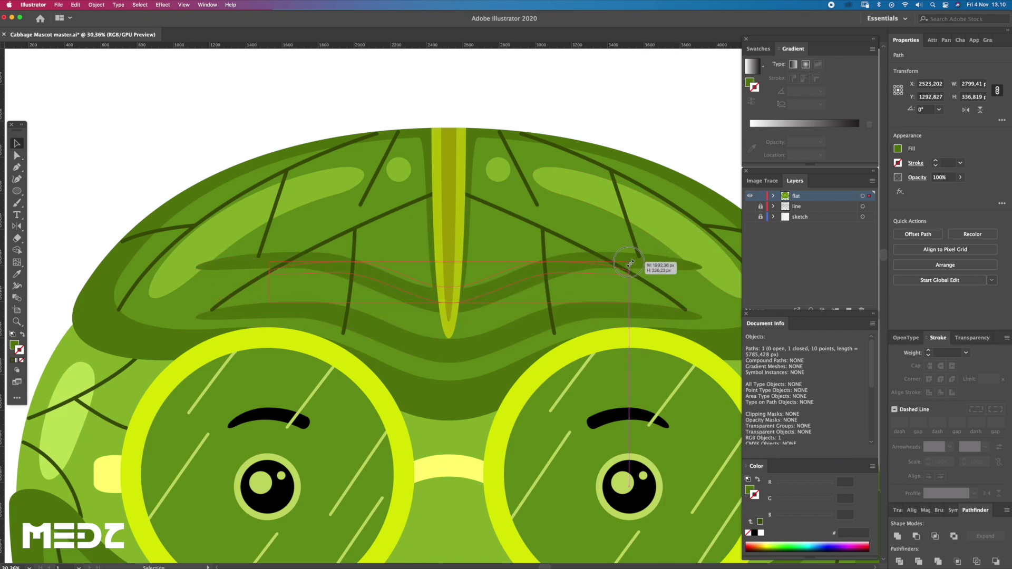
{"action": "left_click_drag", "start_coordinate": [602, 288], "coordinate": [603, 285]}
{"action": "left_click", "coordinate": [596, 116]}
{"action": "key", "text": "z"}
{"action": "left_click_drag", "start_coordinate": [533, 190], "coordinate": [475, 191]}
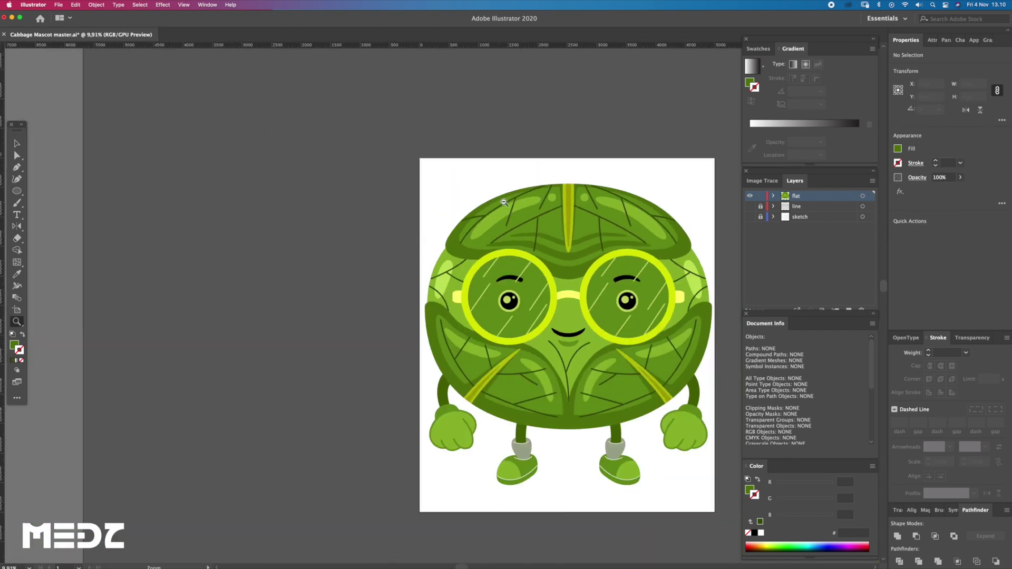
Step: Move the wavy forehead band upward and scale it narrower and shorter
{"action": "mouse_move", "coordinate": [551, 230]}
{"action": "left_mouse_down"}
{"action": "mouse_move", "coordinate": [598, 230]}
{"action": "mouse_move", "coordinate": [546, 208]}
{"action": "mouse_move", "coordinate": [554, 203]}
{"action": "left_mouse_up"}
{"action": "key", "text": "v"}
{"action": "scroll", "coordinate": [559, 197], "scroll_direction": "up", "scroll_amount": 2}
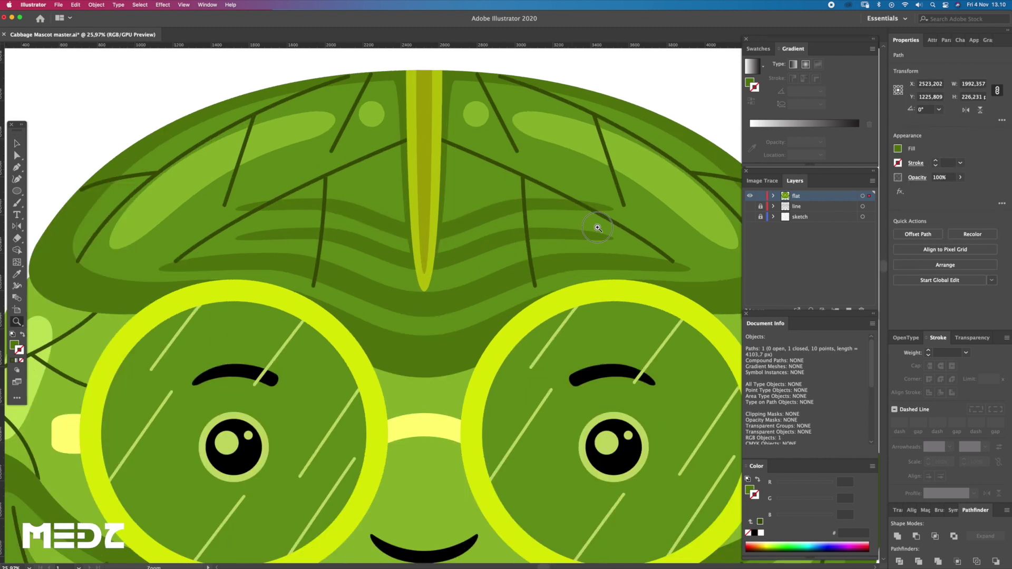
{"action": "left_click_drag", "start_coordinate": [620, 200], "coordinate": [562, 207]}
{"action": "key", "text": "z"}
{"action": "key", "text": "v"}
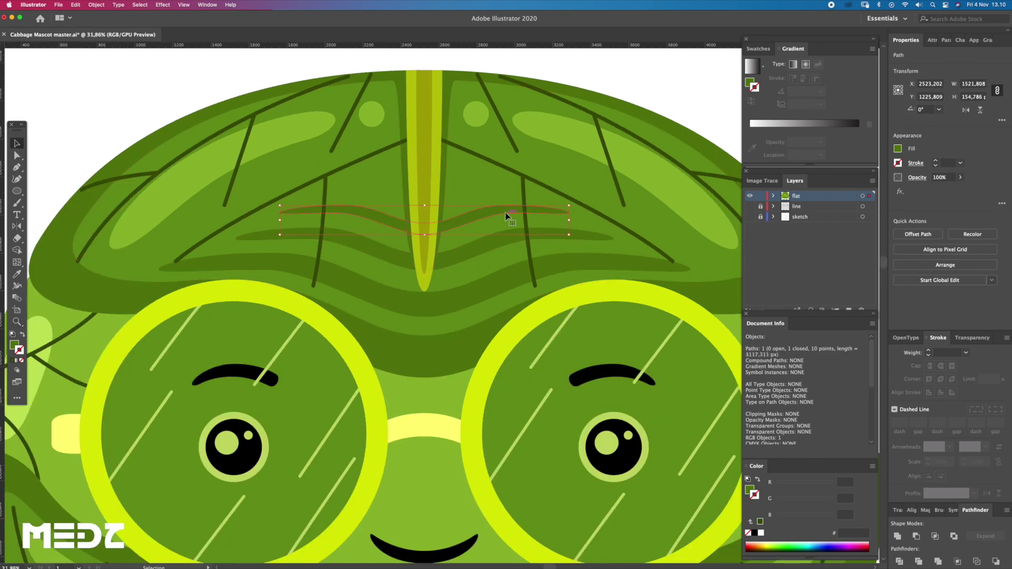
{"action": "scroll", "coordinate": [463, 201], "scroll_direction": "up", "scroll_amount": 2}
{"action": "left_click_drag", "start_coordinate": [493, 235], "coordinate": [492, 228]}
Step: Adjust the band's middle anchors so its centre dips around the stem
{"action": "key", "text": "a"}
{"action": "left_click", "coordinate": [540, 204]}
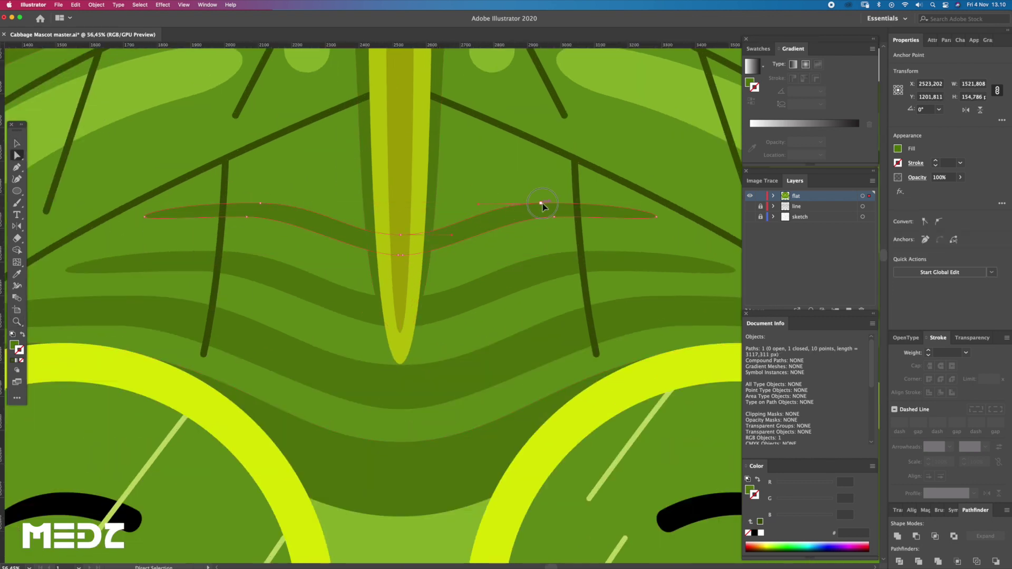
{"action": "left_click_drag", "start_coordinate": [403, 232], "coordinate": [406, 233]}
{"action": "key", "text": "a"}
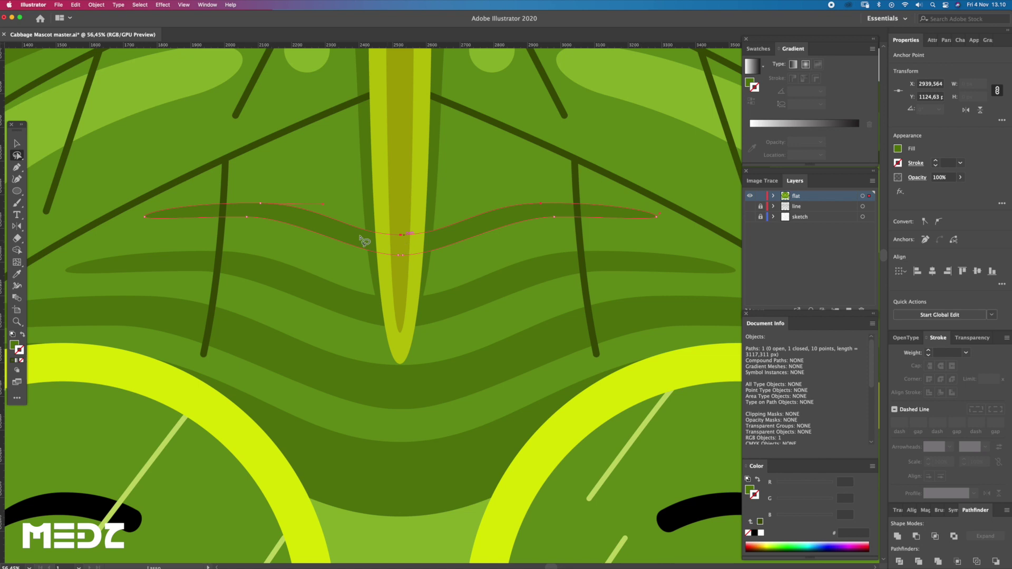
{"action": "left_click_drag", "start_coordinate": [262, 197], "coordinate": [262, 196]}
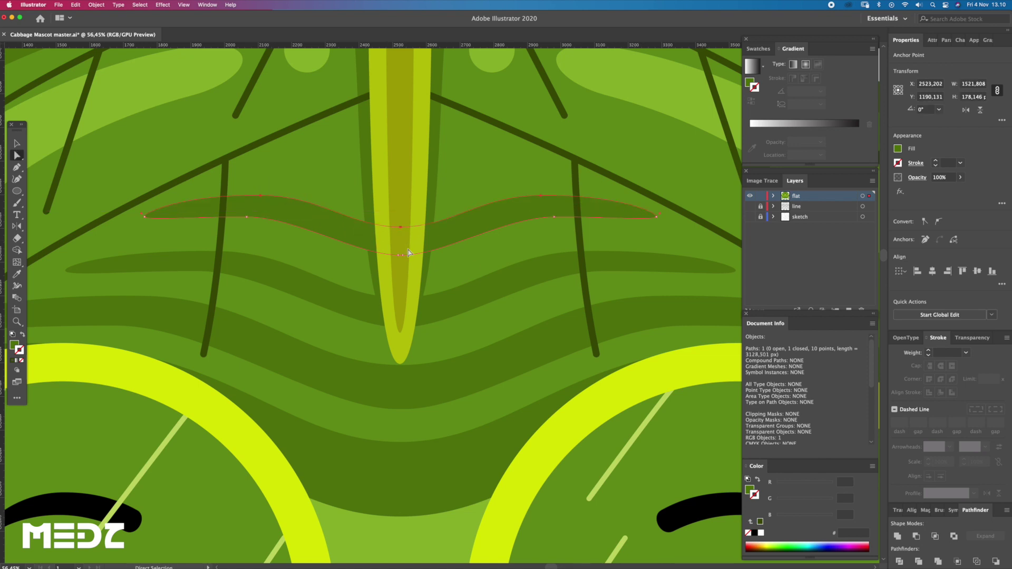
{"action": "left_click_drag", "start_coordinate": [496, 221], "coordinate": [511, 233]}
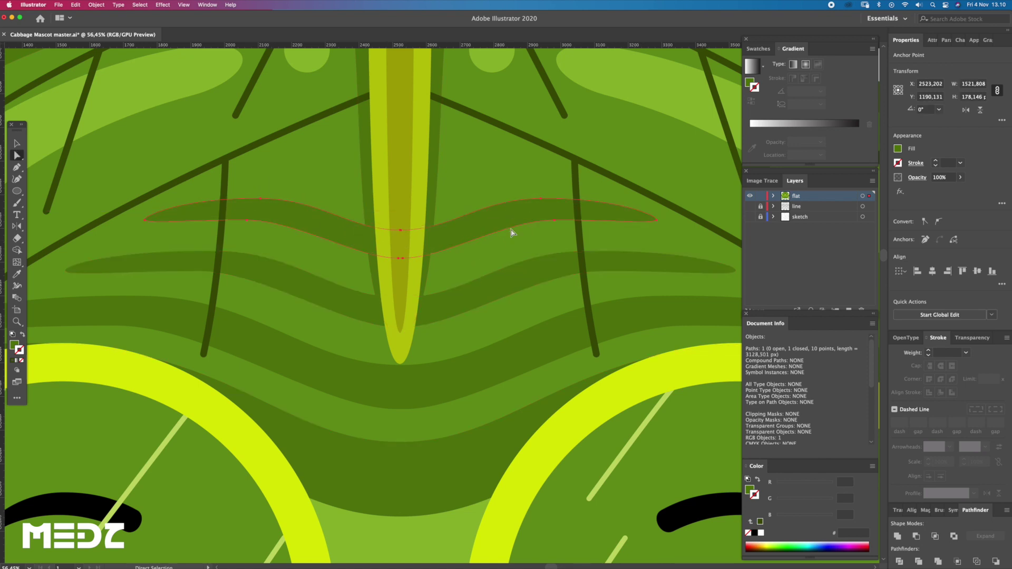
{"action": "scroll", "coordinate": [505, 236], "scroll_direction": "down", "scroll_amount": 3}
{"action": "scroll", "coordinate": [578, 216], "scroll_direction": "down", "scroll_amount": 2}
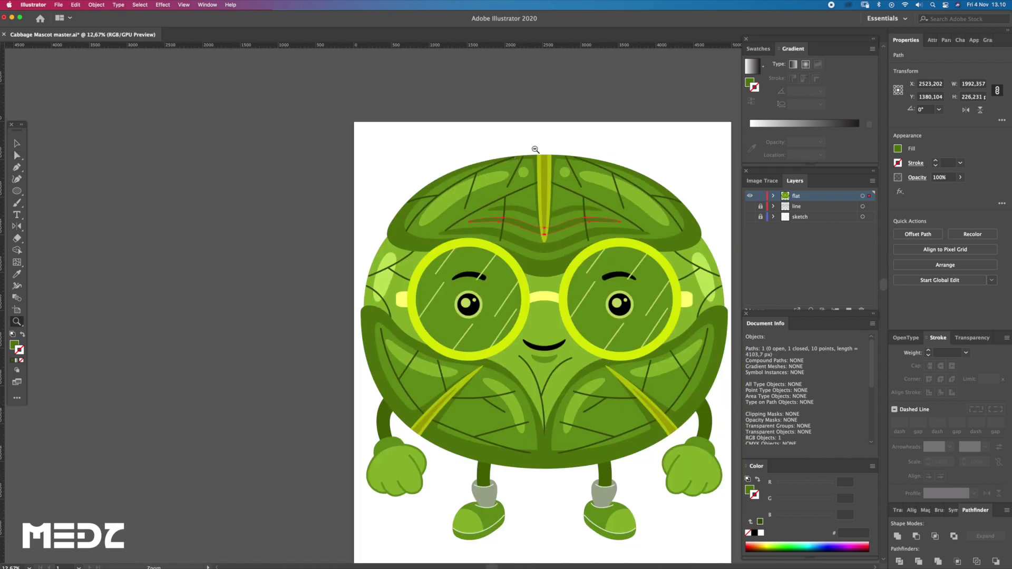
{"action": "key", "text": "ctrl+shift+a"}
{"action": "left_click_drag", "start_coordinate": [615, 147], "coordinate": [517, 203]}
Step: Pull the left lower leaf's bottom anchor outward to the left
{"action": "key", "text": "z"}
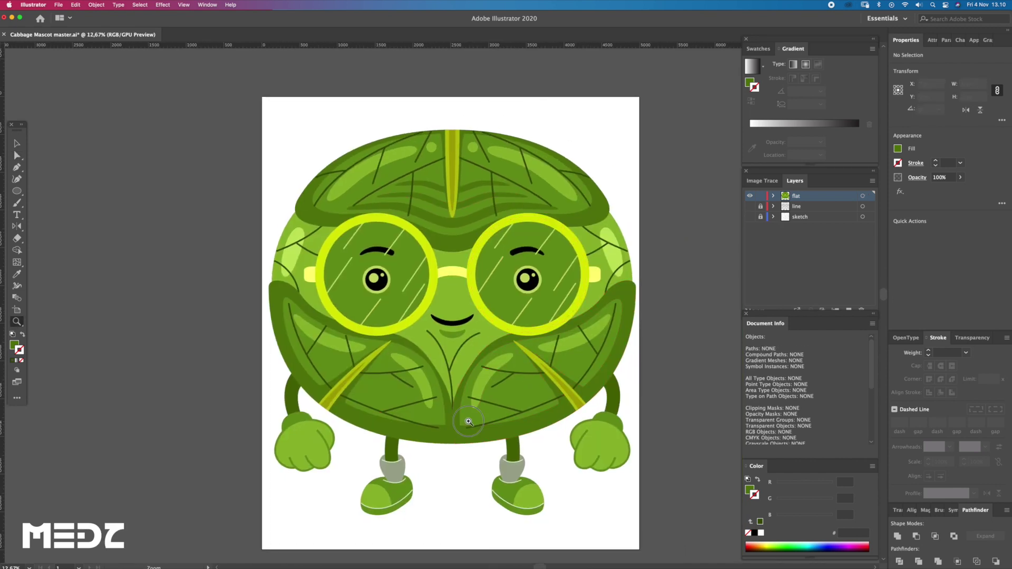
{"action": "left_click_drag", "start_coordinate": [477, 415], "coordinate": [573, 368]}
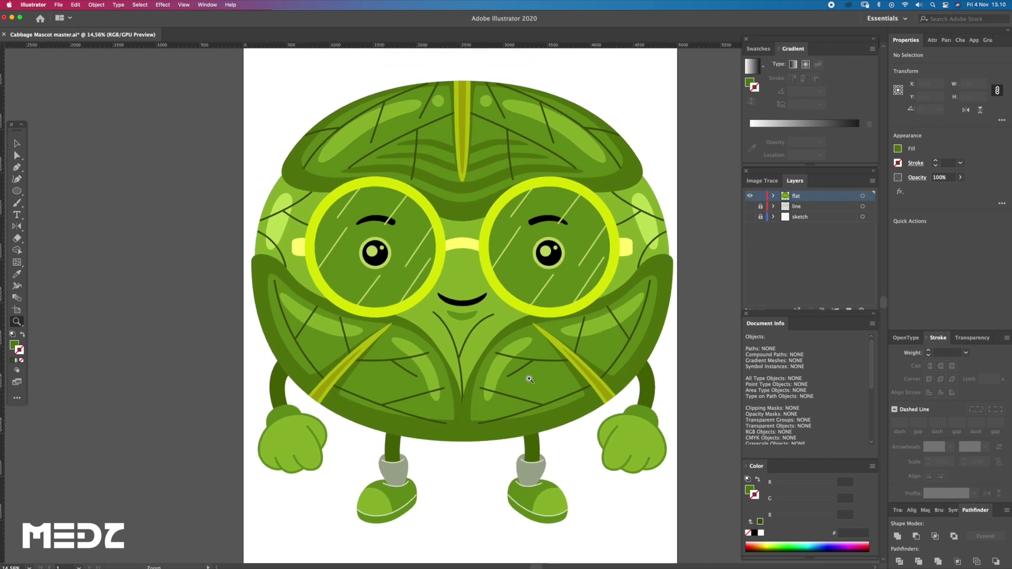
{"action": "scroll", "coordinate": [498, 390], "scroll_direction": "down", "scroll_amount": 3}
{"action": "scroll", "coordinate": [498, 390], "scroll_direction": "up", "scroll_amount": 2}
{"action": "scroll", "coordinate": [500, 401], "scroll_direction": "up", "scroll_amount": 2}
{"action": "scroll", "coordinate": [505, 416], "scroll_direction": "up", "scroll_amount": 1}
{"action": "key", "text": "a"}
{"action": "left_click", "coordinate": [499, 423]}
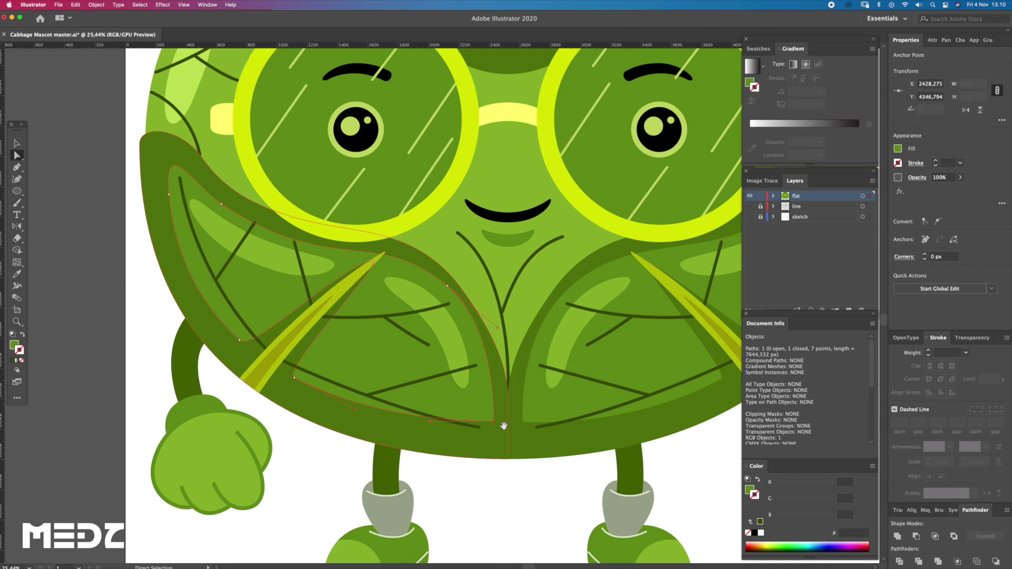
{"action": "scroll", "coordinate": [489, 423], "scroll_direction": "up", "scroll_amount": 2}
{"action": "left_click_drag", "start_coordinate": [188, 214], "coordinate": [174, 215]}
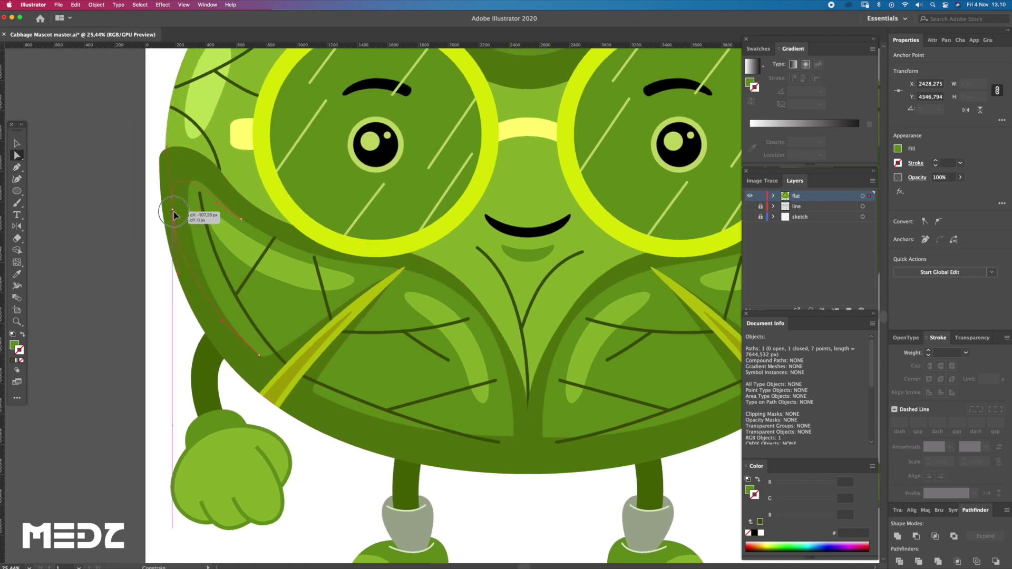
Step: Move the left leaf's anchor further out to meet the body edge
{"action": "scroll", "coordinate": [399, 297], "scroll_direction": "down", "scroll_amount": 3}
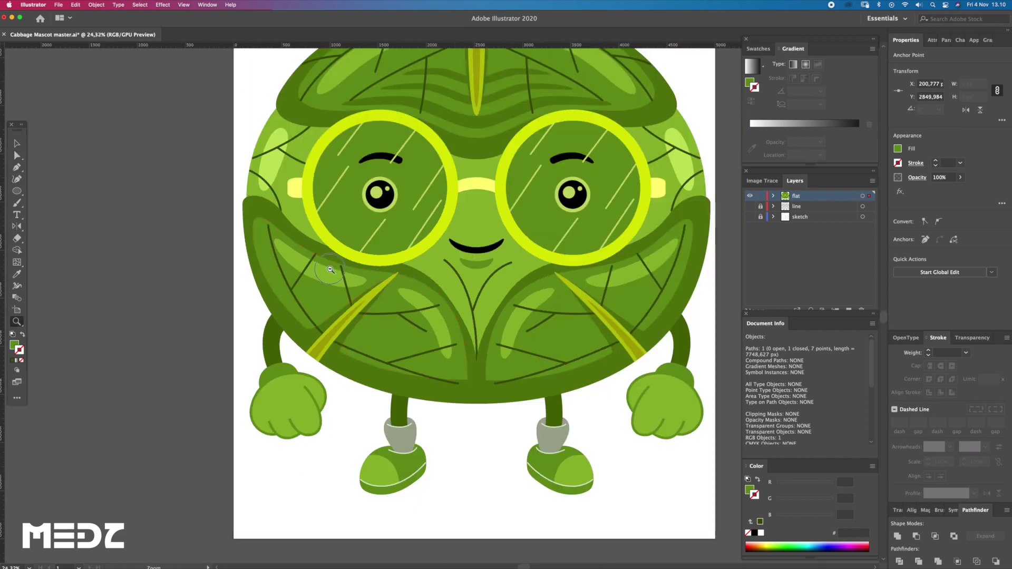
{"action": "left_click_drag", "start_coordinate": [399, 296], "coordinate": [384, 297]}
{"action": "key", "text": "a"}
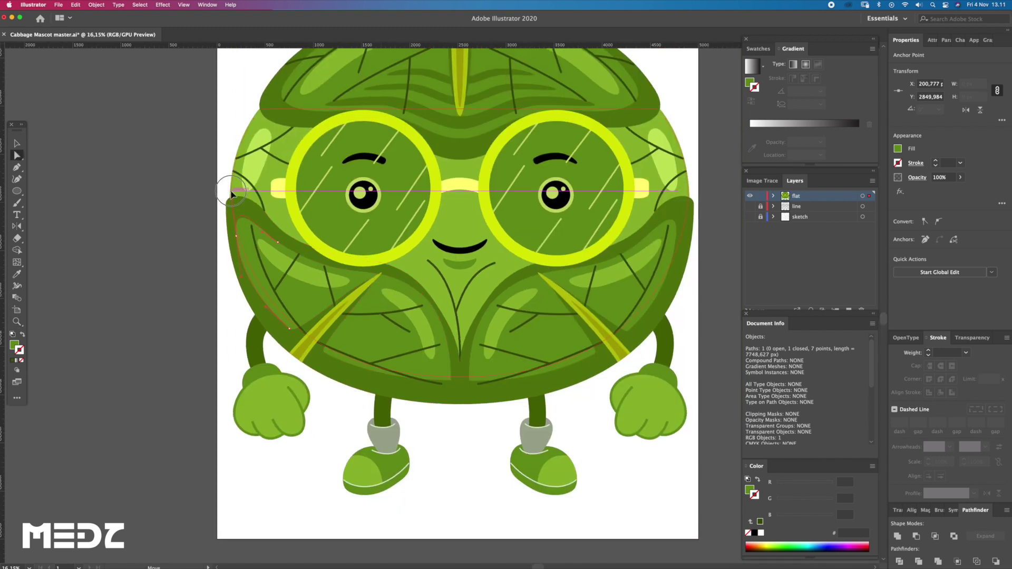
{"action": "left_click_drag", "start_coordinate": [228, 182], "coordinate": [228, 183]}
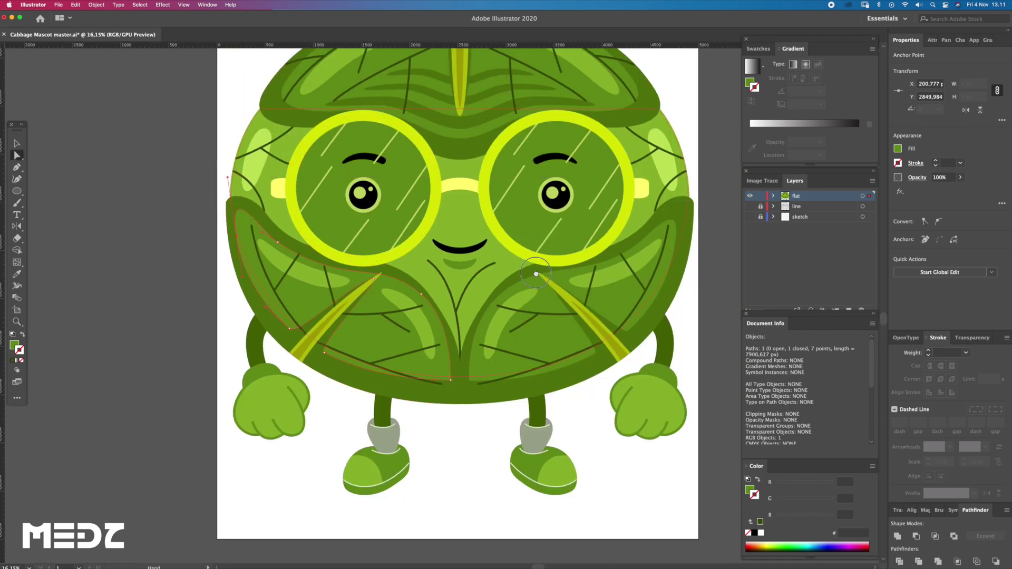
Step: Pull an anchor of the right lower leaf up and outward toward its tip
{"action": "left_click_drag", "start_coordinate": [562, 275], "coordinate": [506, 268]}
{"action": "left_click_drag", "start_coordinate": [617, 260], "coordinate": [622, 238]}
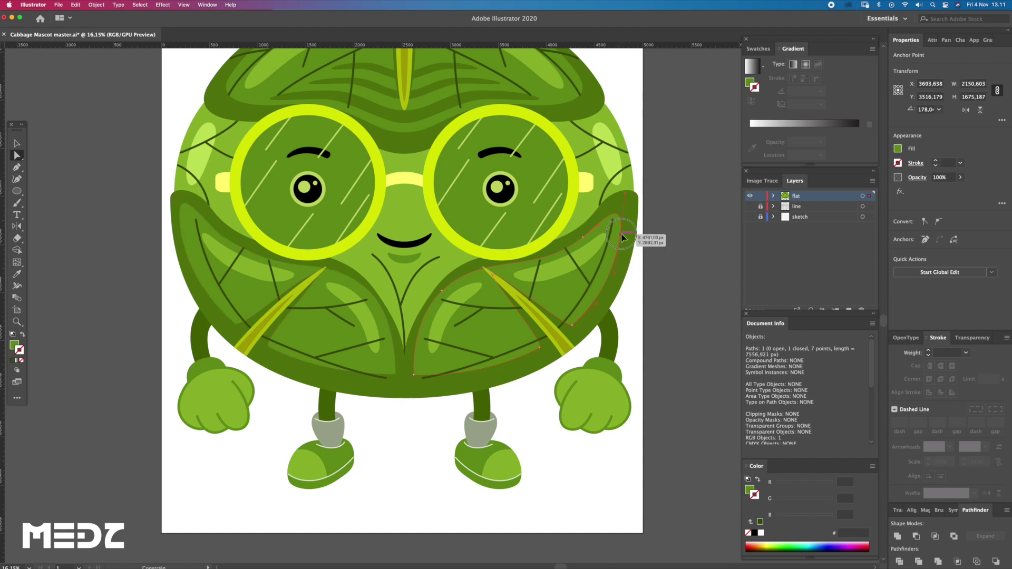
{"action": "left_click_drag", "start_coordinate": [622, 239], "coordinate": [638, 174]}
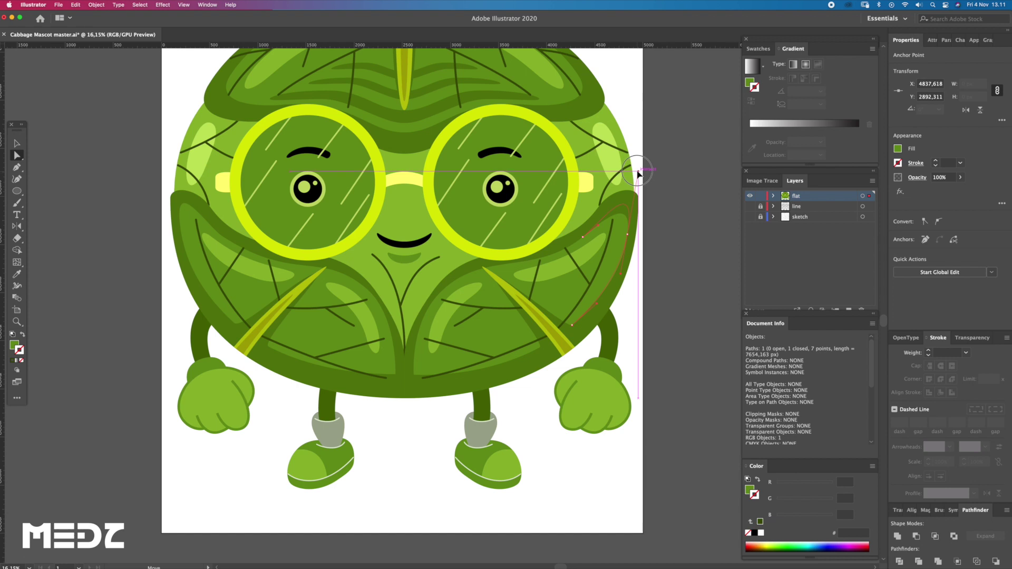
{"action": "left_click", "coordinate": [660, 198]}
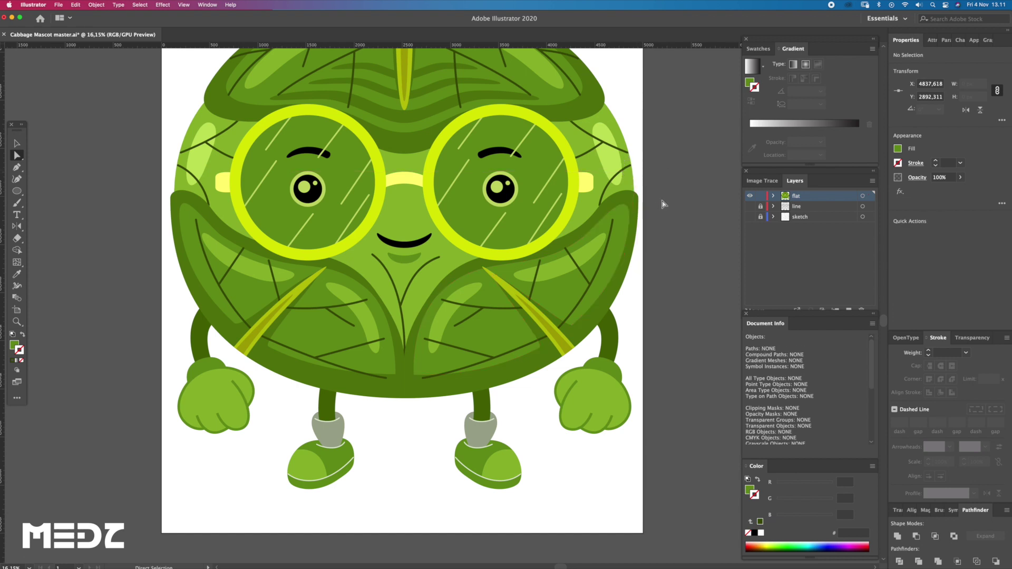
{"action": "left_click", "coordinate": [600, 308]}
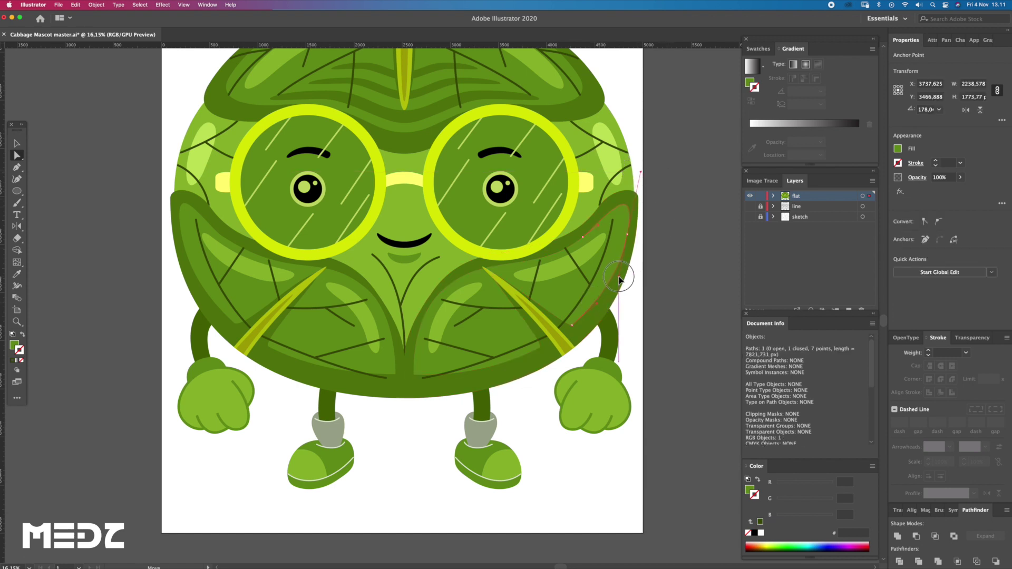
Step: Select both lower leaves and move them slightly downward
{"action": "key", "text": "ctrl+shift+a"}
{"action": "key", "text": "z"}
{"action": "left_click_drag", "start_coordinate": [328, 362], "coordinate": [403, 388]}
{"action": "key", "text": "a"}
{"action": "left_click", "coordinate": [294, 368]}
{"action": "left_click", "coordinate": [452, 379], "text": "shift"}
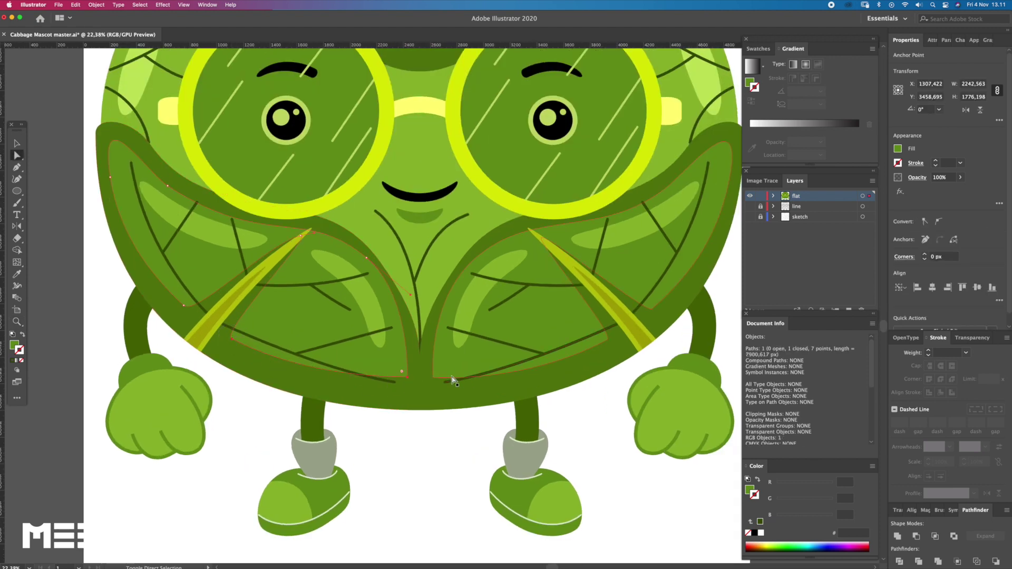
{"action": "left_click_drag", "start_coordinate": [606, 340], "coordinate": [608, 344]}
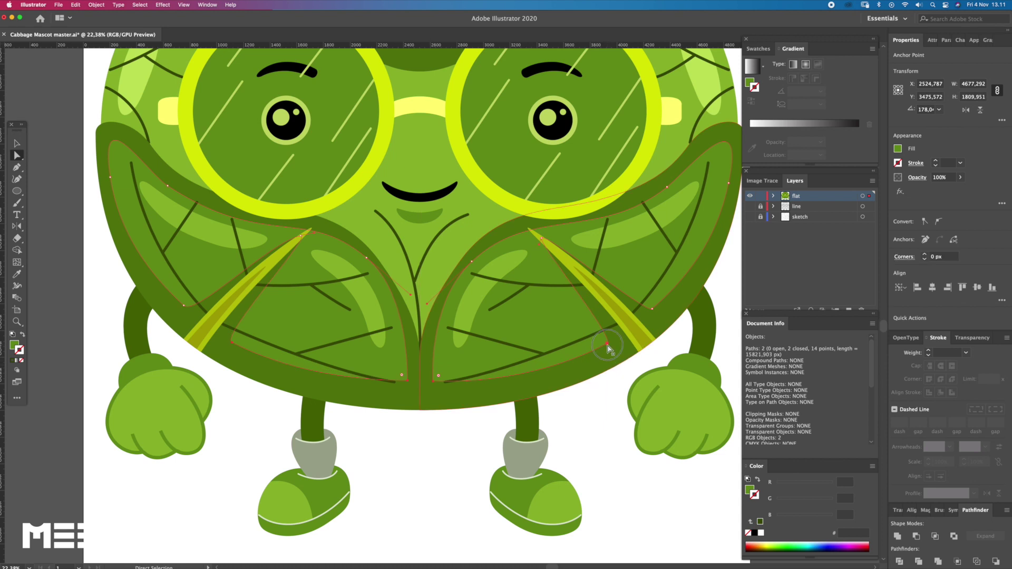
{"action": "left_click", "coordinate": [621, 400]}
Step: Begin a new Pen path at the seam where the two lower leaves meet
{"action": "key", "text": "z"}
{"action": "left_click", "coordinate": [574, 380], "text": "alt"}
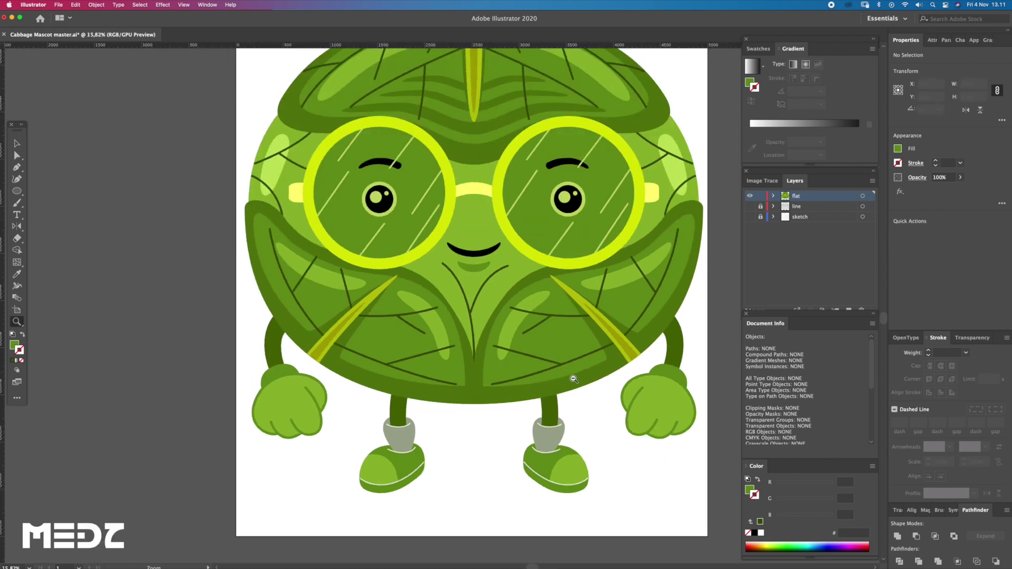
{"action": "key", "text": "a"}
{"action": "scroll", "coordinate": [421, 365], "scroll_direction": "up", "scroll_amount": 3}
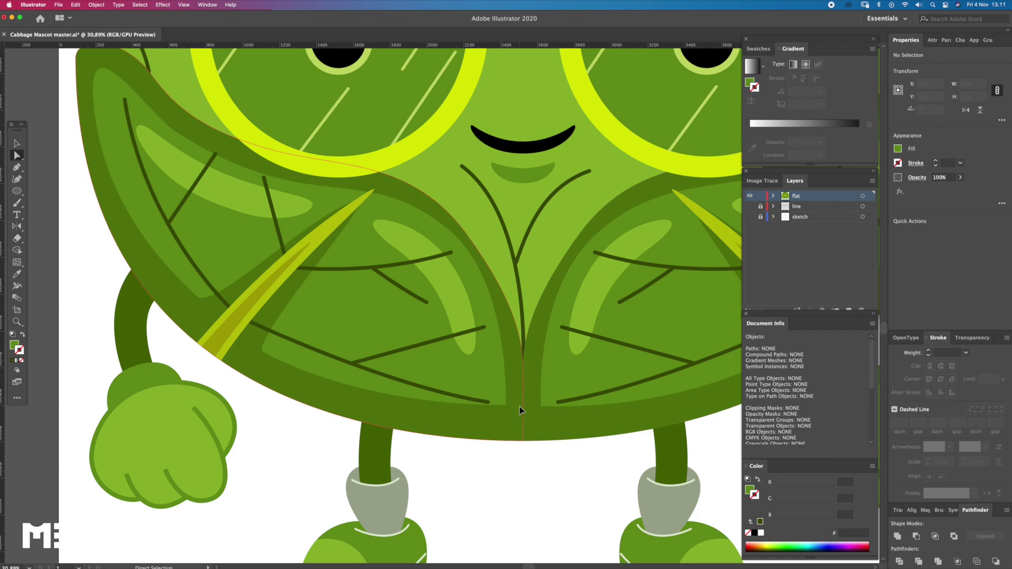
{"action": "key", "text": "p"}
{"action": "left_click_drag", "start_coordinate": [511, 392], "coordinate": [346, 385]}
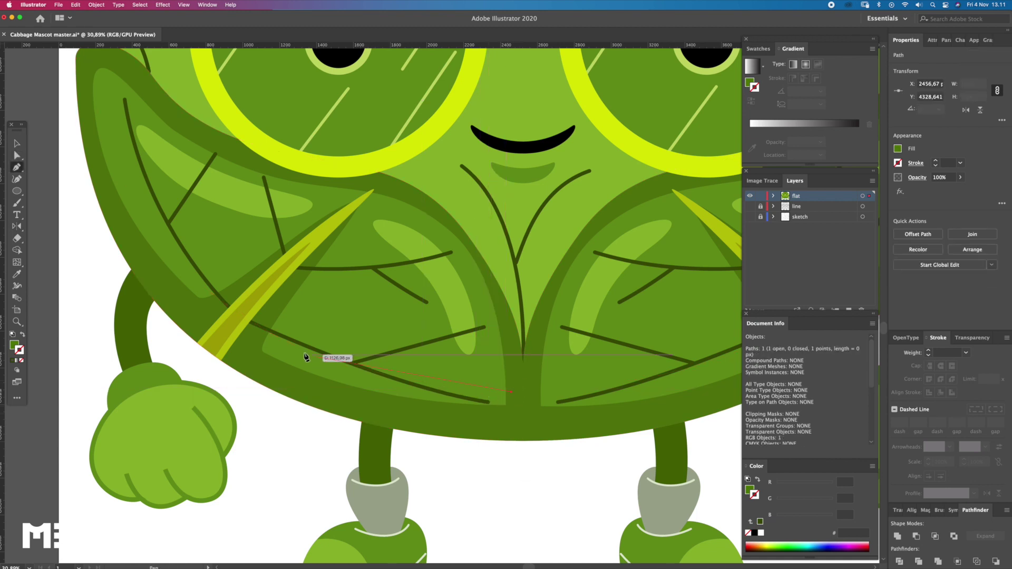
Step: Finish the curved band along the lower left leaf, ending near the centre
{"action": "left_click_drag", "start_coordinate": [181, 276], "coordinate": [239, 325]}
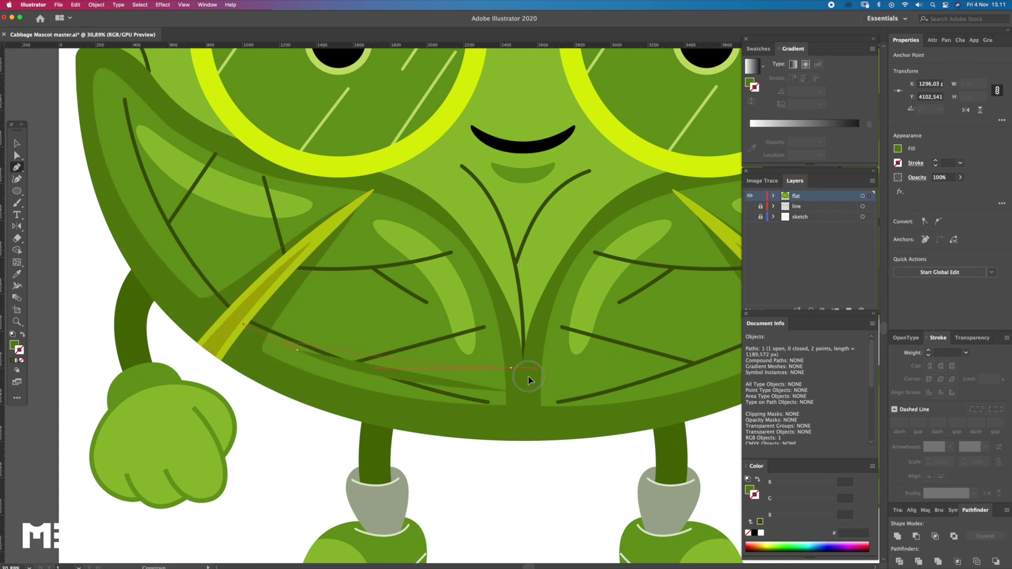
{"action": "left_click", "coordinate": [511, 369]}
{"action": "left_click_drag", "start_coordinate": [514, 389], "coordinate": [515, 394]}
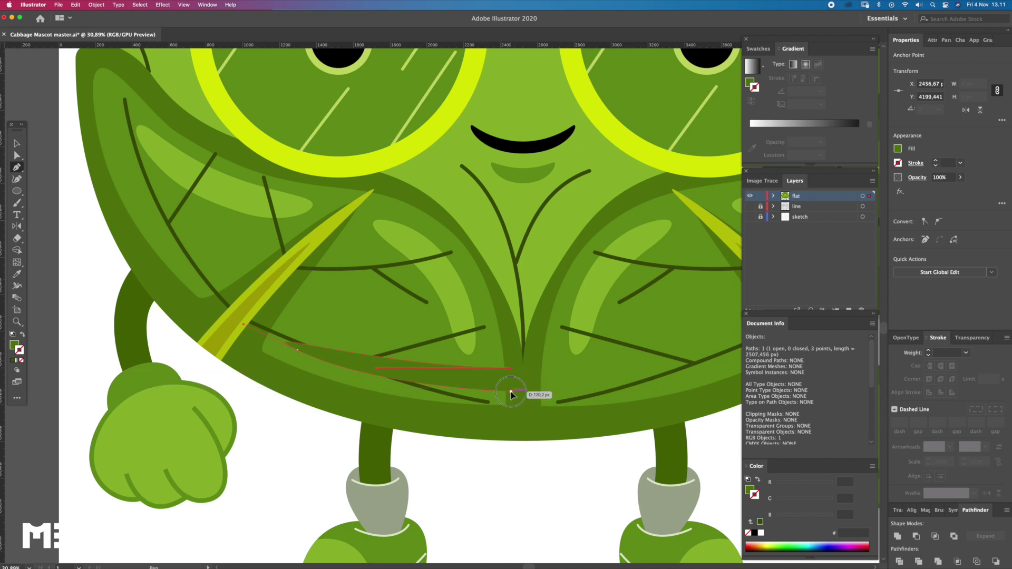
{"action": "key", "text": "Escape"}
{"action": "left_click", "coordinate": [535, 392], "text": "alt"}
{"action": "scroll", "coordinate": [535, 391], "scroll_direction": "up", "scroll_amount": 2}
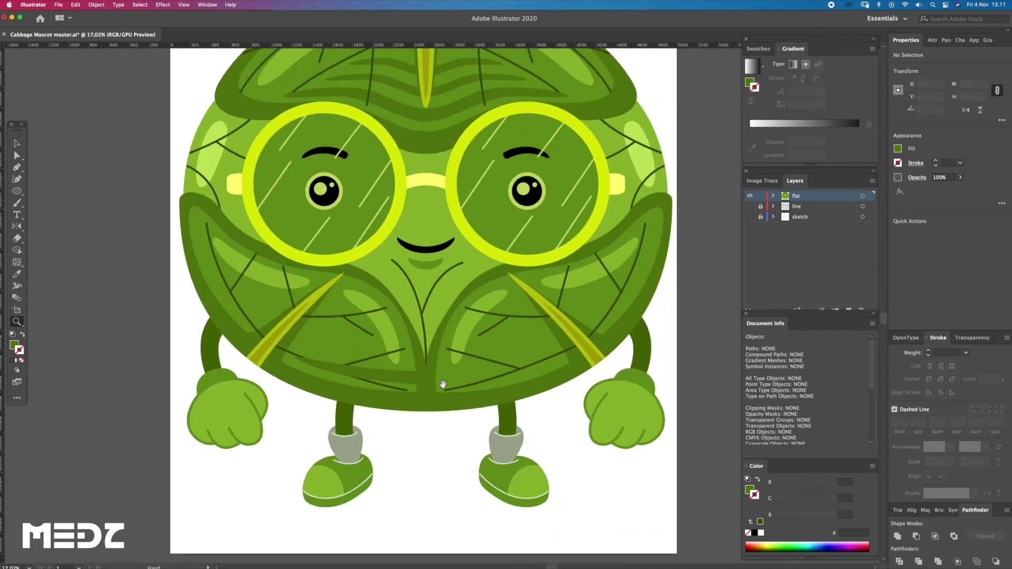
{"action": "scroll", "coordinate": [436, 388], "scroll_direction": "up", "scroll_amount": 2}
{"action": "scroll", "coordinate": [400, 392], "scroll_direction": "up", "scroll_amount": 5}
Step: Mirror a copy of the band onto the right lower leaf and group the pair
{"action": "key", "text": "v"}
{"action": "mouse_move", "coordinate": [367, 388]}
{"action": "left_mouse_down"}
{"action": "mouse_move", "coordinate": [535, 389]}
{"action": "mouse_move", "coordinate": [568, 450]}
{"action": "mouse_move", "coordinate": [414, 429]}
{"action": "left_mouse_up"}
{"action": "key", "text": "o"}
{"action": "key", "text": "a"}
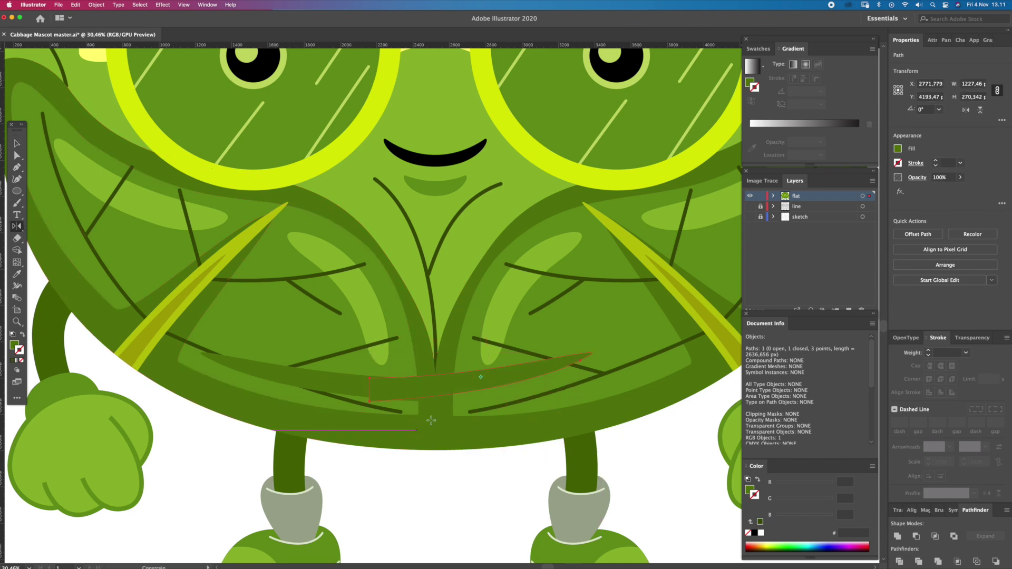
{"action": "left_click_drag", "start_coordinate": [464, 384], "coordinate": [542, 382]}
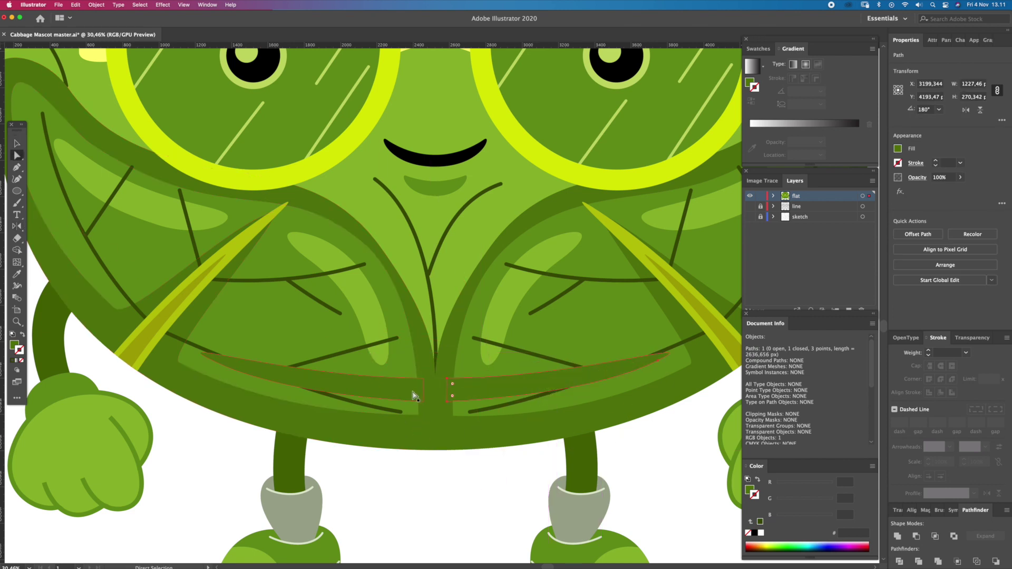
{"action": "key", "text": "super+g"}
{"action": "key", "text": "v"}
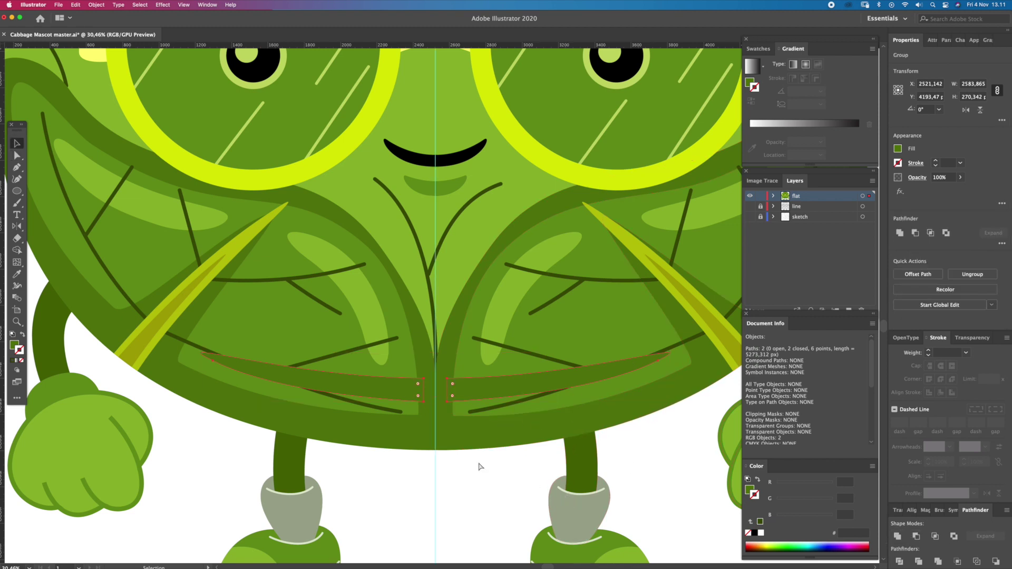
Step: Select the dark leaf vein lines, then zoom out and deselect to review the mascot
{"action": "left_click", "coordinate": [419, 414]}
{"action": "key", "text": "z"}
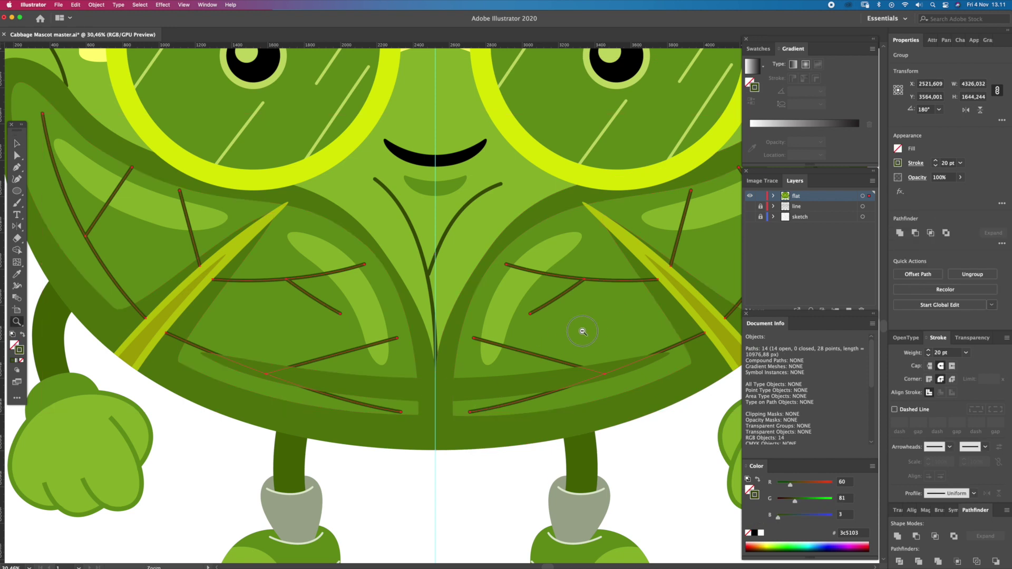
{"action": "left_click", "coordinate": [586, 332], "text": "alt"}
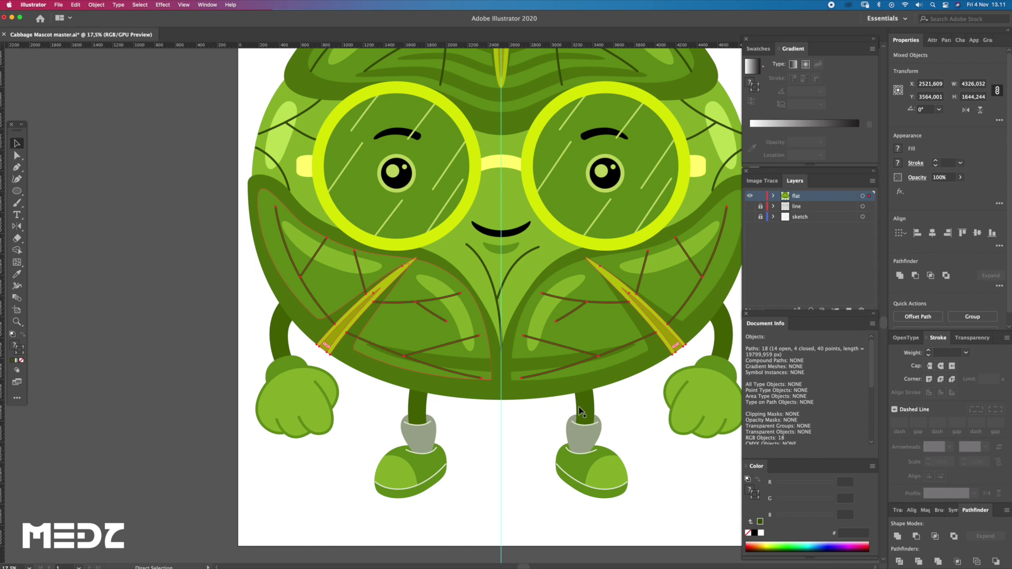
{"action": "left_click", "coordinate": [552, 445]}
Step: Zoom in on the mouth and right cheek and select the lip shape below the smile
{"action": "scroll", "coordinate": [617, 356], "scroll_direction": "down", "scroll_amount": 3}
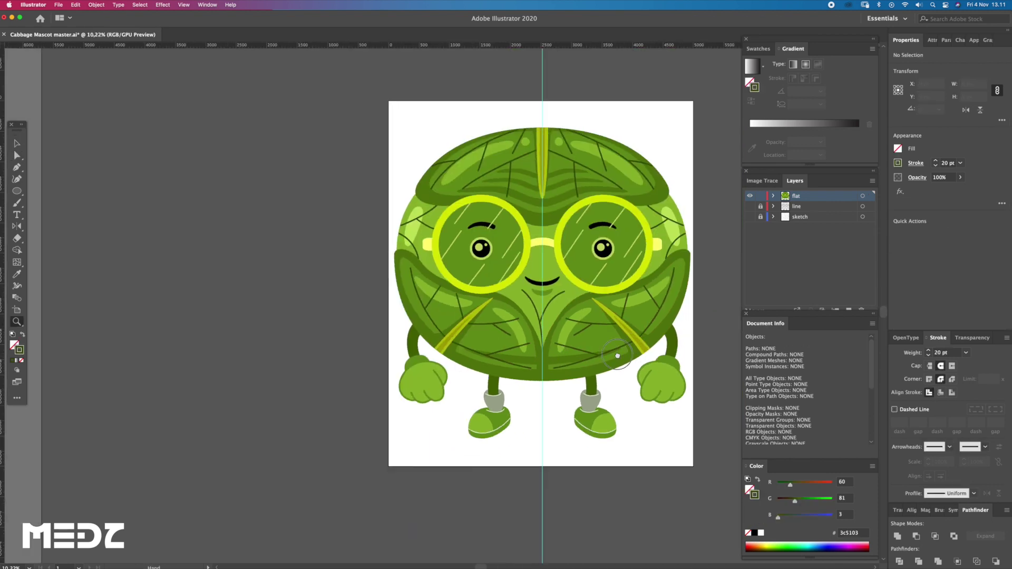
{"action": "scroll", "coordinate": [622, 355], "scroll_direction": "up", "scroll_amount": 1}
{"action": "scroll", "coordinate": [632, 355], "scroll_direction": "up", "scroll_amount": 3}
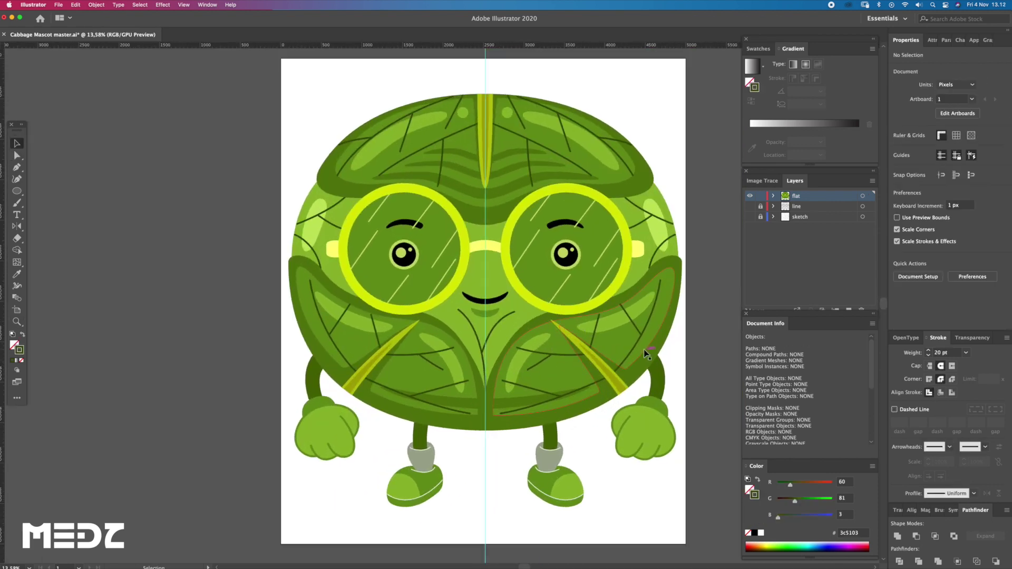
{"action": "key", "text": "a"}
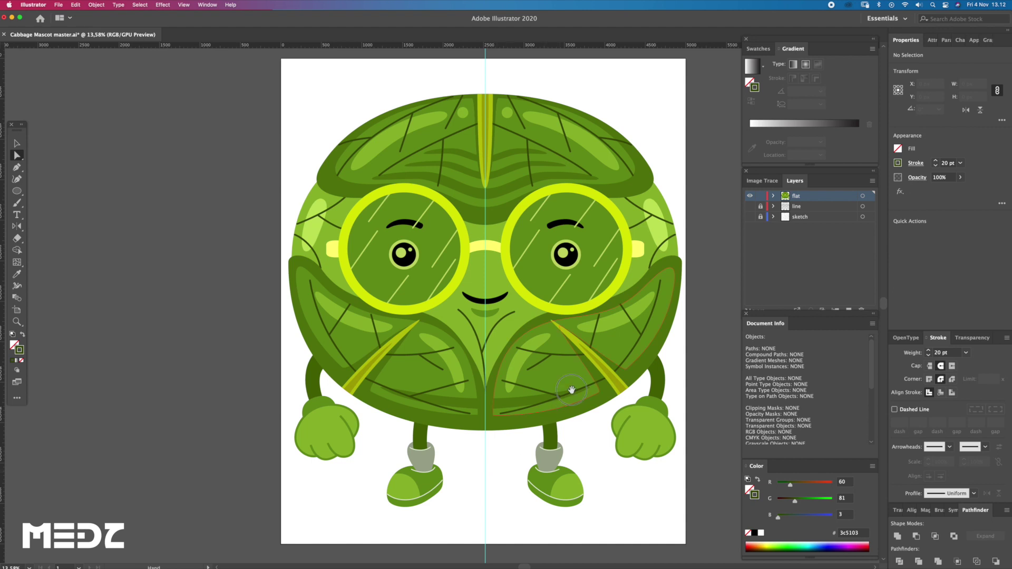
{"action": "left_click_drag", "start_coordinate": [571, 390], "coordinate": [551, 383]}
{"action": "key", "text": "z"}
{"action": "scroll", "coordinate": [656, 306], "scroll_direction": "down", "scroll_amount": 1}
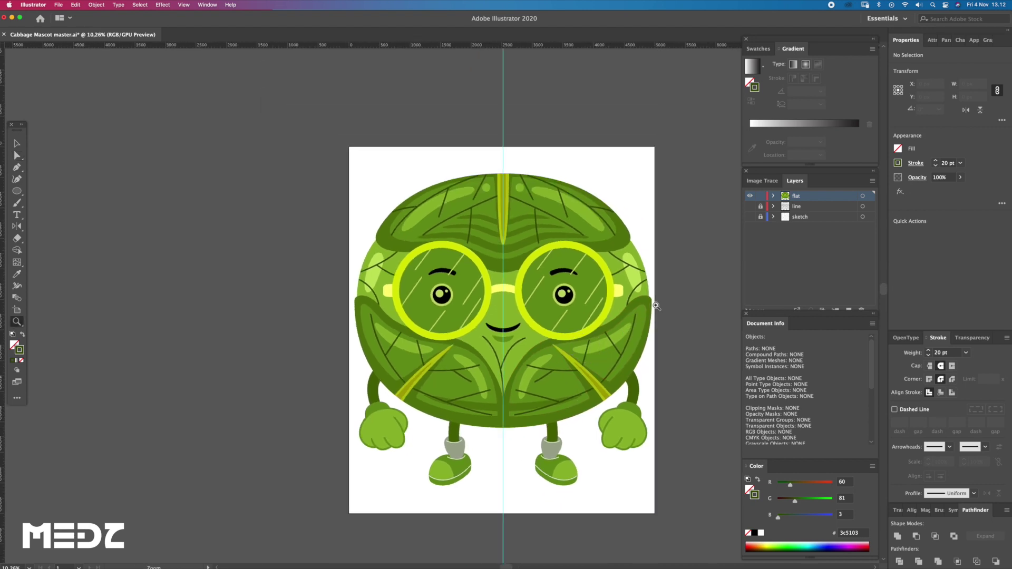
{"action": "left_click_drag", "start_coordinate": [520, 339], "coordinate": [548, 351]}
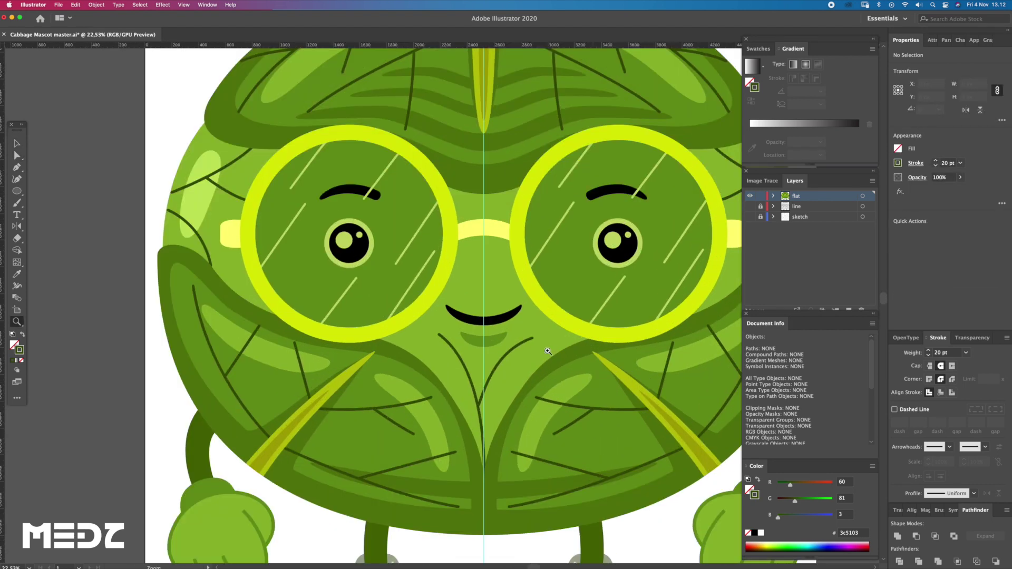
{"action": "left_click", "coordinate": [499, 339]}
Step: Select the right glasses ring, a lens glint and the right eye, nudging them sideways
{"action": "left_click_drag", "start_coordinate": [578, 318], "coordinate": [509, 327]}
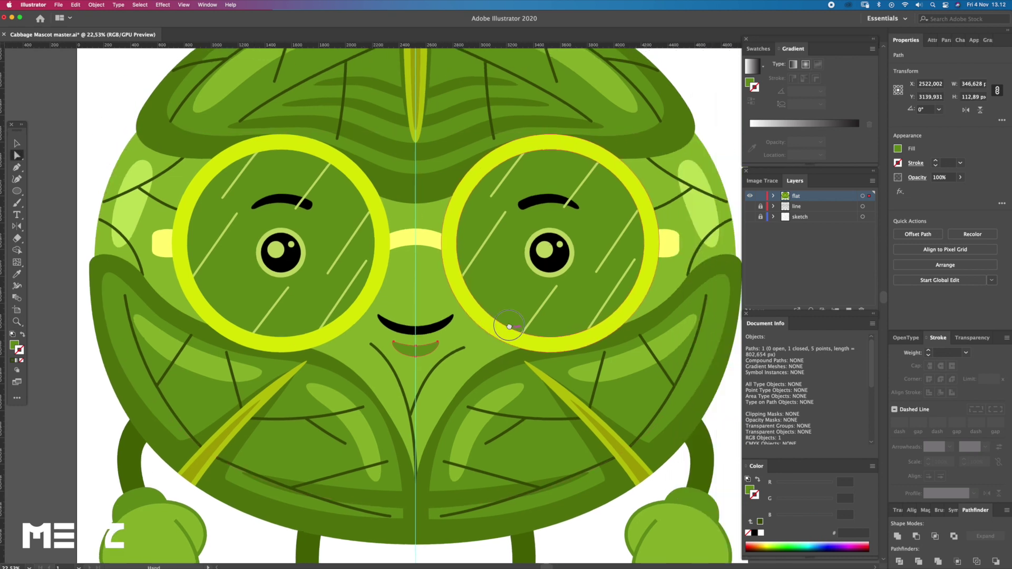
{"action": "left_click", "coordinate": [524, 340]}
{"action": "scroll", "coordinate": [567, 304], "scroll_direction": "down", "scroll_amount": 1}
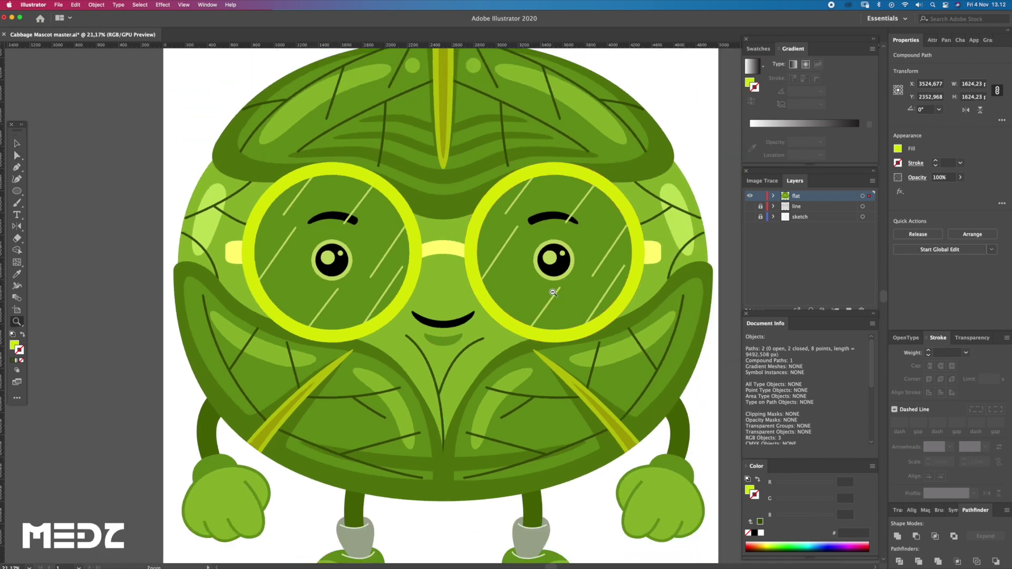
{"action": "left_click", "coordinate": [548, 305], "text": "shift"}
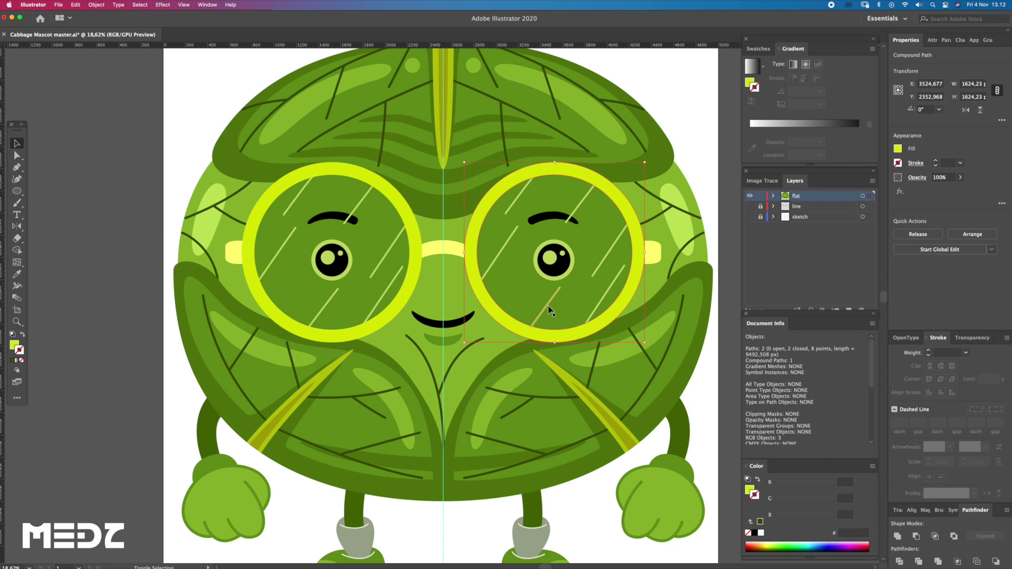
{"action": "key", "text": "shift+Left"}
{"action": "key", "text": "shift+Right"}
{"action": "left_click", "coordinate": [554, 258], "text": "shift"}
{"action": "left_click_drag", "start_coordinate": [554, 264], "coordinate": [569, 271]}
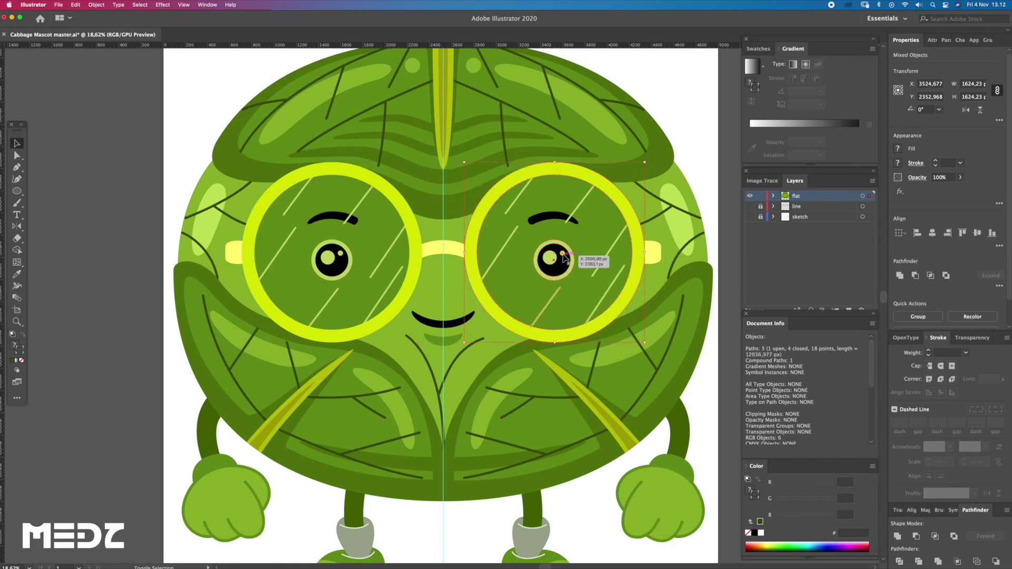
Step: Add the right eyebrow, another lens glint and the inner ring outline to the selection
{"action": "left_click", "coordinate": [553, 217], "text": "shift"}
{"action": "key", "text": "shift+Left"}
{"action": "key", "text": "shift+Up"}
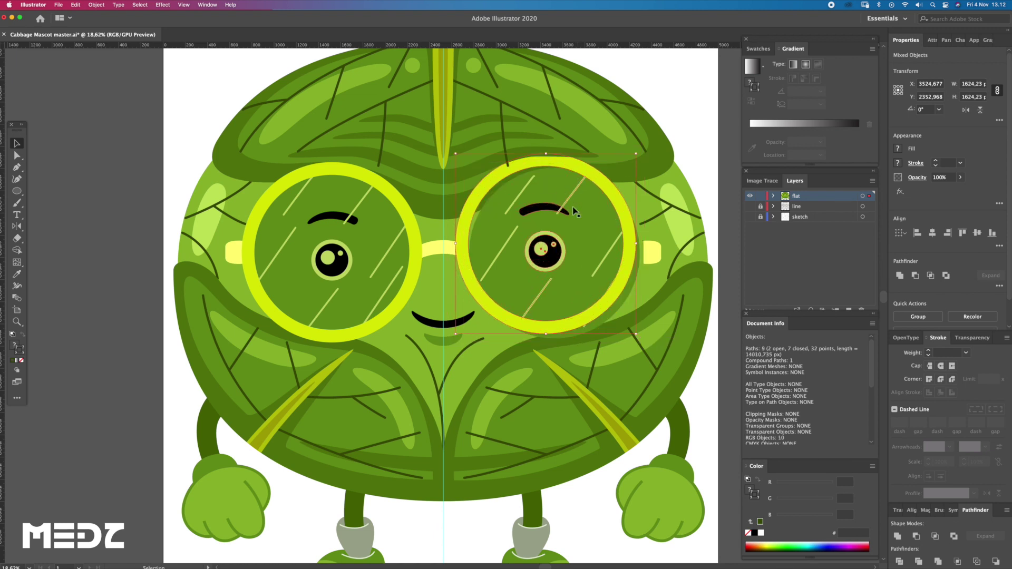
{"action": "key", "text": "shift+Right"}
{"action": "key", "text": "shift+Down"}
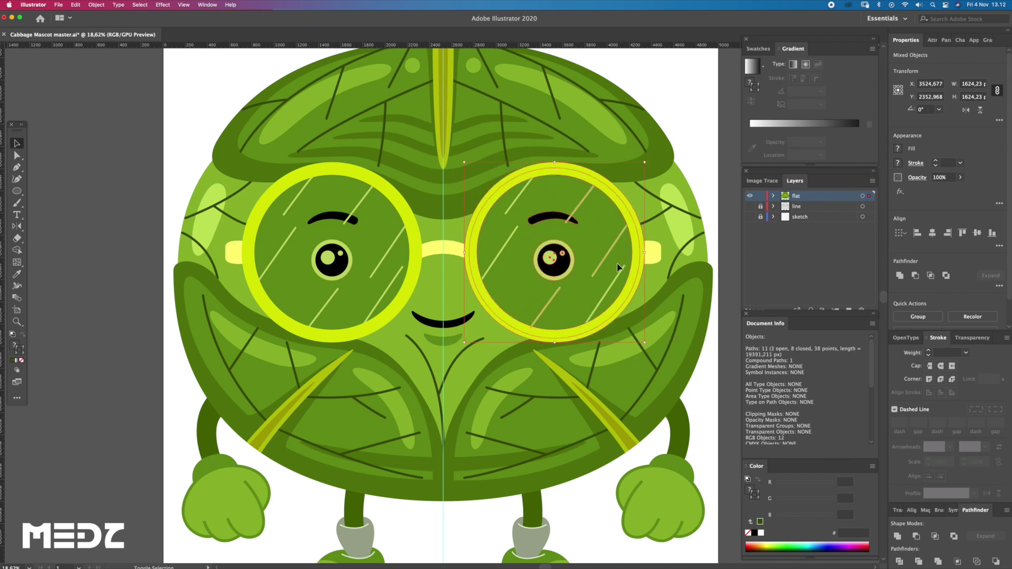
{"action": "left_click", "coordinate": [516, 204], "text": "shift"}
{"action": "left_click", "coordinate": [529, 206], "text": "shift"}
{"action": "left_click", "coordinate": [656, 257], "text": "shift"}
Step: Select the left glasses ring, a glint and the left eye ring, lassoing the left-eye paths
{"action": "left_click", "coordinate": [416, 264]}
{"action": "scroll", "coordinate": [448, 271], "scroll_direction": "left", "scroll_amount": 5}
{"action": "left_click", "coordinate": [477, 278]}
{"action": "left_click", "coordinate": [439, 289], "text": "shift"}
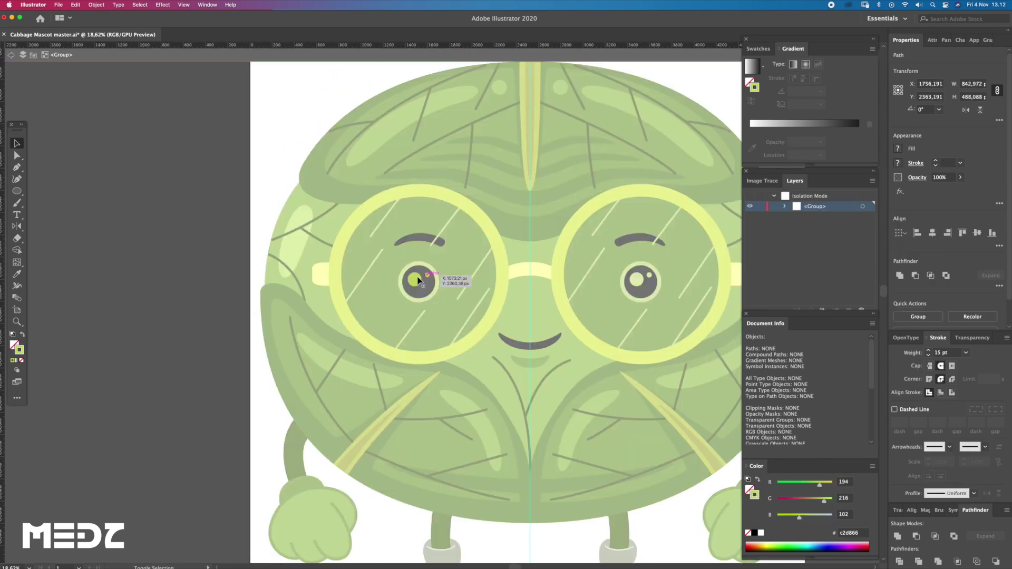
{"action": "double_click", "coordinate": [414, 280]}
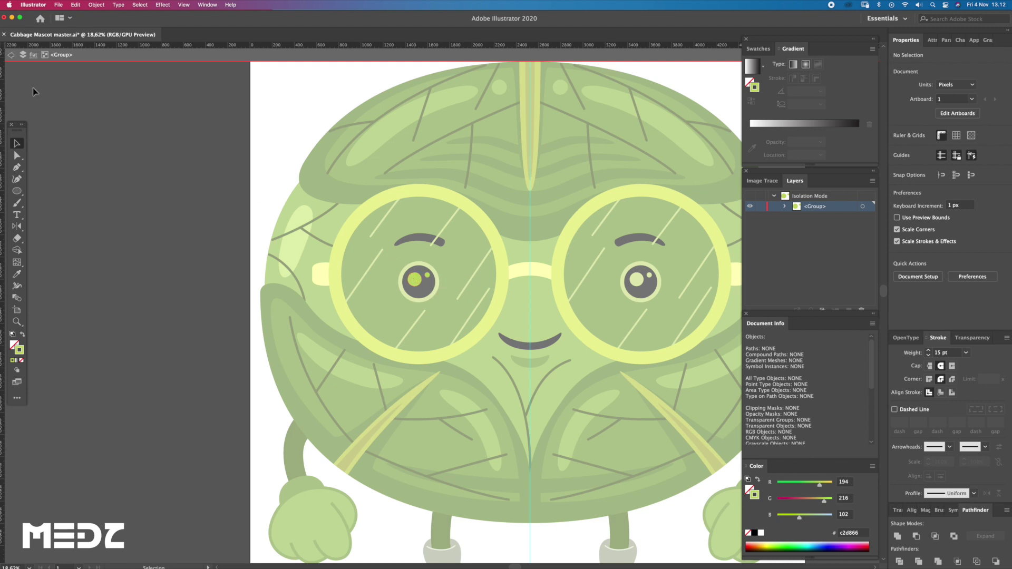
{"action": "double_click", "coordinate": [33, 92]}
{"action": "key", "text": "q"}
{"action": "scroll", "coordinate": [451, 258], "scroll_direction": "up", "scroll_amount": 2}
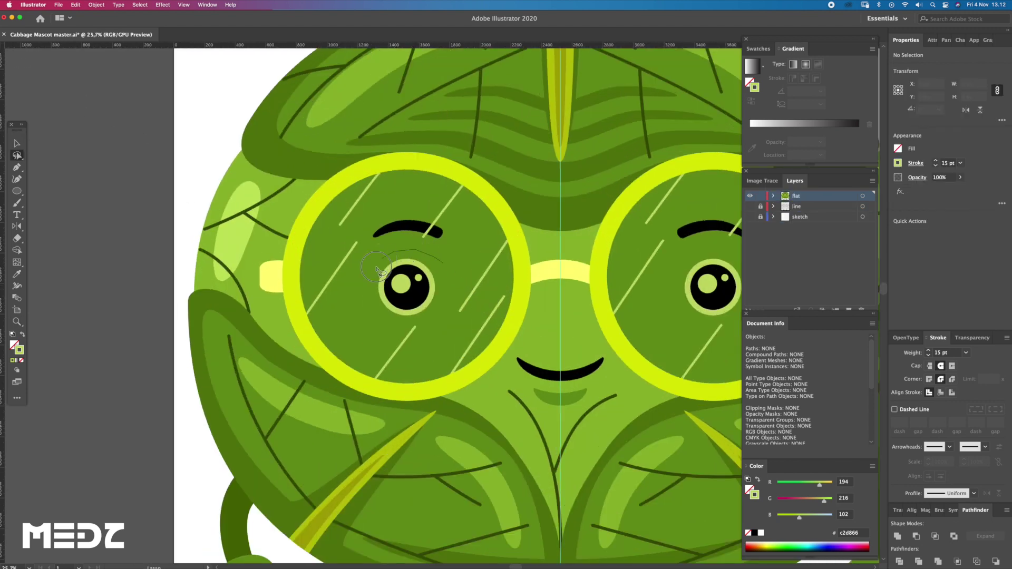
{"action": "left_click_drag", "start_coordinate": [451, 309], "coordinate": [446, 266]}
{"action": "key", "text": "v"}
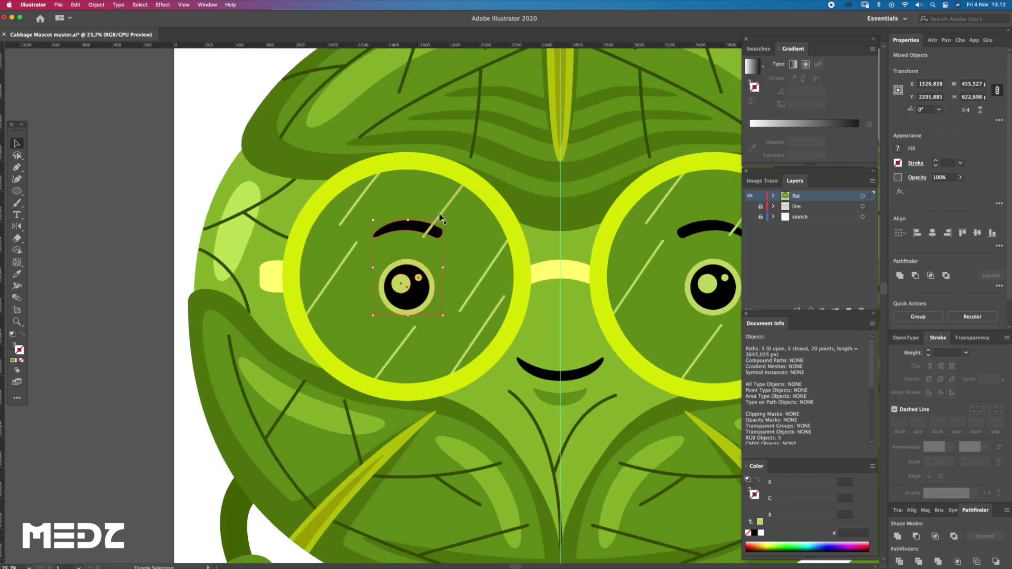
Step: Add the remaining glints, left ring, temple, bridge and right ring, then group everything
{"action": "left_click", "coordinate": [358, 206], "text": "shift"}
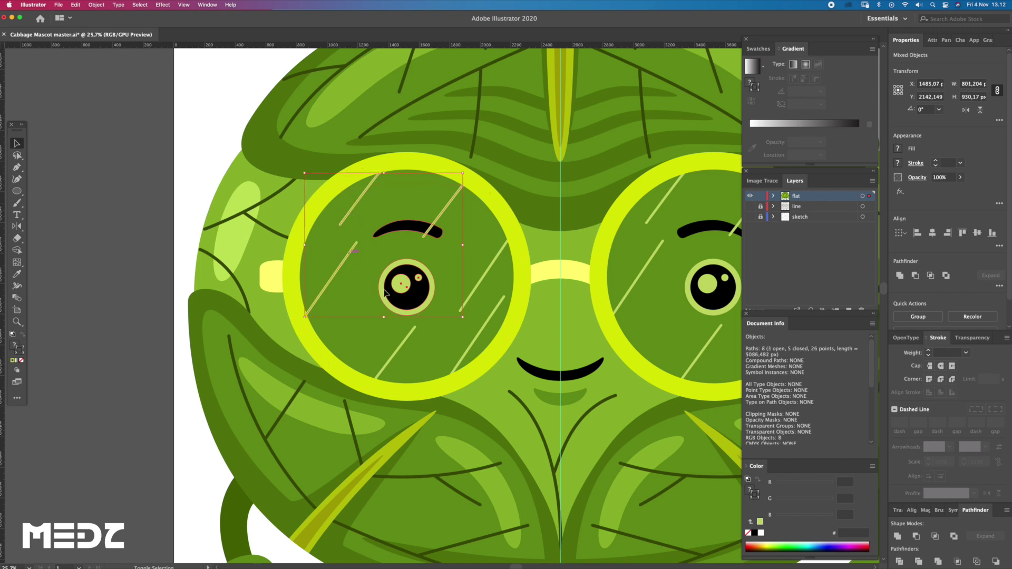
{"action": "left_click", "coordinate": [488, 323], "text": "shift"}
{"action": "left_click", "coordinate": [484, 284], "text": "shift"}
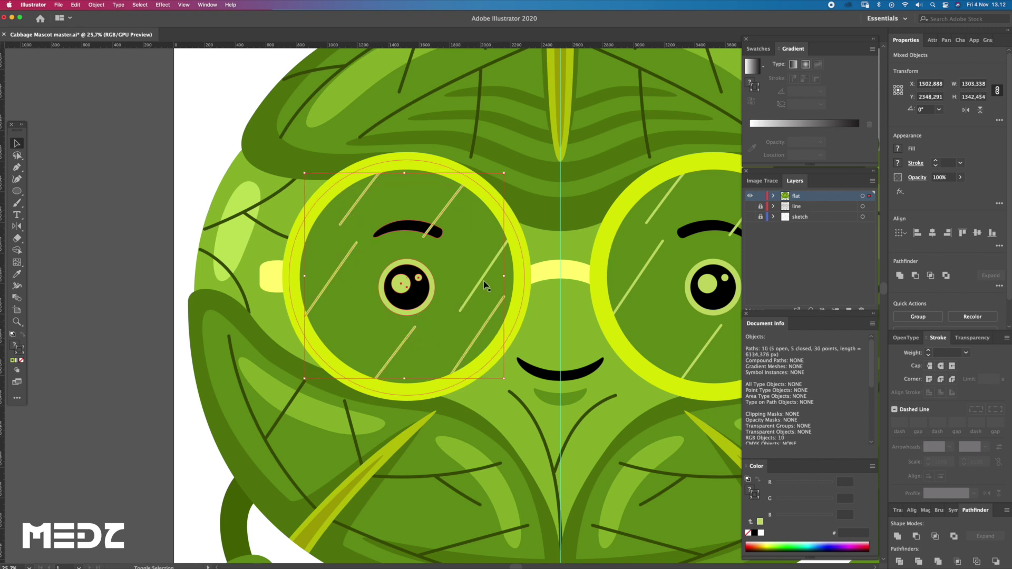
{"action": "left_click", "coordinate": [524, 269], "text": "shift"}
{"action": "mouse_move", "coordinate": [501, 276]}
{"action": "left_mouse_down"}
{"action": "mouse_move", "coordinate": [461, 273]}
{"action": "mouse_move", "coordinate": [502, 275]}
{"action": "left_mouse_up"}
{"action": "left_click", "coordinate": [271, 275], "text": "shift"}
{"action": "left_click", "coordinate": [543, 281], "text": "shift"}
{"action": "left_click", "coordinate": [610, 270], "text": "shift"}
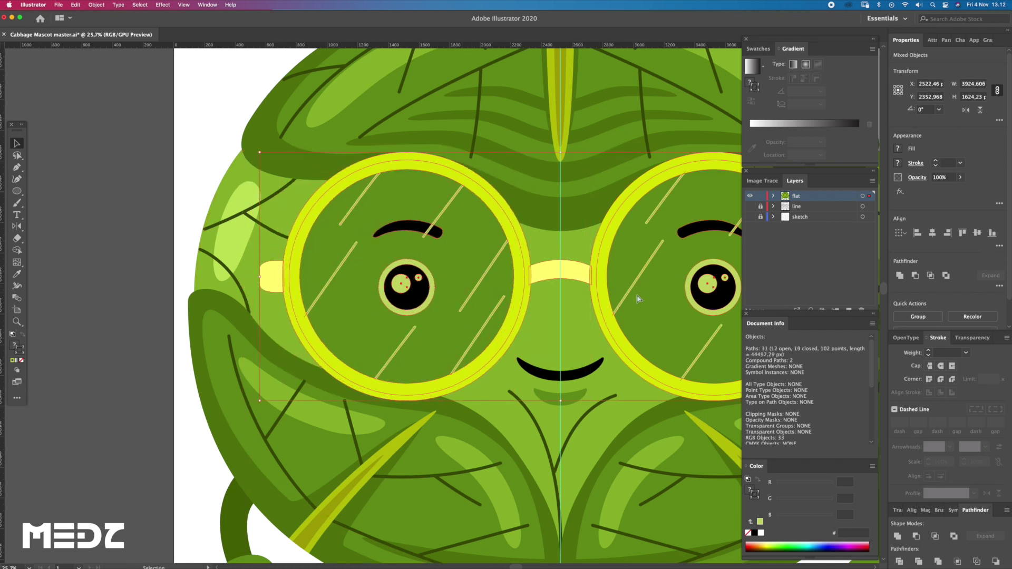
{"action": "key", "text": "ctrl+g"}
Step: Deselect the new glasses group, zoom in on the face and check the mouth shadow
{"action": "scroll", "coordinate": [638, 300], "scroll_direction": "down", "scroll_amount": 3}
{"action": "scroll", "coordinate": [639, 304], "scroll_direction": "down", "scroll_amount": 2}
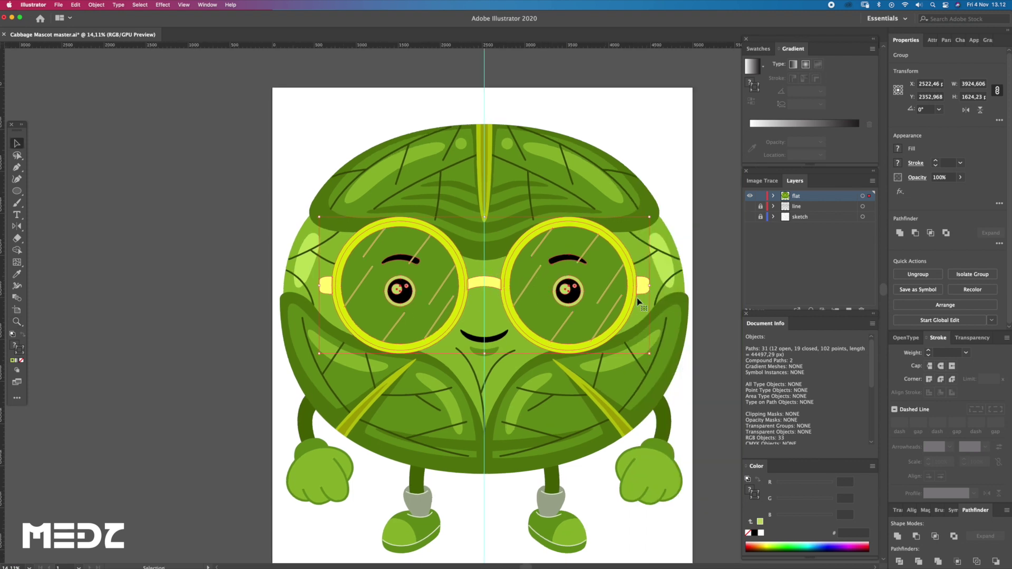
{"action": "key", "text": "z"}
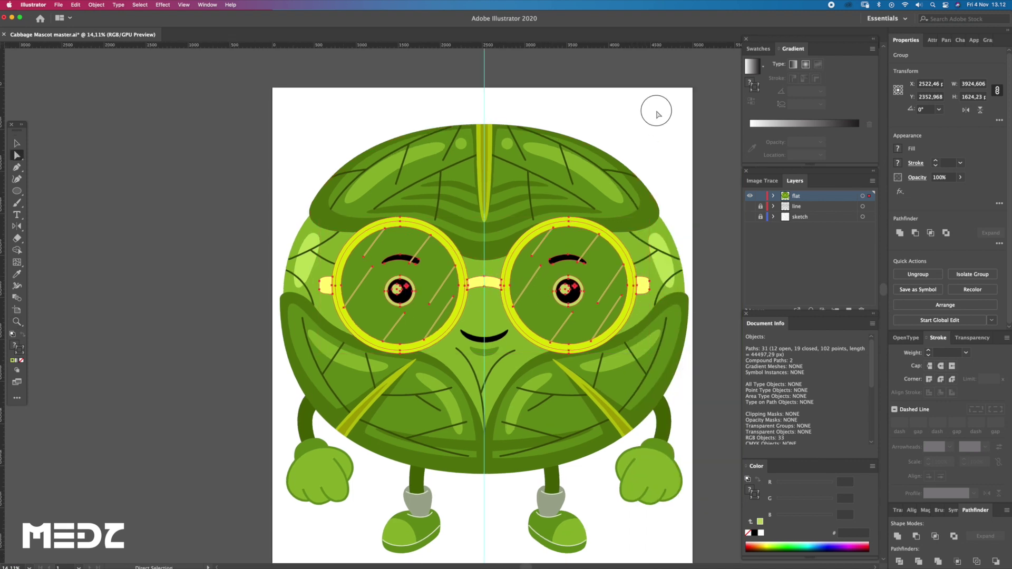
{"action": "key", "text": "ctrl+shift+a"}
{"action": "left_click", "coordinate": [615, 323]}
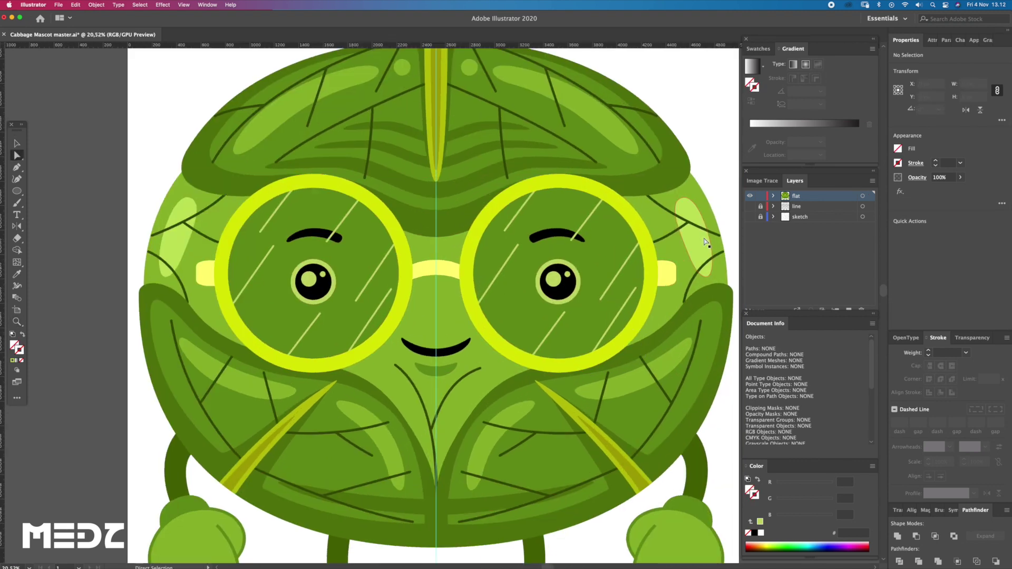
{"action": "left_click", "coordinate": [436, 362]}
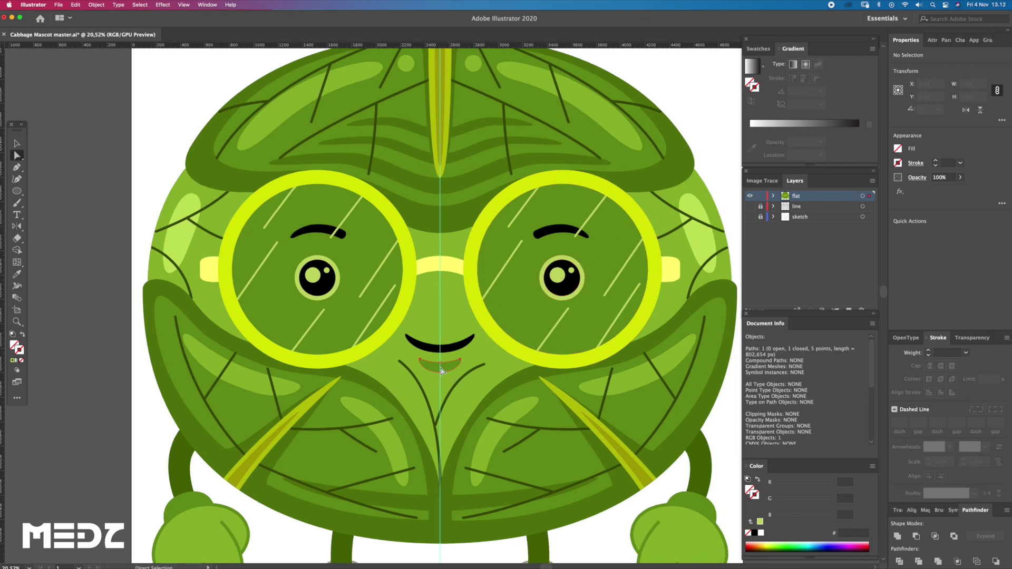
{"action": "left_click", "coordinate": [117, 395]}
Step: Draw the dark green half shape from the left temple, under the left lens, up to the bridge
{"action": "key", "text": "z"}
{"action": "left_click", "coordinate": [303, 305]}
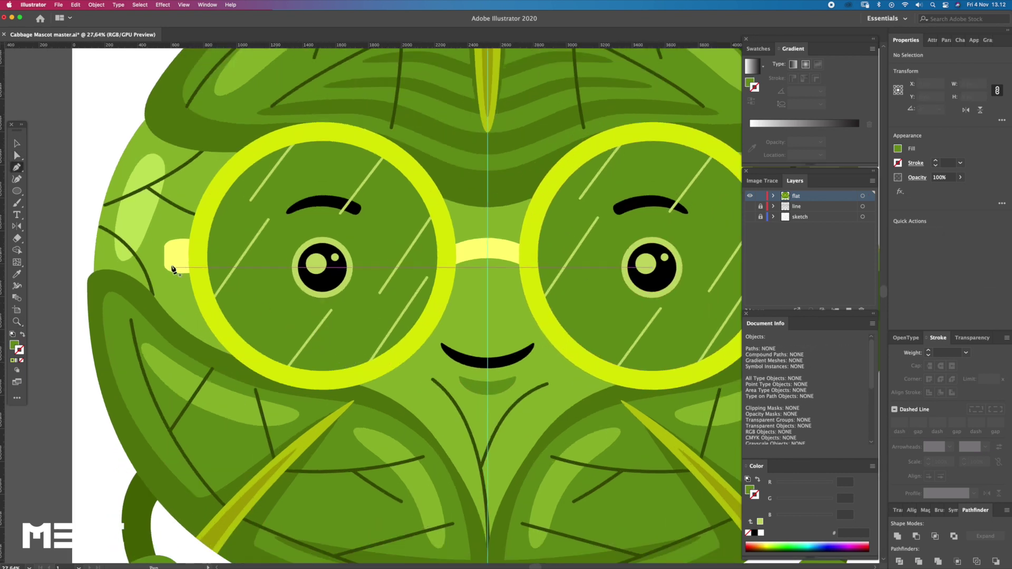
{"action": "left_click_drag", "start_coordinate": [165, 264], "coordinate": [188, 291]}
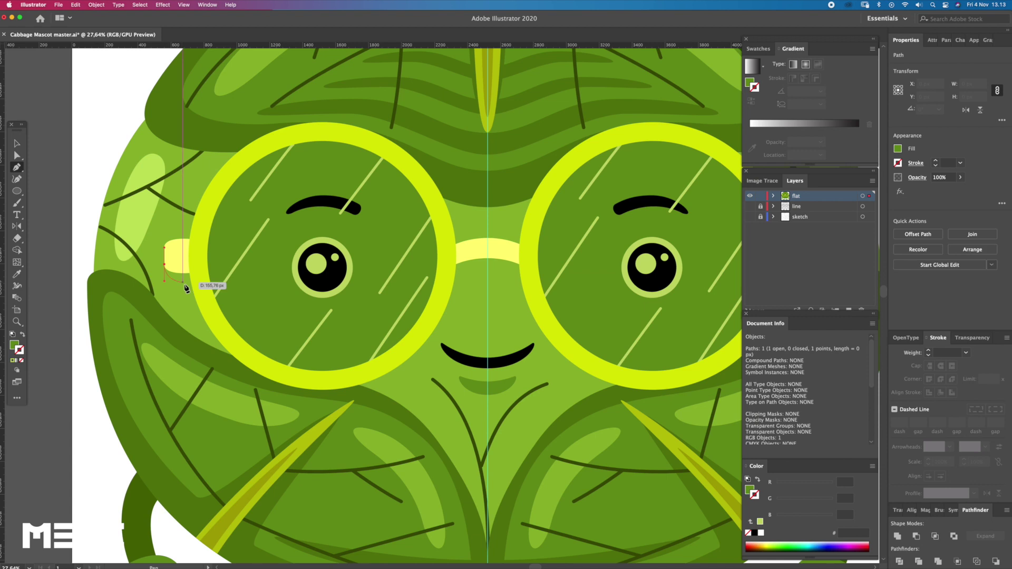
{"action": "key", "text": "ctrl+z"}
{"action": "left_click", "coordinate": [188, 287]}
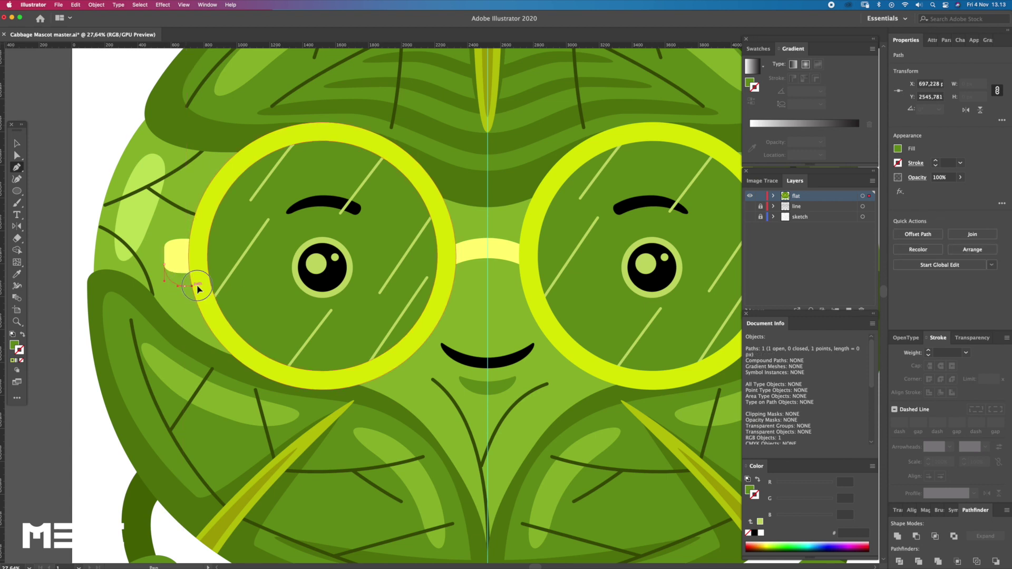
{"action": "left_click_drag", "start_coordinate": [316, 399], "coordinate": [405, 401]}
{"action": "left_click_drag", "start_coordinate": [460, 275], "coordinate": [473, 197]}
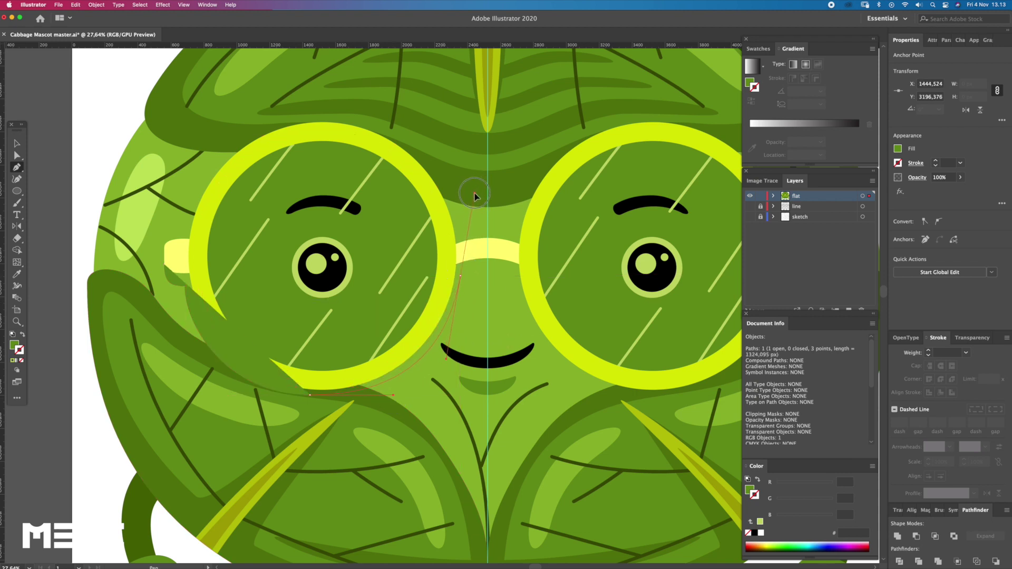
{"action": "left_click_drag", "start_coordinate": [474, 193], "coordinate": [468, 271]}
{"action": "left_click", "coordinate": [488, 270]}
{"action": "left_click", "coordinate": [487, 269]}
Step: Select the new half shape and add points on the centre line
{"action": "key", "text": "a"}
{"action": "left_click", "coordinate": [348, 337]}
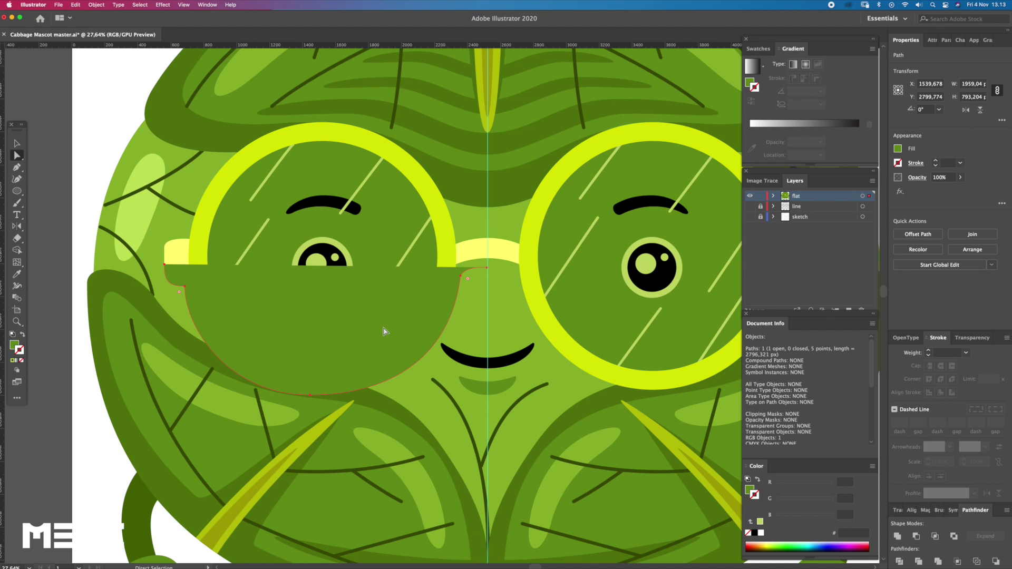
{"action": "key", "text": "z"}
{"action": "left_click", "coordinate": [366, 323], "text": "alt"}
{"action": "left_click", "coordinate": [288, 325]}
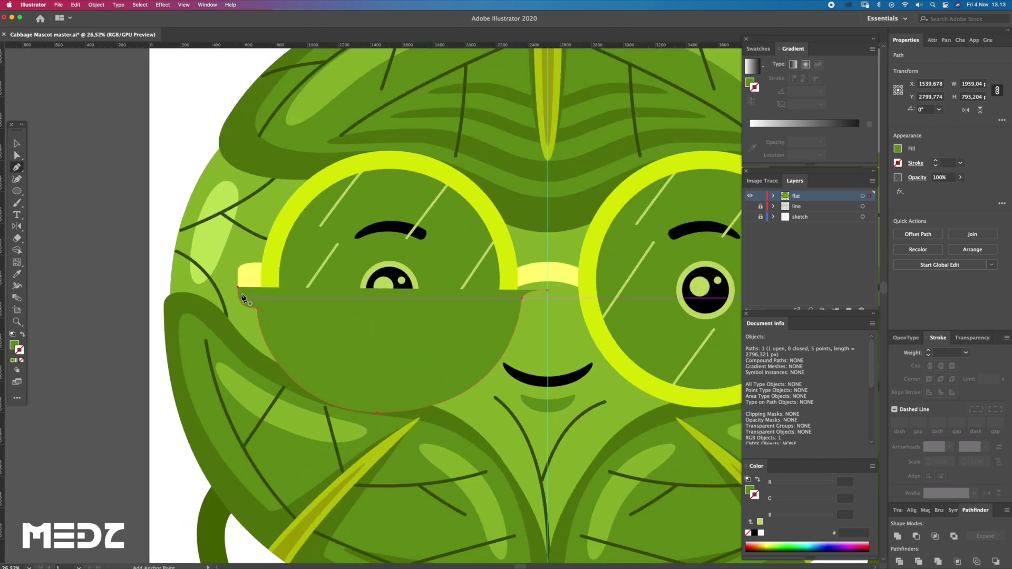
{"action": "left_click", "coordinate": [240, 288]}
{"action": "left_click", "coordinate": [548, 270]}
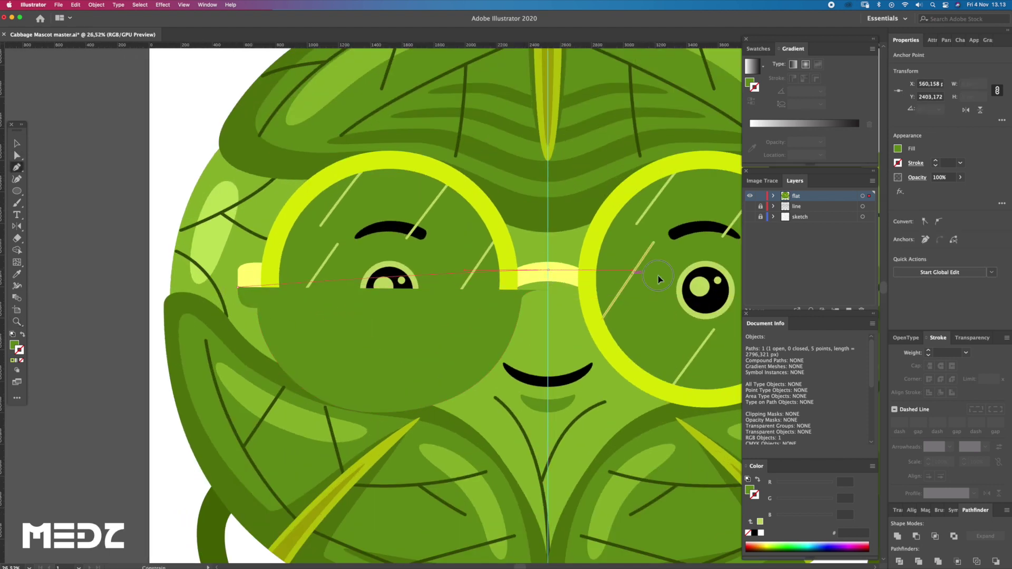
Step: Reflect a copy of the half shape and move it to the right of centre
{"action": "left_click_drag", "start_coordinate": [402, 296], "coordinate": [275, 287]}
{"action": "key", "text": "a"}
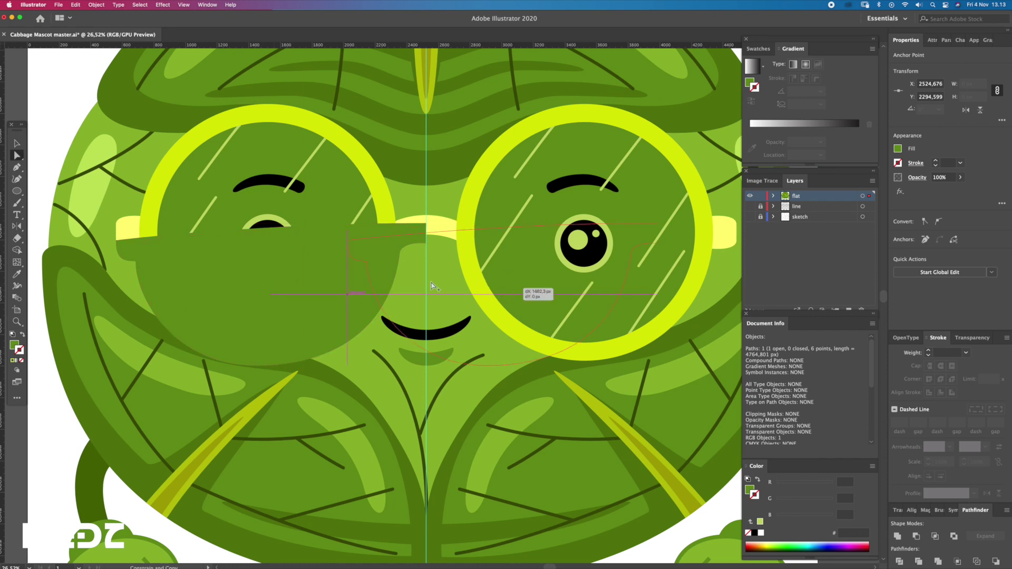
{"action": "left_click_drag", "start_coordinate": [207, 265], "coordinate": [144, 252]}
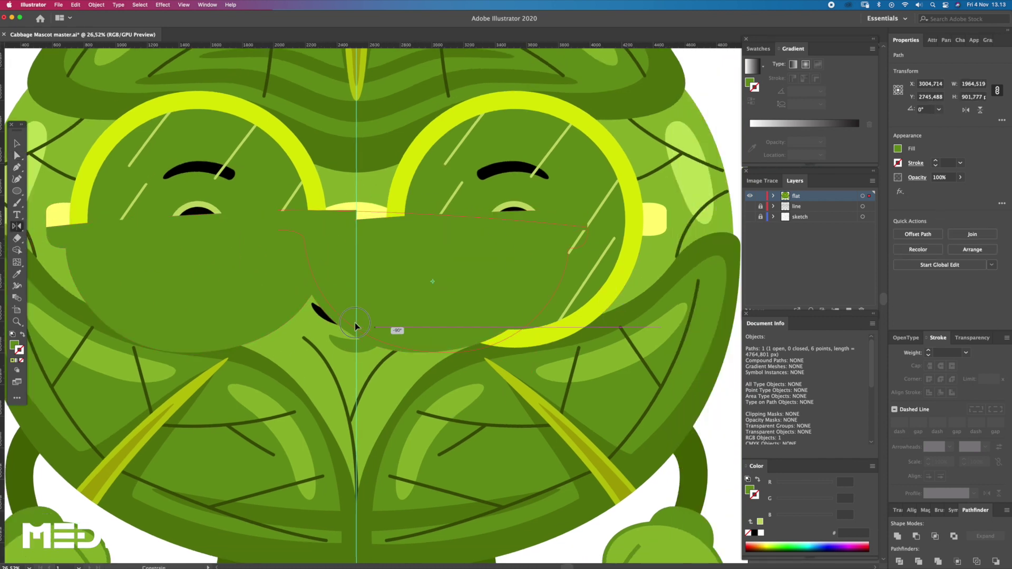
{"action": "key", "text": "a"}
{"action": "left_click_drag", "start_coordinate": [309, 254], "coordinate": [553, 249]}
Step: Join the two halves at their centre anchors and delete a redundant centre anchor
{"action": "key", "text": "z"}
{"action": "left_click_drag", "start_coordinate": [363, 211], "coordinate": [382, 216]}
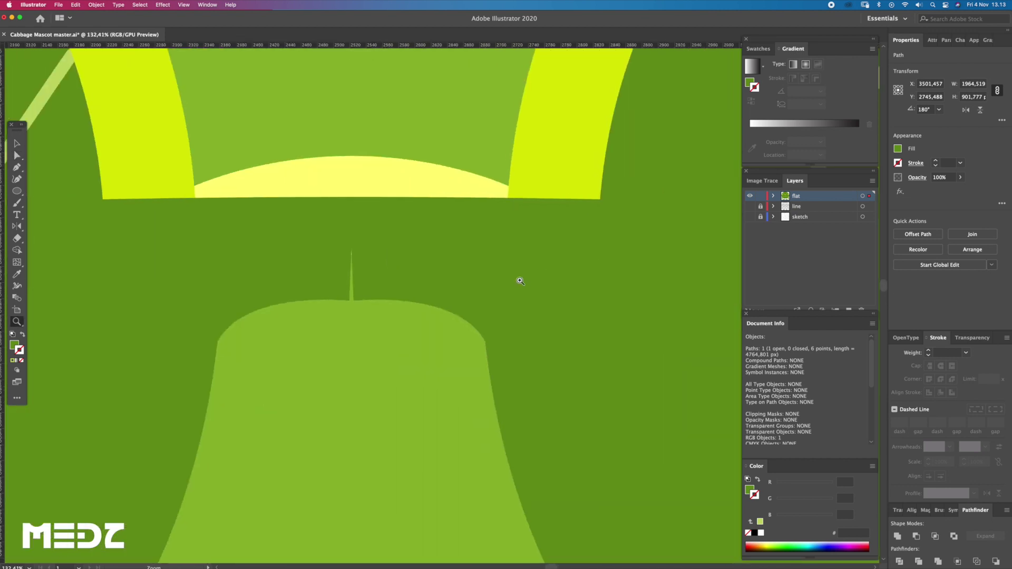
{"action": "key", "text": "a"}
{"action": "left_click_drag", "start_coordinate": [517, 293], "coordinate": [545, 319]}
{"action": "key", "text": "ctrl+j"}
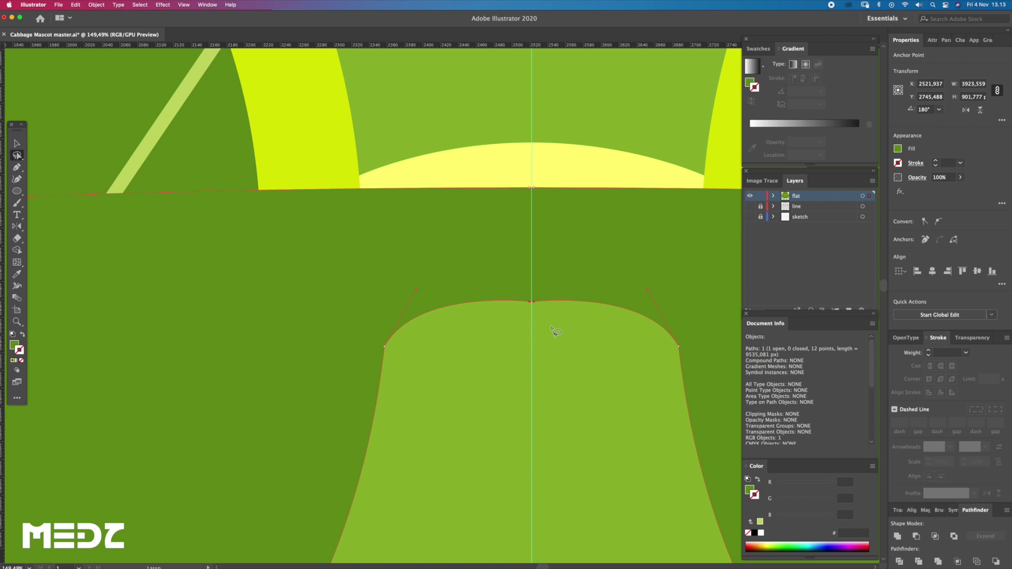
{"action": "key", "text": "minus"}
{"action": "left_click", "coordinate": [536, 306]}
{"action": "key", "text": "Return"}
{"action": "left_click", "coordinate": [534, 302]}
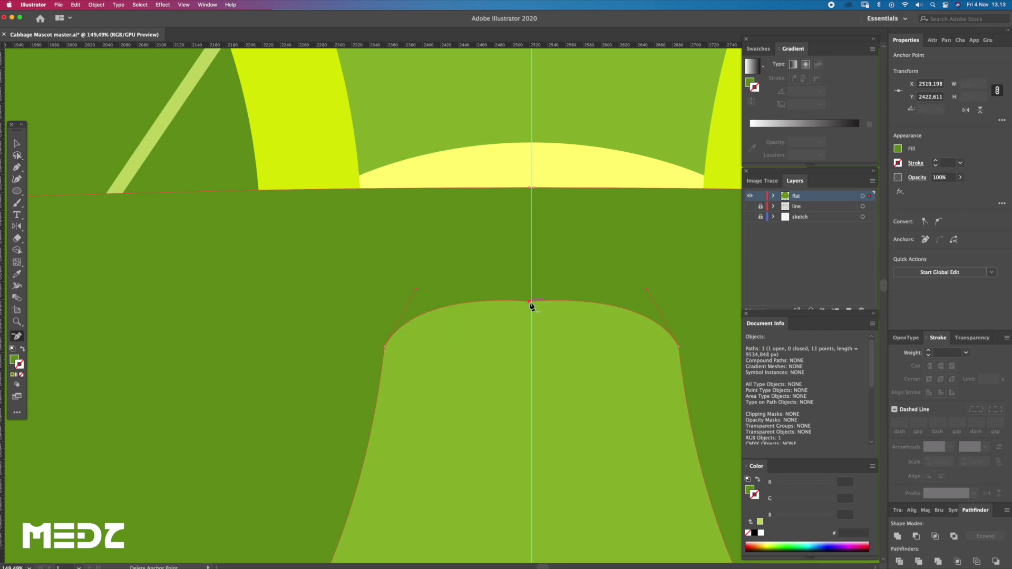
Step: Remove the other redundant centre anchor, fit the artboard, and select the glasses with the joined shape
{"action": "key", "text": "z"}
{"action": "left_click", "coordinate": [605, 295], "text": "alt"}
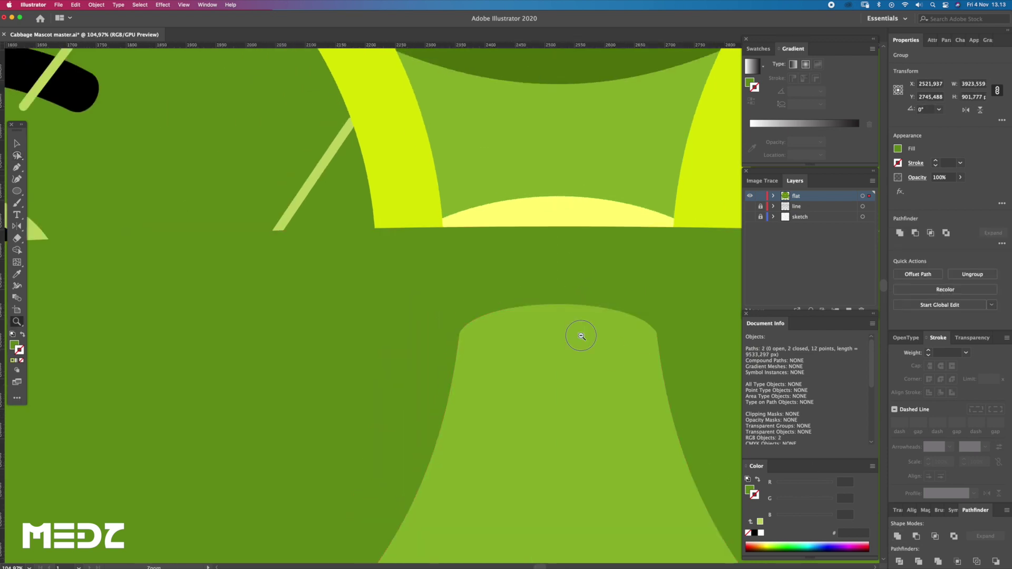
{"action": "left_click", "coordinate": [578, 335], "text": "alt"}
{"action": "left_click", "coordinate": [559, 305], "text": "alt"}
{"action": "key", "text": "v"}
{"action": "left_click", "coordinate": [432, 283]}
{"action": "key", "text": "ctrl+shift+a"}
{"action": "key", "text": "ctrl+0"}
{"action": "left_click", "coordinate": [558, 308]}
{"action": "scroll", "coordinate": [558, 316], "scroll_direction": "up", "scroll_amount": 3}
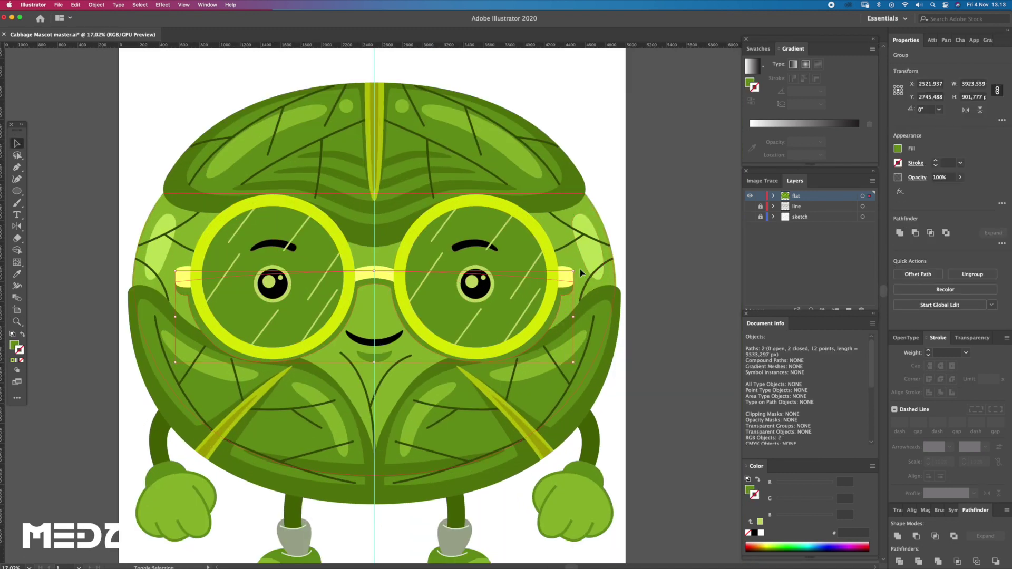
{"action": "left_click", "coordinate": [601, 237], "text": "shift"}
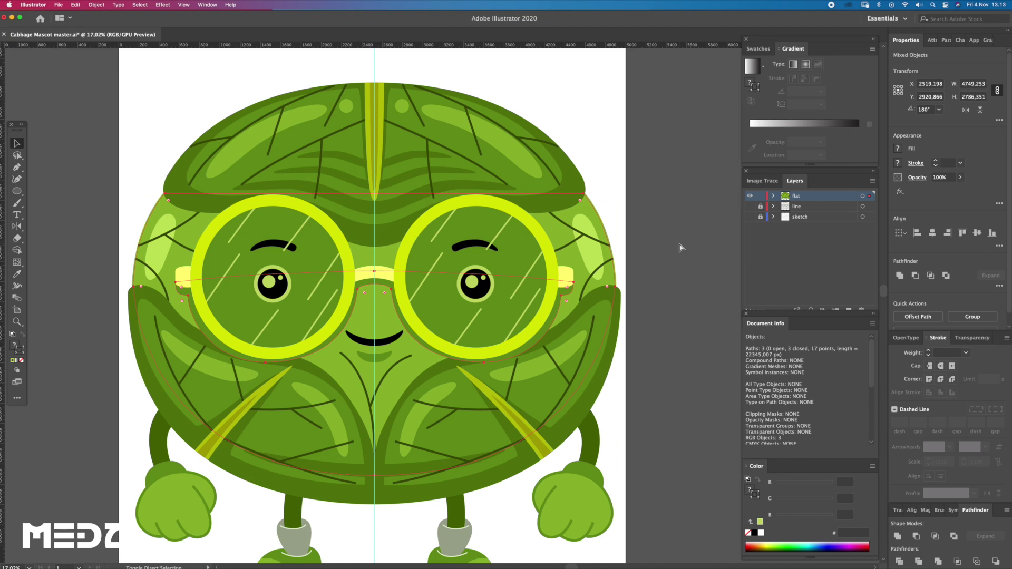
Step: Zoom in on the glasses area and adjust the glasses frame path
{"action": "left_click", "coordinate": [650, 227]}
{"action": "mouse_move", "coordinate": [412, 303]}
{"action": "left_mouse_down"}
{"action": "mouse_move", "coordinate": [400, 321]}
{"action": "mouse_move", "coordinate": [459, 344]}
{"action": "left_mouse_up"}
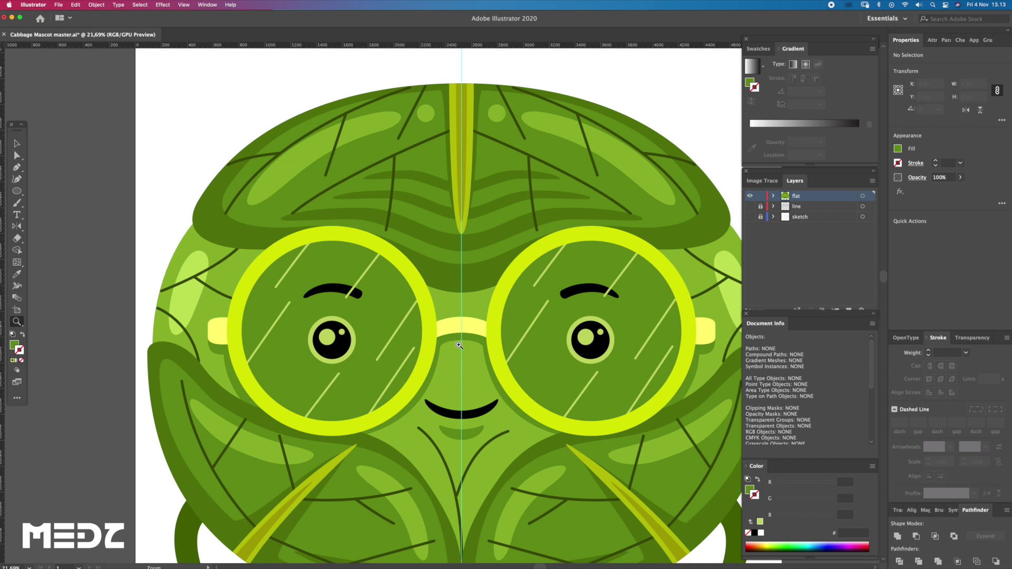
{"action": "left_click", "coordinate": [451, 344]}
{"action": "left_click_drag", "start_coordinate": [451, 344], "coordinate": [444, 299]}
{"action": "left_click", "coordinate": [170, 180]}
Step: Pen-draw the left half curve from the head's upper-left edge to a point above the bridge
{"action": "key", "text": "p"}
{"action": "left_click", "coordinate": [195, 225]}
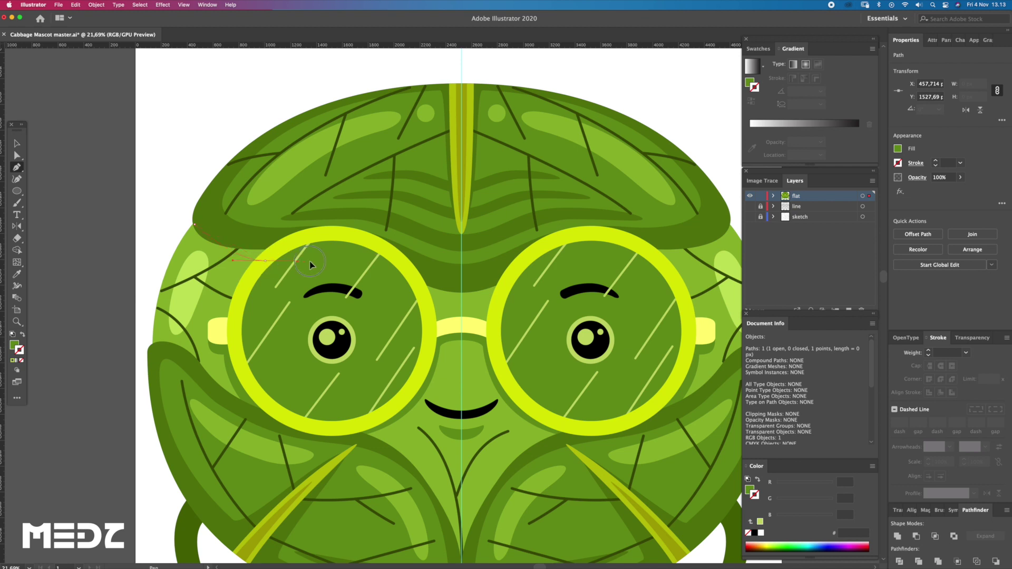
{"action": "mouse_move", "coordinate": [346, 262]}
{"action": "left_mouse_down"}
{"action": "mouse_move", "coordinate": [307, 256]}
{"action": "mouse_move", "coordinate": [354, 254]}
{"action": "left_mouse_up"}
{"action": "left_click_drag", "start_coordinate": [462, 305], "coordinate": [523, 299]}
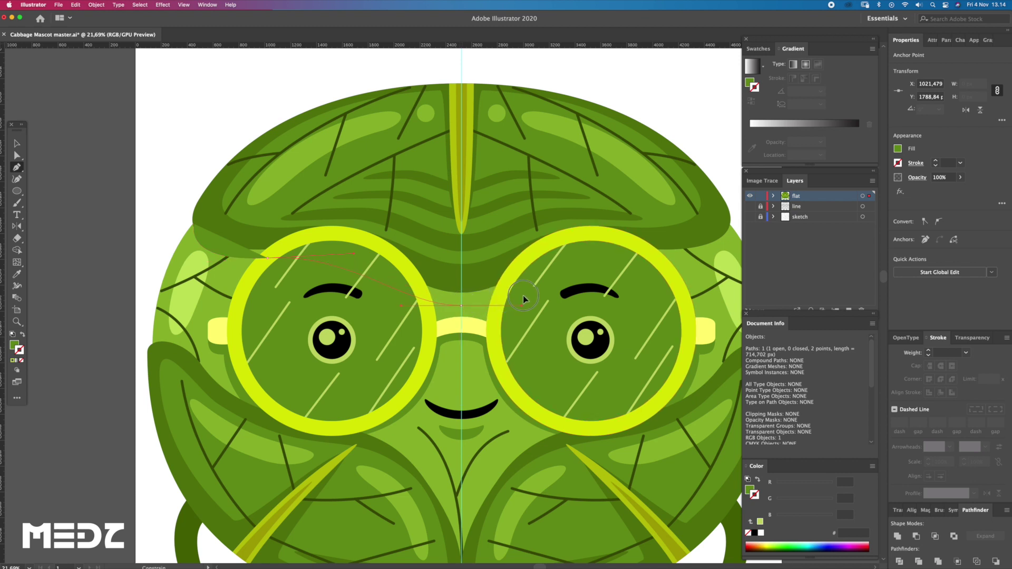
{"action": "left_click_drag", "start_coordinate": [353, 253], "coordinate": [394, 258]}
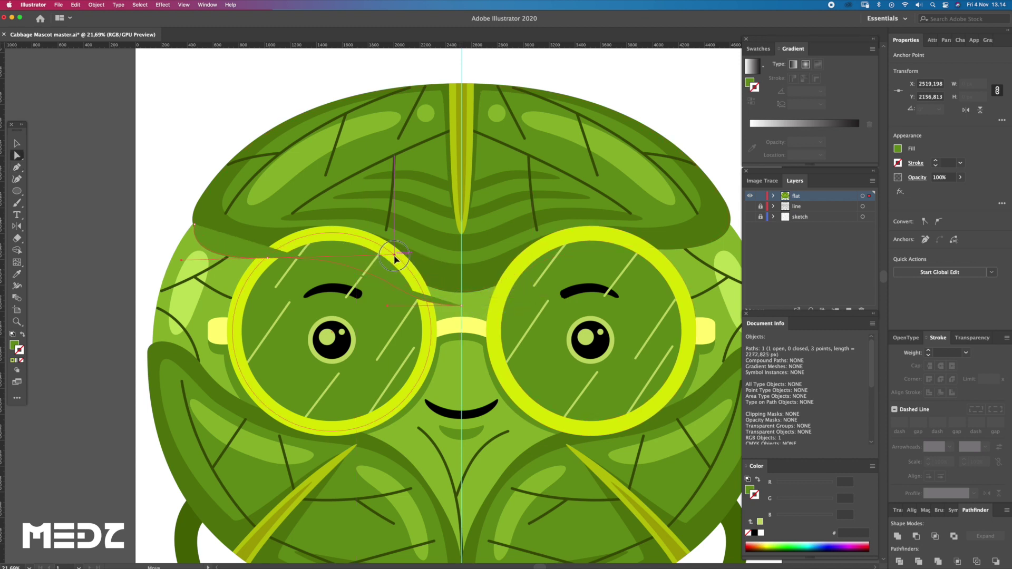
{"action": "left_click", "coordinate": [455, 306]}
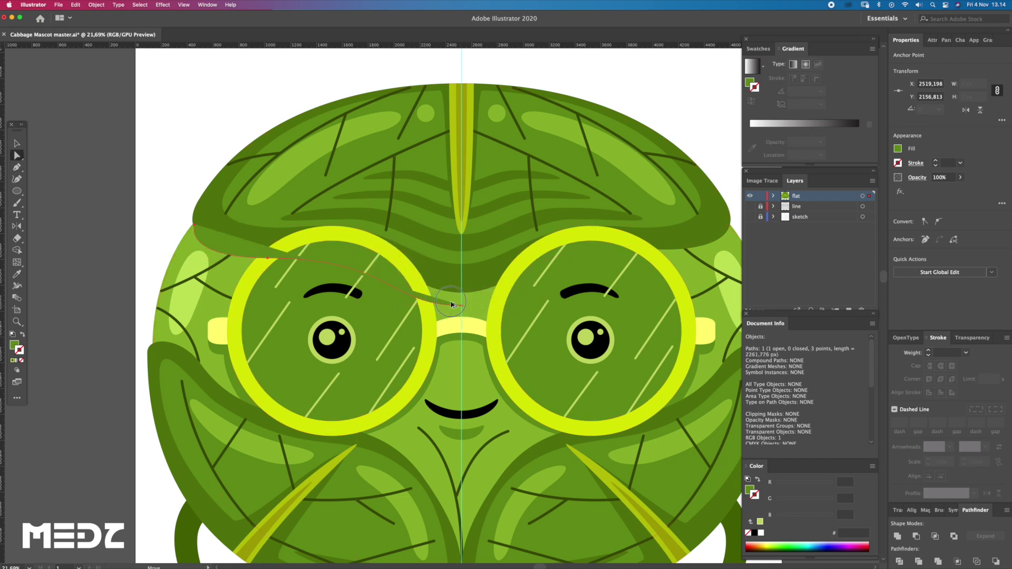
{"action": "left_click_drag", "start_coordinate": [451, 304], "coordinate": [545, 305]}
{"action": "left_click_drag", "start_coordinate": [475, 294], "coordinate": [402, 298]}
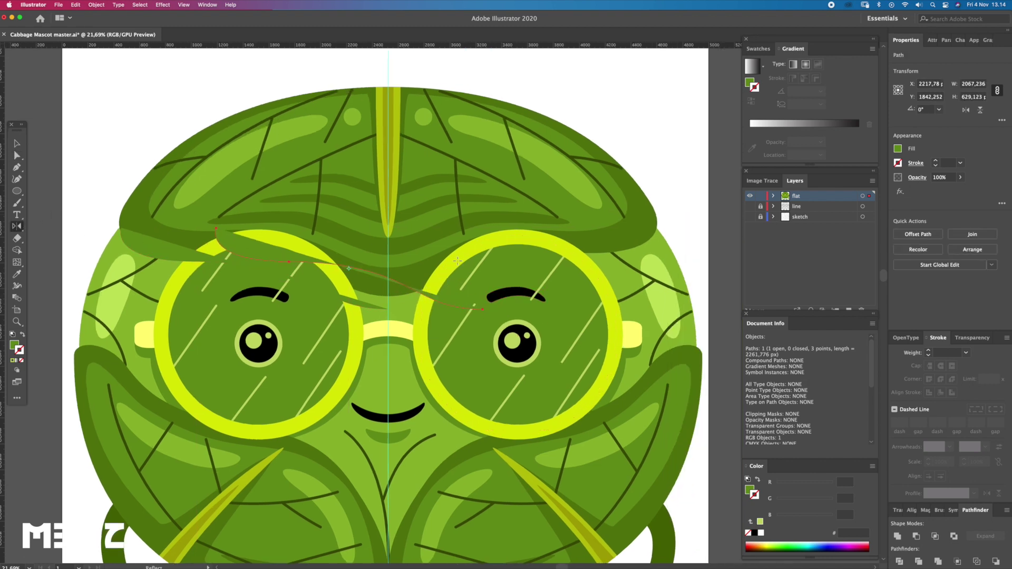
Step: Reflect a copy of the curve to the right side, snapping its end to the centre line
{"action": "left_click_drag", "start_coordinate": [296, 331], "coordinate": [298, 332]}
{"action": "key", "text": "v"}
{"action": "left_click_drag", "start_coordinate": [355, 270], "coordinate": [533, 281]}
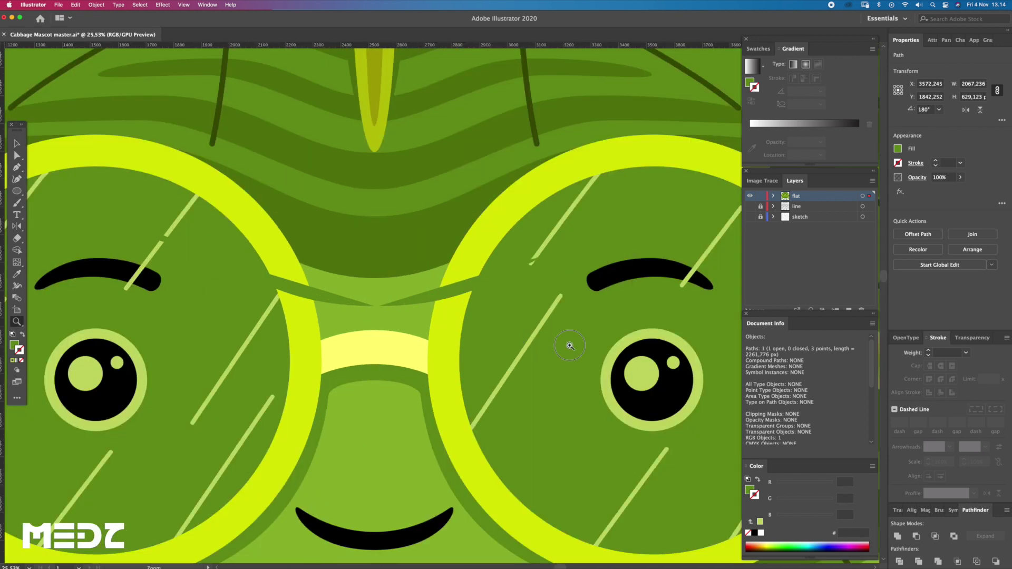
{"action": "scroll", "coordinate": [430, 296], "scroll_direction": "up", "scroll_amount": 5}
{"action": "left_click_drag", "start_coordinate": [427, 296], "coordinate": [411, 297]}
Step: Lasso the two centre endpoints and join the curves into one path
{"action": "key", "text": "q"}
{"action": "left_click_drag", "start_coordinate": [337, 285], "coordinate": [407, 315]}
{"action": "key", "text": "ctrl+j"}
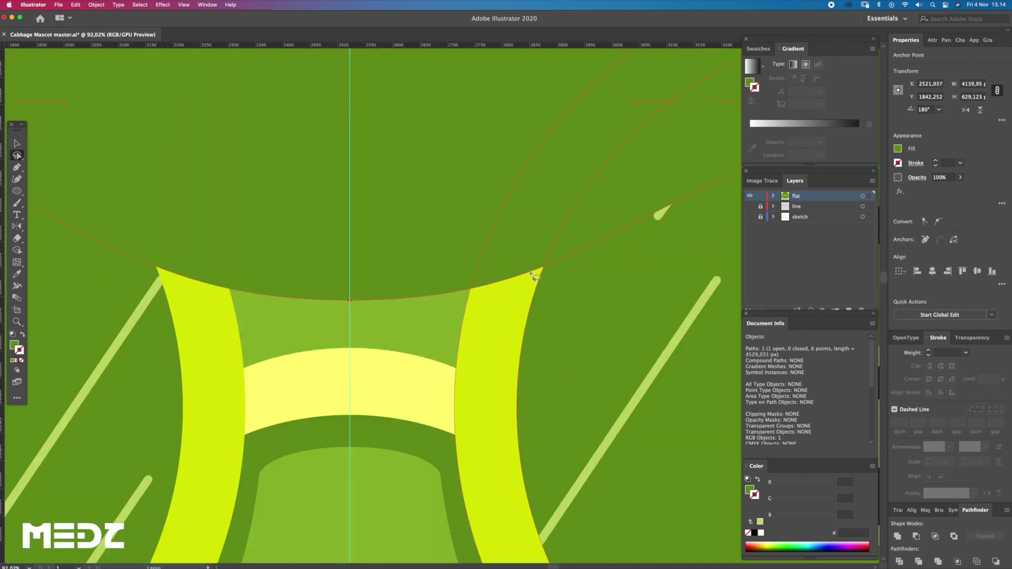
{"action": "key", "text": "z"}
{"action": "mouse_move", "coordinate": [656, 226]}
{"action": "left_mouse_down"}
{"action": "mouse_move", "coordinate": [715, 248]}
{"action": "mouse_move", "coordinate": [690, 246]}
{"action": "left_mouse_up"}
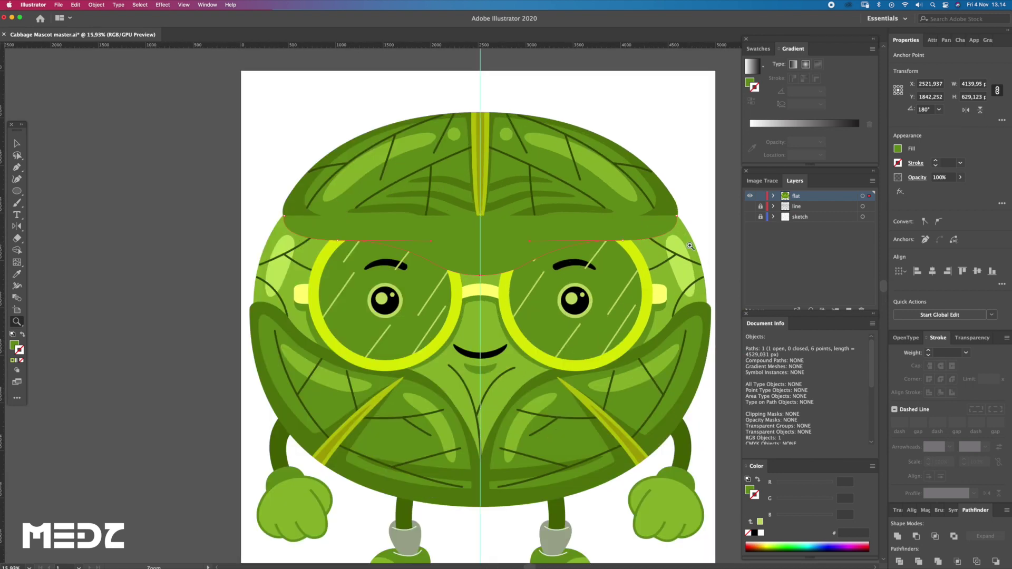
Step: Close the dark band path across the head and nudge its left tip anchor into place
{"action": "left_click", "coordinate": [678, 216]}
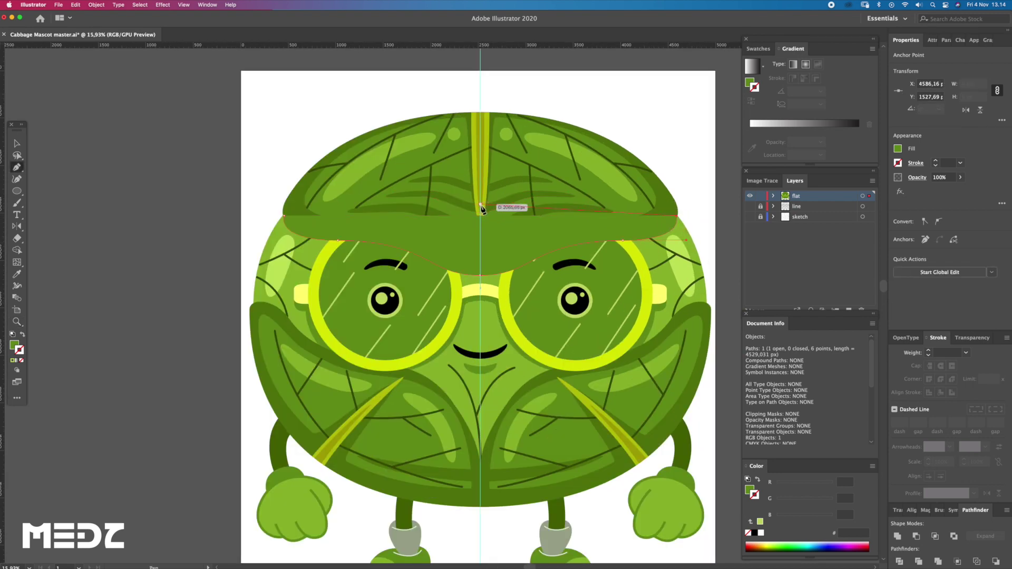
{"action": "left_click", "coordinate": [358, 209]}
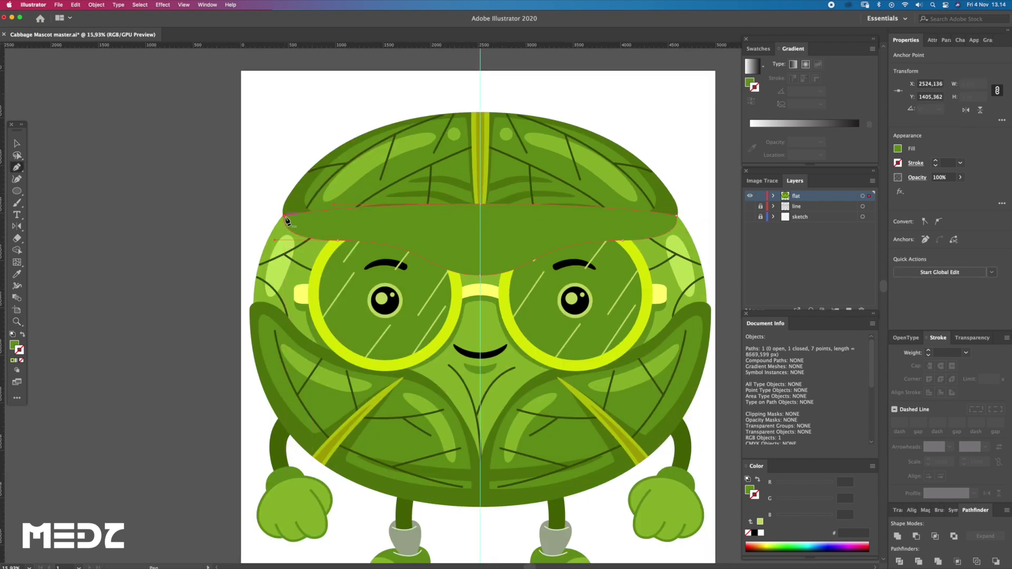
{"action": "key", "text": "z"}
{"action": "left_click_drag", "start_coordinate": [282, 215], "coordinate": [524, 299]}
{"action": "mouse_move", "coordinate": [318, 217]}
{"action": "left_mouse_down"}
{"action": "mouse_move", "coordinate": [358, 217]}
{"action": "mouse_move", "coordinate": [331, 216]}
{"action": "left_mouse_up"}
{"action": "key", "text": "a"}
Step: Adjust the anchor at the band's right tip to fit the head
{"action": "key", "text": "ctrl+0"}
{"action": "key", "text": "z"}
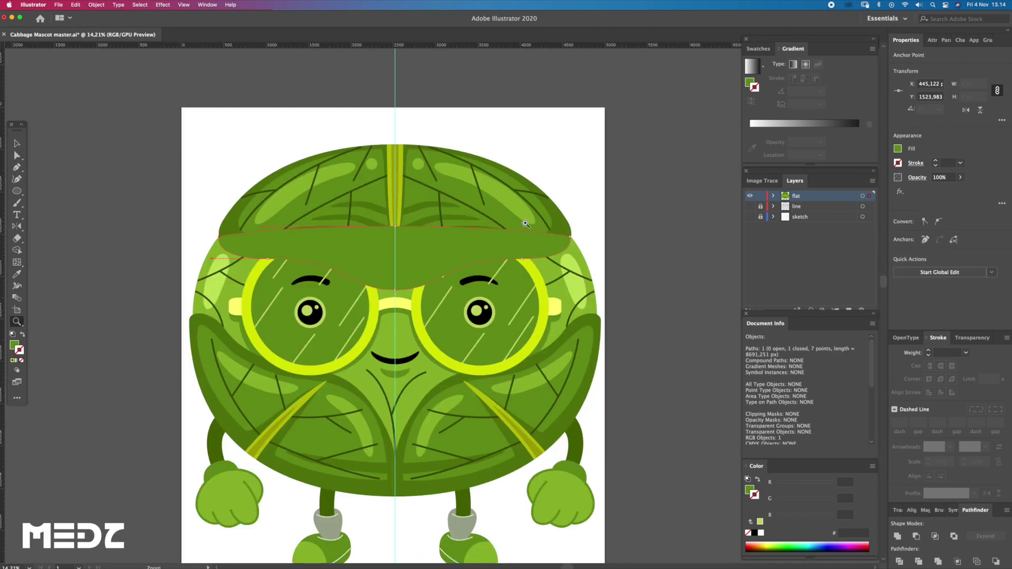
{"action": "left_click_drag", "start_coordinate": [515, 206], "coordinate": [679, 298]}
{"action": "key", "text": "a"}
{"action": "scroll", "coordinate": [596, 269], "scroll_direction": "up", "scroll_amount": 5}
{"action": "left_click_drag", "start_coordinate": [596, 267], "coordinate": [605, 275]}
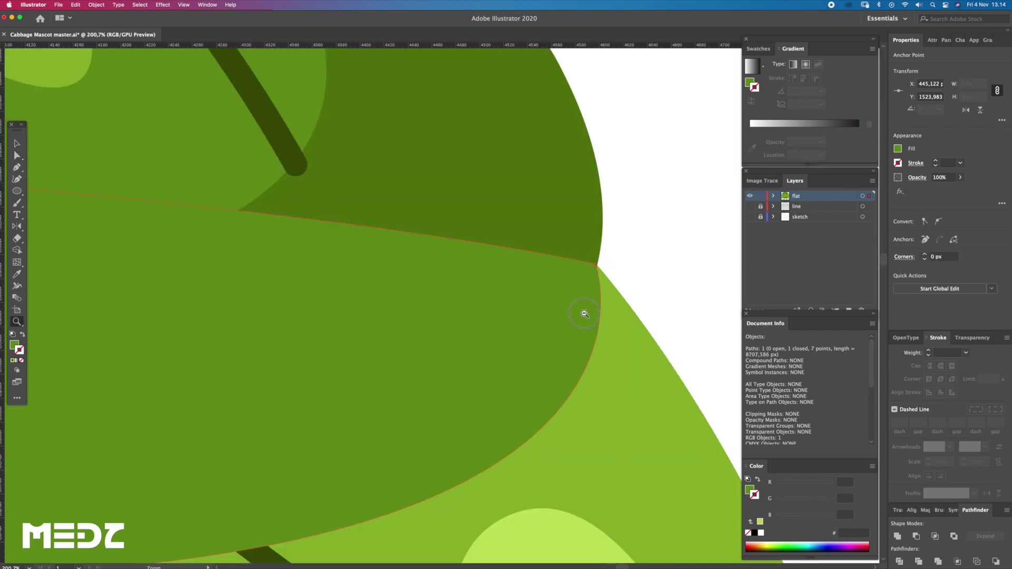
{"action": "key", "text": "ctrl+0"}
{"action": "key", "text": "z"}
{"action": "key", "text": "a"}
Step: Send the dark band behind the glasses
{"action": "left_click", "coordinate": [623, 316], "text": "shift"}
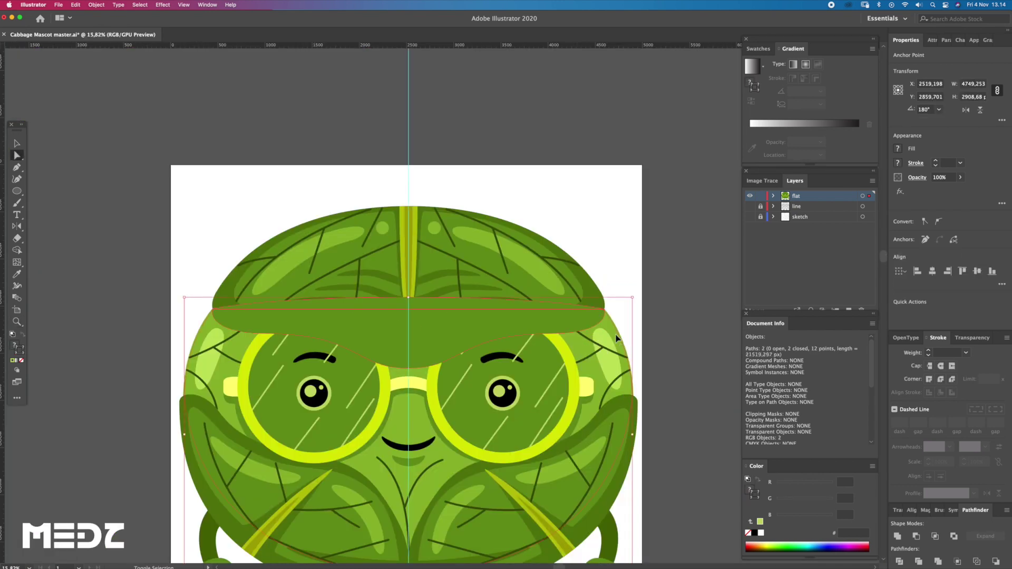
{"action": "key", "text": "ctrl+shift+bracketleft"}
{"action": "left_click", "coordinate": [662, 275]}
{"action": "scroll", "coordinate": [648, 238], "scroll_direction": "down", "scroll_amount": 3}
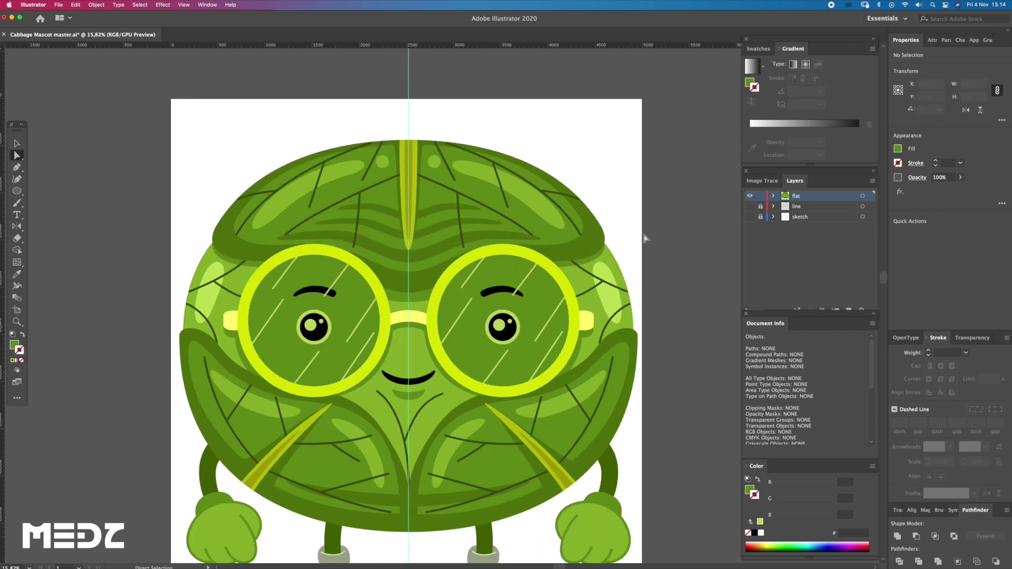
{"action": "scroll", "coordinate": [474, 263], "scroll_direction": "down", "scroll_amount": 2}
{"action": "scroll", "coordinate": [474, 285], "scroll_direction": "down", "scroll_amount": 2}
{"action": "scroll", "coordinate": [478, 311], "scroll_direction": "down", "scroll_amount": 2}
Step: Place a copy of the dark shape below the mouth, rotated 180° into a lip
{"action": "key", "text": "z"}
{"action": "left_click_drag", "start_coordinate": [478, 326], "coordinate": [490, 326]}
{"action": "key", "text": "v"}
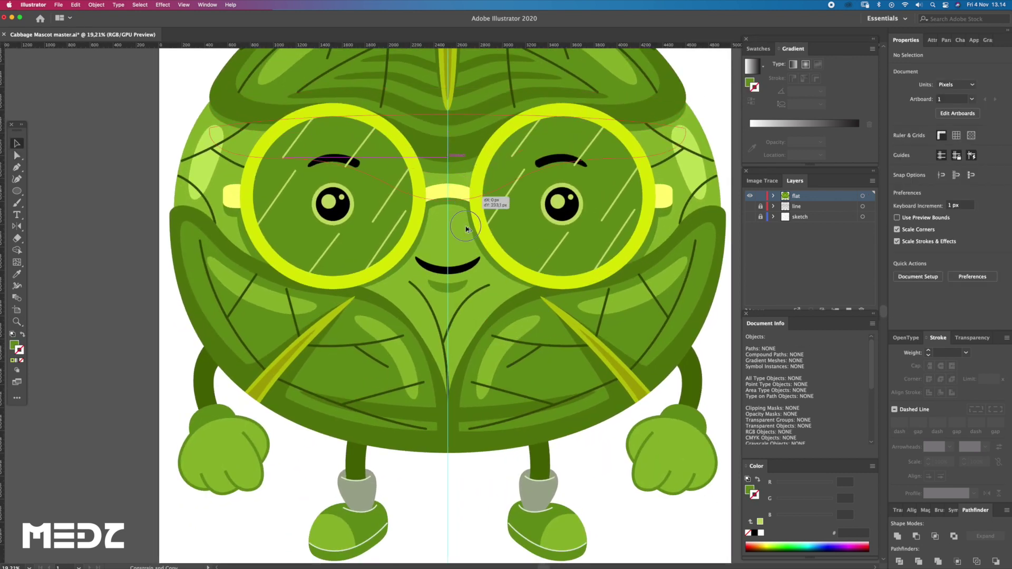
{"action": "left_click", "coordinate": [534, 251]}
{"action": "key", "text": "r"}
{"action": "left_click_drag", "start_coordinate": [532, 113], "coordinate": [406, 342]}
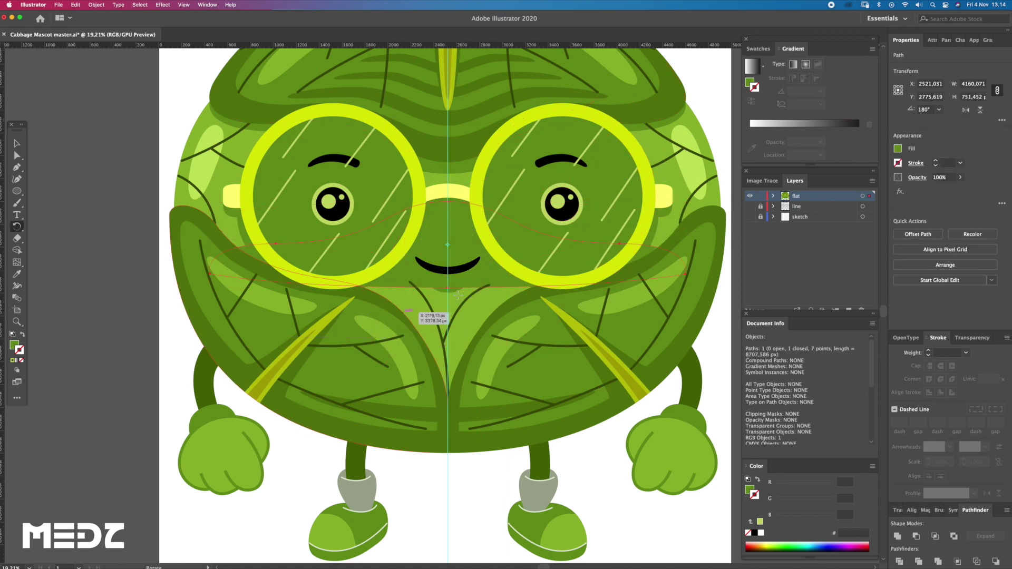
{"action": "key", "text": "super+shift+a"}
{"action": "key", "text": "z"}
{"action": "left_click_drag", "start_coordinate": [387, 311], "coordinate": [405, 316]}
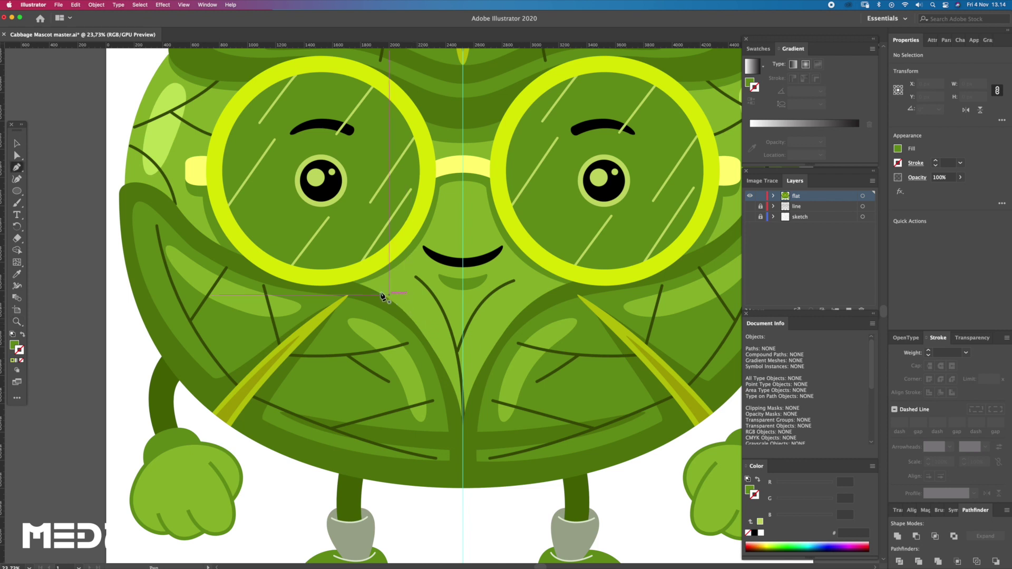
{"action": "left_click", "coordinate": [358, 285]}
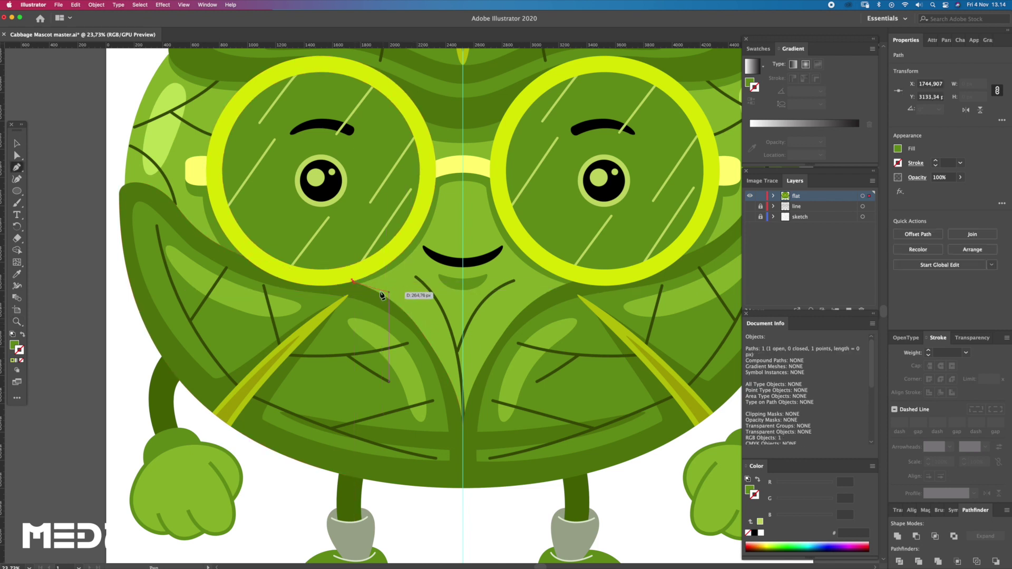
{"action": "scroll", "coordinate": [464, 340], "scroll_direction": "down", "scroll_amount": 2}
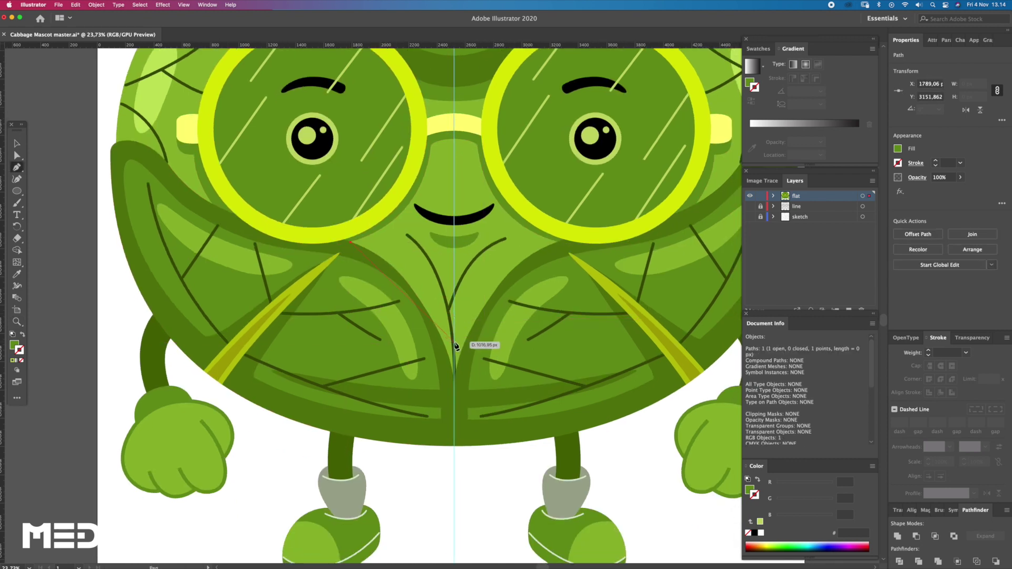
{"action": "left_click_drag", "start_coordinate": [472, 416], "coordinate": [495, 417]}
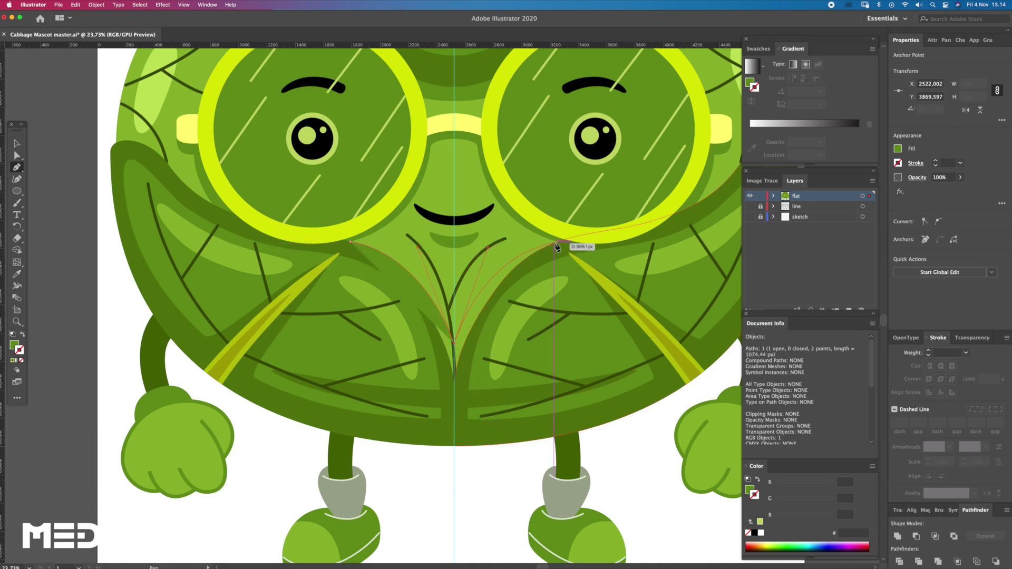
{"action": "left_click_drag", "start_coordinate": [555, 243], "coordinate": [560, 249]}
{"action": "mouse_move", "coordinate": [494, 368]}
{"action": "left_mouse_down"}
{"action": "mouse_move", "coordinate": [462, 391]}
{"action": "mouse_move", "coordinate": [417, 401]}
{"action": "left_mouse_up"}
{"action": "left_click", "coordinate": [454, 336]}
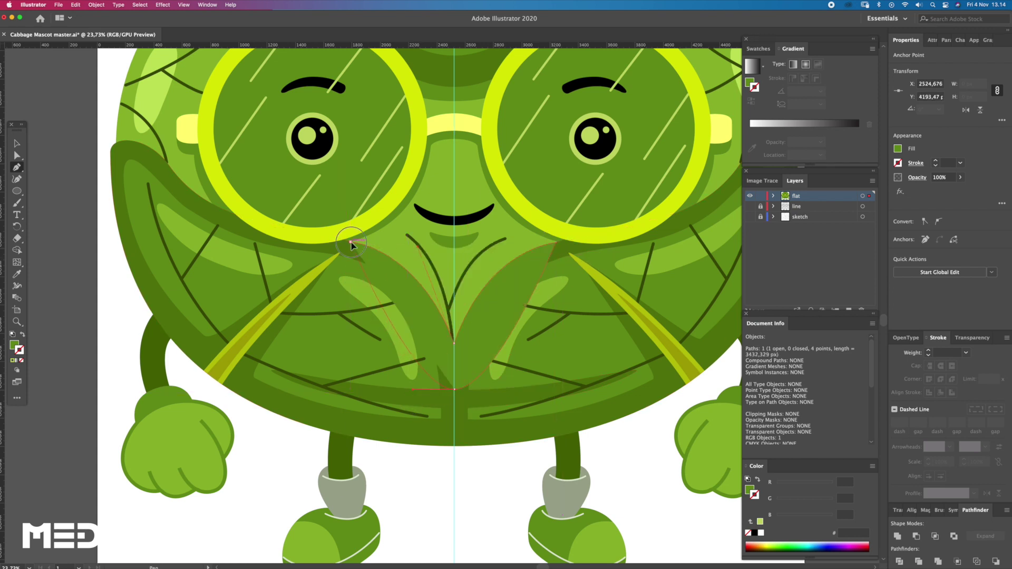
{"action": "left_click", "coordinate": [352, 242]}
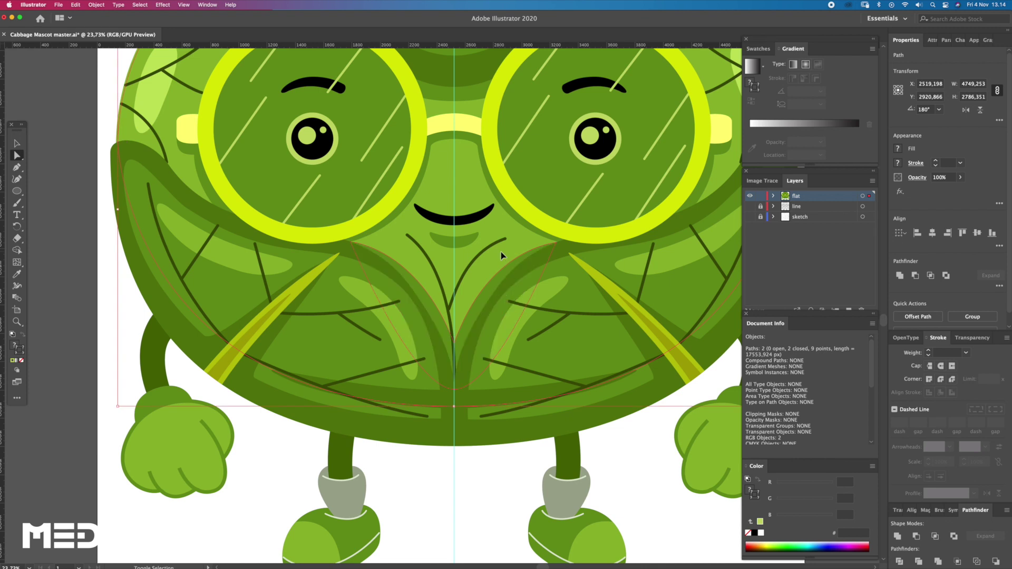
{"action": "key", "text": "z"}
{"action": "left_click", "coordinate": [437, 308], "text": "alt"}
{"action": "key", "text": "a"}
{"action": "scroll", "coordinate": [481, 298], "scroll_direction": "up", "scroll_amount": 2, "text": "alt"}
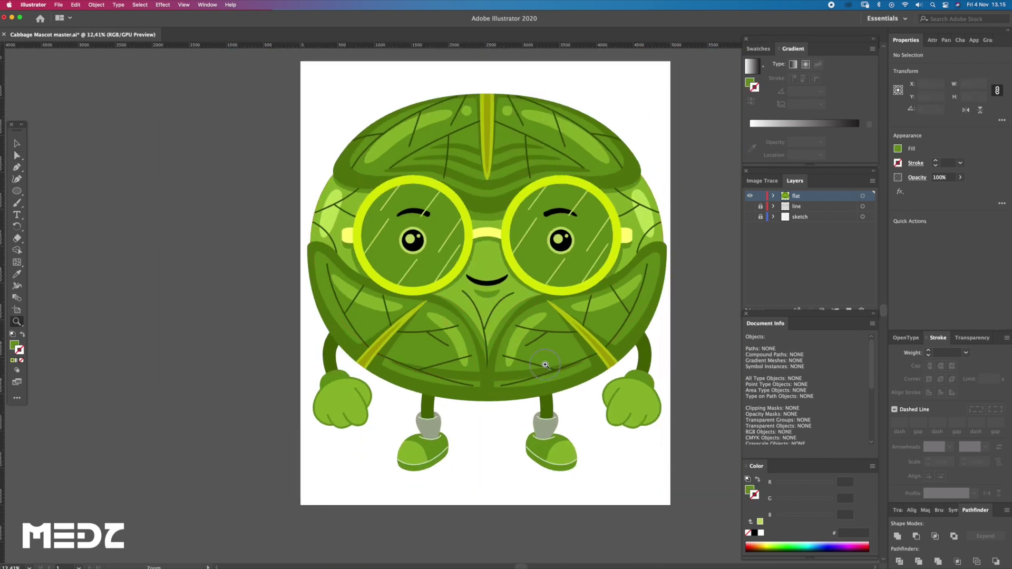
{"action": "left_click", "coordinate": [507, 303]}
{"action": "left_click", "coordinate": [494, 193], "text": "shift"}
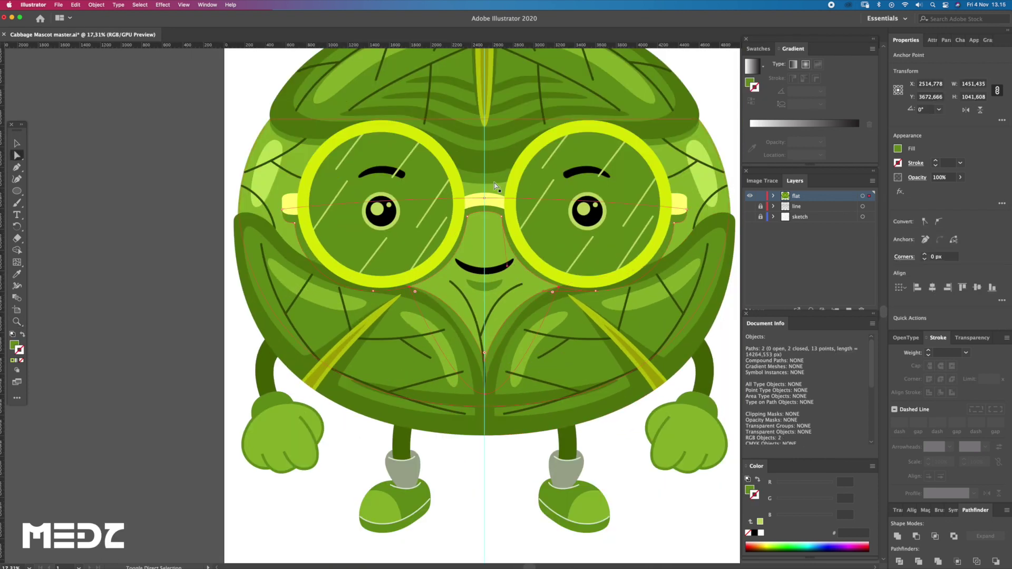
Step: Unite the leaf pieces around the mouth and select the group of face pieces
{"action": "left_click", "coordinate": [898, 536]}
{"action": "left_click_drag", "start_coordinate": [513, 255], "coordinate": [492, 271]}
{"action": "key", "text": "v"}
{"action": "left_click_drag", "start_coordinate": [211, 248], "coordinate": [707, 249]}
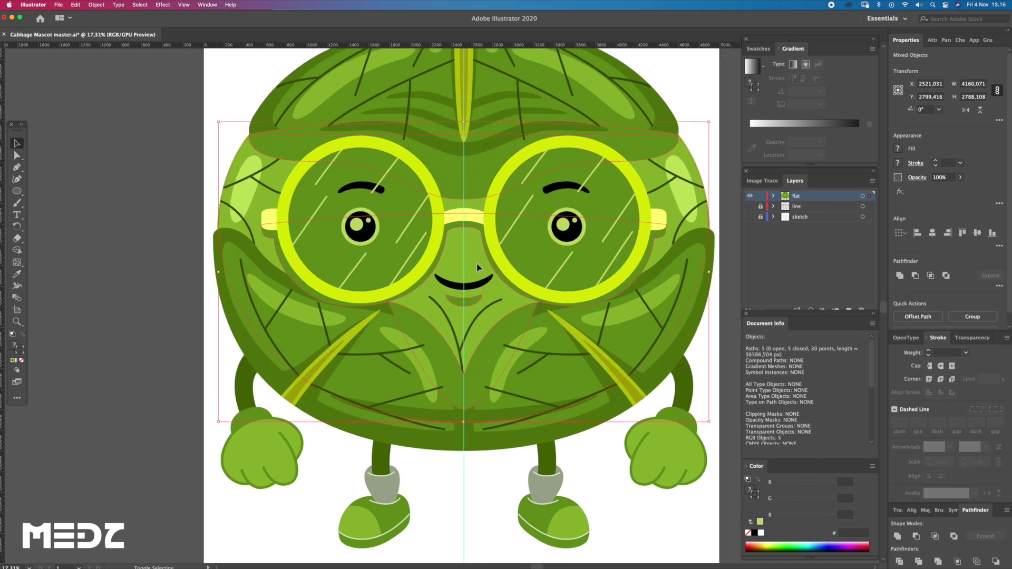
{"action": "left_click", "coordinate": [706, 250], "text": "shift"}
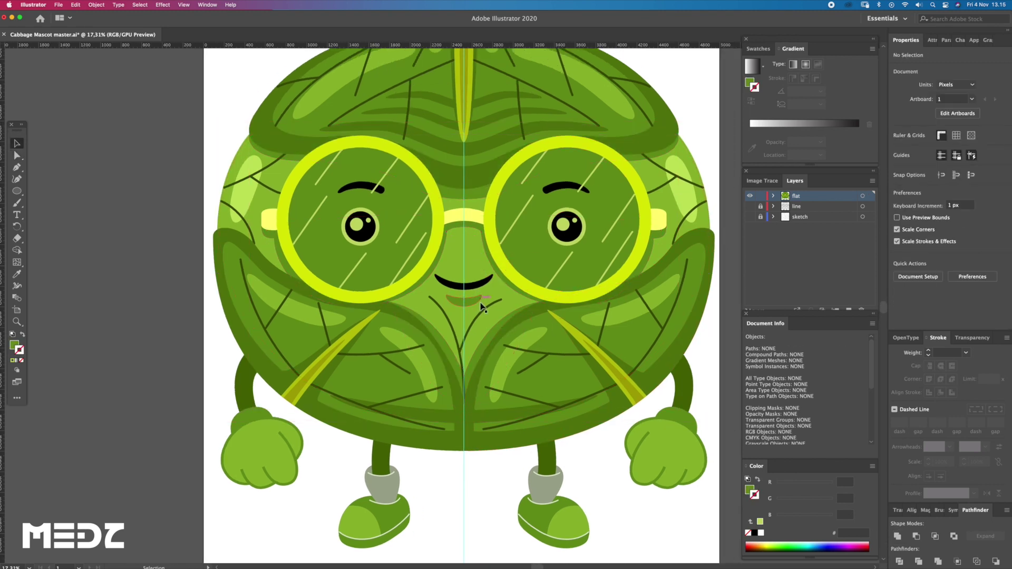
Step: Fill the selected face pieces with the lighter green #7ba520
{"action": "double_click", "coordinate": [15, 346]}
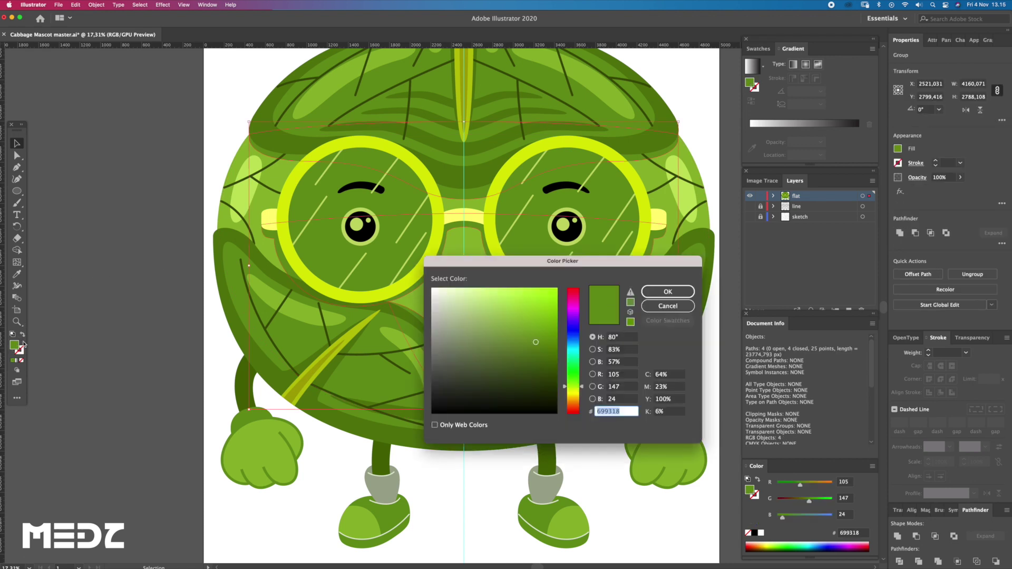
{"action": "left_click", "coordinate": [534, 330]}
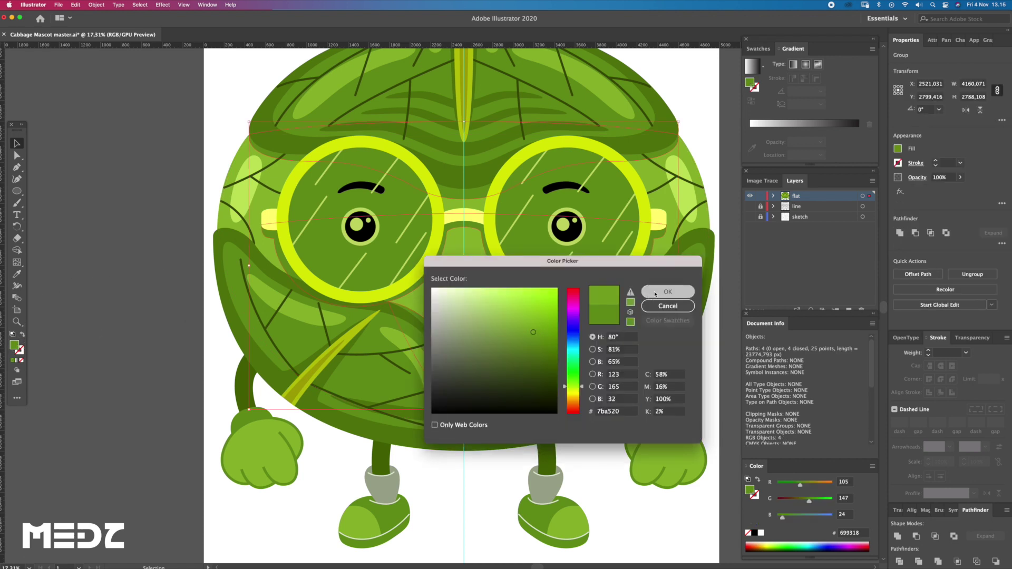
{"action": "left_click", "coordinate": [668, 291]}
{"action": "key", "text": "a"}
{"action": "scroll", "coordinate": [567, 397], "scroll_direction": "down", "scroll_amount": 1}
Step: Select the left glasses ring
{"action": "scroll", "coordinate": [567, 398], "scroll_direction": "down", "scroll_amount": 1}
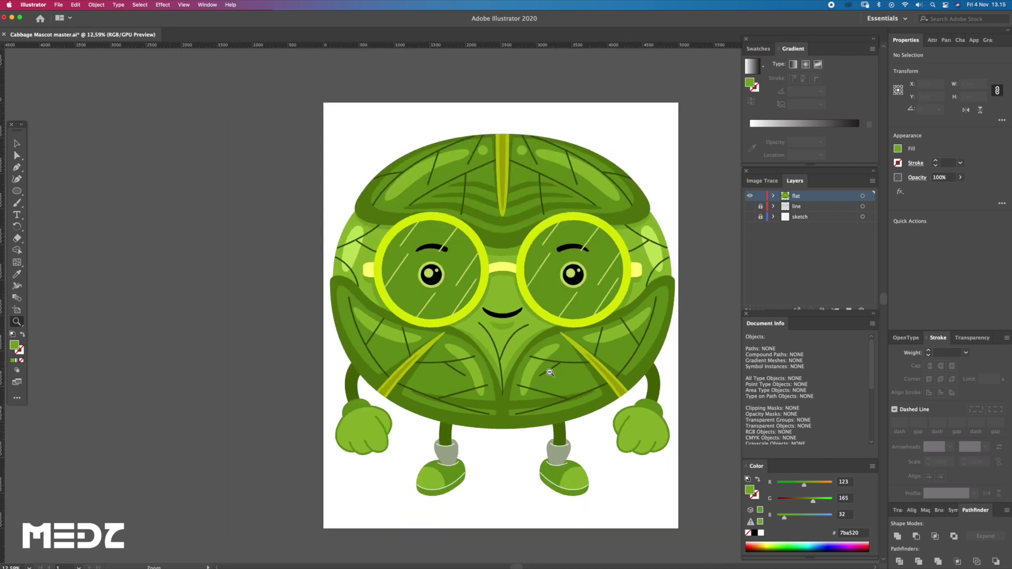
{"action": "scroll", "coordinate": [614, 362], "scroll_direction": "down", "scroll_amount": 1}
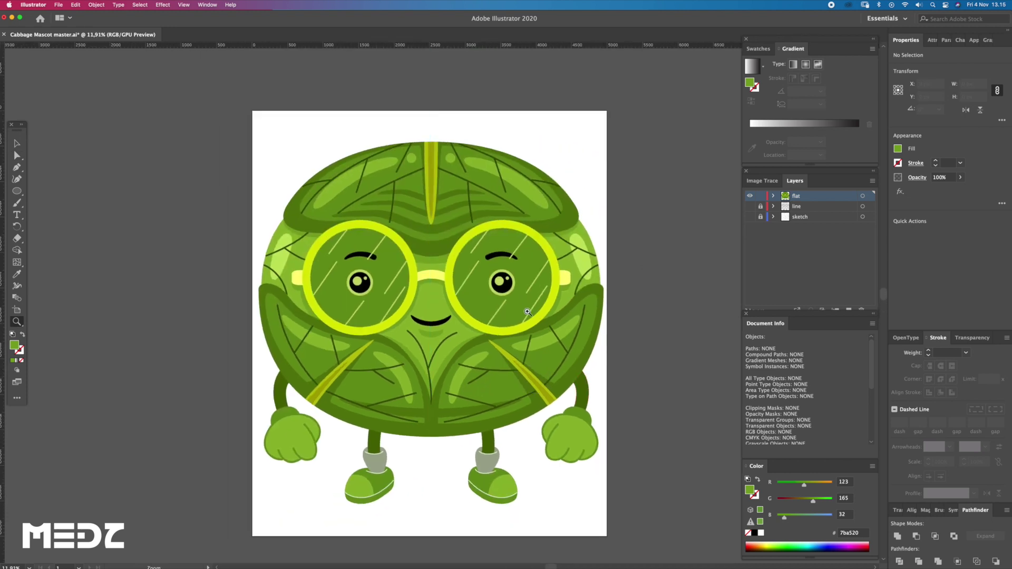
{"action": "scroll", "coordinate": [325, 246], "scroll_direction": "up", "scroll_amount": 2}
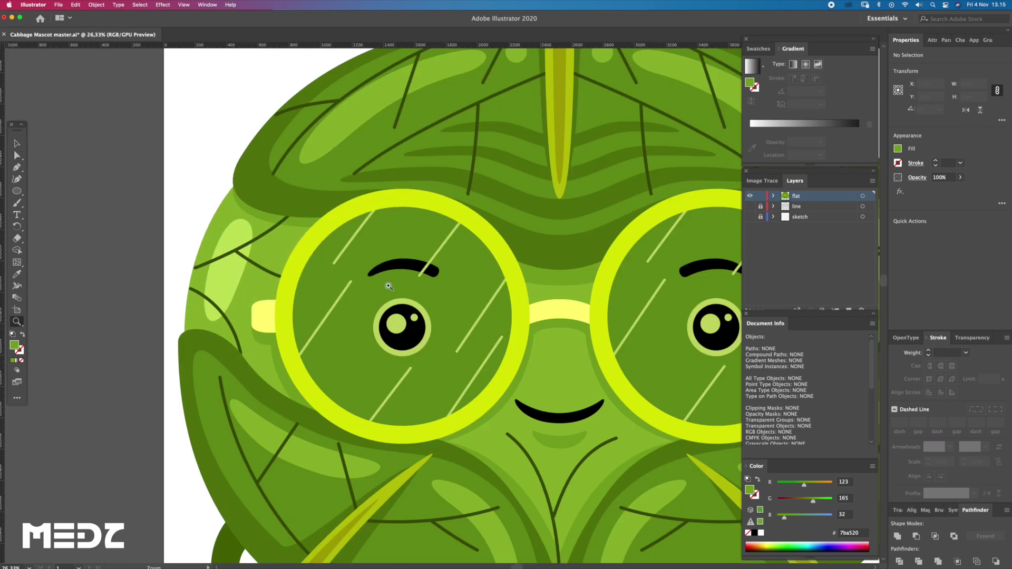
{"action": "left_click", "coordinate": [453, 219]}
{"action": "scroll", "coordinate": [412, 207], "scroll_direction": "up", "scroll_amount": 2}
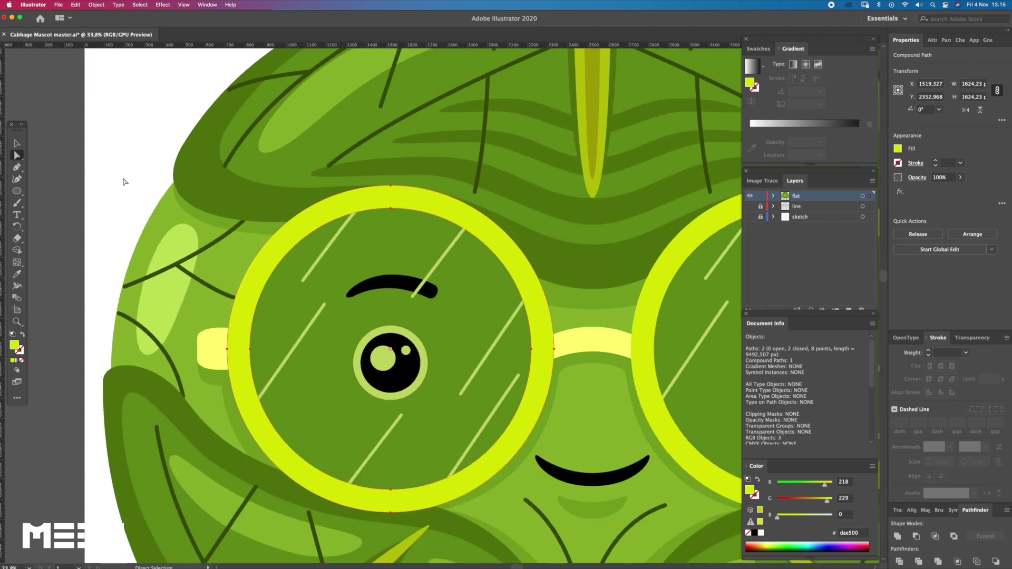
Step: Pen a closed thin arc along the top of the left glasses rim
{"action": "key", "text": "super+shift+a"}
{"action": "key", "text": "p"}
{"action": "left_click", "coordinate": [209, 354]}
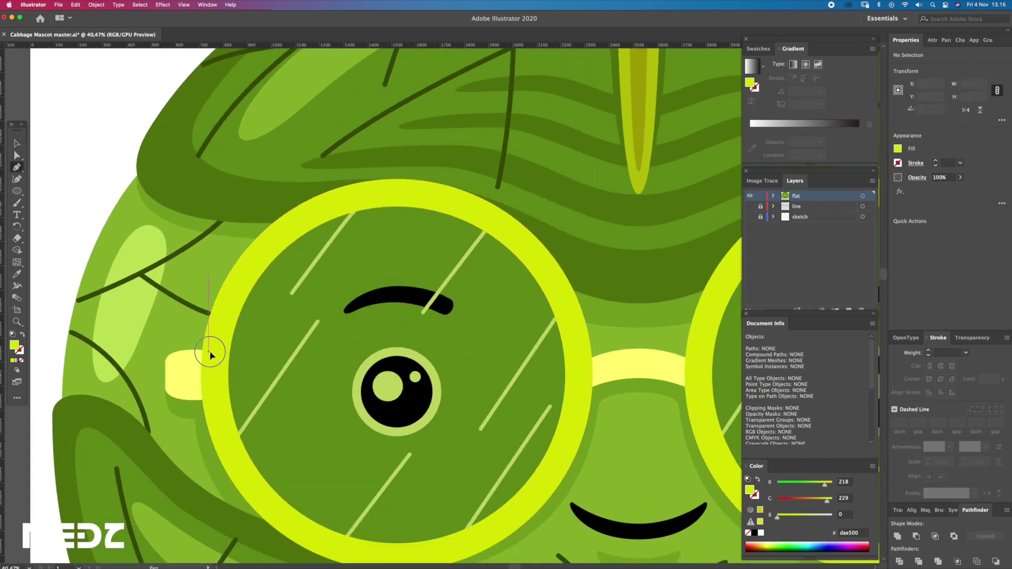
{"action": "left_click_drag", "start_coordinate": [217, 313], "coordinate": [234, 273]}
{"action": "key", "text": "super+z"}
{"action": "left_click_drag", "start_coordinate": [404, 185], "coordinate": [527, 193]}
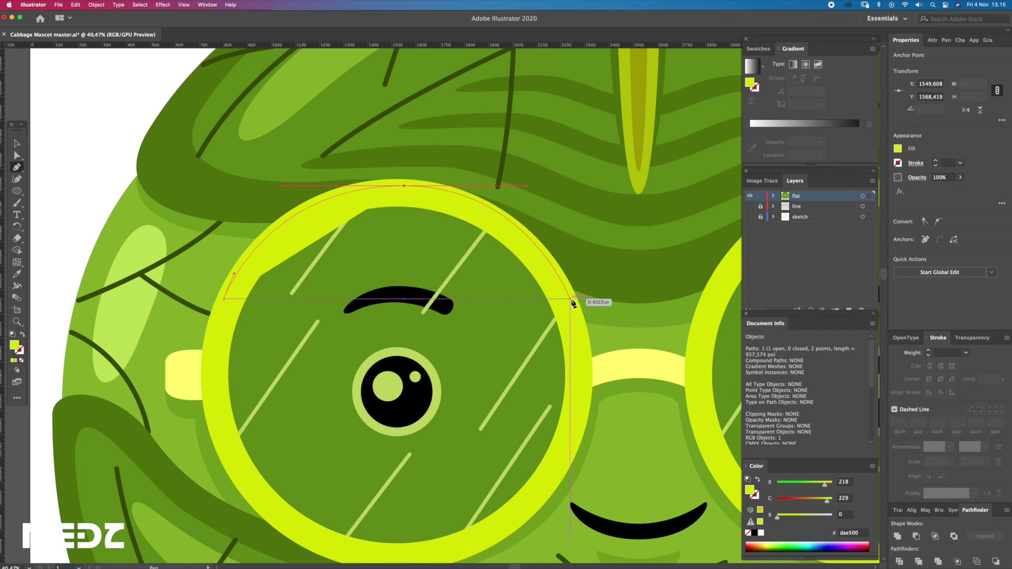
{"action": "left_click", "coordinate": [570, 300]}
{"action": "left_click_drag", "start_coordinate": [390, 202], "coordinate": [290, 203]}
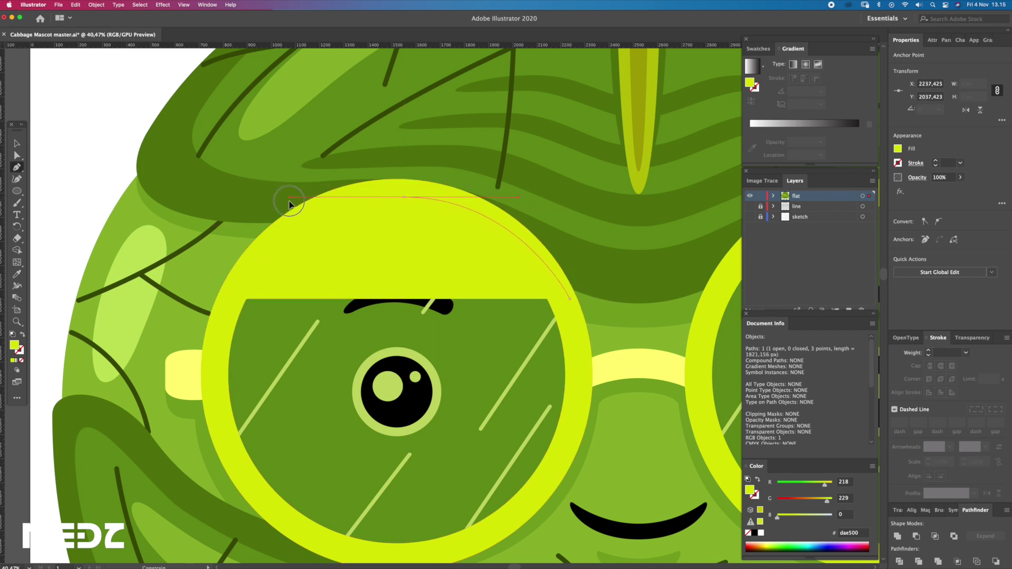
{"action": "left_click", "coordinate": [224, 298]}
Step: Shorten the arc's curve handles to hug the rim and fill it pale bridge yellow
{"action": "left_click_drag", "start_coordinate": [288, 197], "coordinate": [277, 197]}
{"action": "left_click", "coordinate": [515, 232]}
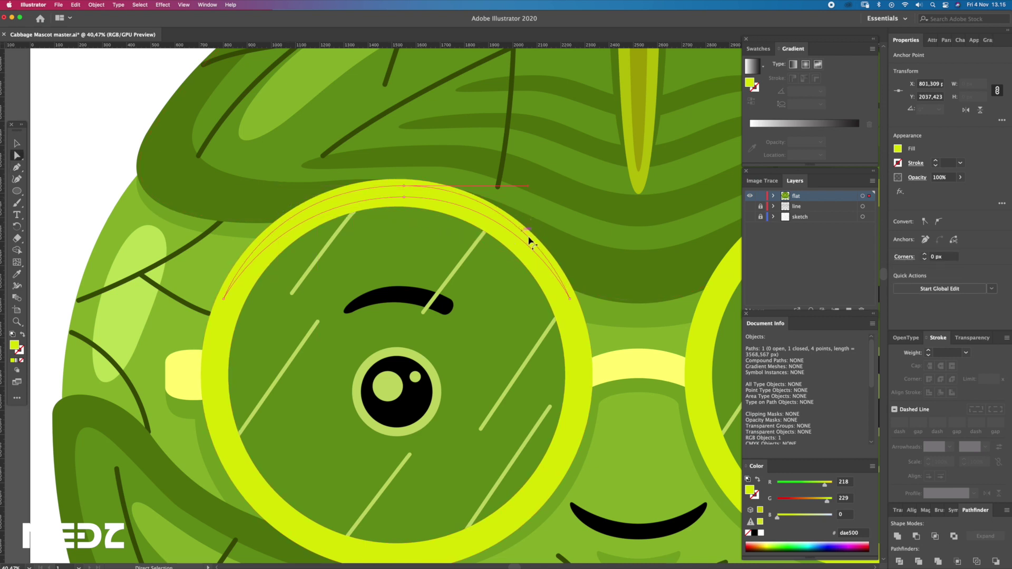
{"action": "mouse_move", "coordinate": [528, 188]}
{"action": "left_mouse_down"}
{"action": "mouse_move", "coordinate": [515, 188]}
{"action": "mouse_move", "coordinate": [524, 192]}
{"action": "left_mouse_up"}
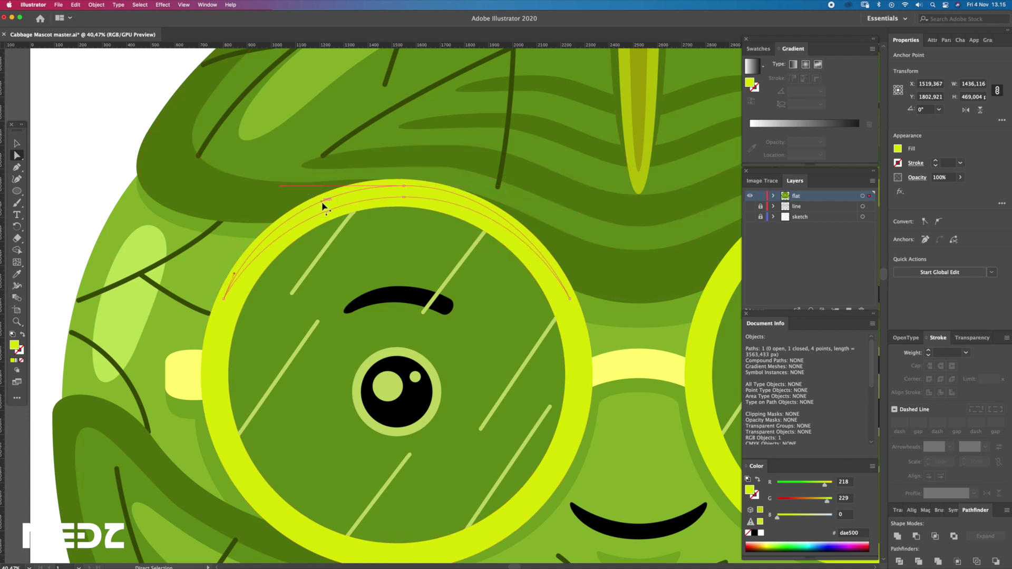
{"action": "left_click", "coordinate": [478, 214]}
{"action": "left_click_drag", "start_coordinate": [519, 200], "coordinate": [513, 198]}
{"action": "key", "text": "super+shift+a"}
{"action": "left_click", "coordinate": [626, 362]}
Step: Place a copy of the left glasses ring on the pasteboard
{"action": "scroll", "coordinate": [626, 362], "scroll_direction": "down", "scroll_amount": 4}
{"action": "key", "text": "a"}
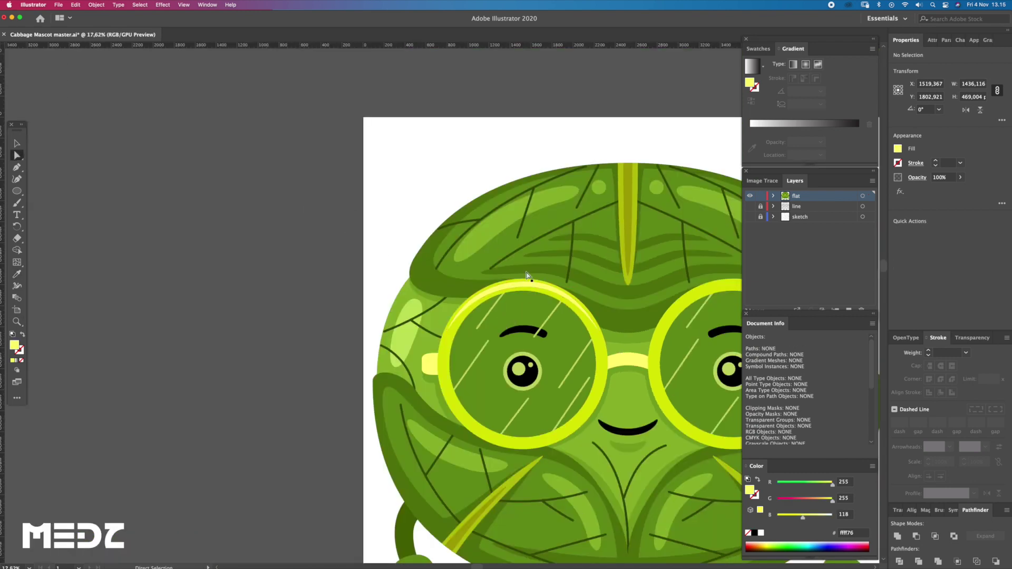
{"action": "scroll", "coordinate": [607, 406], "scroll_direction": "up", "scroll_amount": 3}
{"action": "left_click", "coordinate": [596, 395]}
{"action": "key", "text": "p"}
{"action": "key", "text": "a"}
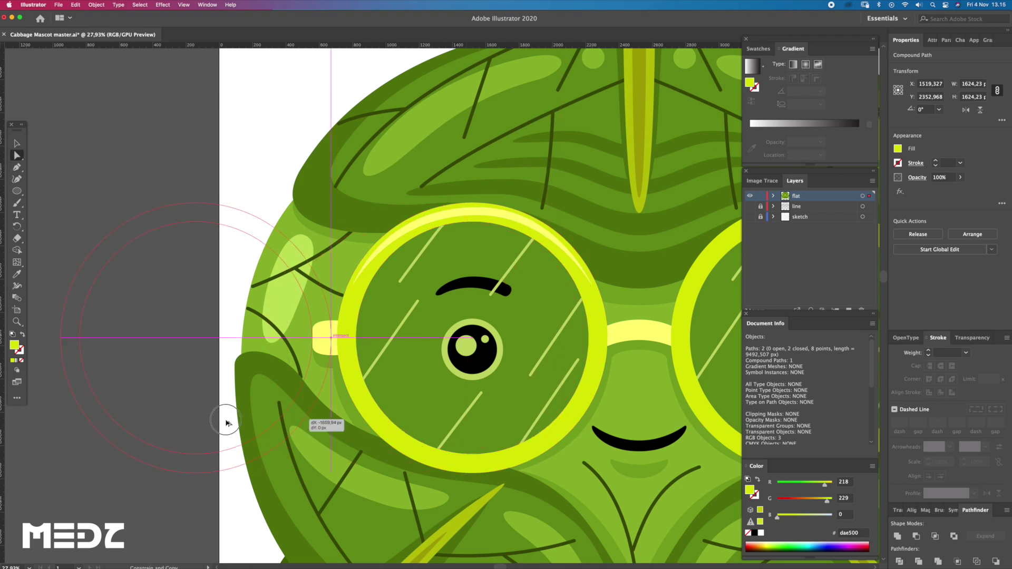
{"action": "left_click_drag", "start_coordinate": [570, 431], "coordinate": [174, 430]}
{"action": "scroll", "coordinate": [331, 411], "scroll_direction": "left", "scroll_amount": 5}
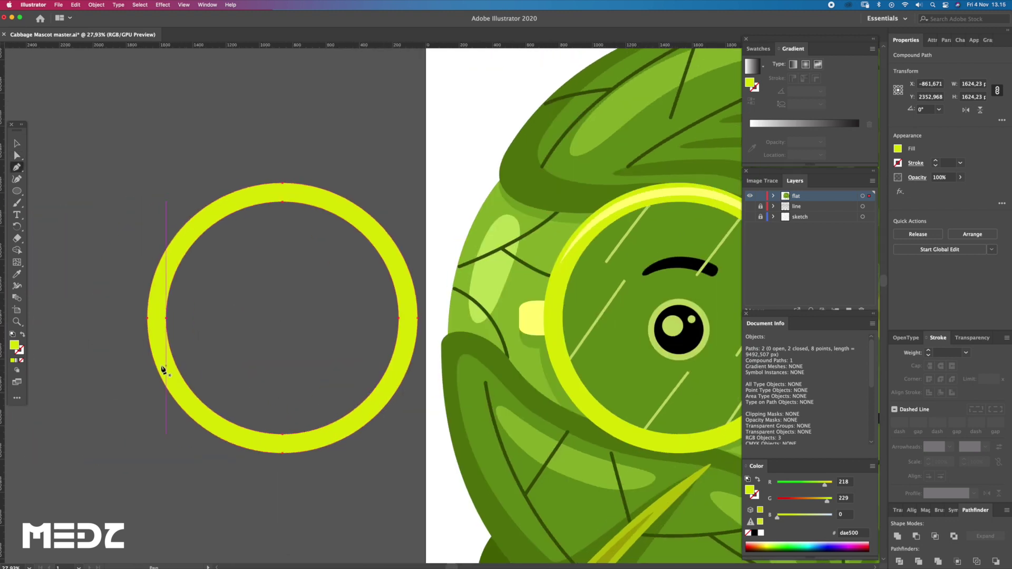
Step: Lasso-delete the copied ring's upper half, leaving a bowl shape
{"action": "left_click", "coordinate": [156, 364]}
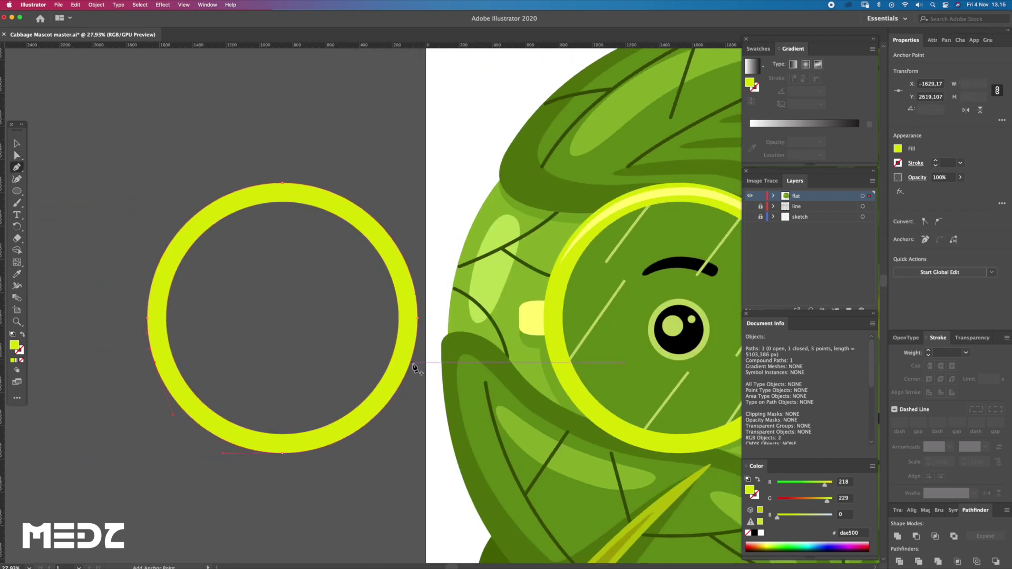
{"action": "key", "text": "q"}
{"action": "left_click_drag", "start_coordinate": [394, 211], "coordinate": [149, 337]}
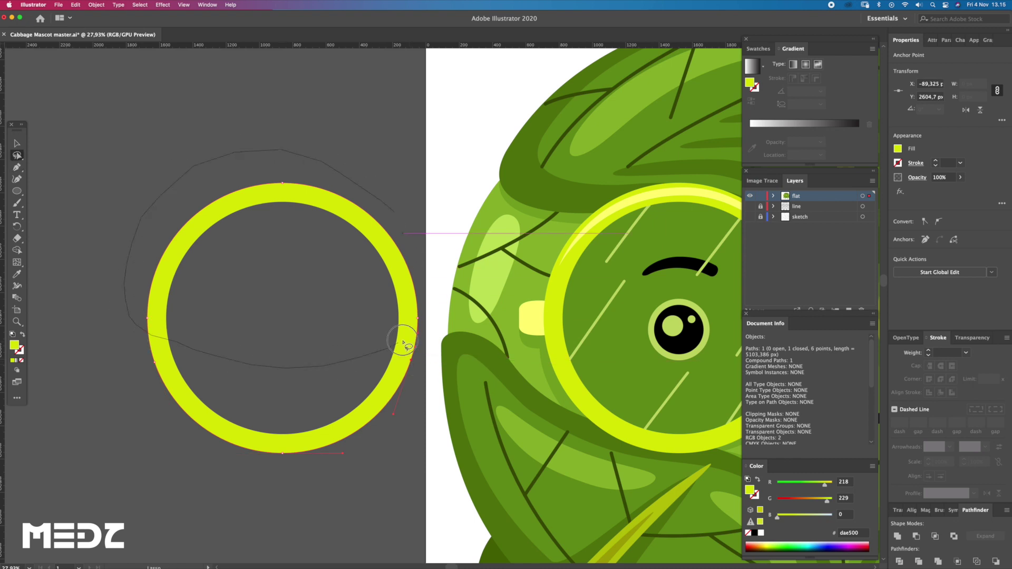
{"action": "left_click_drag", "start_coordinate": [416, 261], "coordinate": [421, 222]}
{"action": "key", "text": "Delete"}
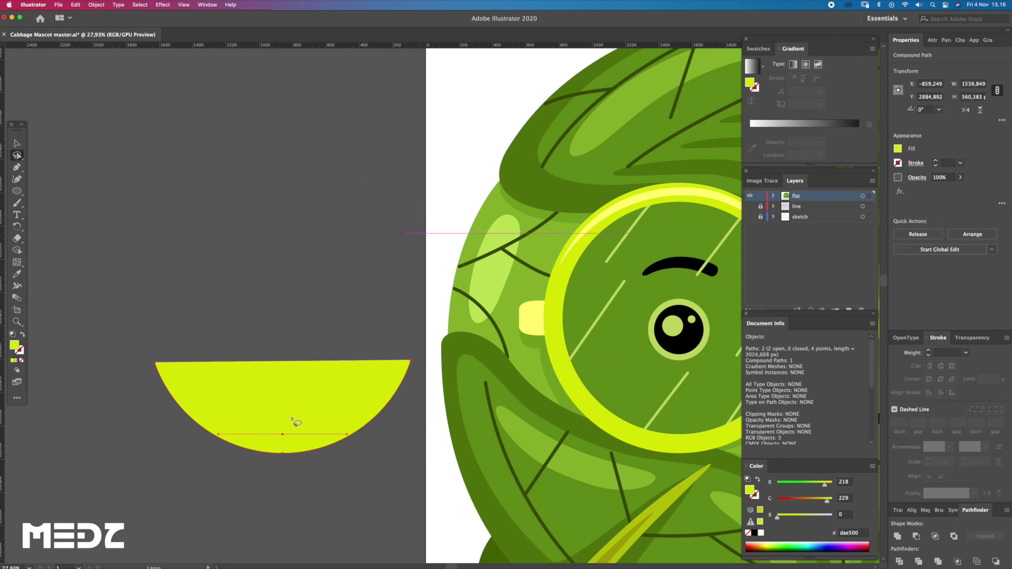
{"action": "left_click", "coordinate": [289, 418]}
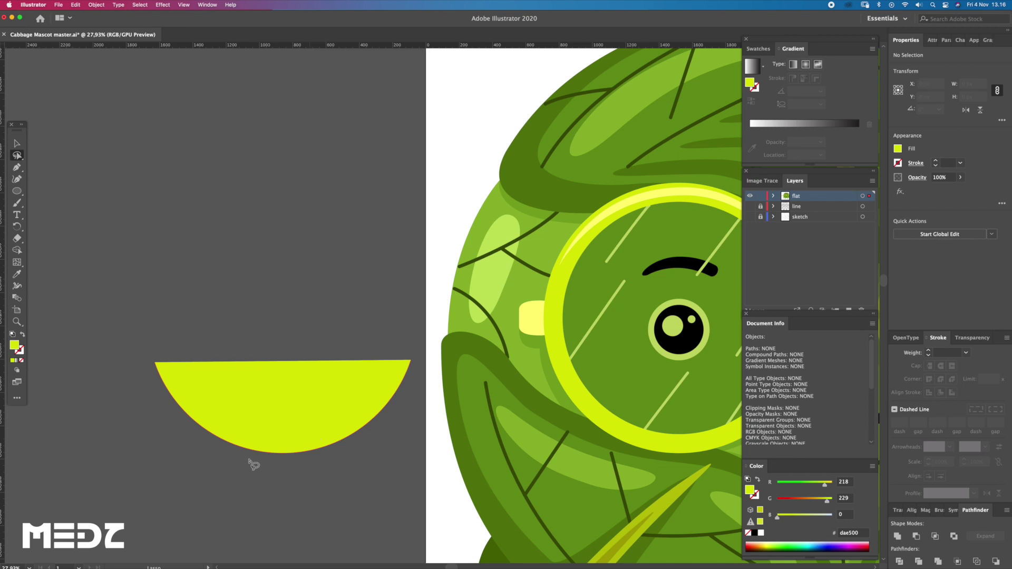
Step: Draw a thin crescent from the bowl and fit it under the left glasses rim
{"action": "left_click", "coordinate": [154, 363]}
{"action": "left_click_drag", "start_coordinate": [282, 439], "coordinate": [316, 439]}
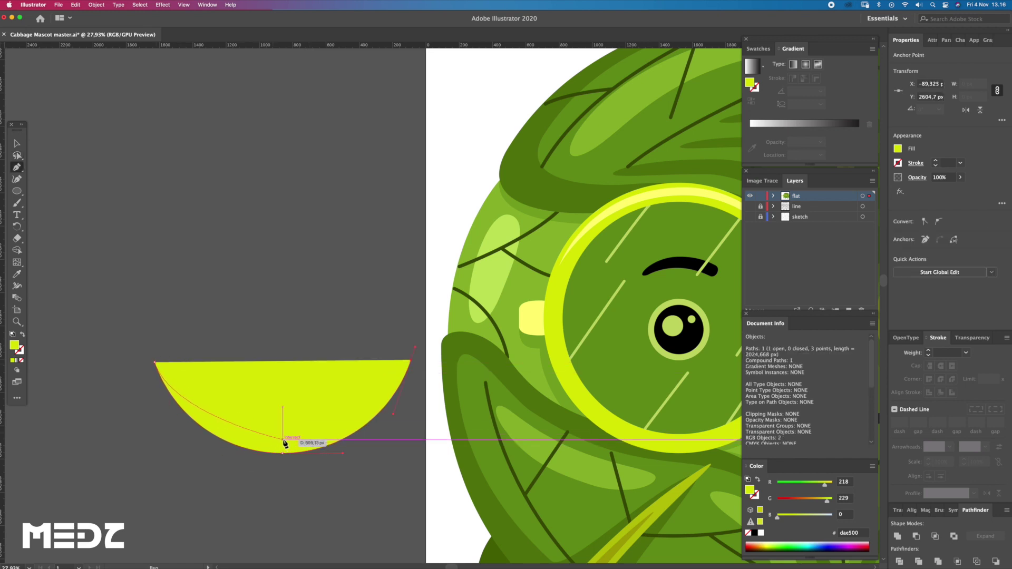
{"action": "left_click", "coordinate": [411, 361]}
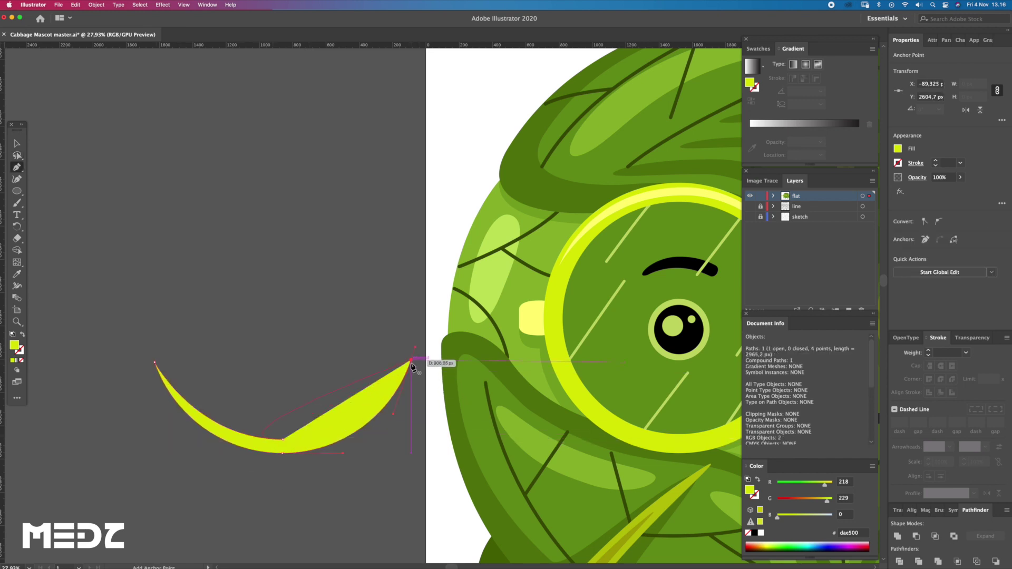
{"action": "key", "text": "a"}
{"action": "left_click_drag", "start_coordinate": [277, 449], "coordinate": [623, 449]}
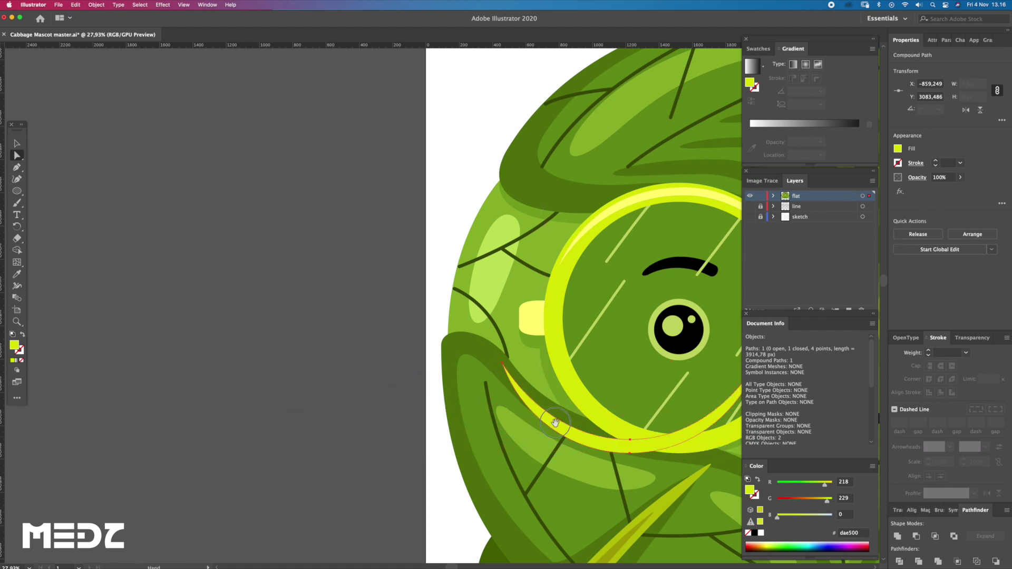
{"action": "scroll", "coordinate": [620, 453], "scroll_direction": "right", "scroll_amount": 5}
{"action": "scroll", "coordinate": [621, 453], "scroll_direction": "down", "scroll_amount": 1}
{"action": "left_click_drag", "start_coordinate": [405, 417], "coordinate": [453, 418]}
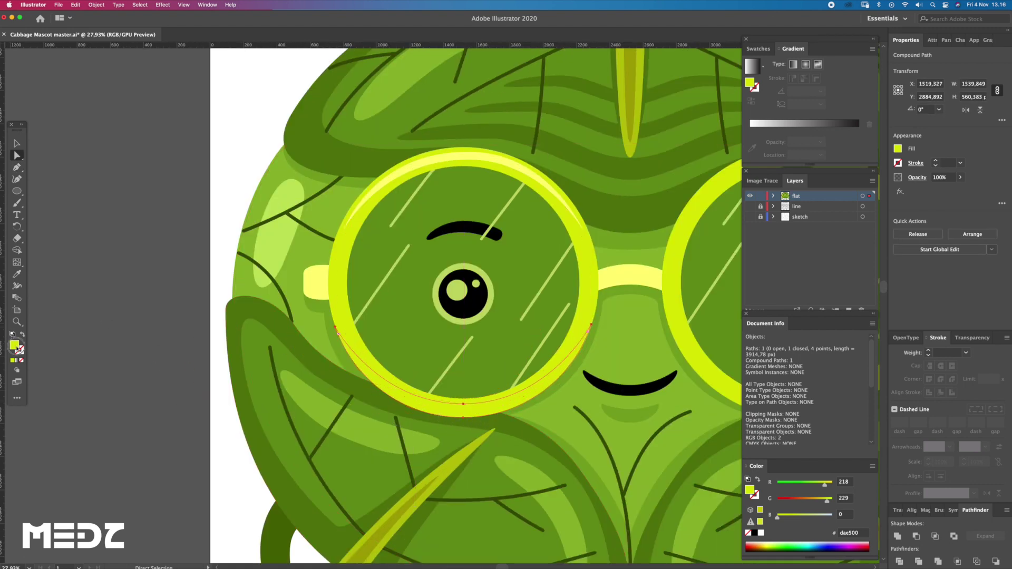
Step: Fill the crescent with a darker olive yellow sampled from a leaf
{"action": "double_click", "coordinate": [16, 347]}
{"action": "left_click", "coordinate": [557, 314]}
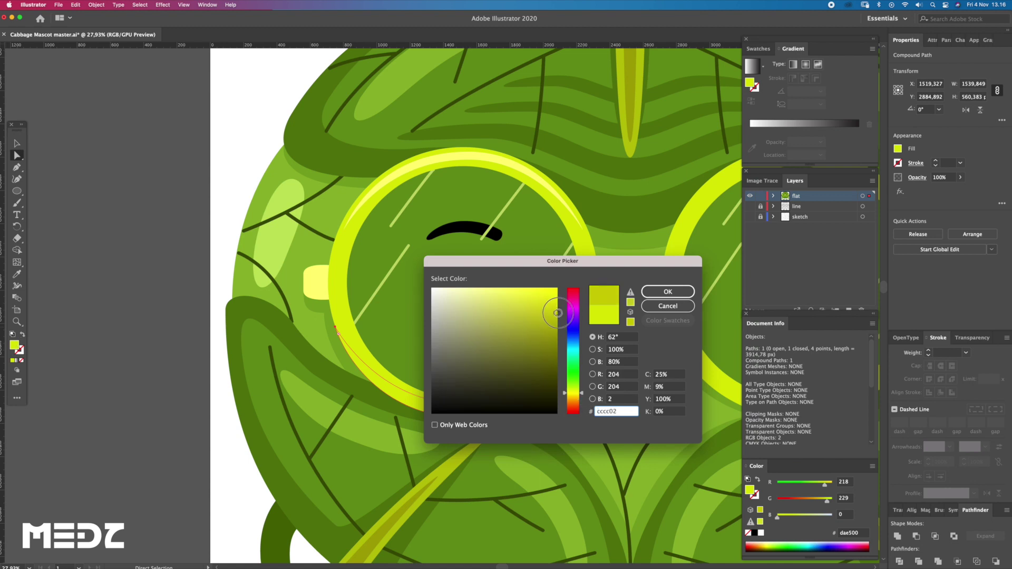
{"action": "left_click", "coordinate": [668, 291]}
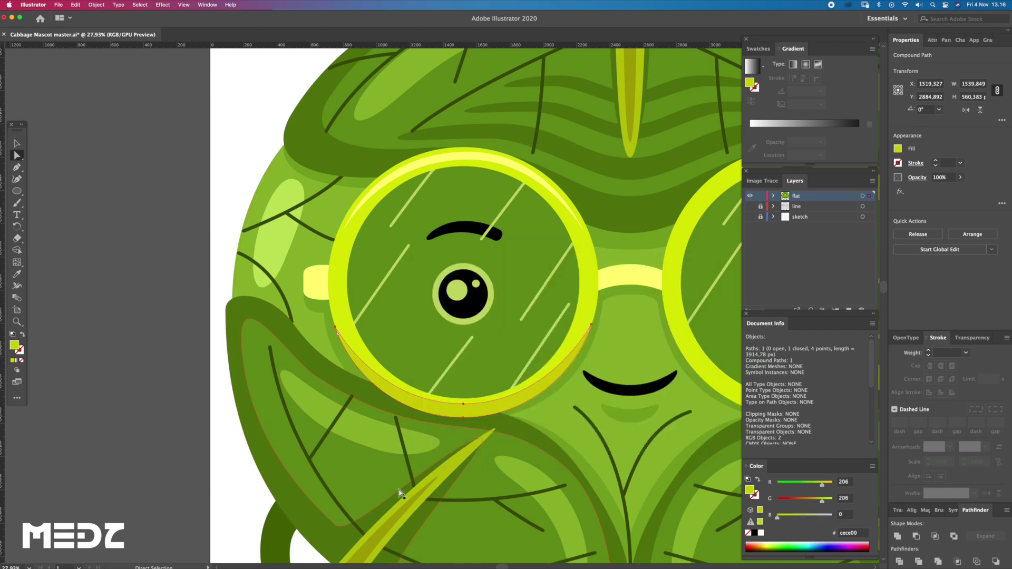
{"action": "left_click", "coordinate": [453, 467]}
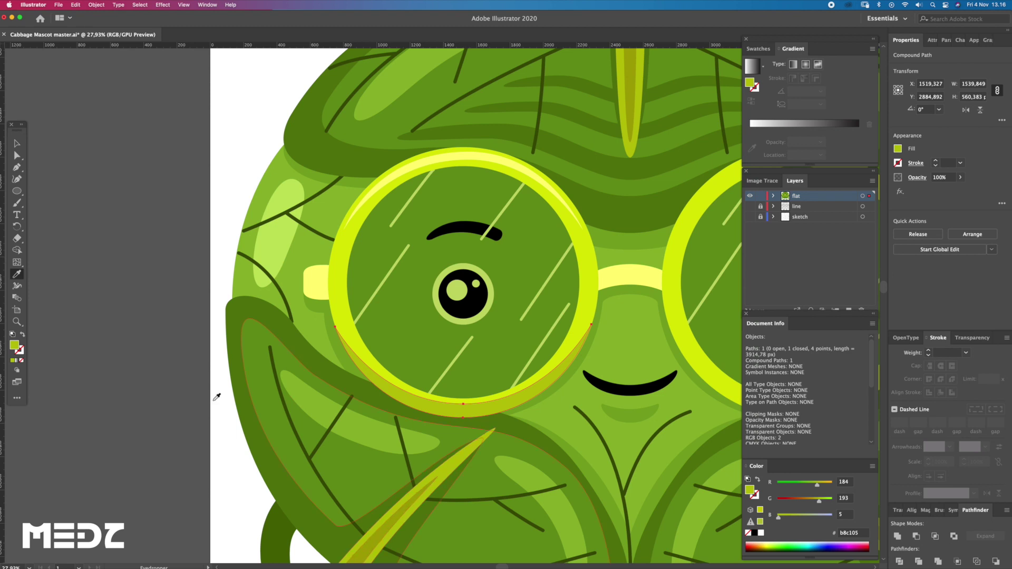
Step: Pull the crescent's bottom point down to shade the rim
{"action": "key", "text": "z"}
{"action": "key", "text": "super+shift+a"}
{"action": "left_click", "coordinate": [480, 417]}
{"action": "key", "text": "a"}
{"action": "mouse_move", "coordinate": [470, 404]}
{"action": "left_mouse_down"}
{"action": "mouse_move", "coordinate": [457, 406]}
{"action": "mouse_move", "coordinate": [466, 427]}
{"action": "left_mouse_up"}
Step: Inspect the crescent's tip up close, then bring the whole cabbage character back into view
{"action": "key", "text": "z"}
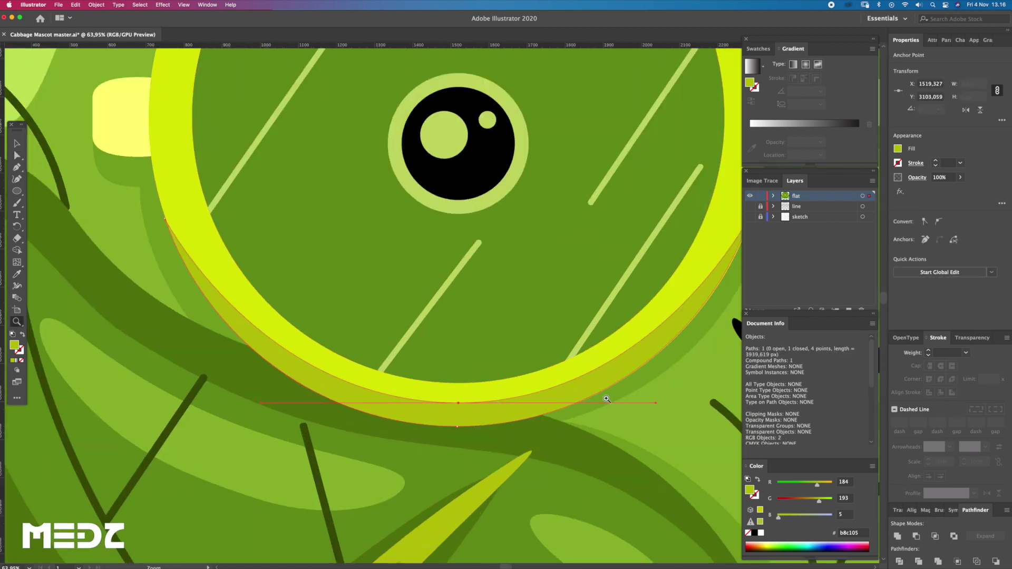
{"action": "mouse_move", "coordinate": [647, 399]}
{"action": "left_mouse_down"}
{"action": "mouse_move", "coordinate": [585, 238]}
{"action": "mouse_move", "coordinate": [599, 244]}
{"action": "mouse_move", "coordinate": [327, 264]}
{"action": "left_mouse_up"}
{"action": "key", "text": "a"}
{"action": "key", "text": "z"}
{"action": "key", "text": "ctrl+shift+a"}
{"action": "left_click_drag", "start_coordinate": [626, 193], "coordinate": [471, 259]}
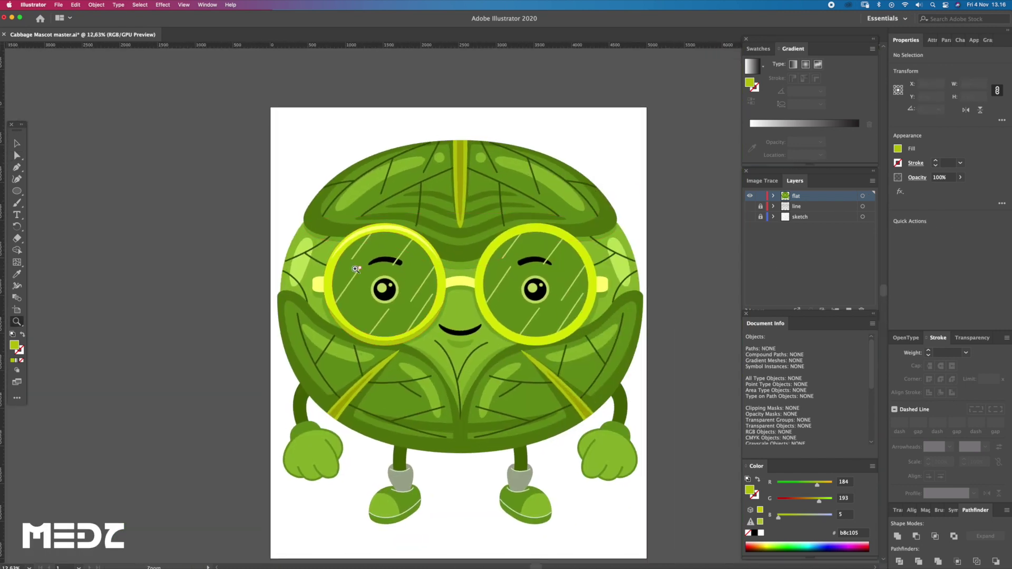
Step: Draw a small leaf-shaped highlight on the yellow glasses arm piece
{"action": "left_click_drag", "start_coordinate": [369, 271], "coordinate": [396, 203]}
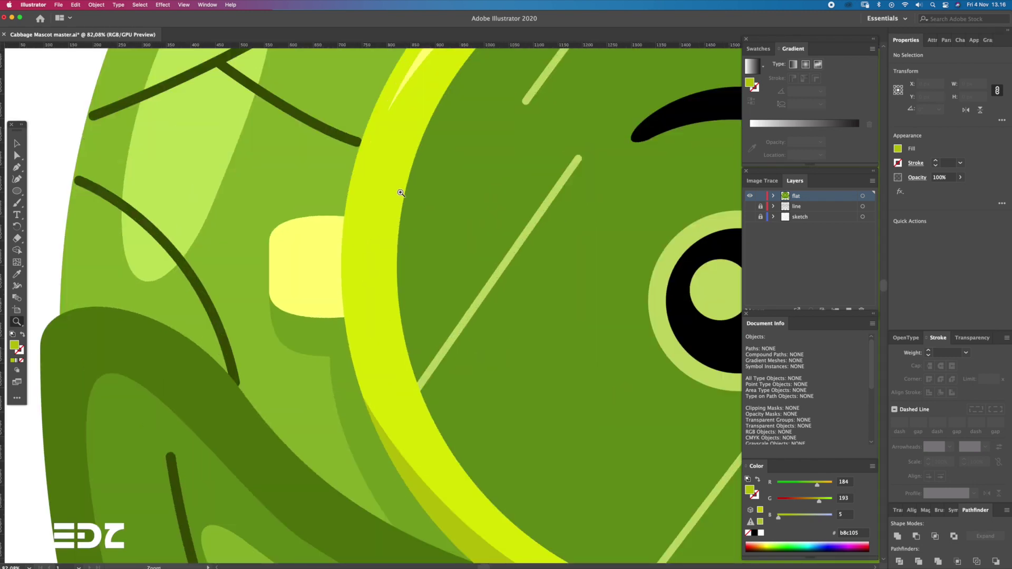
{"action": "scroll", "coordinate": [396, 204], "scroll_direction": "up", "scroll_amount": 3}
{"action": "key", "text": "o"}
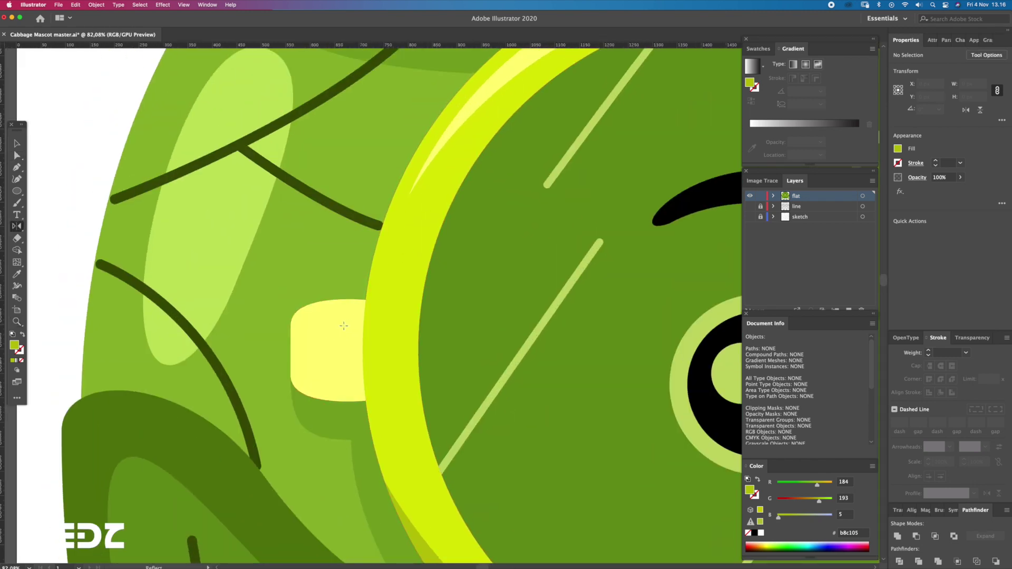
{"action": "left_click_drag", "start_coordinate": [307, 350], "coordinate": [313, 372]}
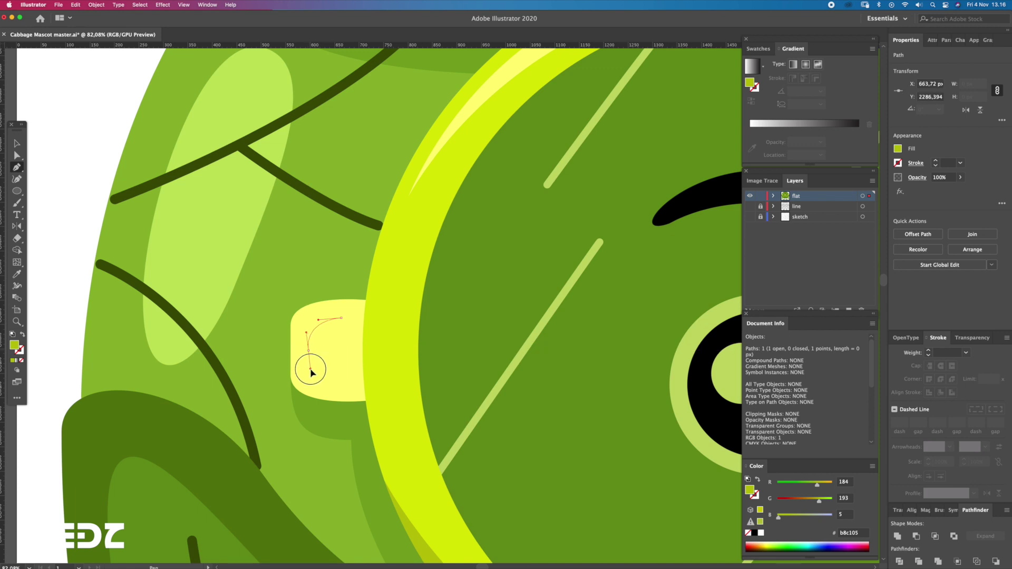
{"action": "mouse_move", "coordinate": [341, 318]}
{"action": "left_mouse_down"}
{"action": "mouse_move", "coordinate": [302, 321]}
{"action": "mouse_move", "coordinate": [347, 325]}
{"action": "left_mouse_up"}
{"action": "left_click", "coordinate": [308, 349]}
{"action": "key", "text": "a"}
Step: Fill the highlight with the sampled yellow, then lighten it to #fffdb8
{"action": "key", "text": "i"}
{"action": "left_click", "coordinate": [351, 322]}
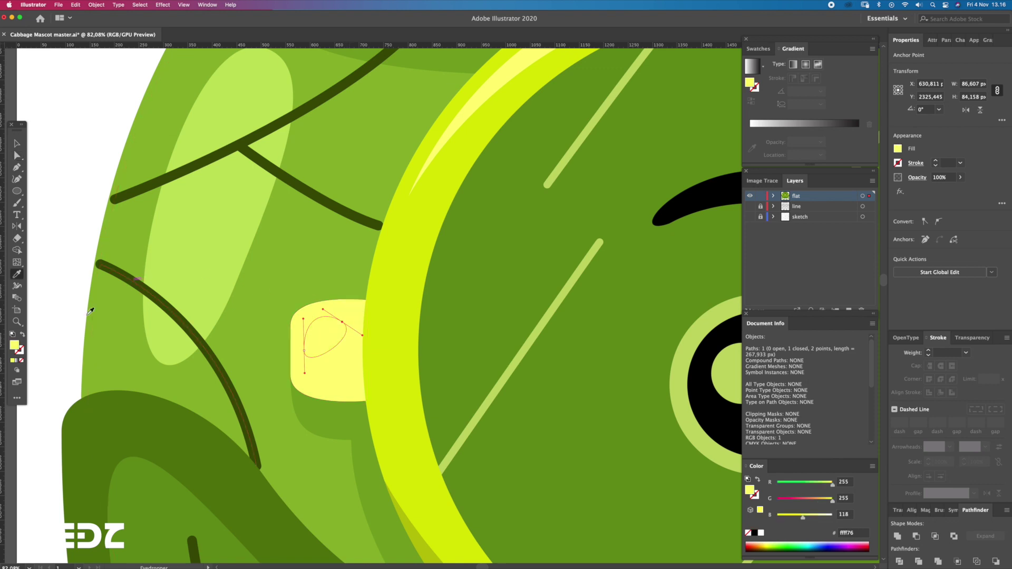
{"action": "double_click", "coordinate": [21, 343]}
{"action": "left_click", "coordinate": [466, 288]}
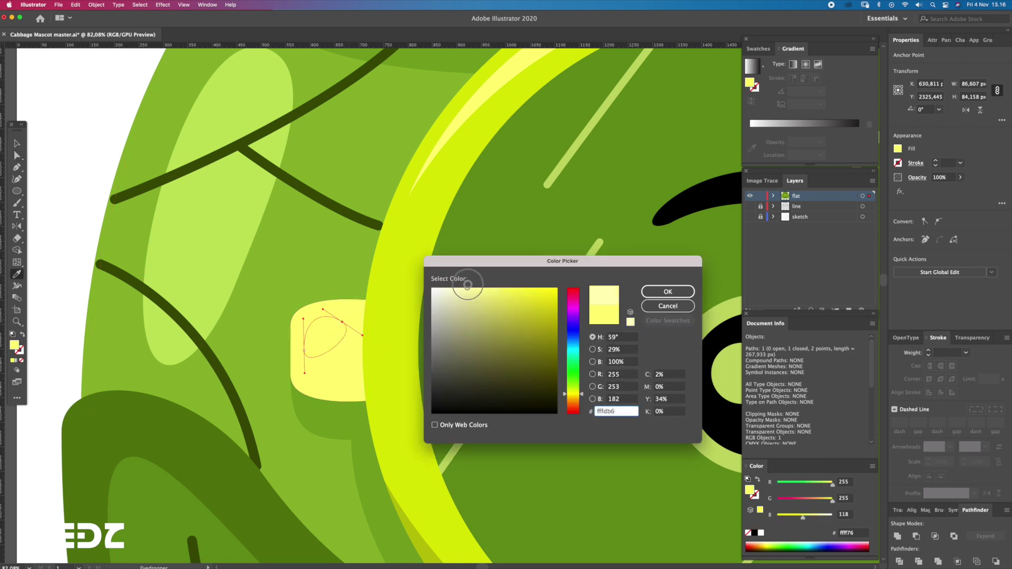
{"action": "left_click", "coordinate": [668, 291]}
{"action": "key", "text": "z"}
{"action": "left_click", "coordinate": [396, 300], "text": "alt"}
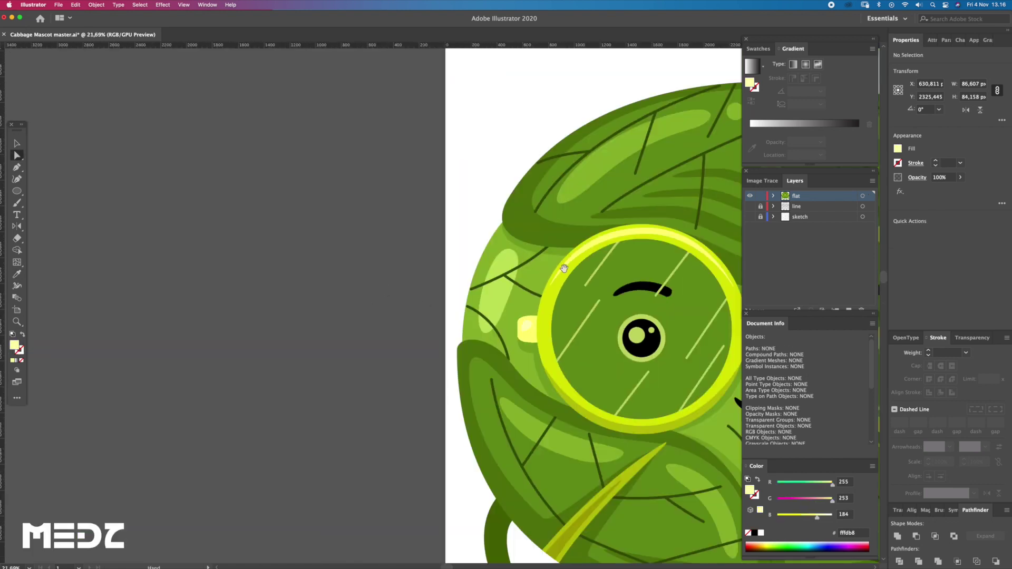
Step: Bring the whole face into view and clear the glasses and mouth selection
{"action": "scroll", "coordinate": [397, 300], "scroll_direction": "left", "scroll_amount": 7}
{"action": "key", "text": "a"}
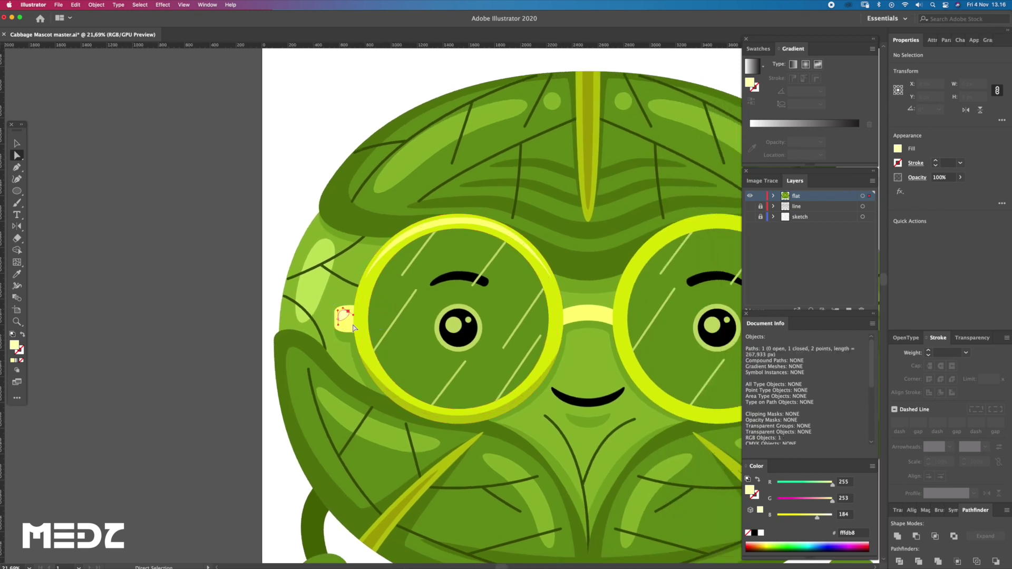
{"action": "key", "text": "space"}
{"action": "left_click_drag", "start_coordinate": [552, 325], "coordinate": [457, 305]}
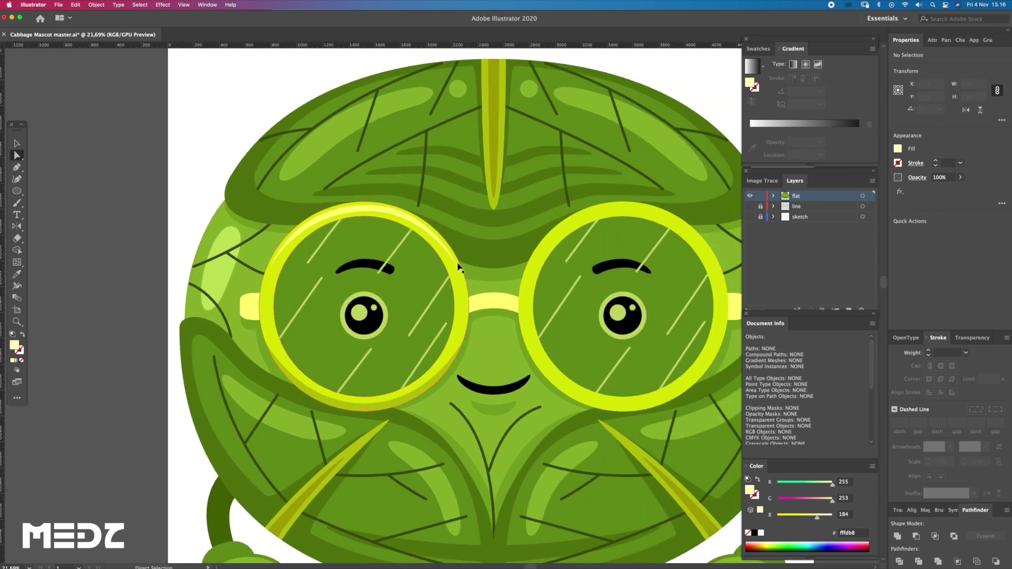
{"action": "key", "text": "v"}
{"action": "left_click", "coordinate": [488, 399]}
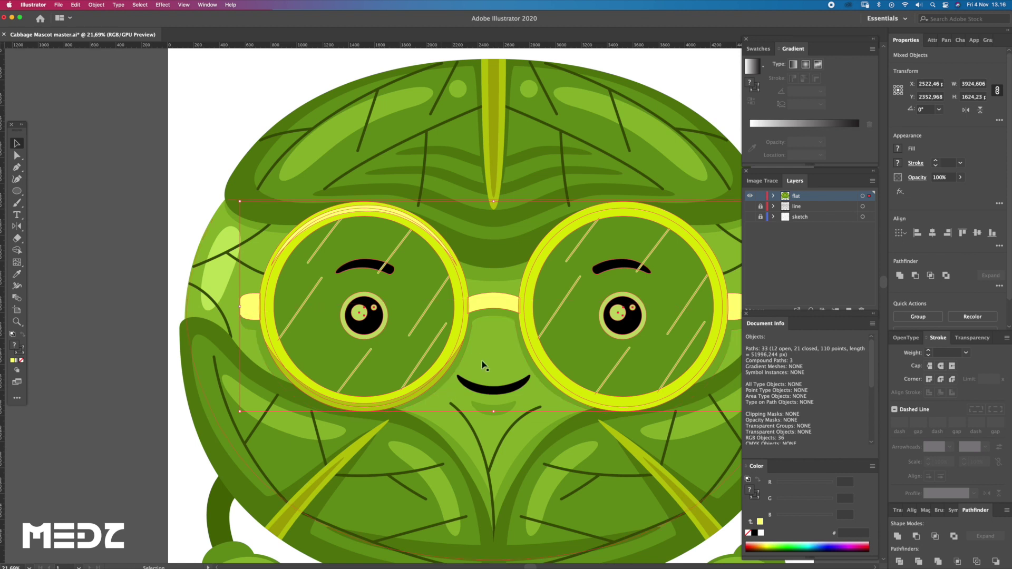
{"action": "left_click", "coordinate": [156, 361]}
Step: Copy the left rim's top arc and bottom crescent straight across onto the right rim
{"action": "key", "text": "a"}
{"action": "left_click", "coordinate": [417, 399]}
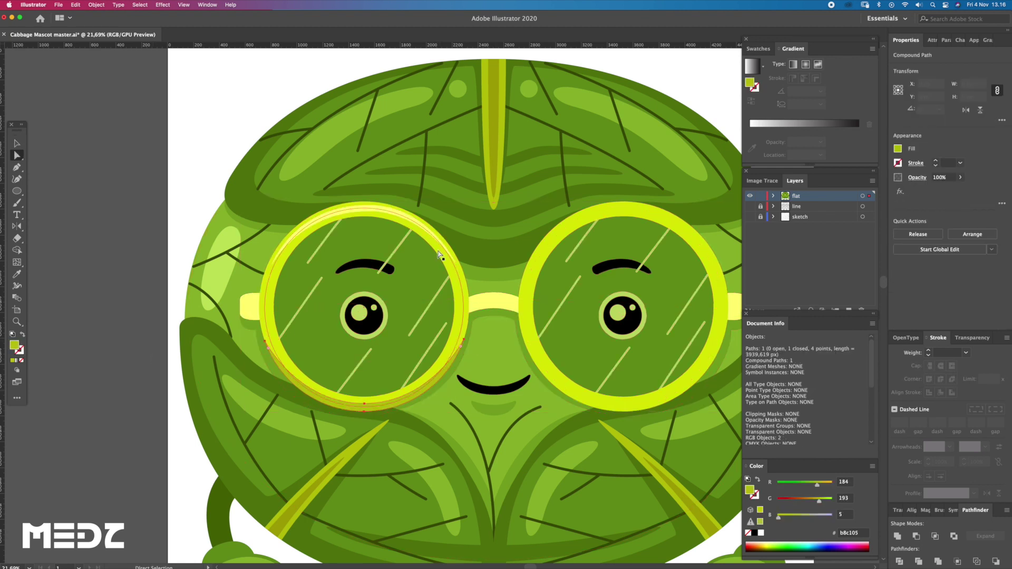
{"action": "scroll", "coordinate": [480, 257], "scroll_direction": "up", "scroll_amount": 1}
{"action": "left_click", "coordinate": [298, 194], "text": "shift"}
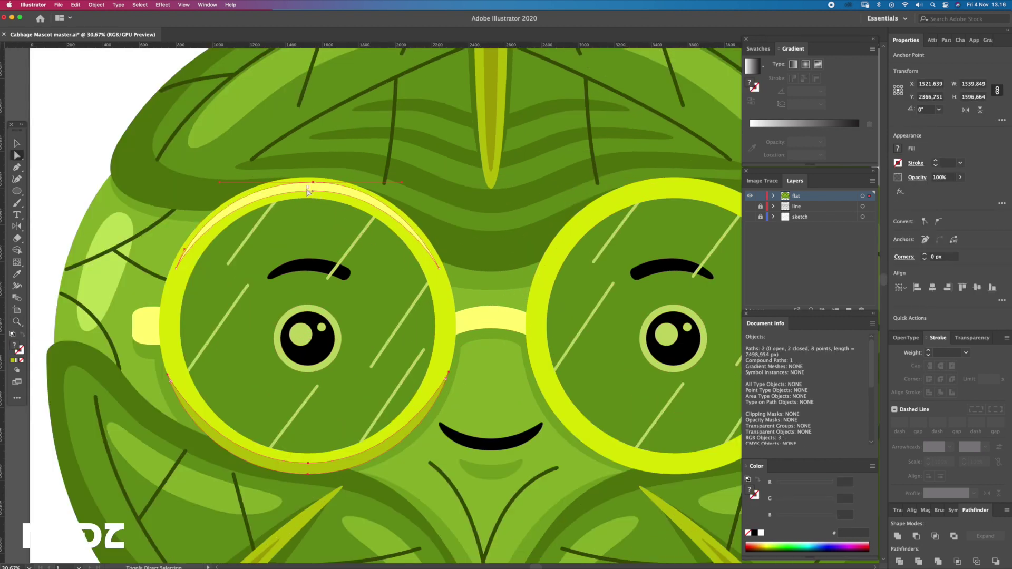
{"action": "left_click_drag", "start_coordinate": [332, 191], "coordinate": [625, 191]}
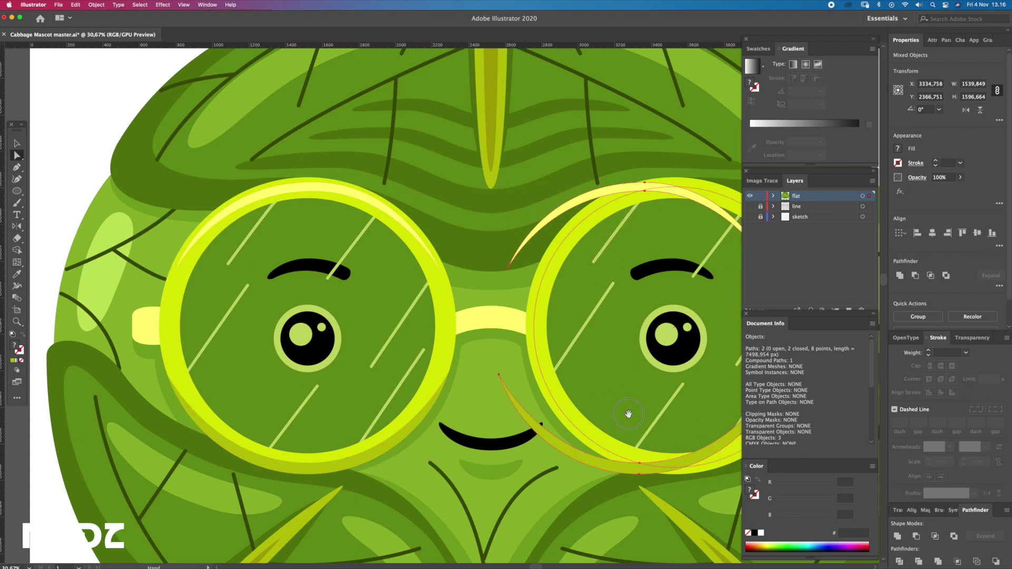
{"action": "scroll", "coordinate": [474, 264], "scroll_direction": "right", "scroll_amount": 3}
{"action": "left_click_drag", "start_coordinate": [363, 414], "coordinate": [473, 422]}
{"action": "key", "text": "a"}
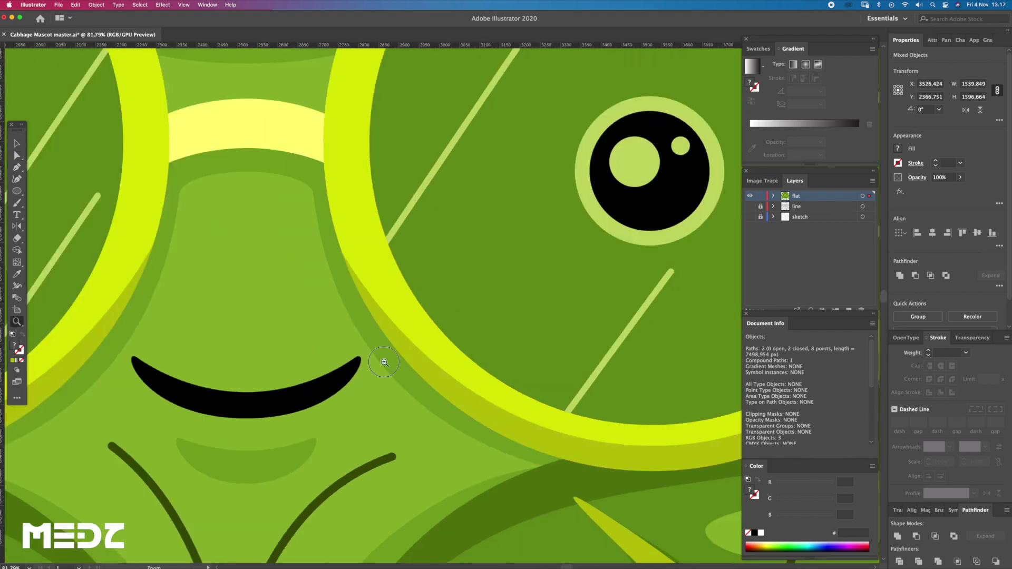
Step: Deselect everything and review the finished glasses across the artwork
{"action": "scroll", "coordinate": [214, 348], "scroll_direction": "down", "scroll_amount": 5}
{"action": "left_click", "coordinate": [213, 348]}
{"action": "scroll", "coordinate": [421, 316], "scroll_direction": "right", "scroll_amount": 2}
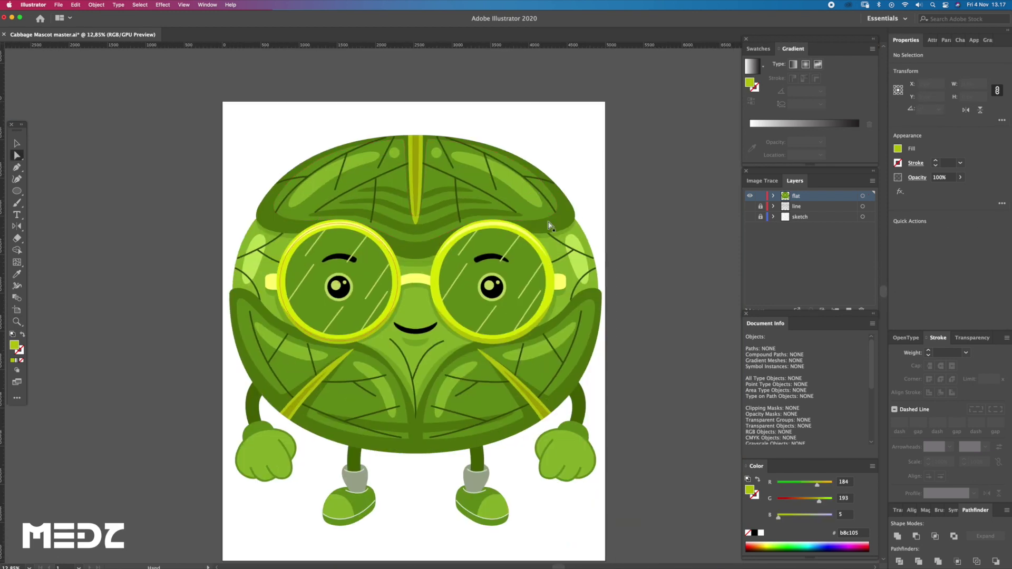
{"action": "scroll", "coordinate": [422, 317], "scroll_direction": "down", "scroll_amount": 3}
{"action": "key", "text": "ctrl+a"}
{"action": "key", "text": "ctrl+shift+a"}
Step: Zoom in and draw a curved highlight path along the mascot's left arm with the Pen tool
{"action": "key", "text": "z"}
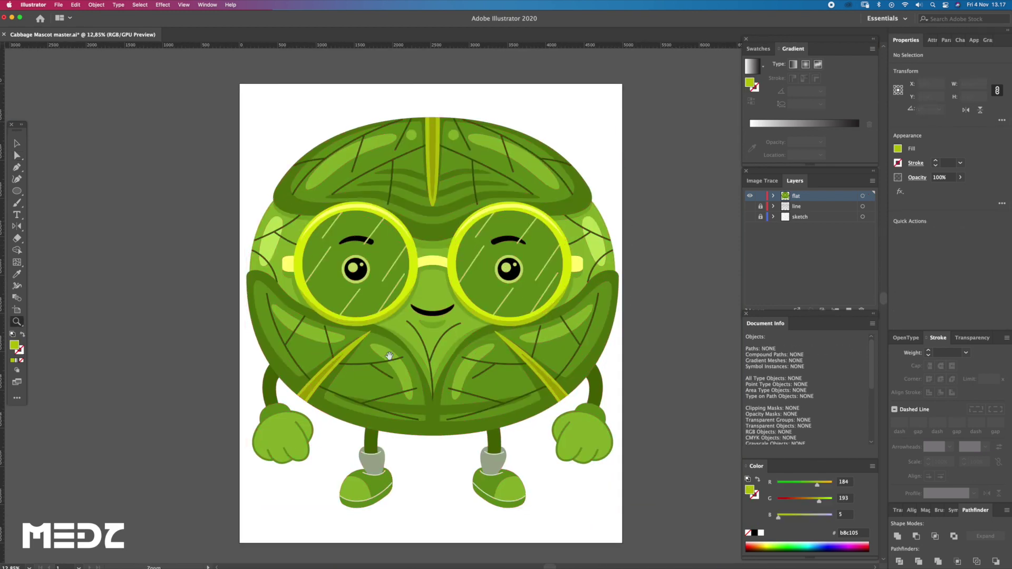
{"action": "left_click", "coordinate": [460, 425]}
{"action": "left_click", "coordinate": [460, 425]}
{"action": "key", "text": "a"}
{"action": "left_click", "coordinate": [356, 319]}
{"action": "scroll", "coordinate": [339, 362], "scroll_direction": "up", "scroll_amount": 3}
{"action": "key", "text": "p"}
{"action": "left_click_drag", "start_coordinate": [349, 288], "coordinate": [329, 283]}
{"action": "left_click_drag", "start_coordinate": [321, 363], "coordinate": [326, 407]}
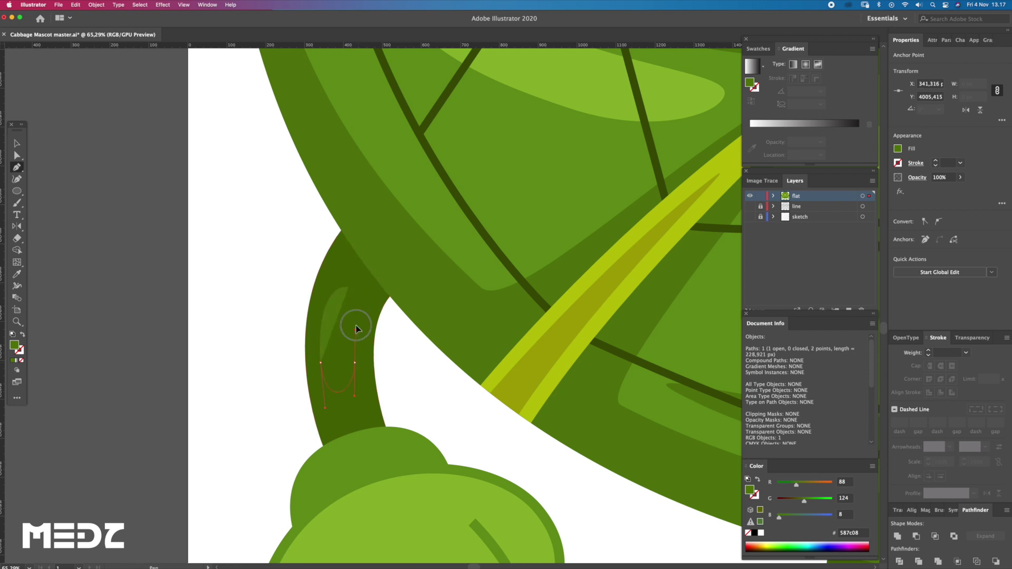
{"action": "left_click_drag", "start_coordinate": [345, 288], "coordinate": [332, 282]}
{"action": "left_click", "coordinate": [265, 248], "text": "ctrl"}
Step: Draw a rounded highlight shape across the top knuckles of the left fist
{"action": "key", "text": "z"}
{"action": "scroll", "coordinate": [441, 428], "scroll_direction": "down", "scroll_amount": 3}
{"action": "mouse_move", "coordinate": [441, 429]}
{"action": "left_mouse_down"}
{"action": "mouse_move", "coordinate": [438, 381]}
{"action": "mouse_move", "coordinate": [429, 378]}
{"action": "left_mouse_up"}
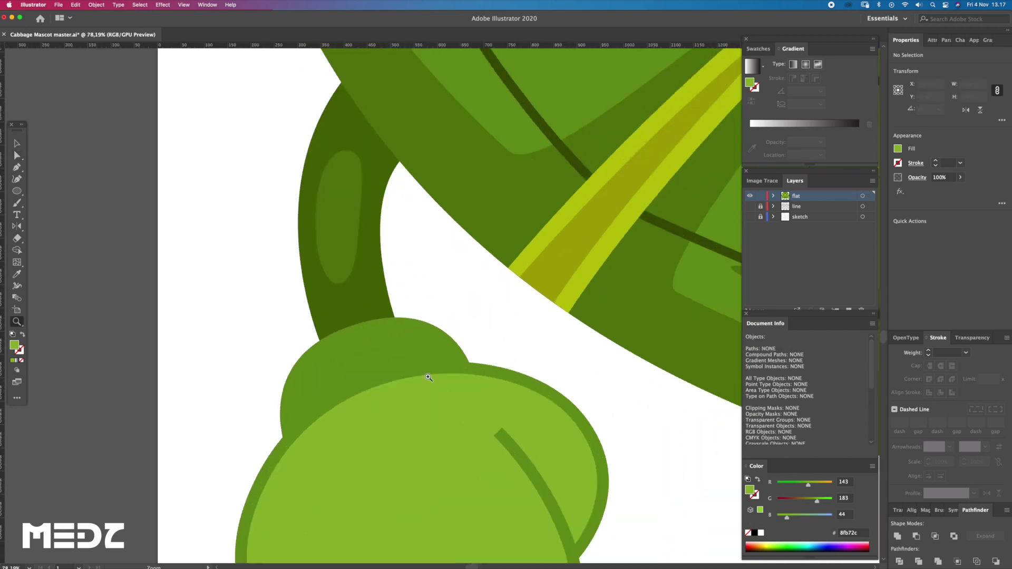
{"action": "left_click", "coordinate": [354, 344]}
{"action": "left_click_drag", "start_coordinate": [306, 385], "coordinate": [301, 401]}
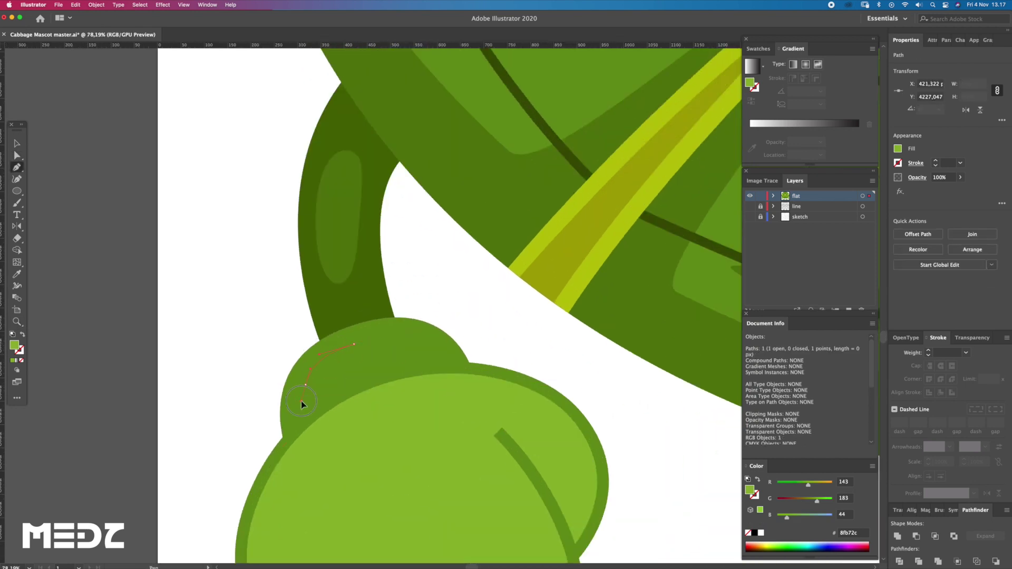
{"action": "left_click", "coordinate": [404, 360]}
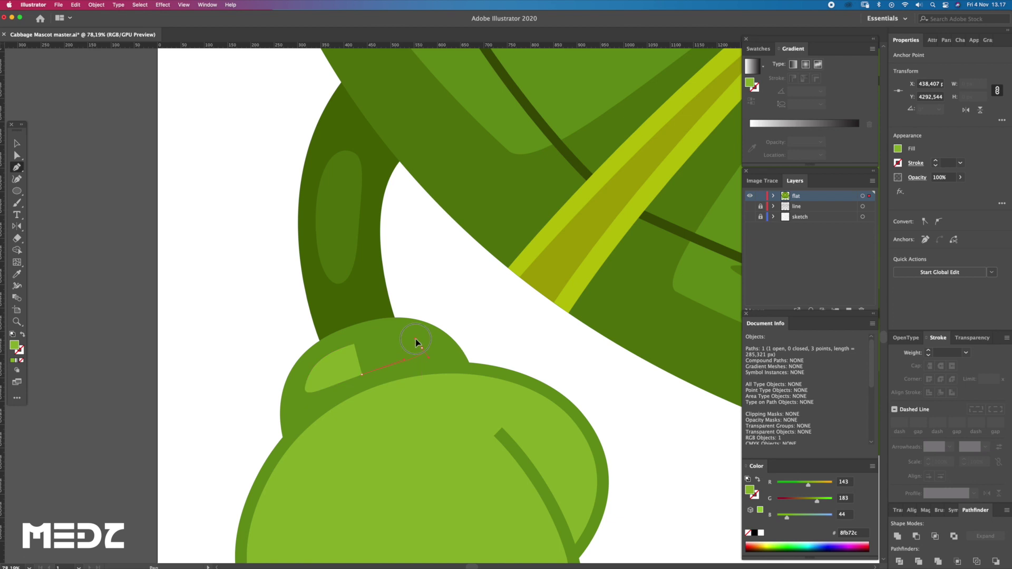
{"action": "left_click_drag", "start_coordinate": [417, 344], "coordinate": [362, 344]}
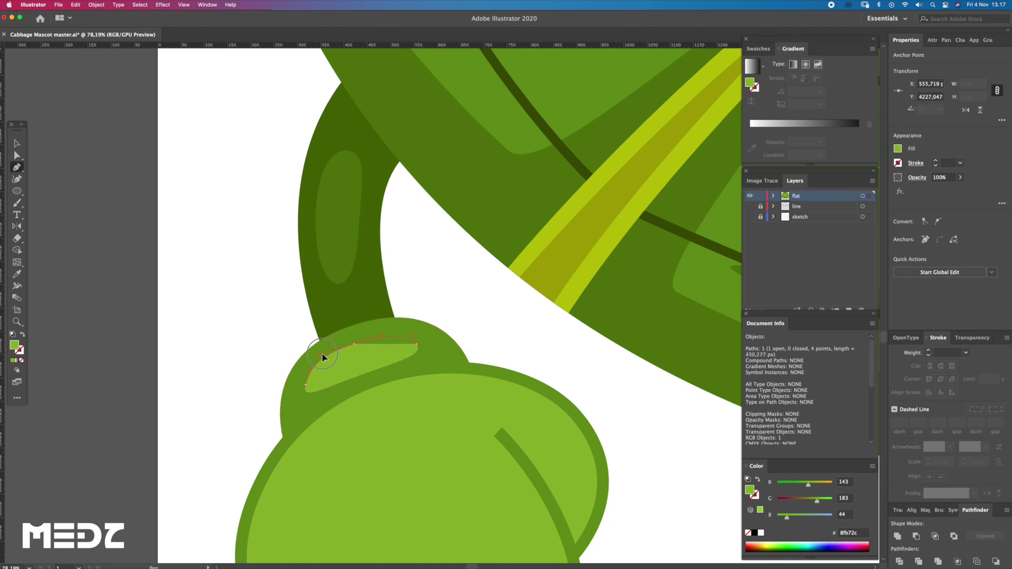
{"action": "left_click", "coordinate": [244, 335]}
Step: Refine the knuckle highlight's top-right anchor with Direct Selection, then deselect
{"action": "left_click", "coordinate": [321, 385]}
{"action": "key", "text": "a"}
{"action": "left_click", "coordinate": [305, 350]}
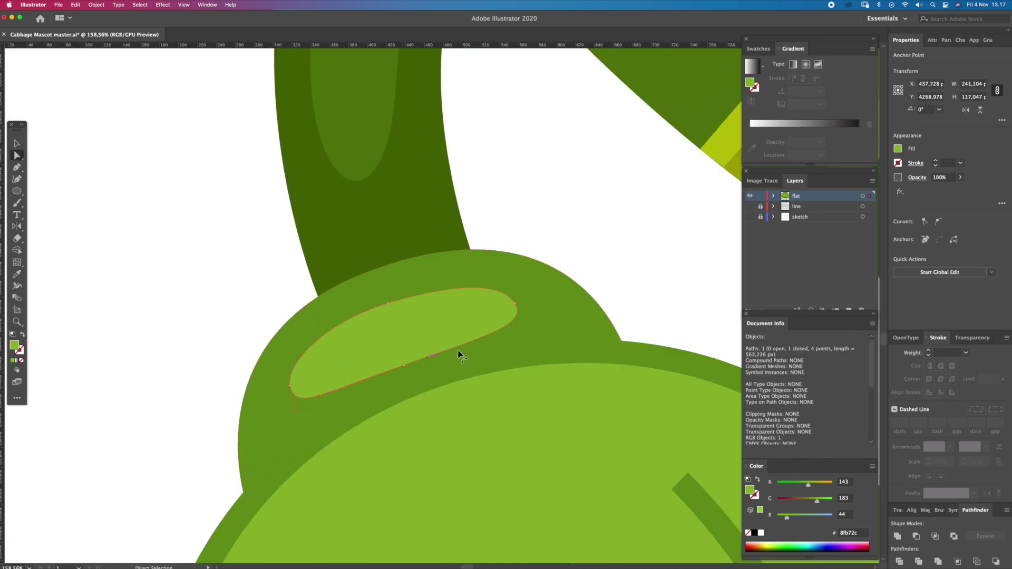
{"action": "scroll", "coordinate": [461, 357], "scroll_direction": "down", "scroll_amount": 5}
{"action": "scroll", "coordinate": [461, 357], "scroll_direction": "up", "scroll_amount": 3}
{"action": "left_click", "coordinate": [486, 311]}
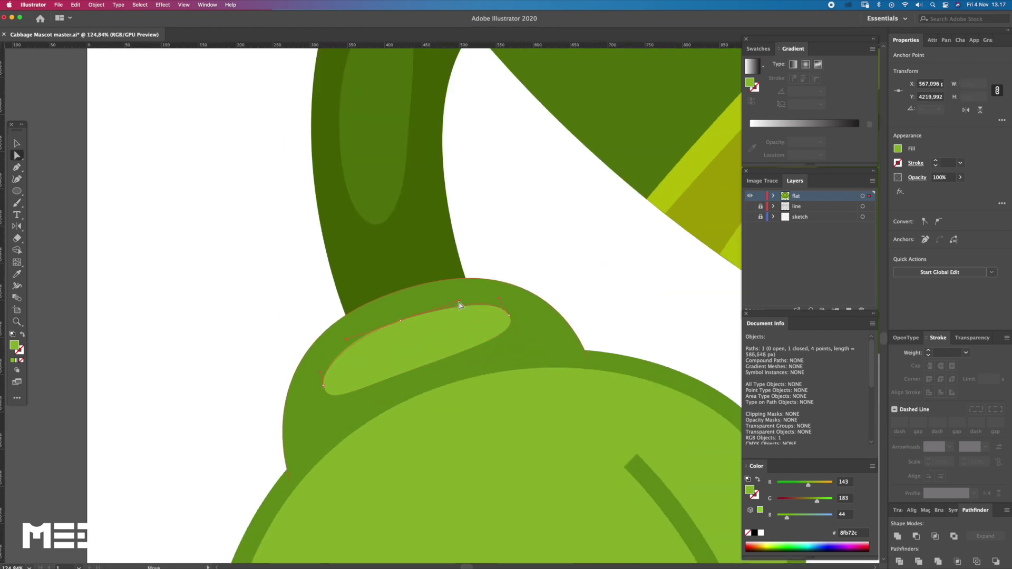
{"action": "key", "text": "super+shift+a"}
Step: Draw a curved highlight shape across the back of the left fist
{"action": "scroll", "coordinate": [429, 323], "scroll_direction": "down", "scroll_amount": 8}
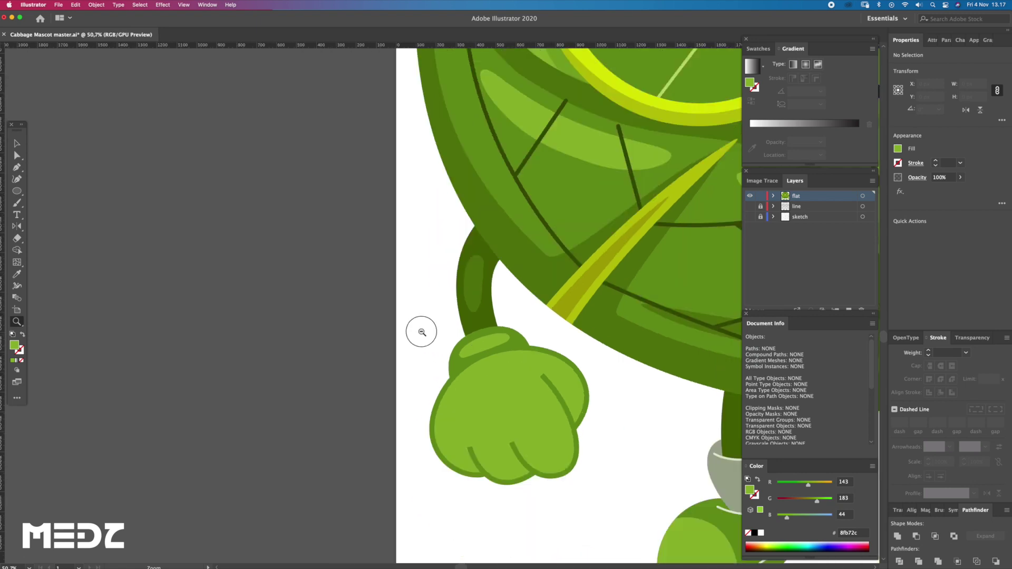
{"action": "left_click_drag", "start_coordinate": [549, 354], "coordinate": [422, 330]}
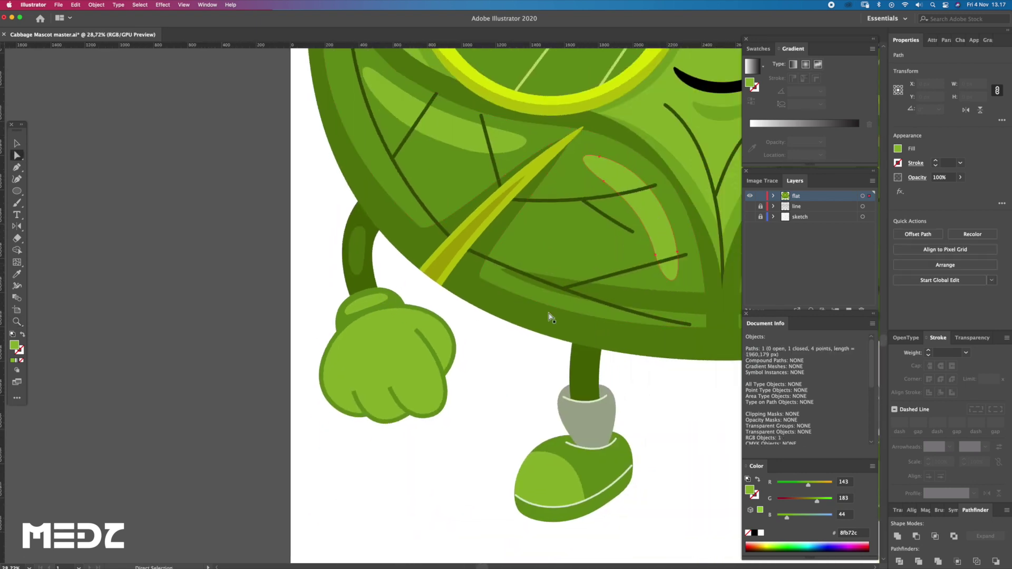
{"action": "left_click_drag", "start_coordinate": [354, 343], "coordinate": [395, 342]}
{"action": "left_click", "coordinate": [398, 297]}
{"action": "left_click_drag", "start_coordinate": [309, 388], "coordinate": [300, 433]}
{"action": "left_click_drag", "start_coordinate": [458, 369], "coordinate": [491, 368]}
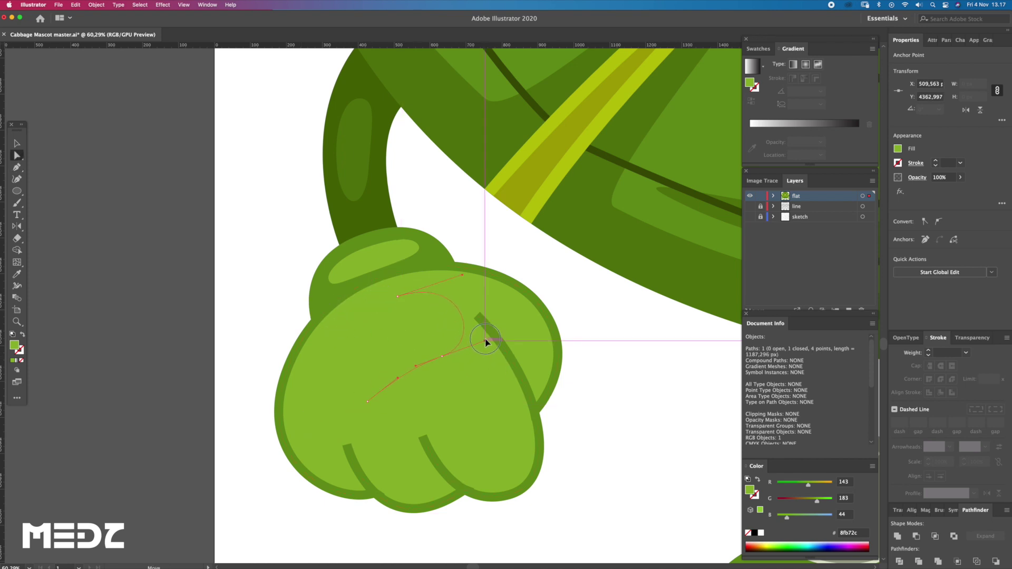
Step: Fill the fist highlight with a colour sampled by the Eyedropper, then deselect it
{"action": "key", "text": "z"}
{"action": "scroll", "coordinate": [500, 355], "scroll_direction": "down", "scroll_amount": 3}
{"action": "scroll", "coordinate": [542, 333], "scroll_direction": "up", "scroll_amount": 1}
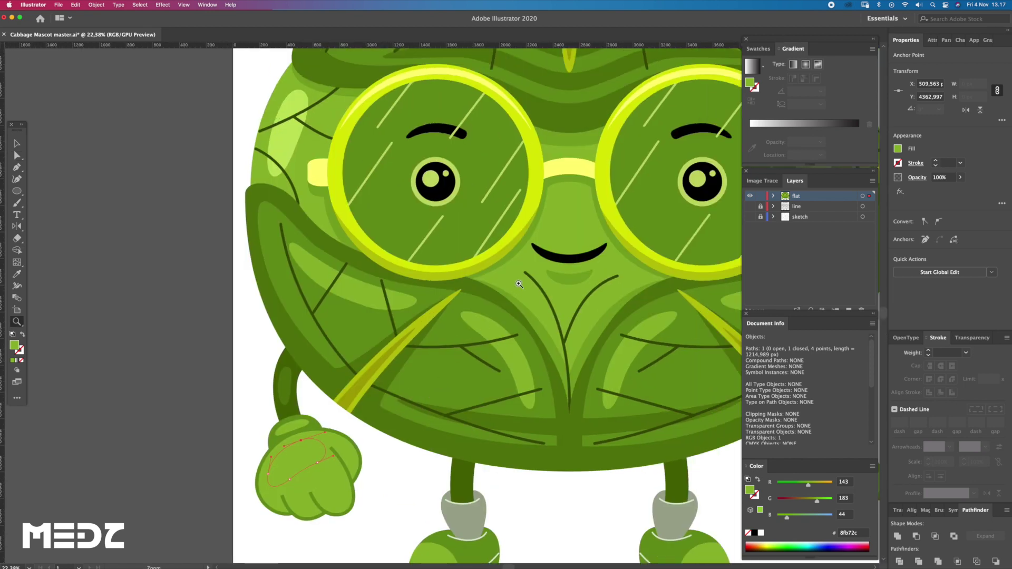
{"action": "key", "text": "i"}
{"action": "left_click", "coordinate": [338, 175]}
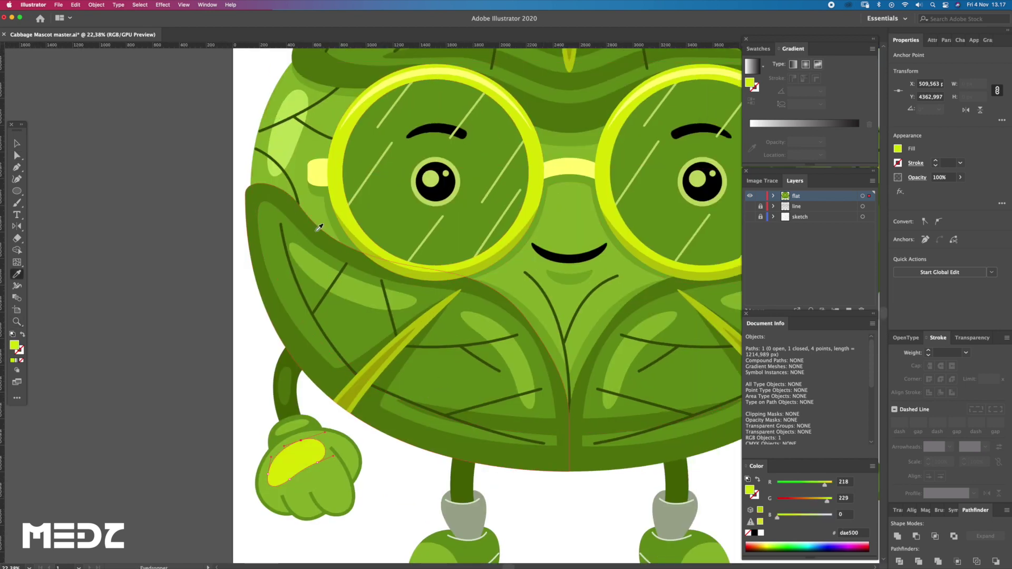
{"action": "key", "text": "a"}
{"action": "left_click", "coordinate": [189, 339]}
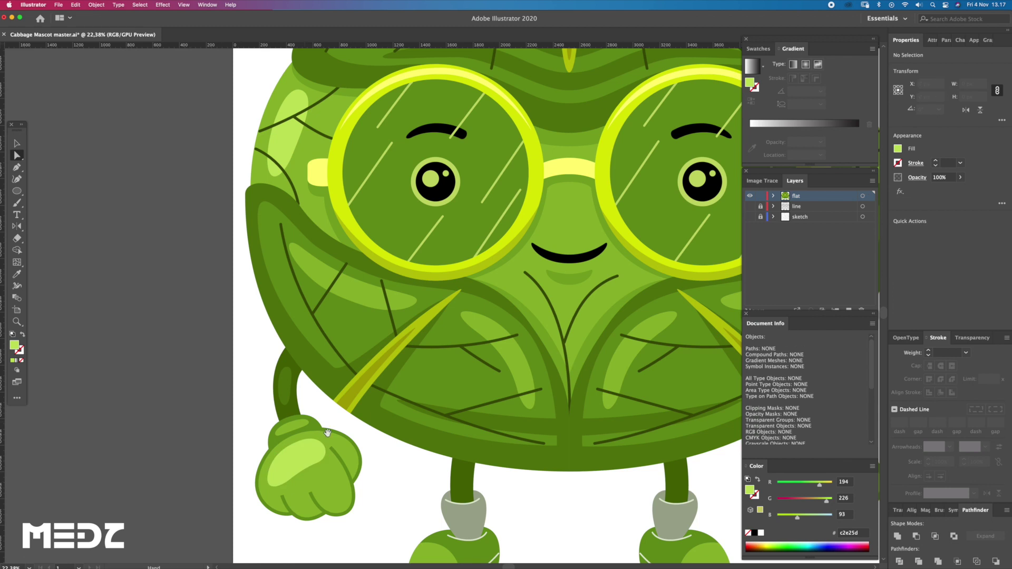
{"action": "left_click_drag", "start_coordinate": [329, 459], "coordinate": [305, 308]}
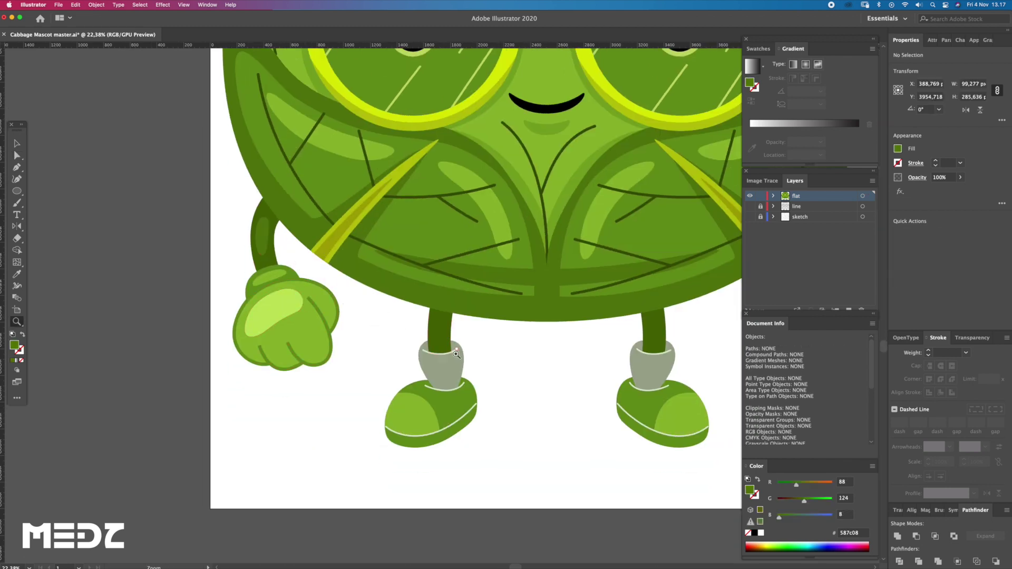
Step: Draw a highlight shape down the left leg's stem toward the sock
{"action": "key", "text": "z"}
{"action": "scroll", "coordinate": [475, 377], "scroll_direction": "up", "scroll_amount": 2}
{"action": "scroll", "coordinate": [430, 303], "scroll_direction": "up", "scroll_amount": 3}
{"action": "key", "text": "p"}
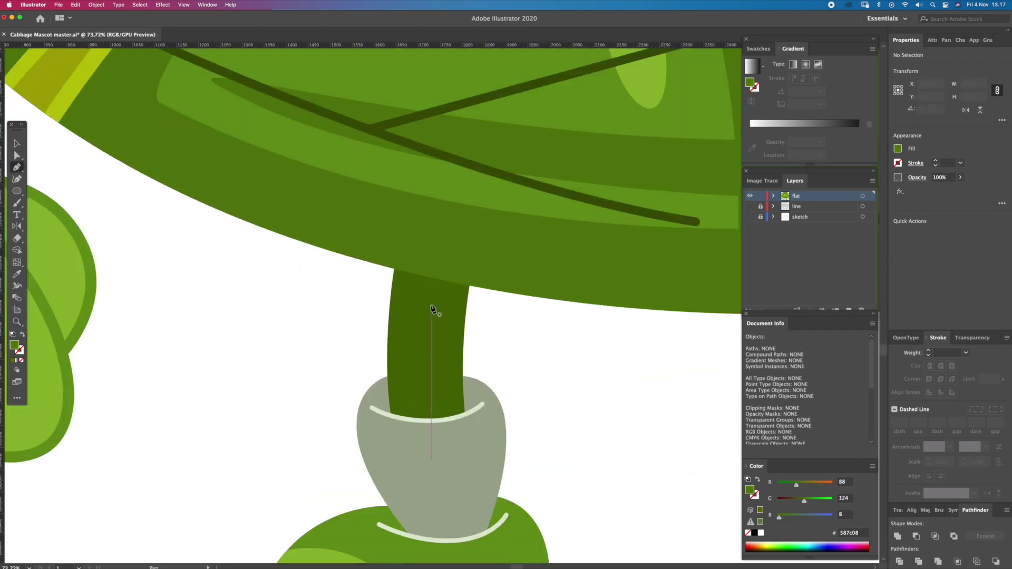
{"action": "left_click", "coordinate": [404, 349]}
{"action": "left_click_drag", "start_coordinate": [421, 396], "coordinate": [437, 396]}
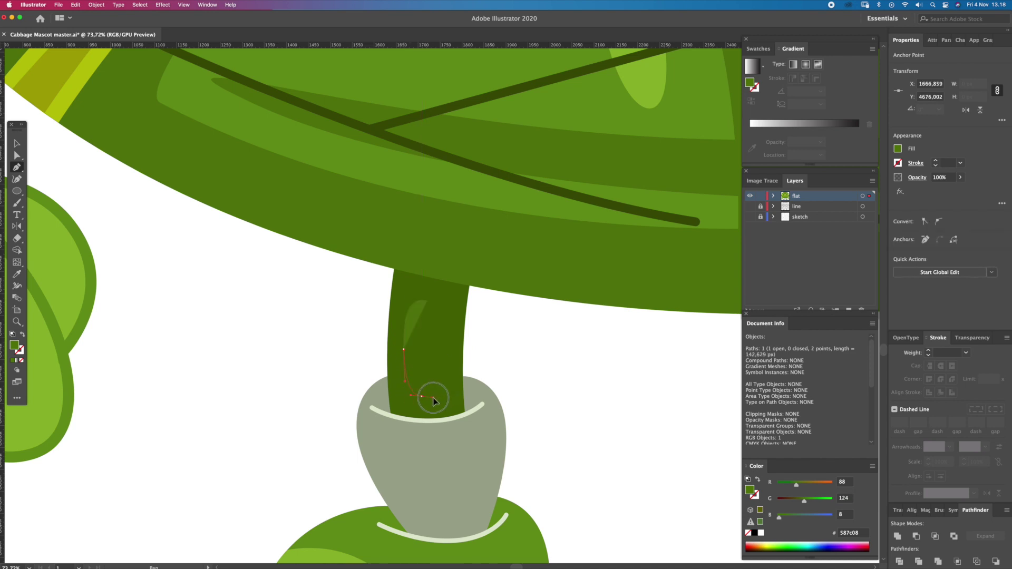
{"action": "left_click", "coordinate": [425, 301]}
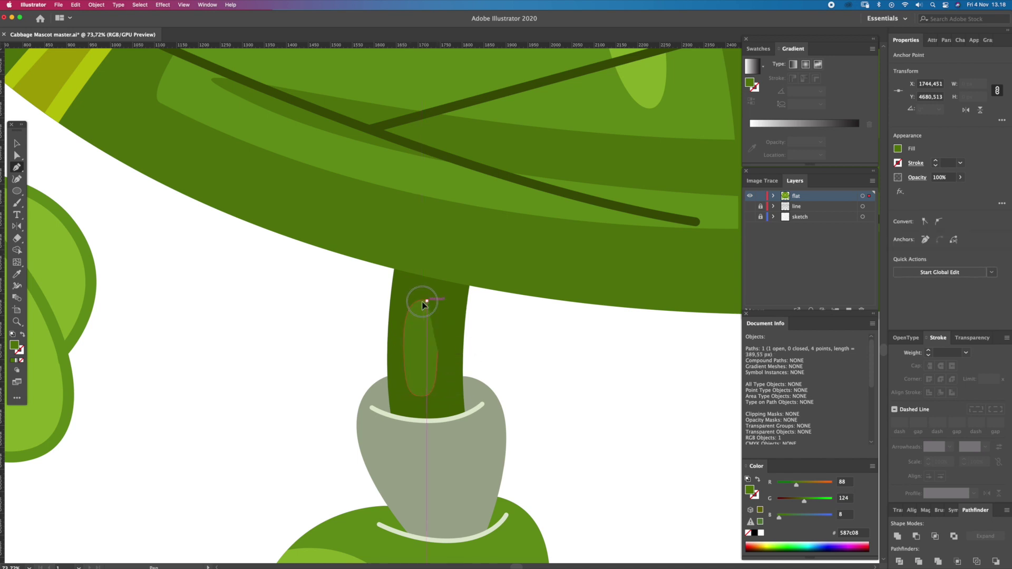
{"action": "left_click", "coordinate": [409, 299]}
{"action": "key", "text": "a"}
{"action": "left_click", "coordinate": [373, 333]}
{"action": "scroll", "coordinate": [373, 334], "scroll_direction": "down", "scroll_amount": 3}
Step: Draw a curved lighter-green highlight blob on the left shoe
{"action": "key", "text": "z"}
{"action": "left_click_drag", "start_coordinate": [411, 441], "coordinate": [419, 405]}
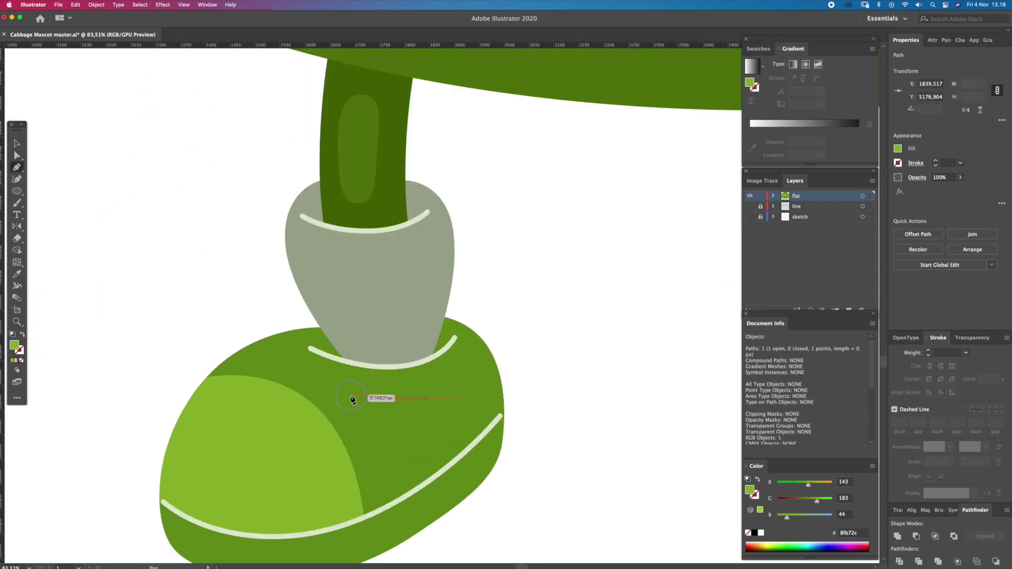
{"action": "left_click_drag", "start_coordinate": [359, 408], "coordinate": [351, 429]}
{"action": "left_click_drag", "start_coordinate": [424, 452], "coordinate": [474, 444]}
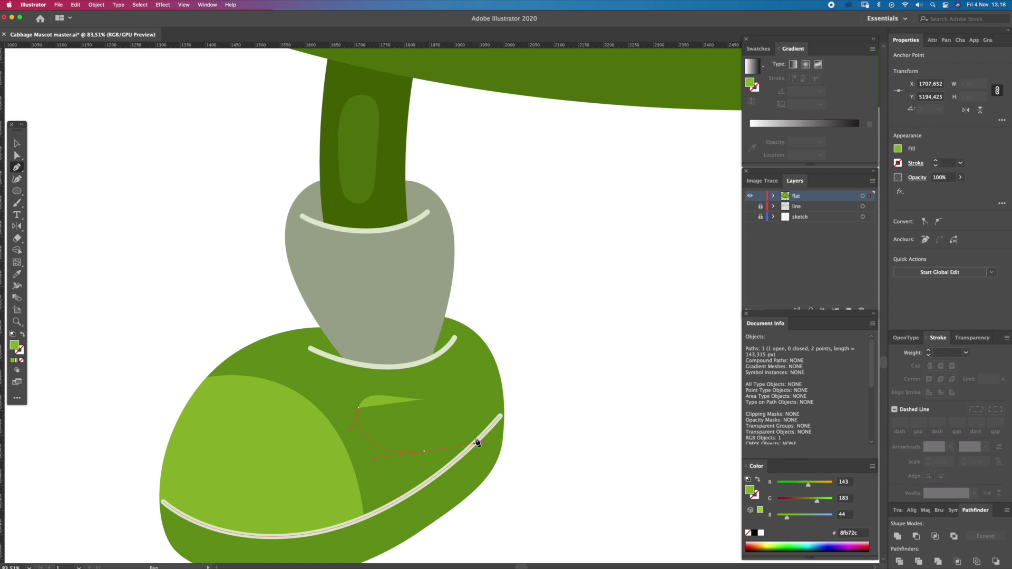
{"action": "left_click_drag", "start_coordinate": [479, 394], "coordinate": [466, 372]}
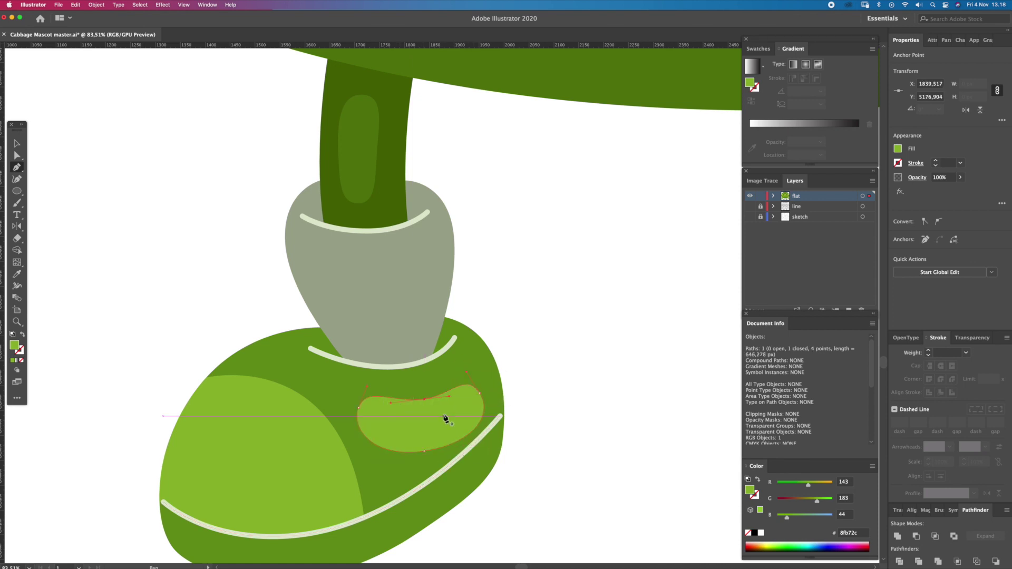
{"action": "left_click", "coordinate": [545, 378], "text": "super"}
{"action": "key", "text": "z"}
Step: Add a sock highlight and set its fill to pale grey-green d7ddc7
{"action": "mouse_move", "coordinate": [544, 377]}
{"action": "left_mouse_down"}
{"action": "mouse_move", "coordinate": [498, 365]}
{"action": "mouse_move", "coordinate": [470, 383]}
{"action": "mouse_move", "coordinate": [456, 420]}
{"action": "mouse_move", "coordinate": [487, 399]}
{"action": "left_mouse_up"}
{"action": "left_click", "coordinate": [455, 360]}
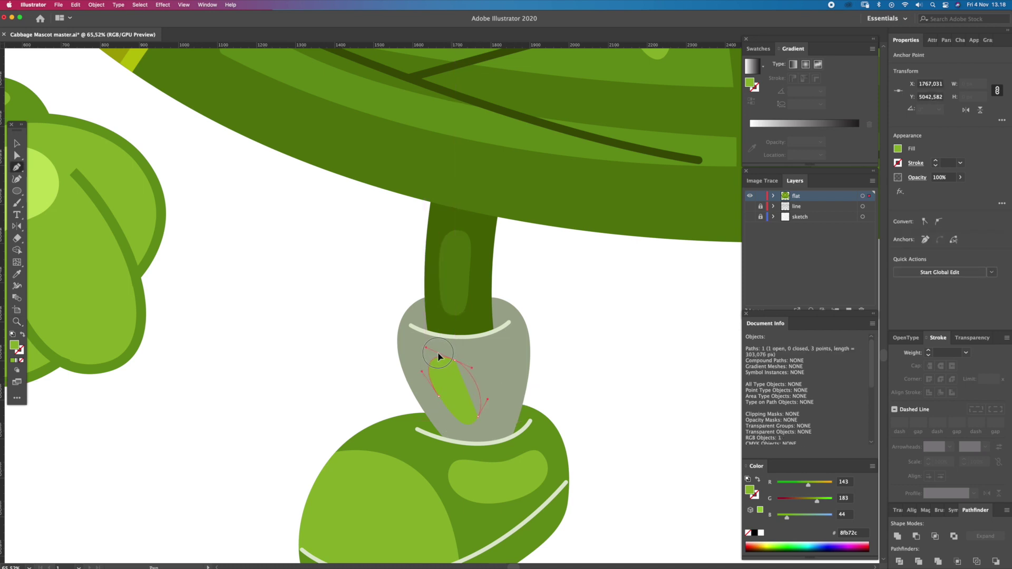
{"action": "key", "text": "a"}
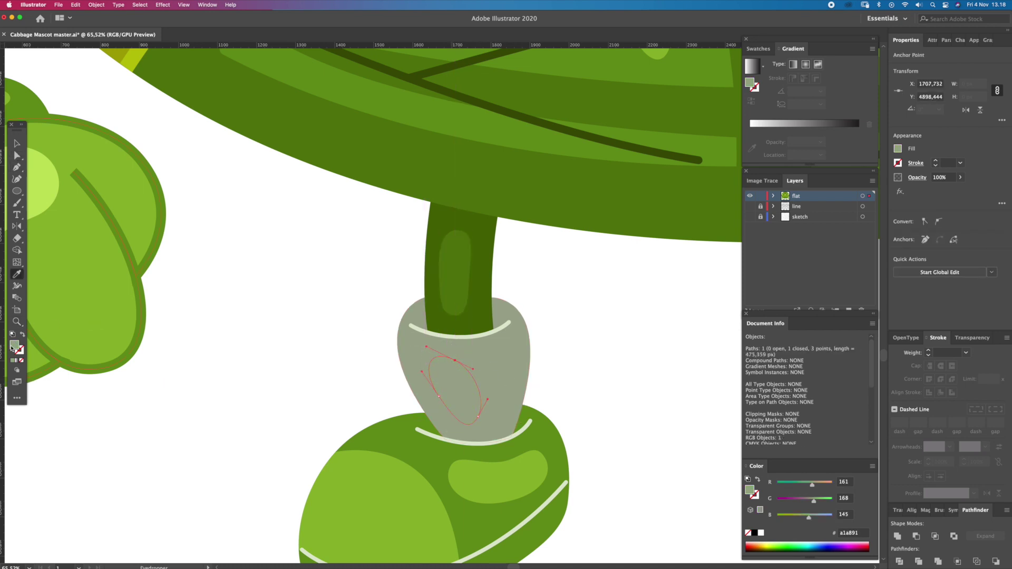
{"action": "double_click", "coordinate": [12, 346]}
{"action": "left_click", "coordinate": [444, 303]}
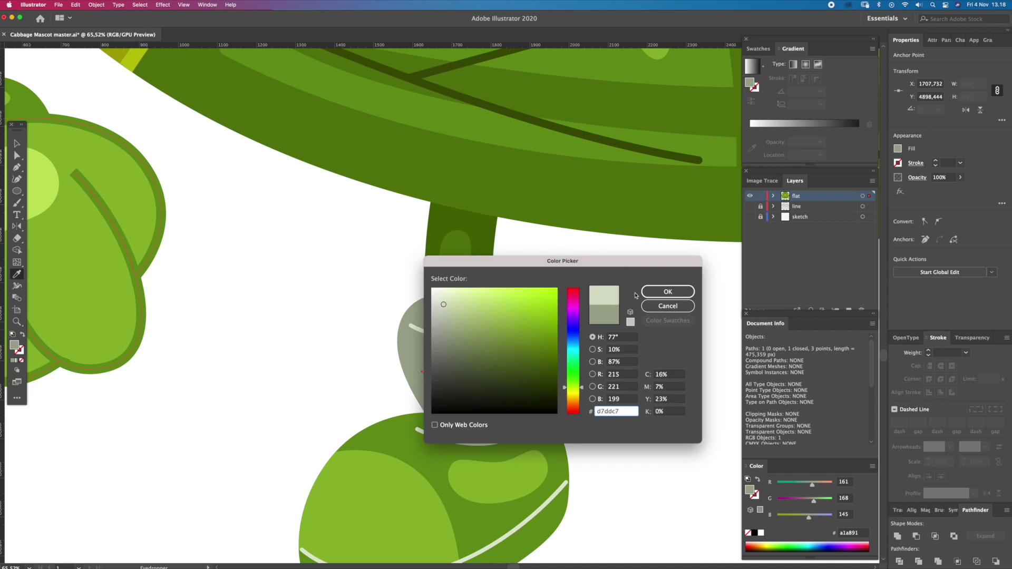
{"action": "left_click", "coordinate": [644, 293]}
{"action": "key", "text": "ctrl+0"}
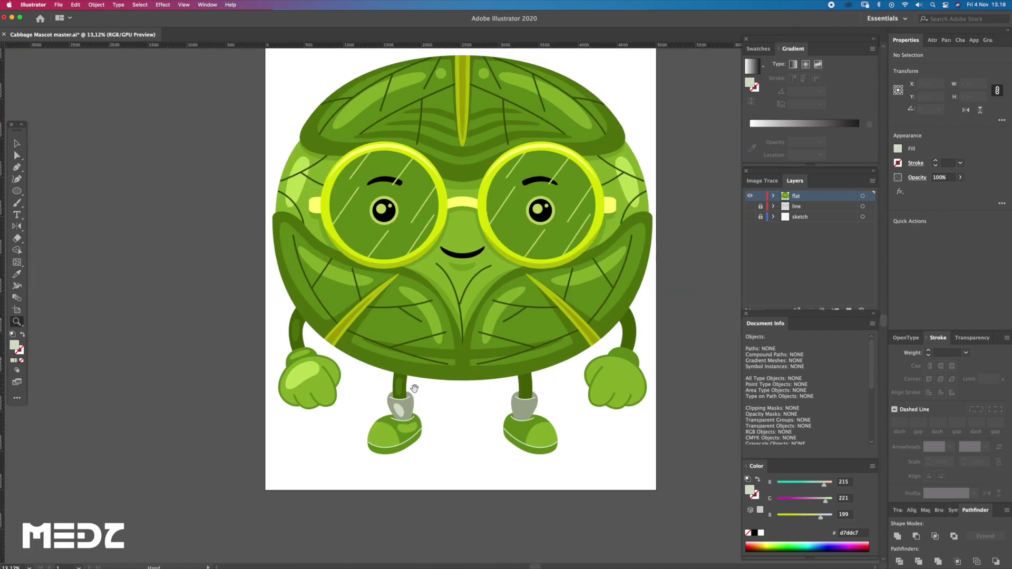
{"action": "left_click_drag", "start_coordinate": [433, 445], "coordinate": [502, 491]}
Step: Select the left leg, hand, knuckle and arm highlights and drag a copy rightward
{"action": "key", "text": "v"}
{"action": "left_click", "coordinate": [371, 375]}
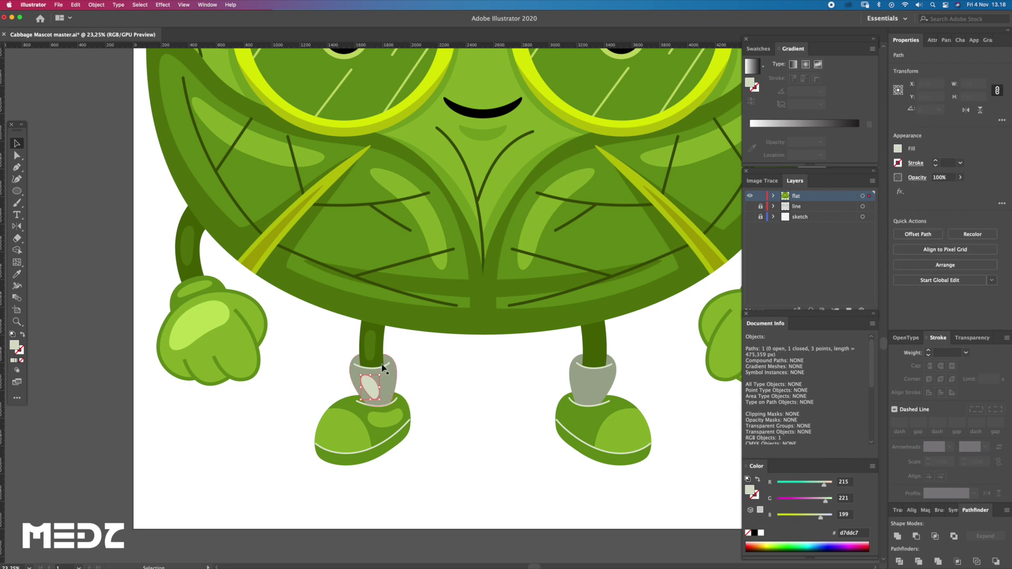
{"action": "left_click", "coordinate": [206, 319], "text": "shift"}
{"action": "left_click", "coordinate": [198, 287], "text": "shift"}
{"action": "left_click", "coordinate": [191, 253], "text": "shift"}
{"action": "key", "text": "ctrl+g"}
{"action": "mouse_move", "coordinate": [225, 335]}
{"action": "left_mouse_down"}
{"action": "mouse_move", "coordinate": [543, 337]}
{"action": "mouse_move", "coordinate": [380, 358]}
{"action": "left_mouse_up"}
Step: Reflect the copied highlights horizontally and place them on the right leg and hand
{"action": "left_click", "coordinate": [18, 227]}
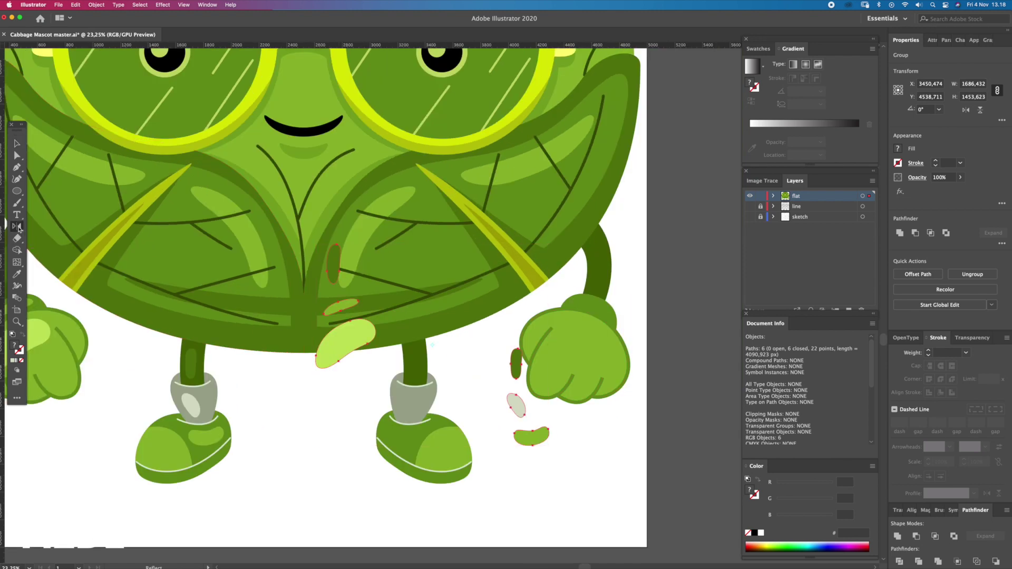
{"action": "left_click_drag", "start_coordinate": [517, 389], "coordinate": [300, 447]}
{"action": "left_click_drag", "start_coordinate": [349, 369], "coordinate": [437, 374]}
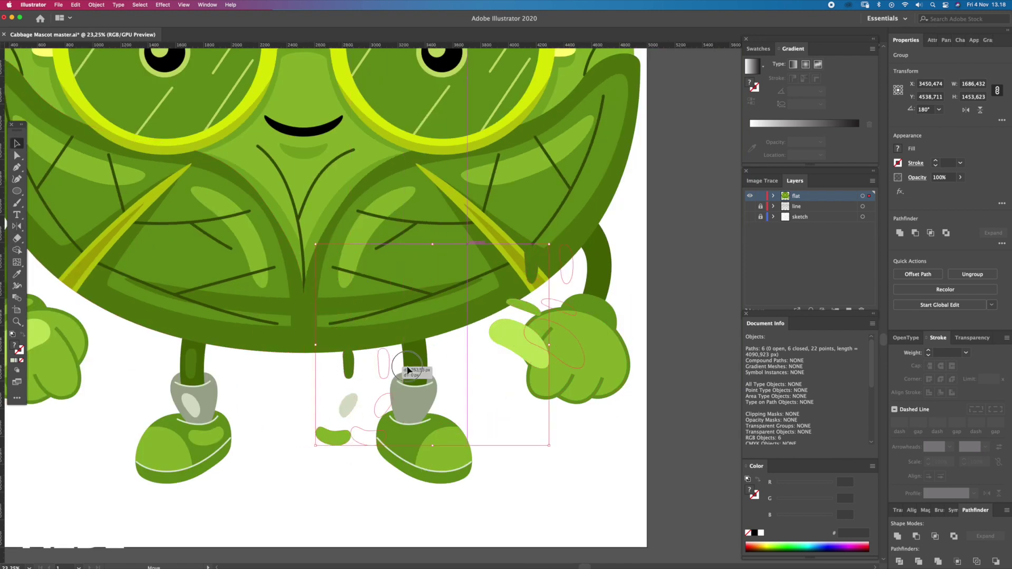
{"action": "key", "text": "v"}
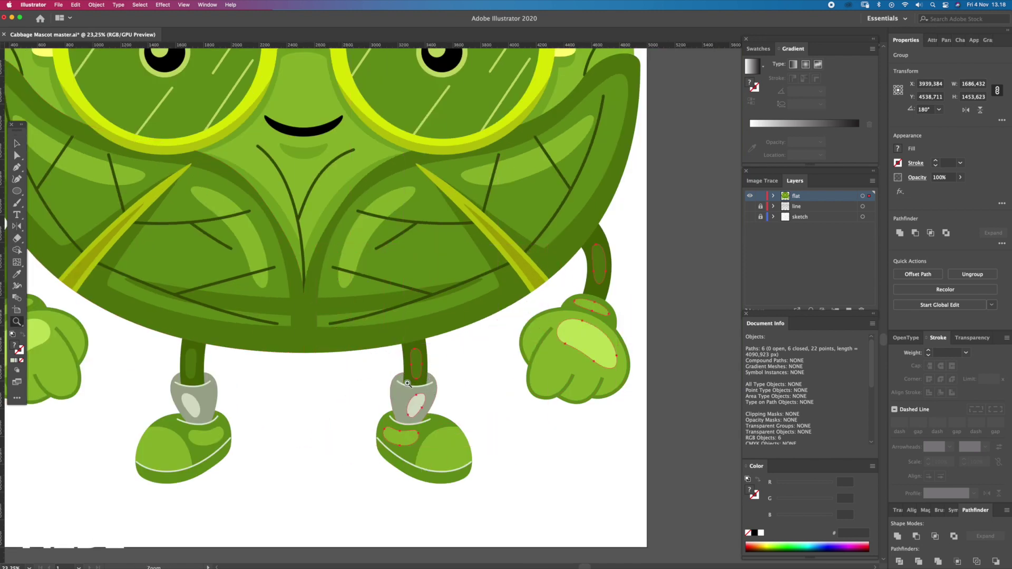
{"action": "scroll", "coordinate": [437, 374], "scroll_direction": "up", "scroll_amount": 3}
{"action": "left_click", "coordinate": [524, 392]}
{"action": "key", "text": "ctrl+0"}
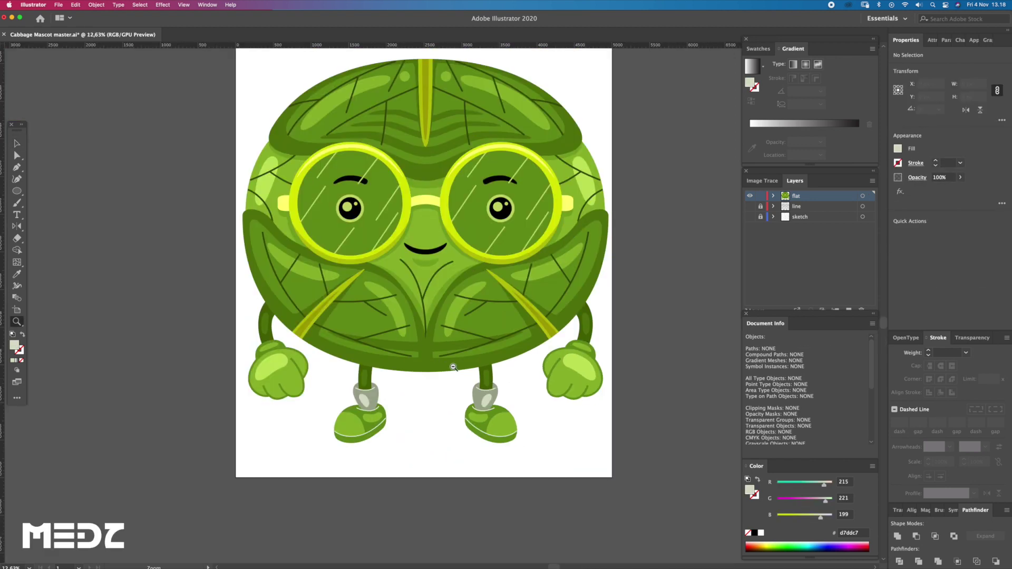
Step: Zoom in to check the mirrored highlights on the right limbs
{"action": "key", "text": "z"}
{"action": "left_click_drag", "start_coordinate": [520, 380], "coordinate": [542, 428]}
{"action": "key", "text": "v"}
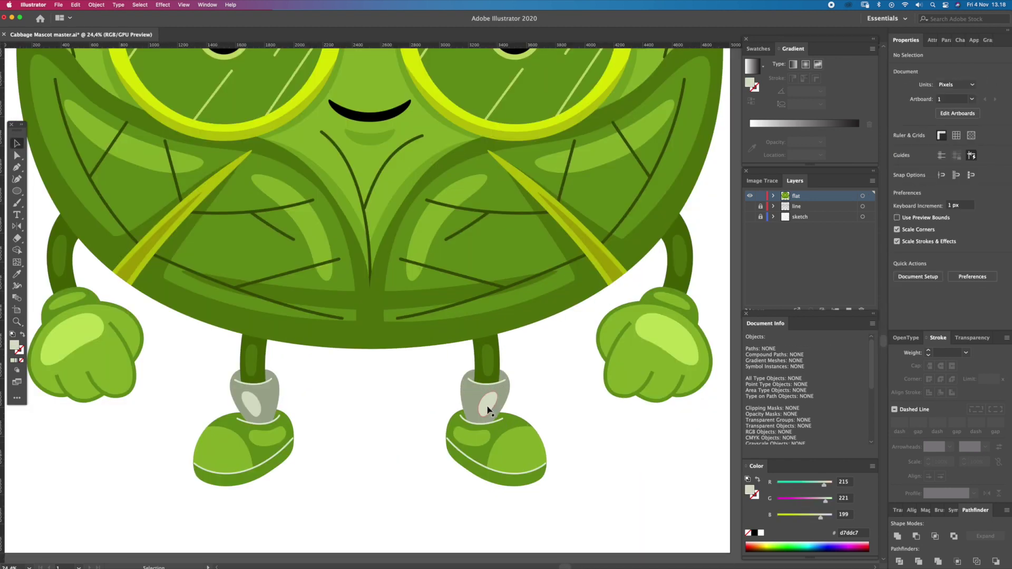
{"action": "left_click", "coordinate": [488, 406]}
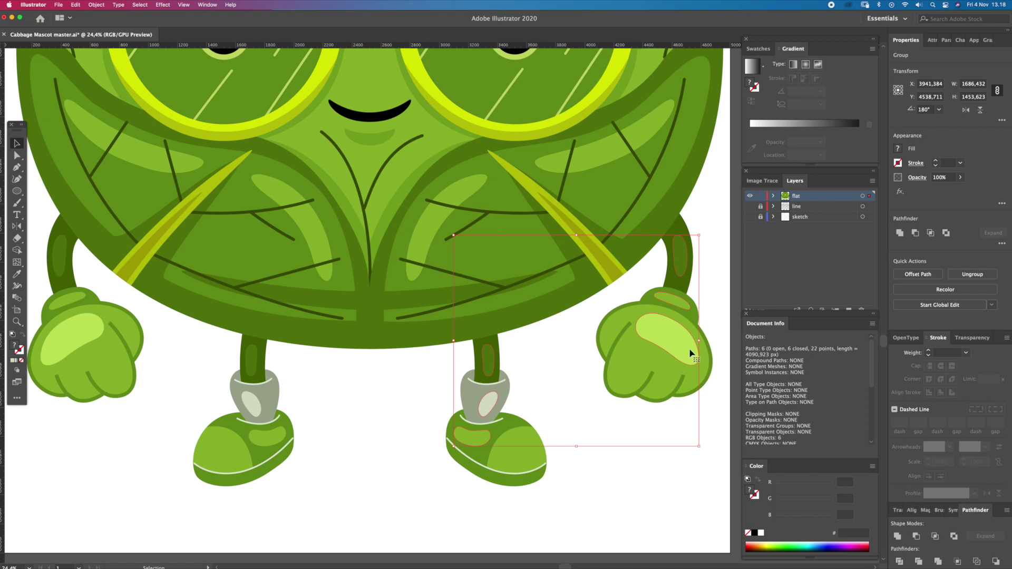
{"action": "key", "text": "ctrl+0"}
{"action": "left_click", "coordinate": [373, 129]}
Step: Select all the artwork and move the whole mascot up on the artboard
{"action": "key", "text": "ctrl+a"}
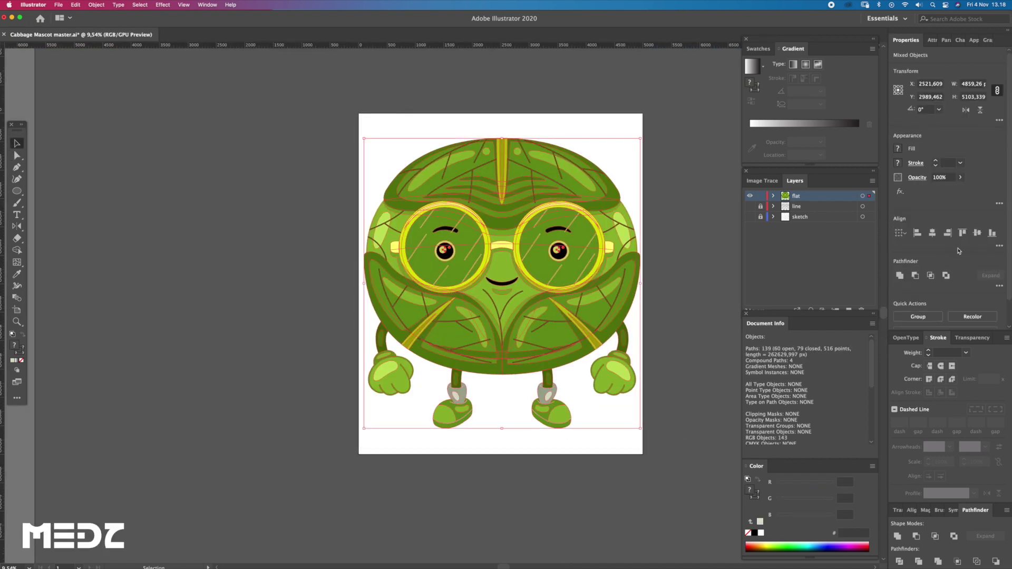
{"action": "key", "text": "a"}
{"action": "left_click", "coordinate": [661, 428]}
{"action": "key", "text": "v"}
{"action": "mouse_move", "coordinate": [314, 170]}
{"action": "left_mouse_down"}
{"action": "mouse_move", "coordinate": [524, 323]}
{"action": "mouse_move", "coordinate": [519, 317]}
{"action": "left_mouse_up"}
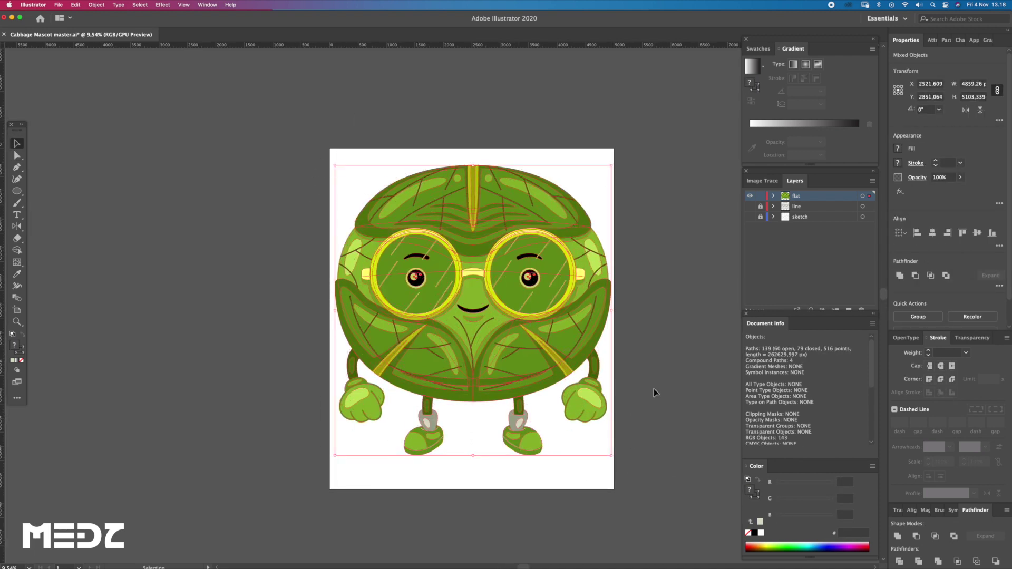
Step: Nudge the mascot slightly higher and clear the selection
{"action": "key", "text": "z"}
{"action": "left_click_drag", "start_coordinate": [557, 355], "coordinate": [586, 344]}
{"action": "key", "text": "v"}
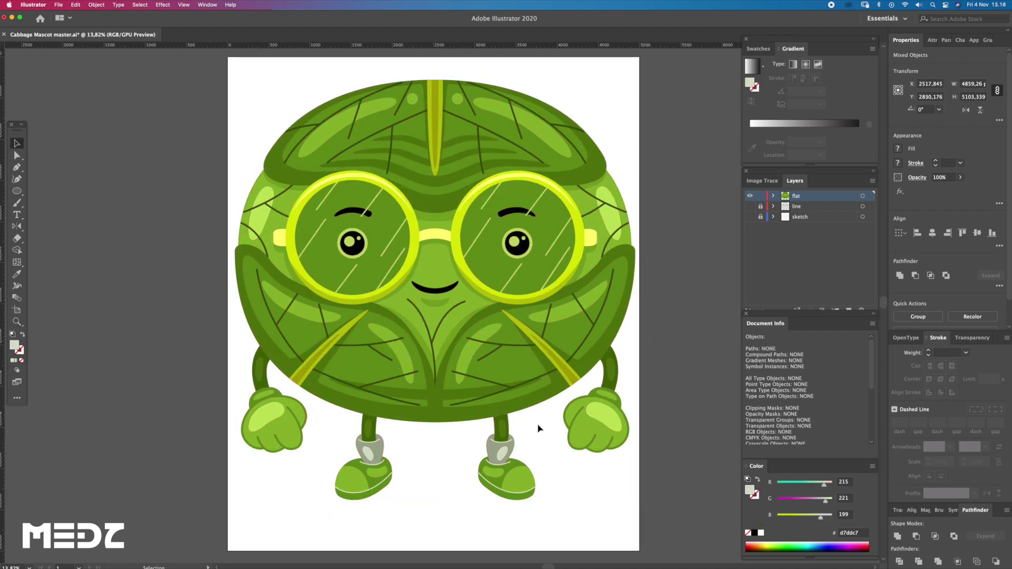
{"action": "scroll", "coordinate": [537, 423], "scroll_direction": "down", "scroll_amount": 1}
{"action": "key", "text": "a"}
{"action": "left_click", "coordinate": [501, 432]}
{"action": "left_click", "coordinate": [458, 442]}
{"action": "scroll", "coordinate": [450, 432], "scroll_direction": "down", "scroll_amount": 1}
{"action": "key", "text": "l"}
Step: Draw a shadow ellipse spanning both feet and send it to the back
{"action": "left_click_drag", "start_coordinate": [418, 440], "coordinate": [449, 458]}
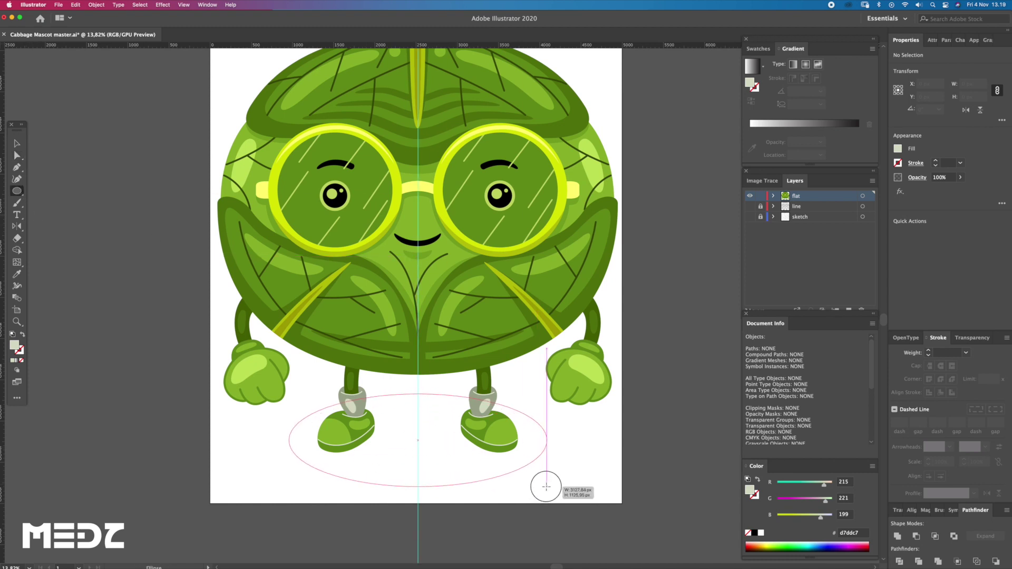
{"action": "left_click_drag", "start_coordinate": [477, 466], "coordinate": [547, 484]}
{"action": "left_click", "coordinate": [509, 447]}
{"action": "key", "text": "a"}
{"action": "key", "text": "ctrl+shift+bracketleft"}
{"action": "key", "text": "v"}
Step: Select all the artwork and nudge it left to centre it on the artboard
{"action": "scroll", "coordinate": [532, 380], "scroll_direction": "down", "scroll_amount": 2}
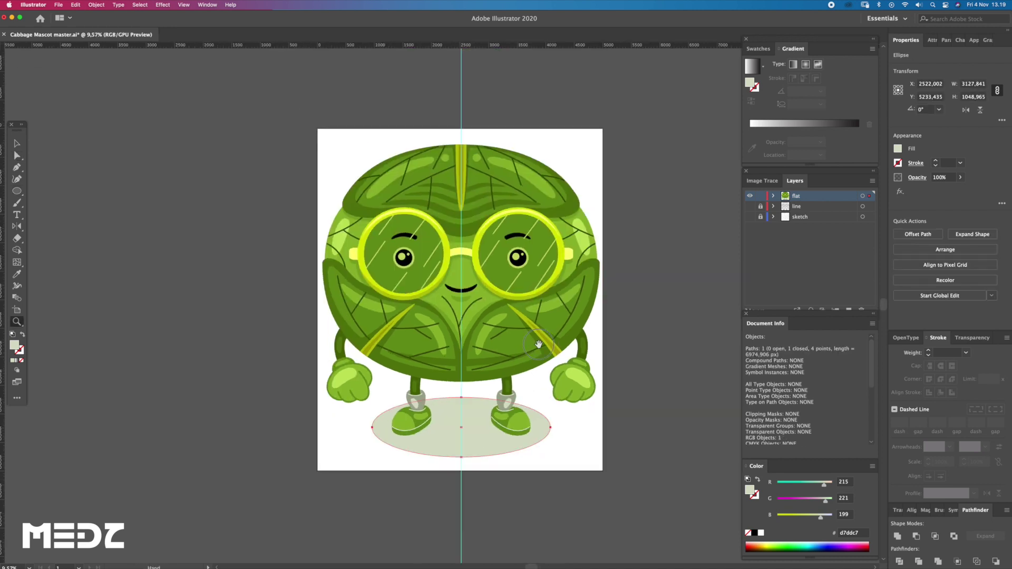
{"action": "scroll", "coordinate": [543, 341], "scroll_direction": "down", "scroll_amount": 1}
{"action": "key", "text": "ctrl+a"}
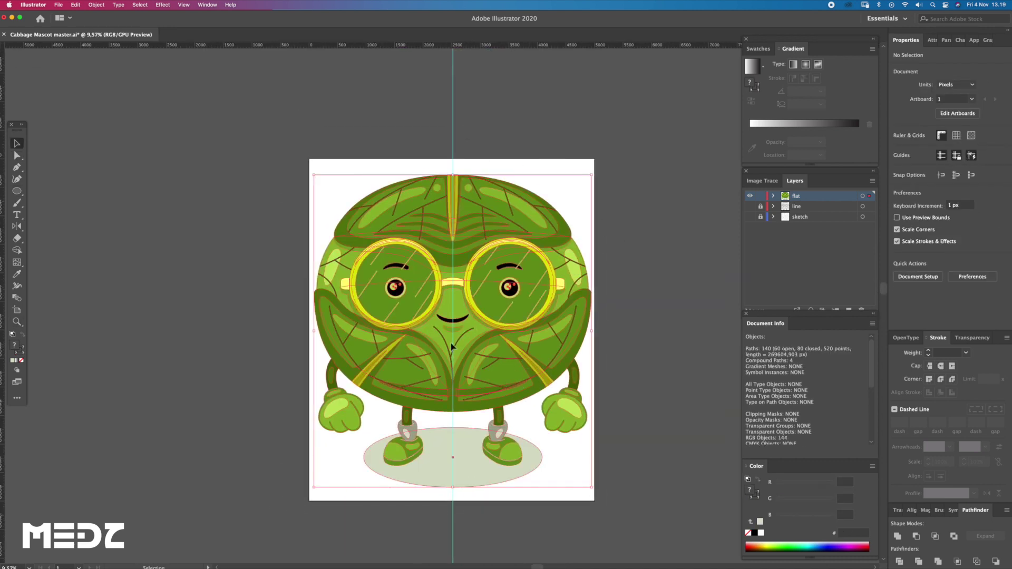
{"action": "key", "text": "Left"}
{"action": "key", "text": "Left"}
{"action": "key", "text": "Left"}
{"action": "key", "text": "Left"}
{"action": "key", "text": "Left"}
{"action": "key", "text": "Left"}
{"action": "key", "text": "Left"}
{"action": "key", "text": "Left"}
{"action": "key", "text": "Left"}
{"action": "key", "text": "Left"}
{"action": "key", "text": "Left"}
{"action": "key", "text": "Left"}
{"action": "key", "text": "Left"}
{"action": "key", "text": "Left"}
{"action": "key", "text": "Left"}
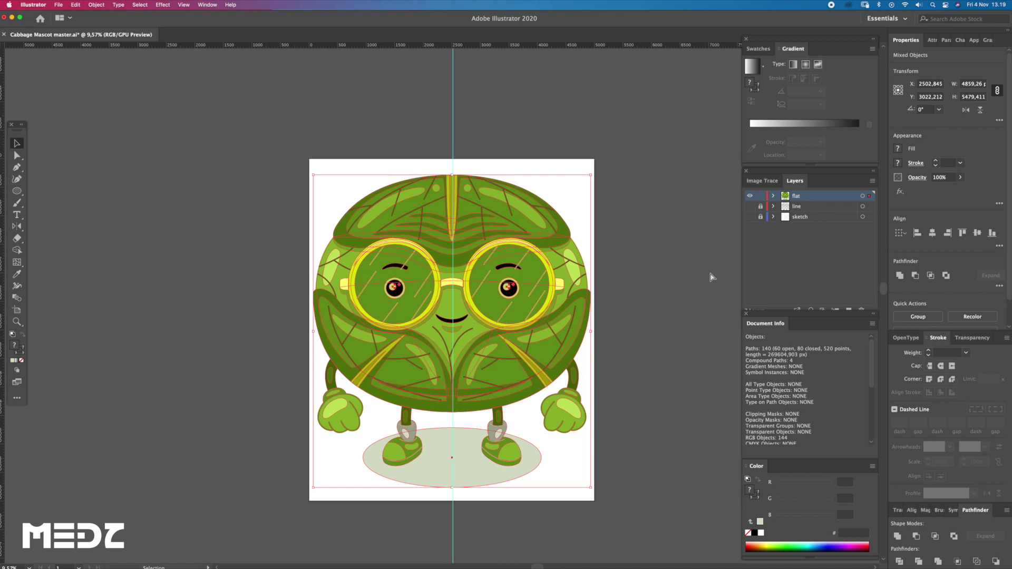
{"action": "left_click", "coordinate": [653, 243]}
Step: Hide the guides and zoom in on the finished mascot
{"action": "key", "text": "a"}
{"action": "key", "text": "super+semicolon"}
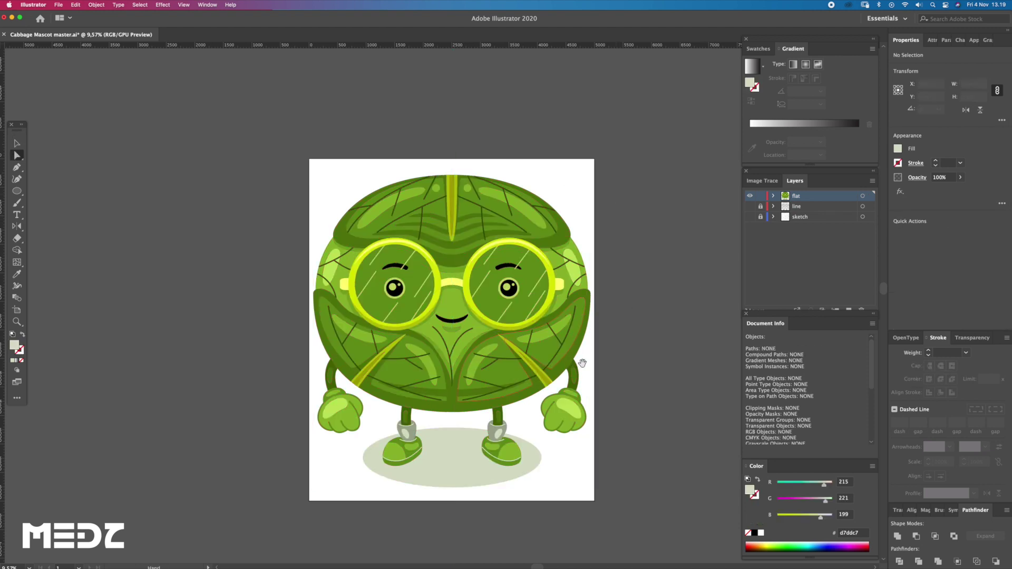
{"action": "scroll", "coordinate": [576, 362], "scroll_direction": "up", "scroll_amount": 3}
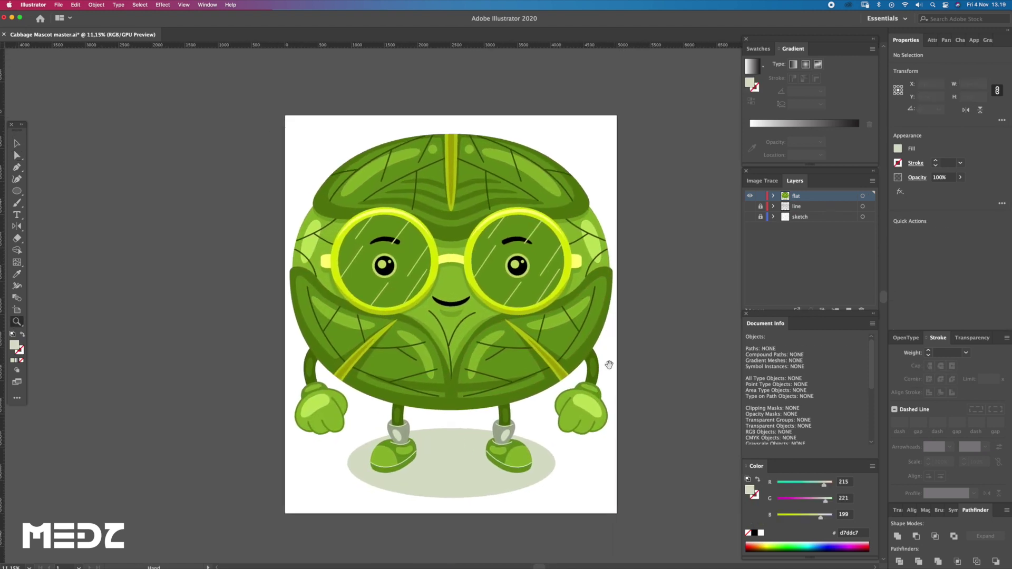
{"action": "left_click_drag", "start_coordinate": [611, 366], "coordinate": [628, 345]}
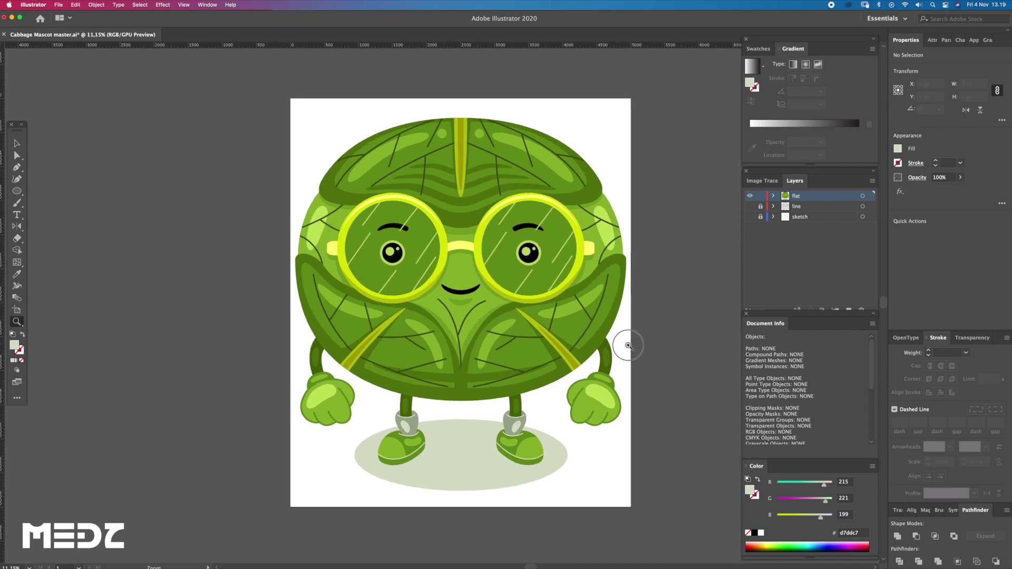
{"action": "left_click_drag", "start_coordinate": [628, 345], "coordinate": [654, 338]}
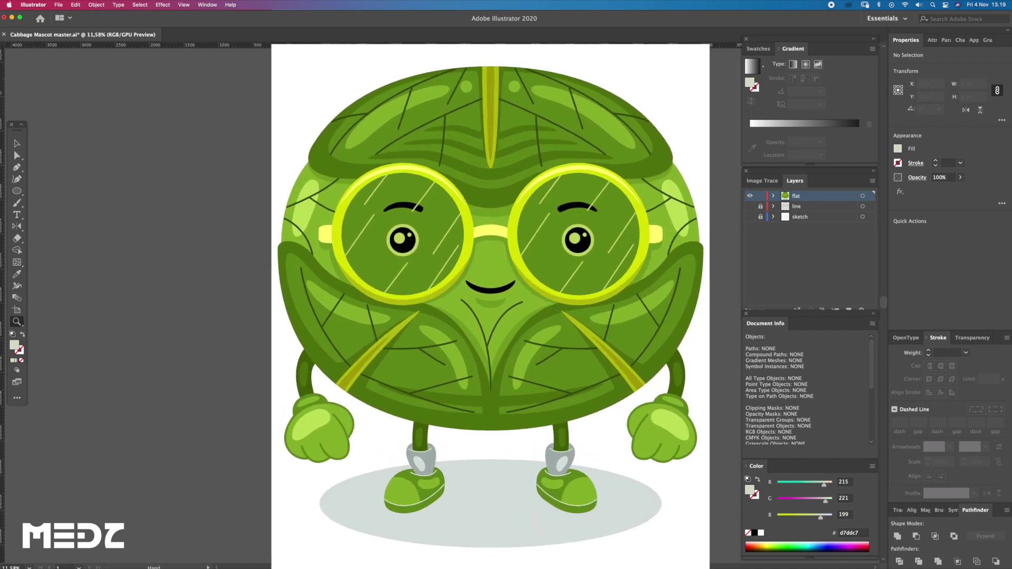